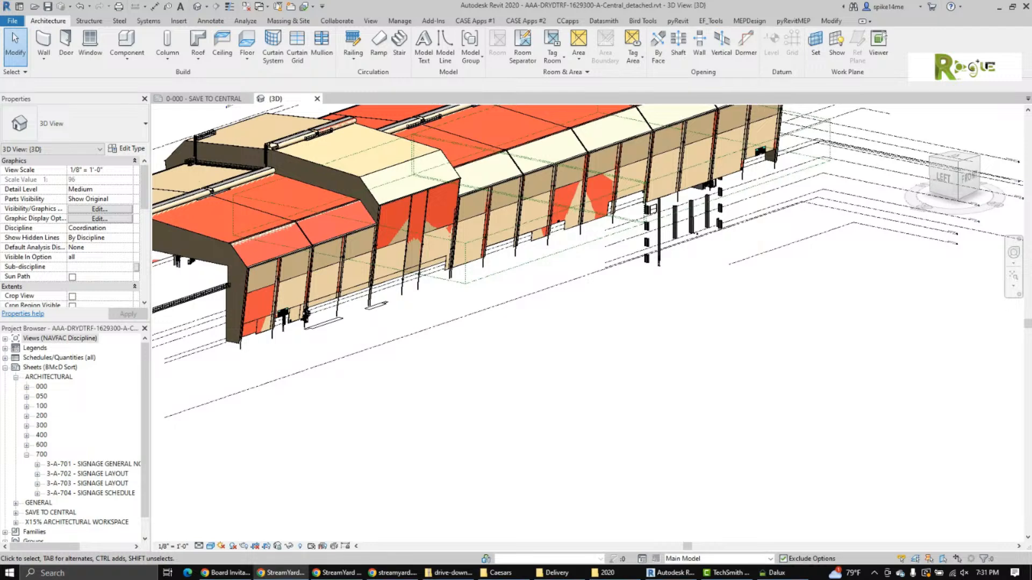
Look over the Revit files in the 2020 sample folder.
left_click_drag(0, 230, 734, 115)
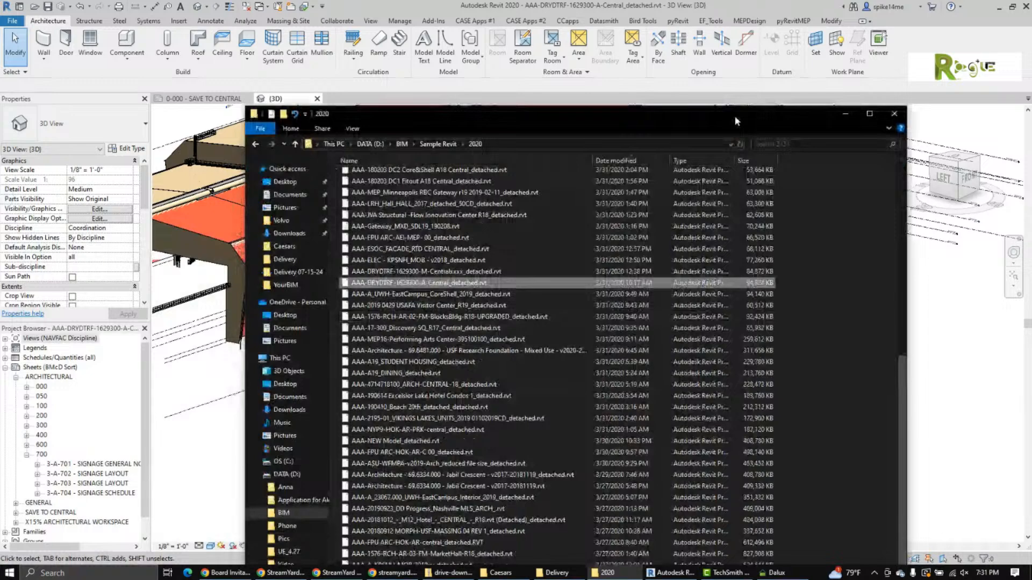
left_click_drag(734, 115, 0, 344)
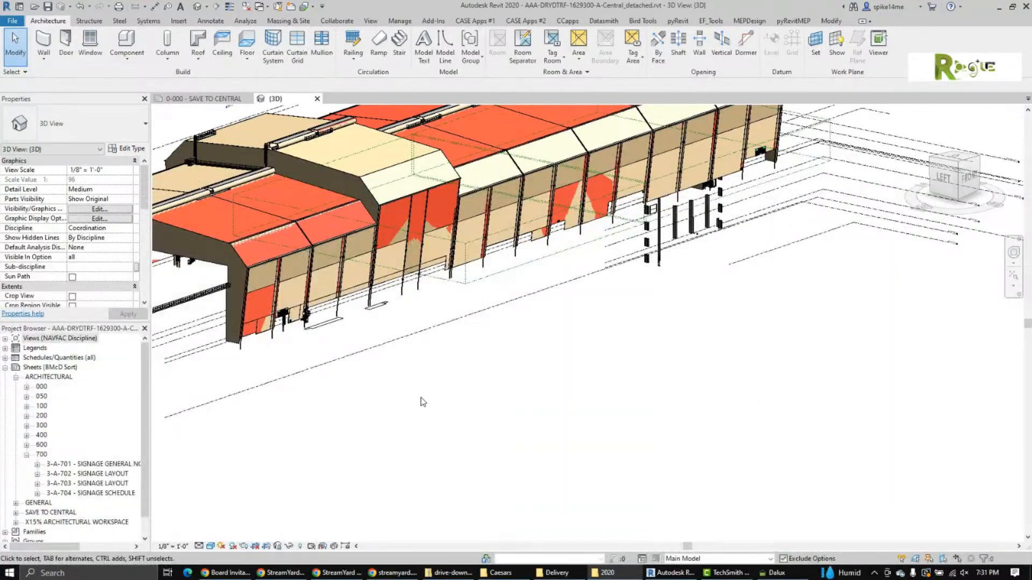
Examine the enclosure's exterior shell and the ladders and stairs inside its open end in the 3D view.
left_click(446, 387)
middle_click_drag(508, 390, 641, 476)
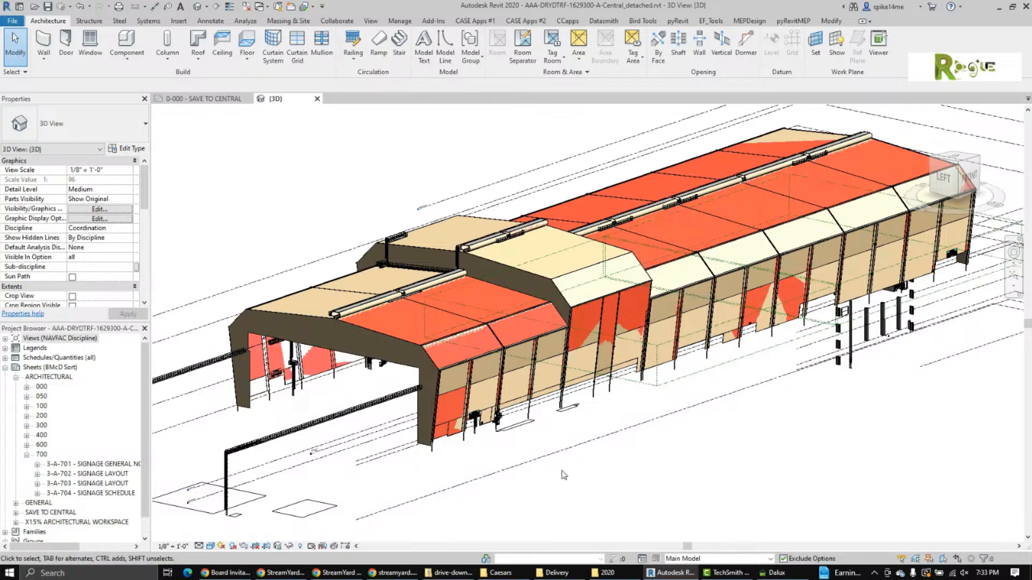
middle_click_drag(610, 420, 580, 472)
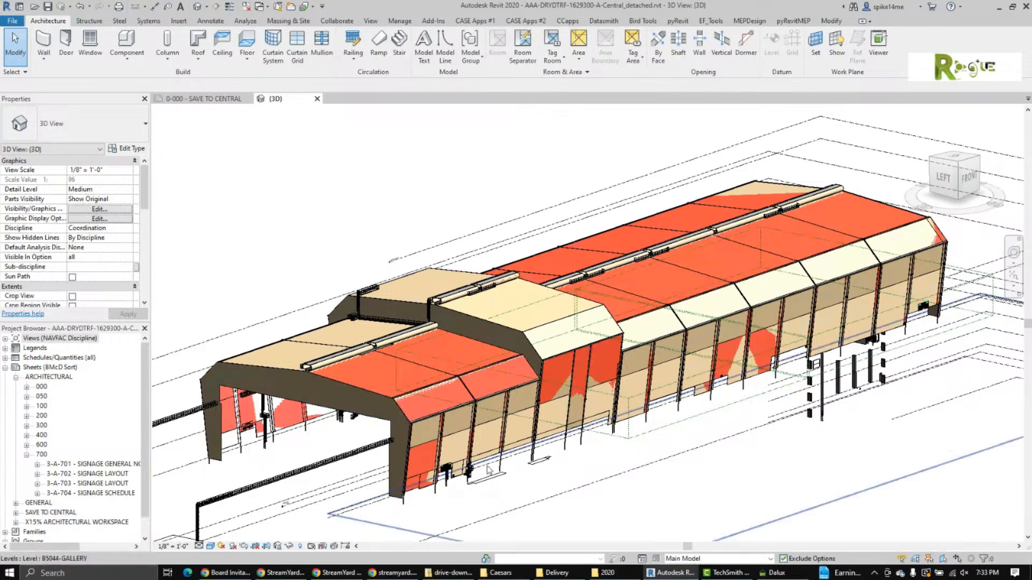
left_click(453, 377)
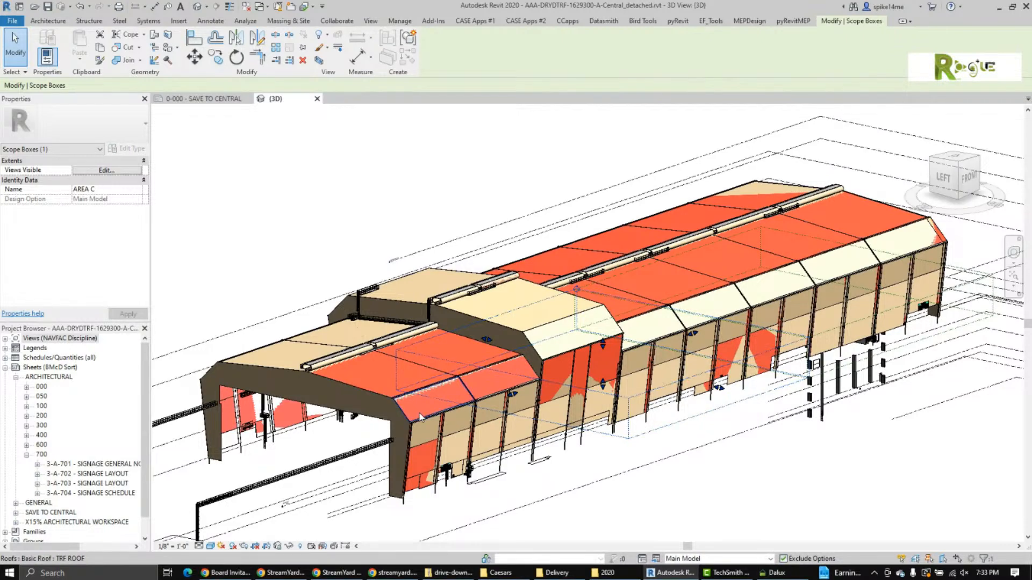
middle_click_drag(430, 417, 465, 411, "shift")
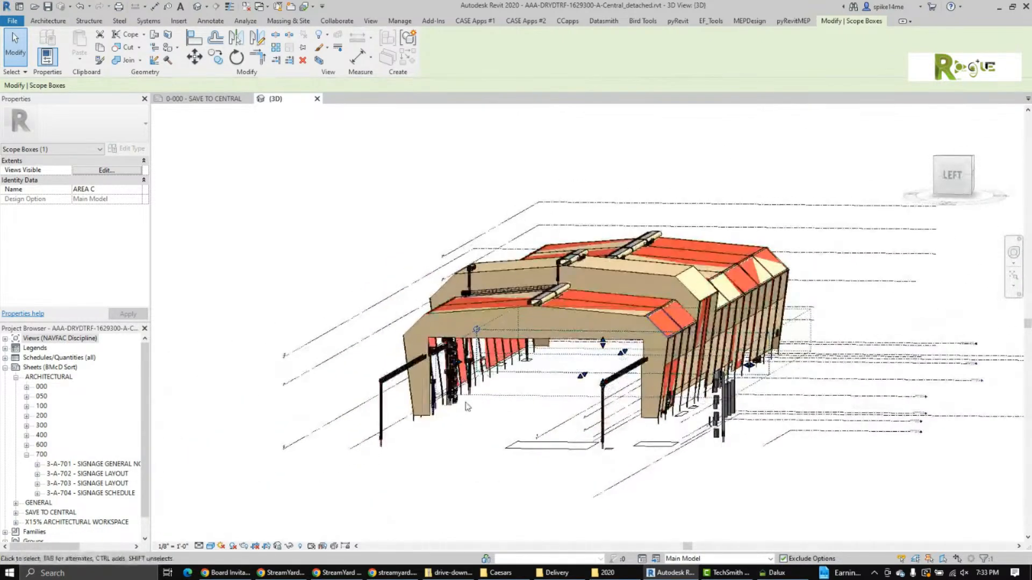
scroll(465, 411, "up", 5)
scroll(465, 411, "up", 5)
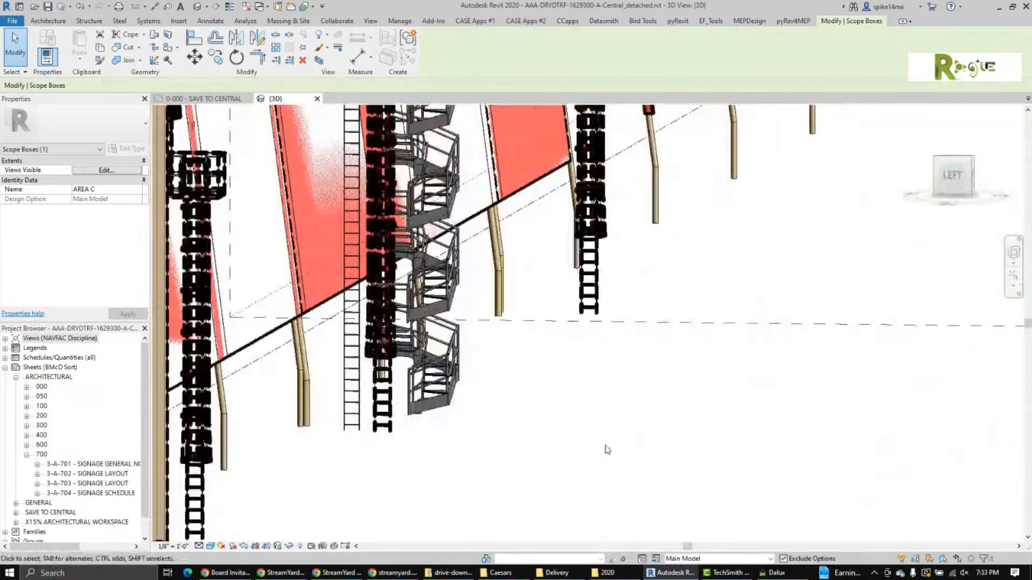
left_click(603, 449)
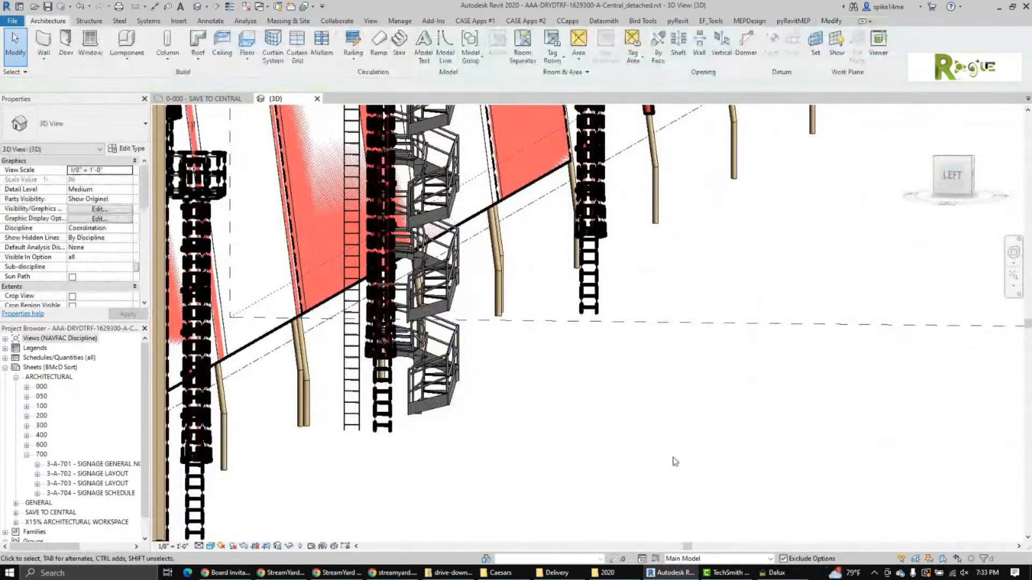
Review the SAVE TO CENTRAL sheet and return to the 3D view.
left_click(210, 102)
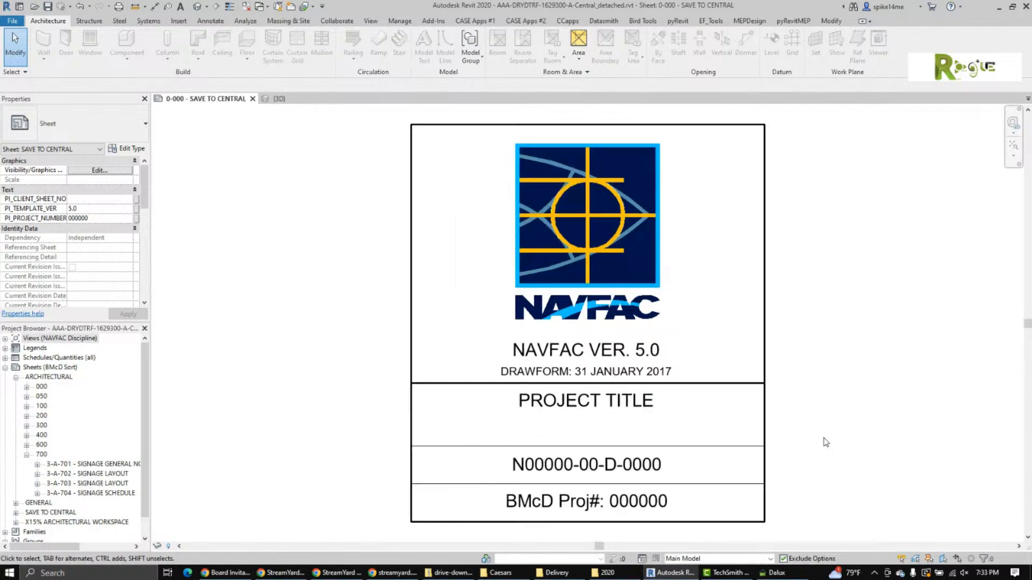
left_click(279, 99)
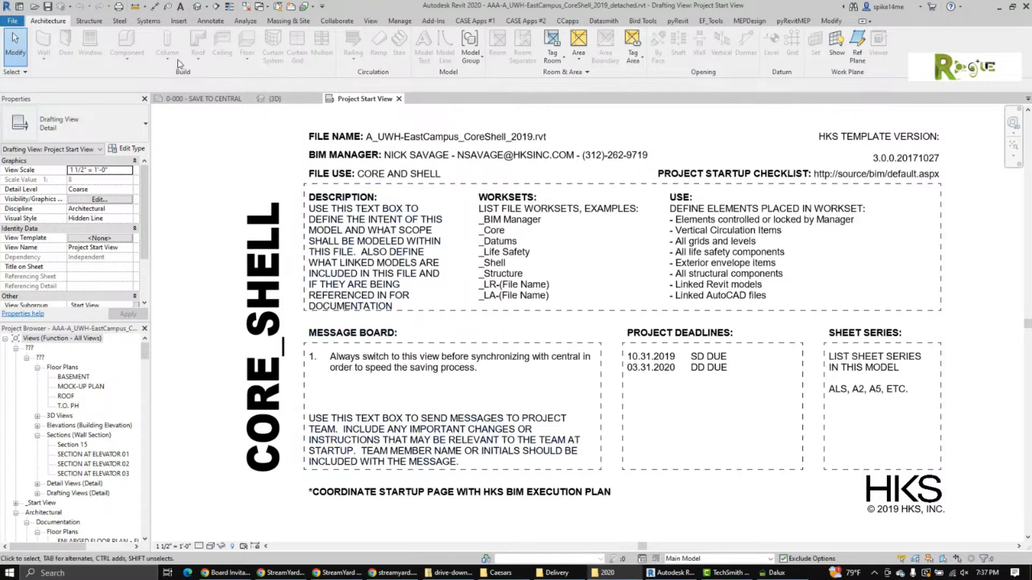
Open the default 3D view of the East Campus core and shell model.
left_click(197, 8)
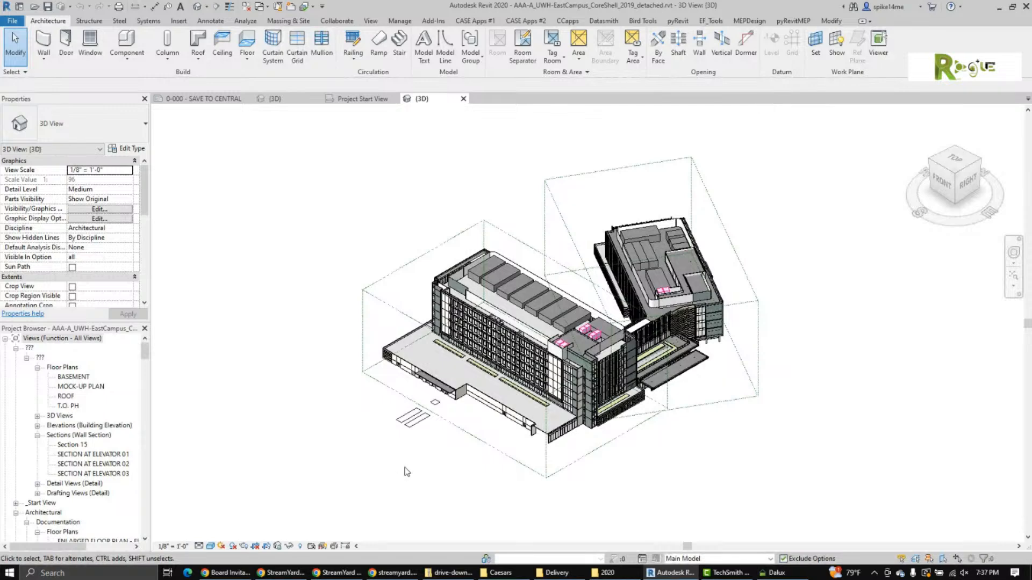
scroll(673, 437, "up", 2)
scroll(673, 437, "up", 4)
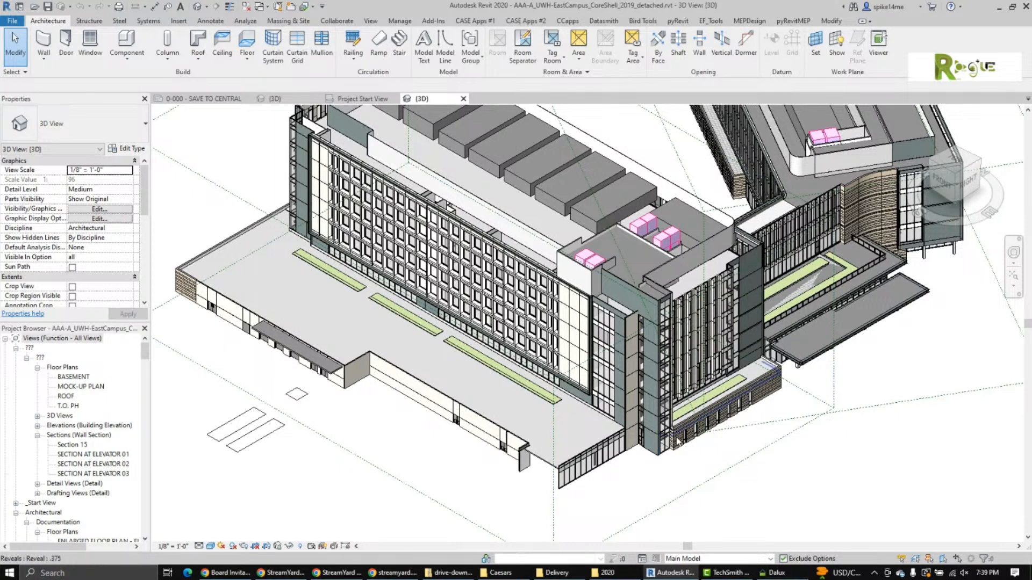
Move the low stone exterior wall with the narrow windows outward from the corner of the front tower.
scroll(688, 442, "up", 5)
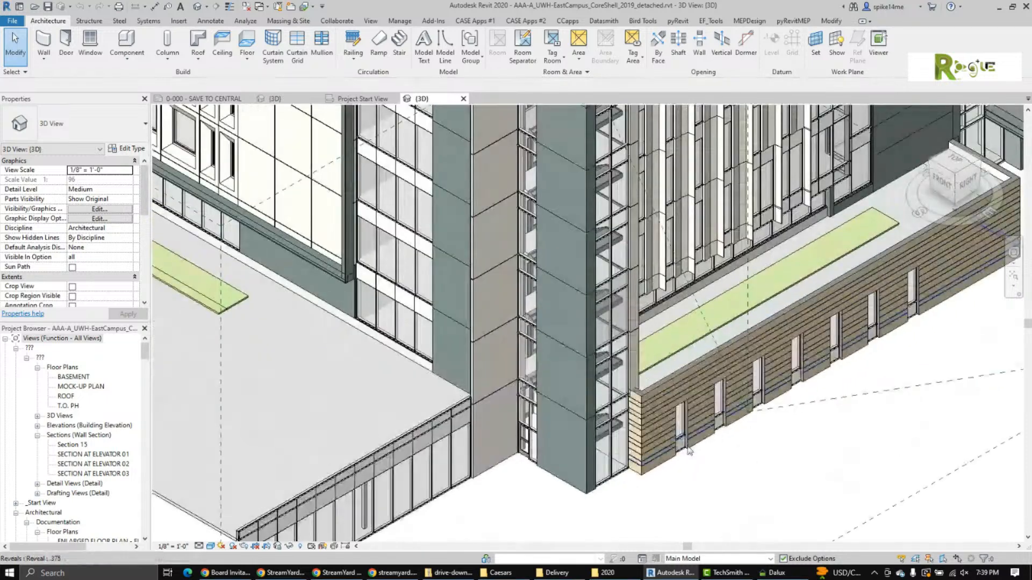
left_click(670, 466)
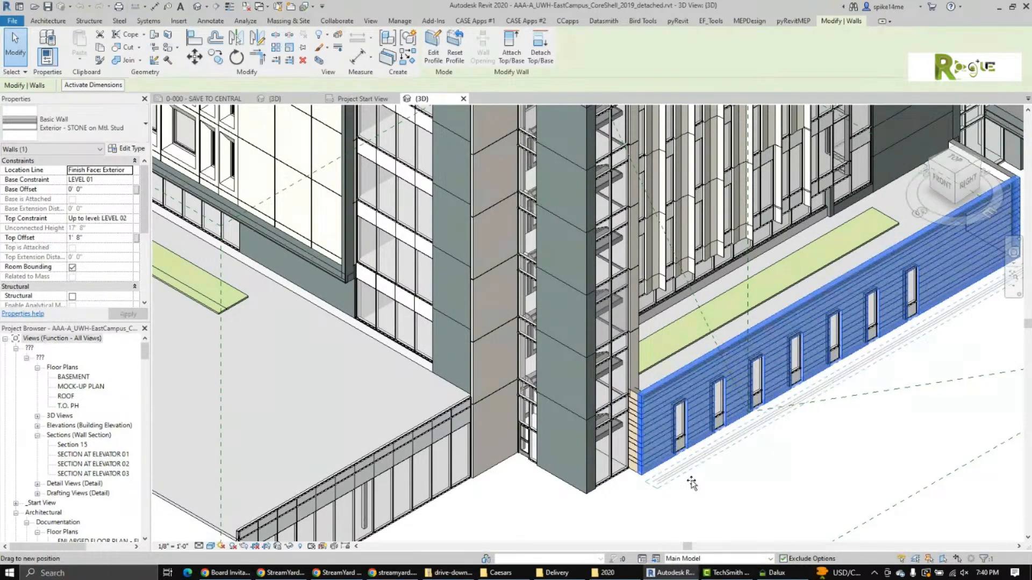
left_click_drag(693, 481, 699, 493)
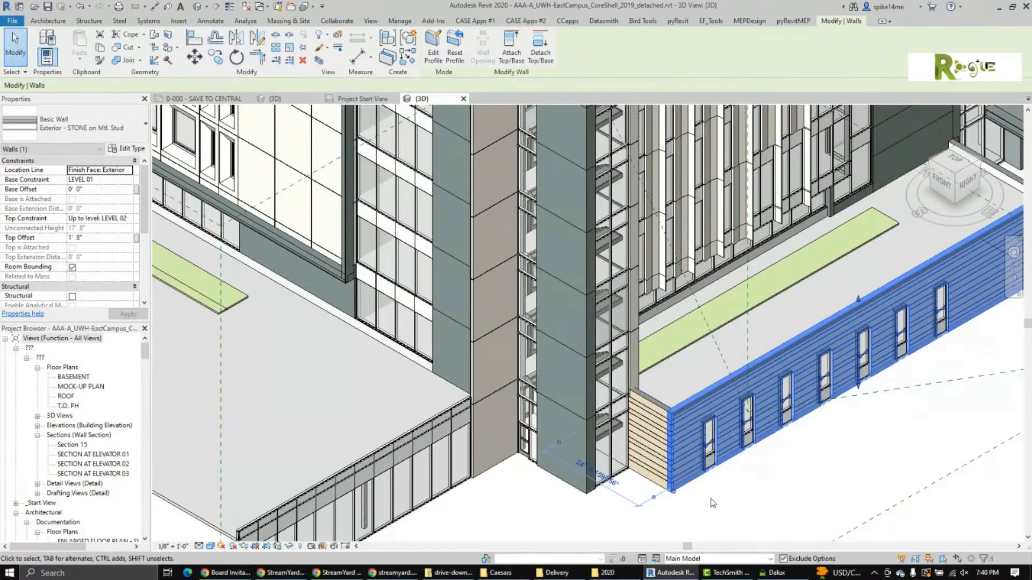
left_click(772, 478)
Examine the moved stone wall with its adjoining side wall and roof, and the two-tower building around it, from several angles.
middle_click_drag(773, 478, 837, 364, "shift")
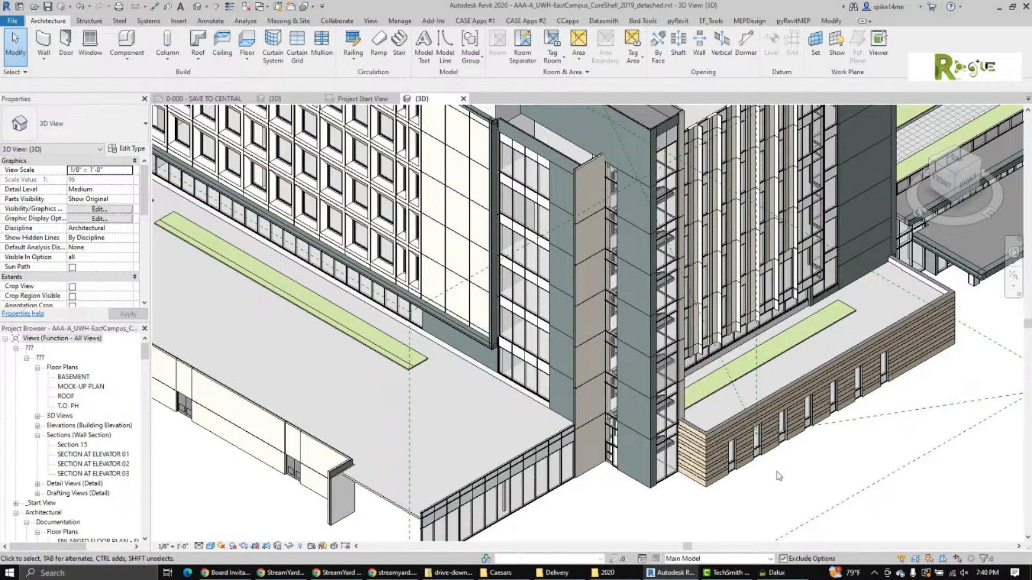
scroll(779, 476, "down", 1)
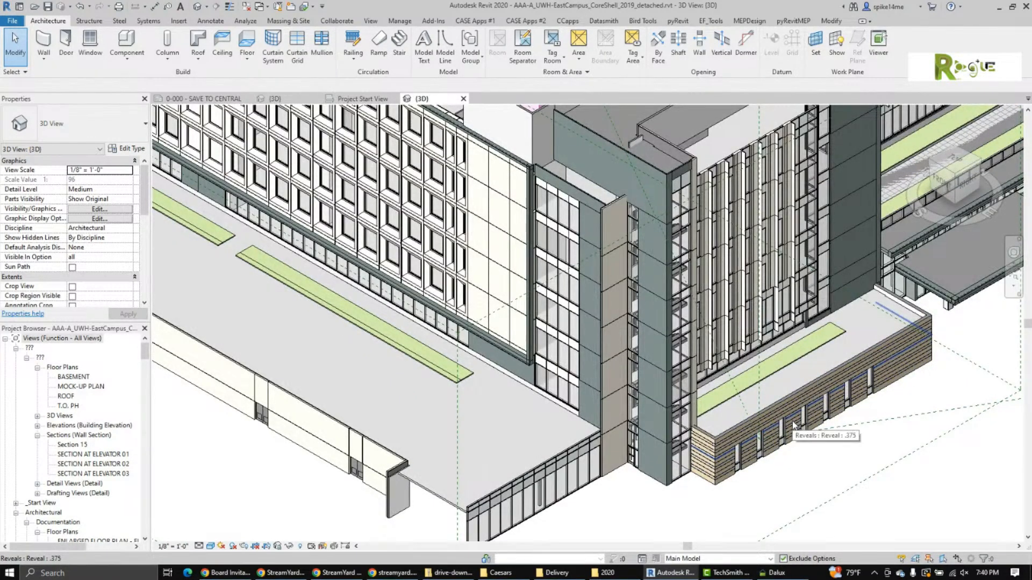
scroll(794, 426, "up", 1)
scroll(794, 426, "down", 5)
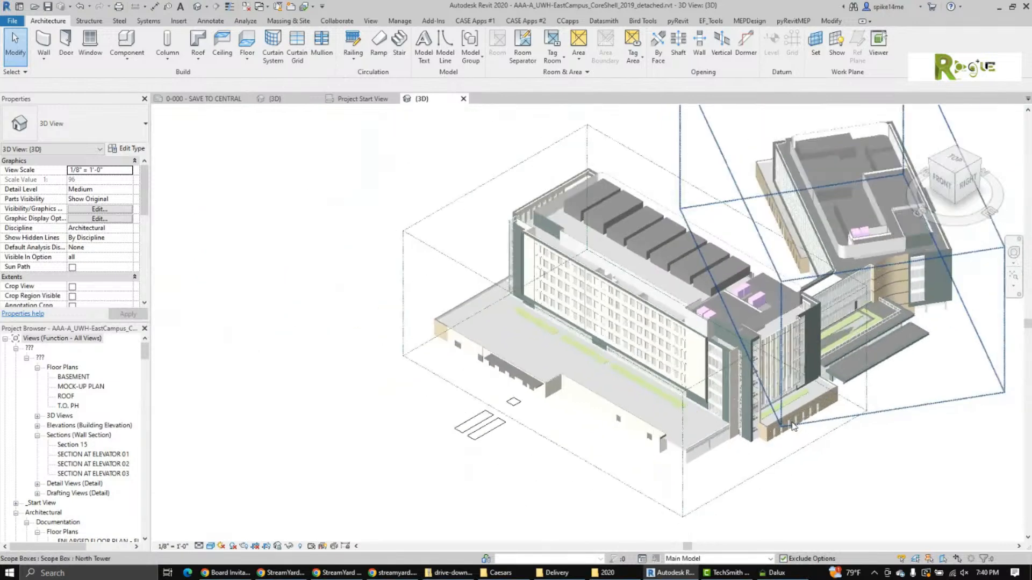
middle_click_drag(794, 426, 766, 453)
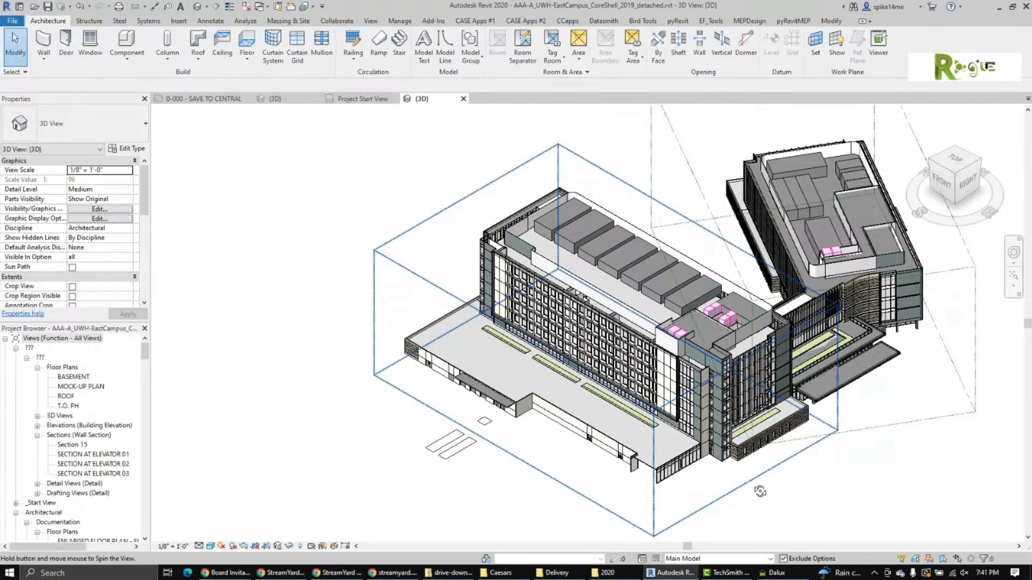
middle_click_drag(752, 489, 776, 451, "shift")
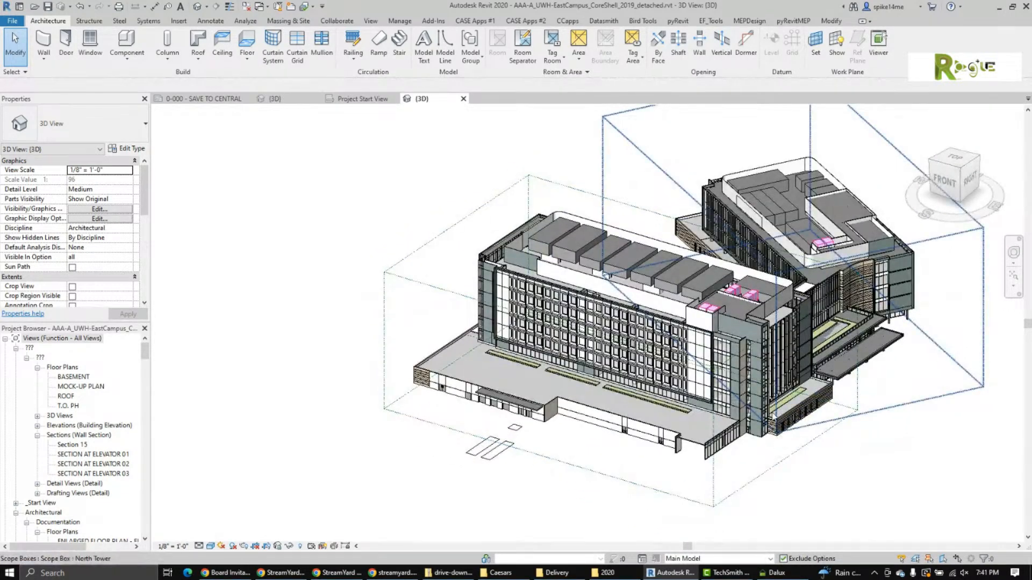
scroll(773, 417, "up", 5)
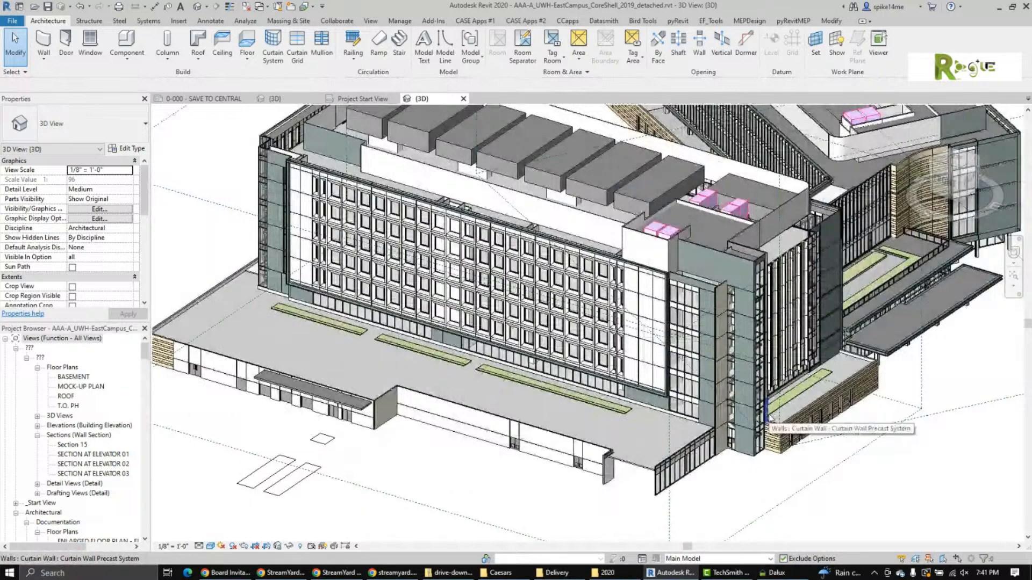
scroll(770, 419, "down", 2)
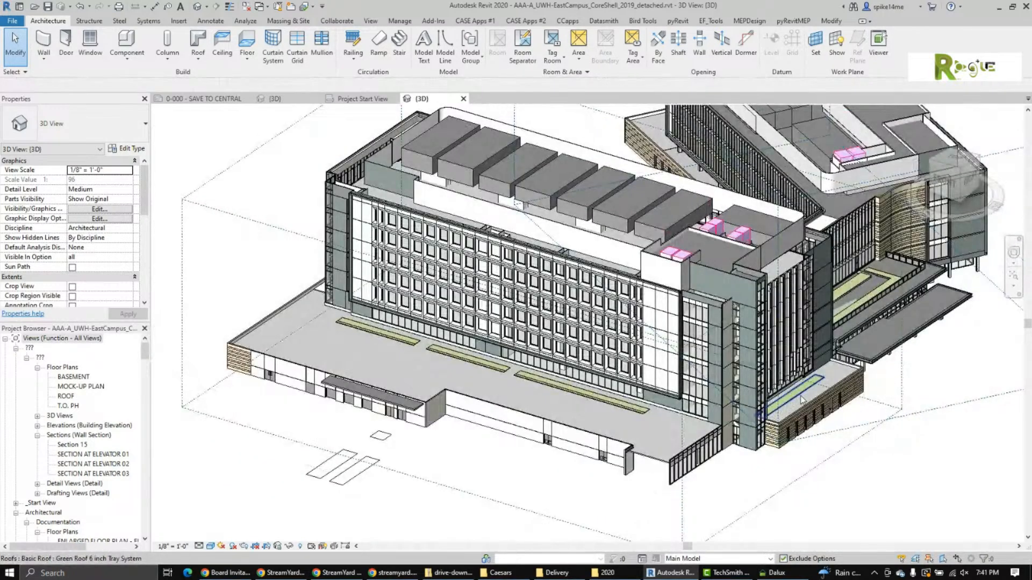
middle_click_drag(845, 433, 795, 457, "shift")
scroll(740, 437, "up", 5)
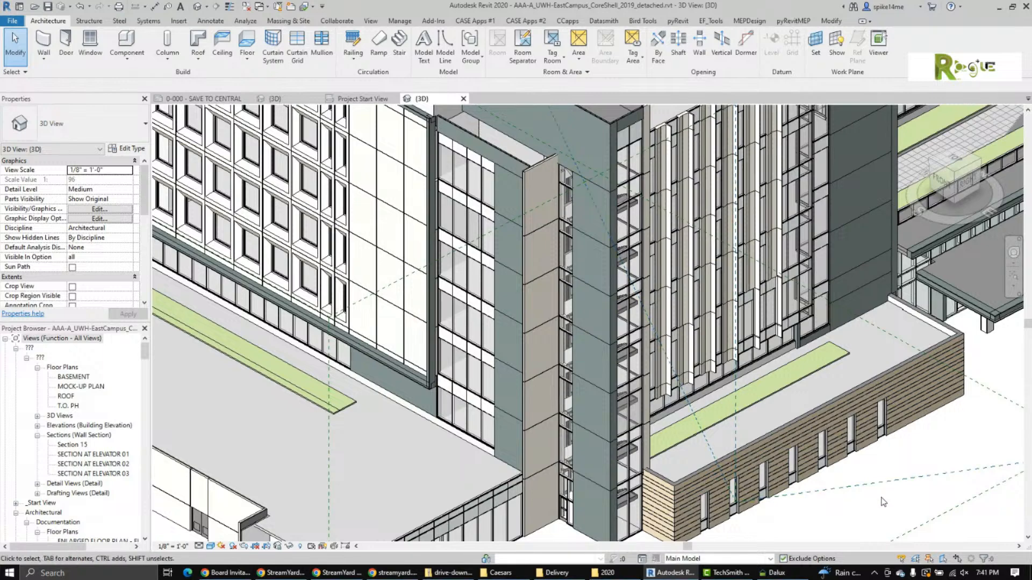
scroll(884, 502, "down", 6)
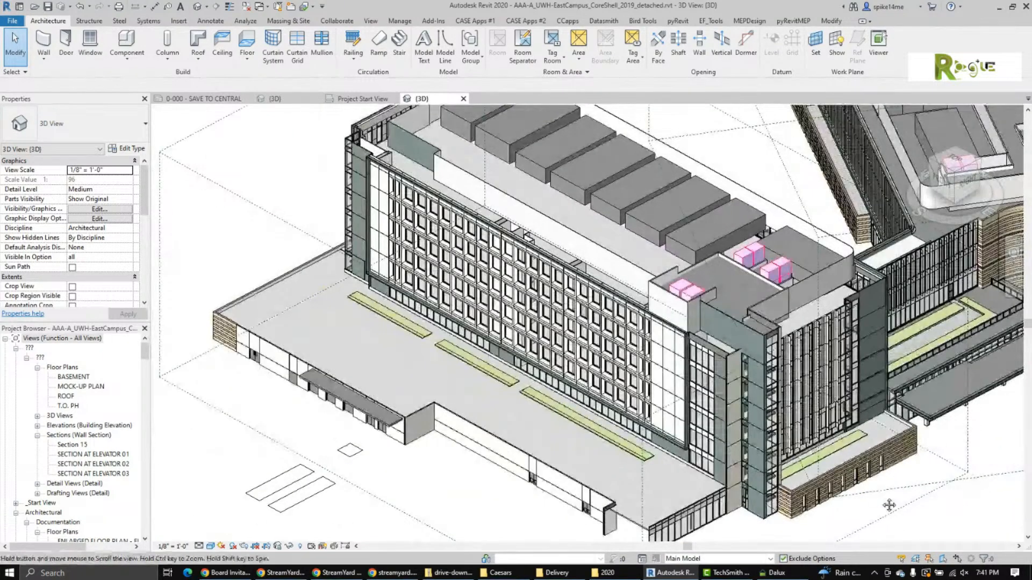
middle_click_drag(886, 500, 845, 465)
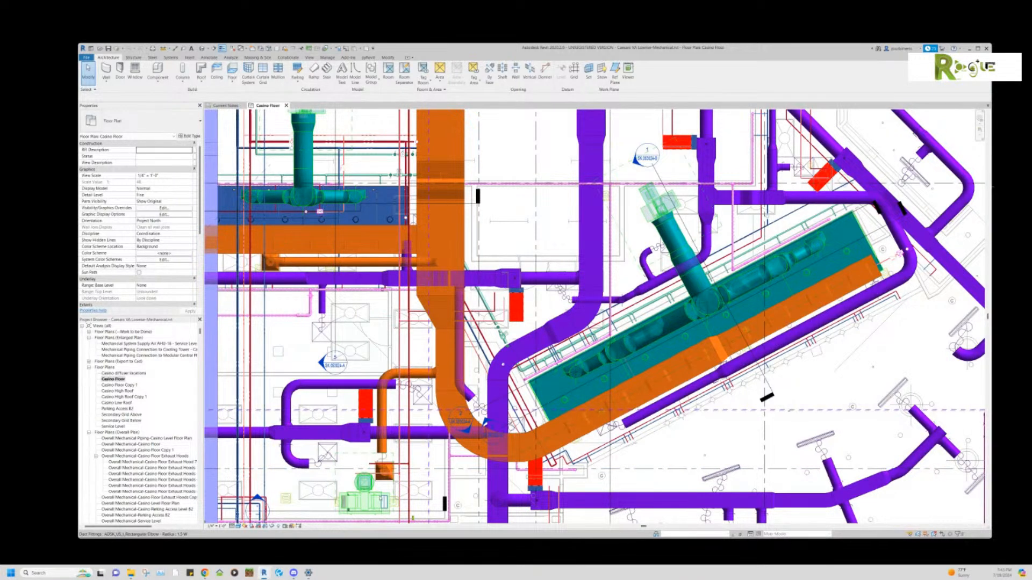
left_click(384, 501)
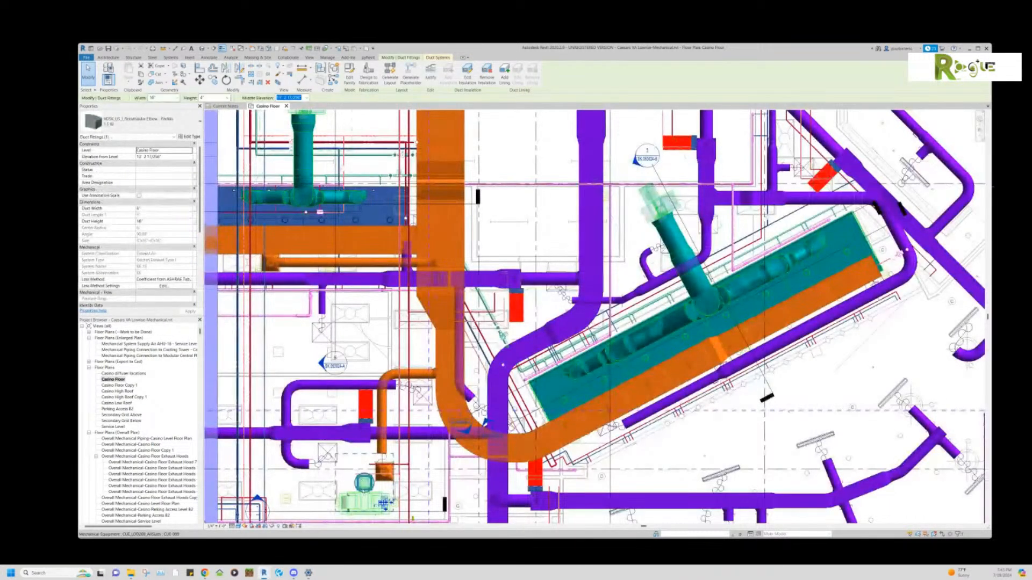
left_click(362, 484, "ctrl")
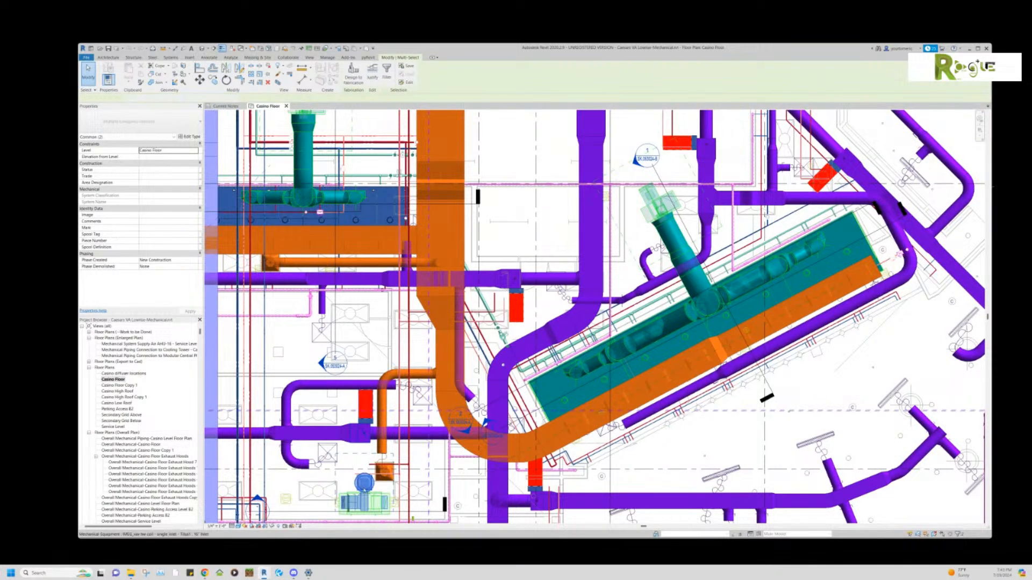
left_click(364, 483)
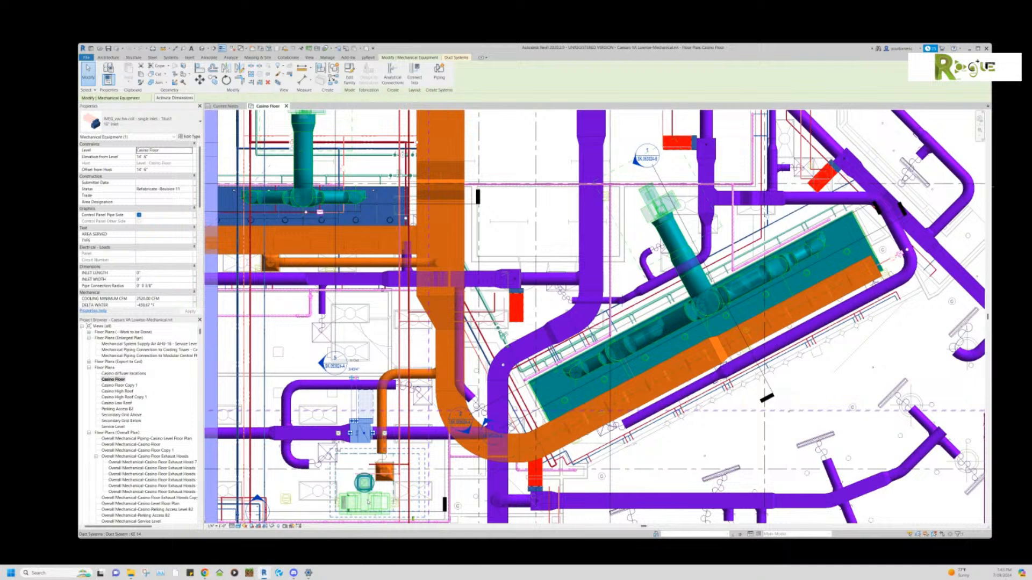
Select the entire kitchen exhaust duct network on the Casino Floor plan and show it within a section box in the Coordination Casino 3D view.
key("Tab")
key("Tab")
left_click(368, 502)
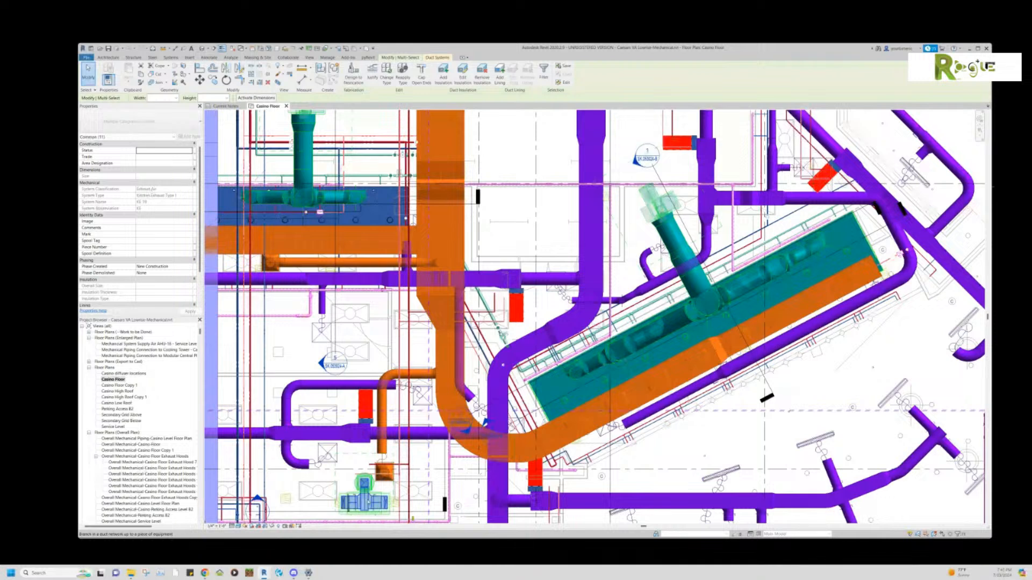
key("x")
key("x")
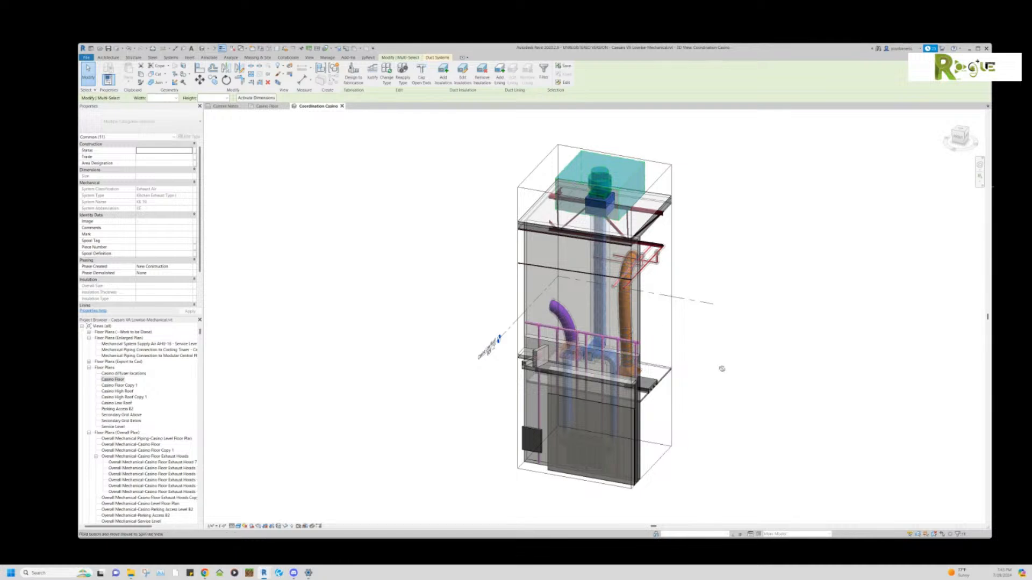
Examine the dishwasher, its two exhaust duct connections and the surrounding ducts and structure from several angles in the section-boxed view.
middle_click_drag(722, 369, 512, 381, "shift")
left_click(705, 380)
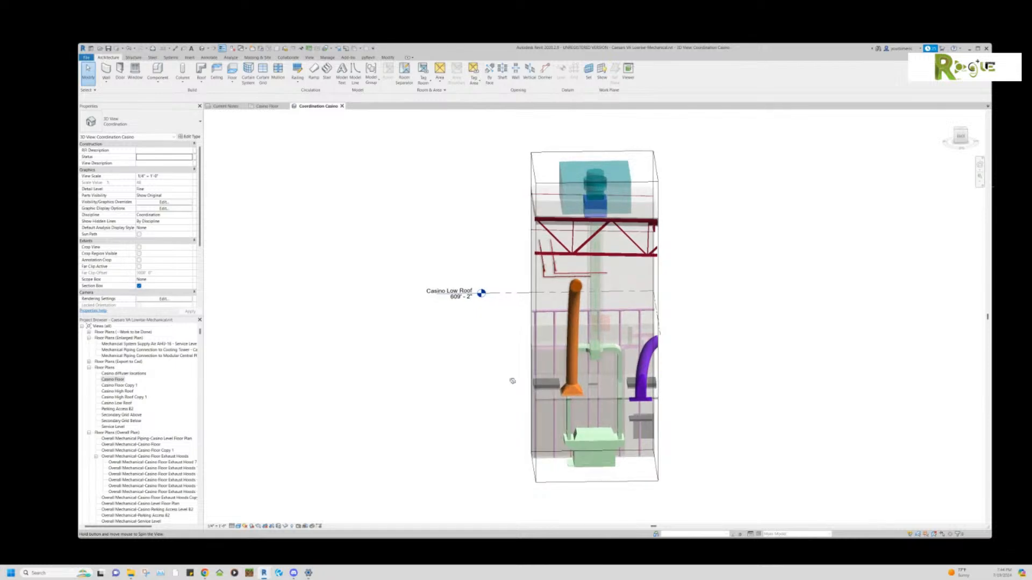
scroll(597, 430, "up", 4)
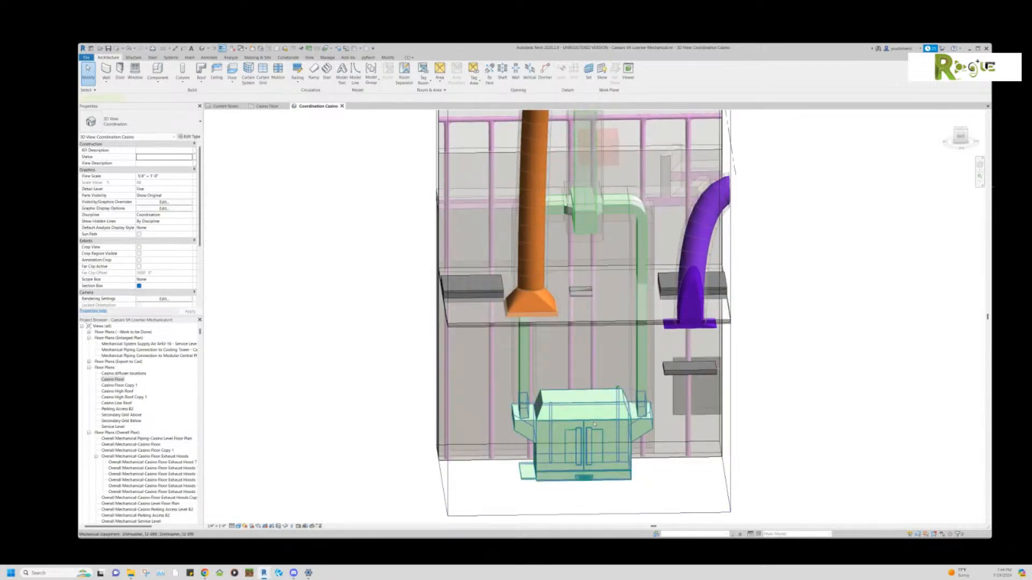
left_click(594, 425)
middle_click_drag(702, 481, 816, 440, "shift")
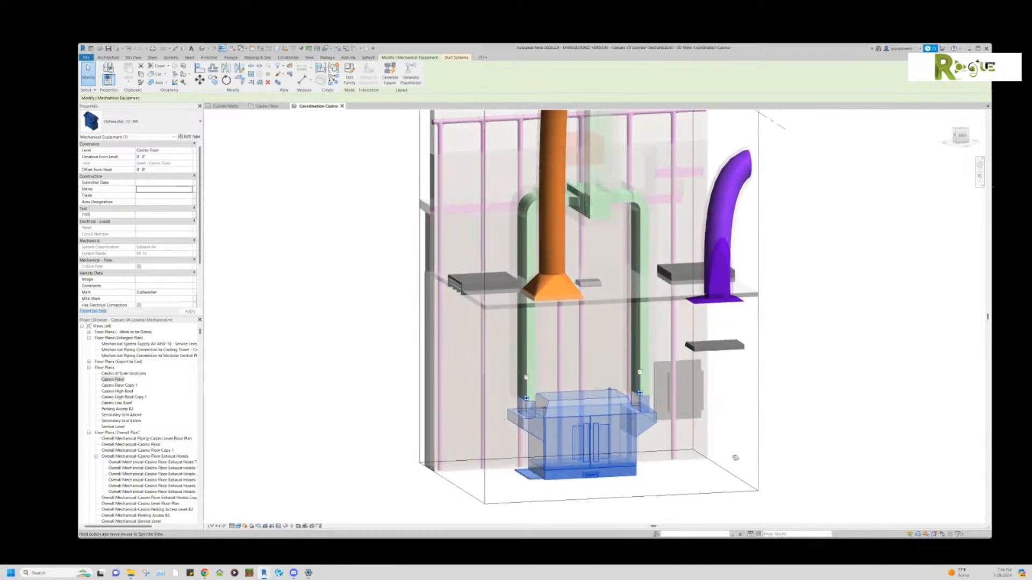
left_click(815, 440)
middle_click_drag(815, 441, 816, 285, "shift")
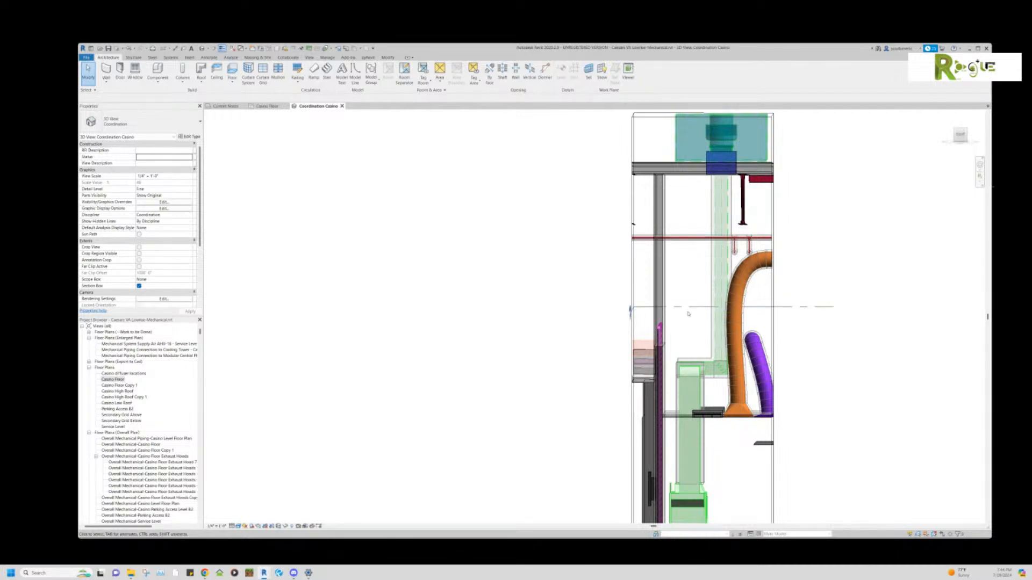
middle_click_drag(688, 314, 559, 313, "shift")
middle_click_drag(598, 397, 707, 387, "shift")
scroll(707, 386, "up", 4)
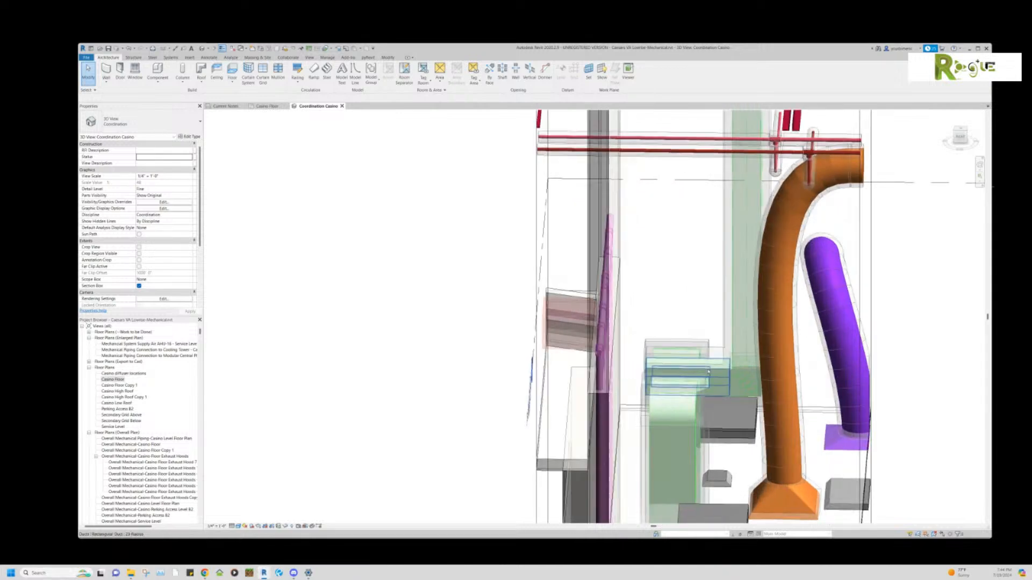
Examine the kitchen exhaust duct from its horizontal run up the riser to the rooftop unit, in side and angled views.
left_click(960, 137)
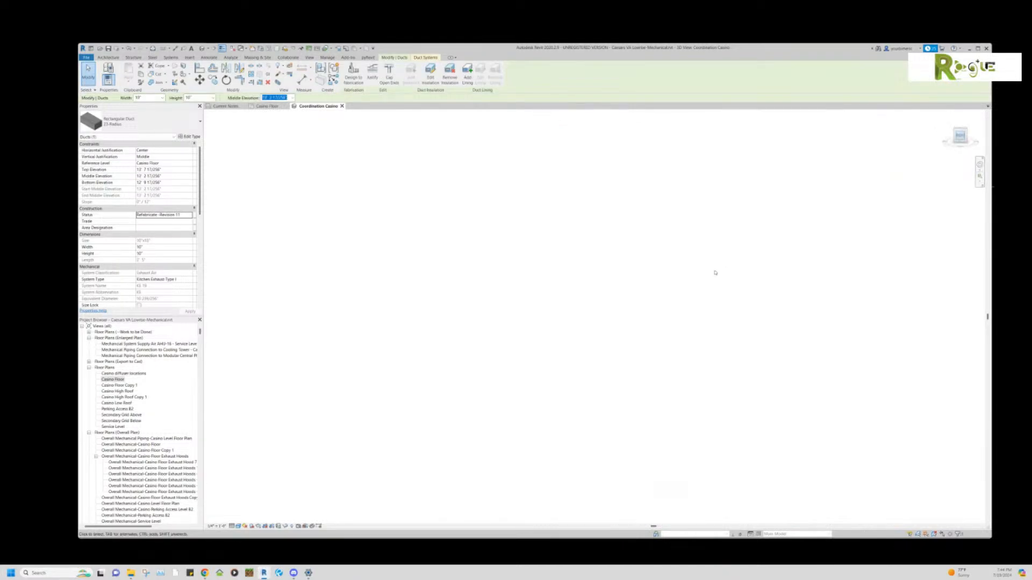
scroll(669, 435, "down", 4)
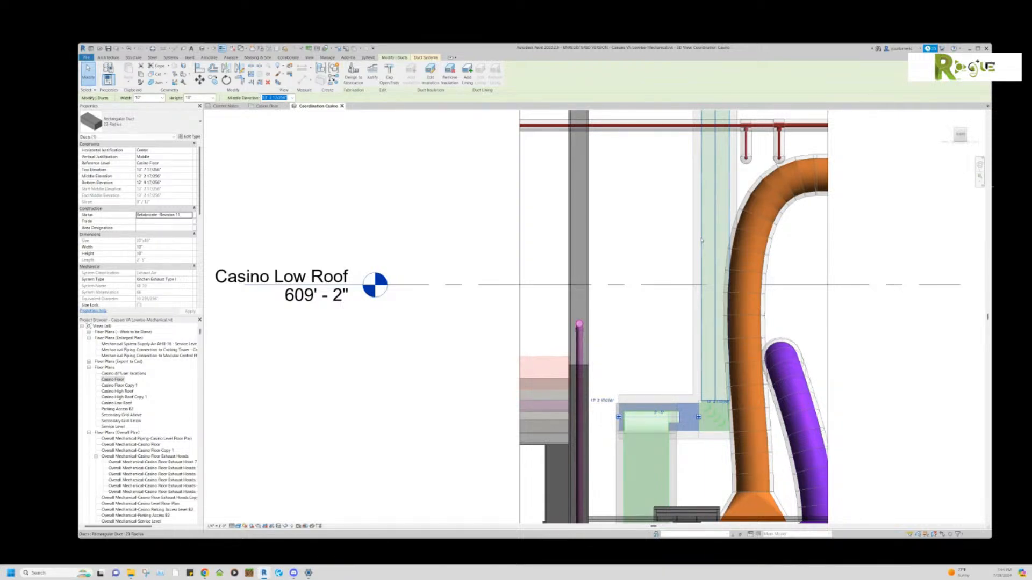
key("Tab")
left_click(701, 240)
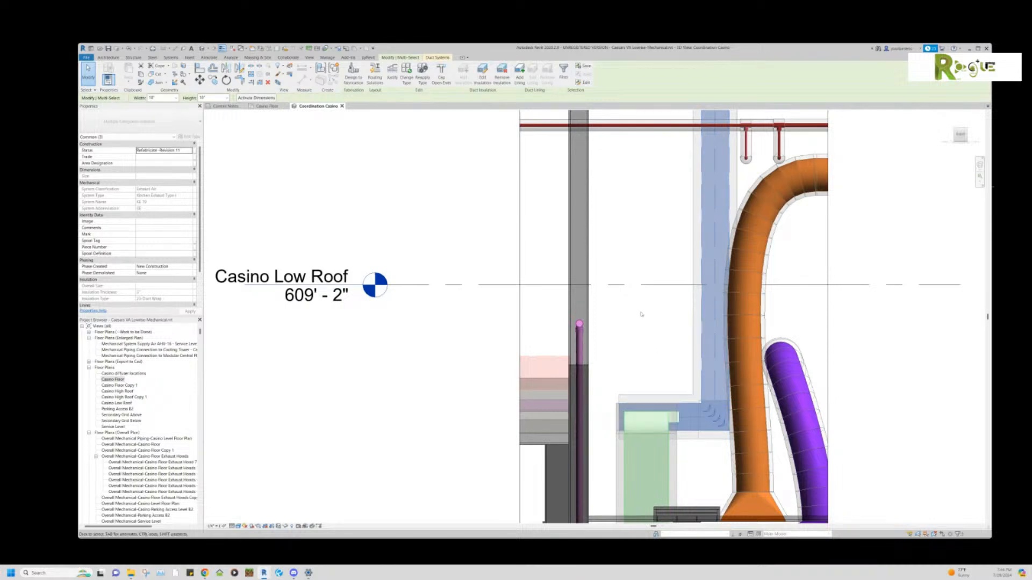
scroll(661, 346, "down", 4)
scroll(693, 192, "up", 3)
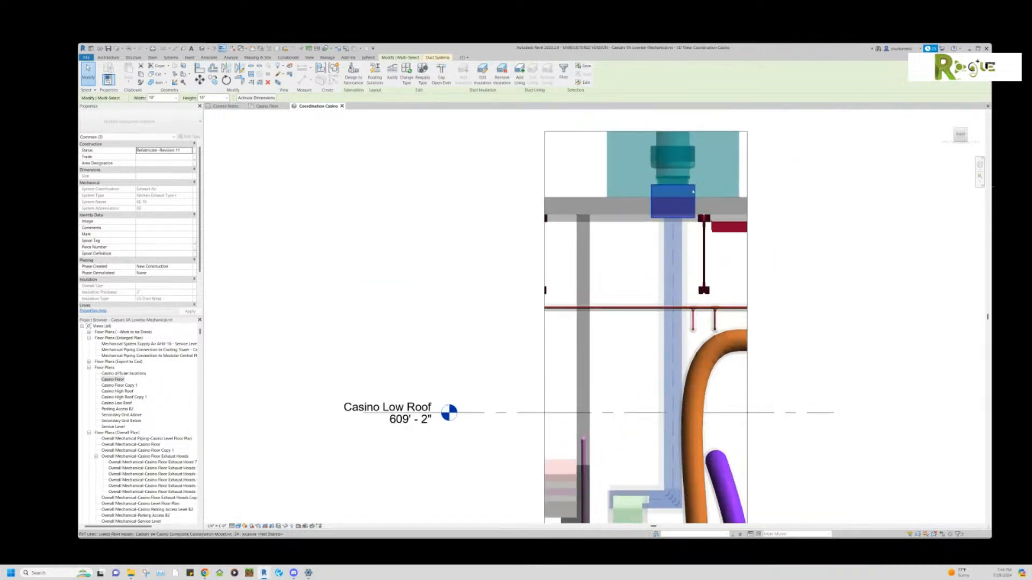
middle_click_drag(787, 243, 700, 261, "shift")
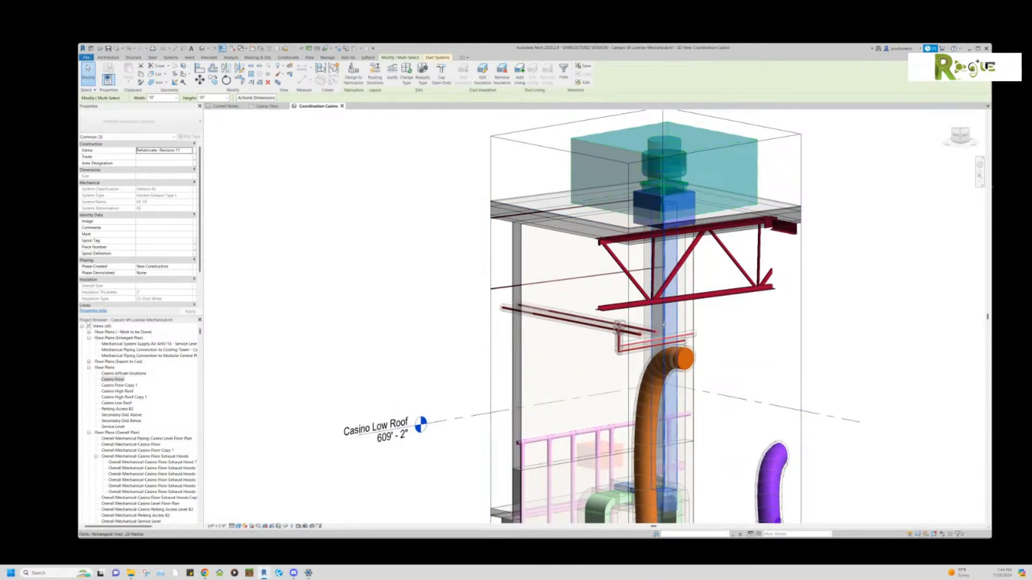
key("Escape")
Select the vertical exhaust riser, minimize the plumbing model window behind, and review the duct's construction, dimension and mechanical properties.
left_click(535, 289)
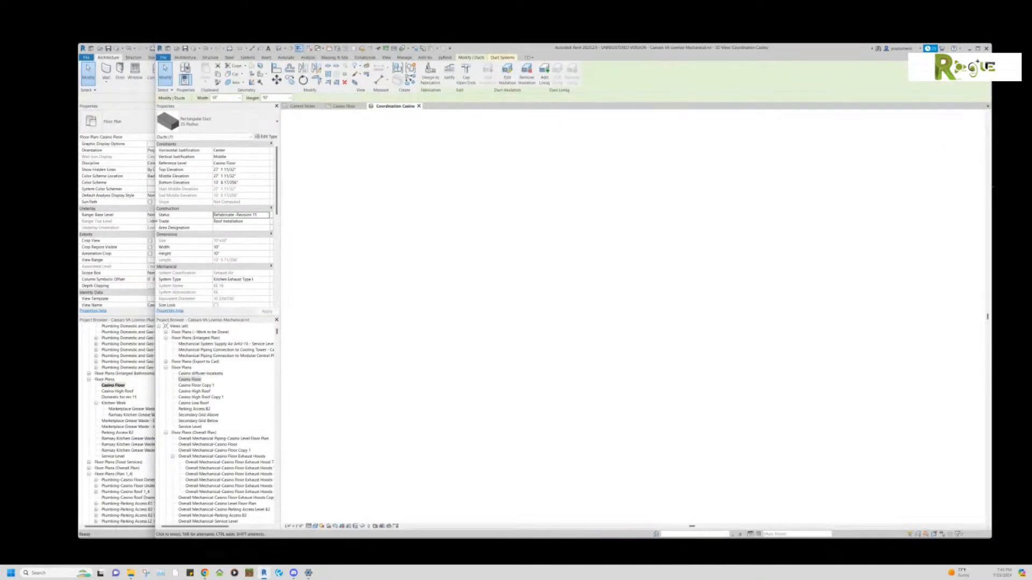
left_click_drag(574, 48, 584, 58)
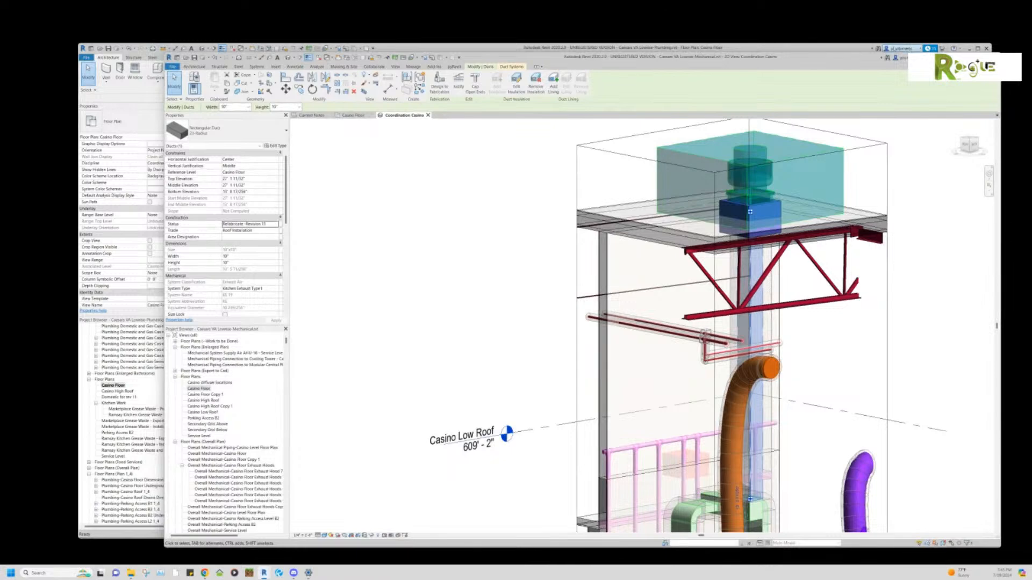
left_click(969, 48)
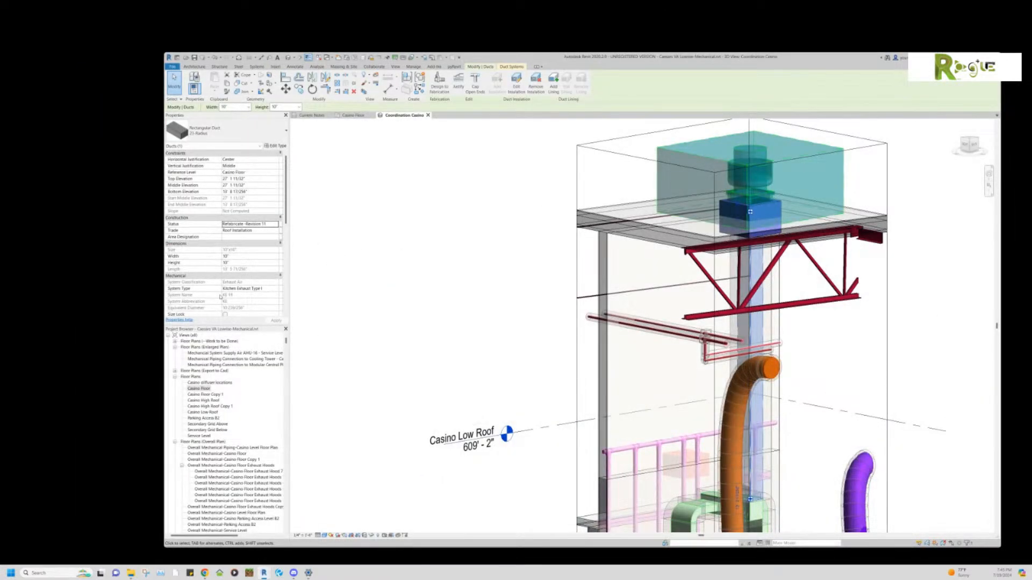
scroll(235, 281, "down", 1)
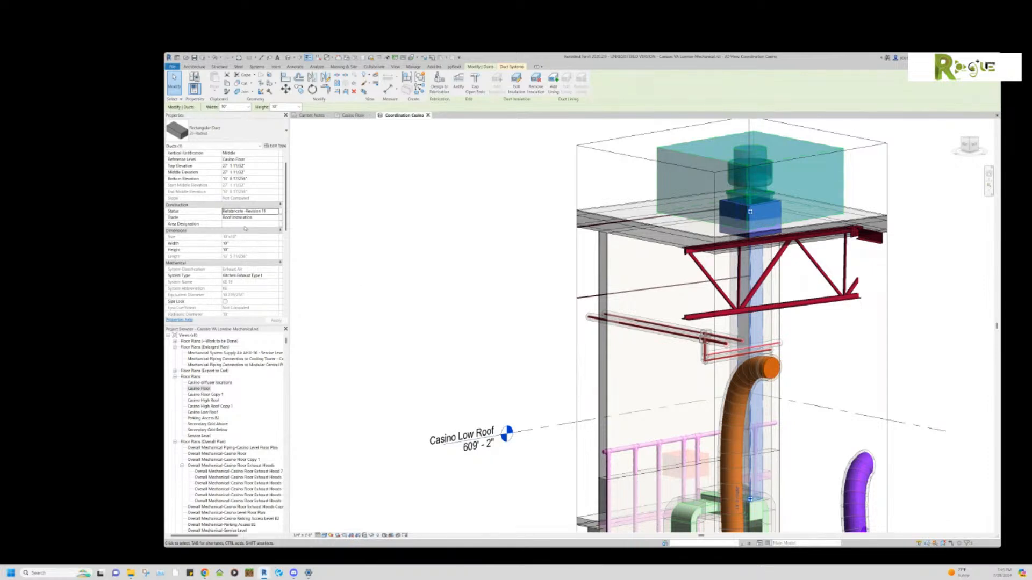
scroll(244, 228, "down", 2)
scroll(244, 228, "down", 2)
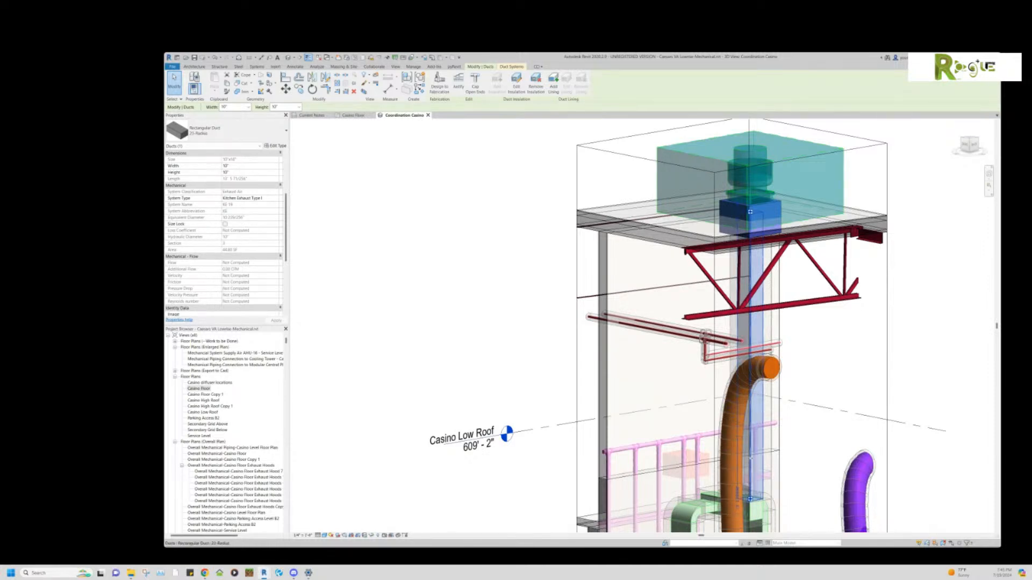
scroll(778, 396, "down", 2)
middle_click_drag(752, 481, 821, 497, "shift")
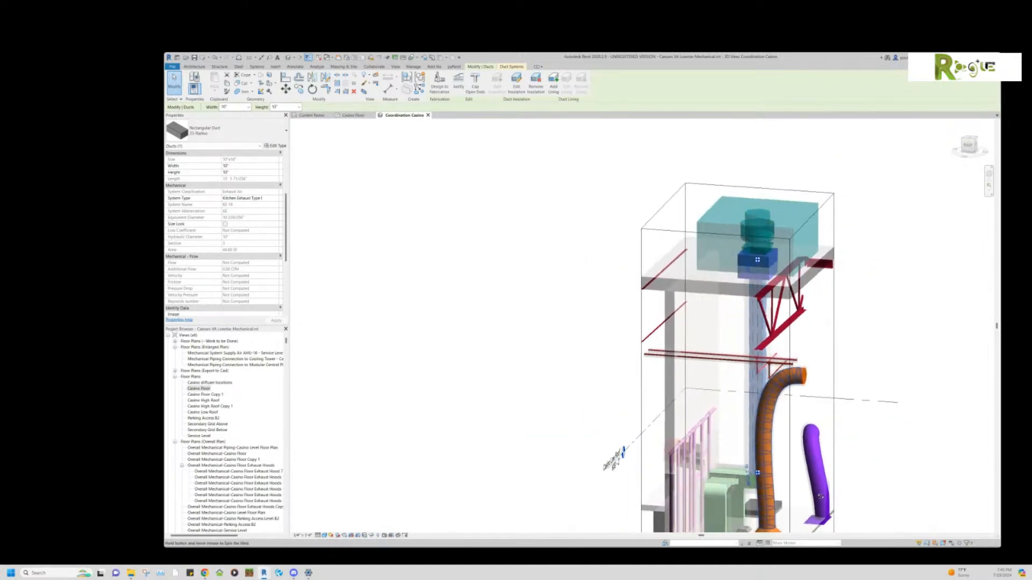
left_click(742, 478, "ctrl")
left_click(752, 479, "ctrl")
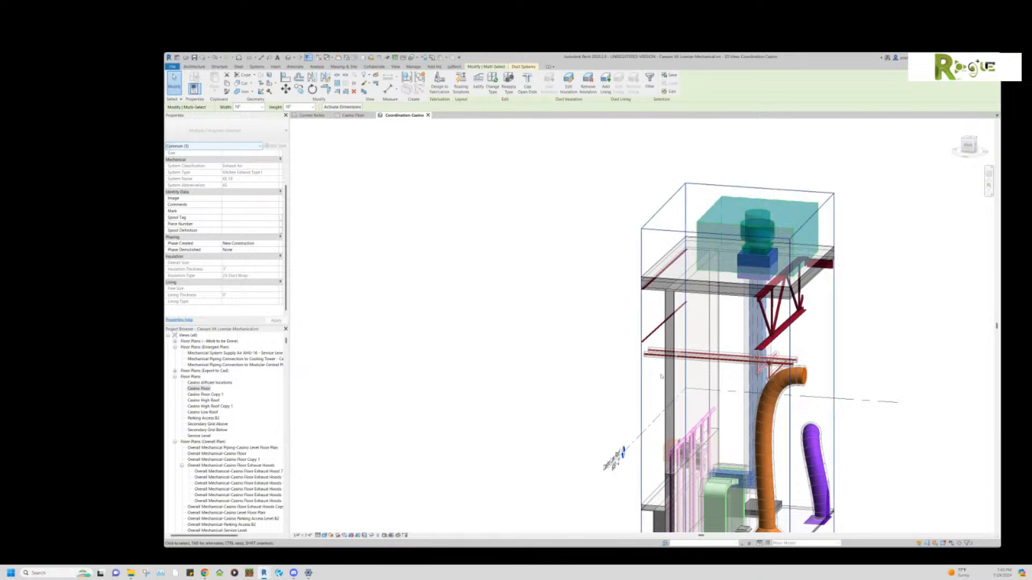
key("Escape")
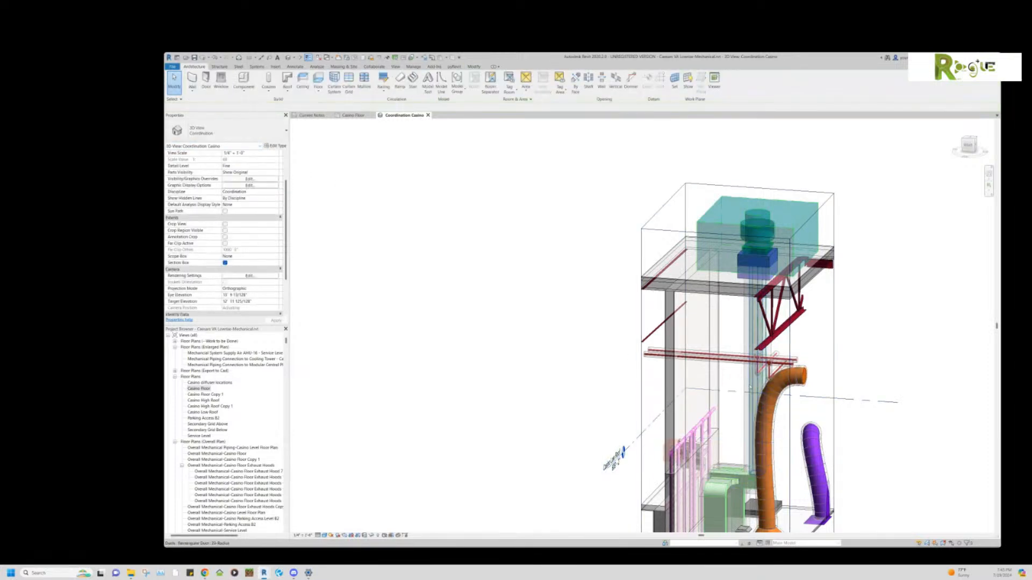
Delete the elbow joining the exhaust riser to the short horizontal duct.
left_click(751, 428)
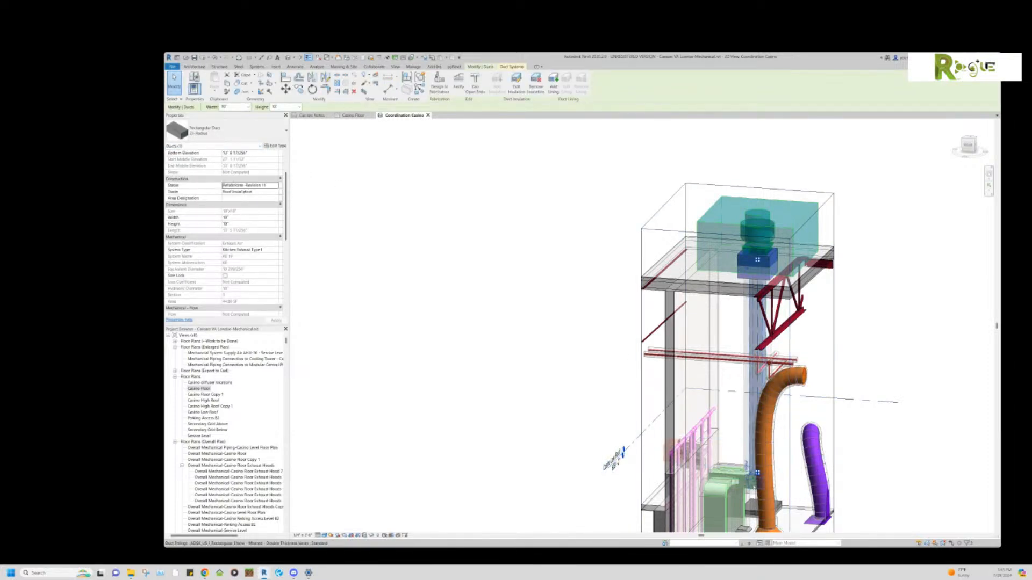
left_click(753, 487)
key("Escape")
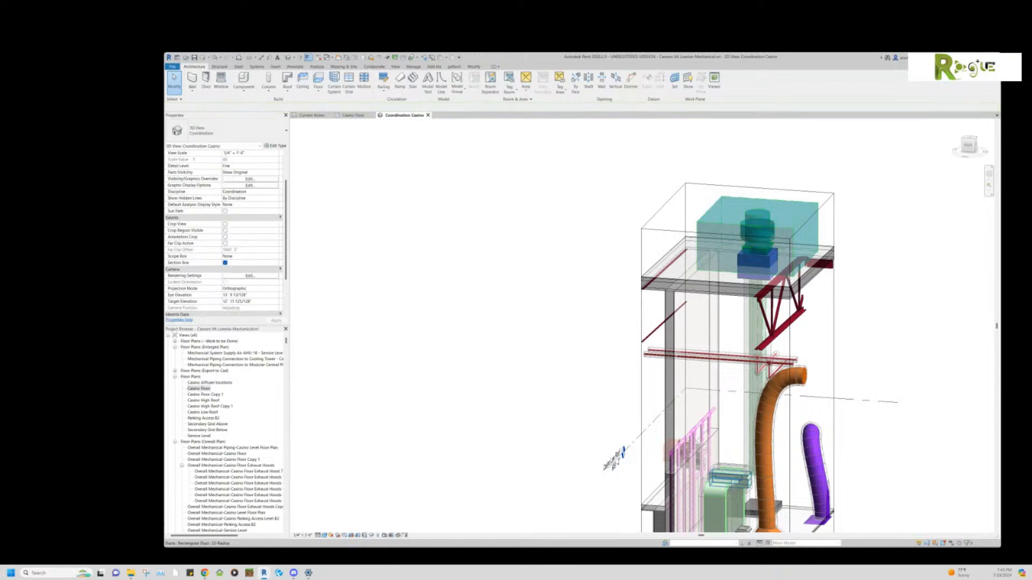
Change the exhaust riser and the short horizontal duct to the Round Duct type 23-Radius with a 12" diameter.
left_click(746, 450)
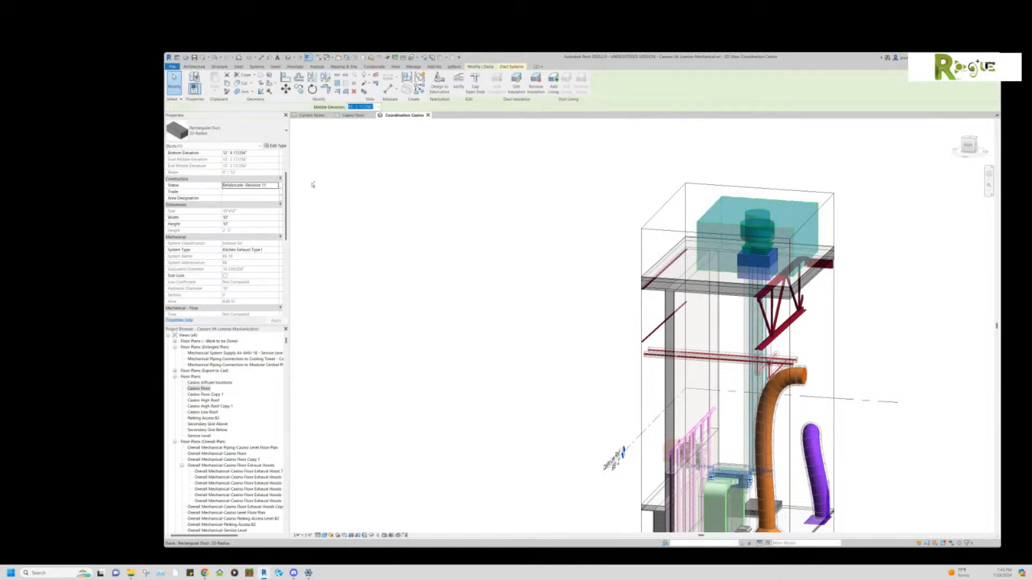
left_click(205, 133)
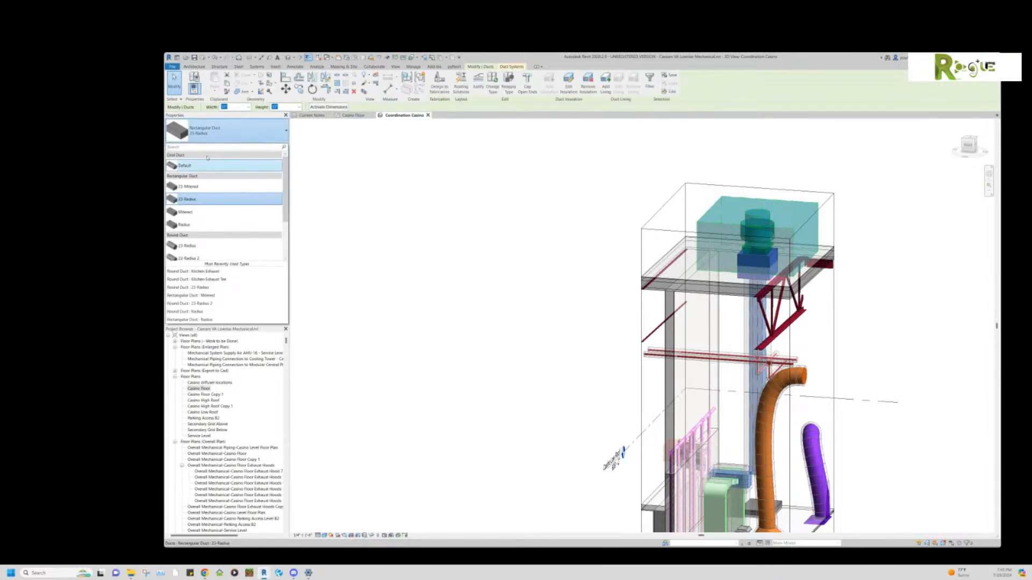
left_click(186, 245)
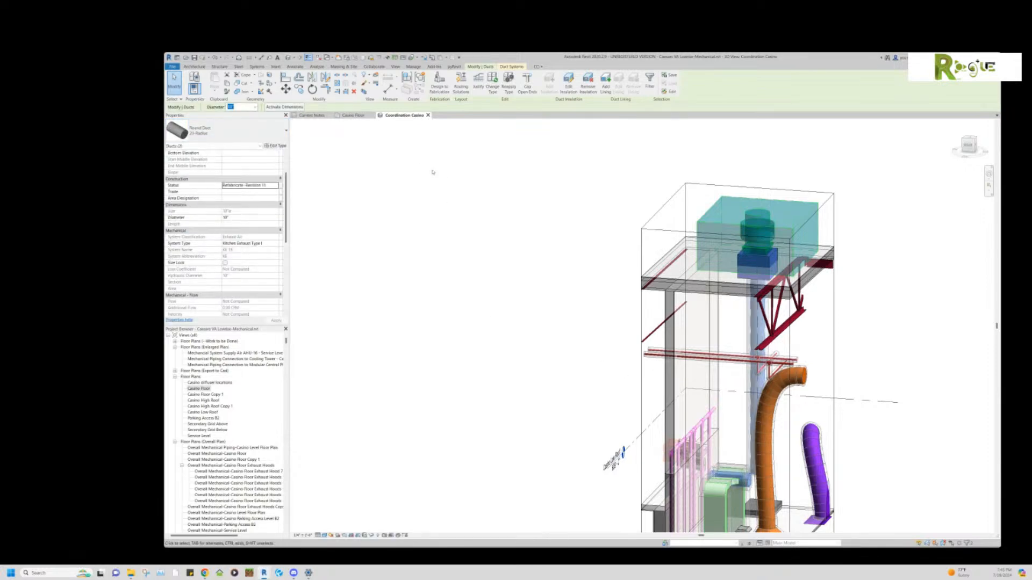
left_click(255, 107)
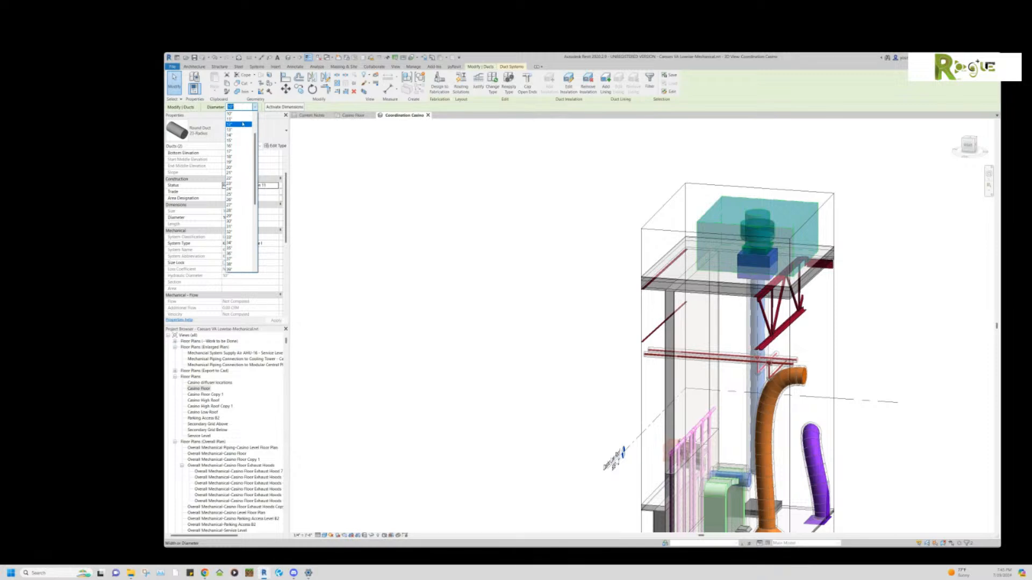
left_click(239, 124)
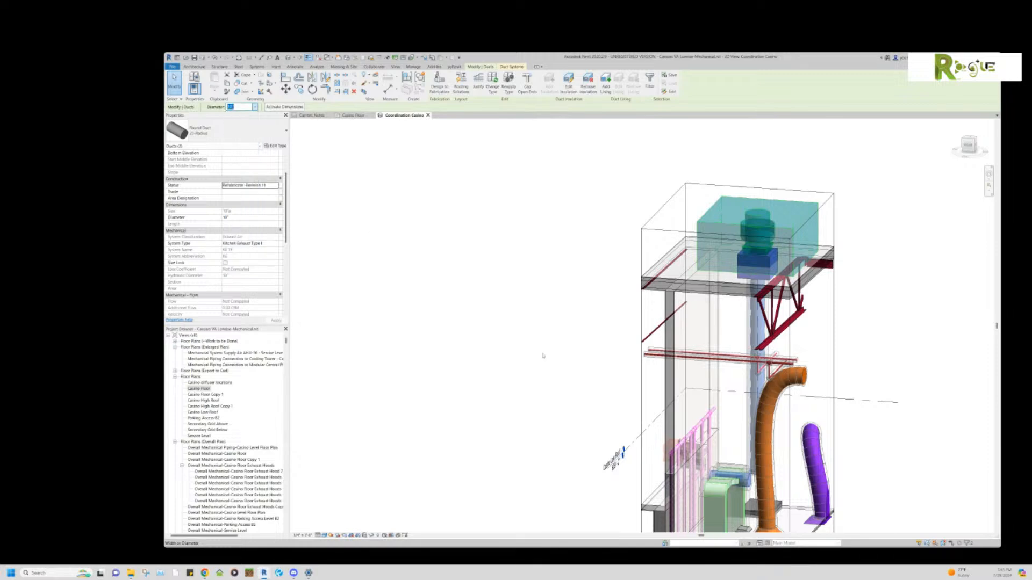
left_click(601, 398)
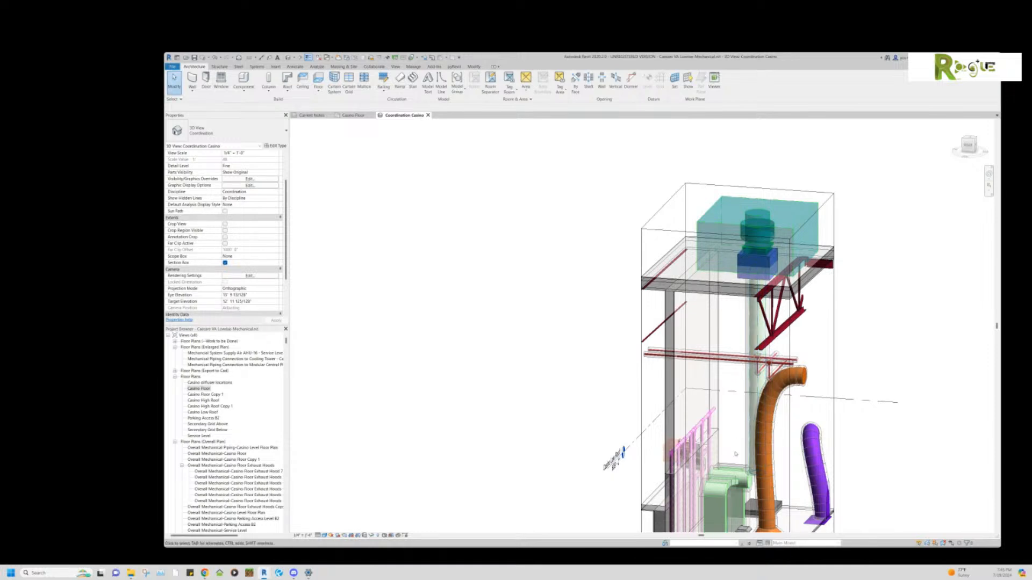
Raise the short horizontal round duct in the side view so it meets the lower end of the riser.
left_click(969, 147)
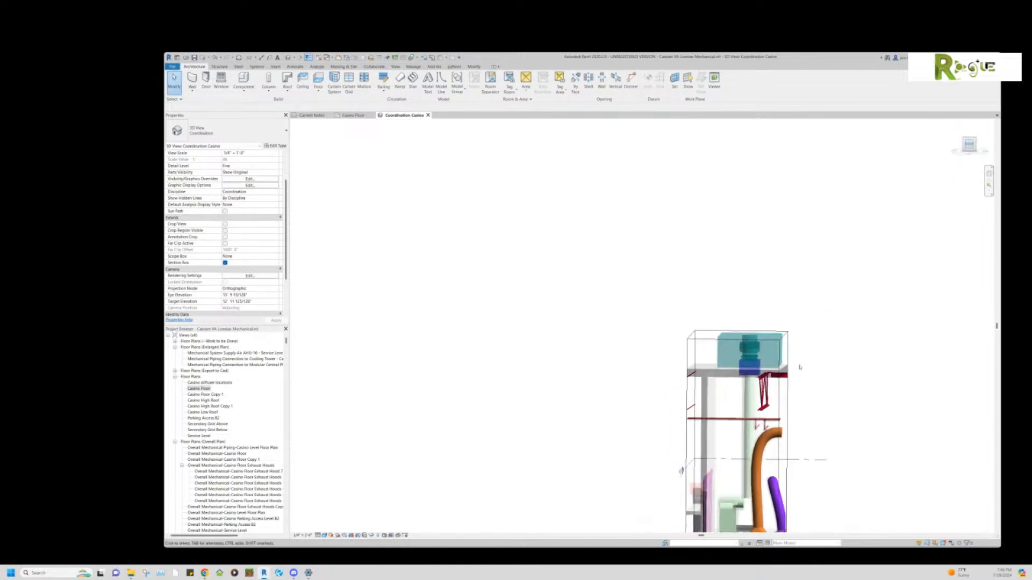
middle_click_drag(699, 527, 650, 453)
scroll(646, 463, "up", 1)
scroll(649, 395, "up", 3)
middle_click_drag(638, 321, 645, 435)
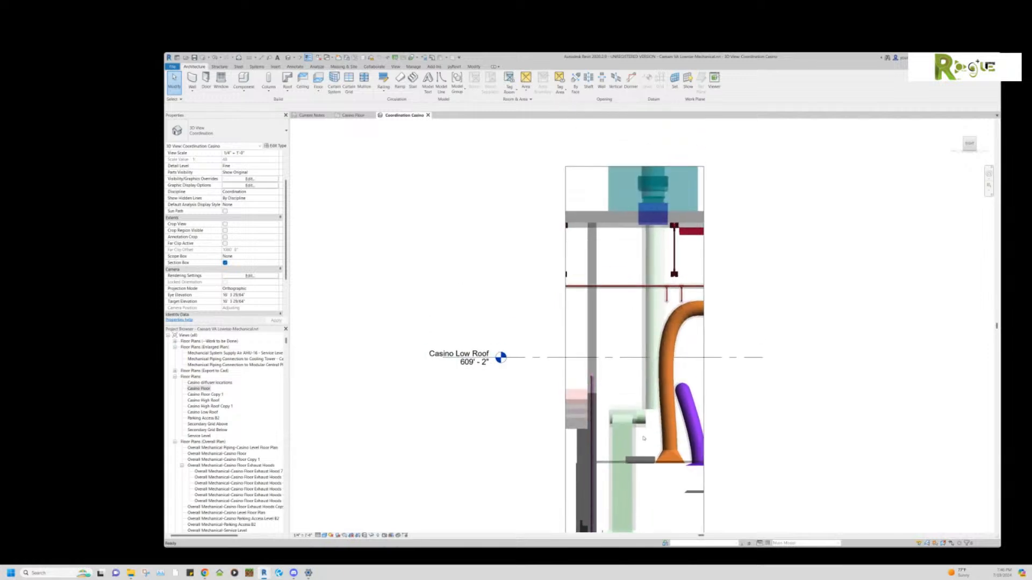
left_click(645, 412)
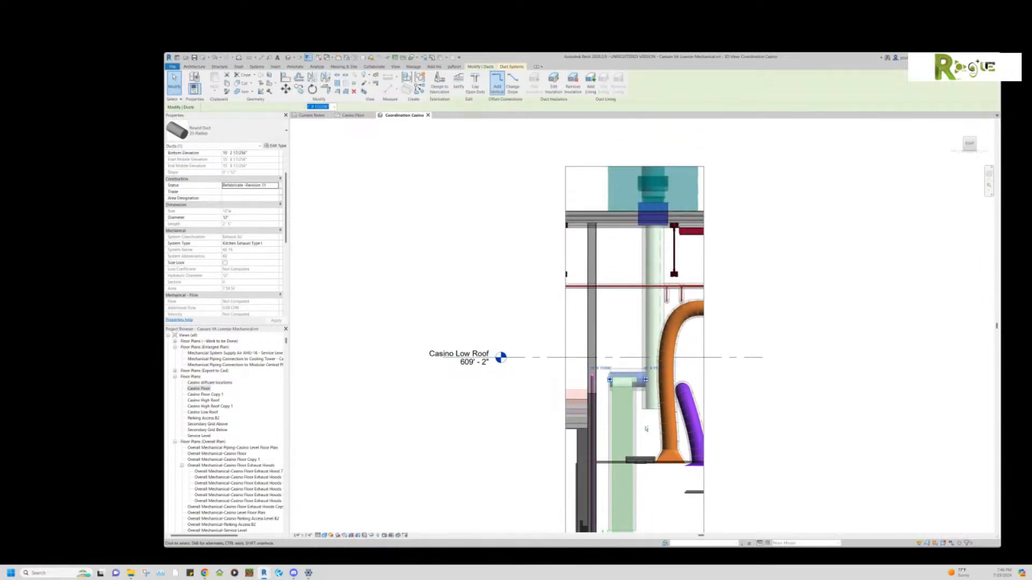
left_click_drag(644, 412, 644, 426)
key("Escape")
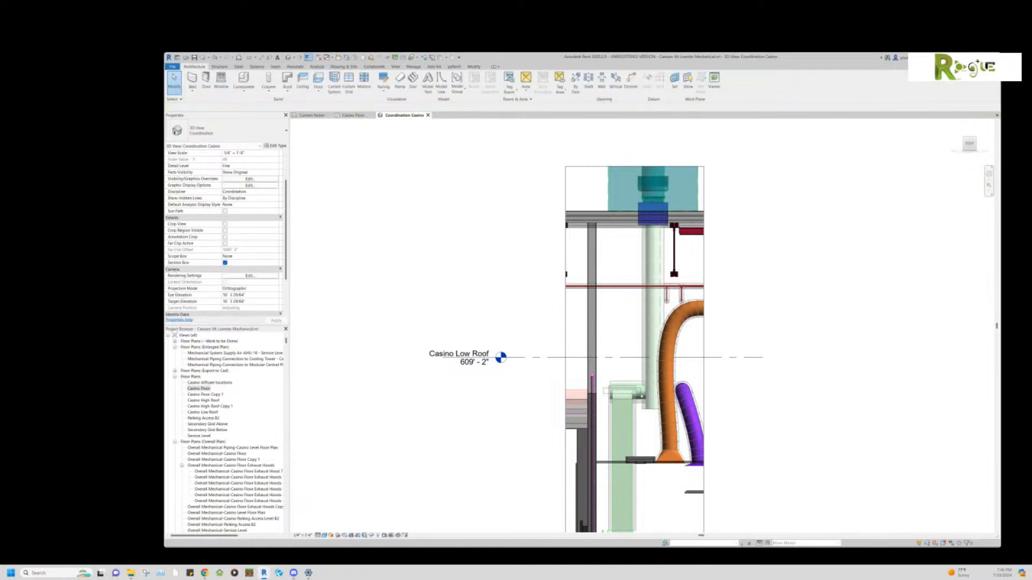
Filter the selection at the horizontal duct's riser connection down to duct fittings only.
left_click(640, 397)
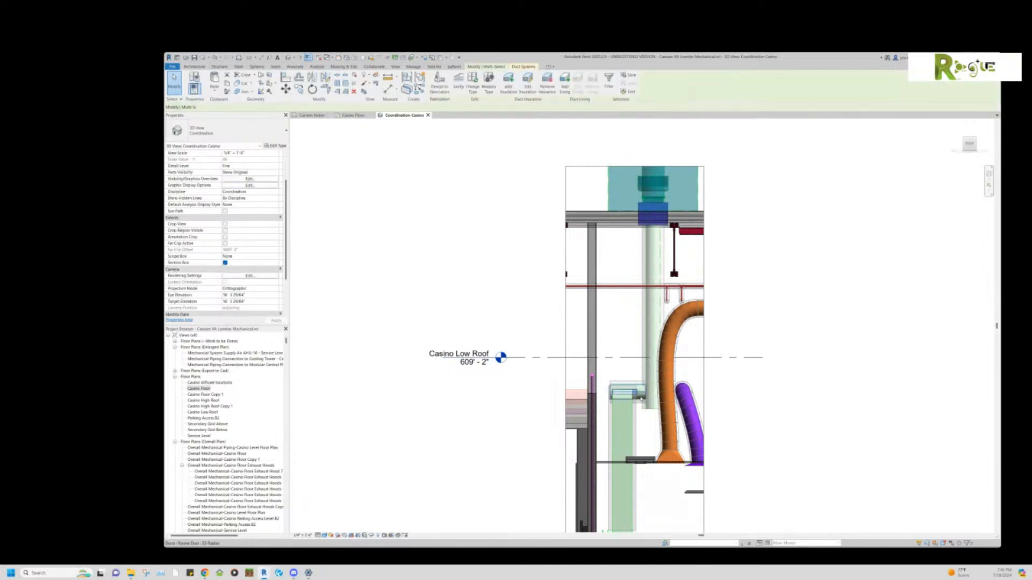
left_click(609, 81)
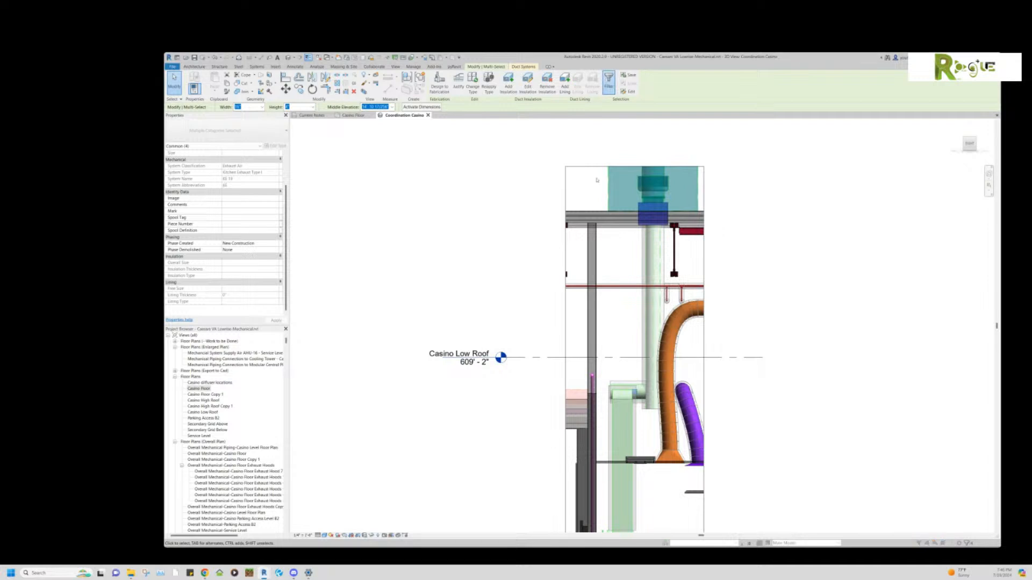
left_click(439, 190)
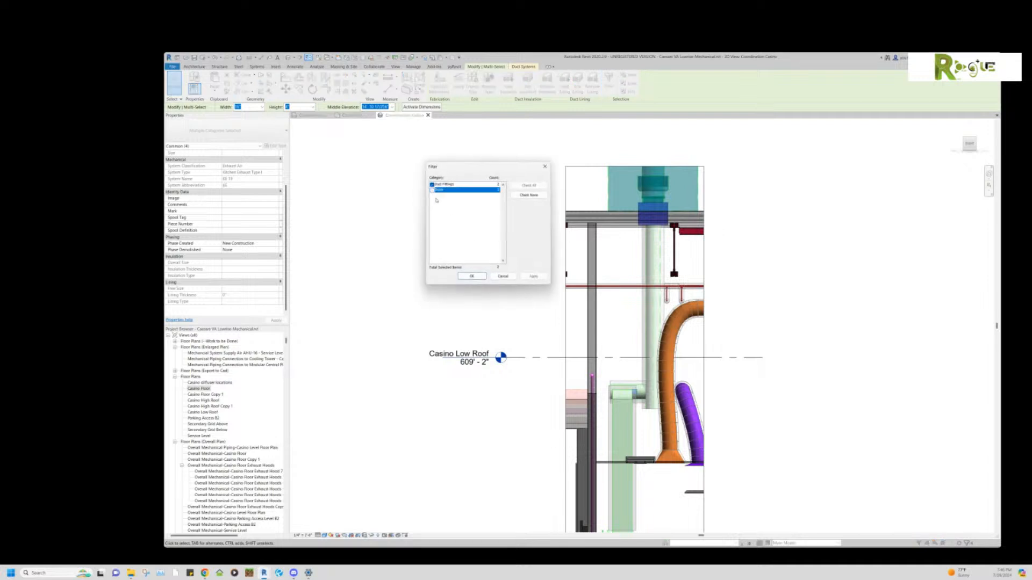
left_click(472, 276)
key("Escape")
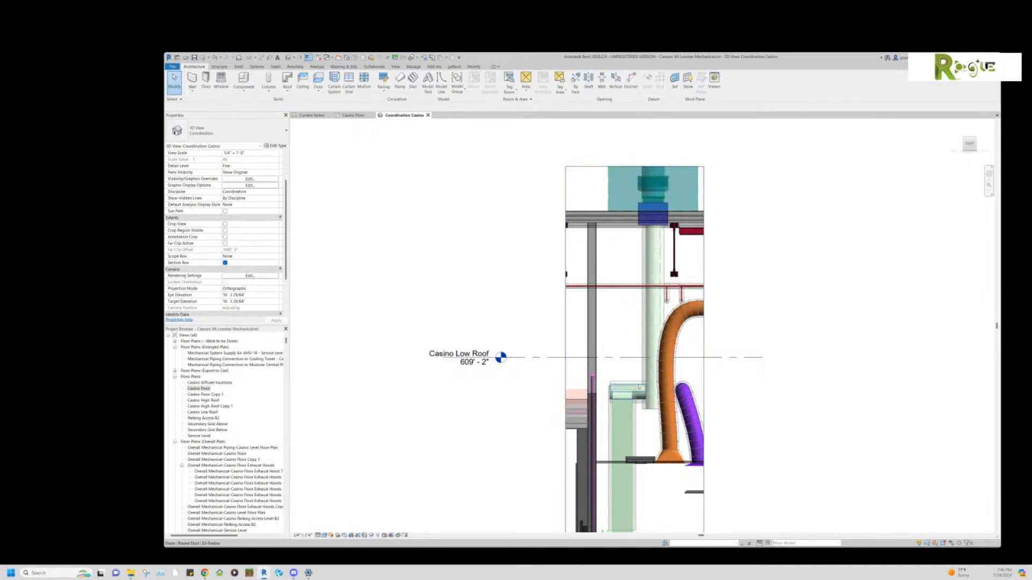
Nudge the short horizontal round duct upward along the riser to about the Casino Low Roof level.
left_click(638, 387)
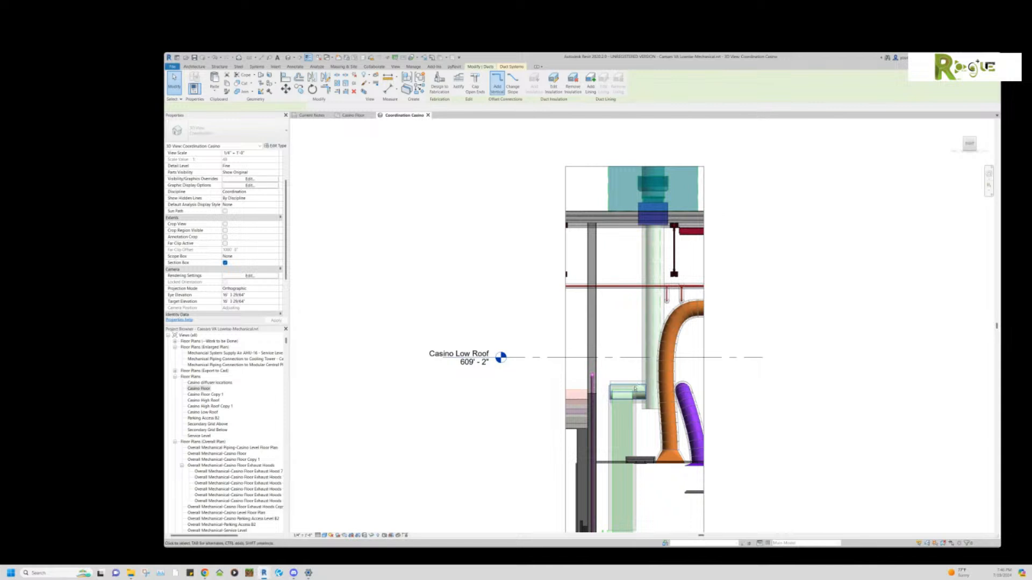
key("shift+Up")
key("shift+Up")
key("shift+Up")
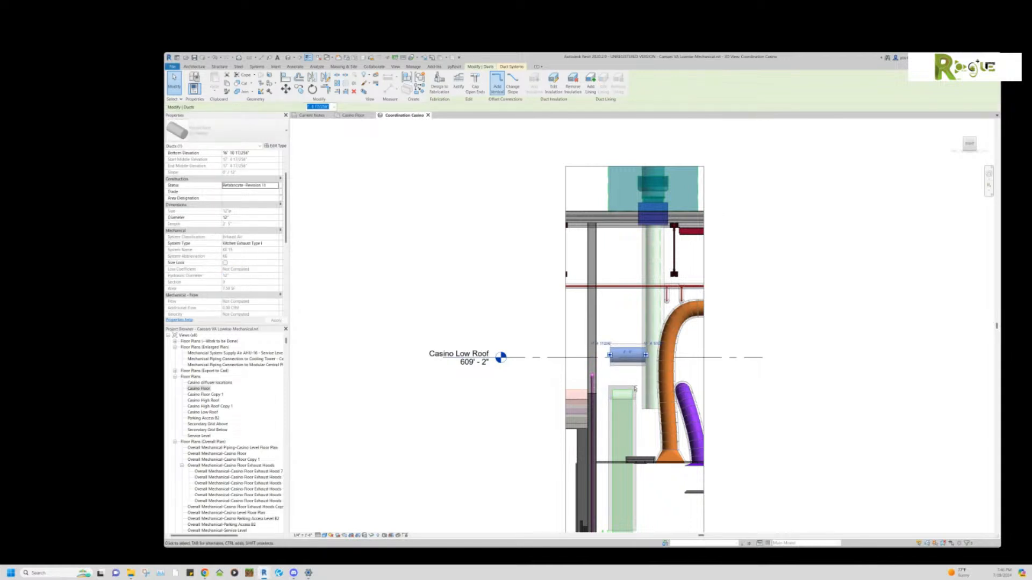
key("shift+Up")
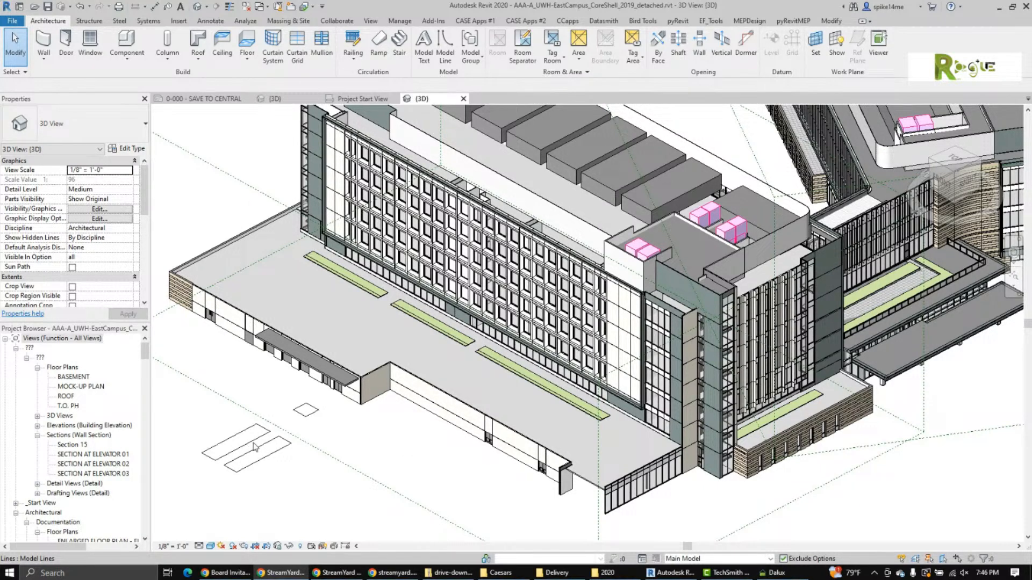
Examine the whole two-tower East Campus building model from the front and right sides in the 3D view.
scroll(292, 435, "down", 2)
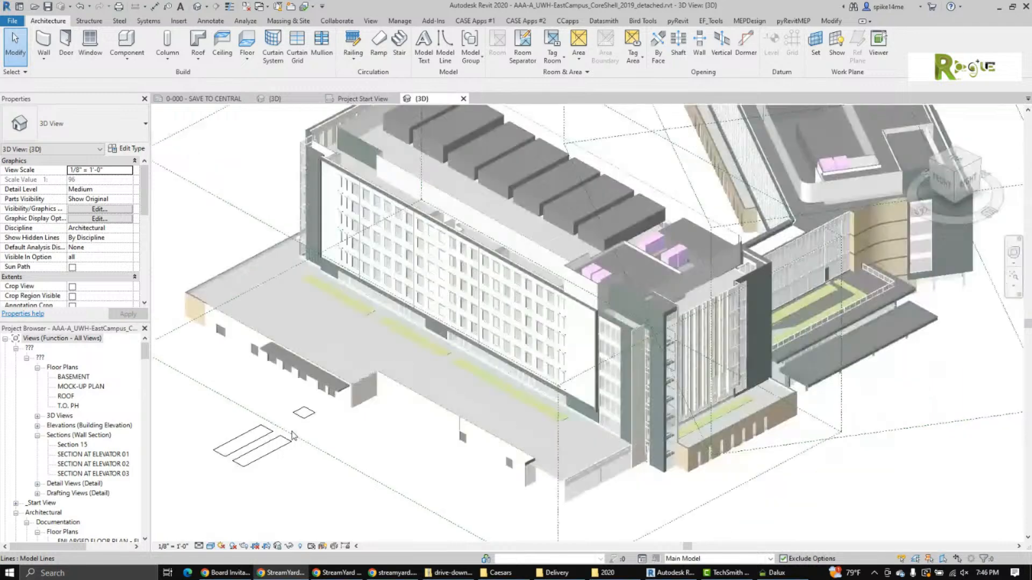
scroll(292, 436, "down", 2)
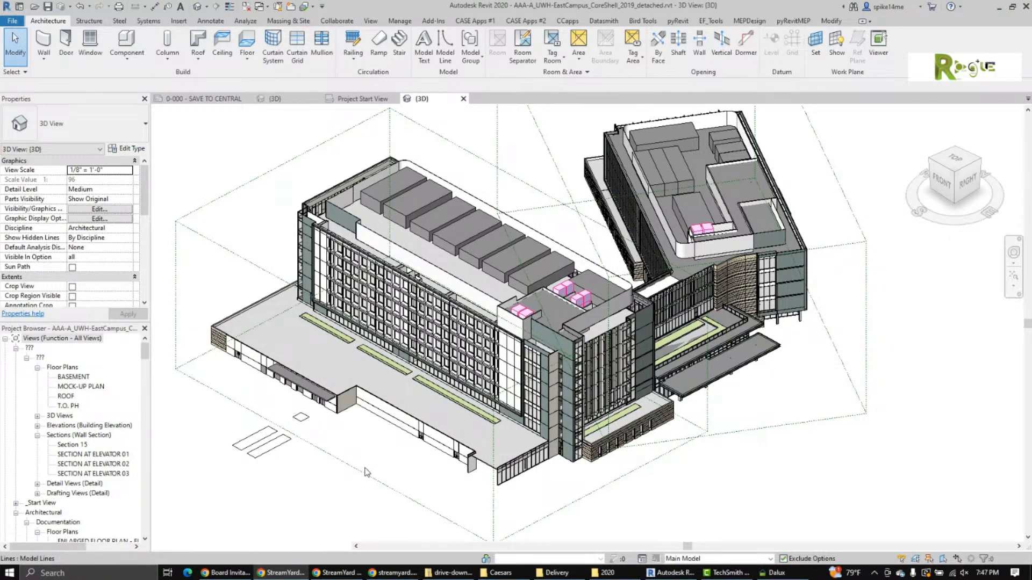
middle_click_drag(415, 454, 271, 450, "shift")
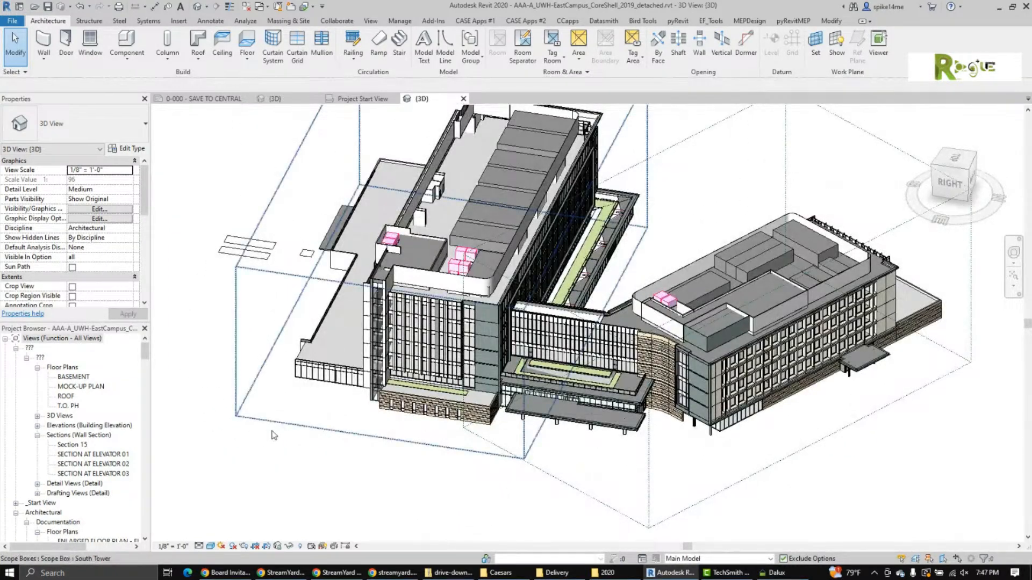
middle_click_drag(781, 385, 585, 92, "shift")
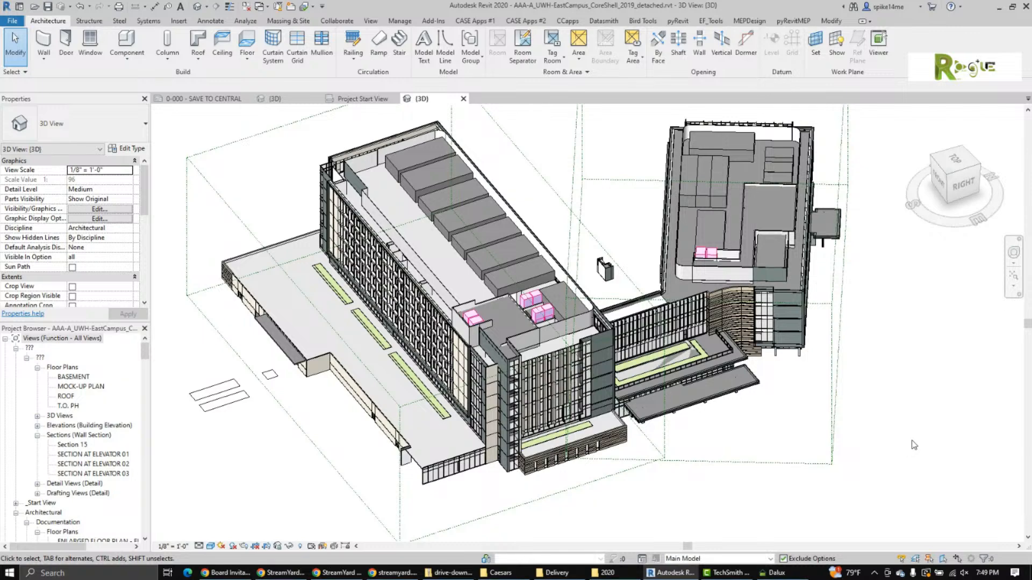
middle_click_drag(913, 445, 860, 471, "shift")
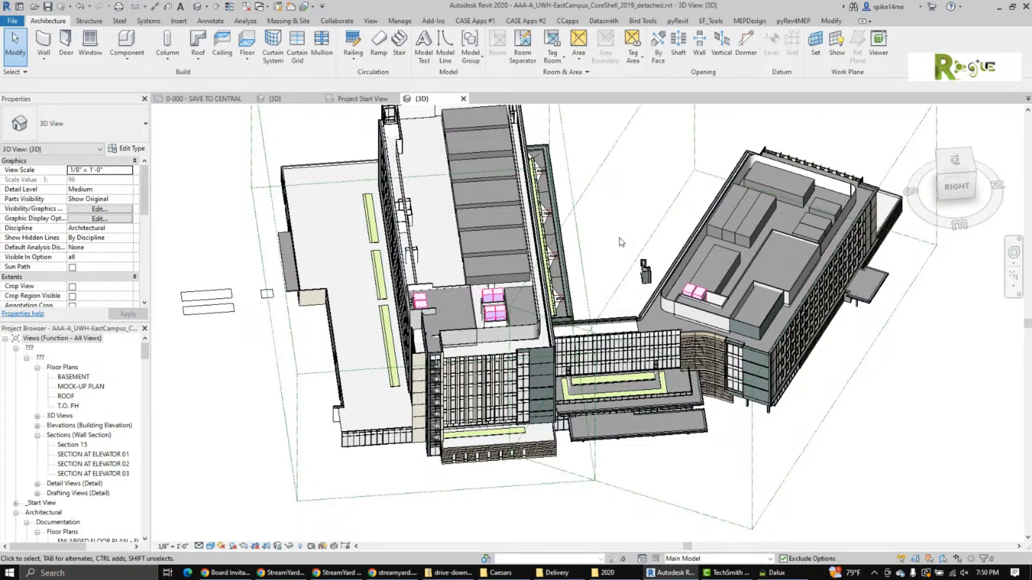
middle_click_drag(630, 253, 600, 255, "shift")
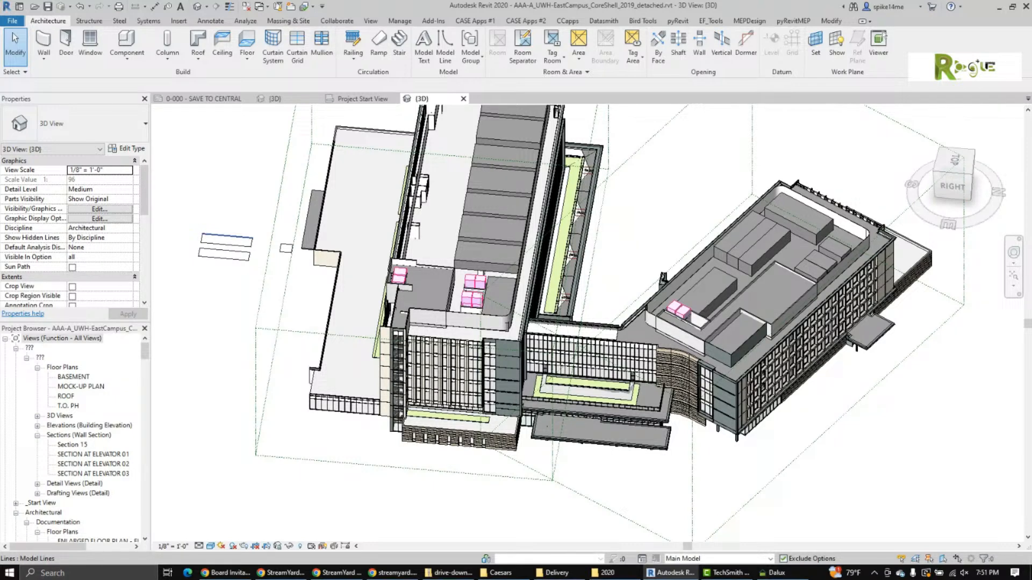
key("Escape")
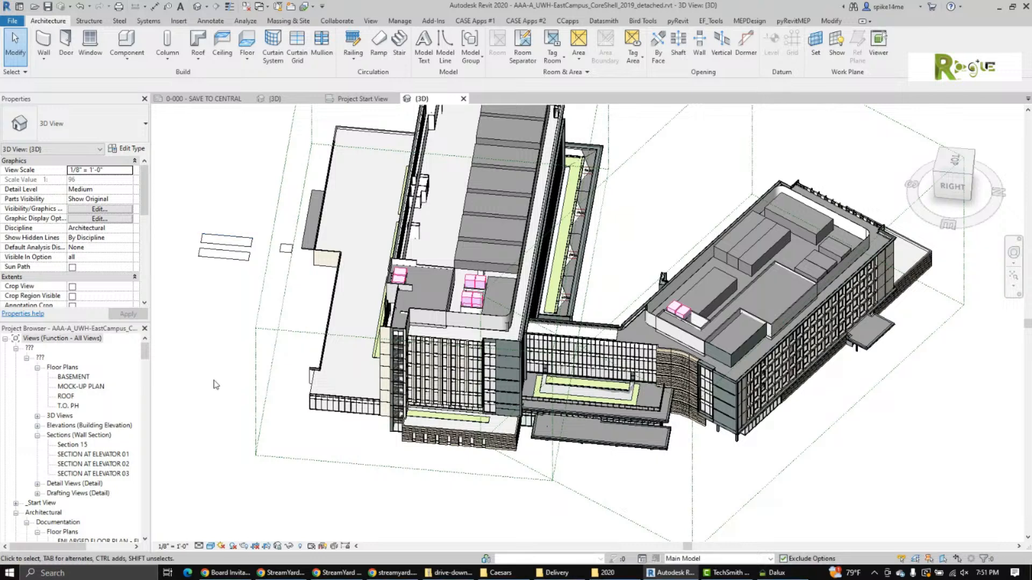
Set the Project Browser organization to the "all" scheme for both views and sheets, and check the schedules scheme.
left_click(78, 343)
right_click(77, 343)
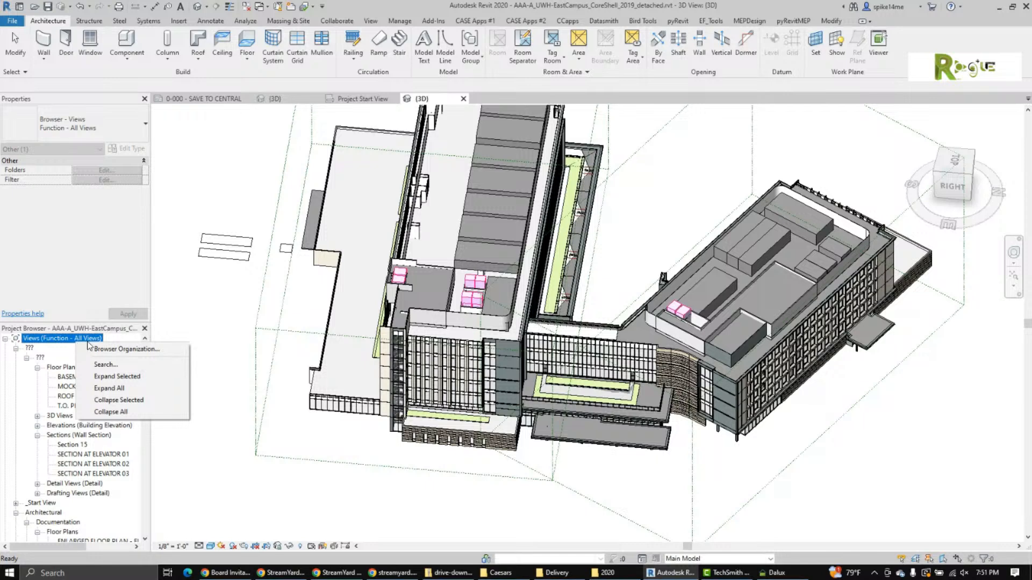
left_click(96, 351)
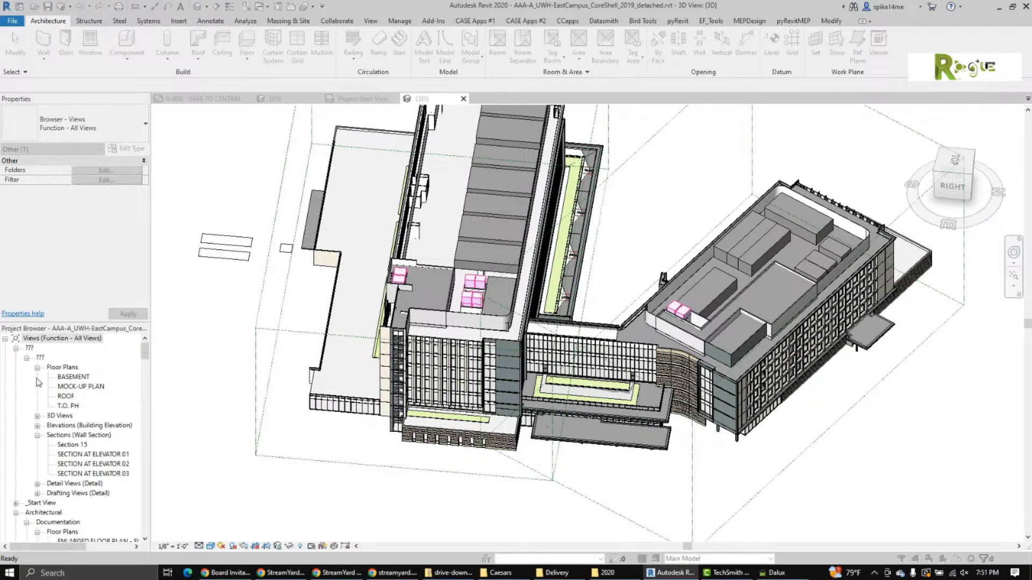
left_click_drag(348, 377, 323, 244)
left_click(252, 297)
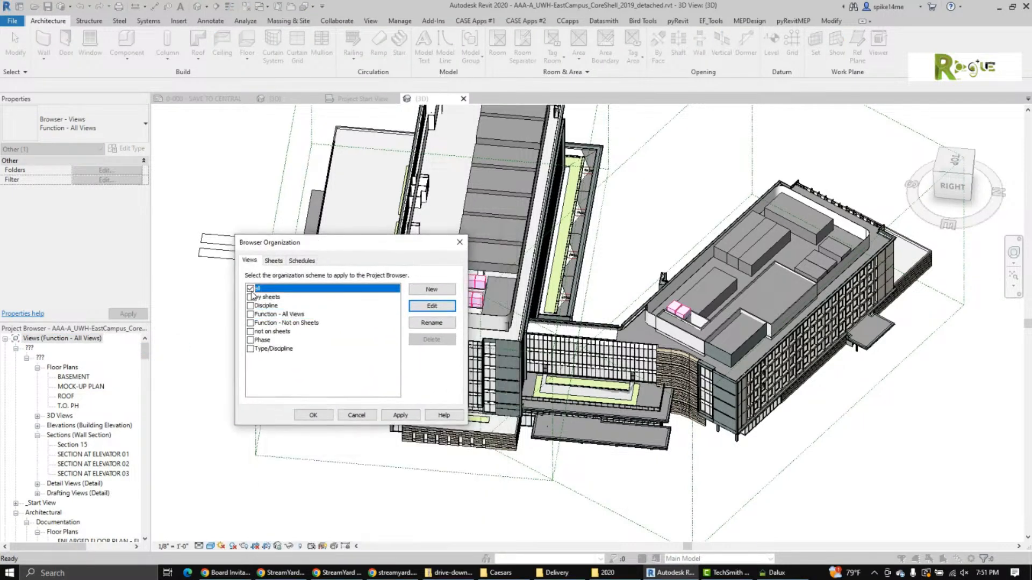
left_click(273, 260)
left_click(250, 296)
left_click(302, 260)
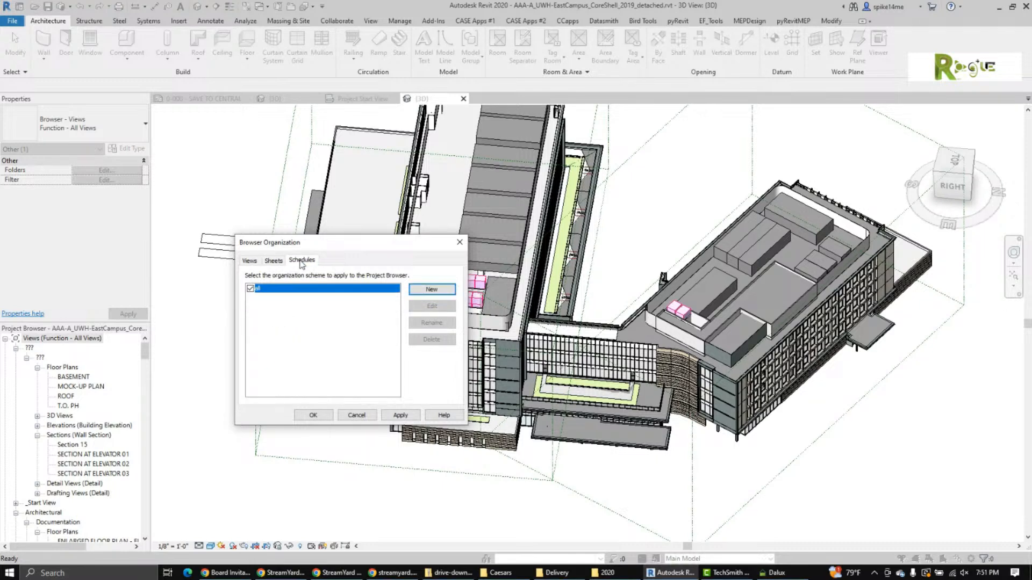
left_click(311, 416)
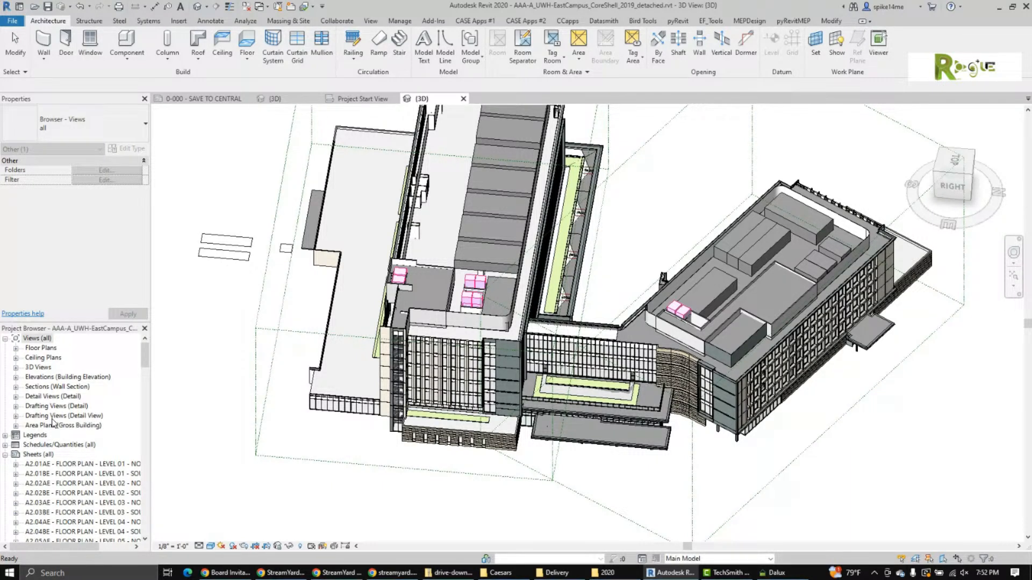
Select all PEN MAP drafting views under Drafting Views (Detail View) and check which drafting view types are available for them.
left_click(15, 416)
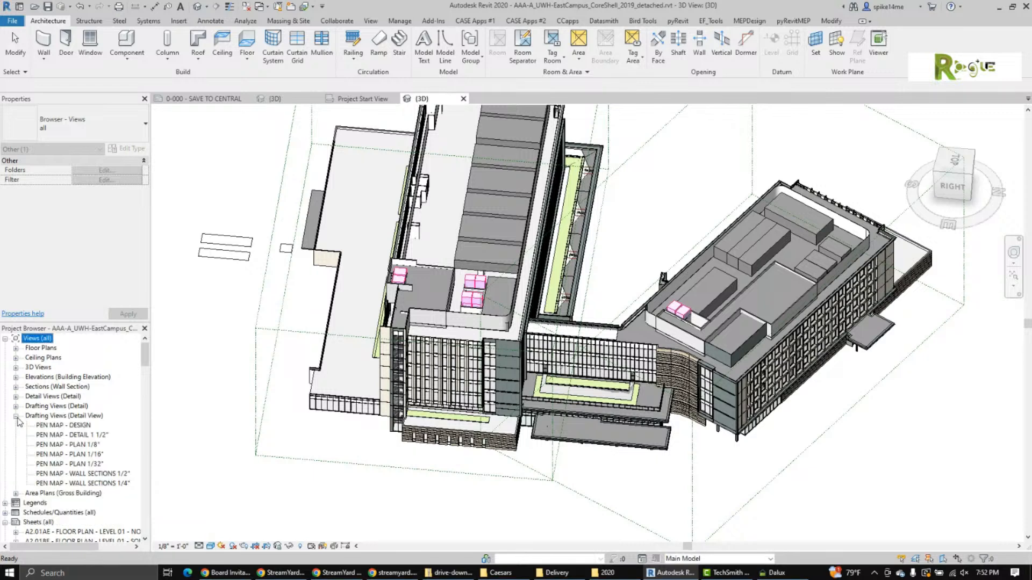
left_click(66, 428)
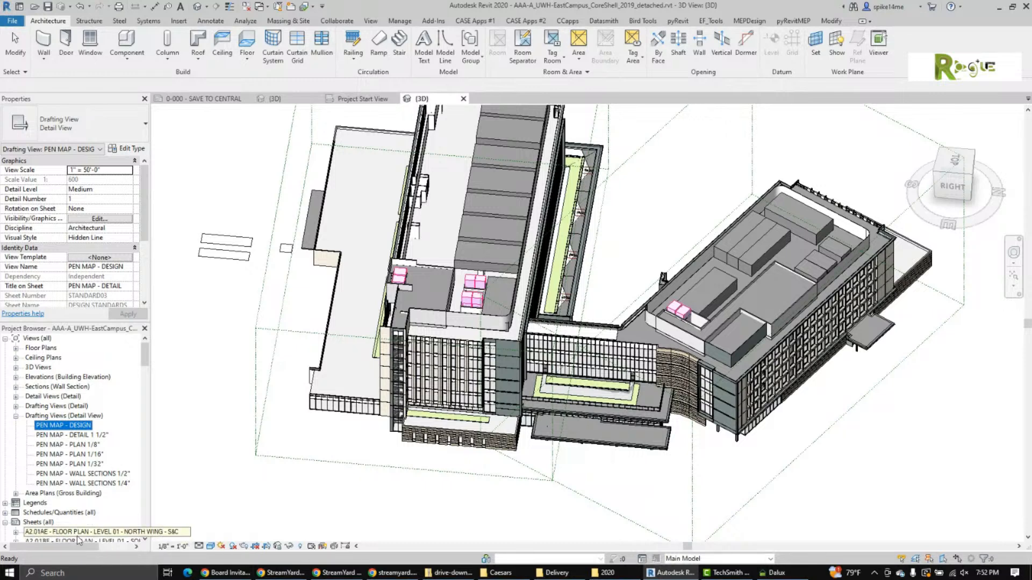
left_click(86, 484, "shift")
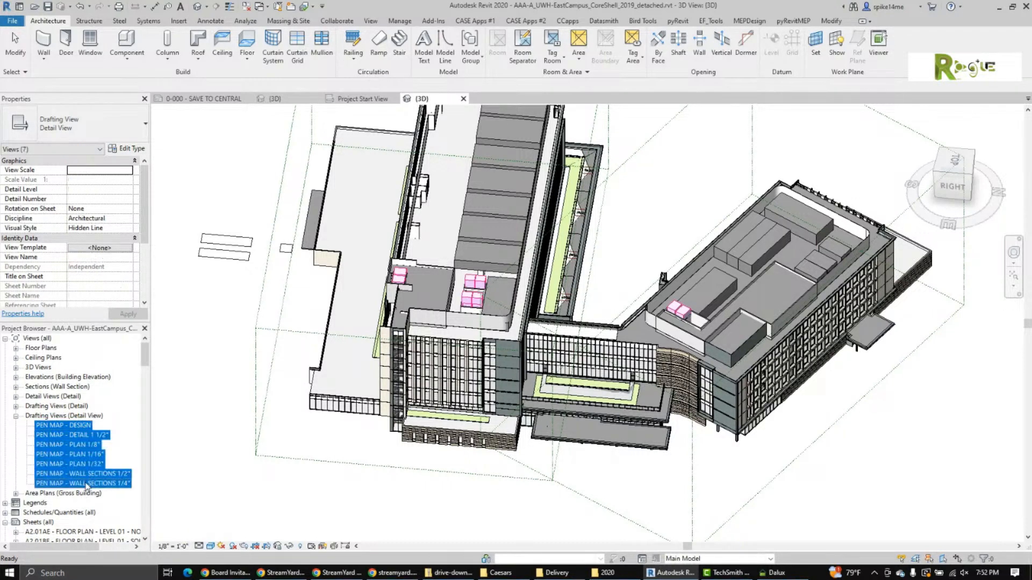
left_click(118, 127)
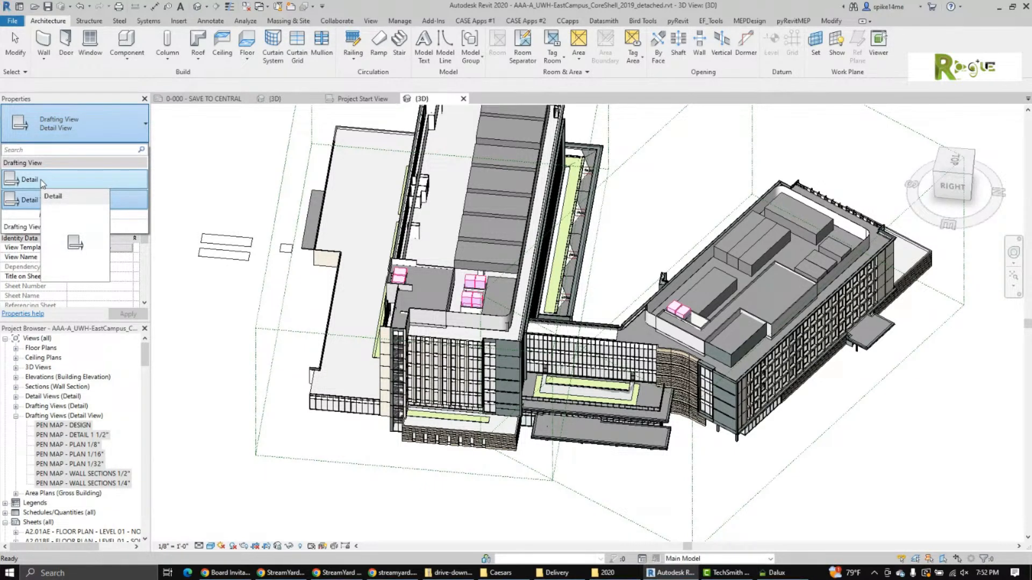
left_click(194, 181)
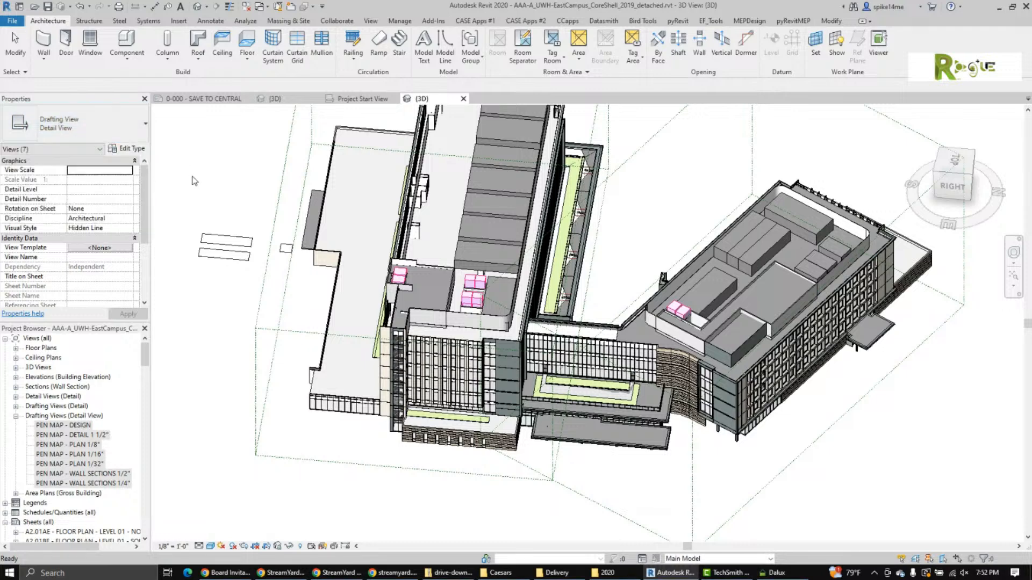
Open the ENLARGED FLOOR PLAN - ELEVATOR 01 - PIT view from the floor plans.
left_click(370, 21)
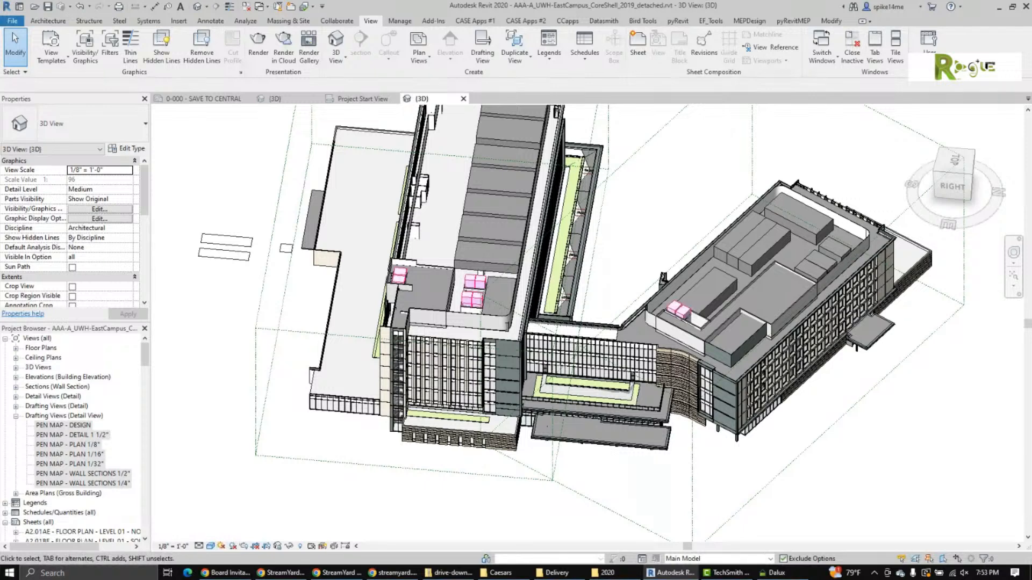
left_click(36, 349)
double_click(37, 348)
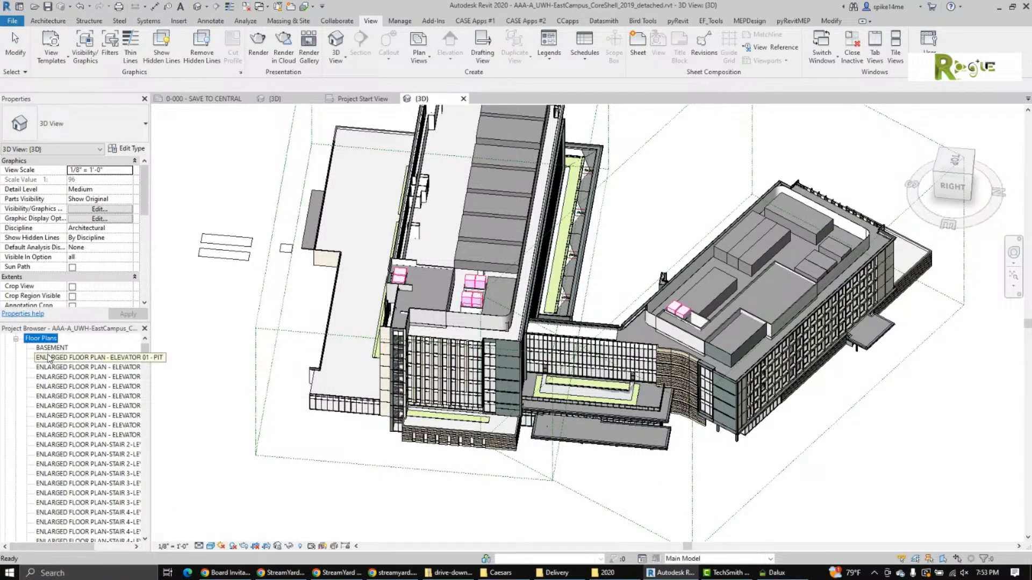
left_click(48, 357)
double_click(48, 357)
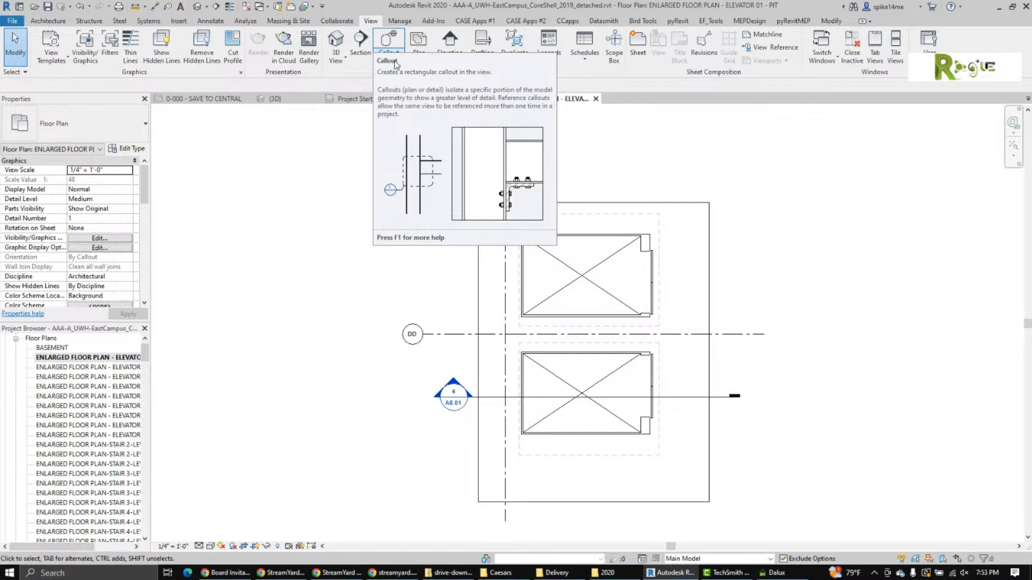
Place a rectangular callout of type Floor Plan around the upper-right corner of the upper elevator shaft.
left_click(389, 56)
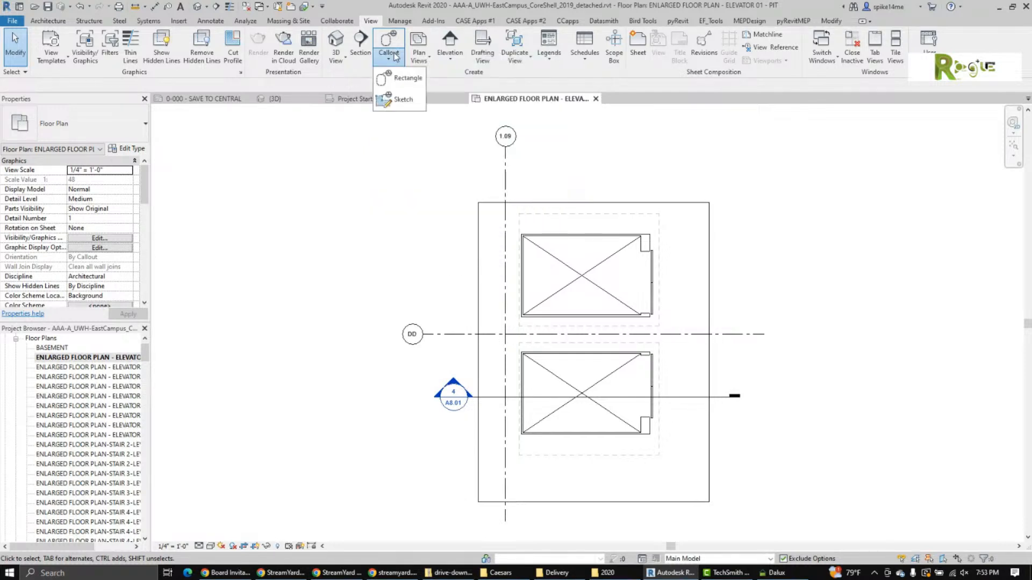
left_click(395, 55)
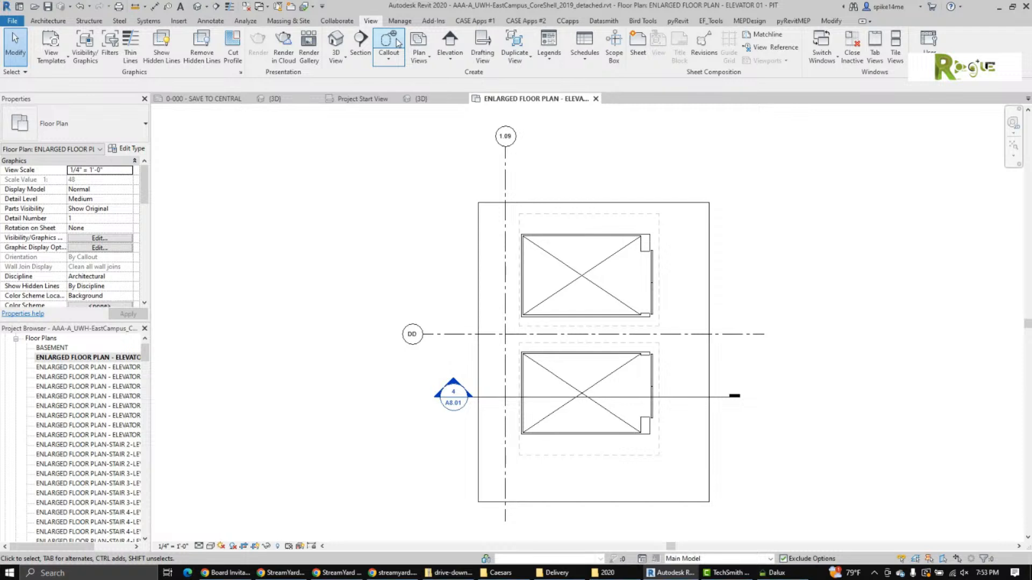
left_click(398, 43)
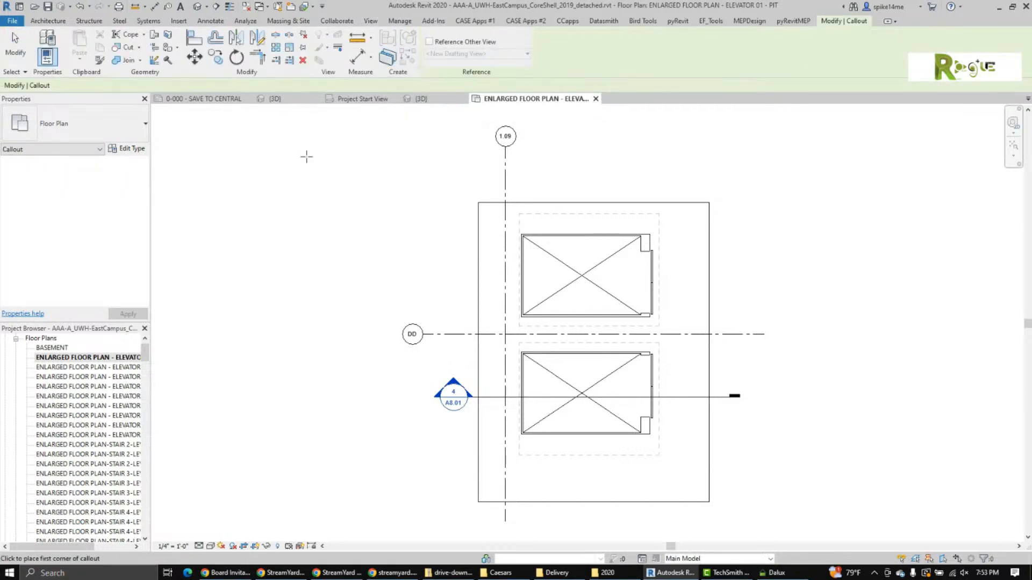
left_click(83, 124)
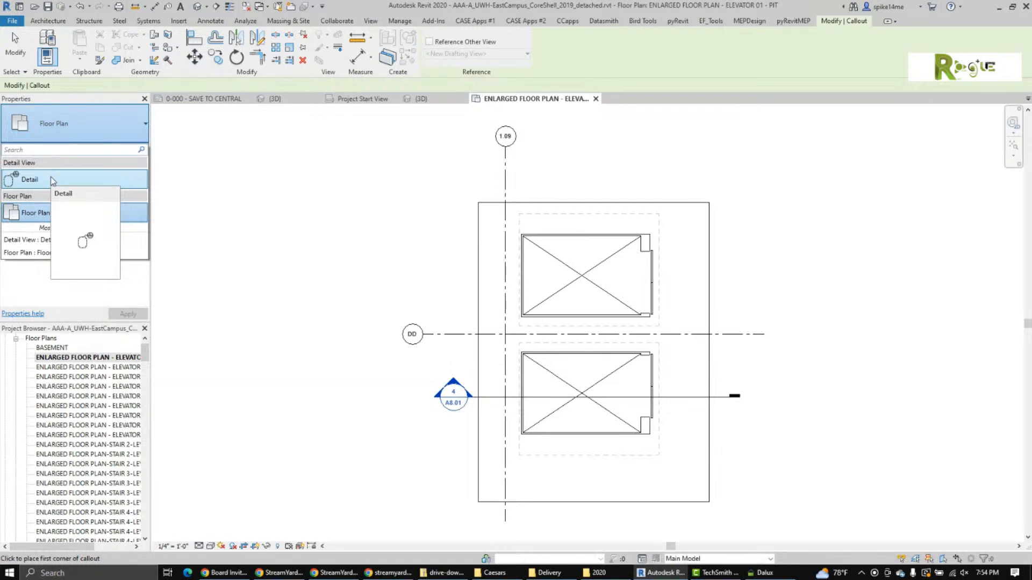
left_click(36, 213)
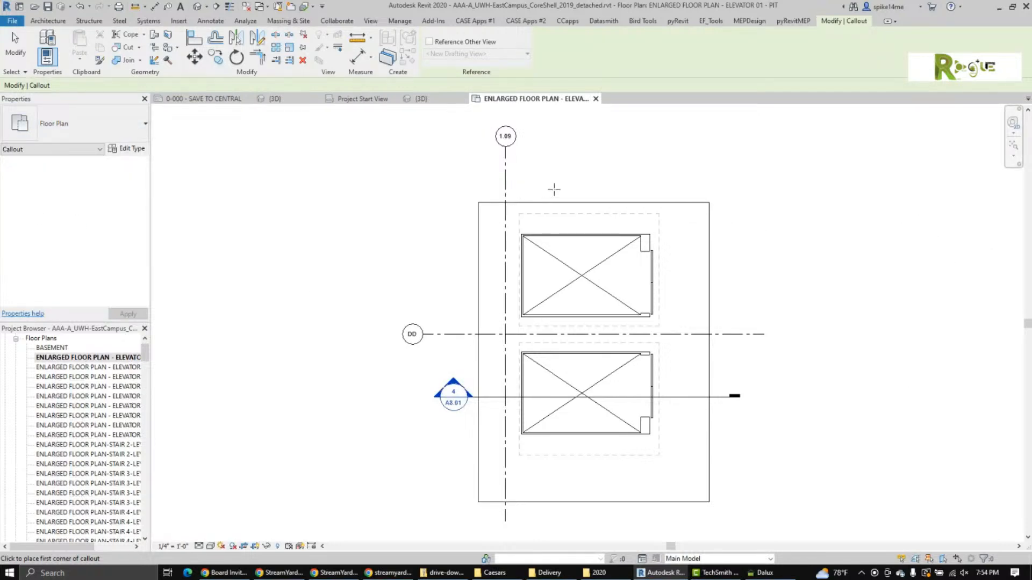
left_click(594, 181)
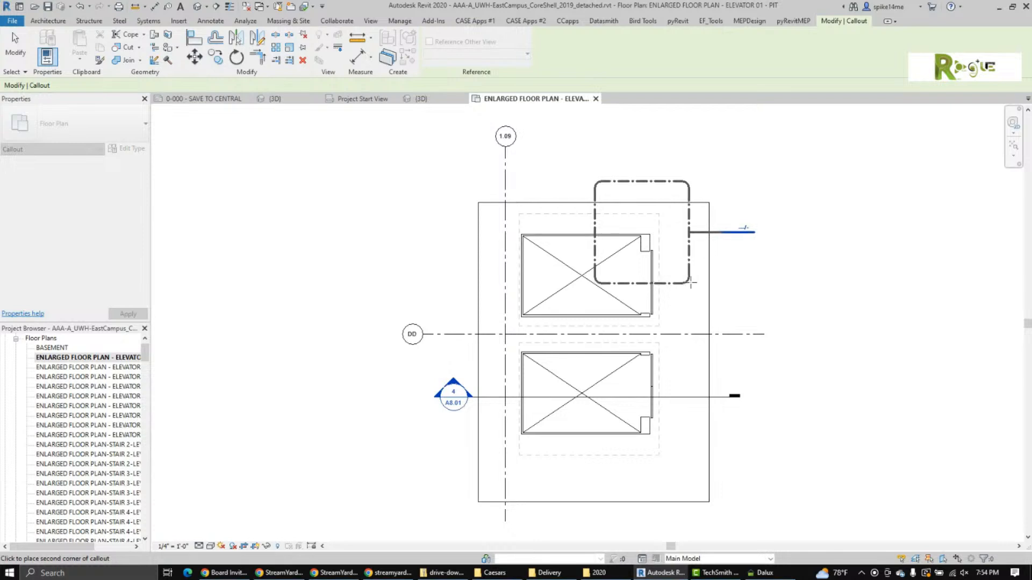
left_click(691, 280)
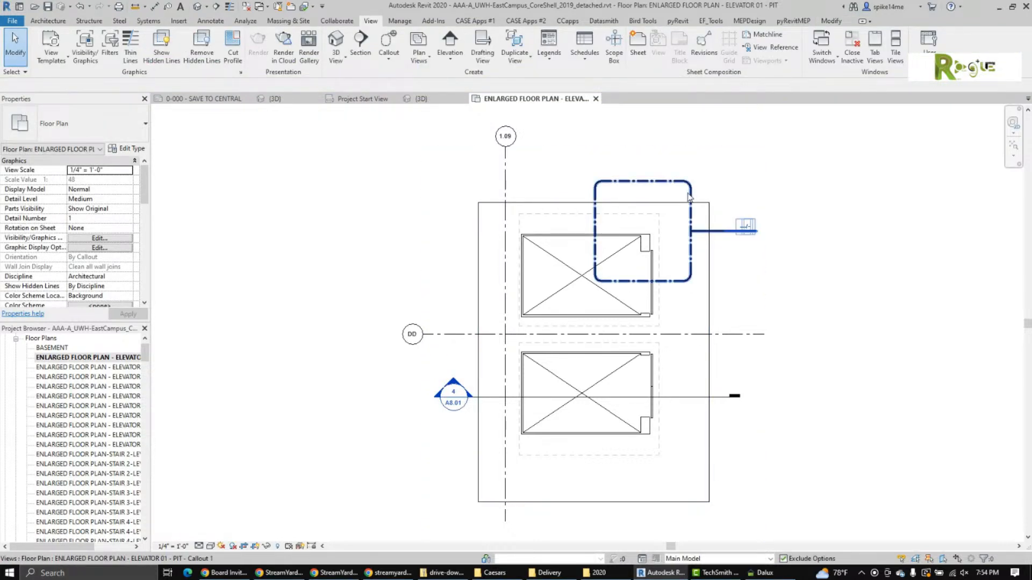
Open the new callout's view and review its graphics, extents and identity properties.
double_click(751, 233)
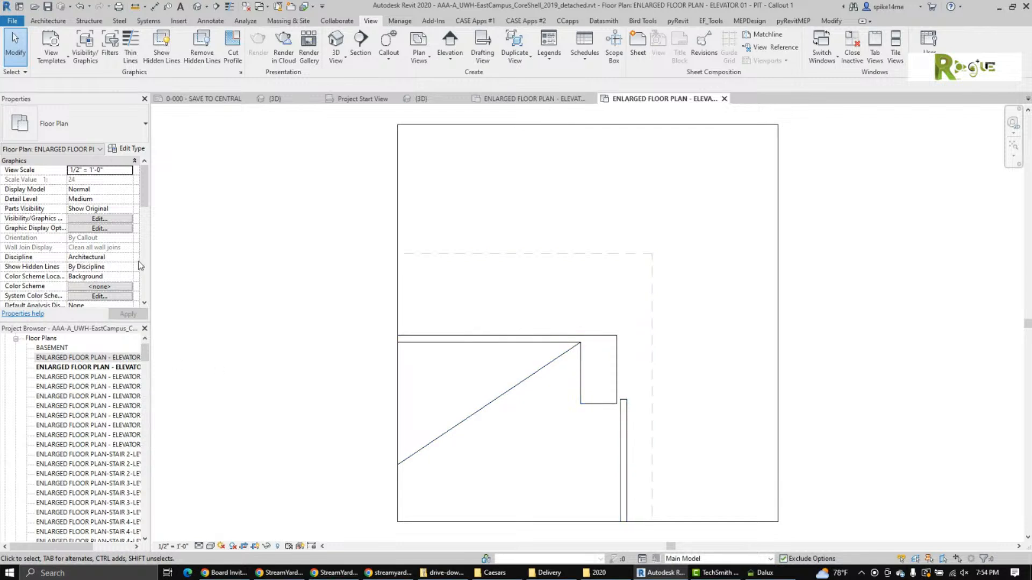
scroll(110, 239, "down", 3)
scroll(110, 239, "down", 2)
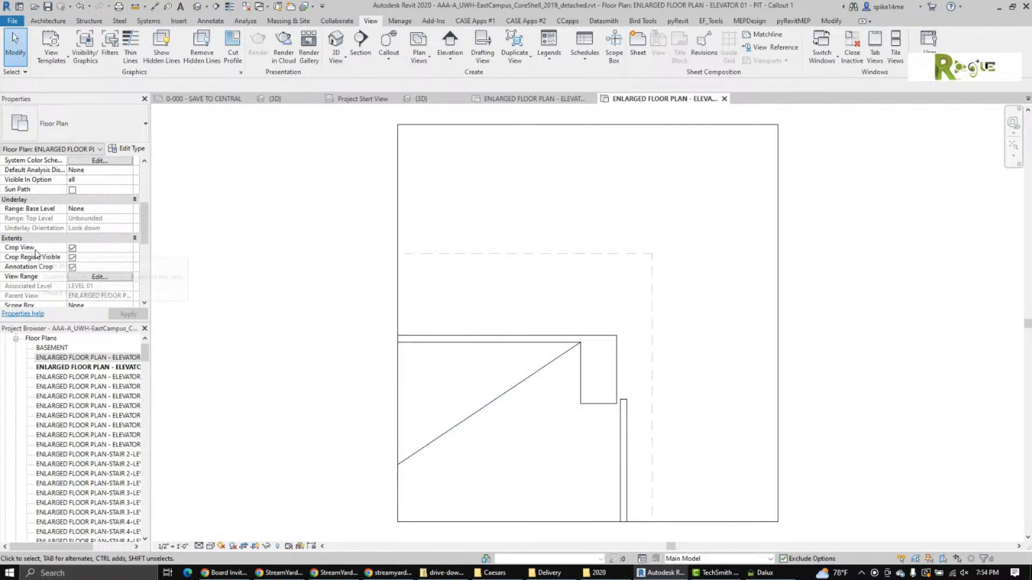
scroll(41, 268, "down", 2)
scroll(42, 269, "down", 2)
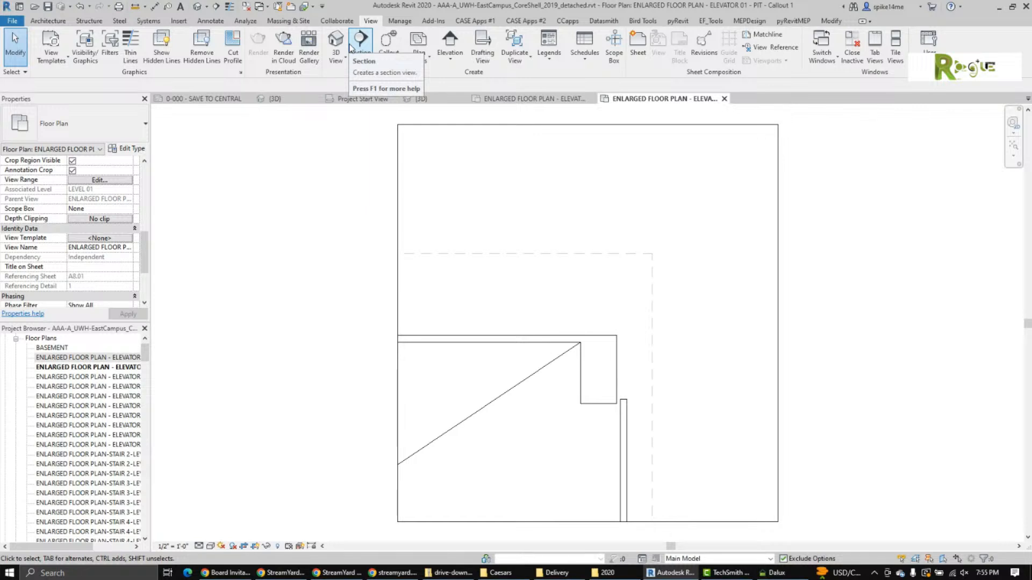
right_click(250, 265)
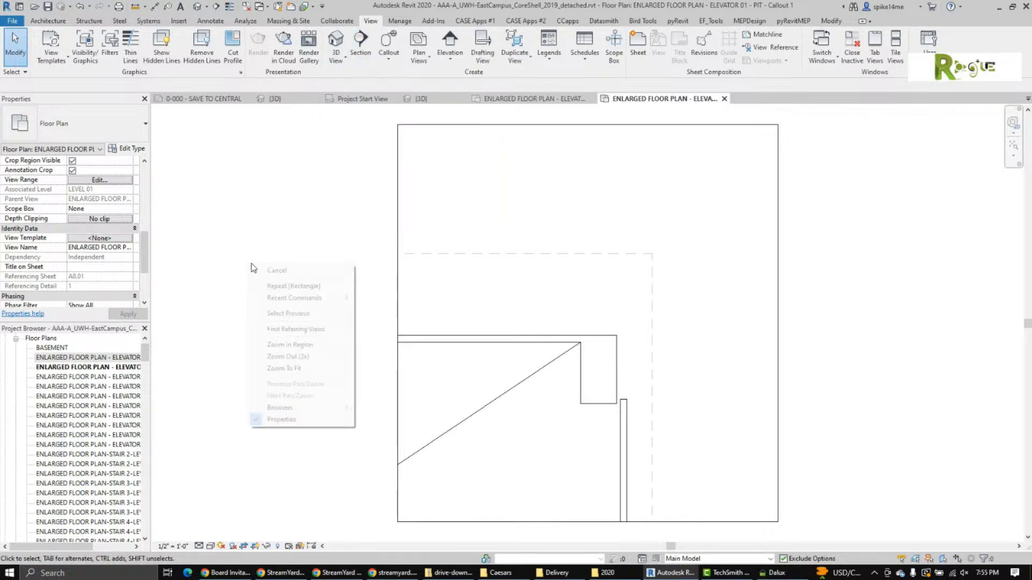
left_click(279, 270)
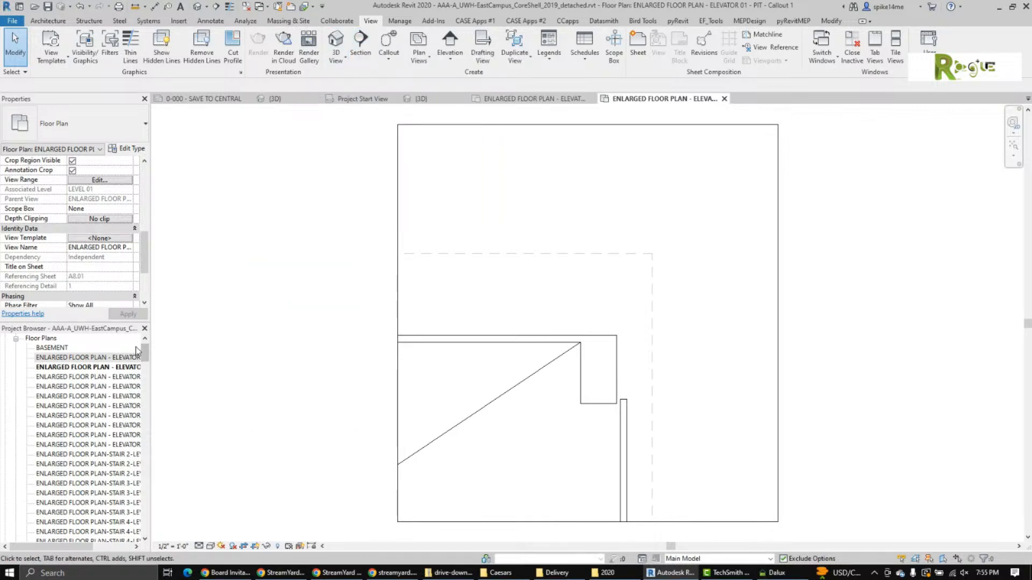
Widen the Project Browser to read the full view names and open FLOOR PLAN - LEVEL 01 - NORTH WING - S&C.
left_click_drag(147, 359, 145, 368)
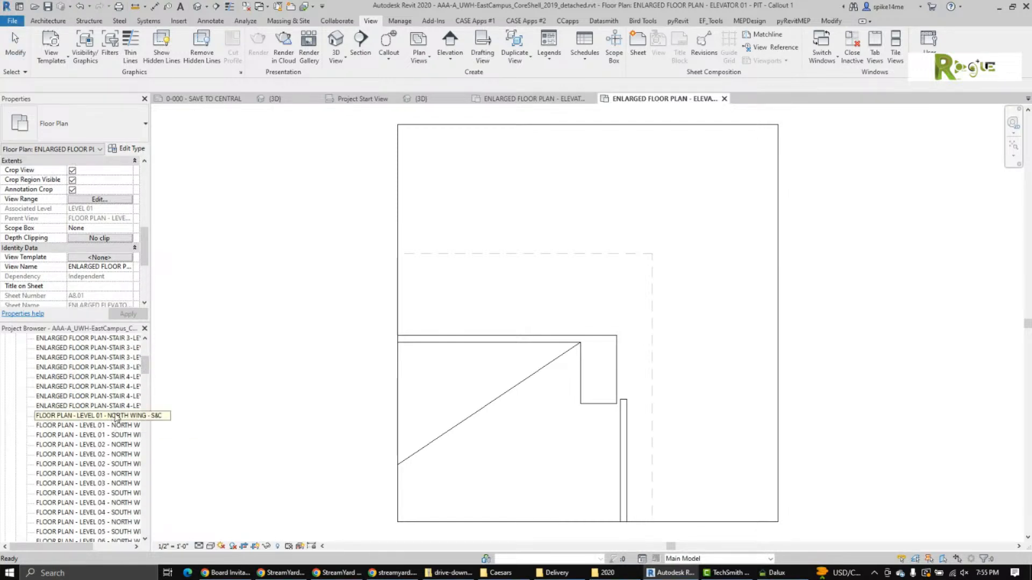
left_click_drag(150, 392, 210, 391)
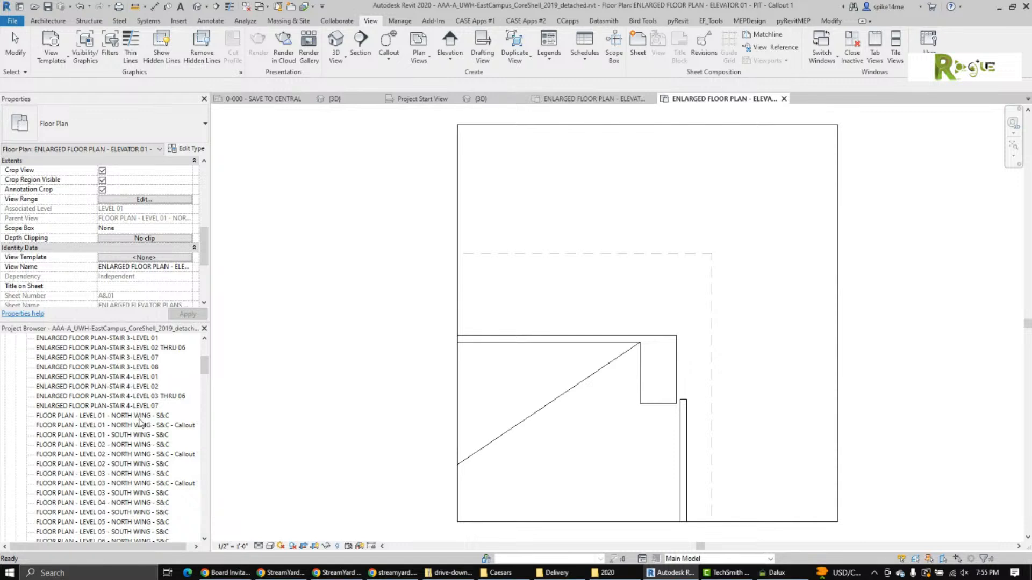
double_click(139, 417)
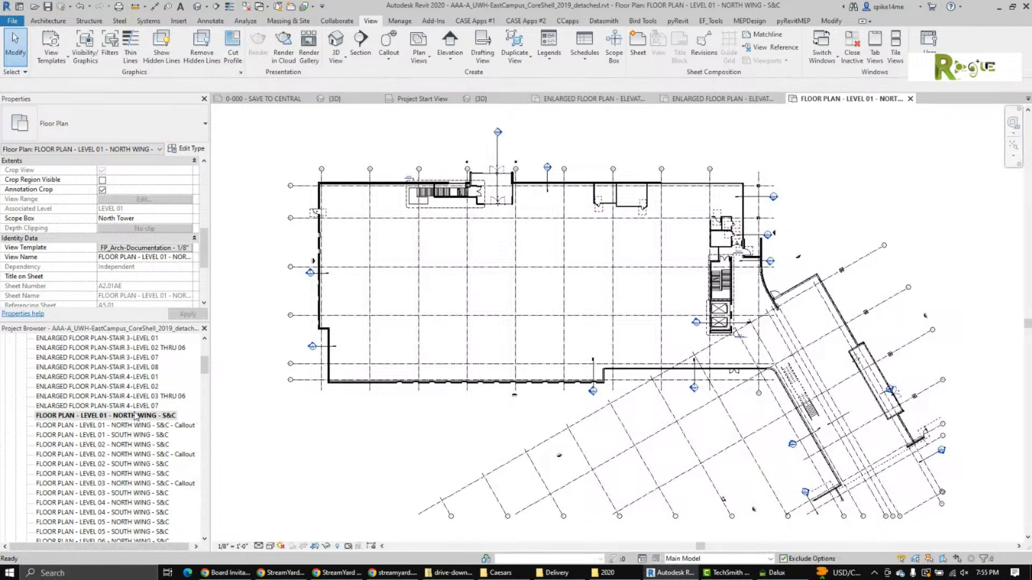
Open FLOOR PLAN - LEVEL 02 - SOUTH WING - S&C and set its view template to <None>.
double_click(140, 465)
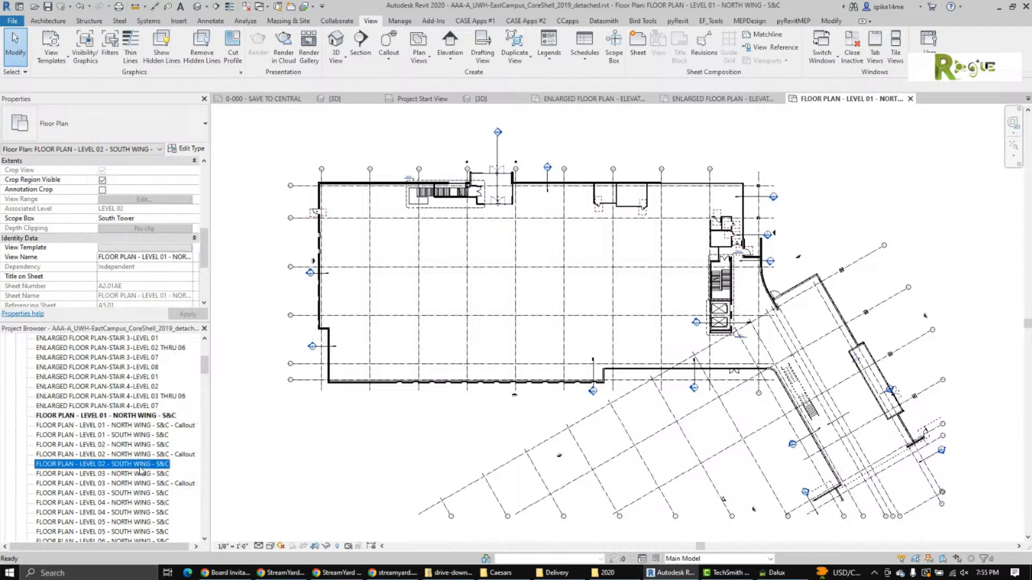
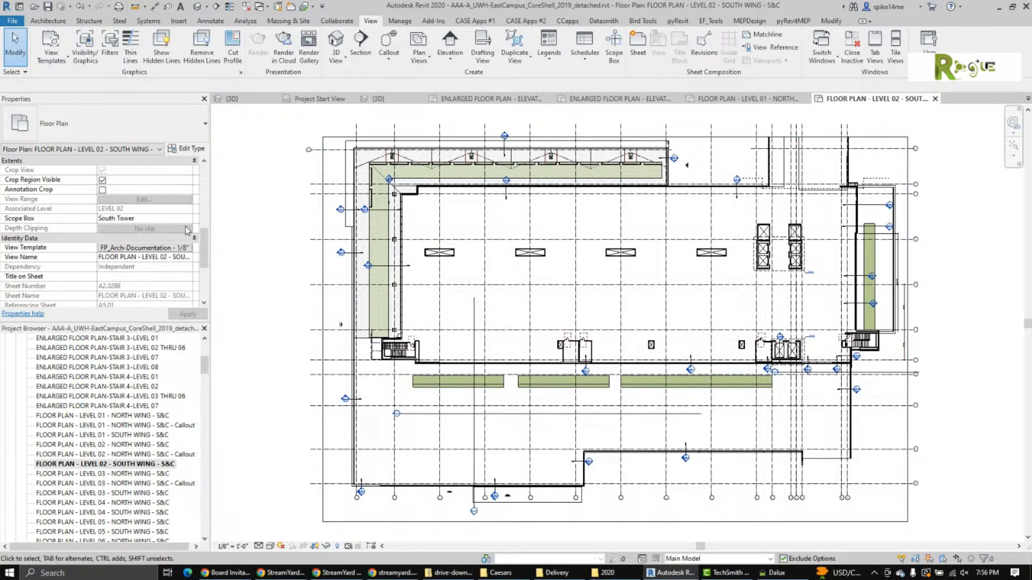
left_click(164, 250)
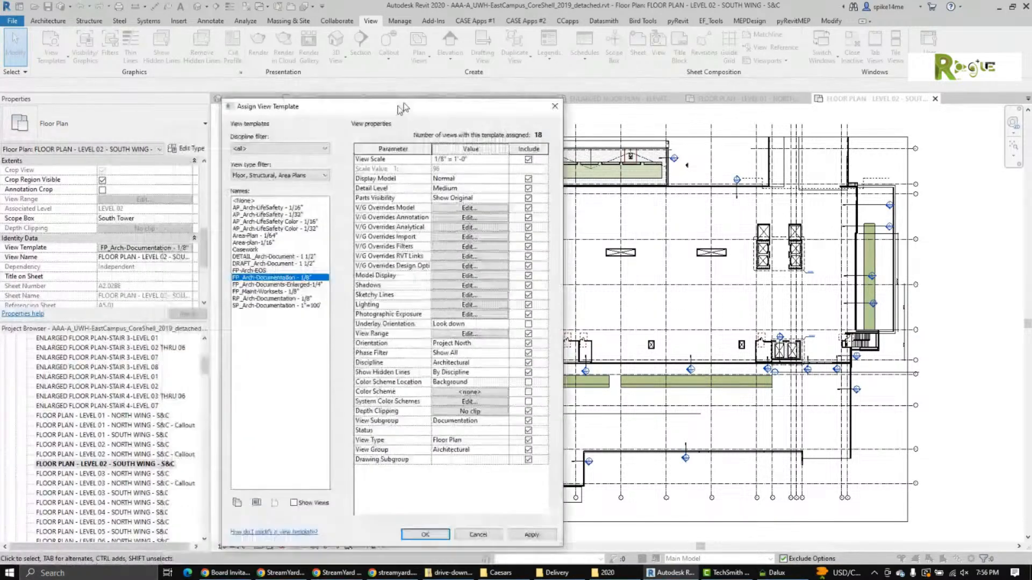
left_click(279, 179)
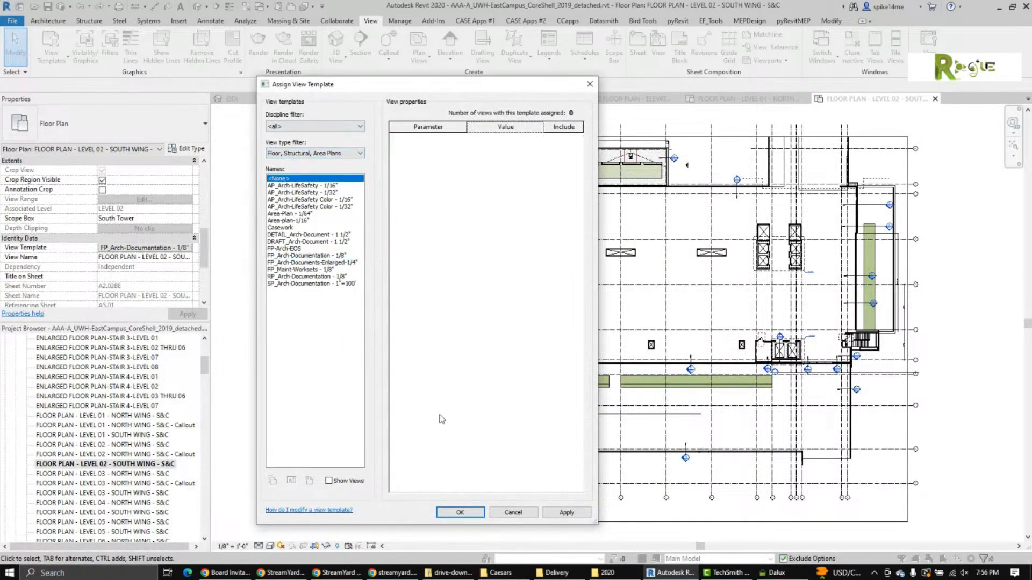
left_click(458, 512)
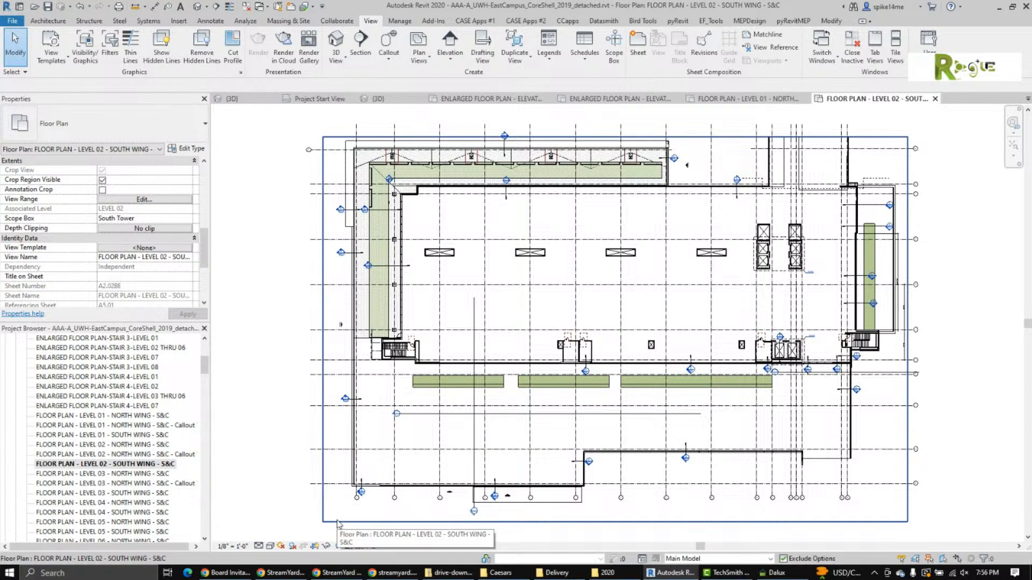
Examine the plan's crop region by selecting its boundary and switching Crop Region Visible off and back on.
left_click(338, 522)
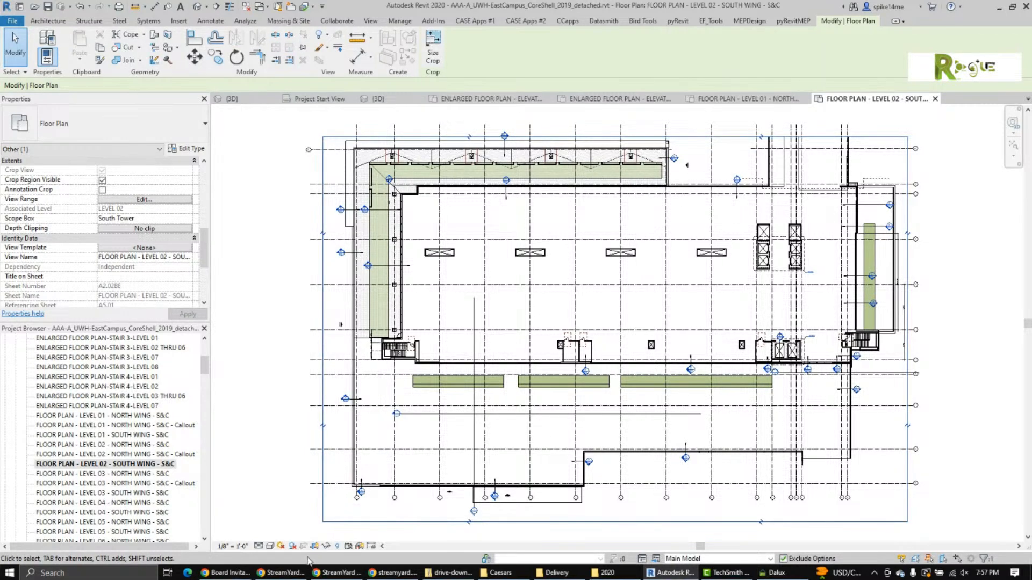
left_click(310, 462)
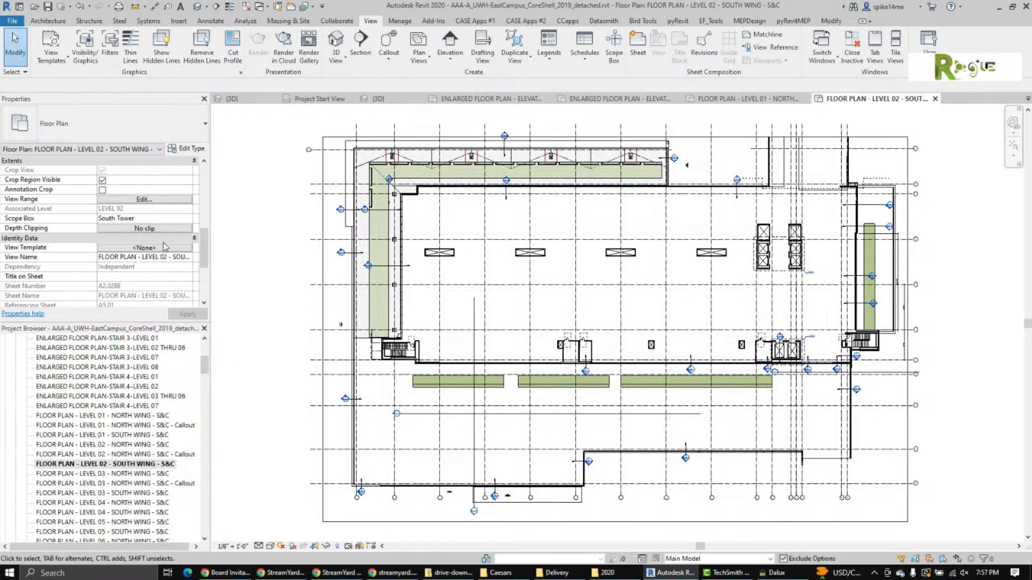
scroll(164, 247, "up", 1)
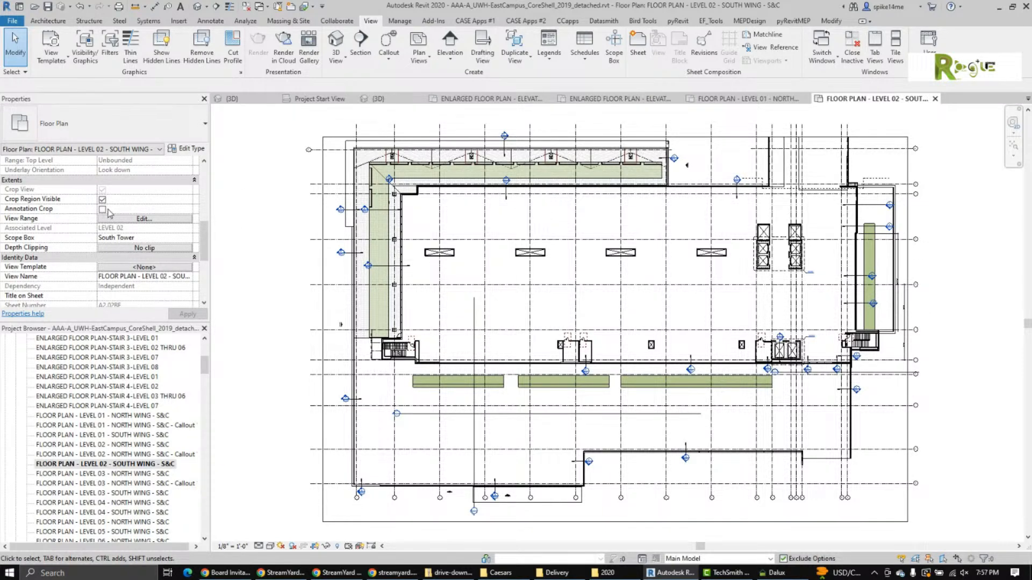
left_click(103, 200)
left_click(103, 198)
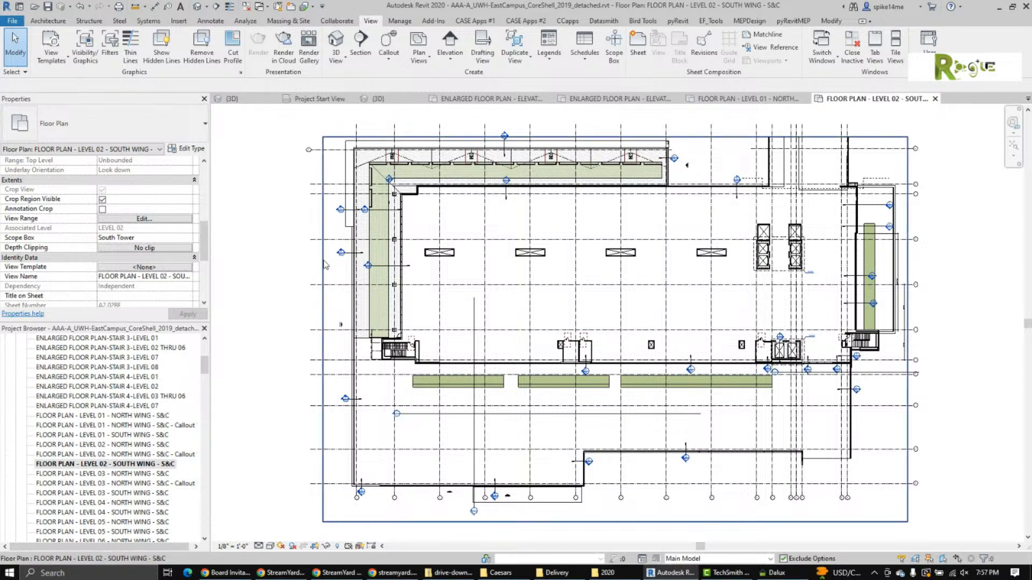
left_click(322, 266)
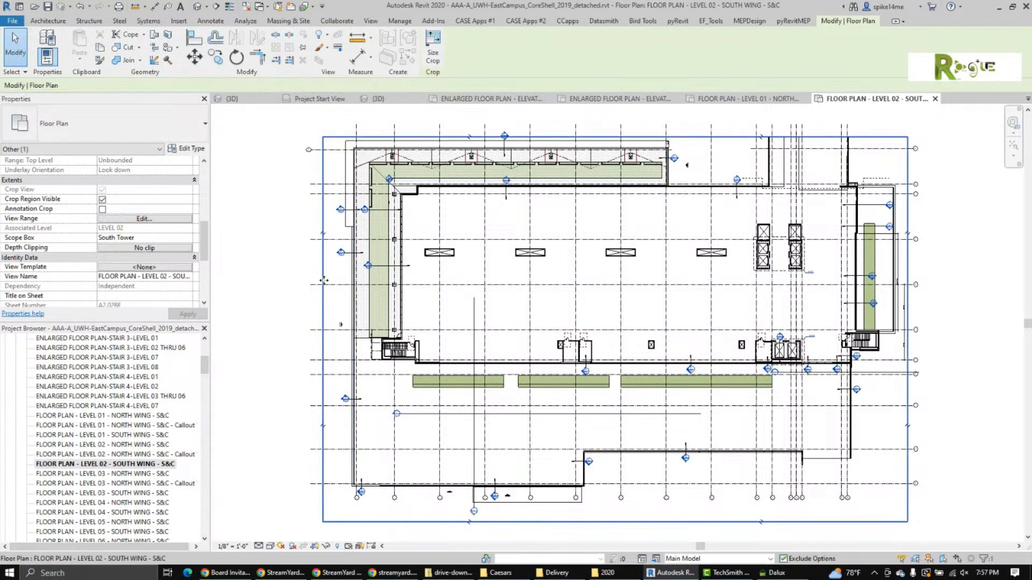
left_click(290, 278)
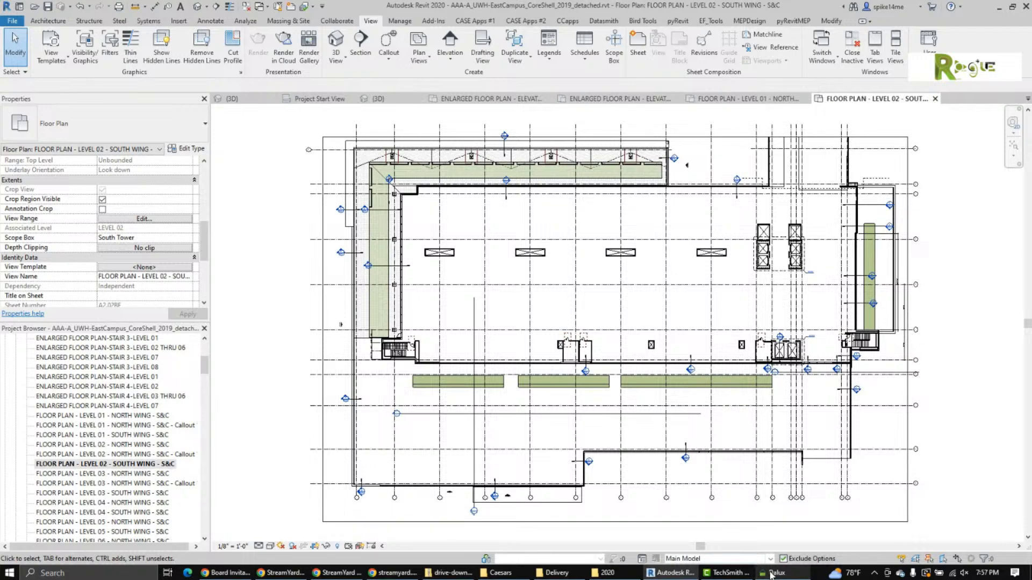
Review the available design options while keeping Main Model active.
left_click(770, 560)
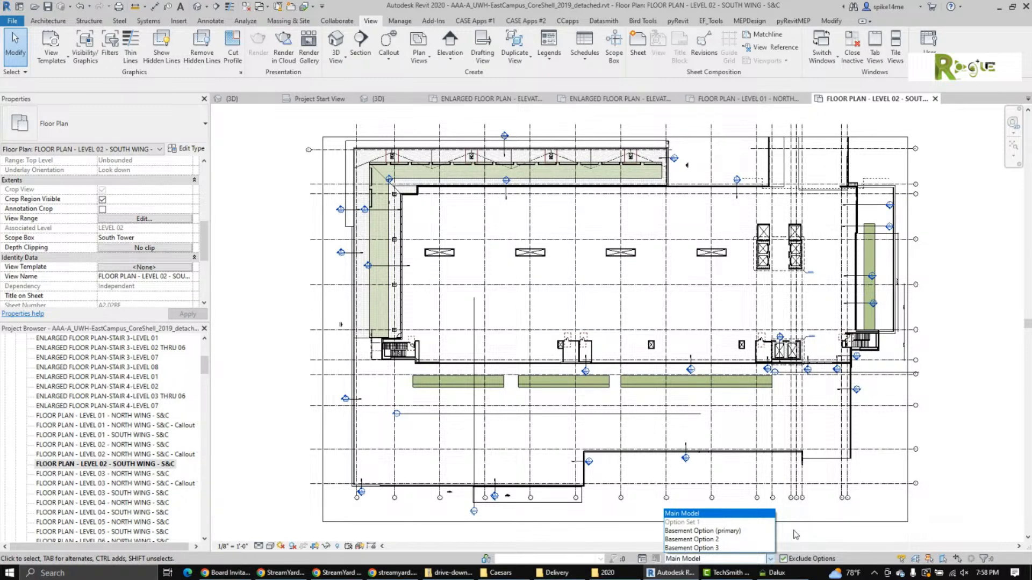
left_click(796, 535)
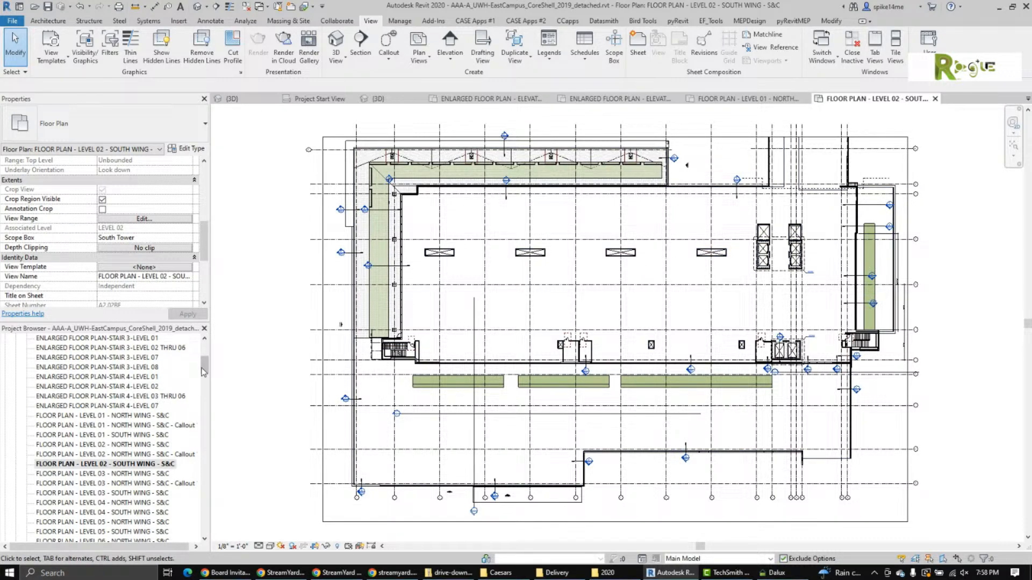
Expand all branches under Views (all) and look through the floor plans, ceiling plans and 3D views.
left_click_drag(204, 367, 204, 350)
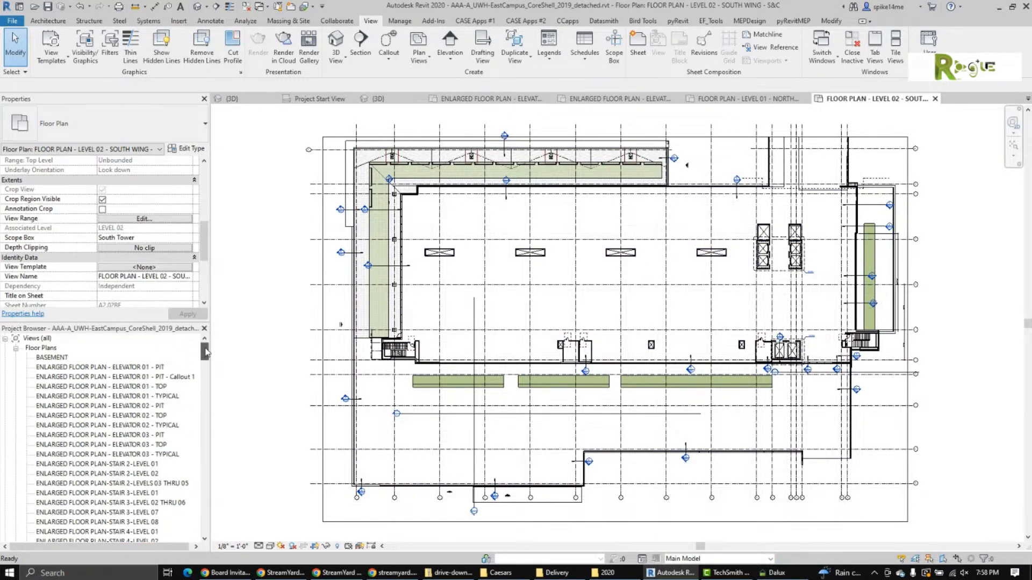
right_click(33, 339)
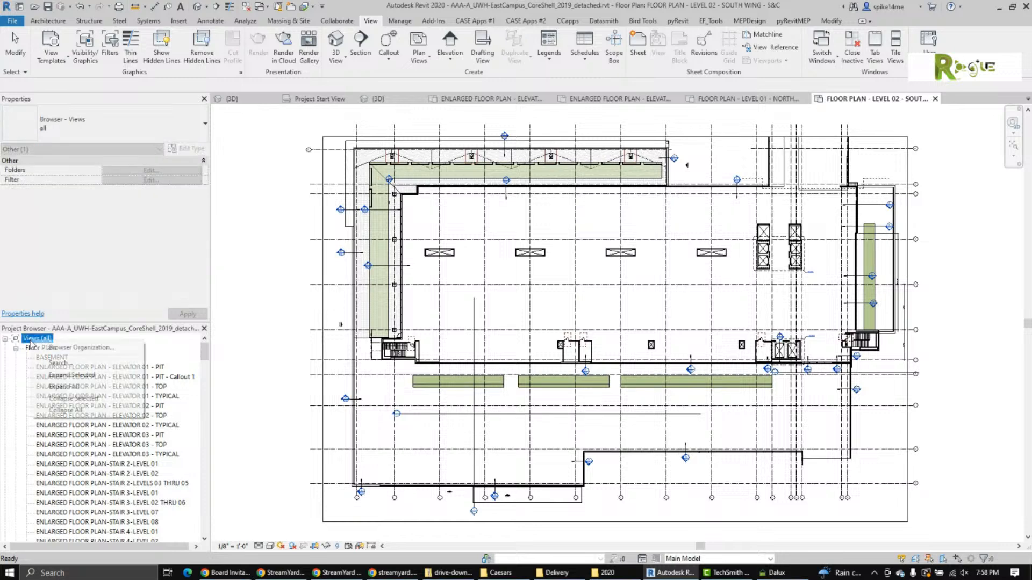
left_click(69, 386)
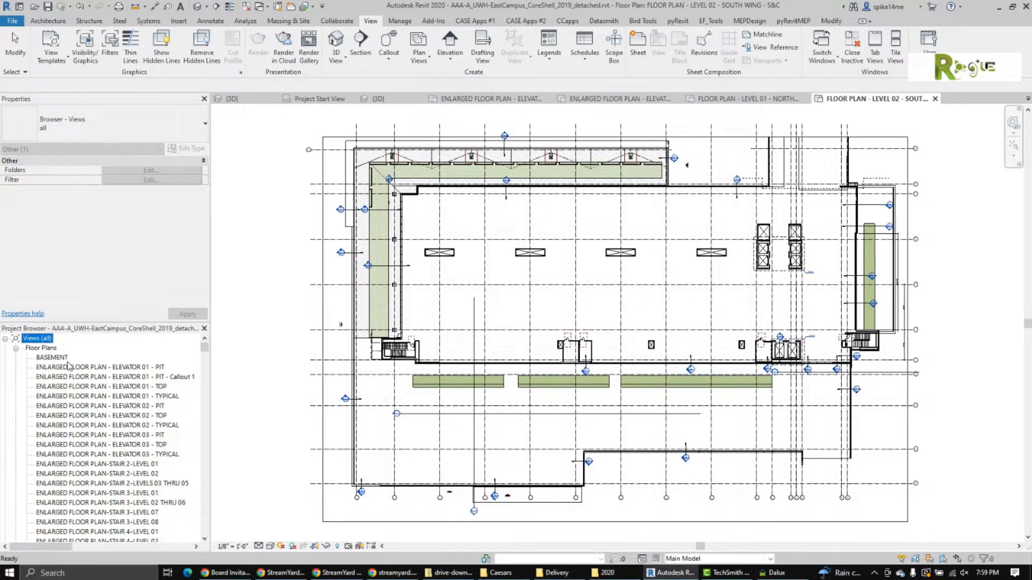
scroll(83, 365, "down", 2)
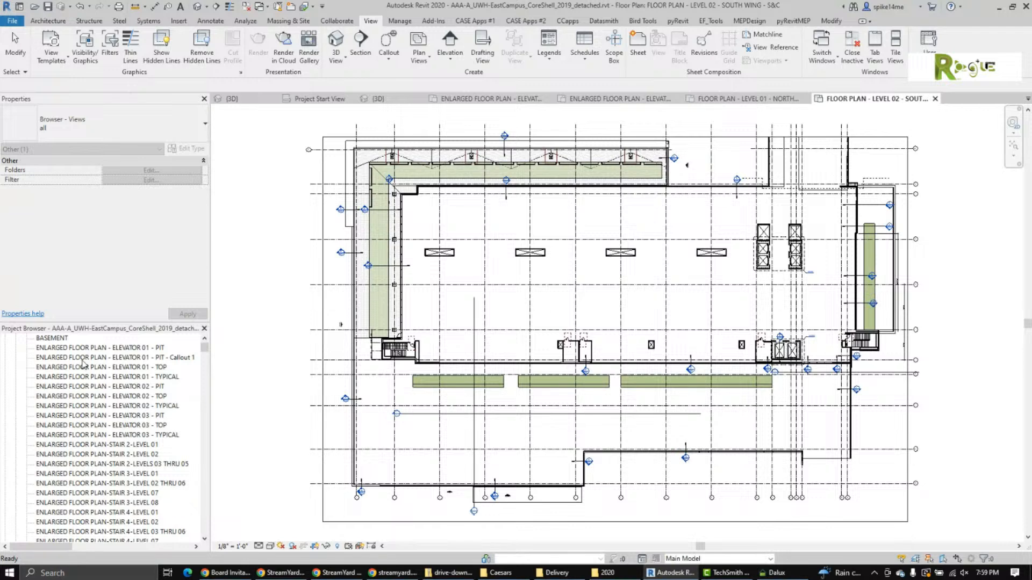
scroll(82, 364, "down", 5)
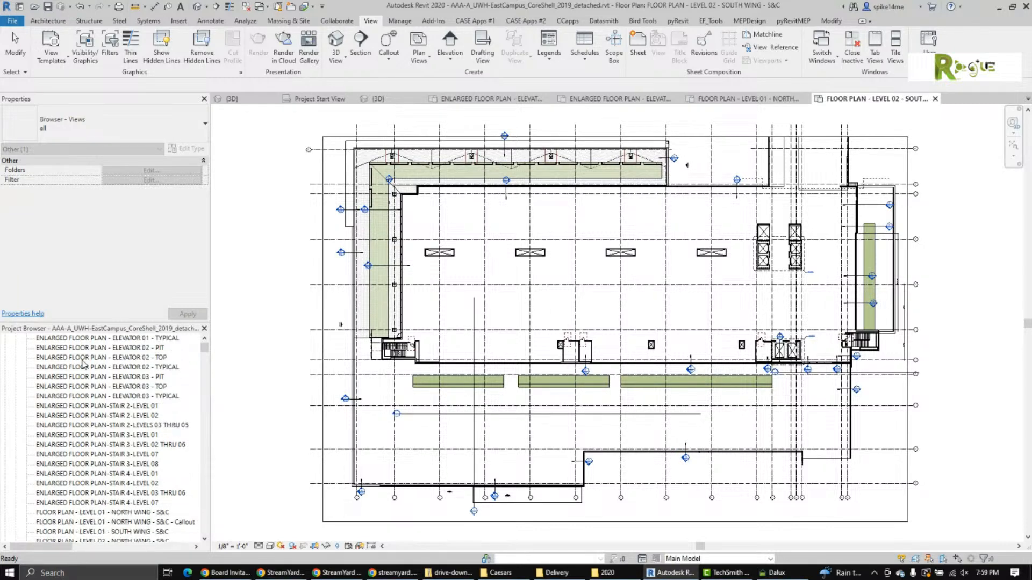
scroll(83, 364, "down", 8)
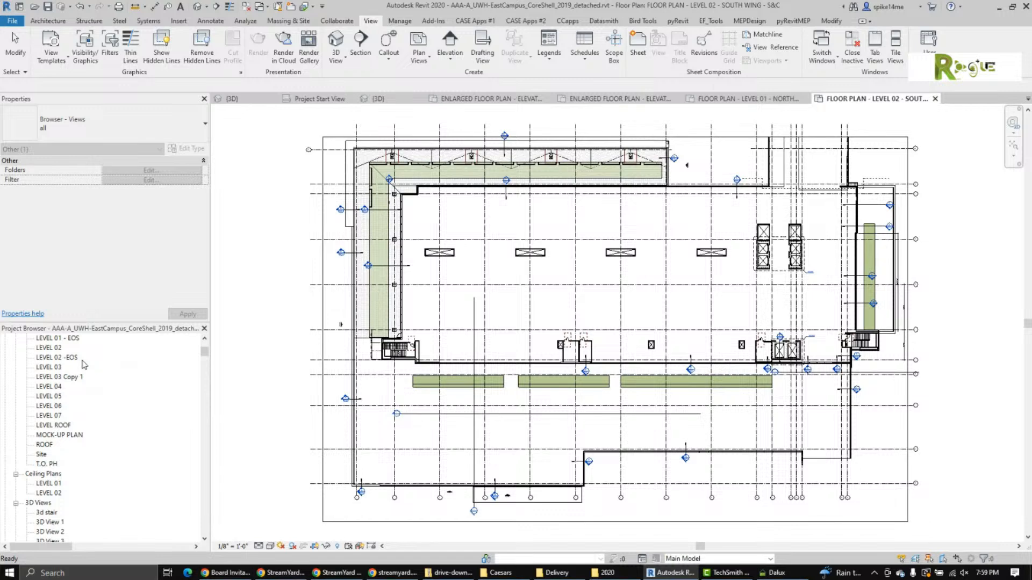
scroll(84, 365, "down", 1)
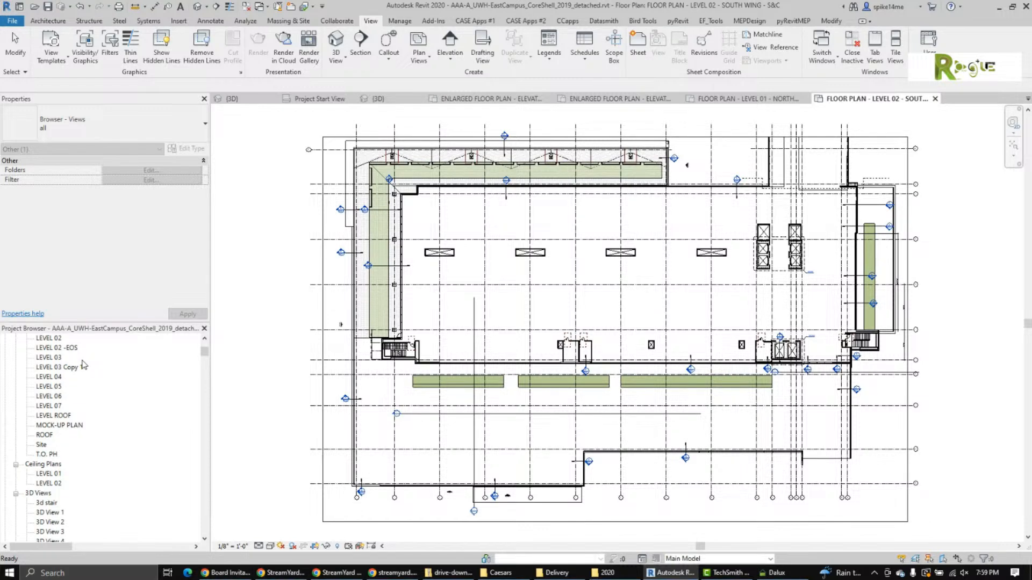
scroll(83, 365, "up", 2)
scroll(83, 364, "down", 2)
scroll(84, 364, "down", 1)
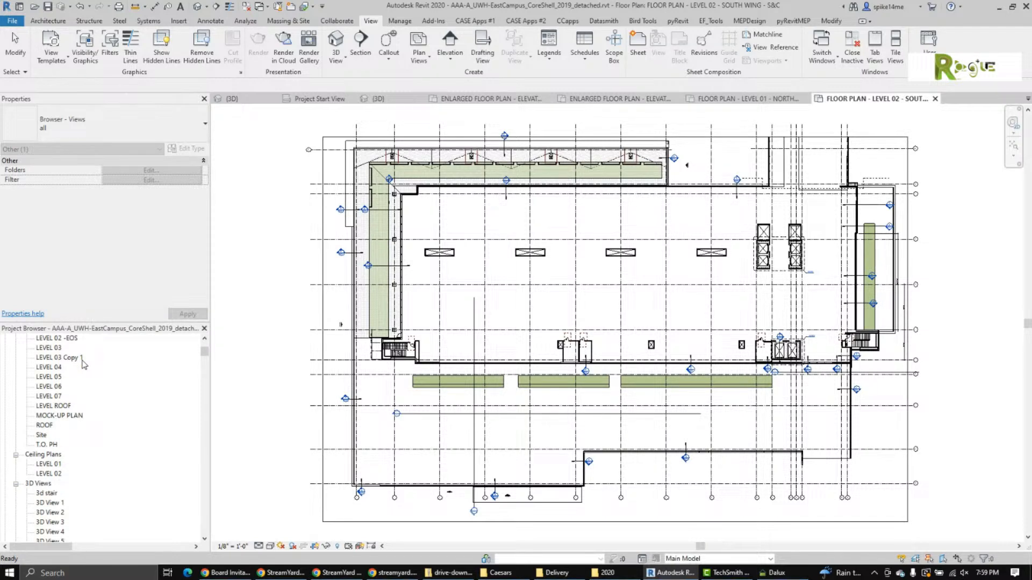
scroll(83, 364, "down", 2)
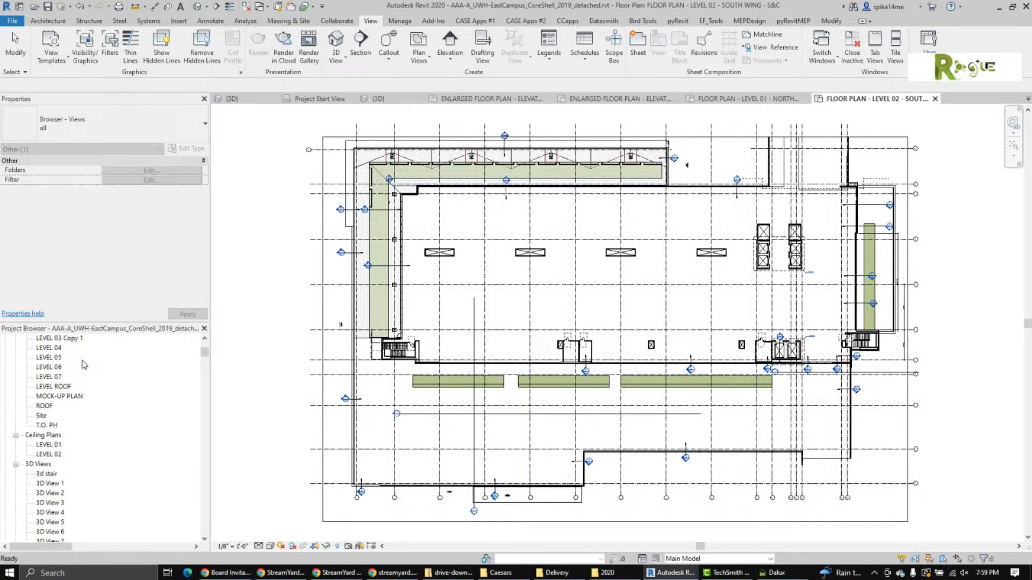
scroll(83, 365, "down", 5)
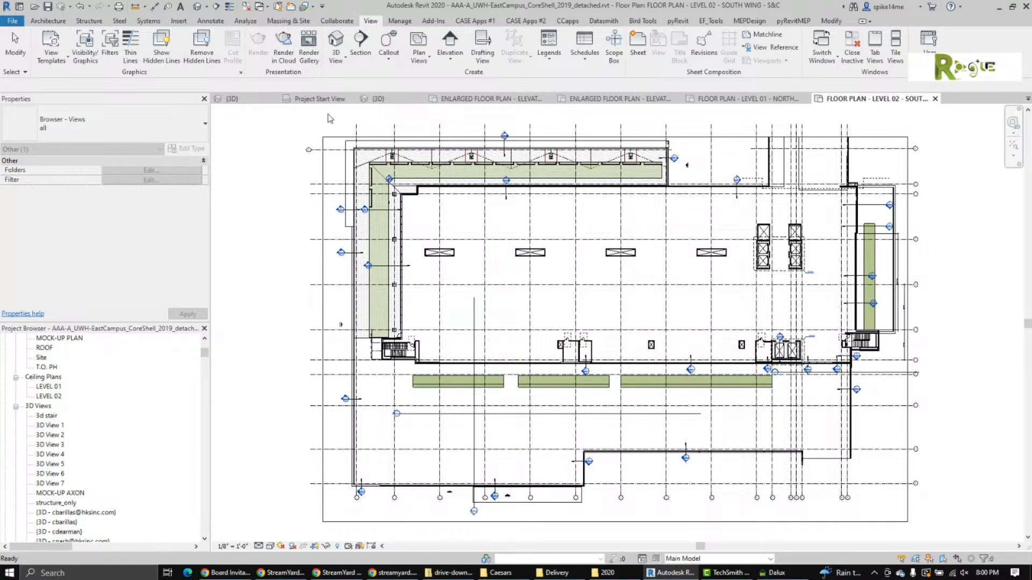
Review the available kinds of 3D view: Default 3D View, Camera and Walkthrough.
left_click(339, 62)
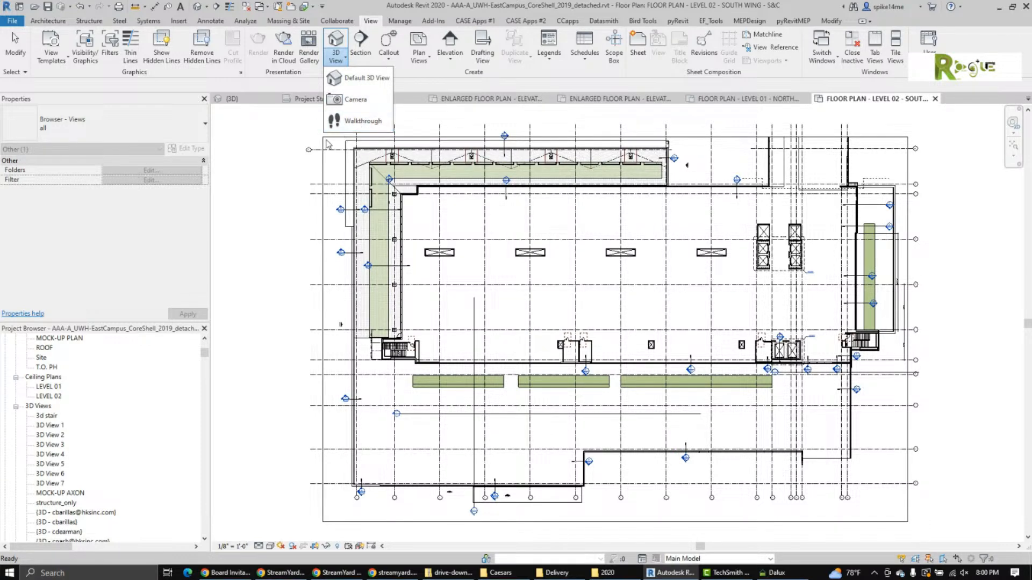
left_click(289, 130)
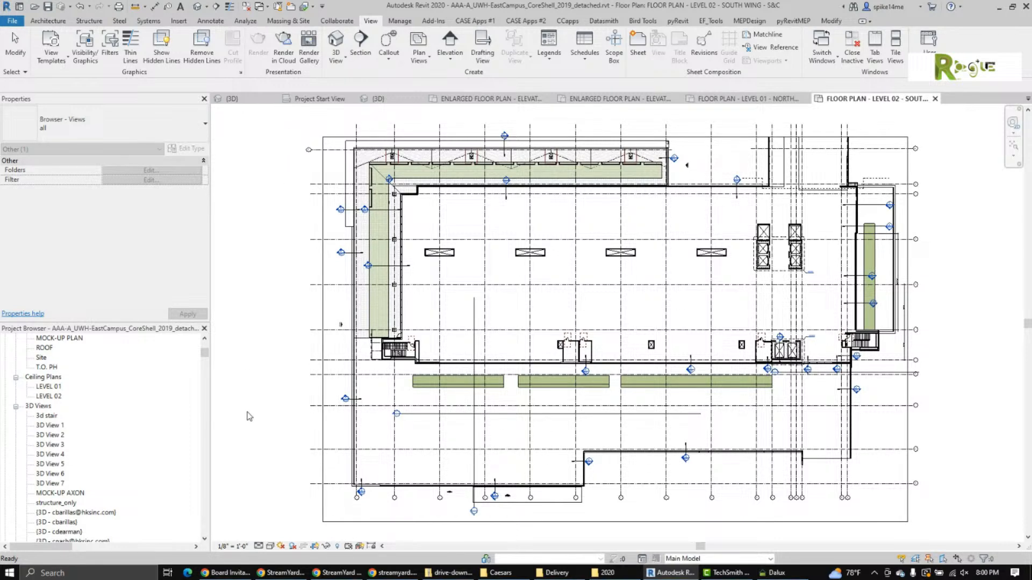
Try to rename the default {3D} view in the project's view list, keeping the curly braces in its name.
scroll(155, 453, "down", 3)
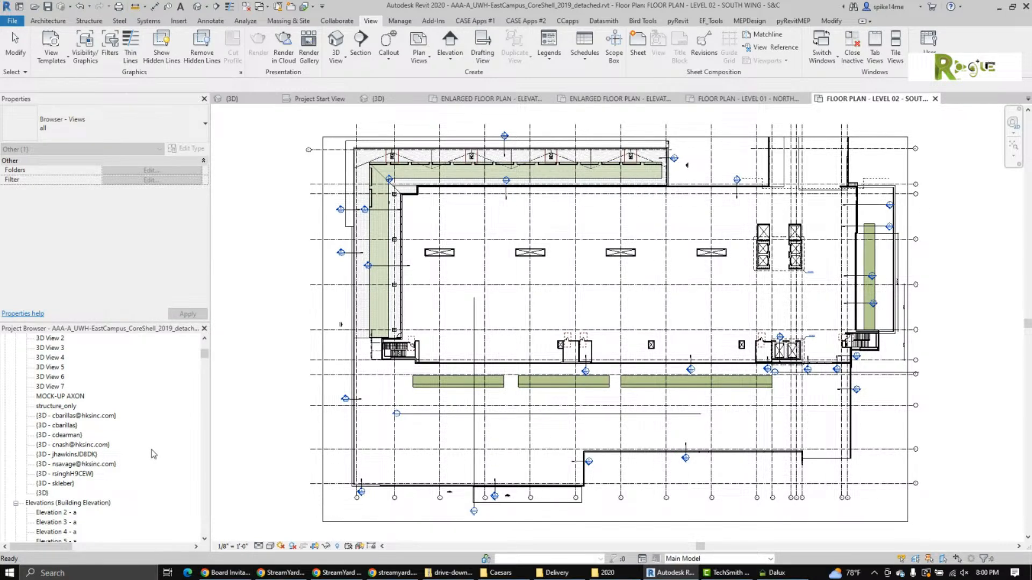
left_click(42, 493)
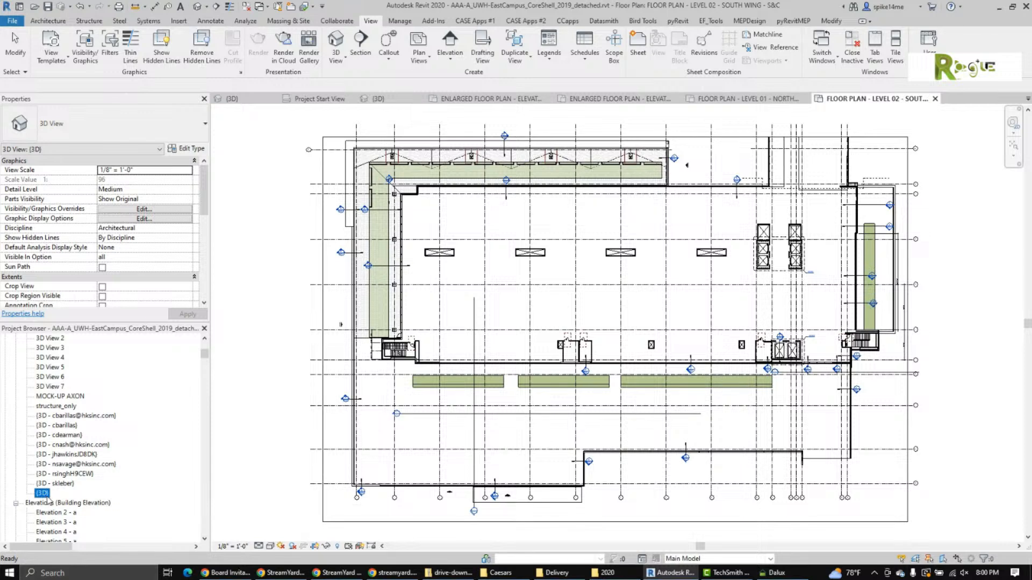
left_click(48, 495)
left_click(49, 495)
key("Return")
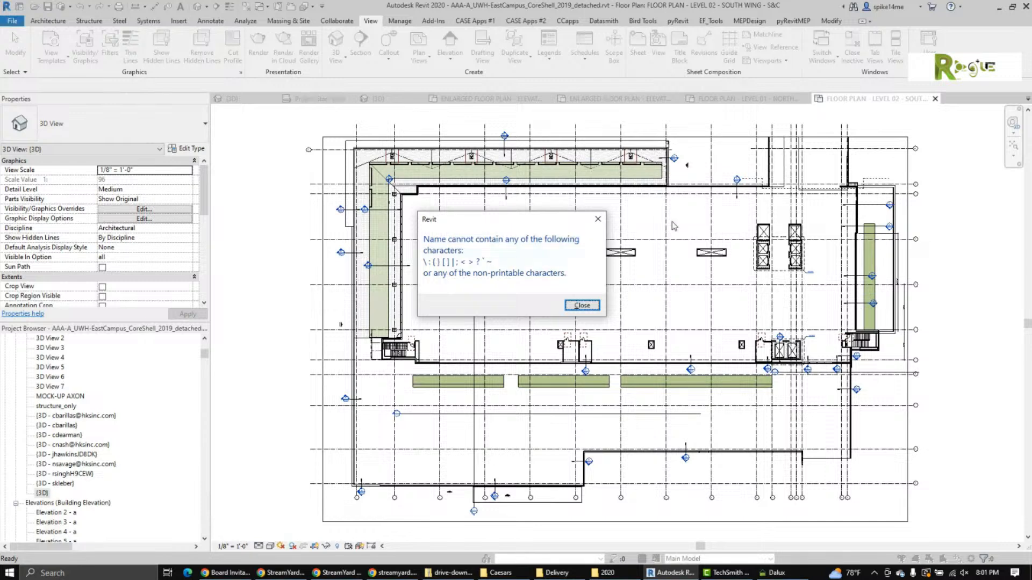
left_click(581, 305)
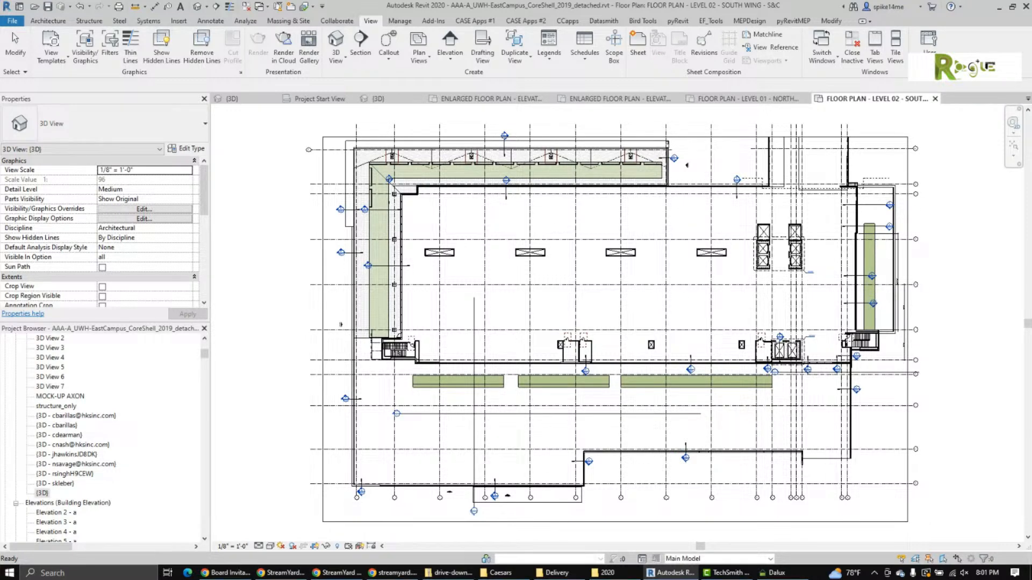
Delete the {3D} view, disabling the third-party View3DUpdater, and create a new default 3D view.
left_click(53, 484)
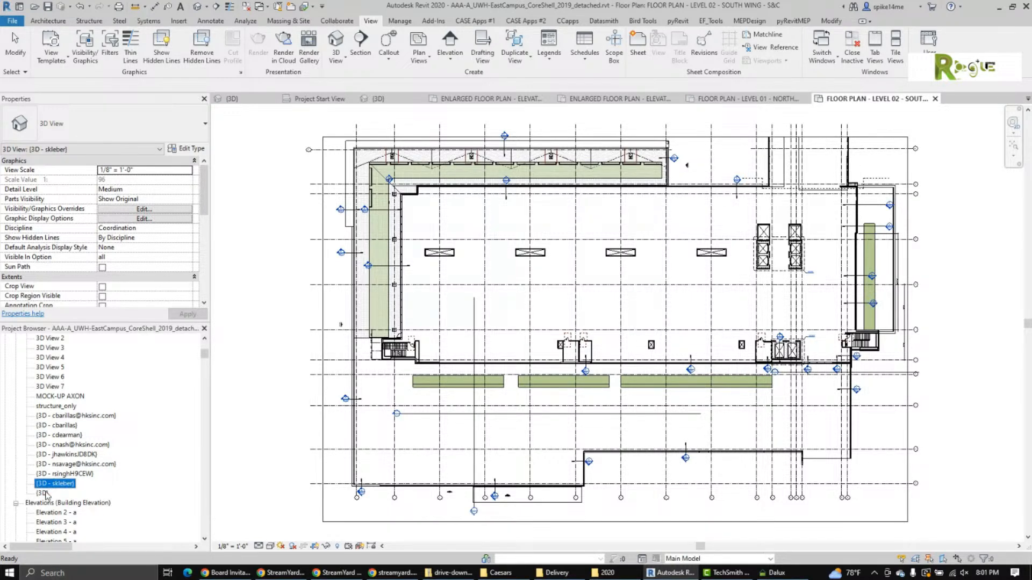
left_click(43, 493)
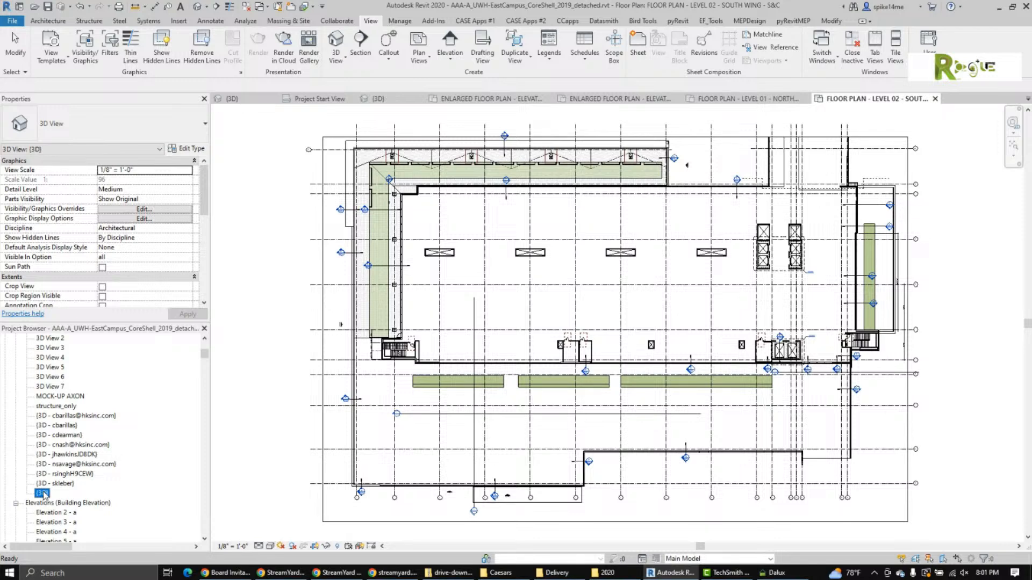
right_click(44, 493)
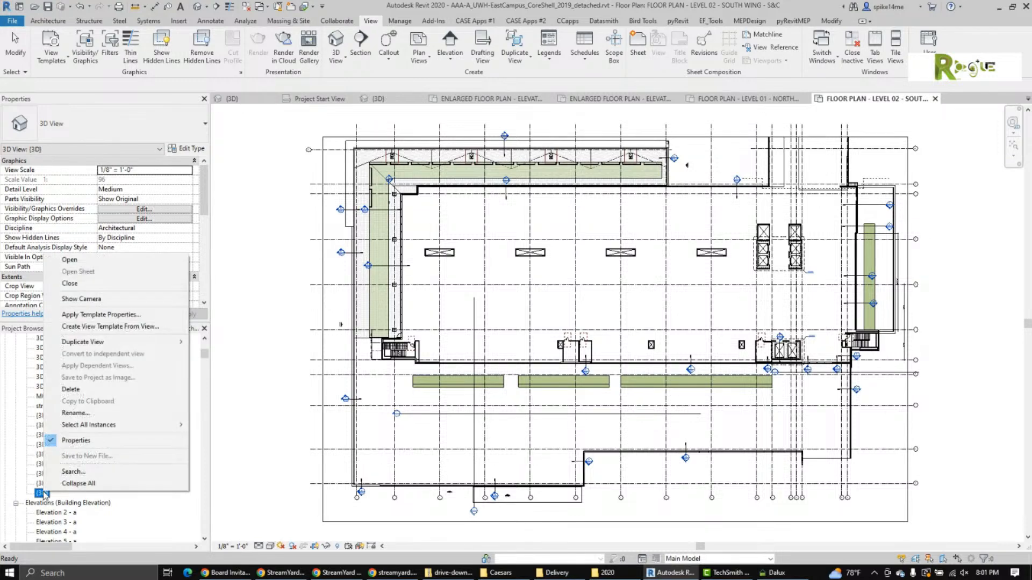
left_click(88, 390)
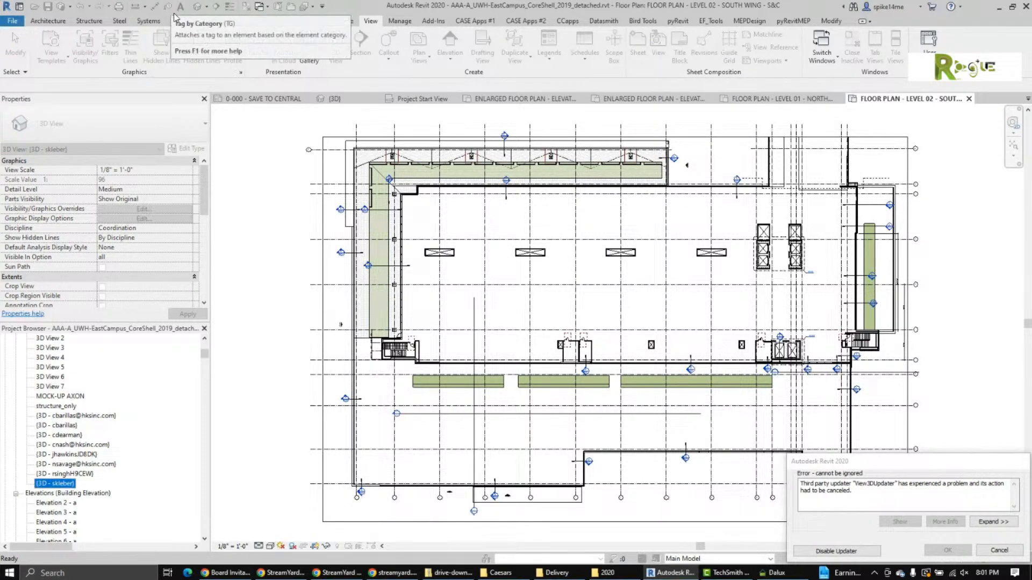
left_click(861, 553)
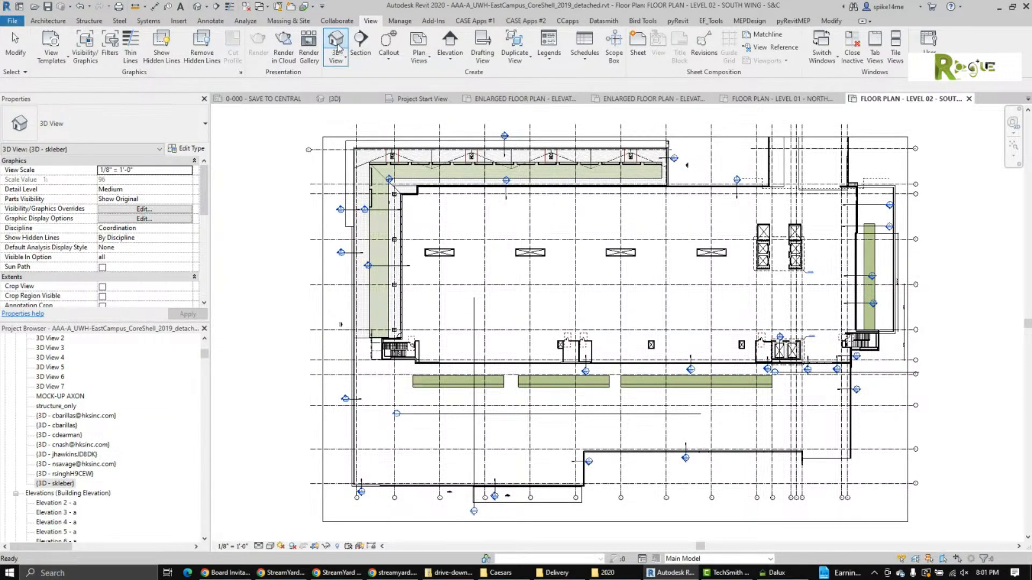
left_click(337, 48)
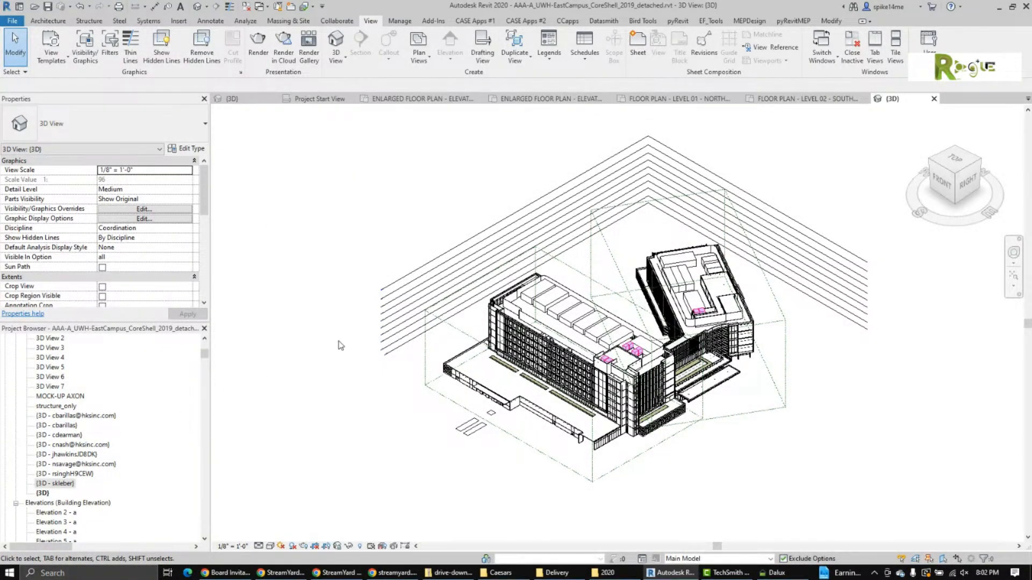
Look through the new {3D} view's properties and set its visual style to Shaded.
scroll(198, 261, "down", 5)
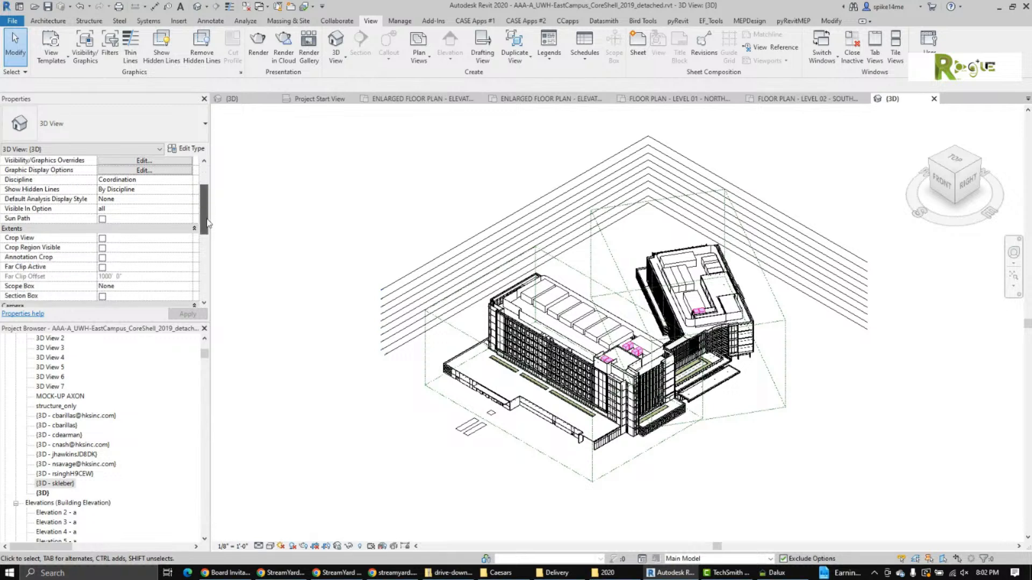
scroll(197, 260, "down", 3)
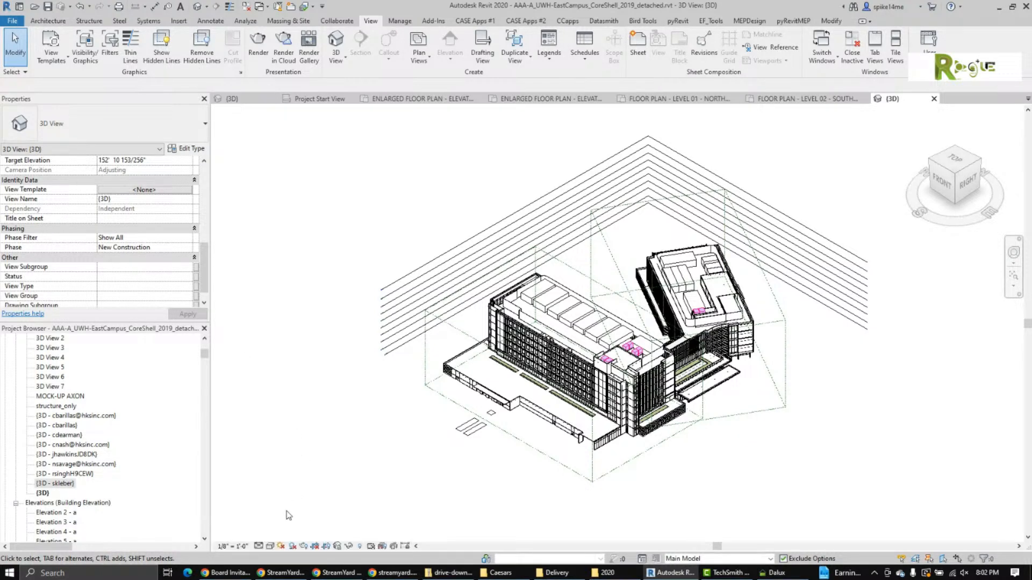
left_click(270, 546)
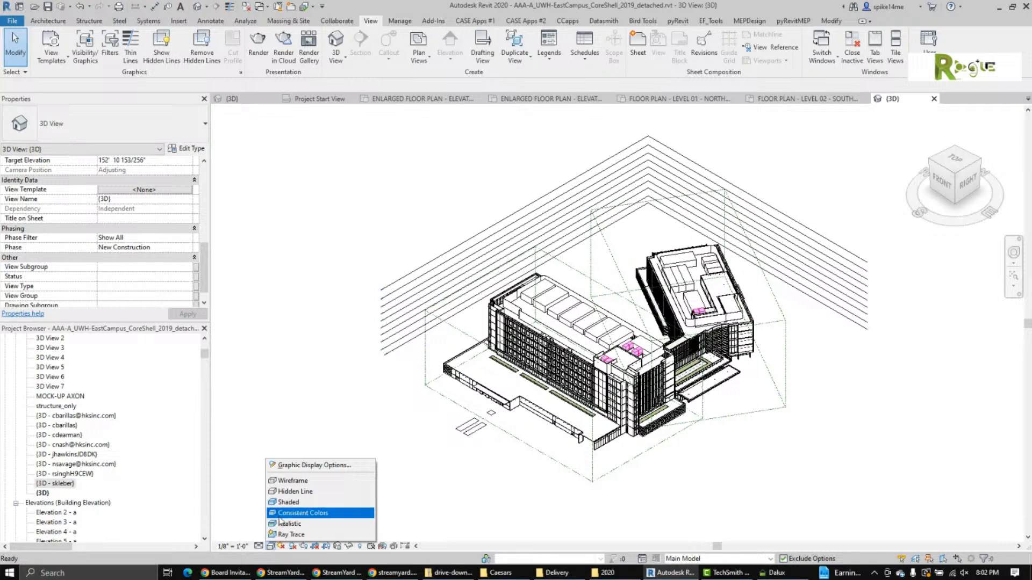
left_click(283, 503)
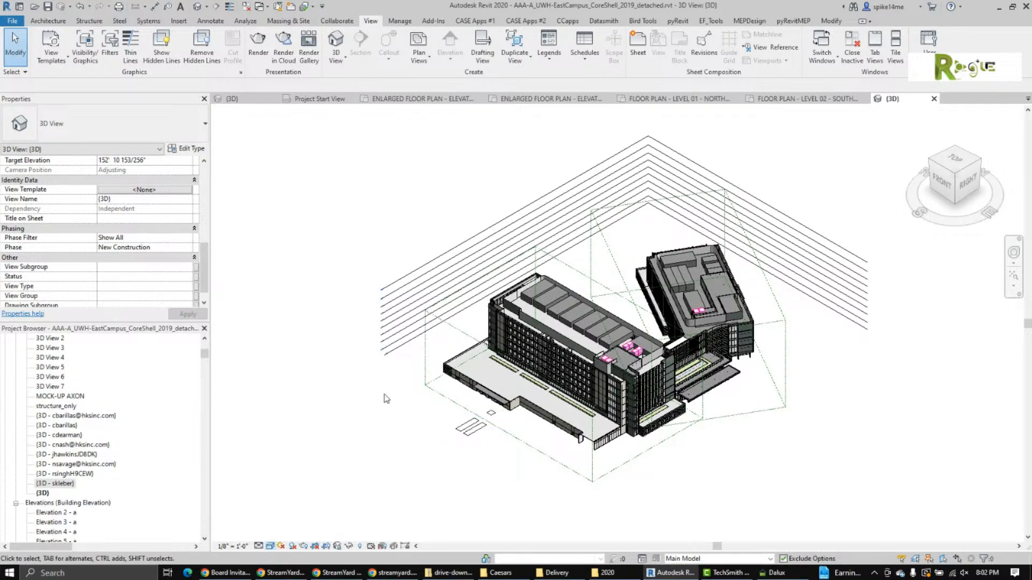
scroll(679, 384, "up", 5)
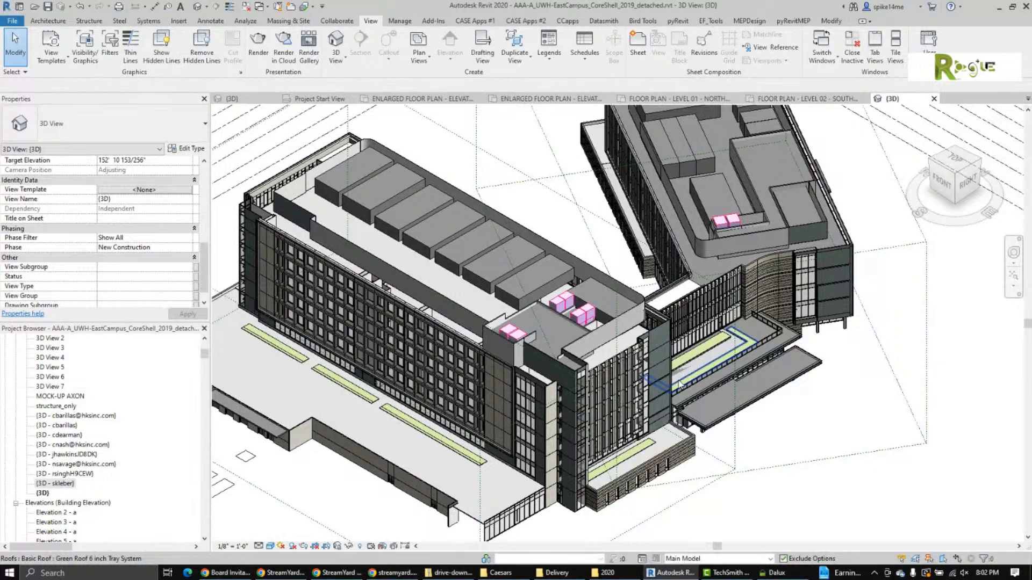
Review which model categories are enabled in the {3D} view's Visibility/Graphic Overrides, including Mass and Parts.
key("v")
key("v")
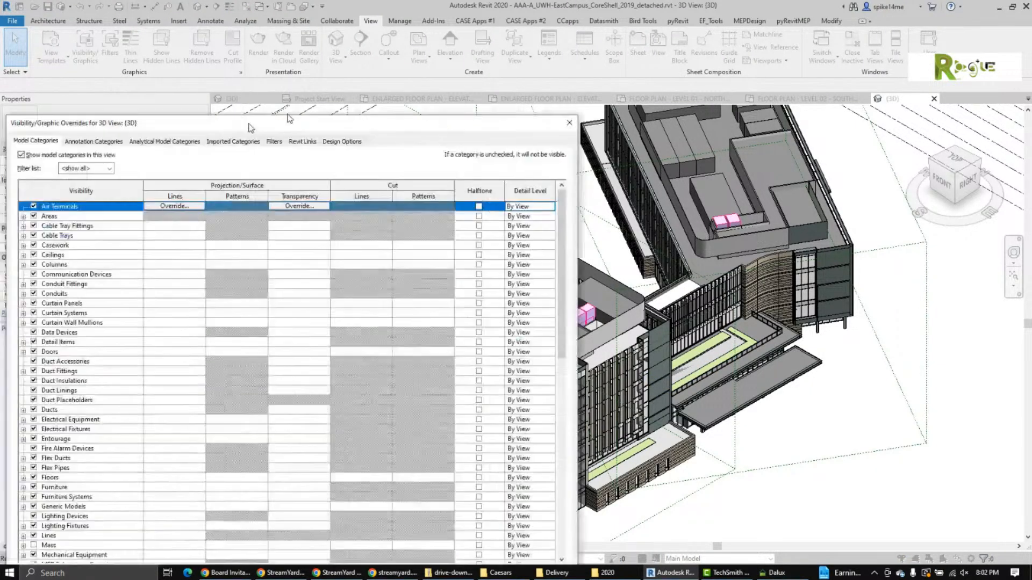
left_click_drag(257, 119, 533, 29)
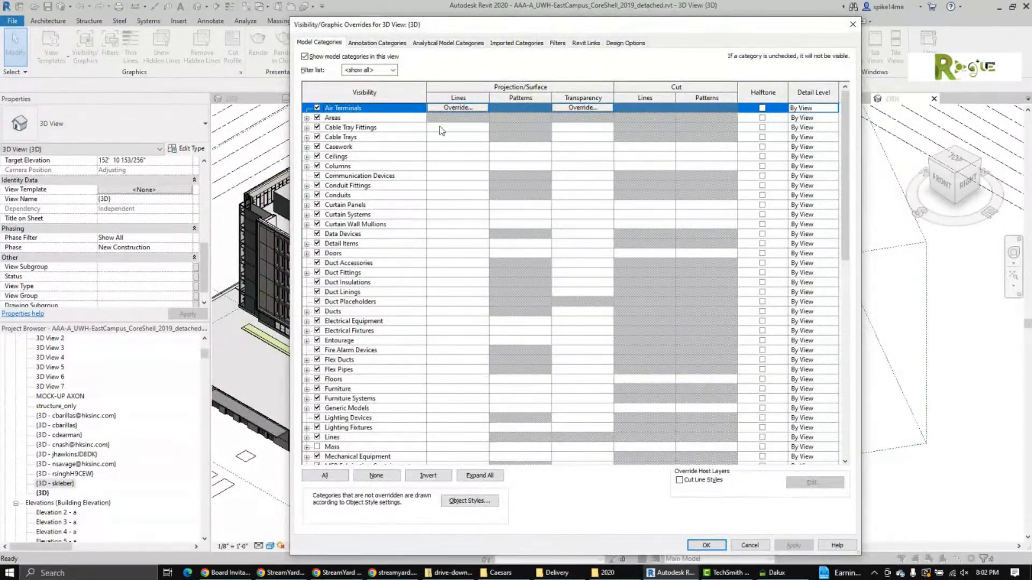
scroll(391, 181, "down", 1)
scroll(390, 179, "down", 6)
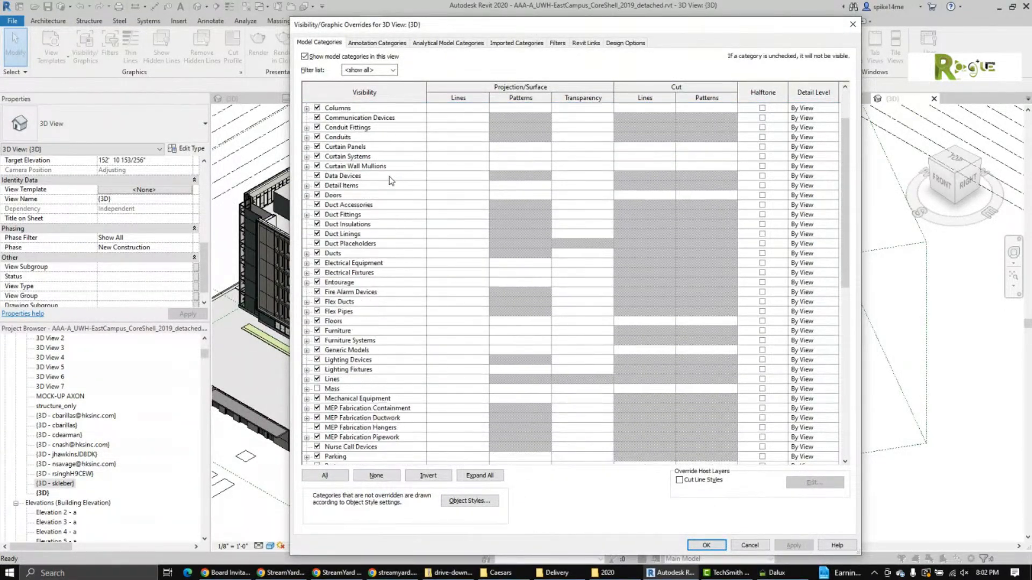
scroll(389, 180, "down", 2)
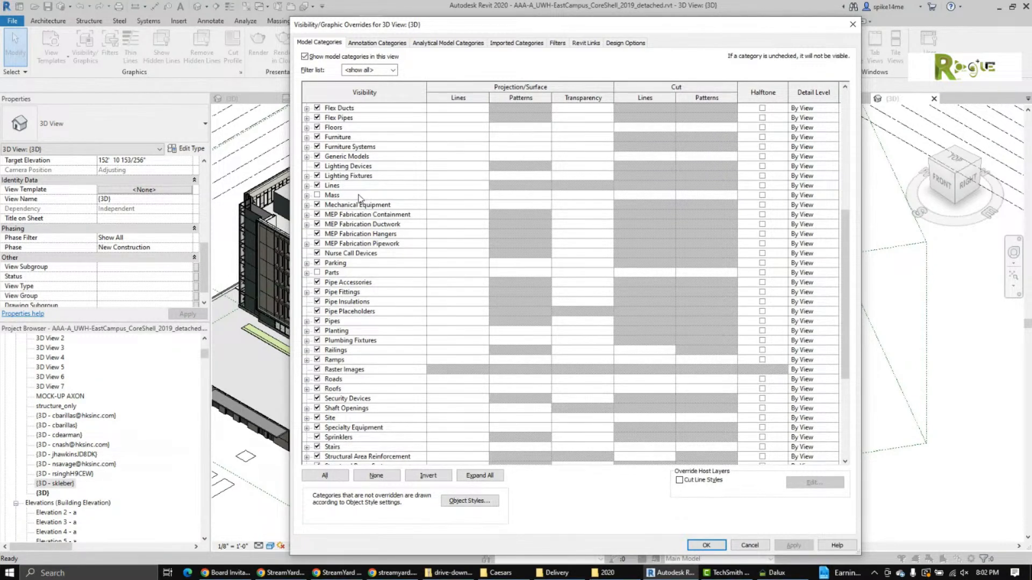
scroll(361, 198, "down", 1)
scroll(366, 197, "down", 1)
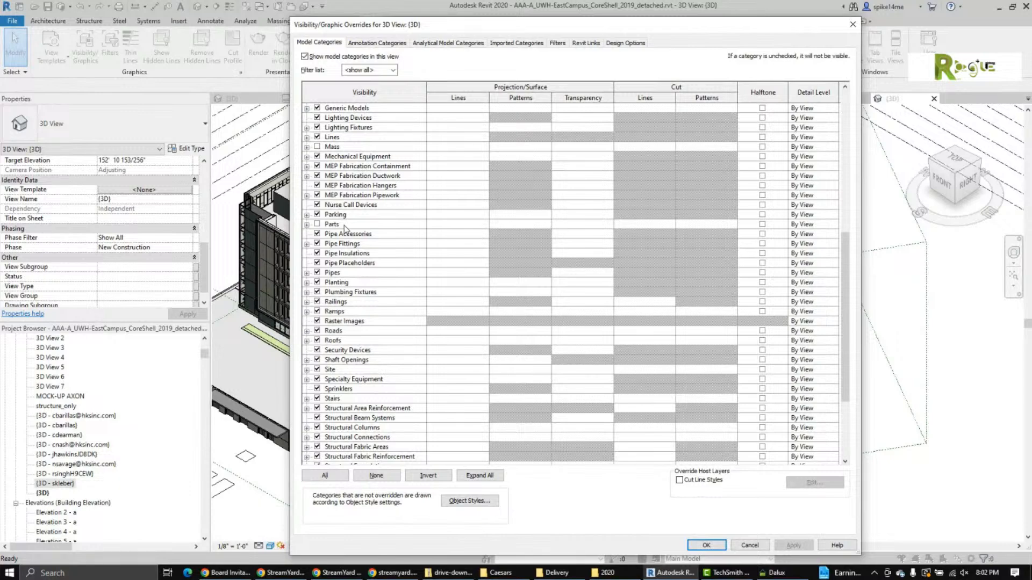
scroll(346, 229, "down", 1)
scroll(346, 232, "down", 3)
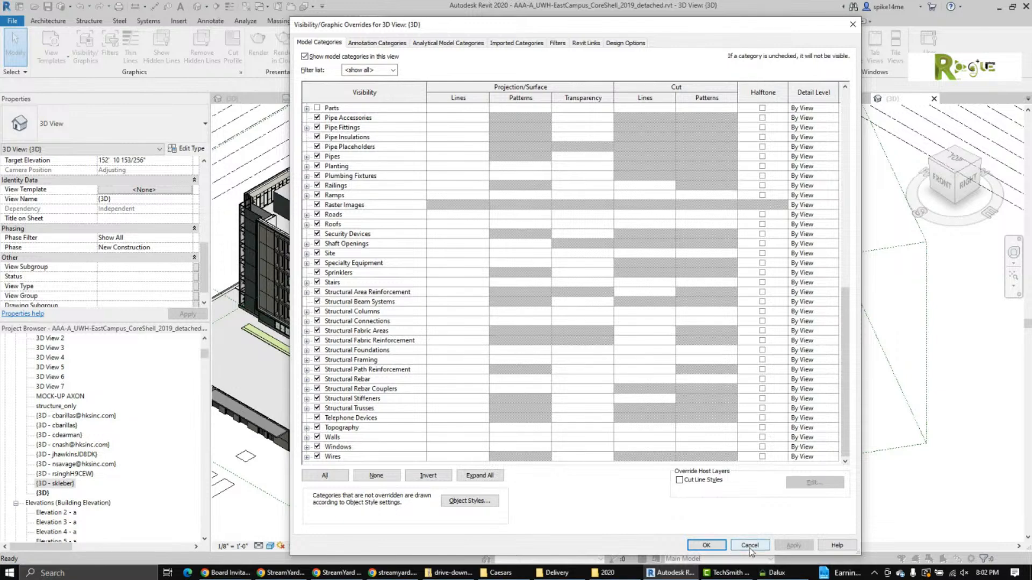
left_click(706, 545)
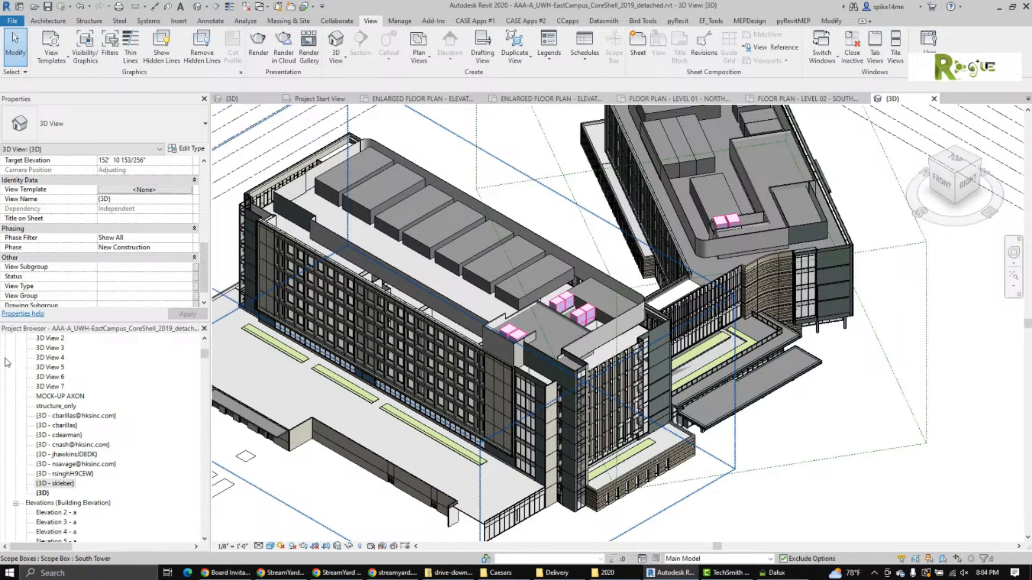
Create a new project from the Architectural Template.
left_click(333, 22)
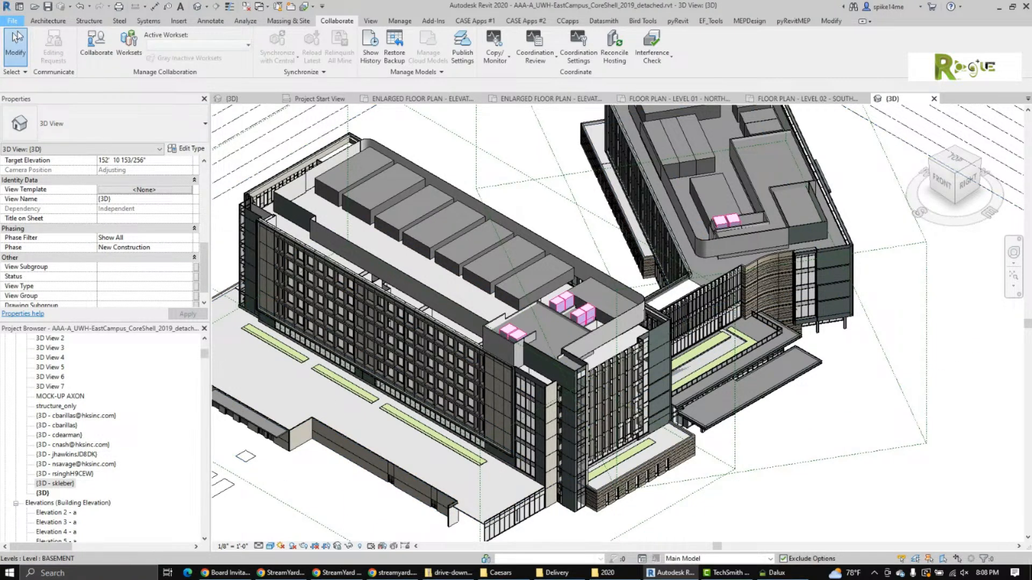
left_click(12, 21)
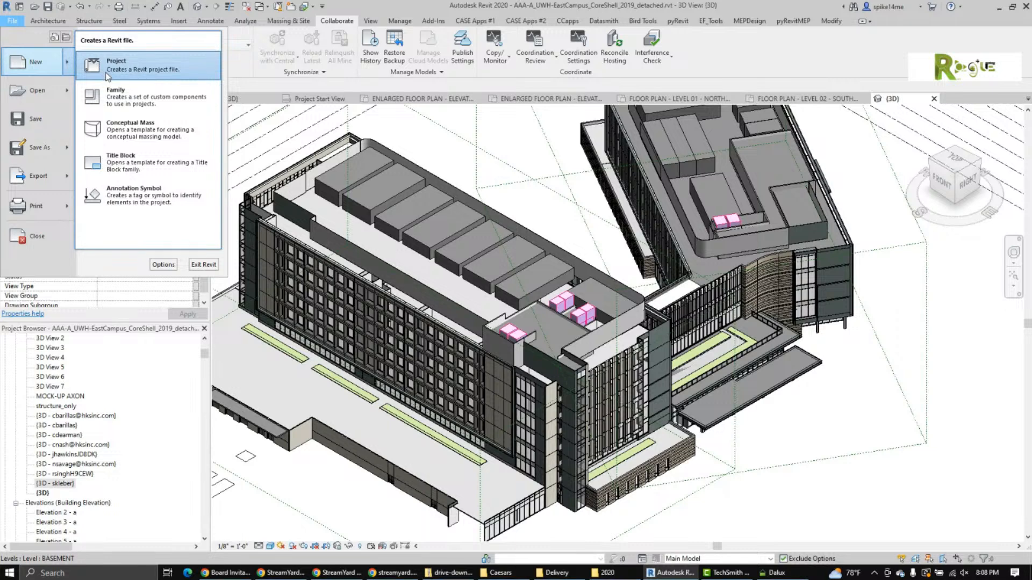
left_click(108, 75)
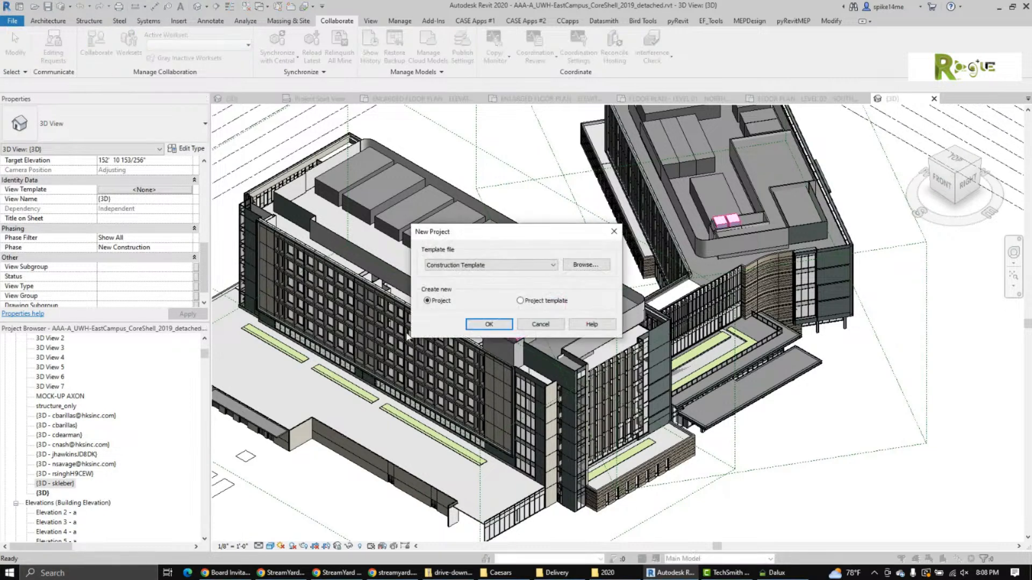
left_click(446, 267)
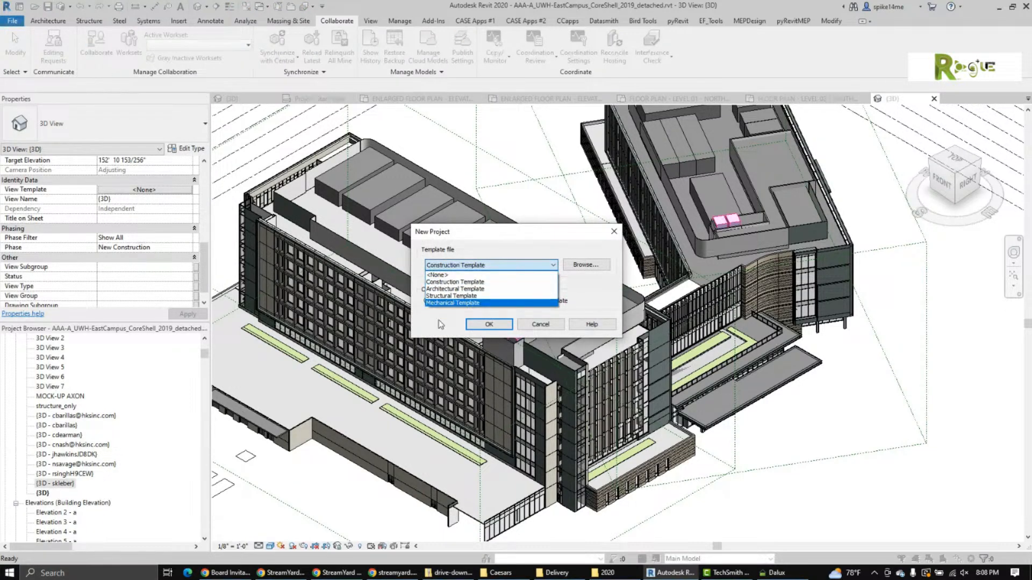
left_click(448, 290)
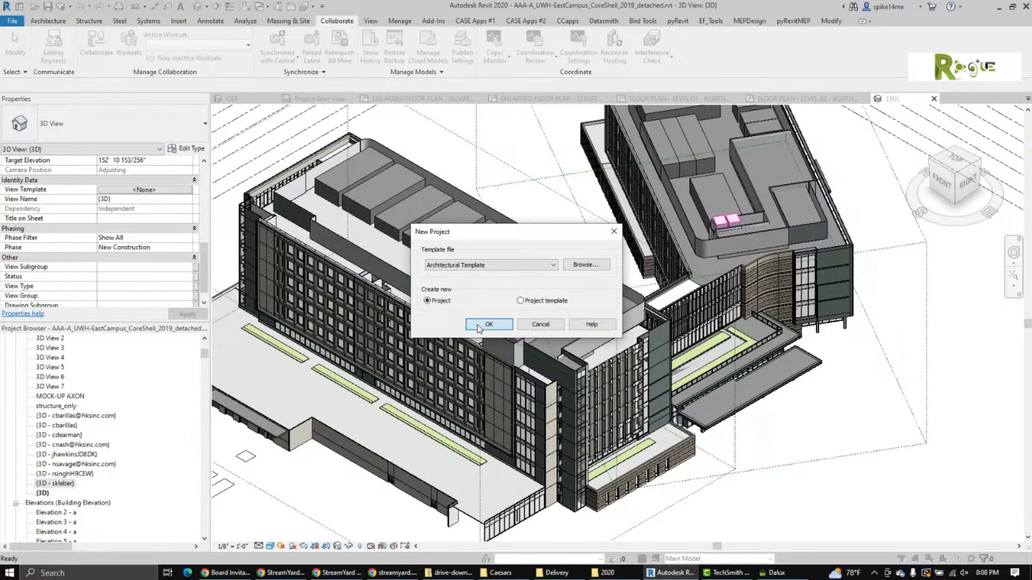
left_click(488, 325)
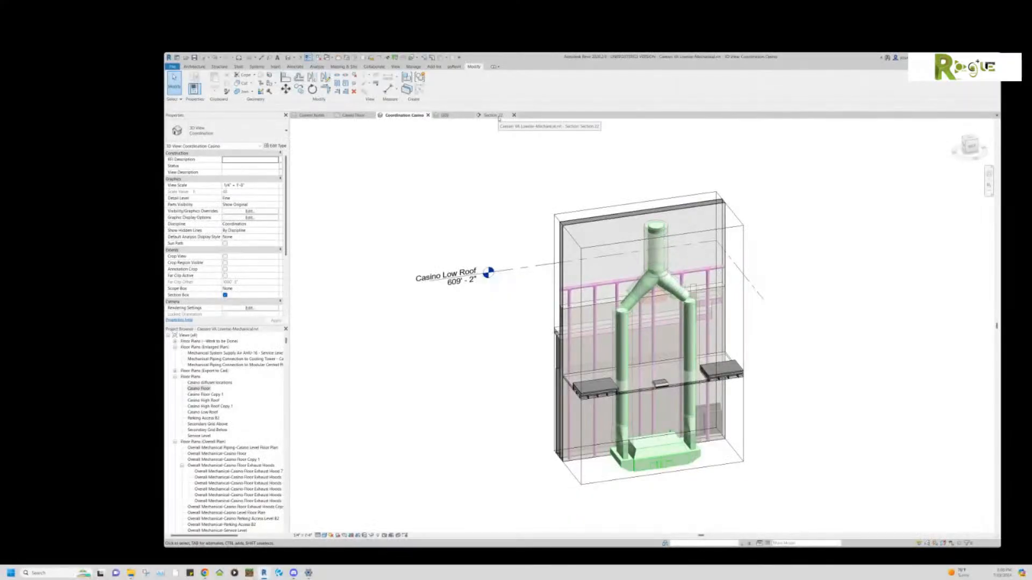
Open the Section 22 view in the casino mechanical model and try to stretch the wye's right branch duct toward the vertical duct.
left_click(498, 116)
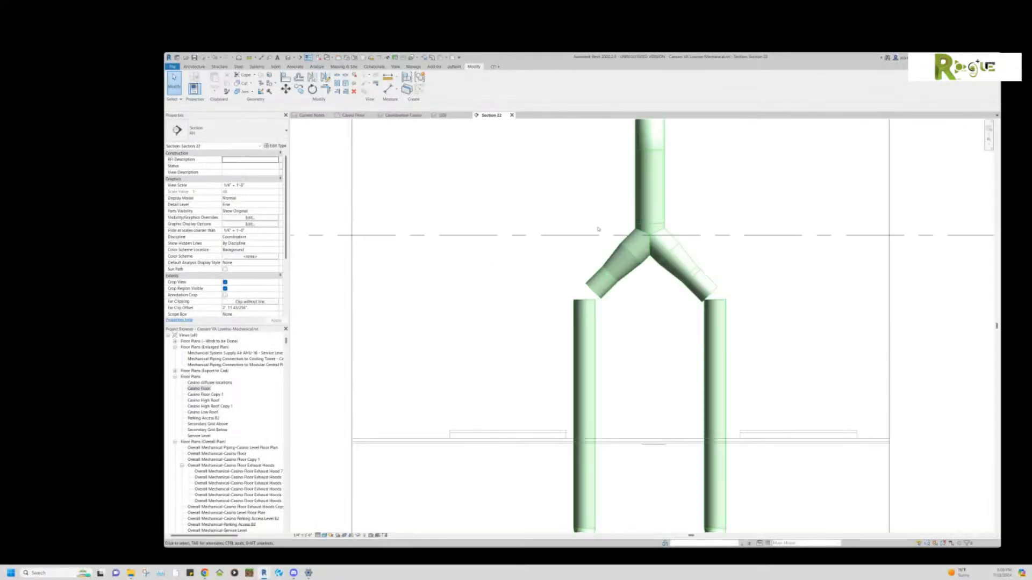
left_click(712, 295)
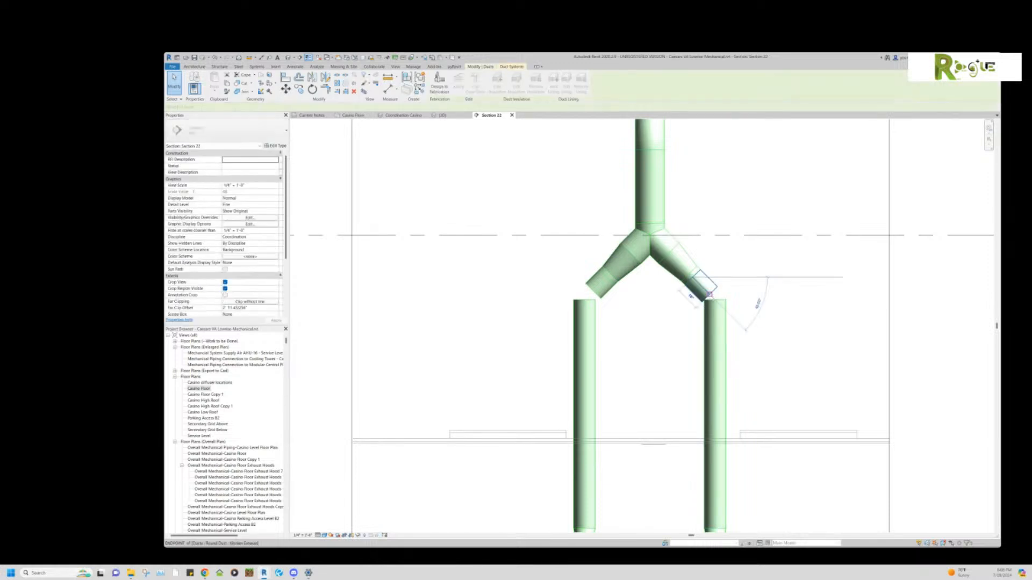
key("Escape")
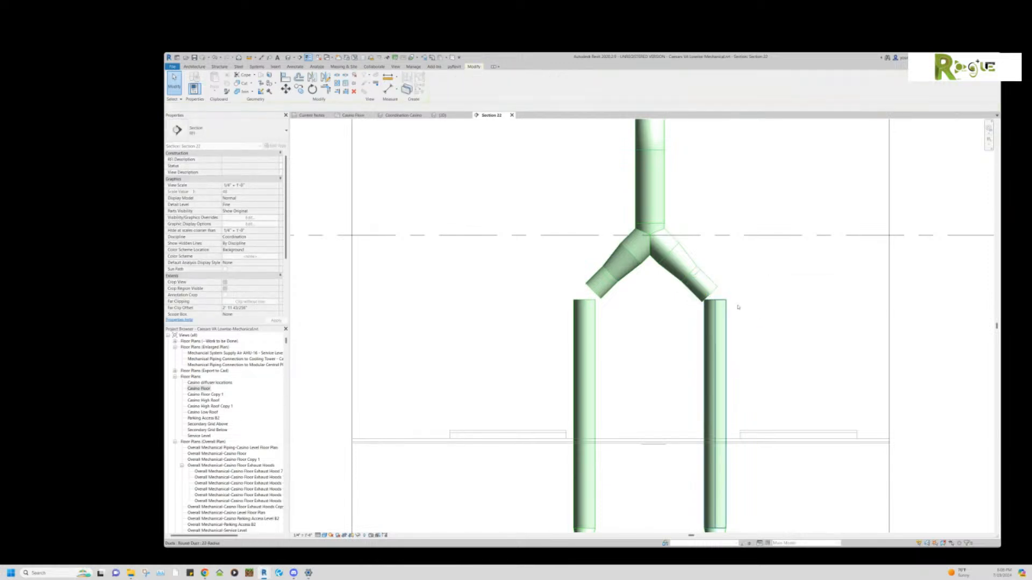
Set the round transition wye's angle to 120° and accept disconnecting it from the duct network.
scroll(786, 329, "down", 4)
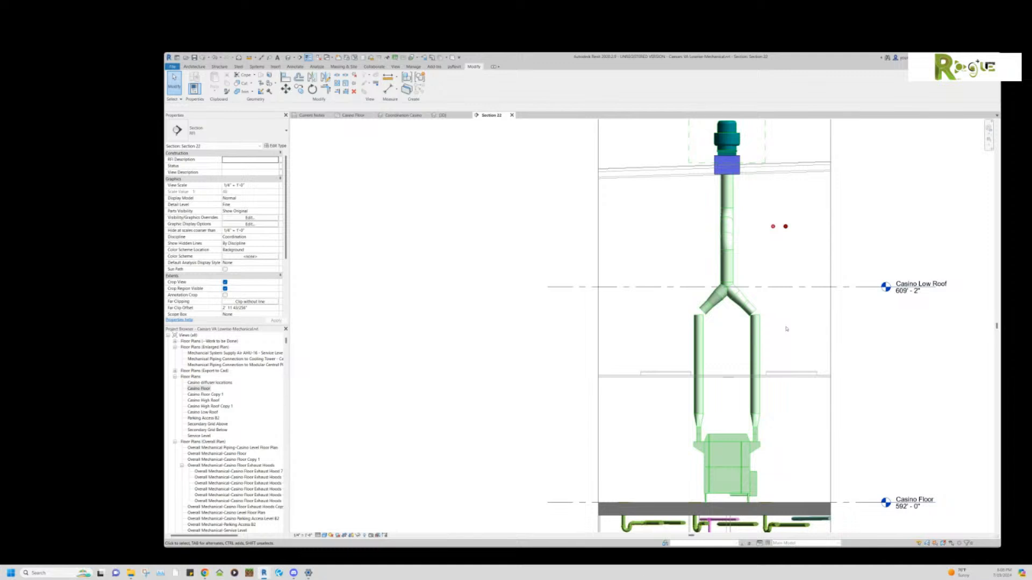
scroll(786, 329, "up", 1)
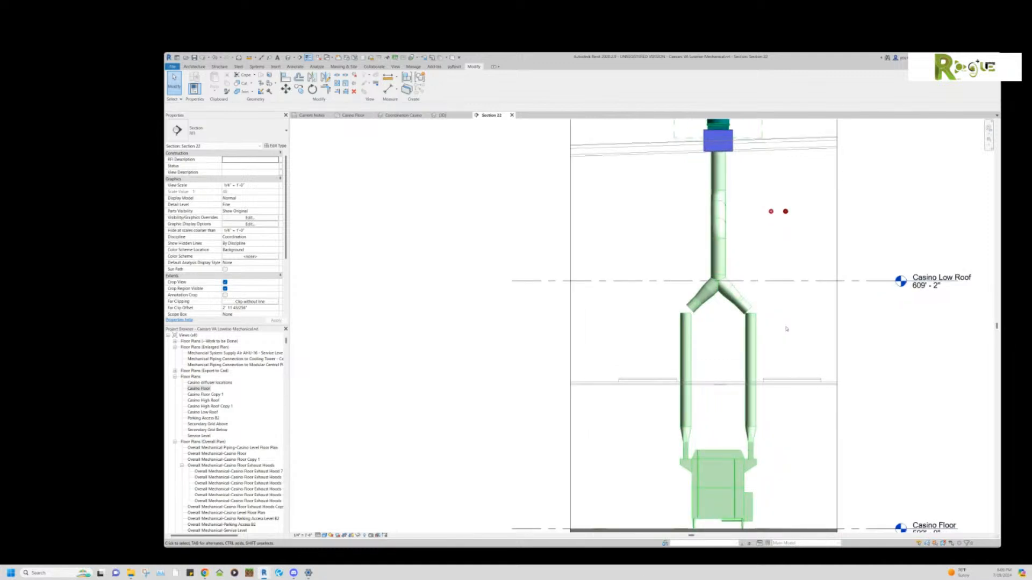
left_click(729, 293)
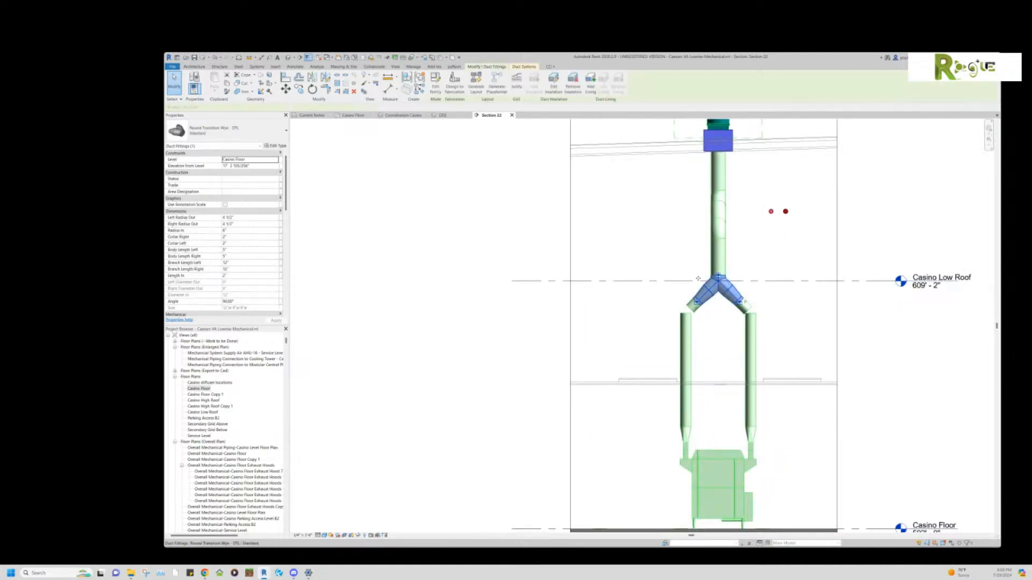
scroll(230, 200, "down", 2)
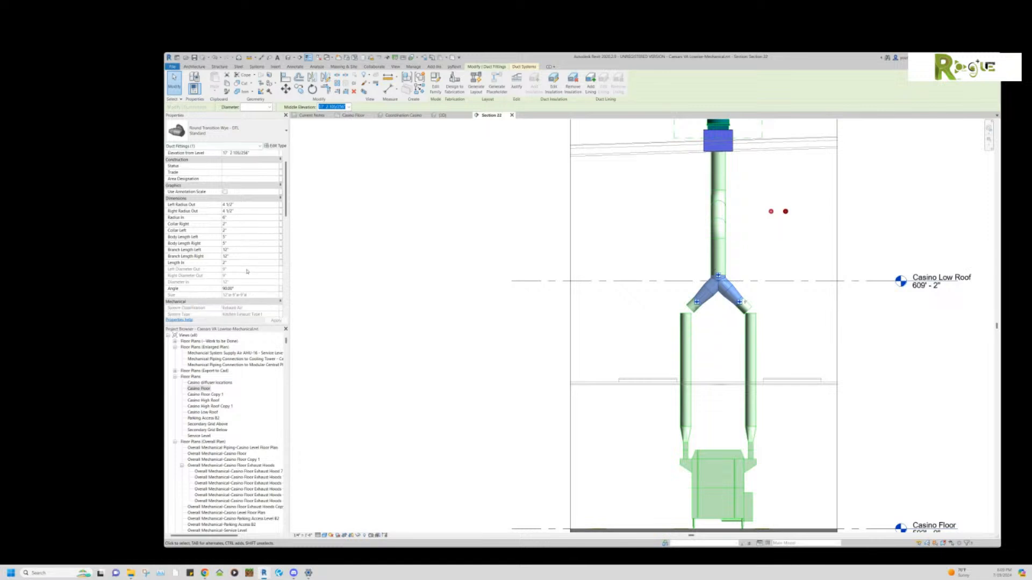
left_click(244, 275)
type("120")
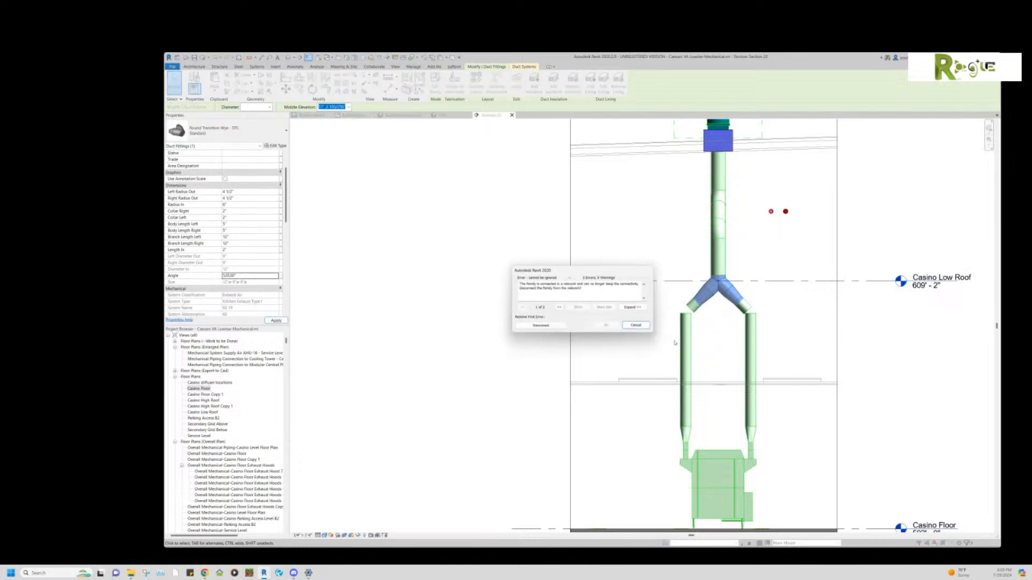
left_click(546, 325)
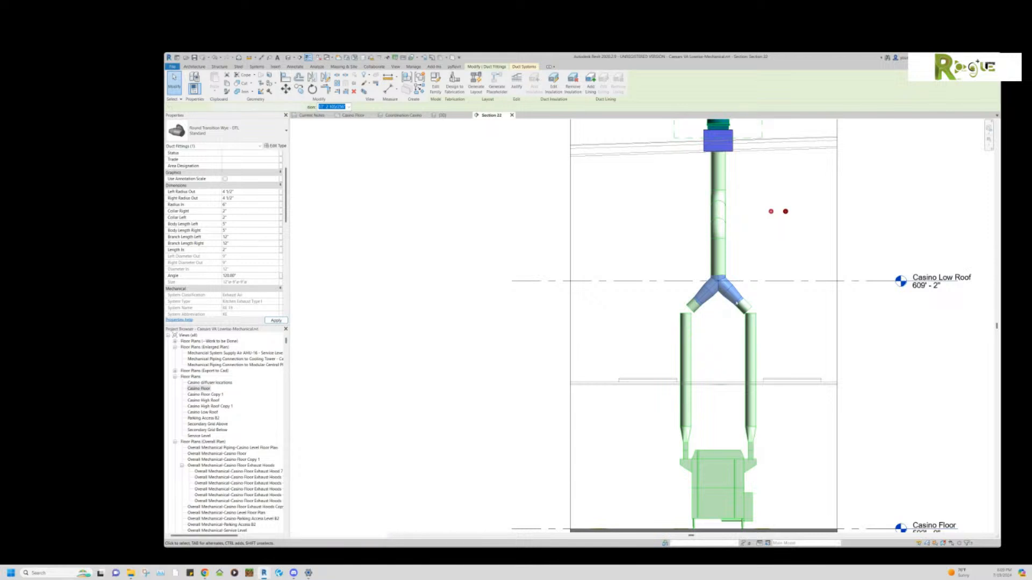
Lengthen the wye's right branch duct along its slope until its end passes beyond the vertical duct below.
left_click(751, 323)
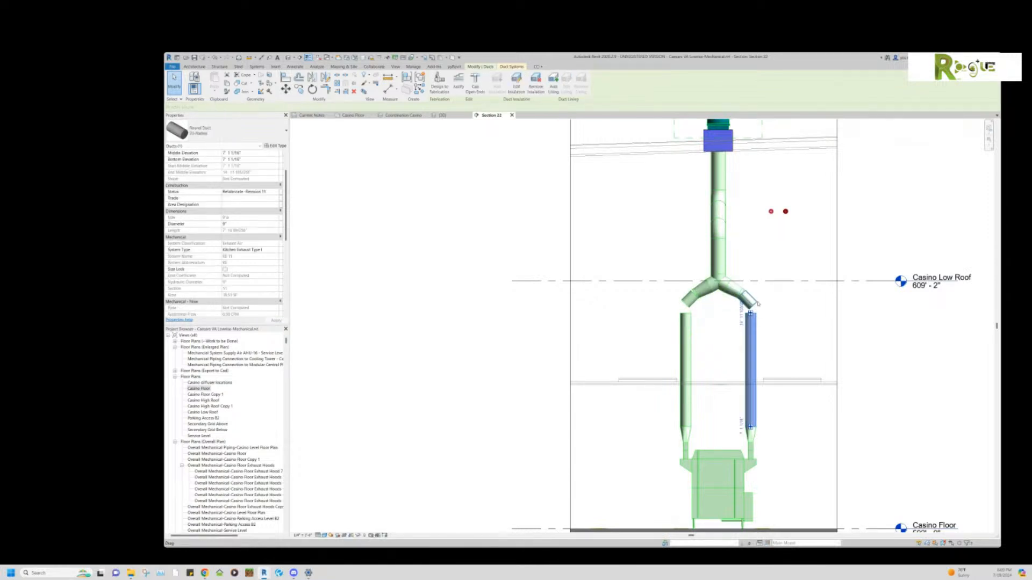
left_click(757, 302)
scroll(756, 303, "up", 4)
left_click_drag(756, 304, 768, 309)
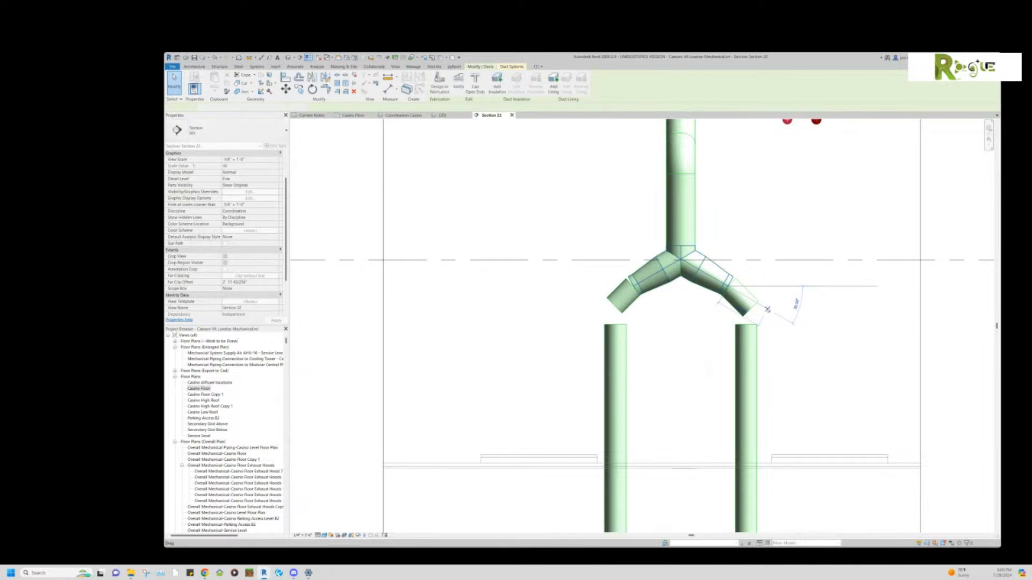
Try to join the right branch duct and the vertical duct with Trim/Extend to Corner, and shorten the branch duct.
key("Escape")
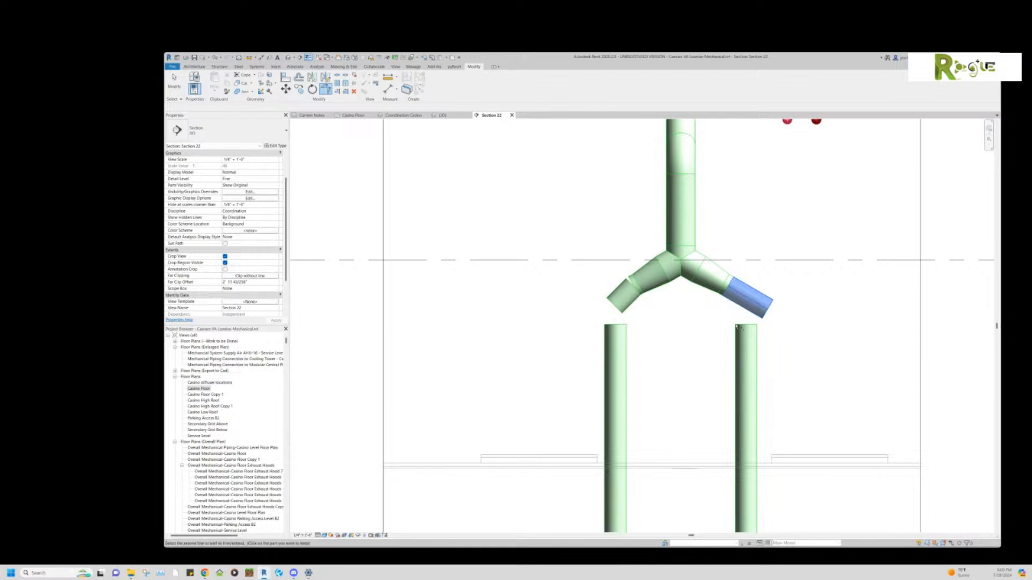
left_click(747, 299)
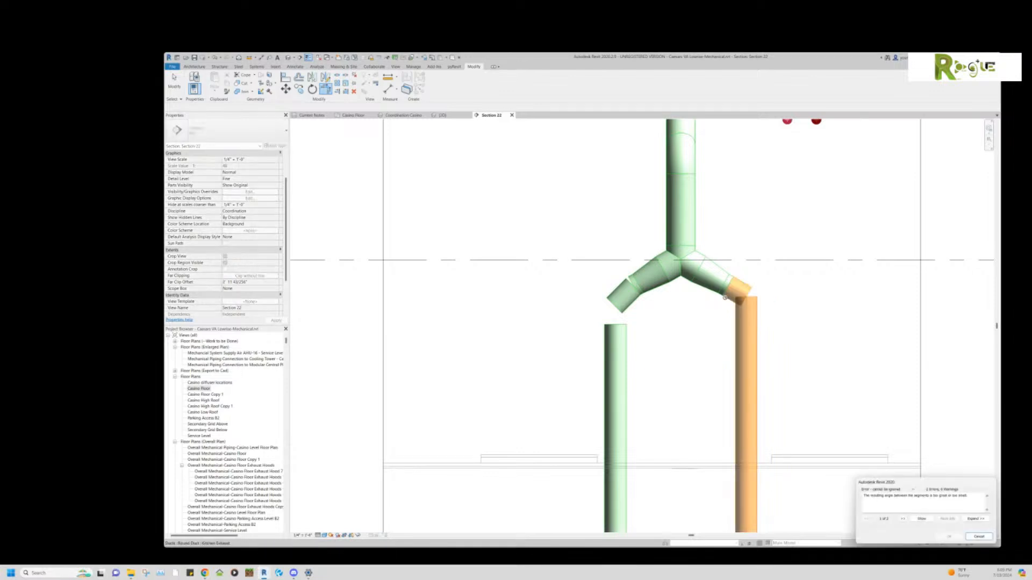
key("Escape")
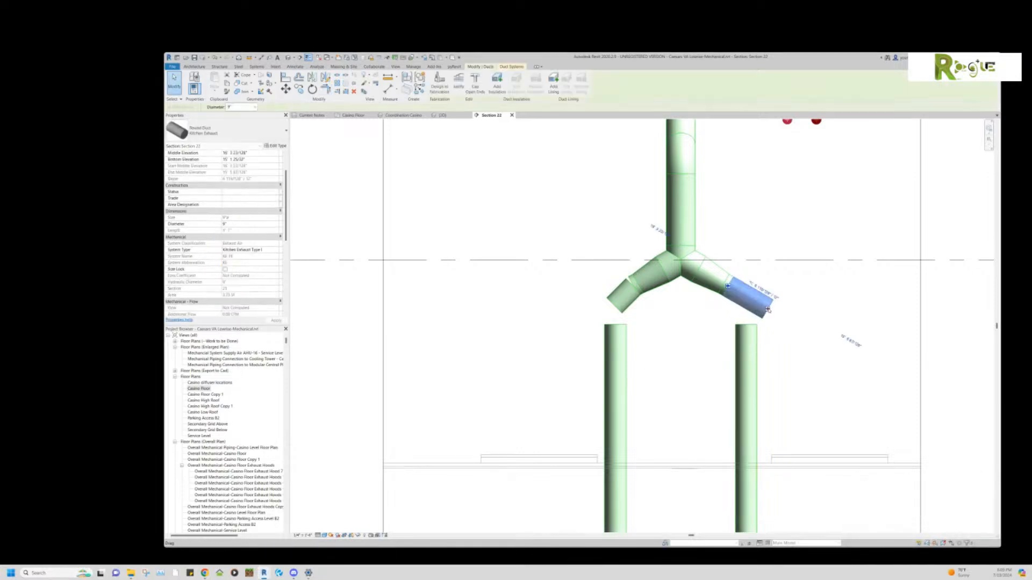
left_click(749, 298)
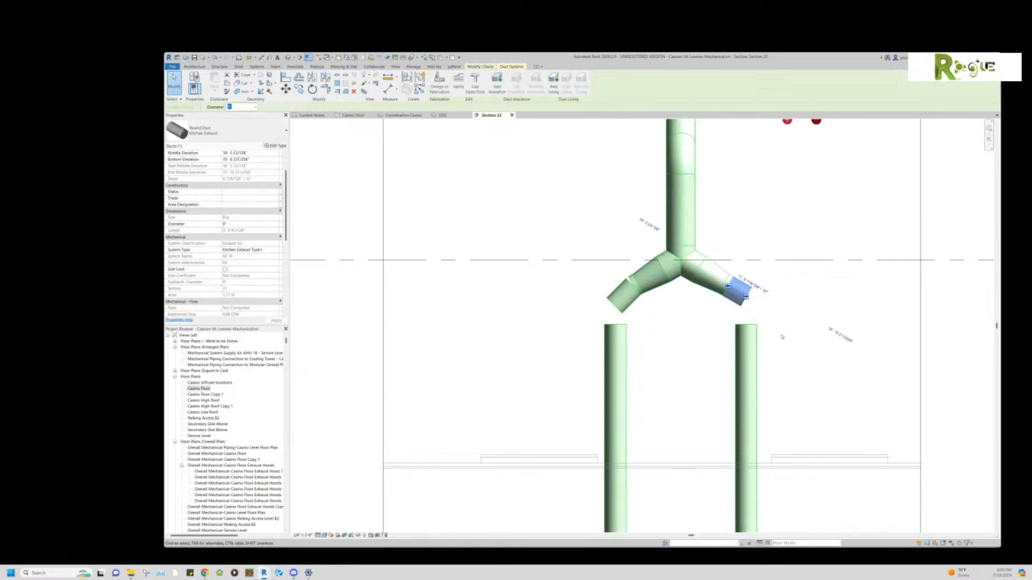
In the right vertical duct type's routing preferences, make the Round Elbow 1 D the first elbow choice and apply the change.
key("Escape")
left_click(756, 327)
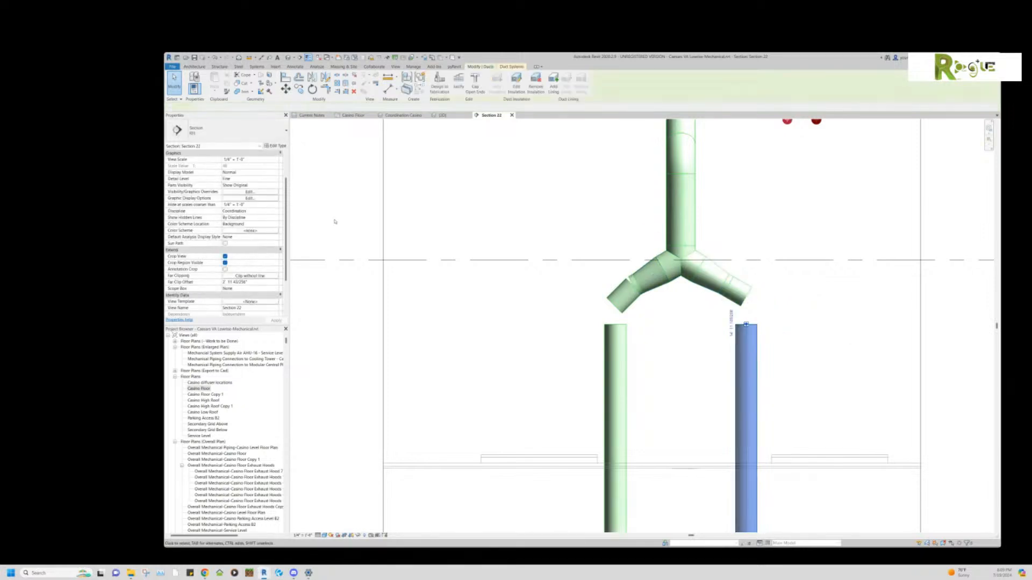
left_click(276, 147)
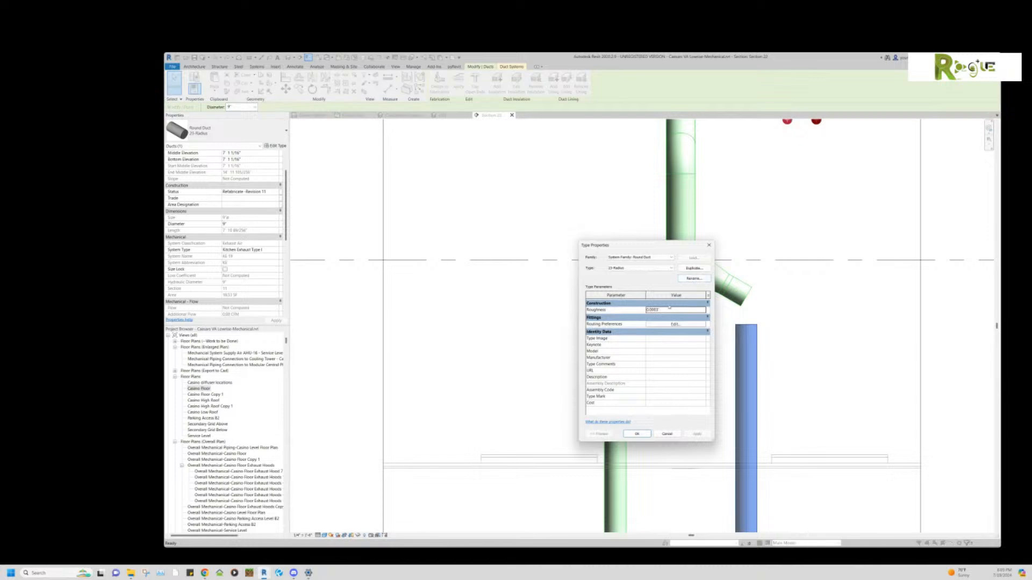
left_click(676, 324)
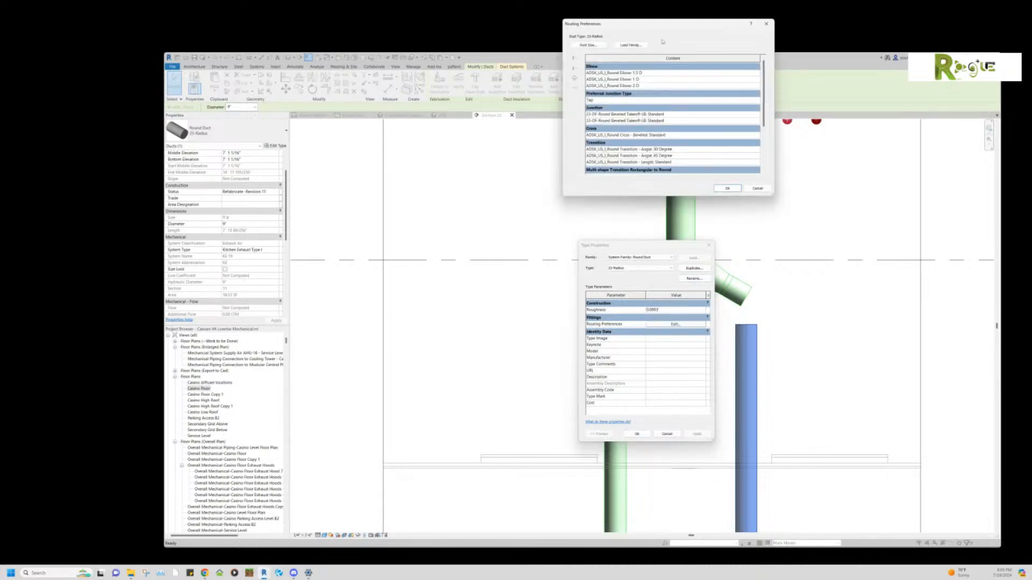
left_click_drag(672, 25, 641, 143)
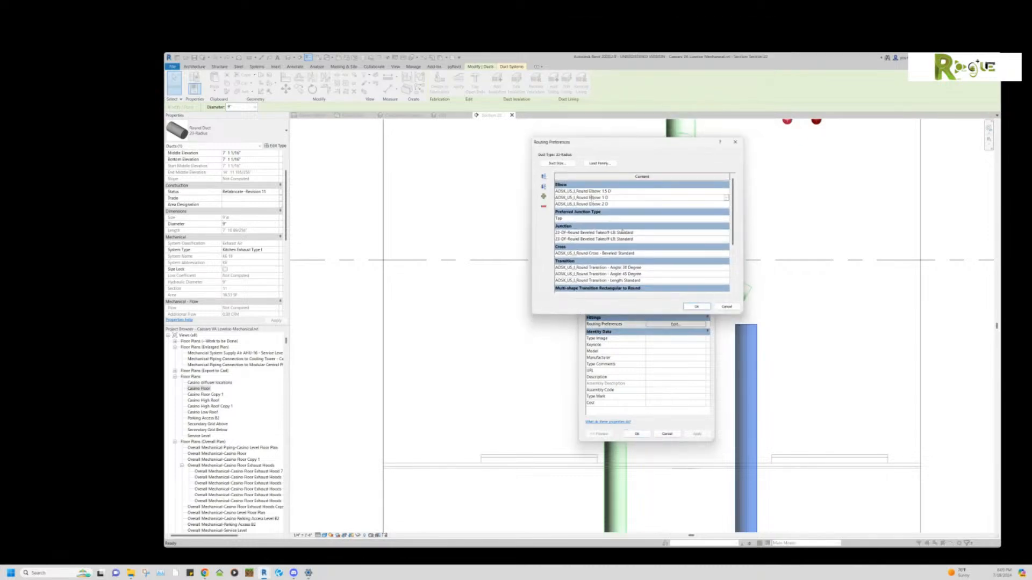
left_click(543, 176)
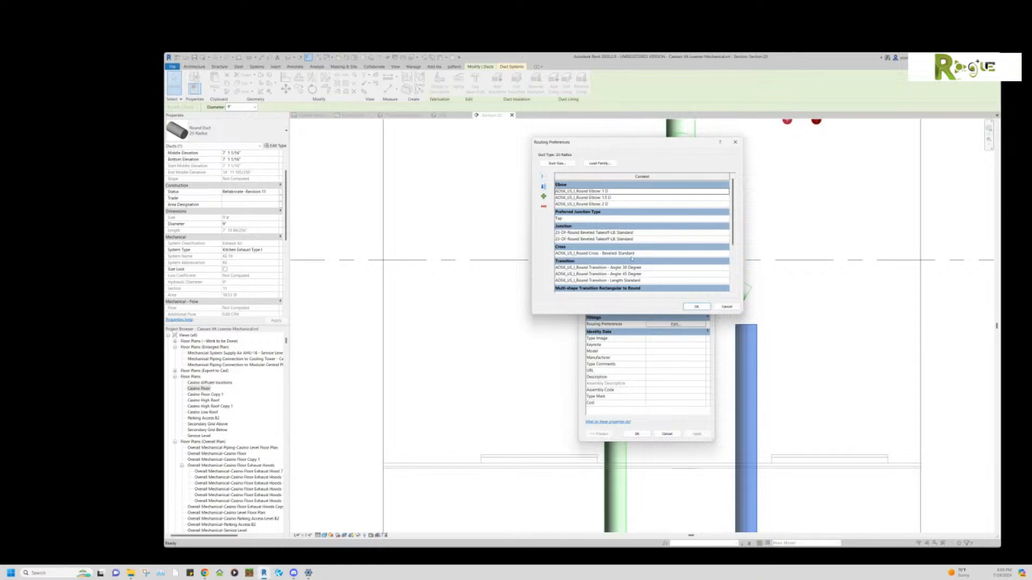
left_click(692, 306)
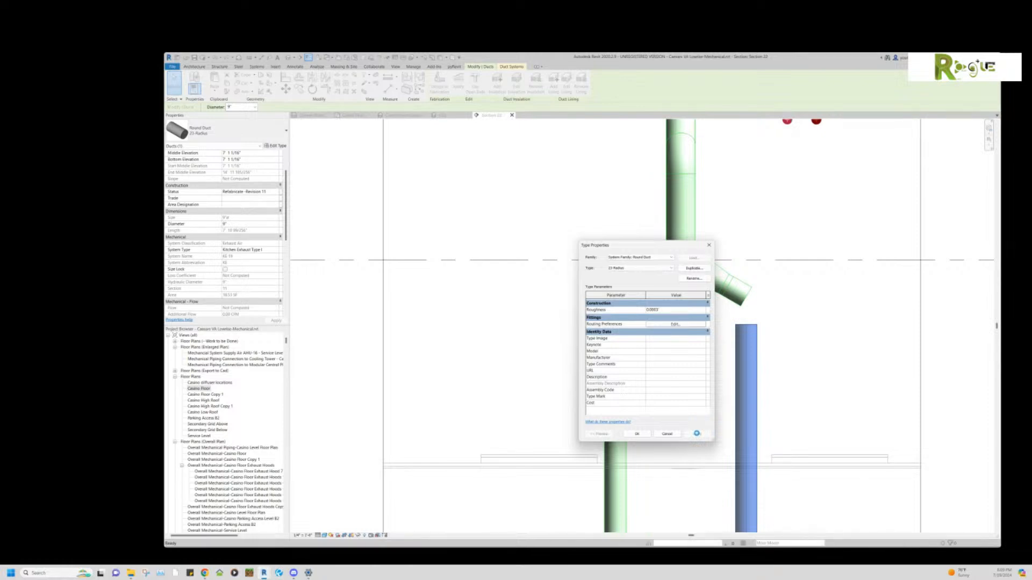
left_click(637, 433)
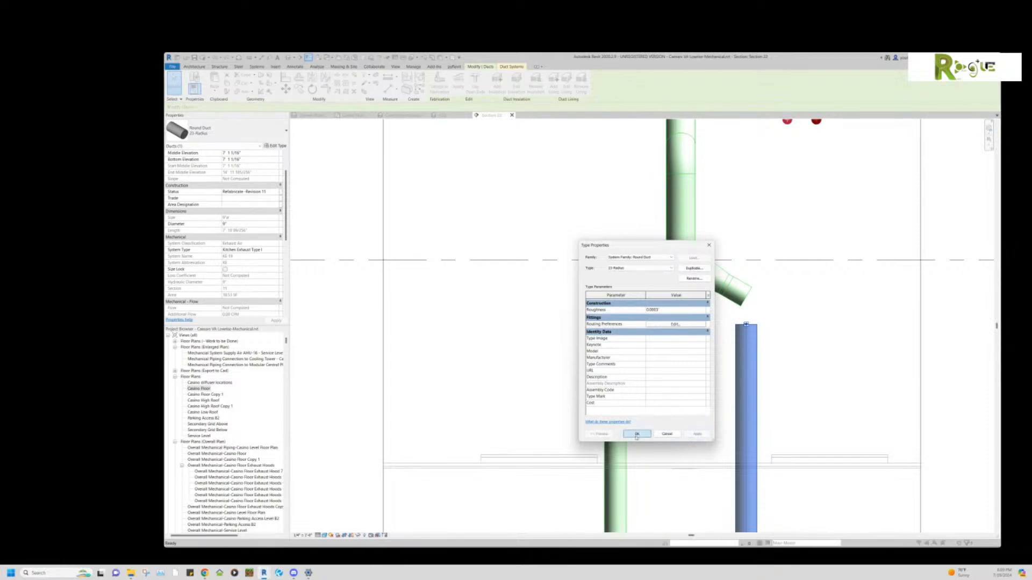
Retry Trim/Extend to Corner between the right vertical duct and the wye's right branch duct.
key("t")
key("r")
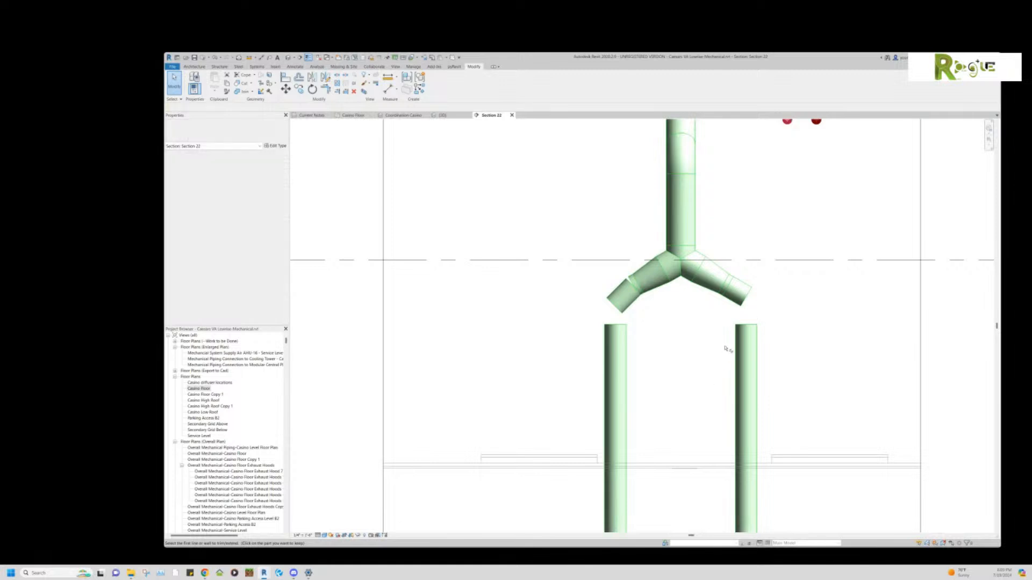
left_click(745, 352)
left_click(726, 300)
key("Escape")
key("Escape")
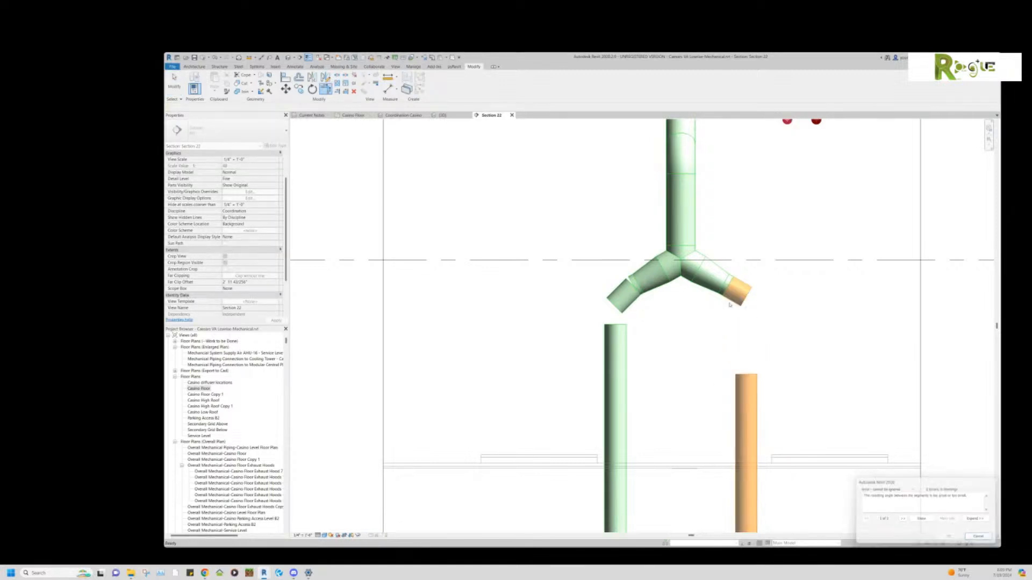
left_click(718, 271)
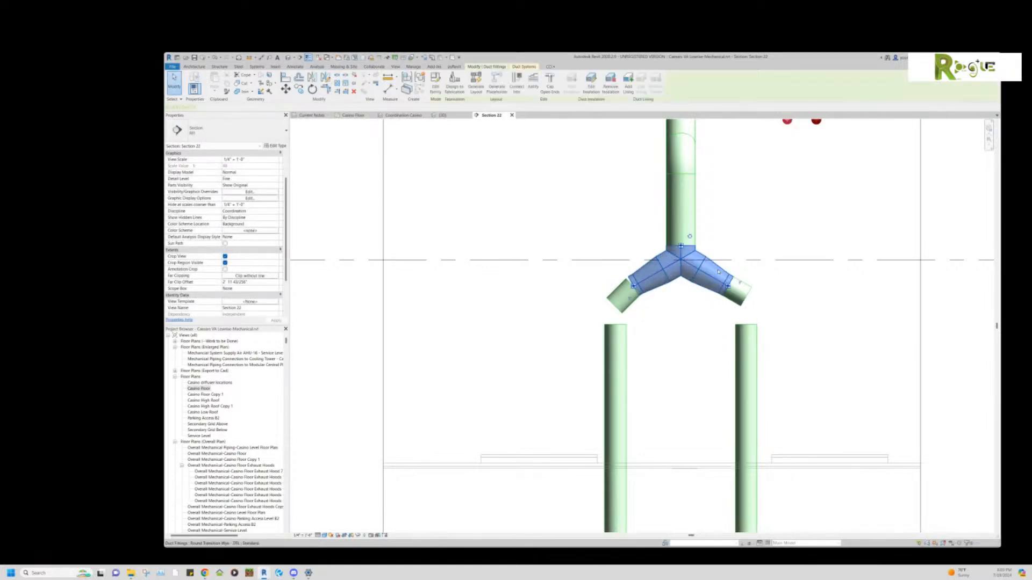
left_click(773, 304)
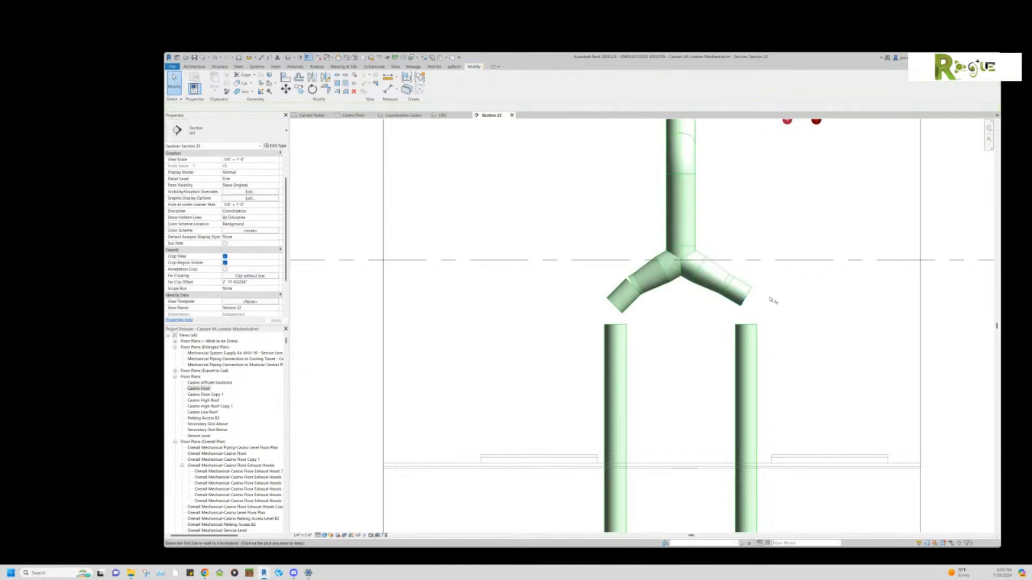
left_click(738, 342)
key("Escape")
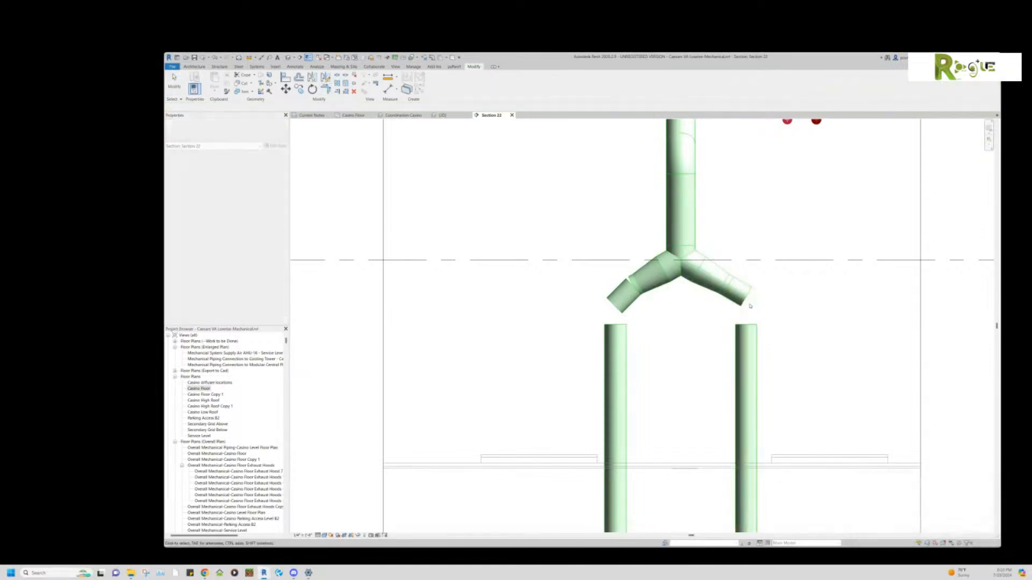
Try to stretch the right vertical duct's upper end onto the open end of the wye's right branch duct.
left_click(745, 324)
left_click_drag(746, 324, 745, 296)
key("Escape")
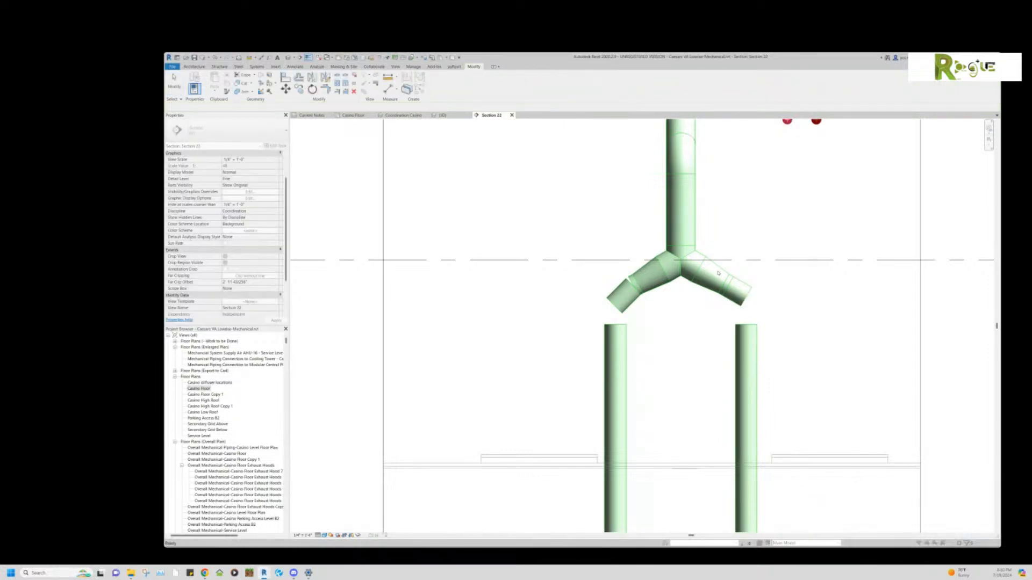
left_click(720, 268)
key("Escape")
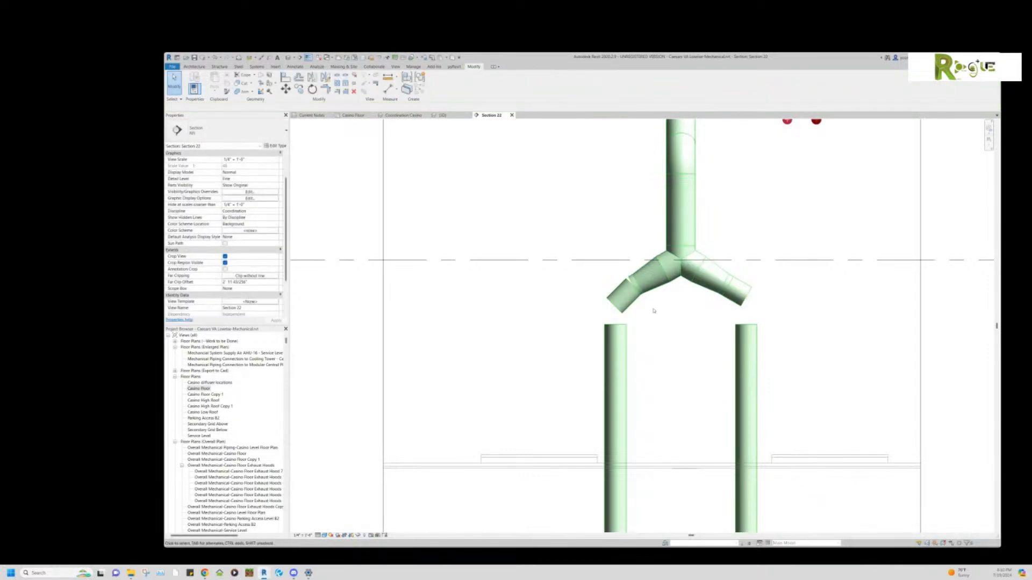
Align the wye's left branch duct with the fitting's slope and shorten it to a short stub.
left_click(628, 299)
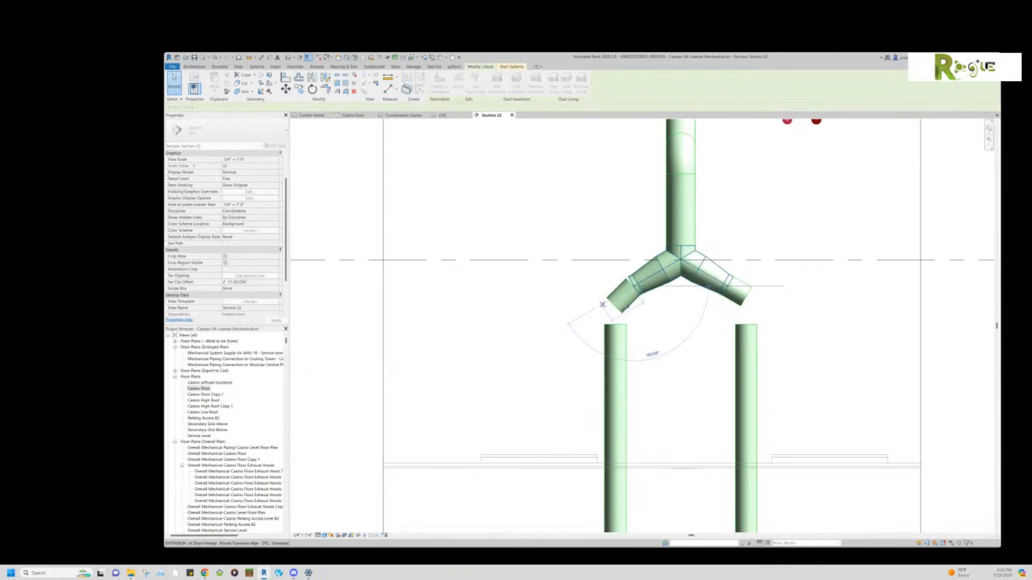
left_click_drag(602, 304, 602, 305)
left_click(679, 343)
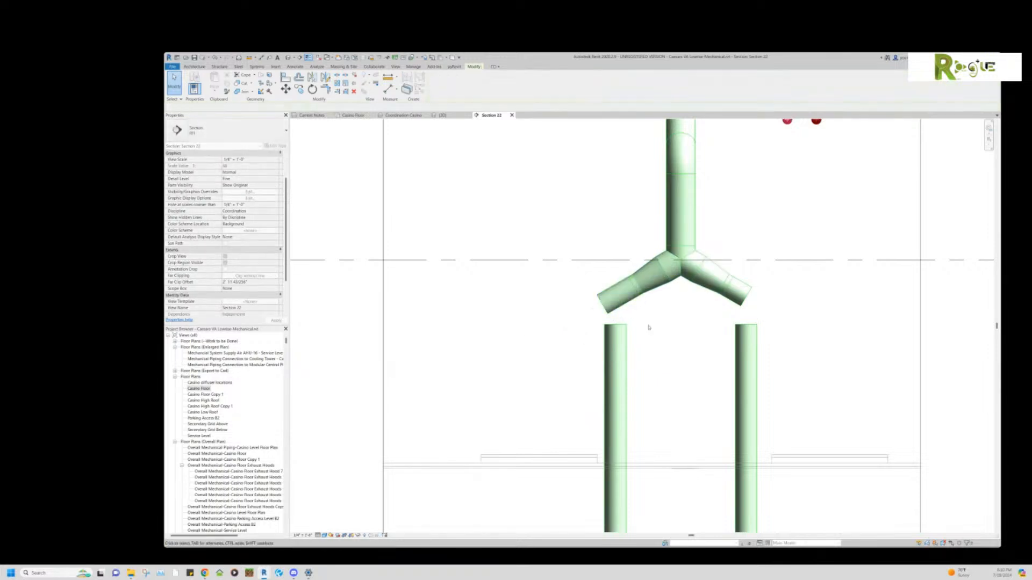
left_click(619, 303)
left_click_drag(615, 296, 615, 296)
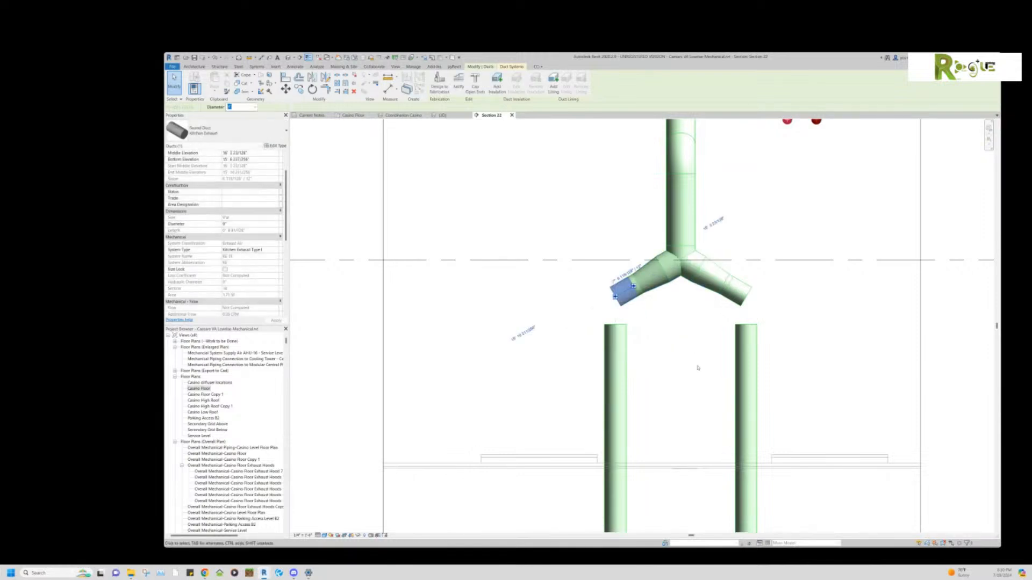
left_click(700, 367)
Set the round transition wye's angle to 60° and nudge the fitting upward along the main duct.
left_click(668, 281)
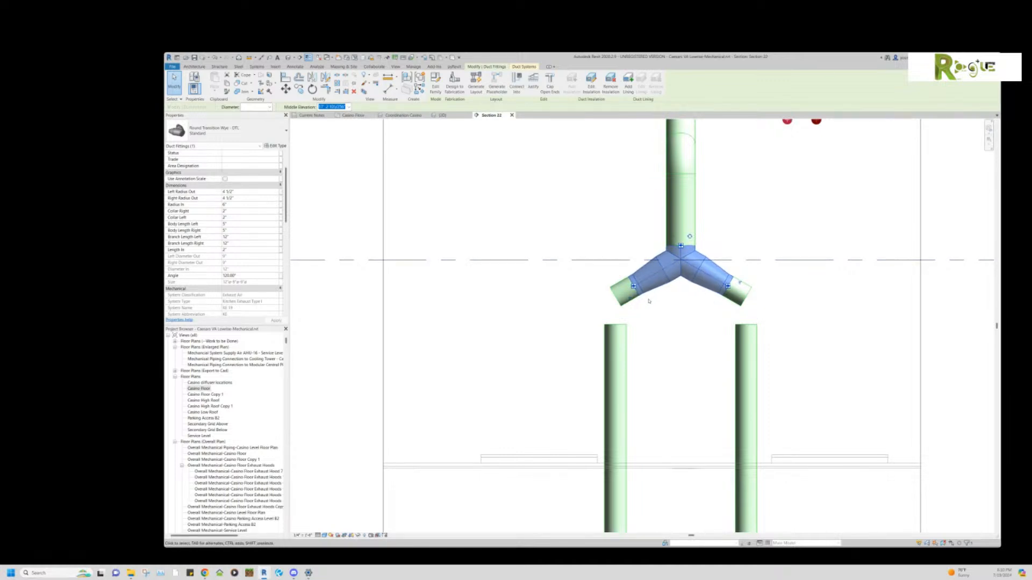
left_click(241, 277)
left_click(253, 274)
type("60")
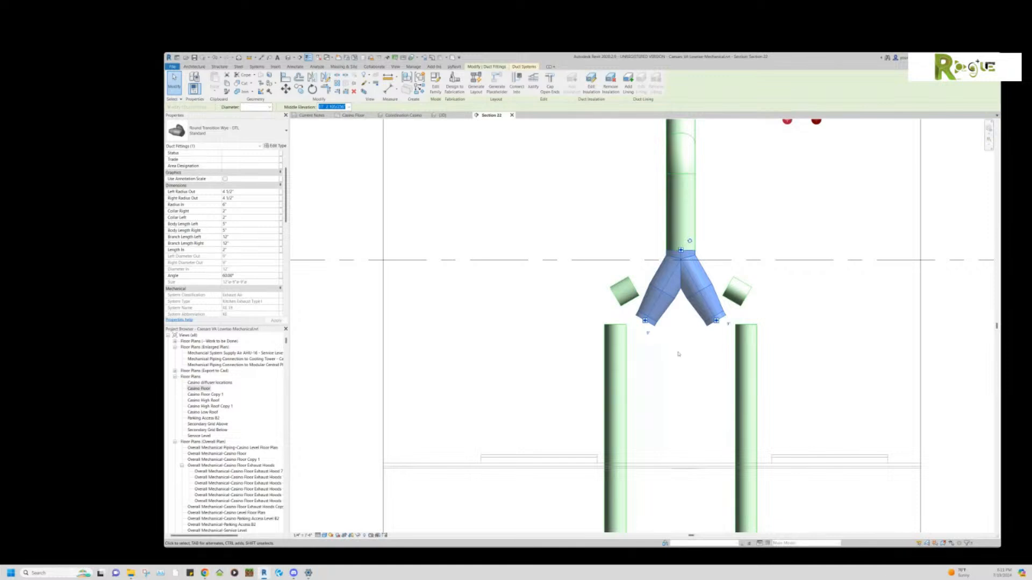
scroll(688, 359, "down", 2)
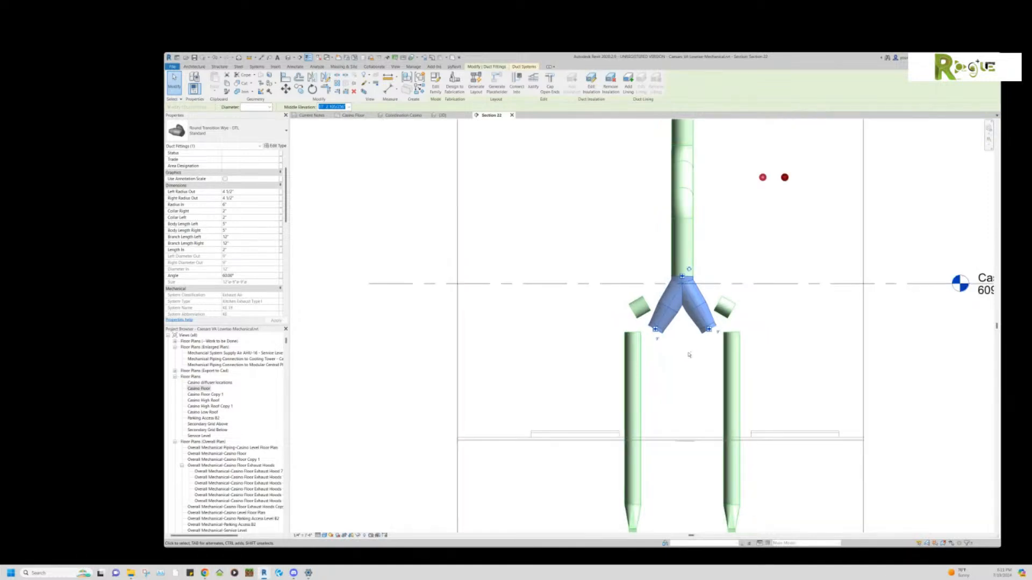
key("Up")
key("Up")
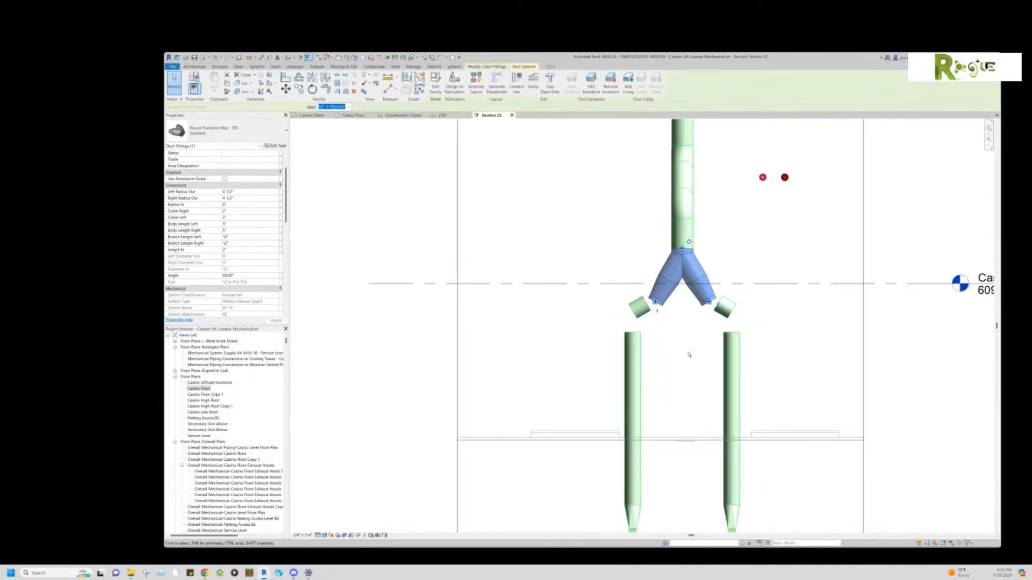
key("Up")
Delete the two loose duct stubs beside the wye's outlets.
left_click(724, 307)
key("Delete")
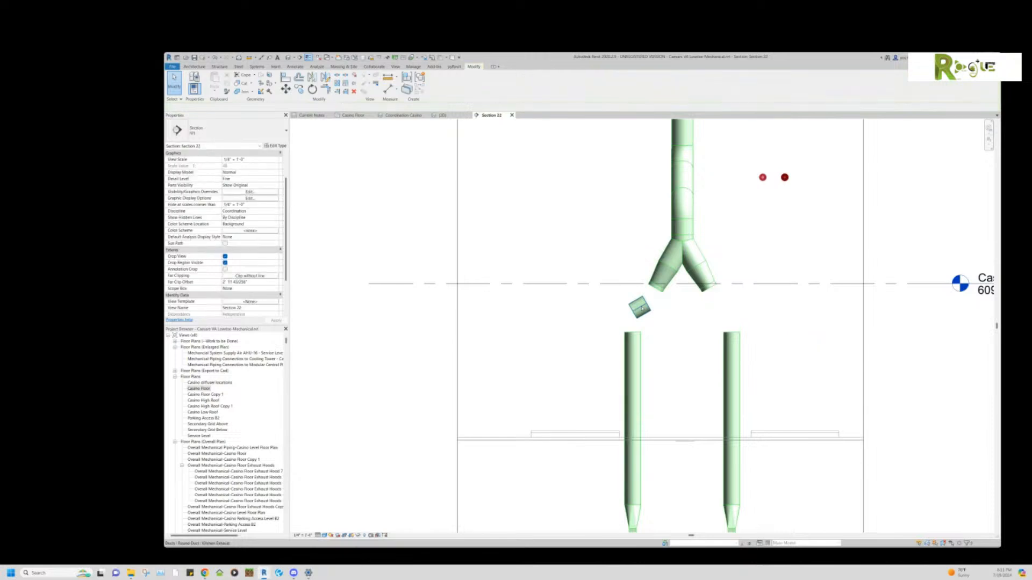
left_click(641, 308)
key("Delete")
Try to connect the wye into the right vertical duct with Connect Into, using the first listed connector.
left_click(711, 278)
left_click(649, 225)
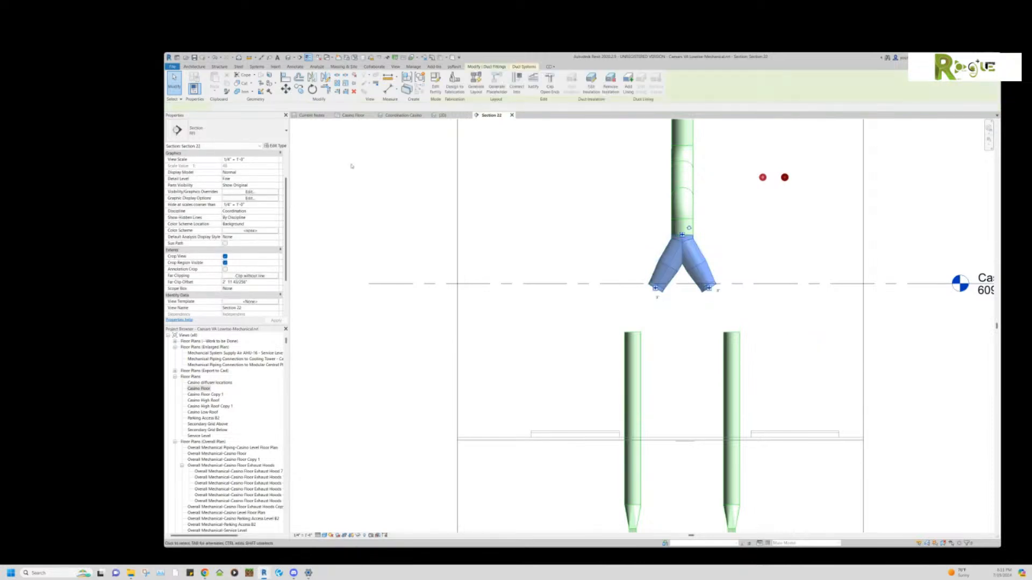
left_click(624, 338)
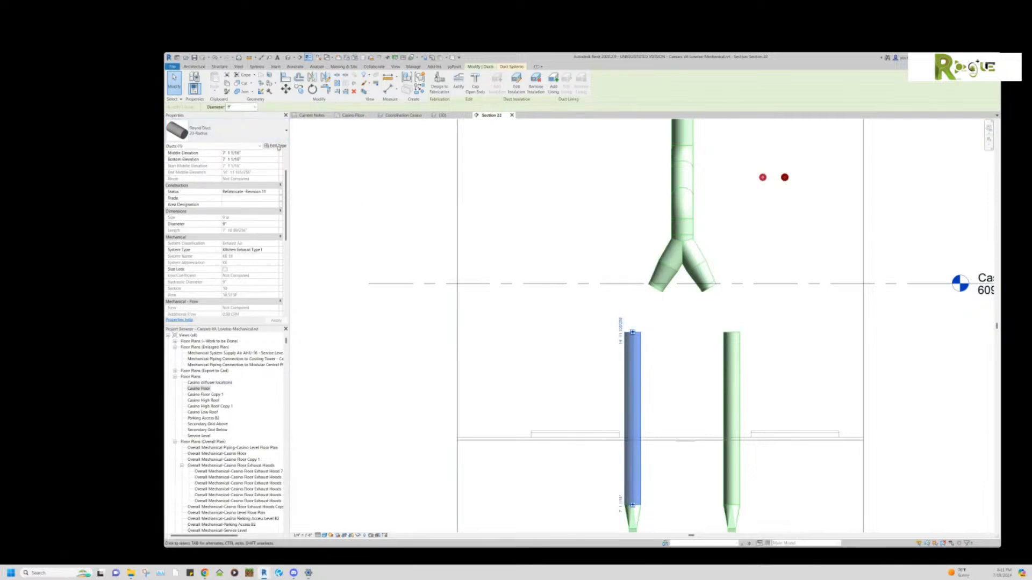
left_click(569, 243)
left_click(664, 262)
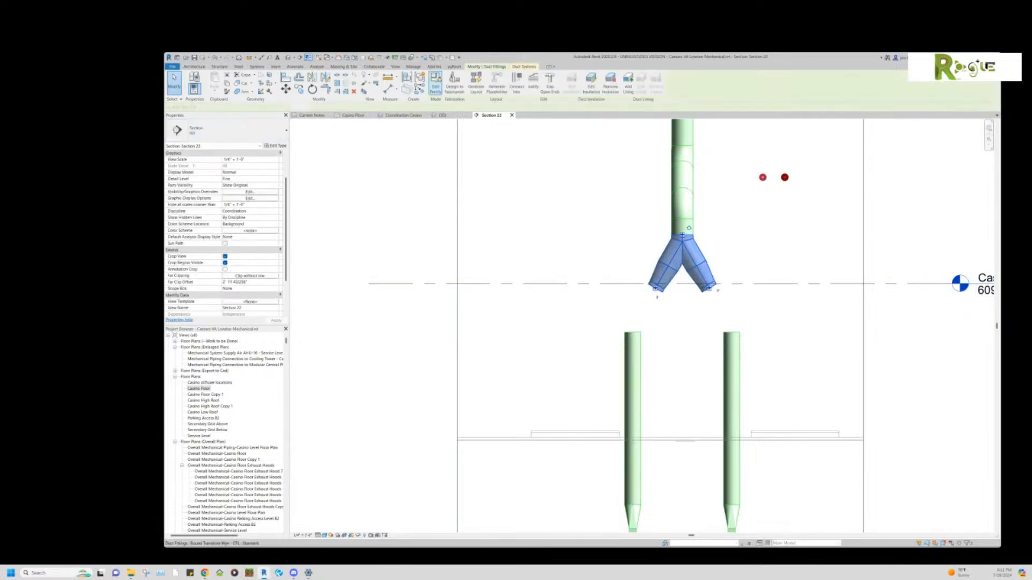
left_click(516, 84)
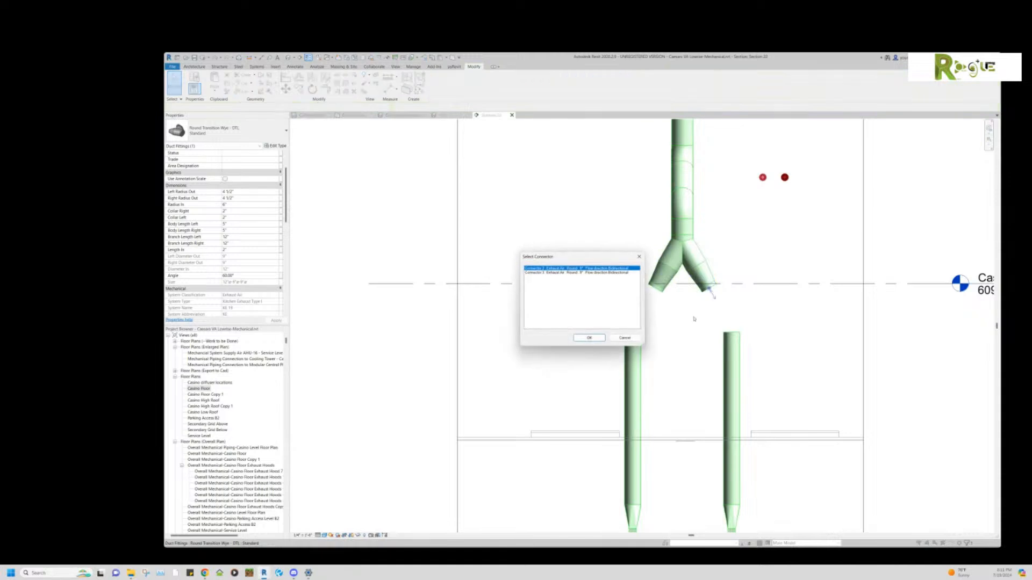
left_click(591, 338)
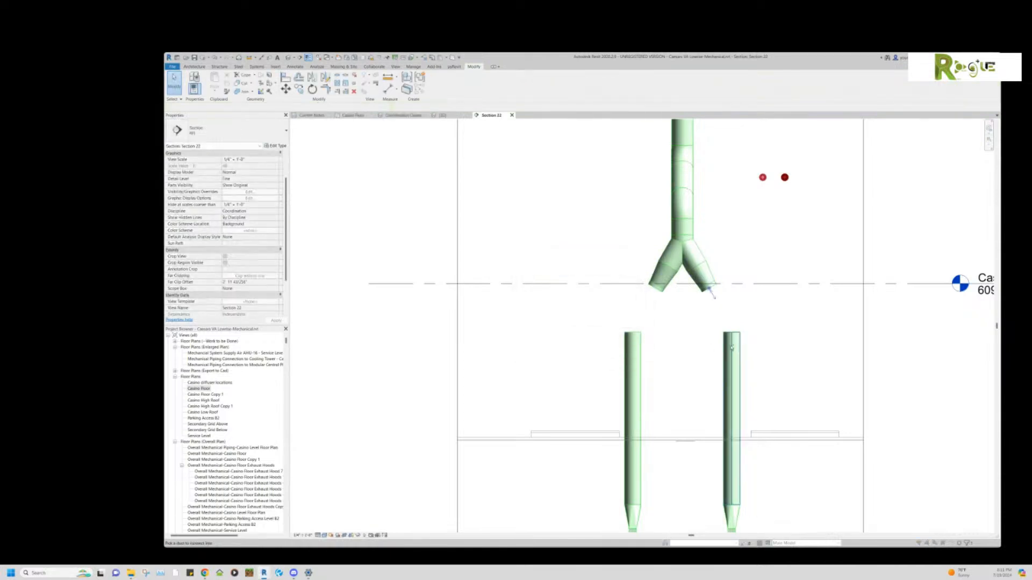
key("Escape")
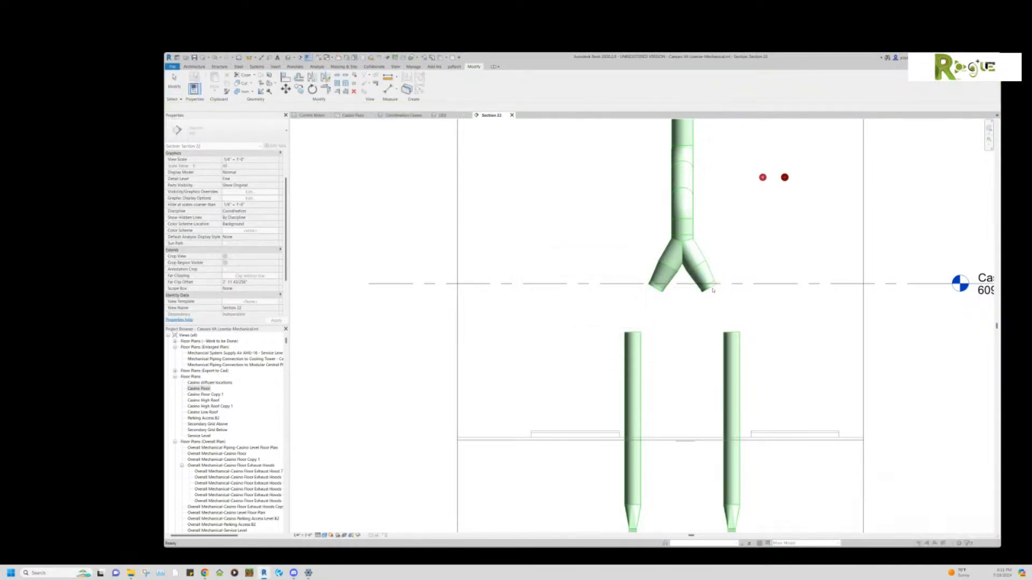
Draw a round duct from the wye's right outlet at 60° down to the top of the right vertical duct.
left_click(711, 289)
left_click(710, 288)
right_click(709, 289)
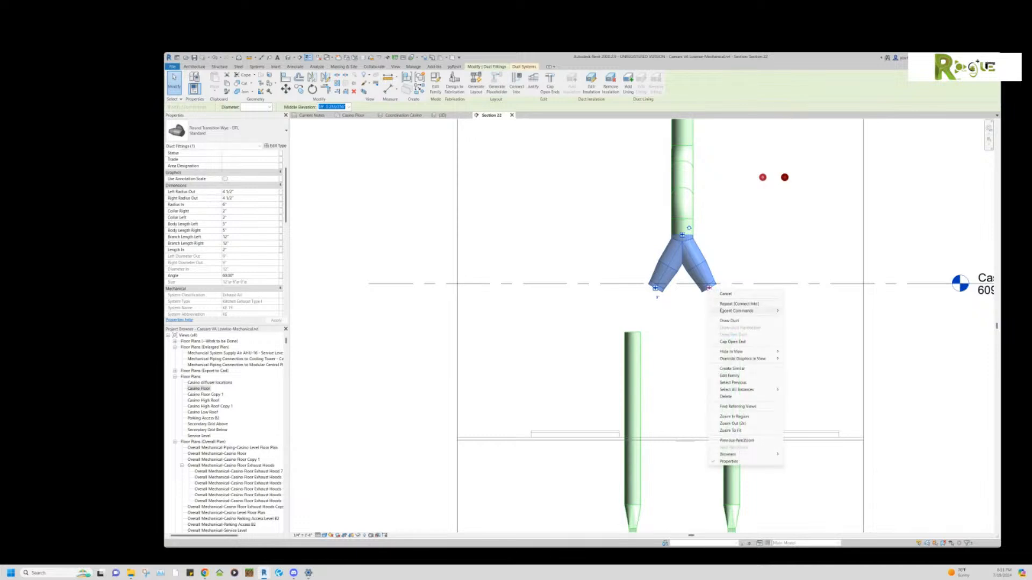
left_click(721, 320)
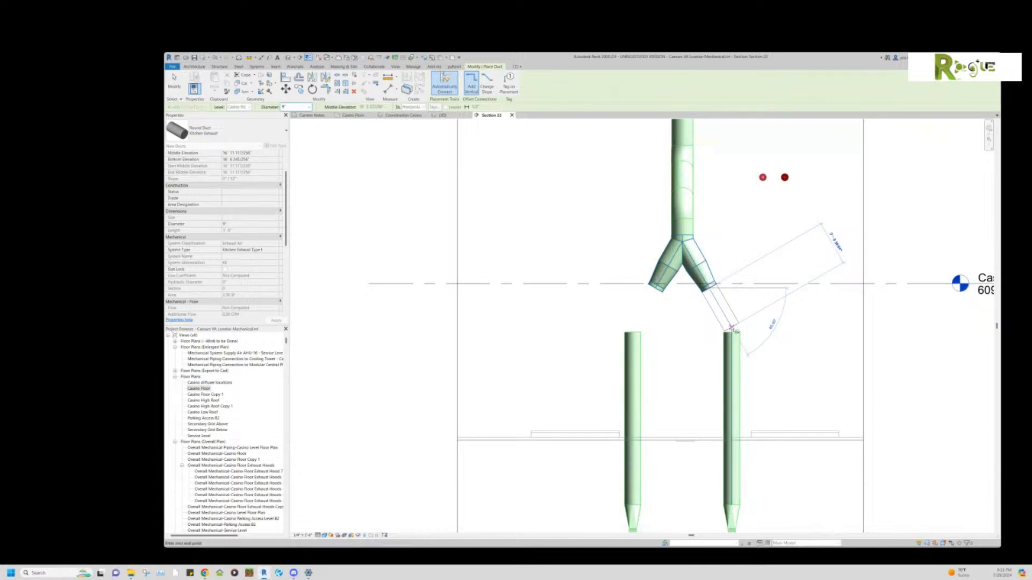
left_click(731, 333)
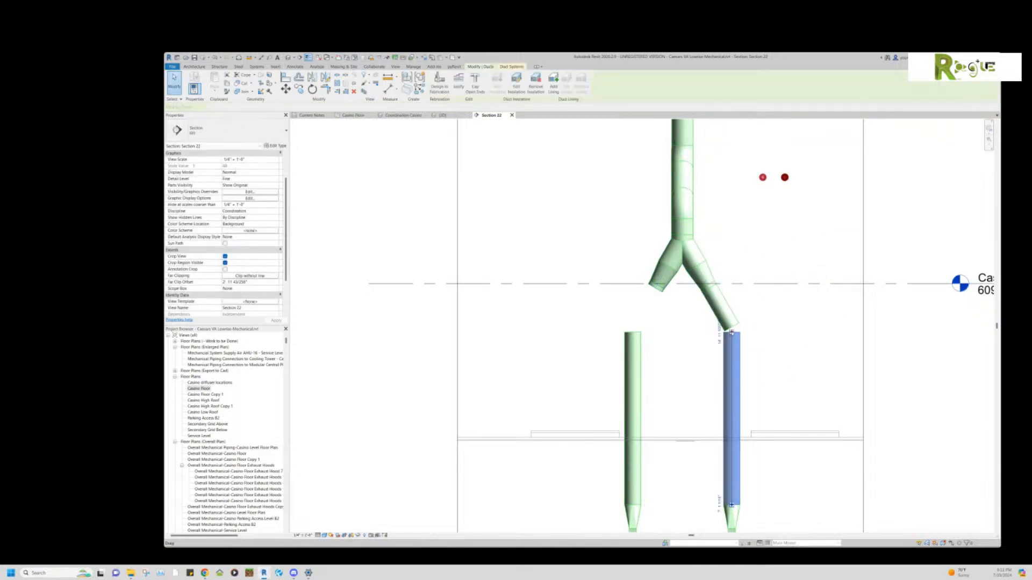
Join the right vertical duct's upper end to the end of the new sloped duct with an elbow.
left_click(731, 330)
left_click_drag(731, 327, 731, 328)
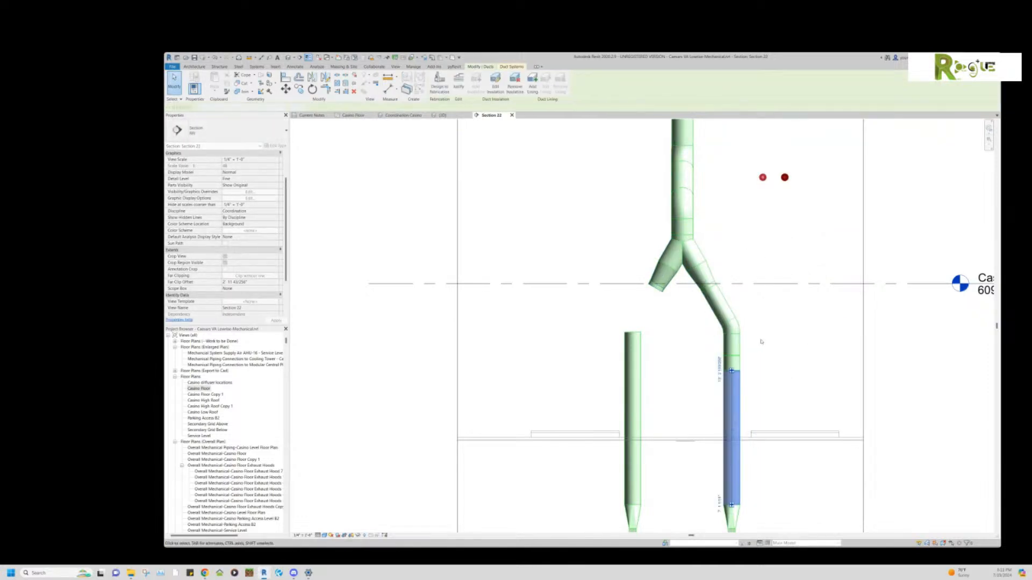
left_click(768, 339)
scroll(720, 317, "down", 2)
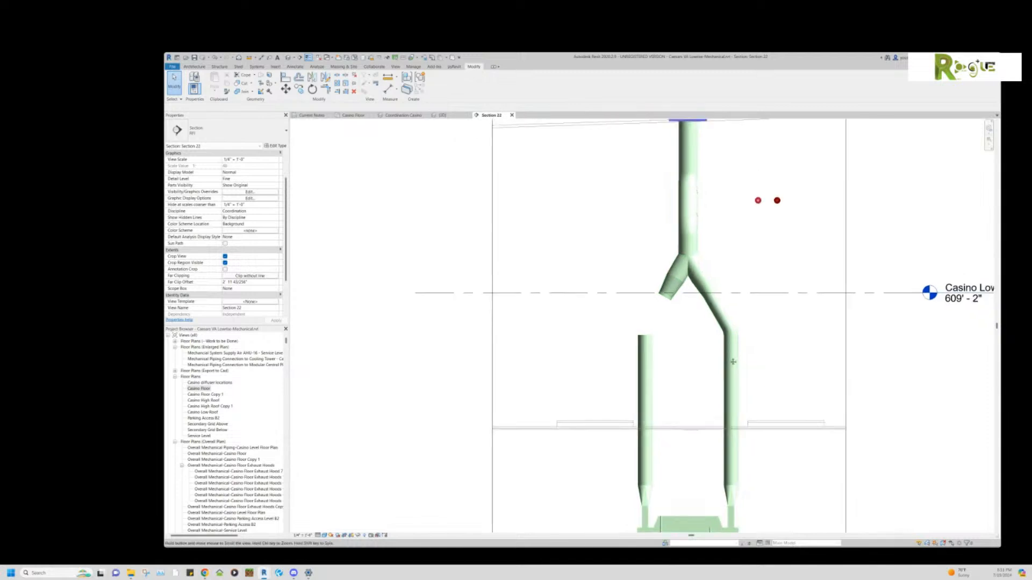
Examine the alignment of the wye with the vertical exhaust ducts from several sides in the Coordination Casino 3D view.
left_click(441, 115)
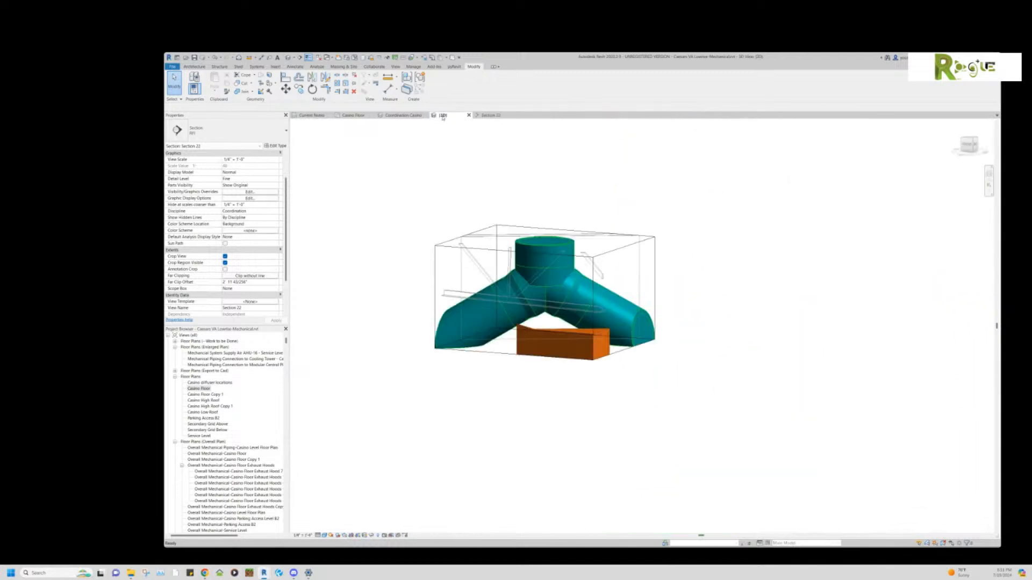
left_click(403, 115)
middle_click_drag(696, 338, 776, 237, "shift")
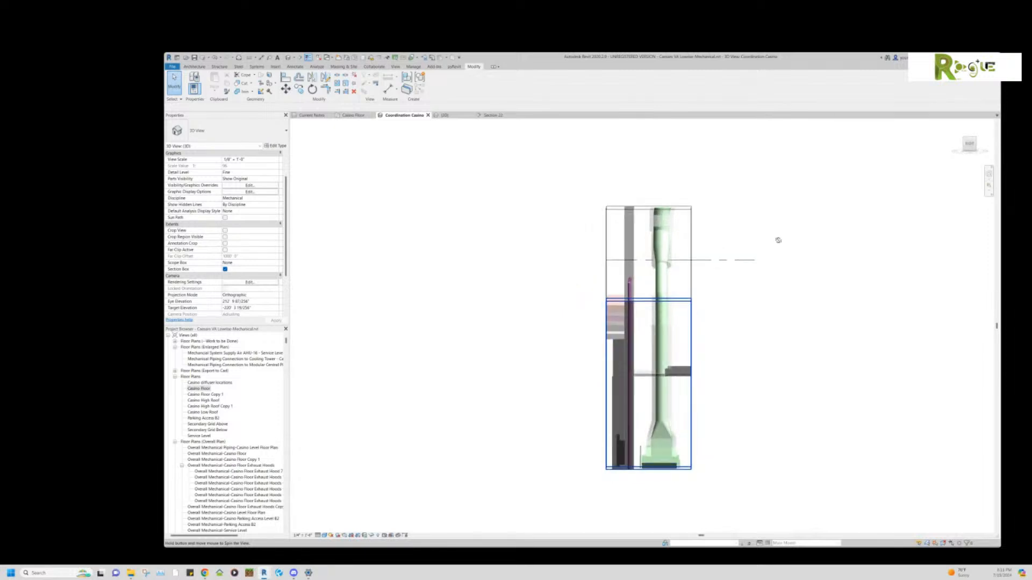
scroll(672, 306, "up", 5)
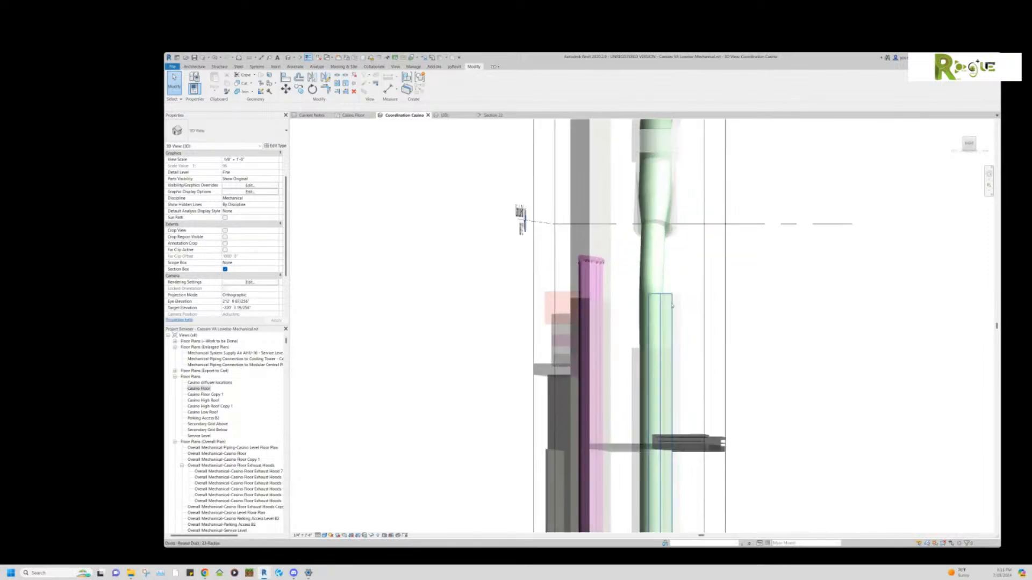
left_click(665, 334)
middle_click_drag(665, 335, 615, 319, "shift")
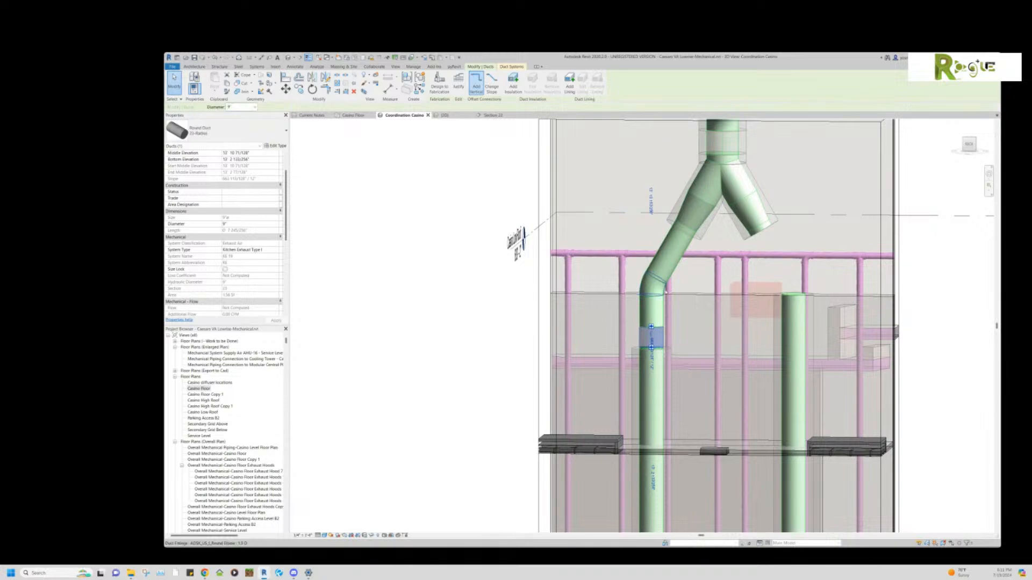
middle_click_drag(665, 293, 806, 368, "shift")
left_click(799, 354)
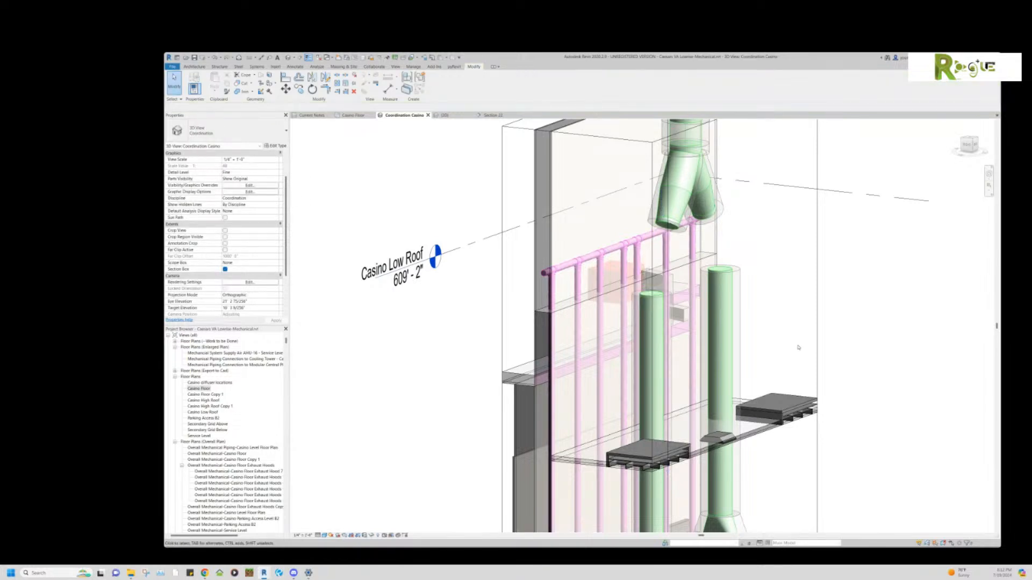
scroll(800, 355, "down", 3)
middle_click_drag(822, 339, 891, 295, "shift")
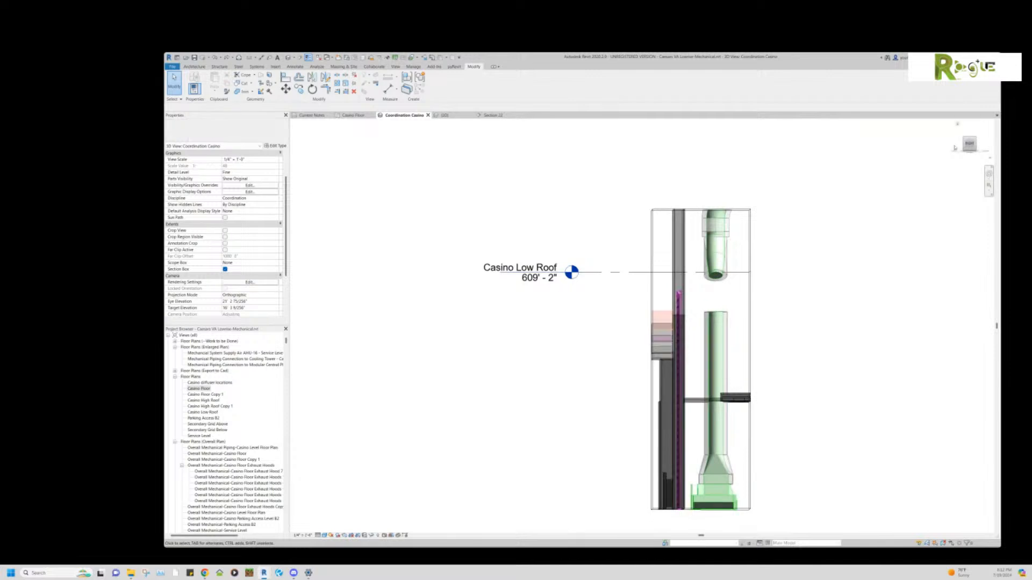
left_click(969, 144)
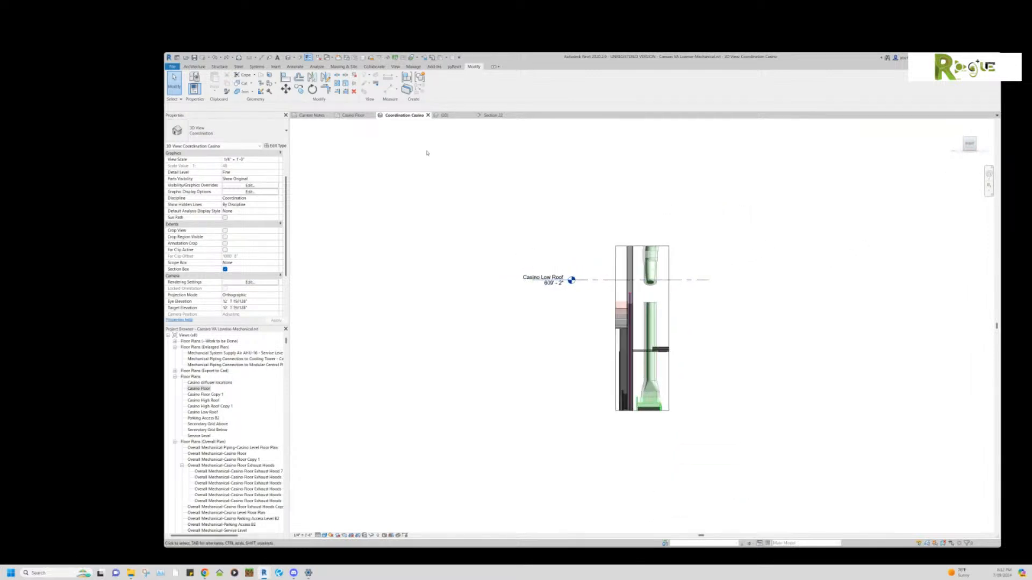
Open the Casino Floor plan and start an aligned dimension near the kitchen exhaust hood.
left_click(347, 115)
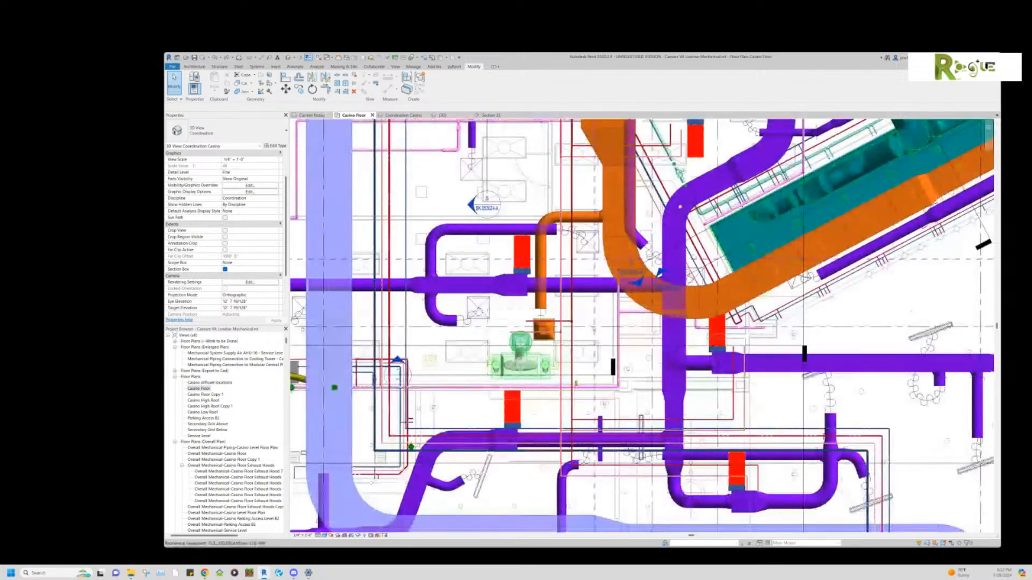
scroll(520, 383, "up", 4)
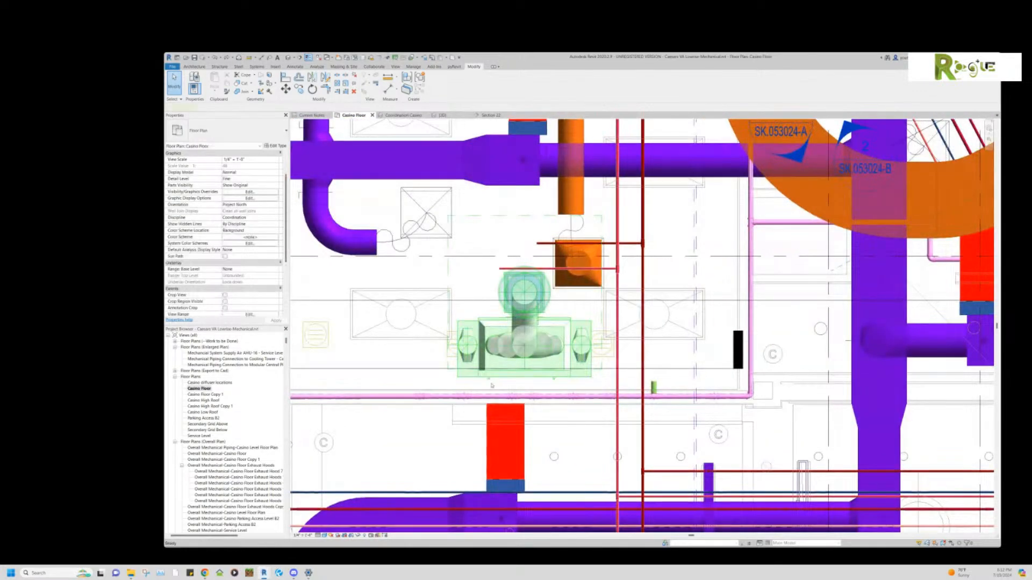
key("d")
key("i")
middle_click_drag(443, 380, 734, 307)
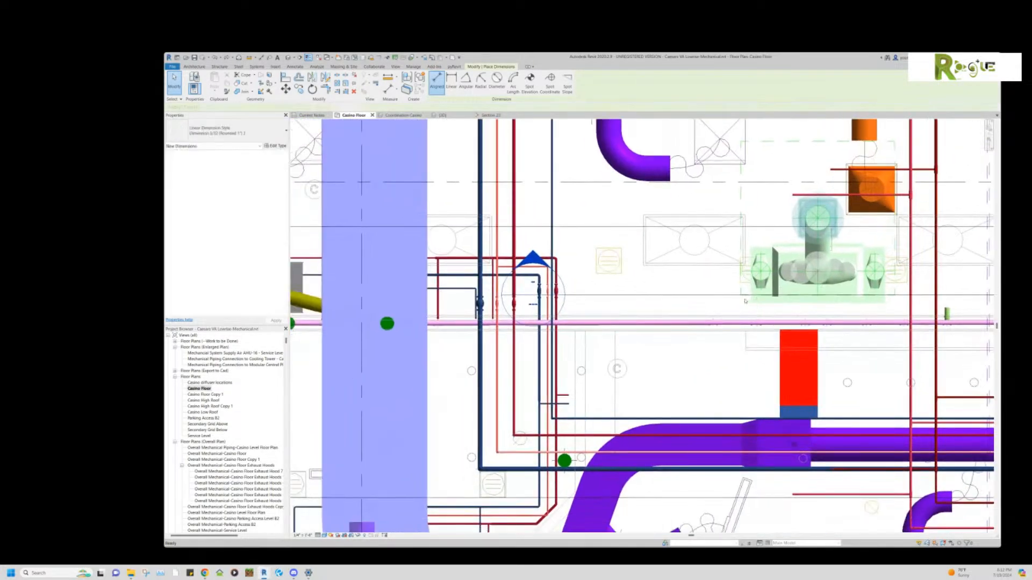
scroll(736, 306, "down", 2)
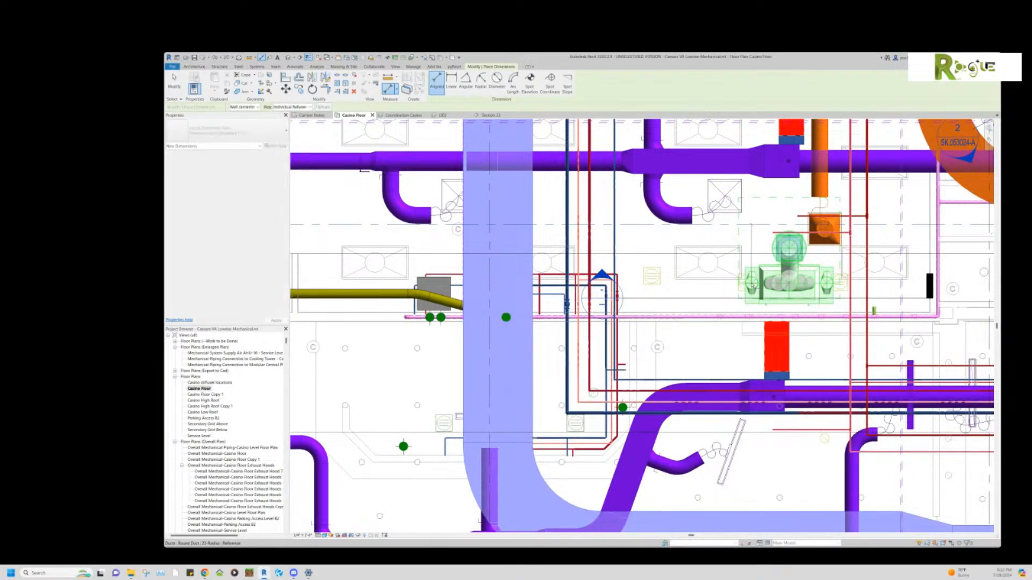
scroll(753, 284, "up", 5)
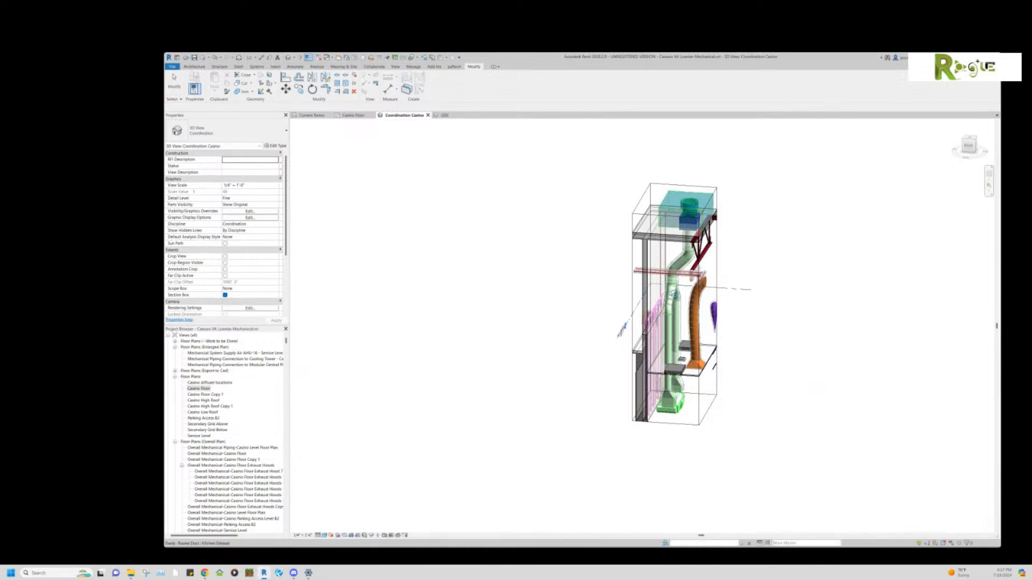
Examine the connected wye ducts in the Coordination Casino 3D view, and the surrounding ductwork in the Casino Floor plan.
middle_click_drag(665, 289, 485, 295, "shift")
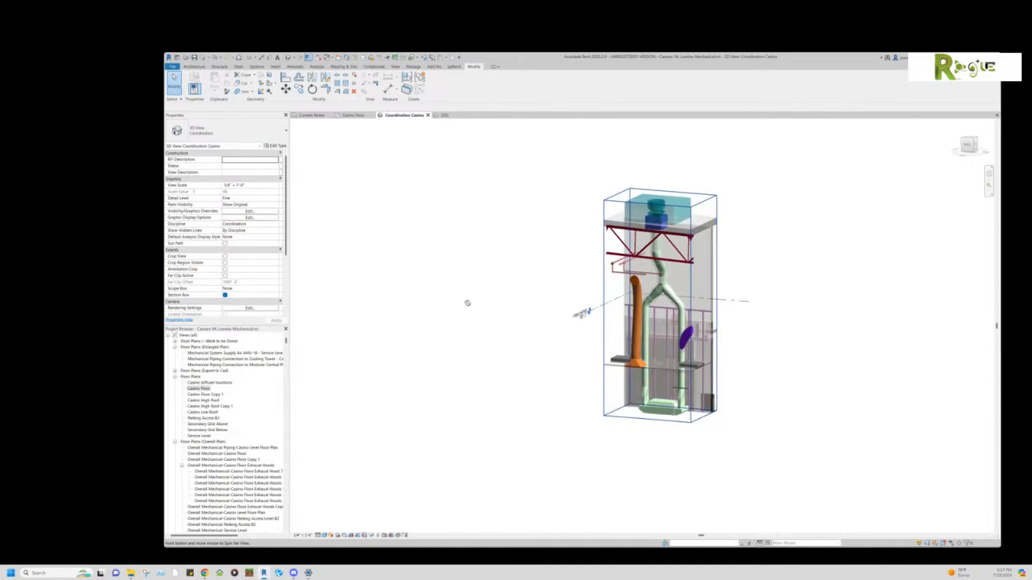
scroll(668, 359, "up", 8)
scroll(668, 359, "down", 6)
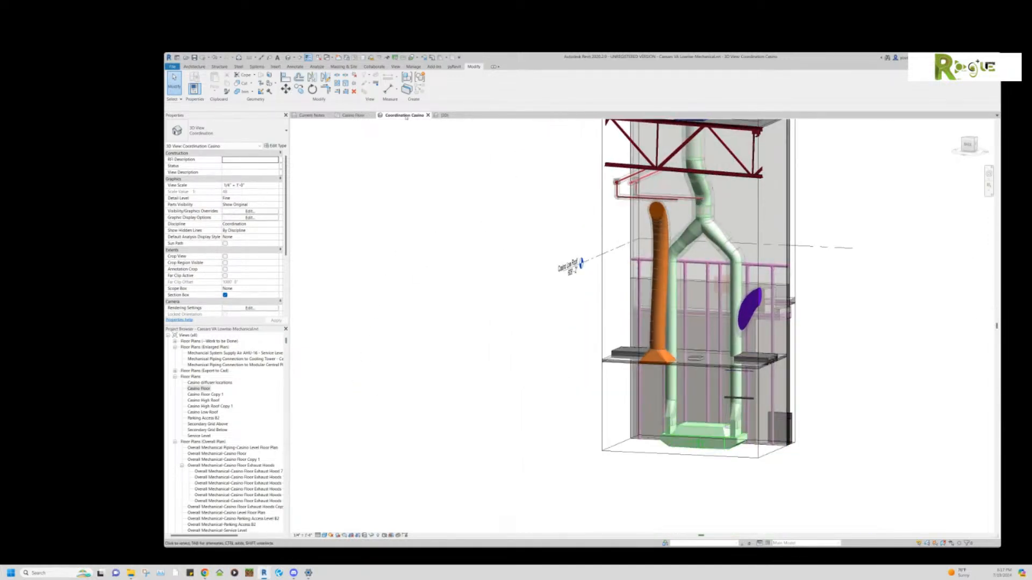
left_click(353, 115)
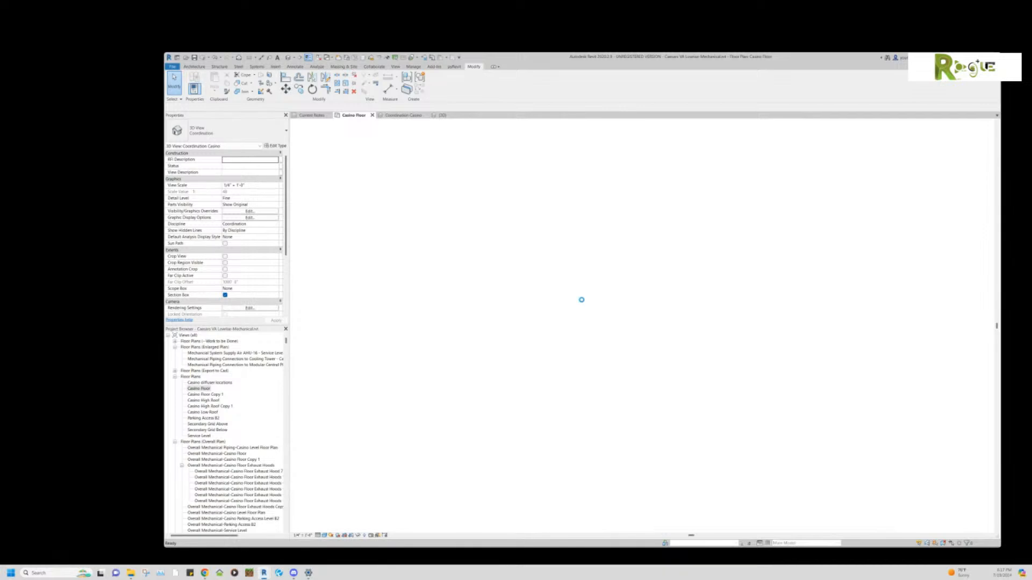
scroll(713, 344, "down", 5)
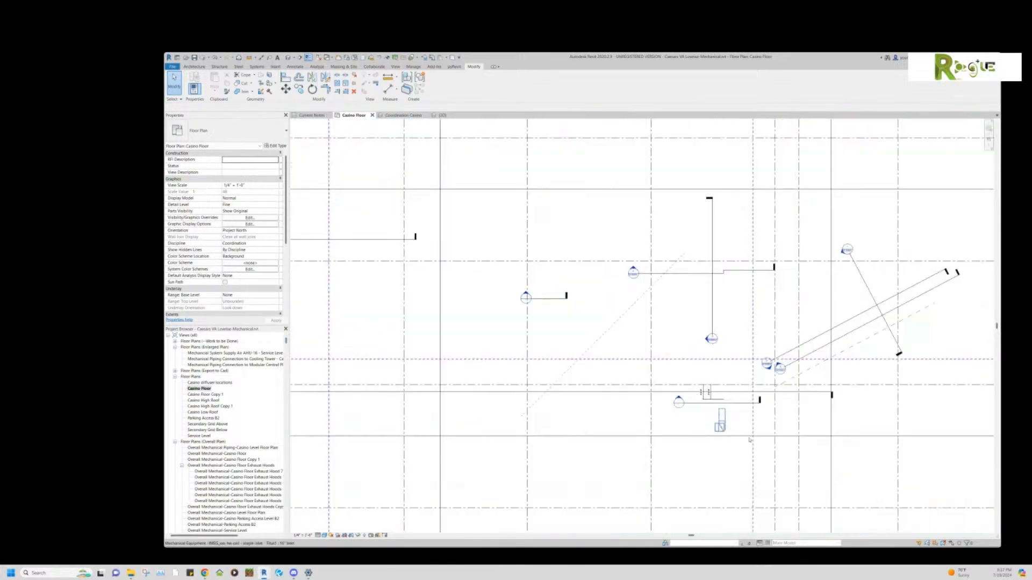
middle_click_drag(602, 189, 775, 532)
middle_click_drag(622, 186, 648, 396)
scroll(669, 321, "up", 3)
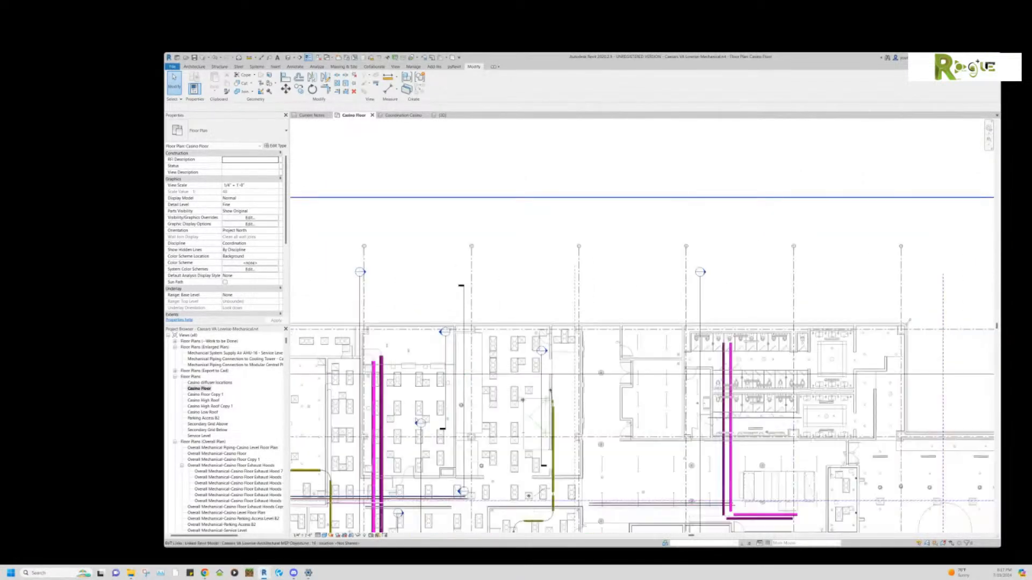
scroll(475, 395, "up", 4)
middle_click_drag(490, 414, 675, 215)
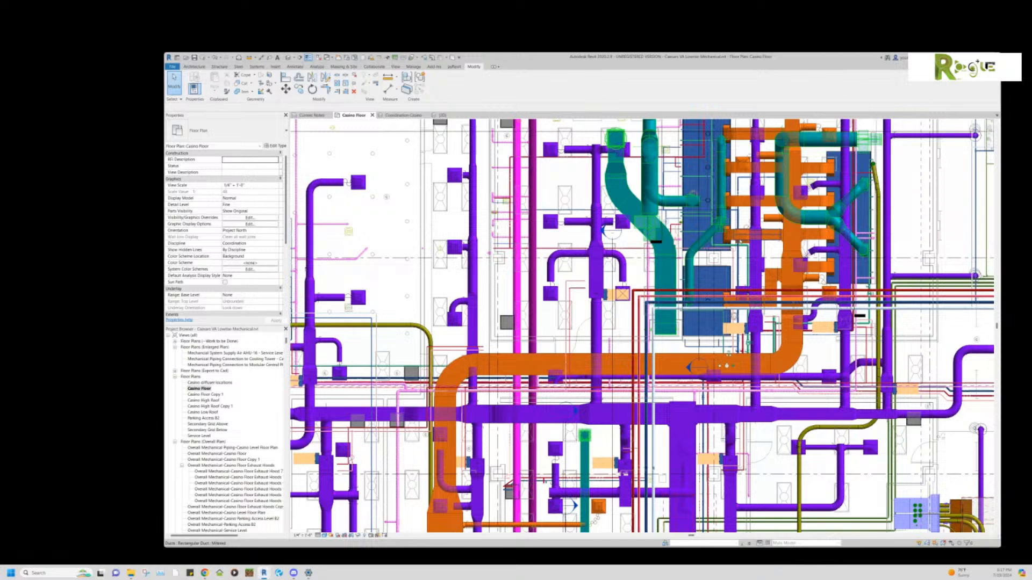
middle_click_drag(727, 258, 646, 360)
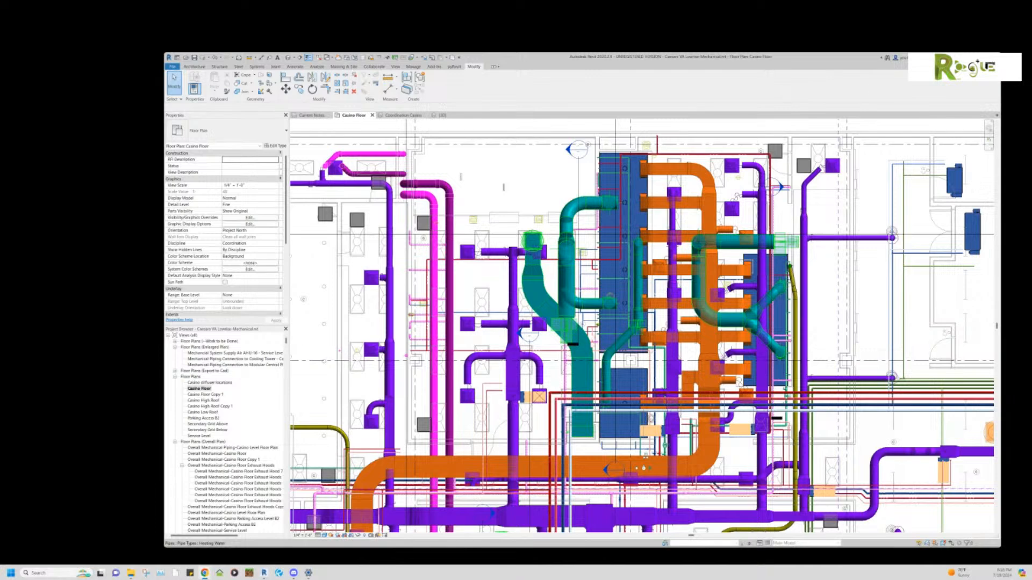
Switch to Google Drive and download Caesars VA Lowrise-Mechanical.rvt from the Revit Files folder, accepting the download without a virus scan.
left_click_drag(1031, 86, 340, 110)
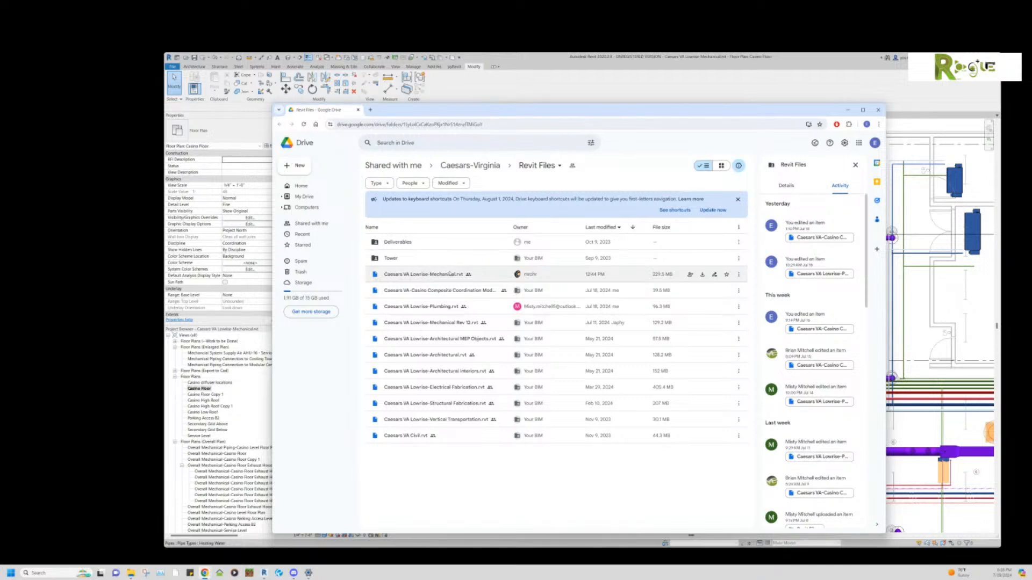
left_click(443, 277)
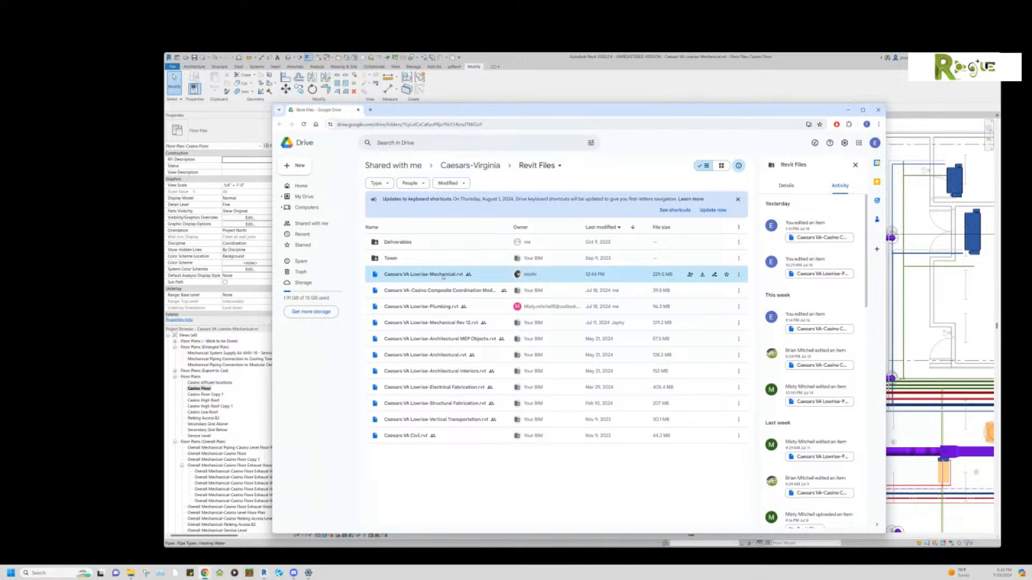
right_click(443, 277)
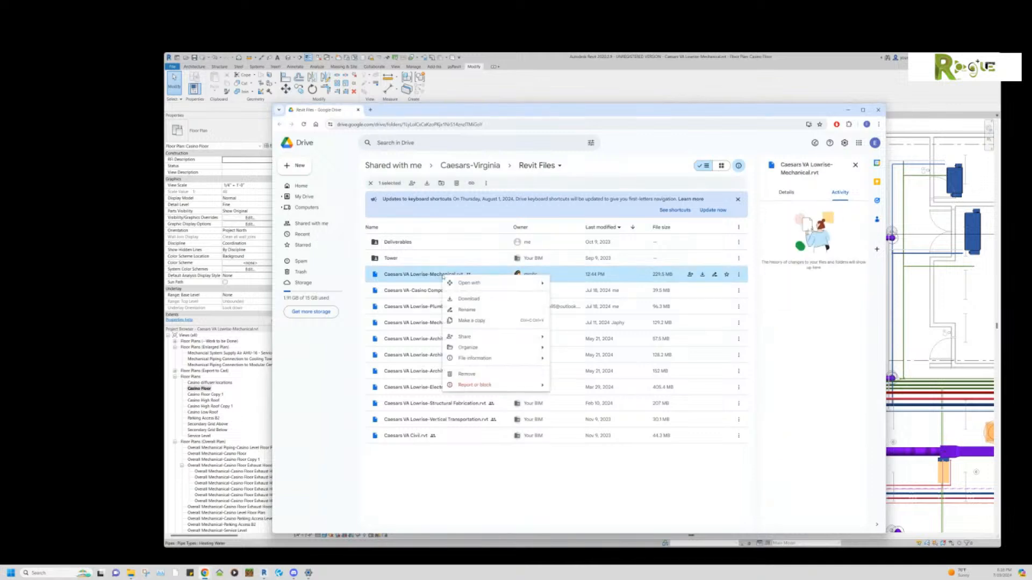
left_click(462, 299)
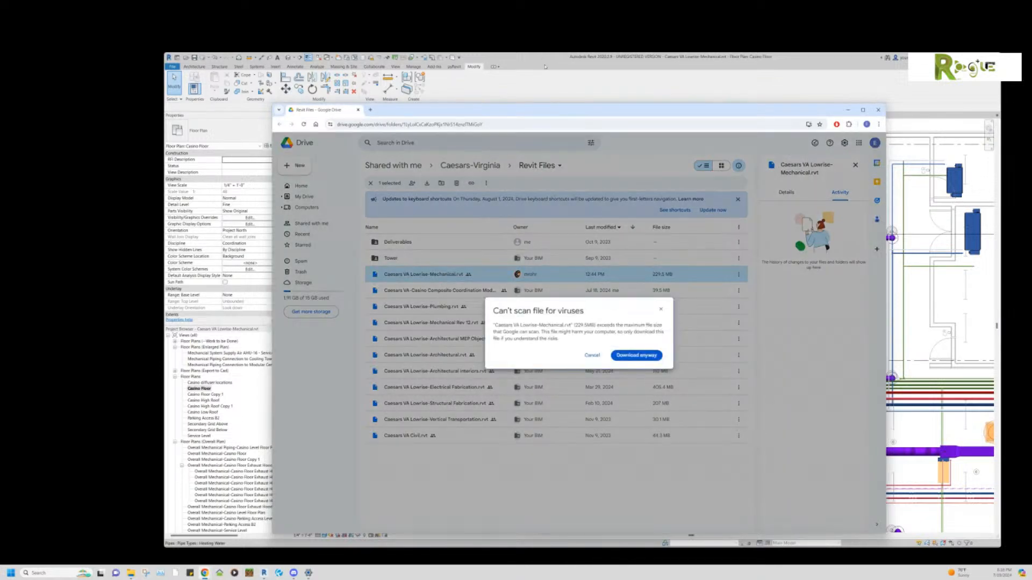
left_click(647, 352)
Return to Revit and save the project as a new file, adding "-old parts" to the end of its name.
left_click(529, 81)
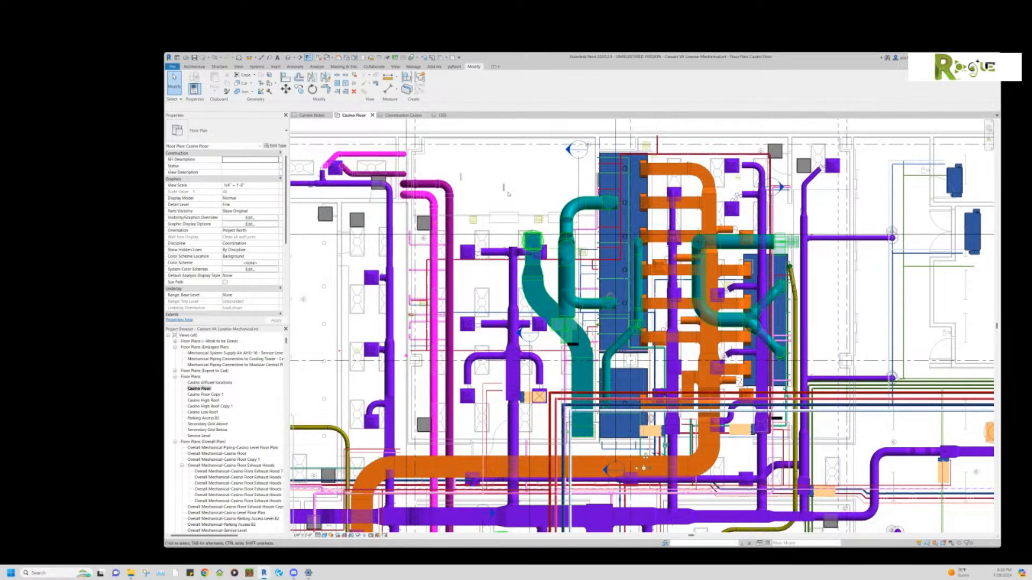
left_click(172, 67)
mouse_move(188, 154)
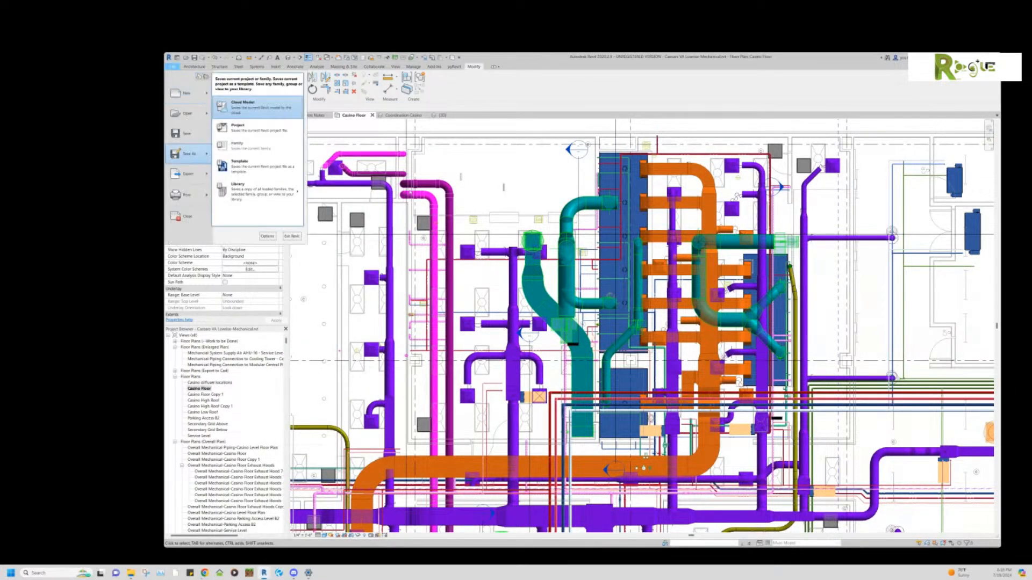
left_click(268, 131)
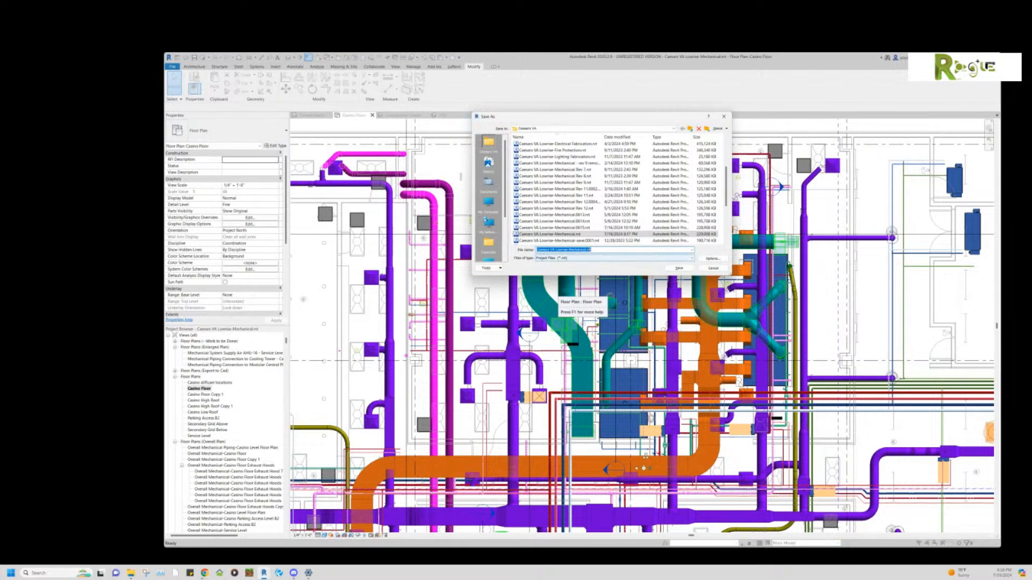
left_click(587, 250)
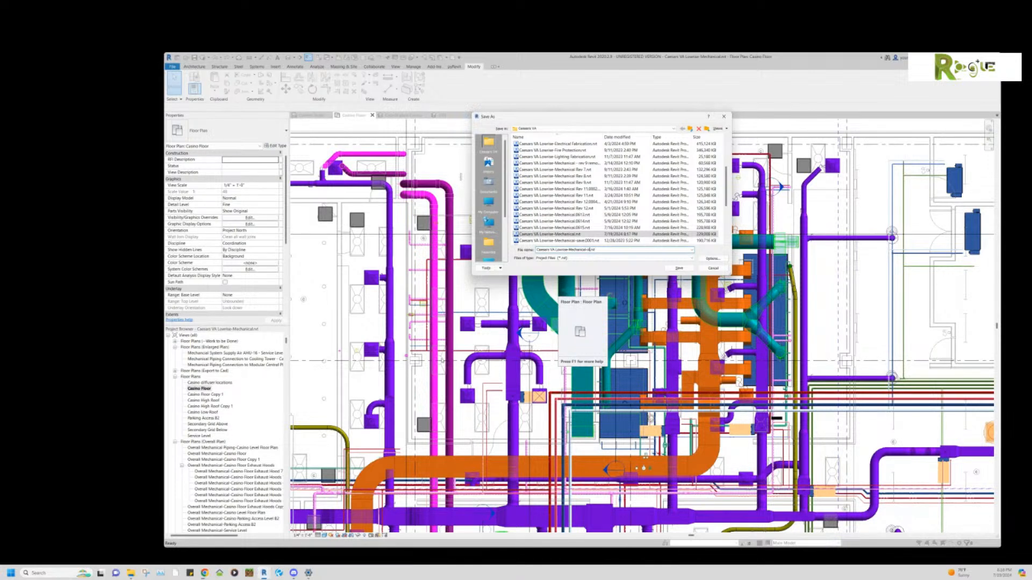
type("-old parts")
key("Return")
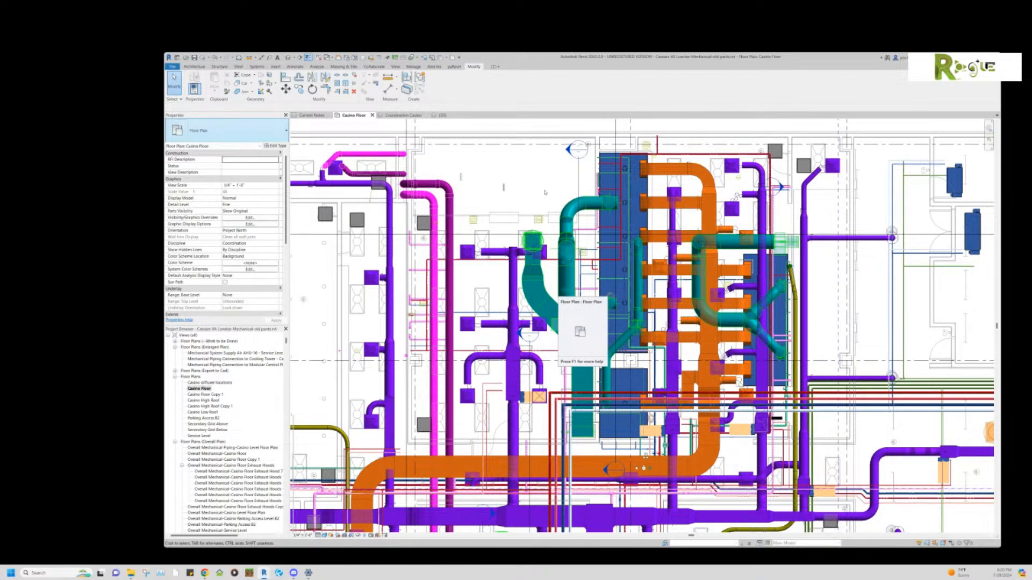
scroll(503, 215, "down", 1)
scroll(538, 236, "up", 1)
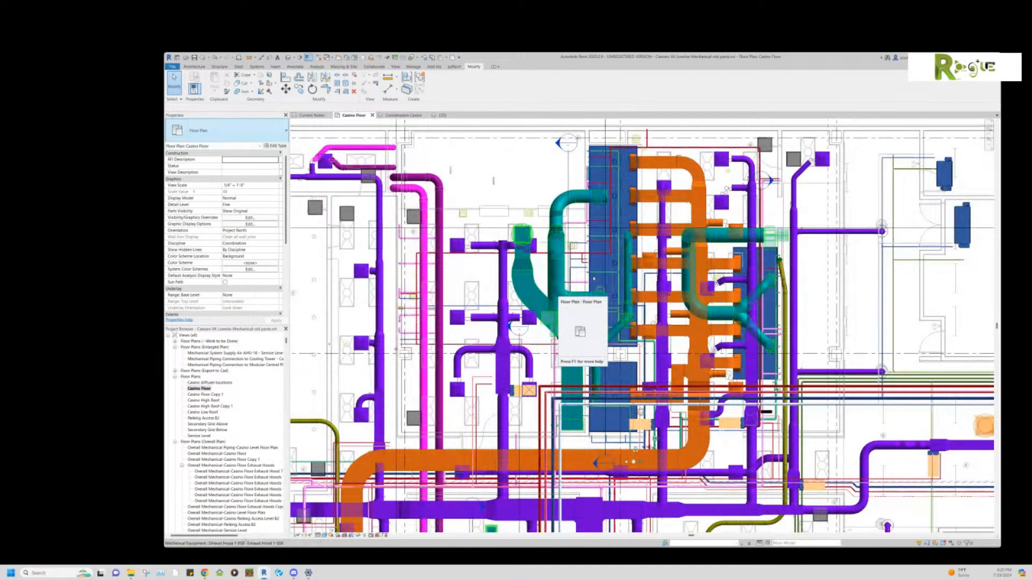
scroll(666, 320, "up", 3)
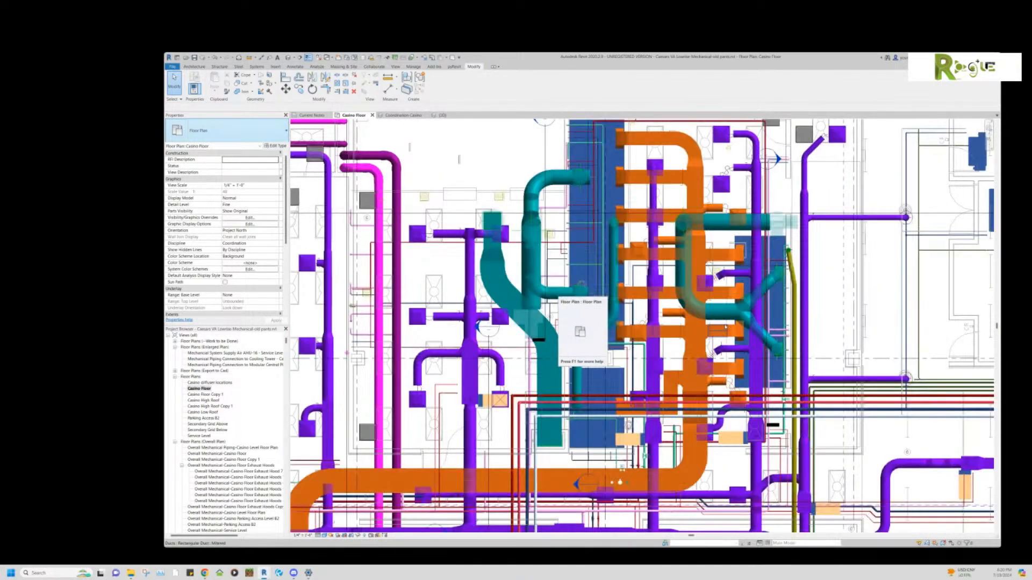
scroll(817, 314, "down", 1)
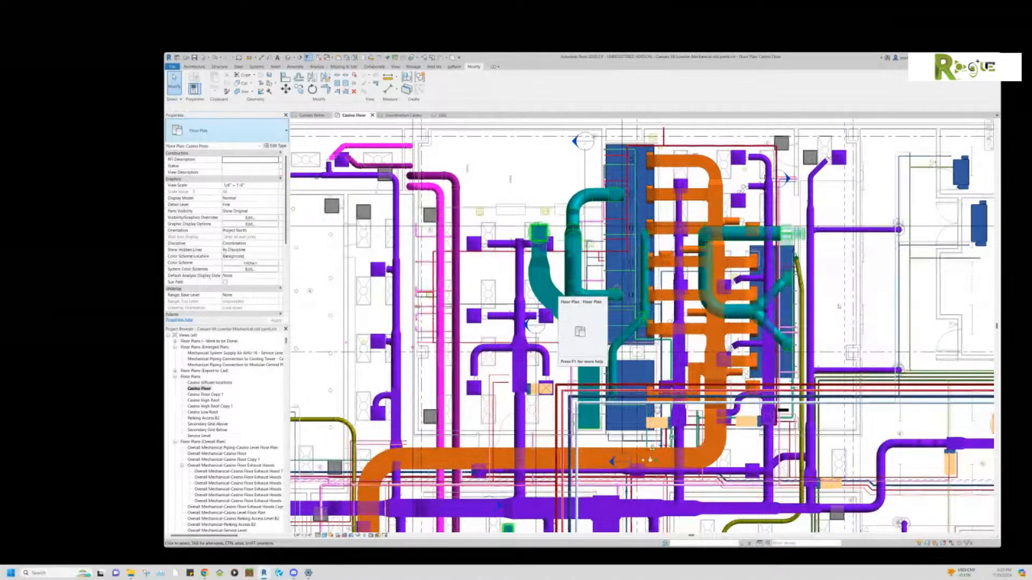
scroll(596, 332, "up", 1)
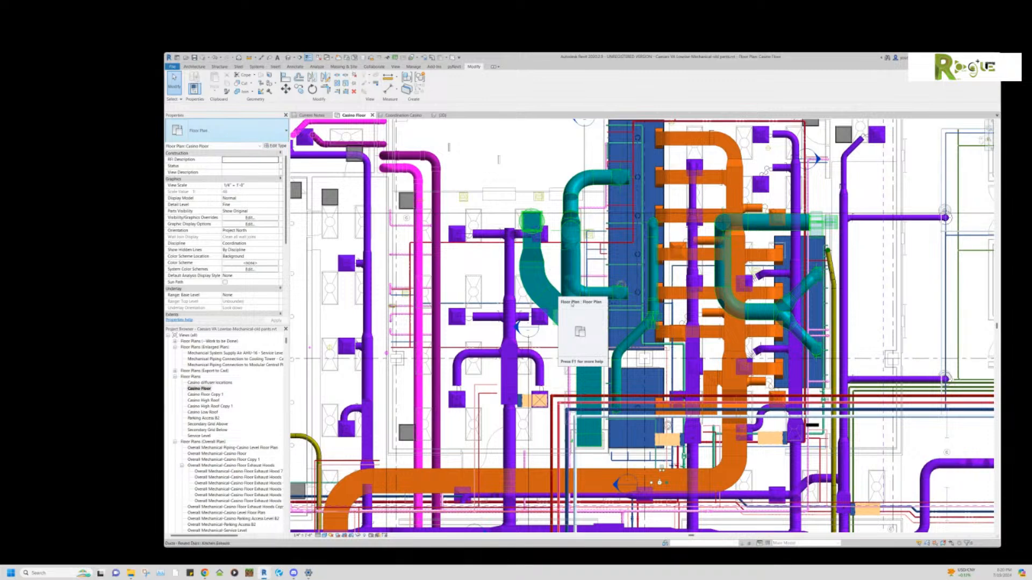
scroll(580, 339, "up", 3)
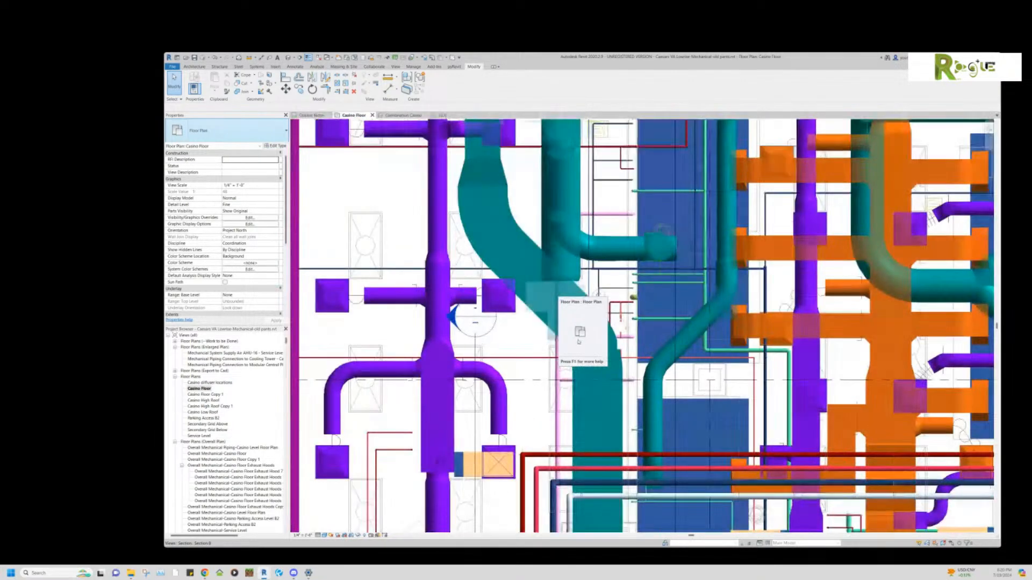
scroll(580, 341, "down", 3)
scroll(578, 342, "up", 2)
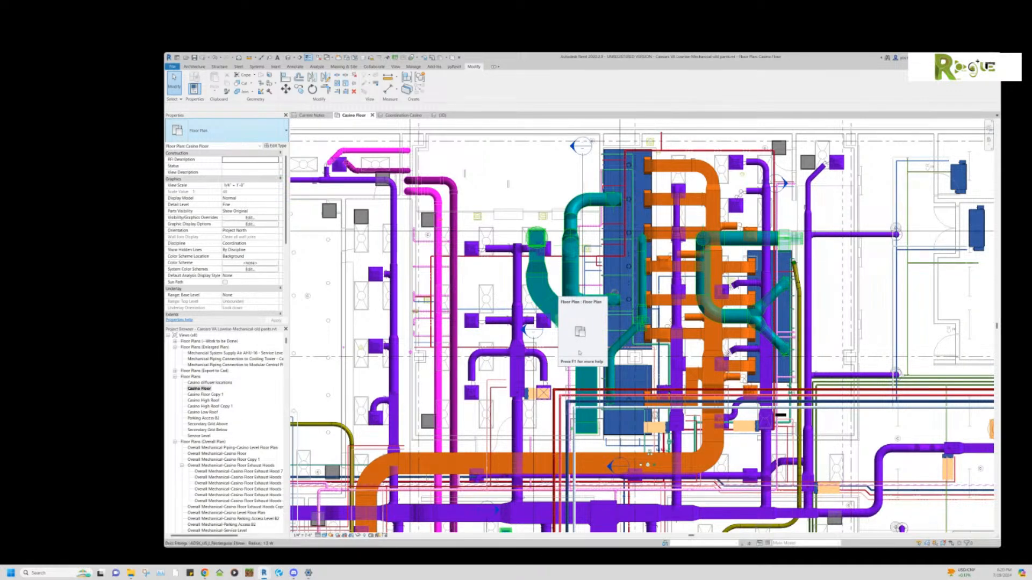
Switch to the Windows Settings window showing the System About page.
left_click(309, 573)
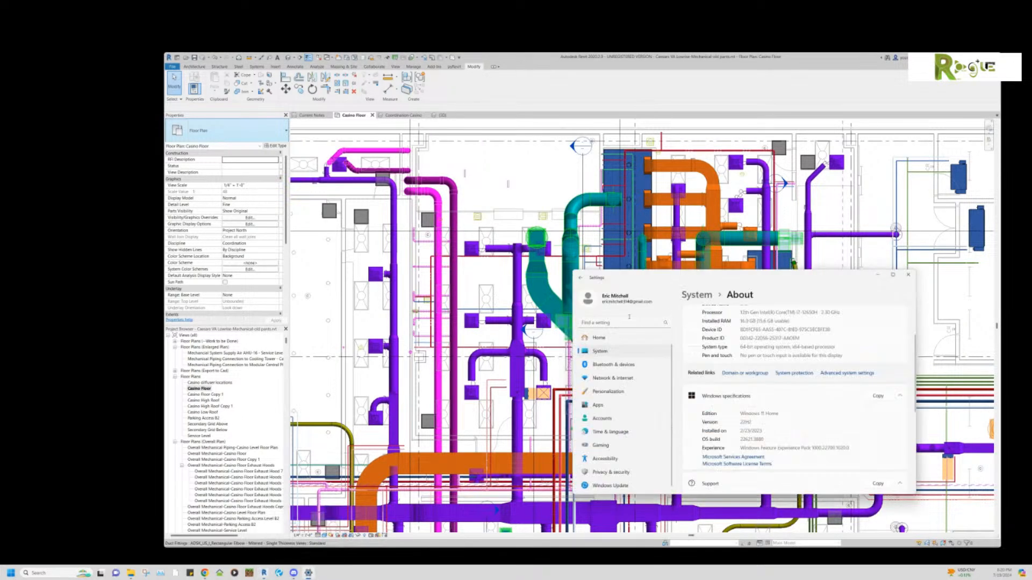
Close the Settings window and the Casino Floor, Coordination Casino and default 3D views of the old-parts project.
left_click(908, 275)
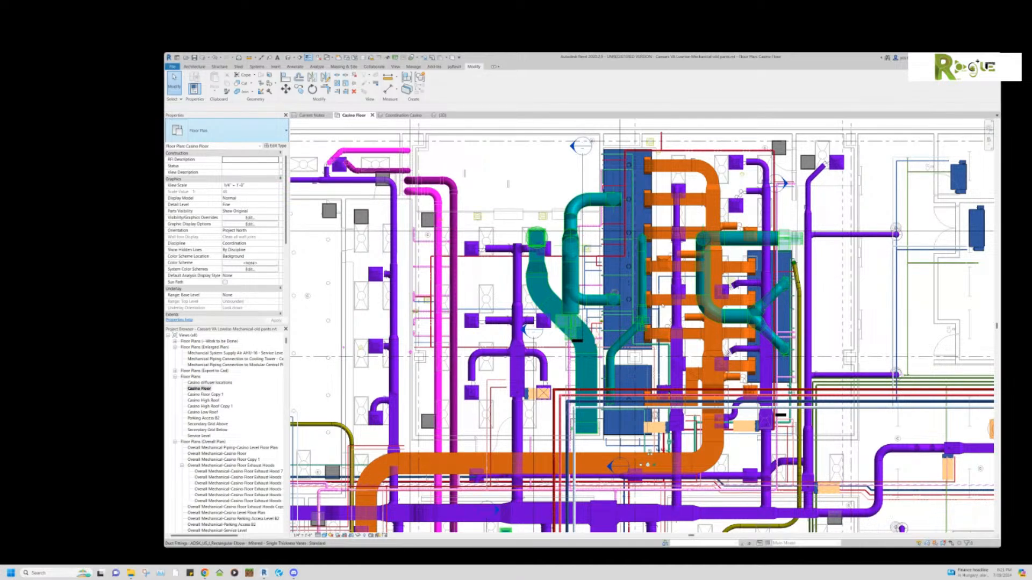
left_click(372, 115)
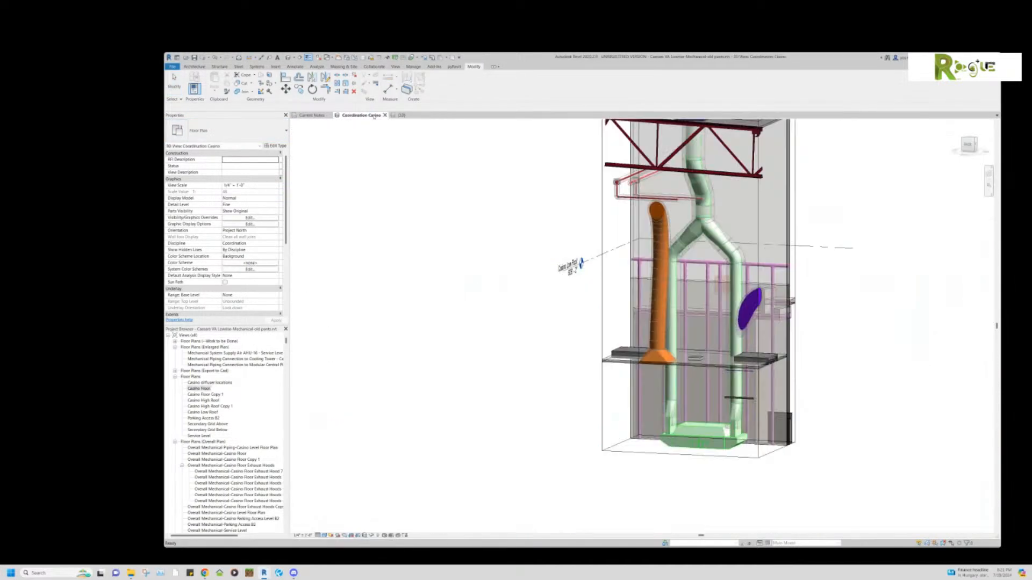
left_click(385, 115)
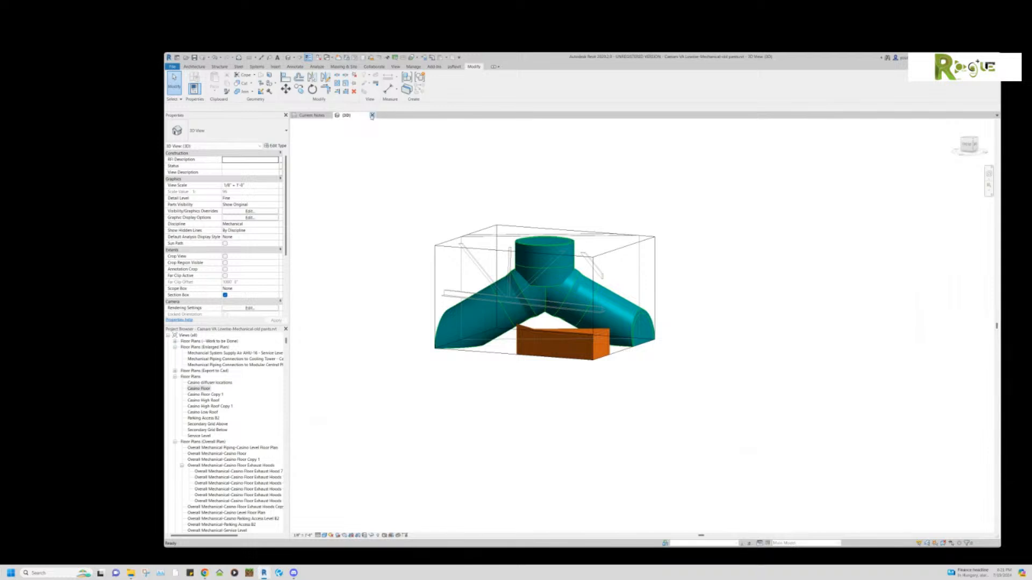
left_click(372, 115)
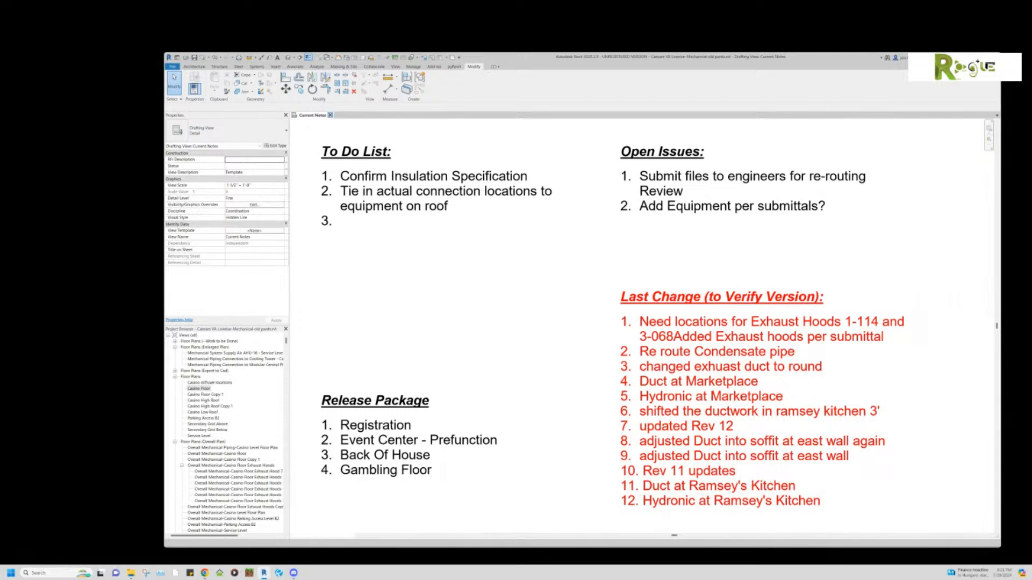
Switch to File Explorer and transfer Caesars VA Lowrise-Mechanical.rvt from Downloads to the Caesars VA folder, using a second window.
left_click(130, 573)
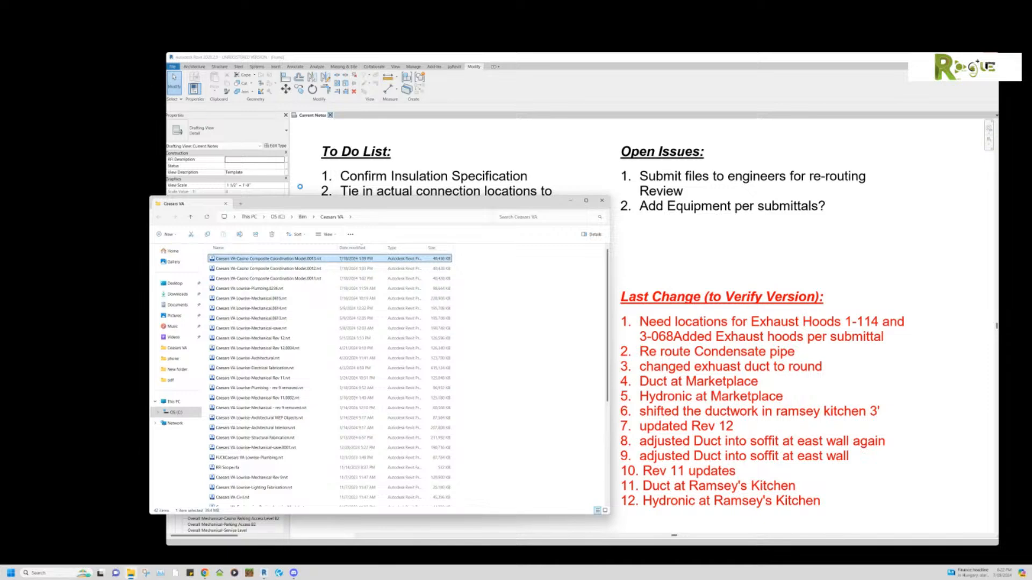
left_click_drag(322, 204, 0, 186)
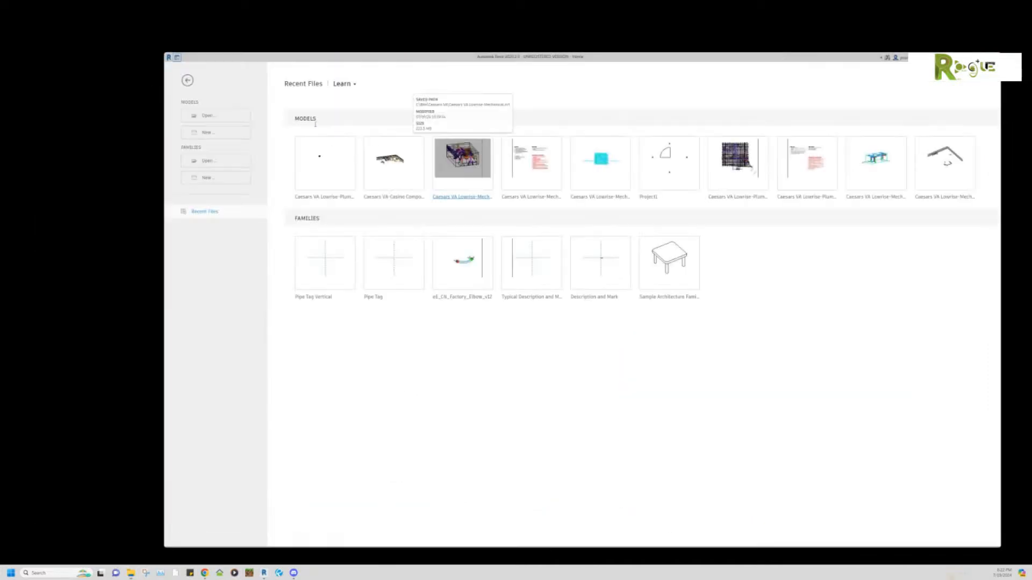
key("super+e")
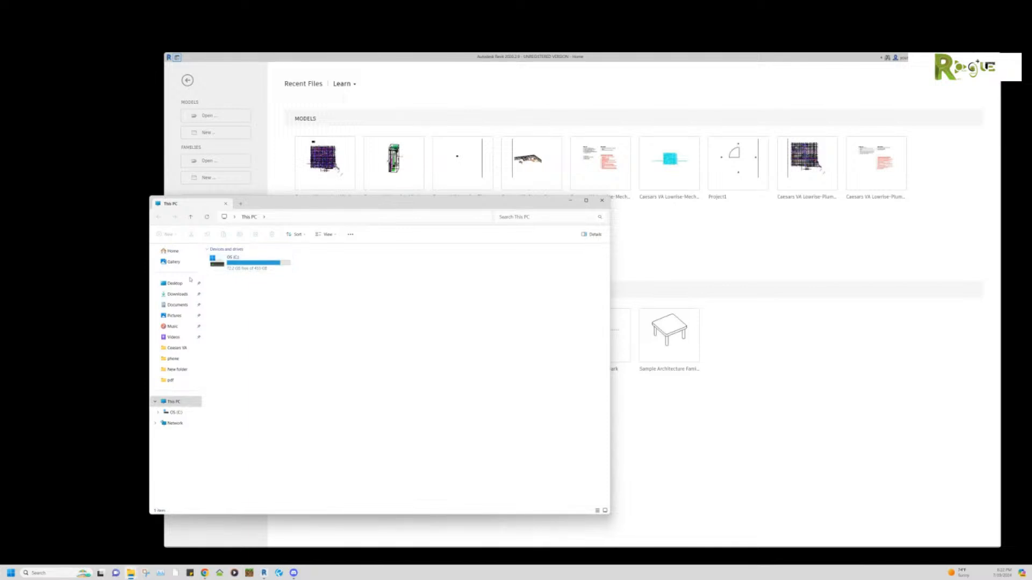
left_click(177, 295)
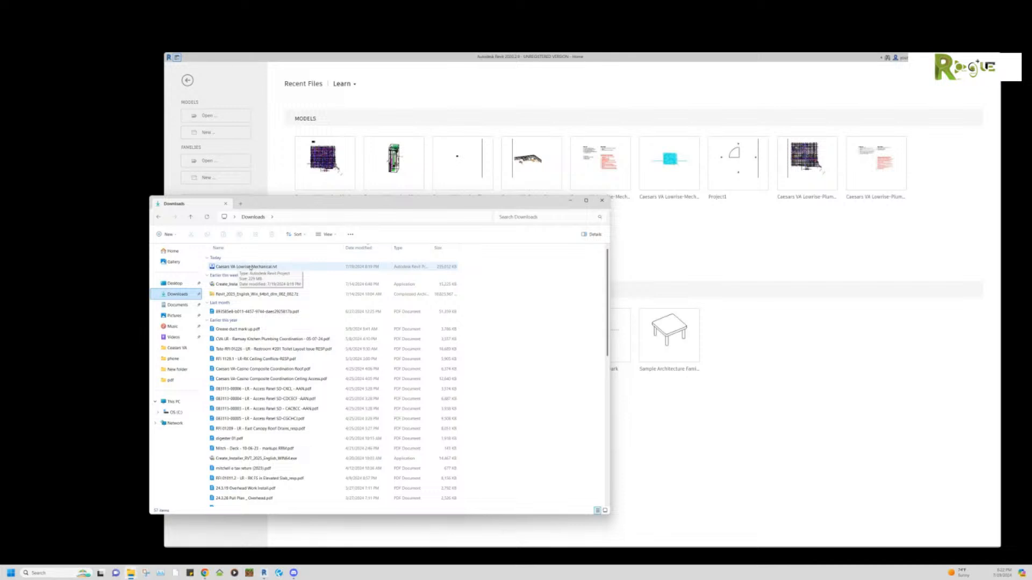
left_click(250, 267)
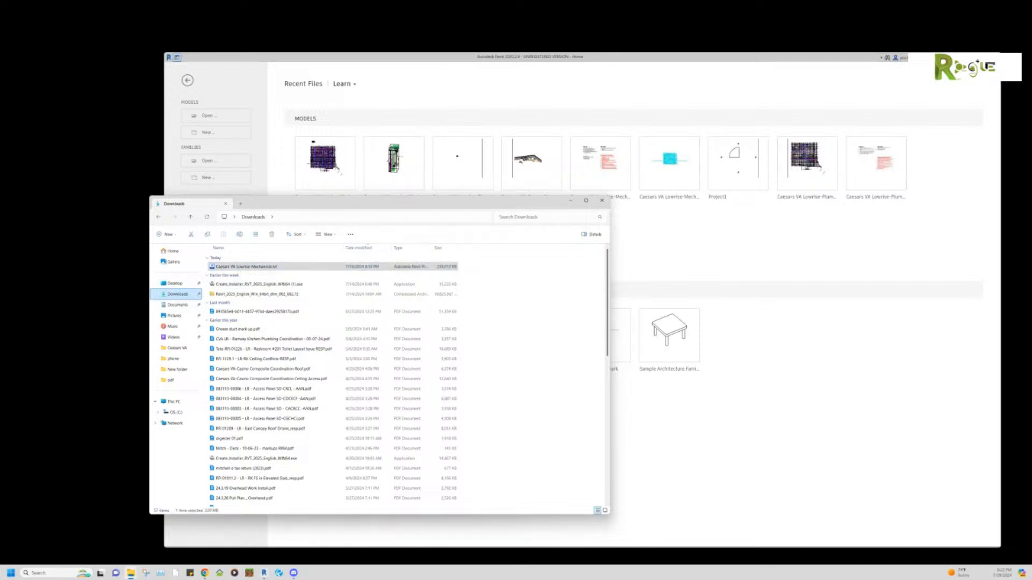
mouse_move(251, 267)
left_mouse_down()
mouse_move(237, 215)
mouse_move(265, 268)
left_mouse_up()
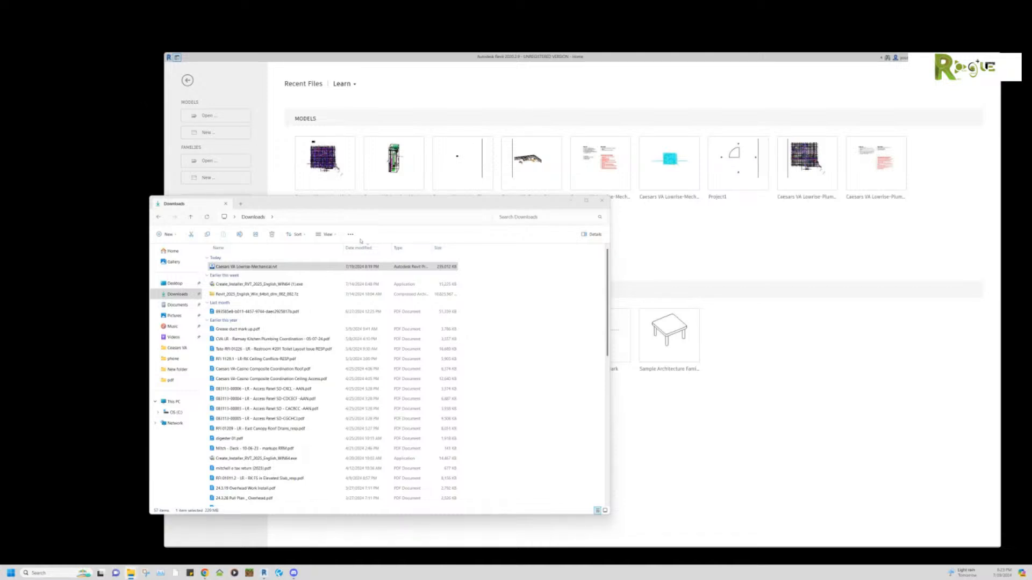
left_click(278, 266)
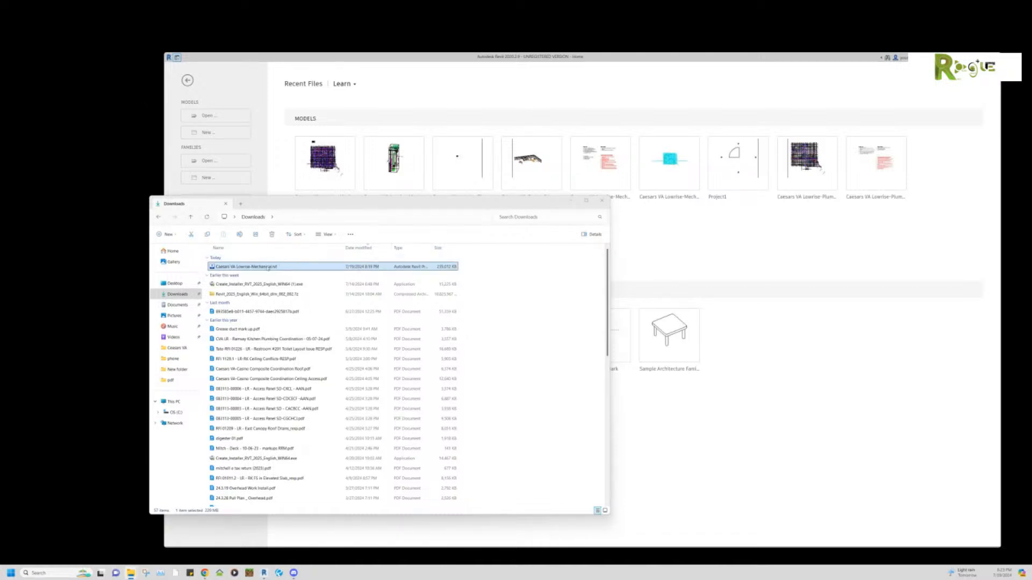
left_click_drag(268, 268, 1, 387)
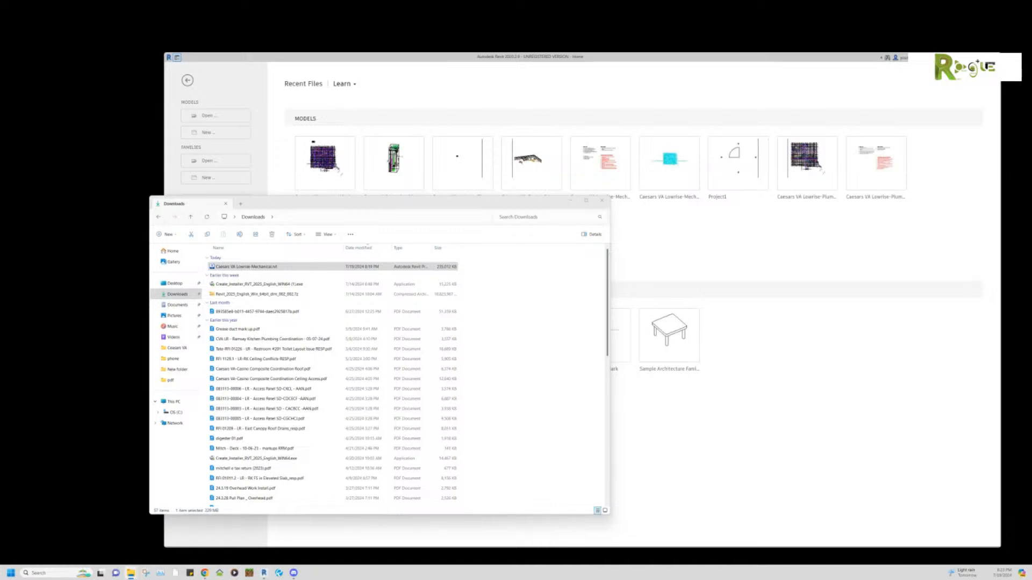
Return to Revit and open Caesars VA Lowrise-Mechanical.rvt from the Caesars VA folder.
left_click(464, 92)
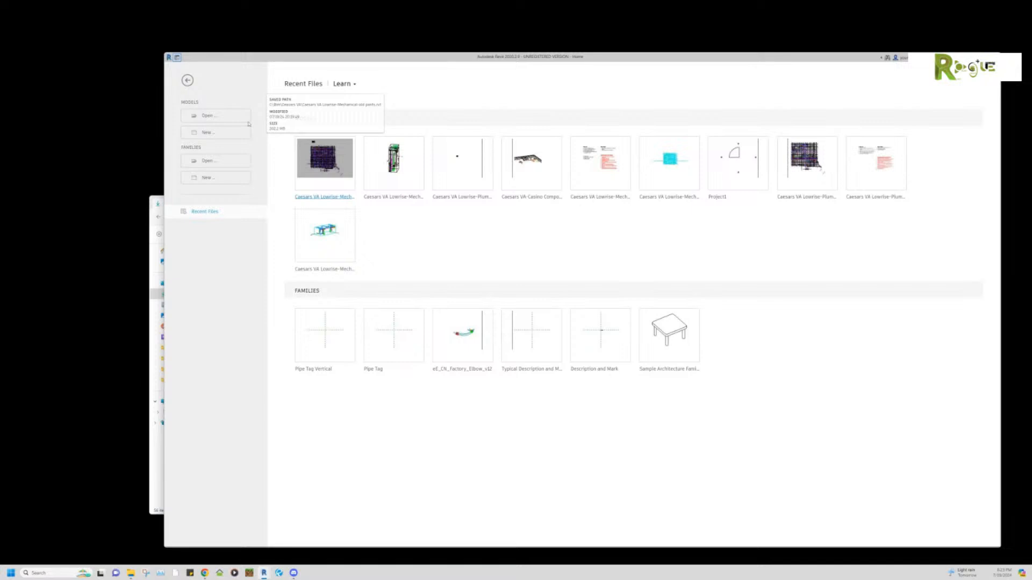
left_click(207, 116)
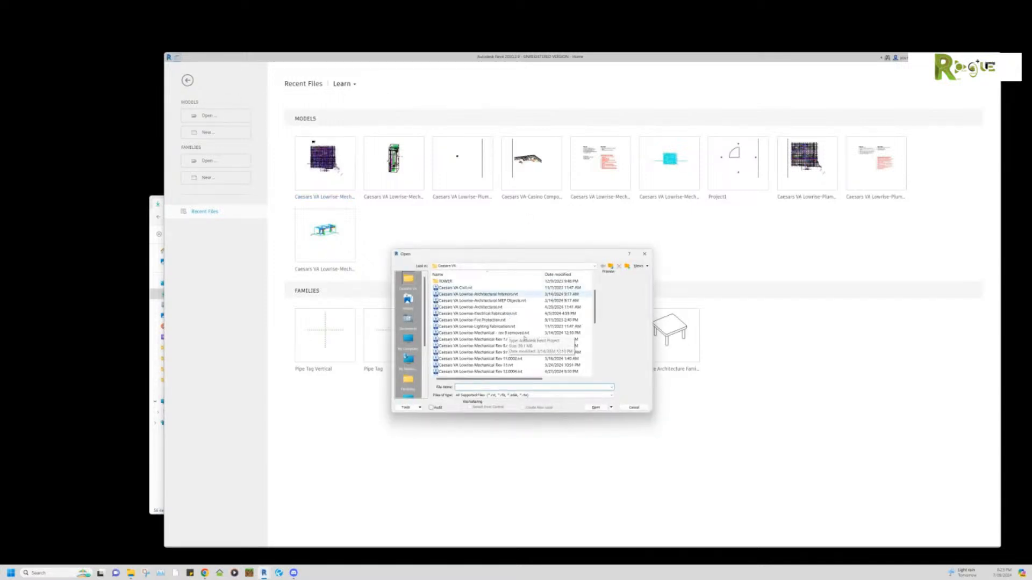
scroll(524, 338, "down", 4)
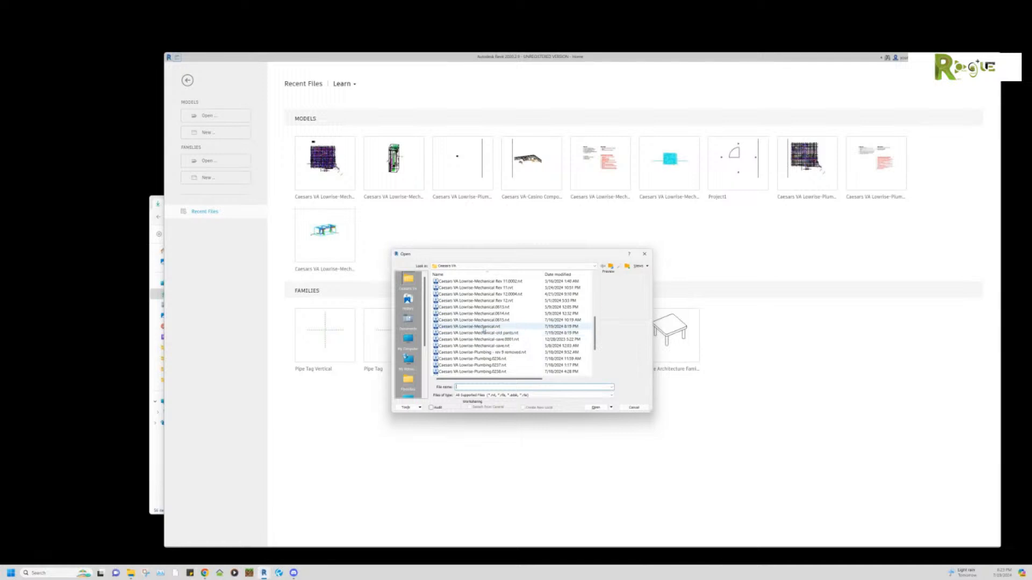
left_click(483, 326)
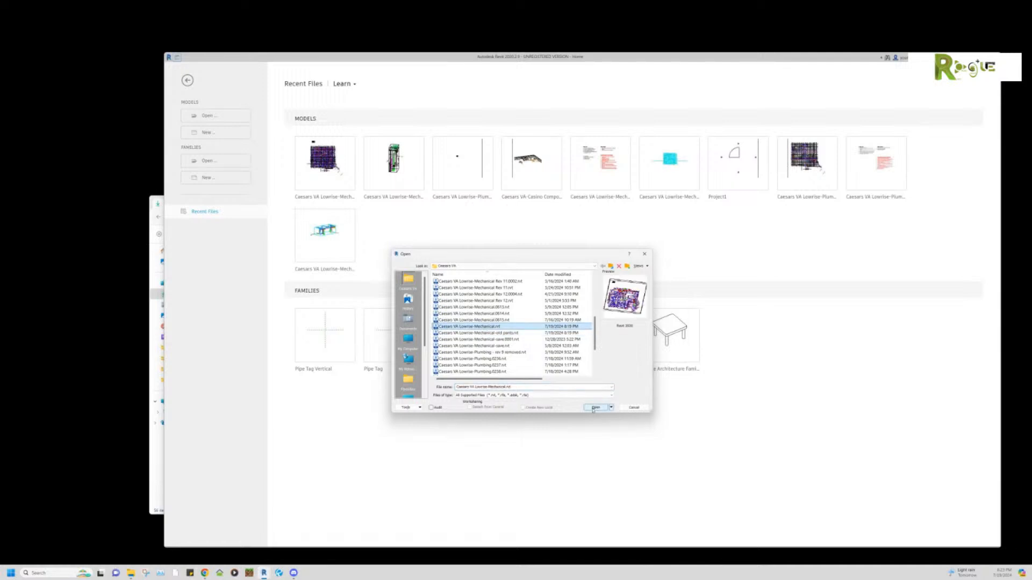
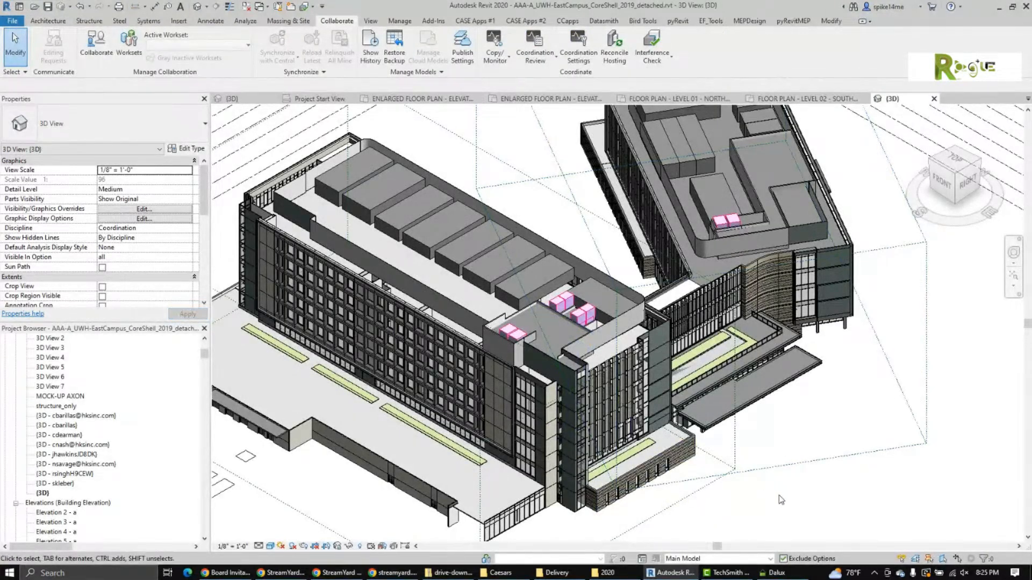
In the UWH EastCampus CoreShell model, open the ENLARGED FLOOR PLAN-STAIR 2-LEVEL 01 view.
middle_click_drag(776, 500, 799, 443)
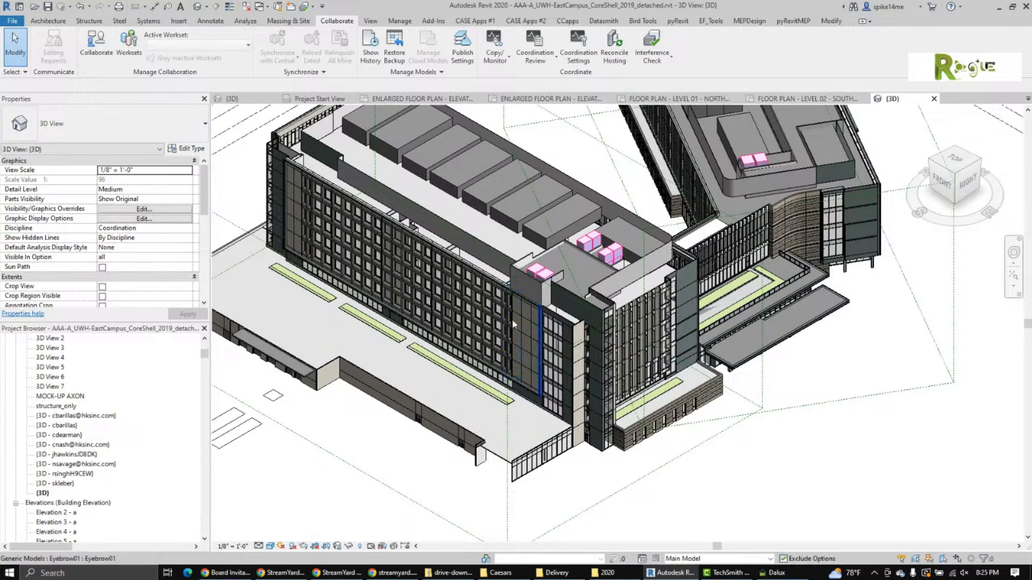
left_click(204, 364)
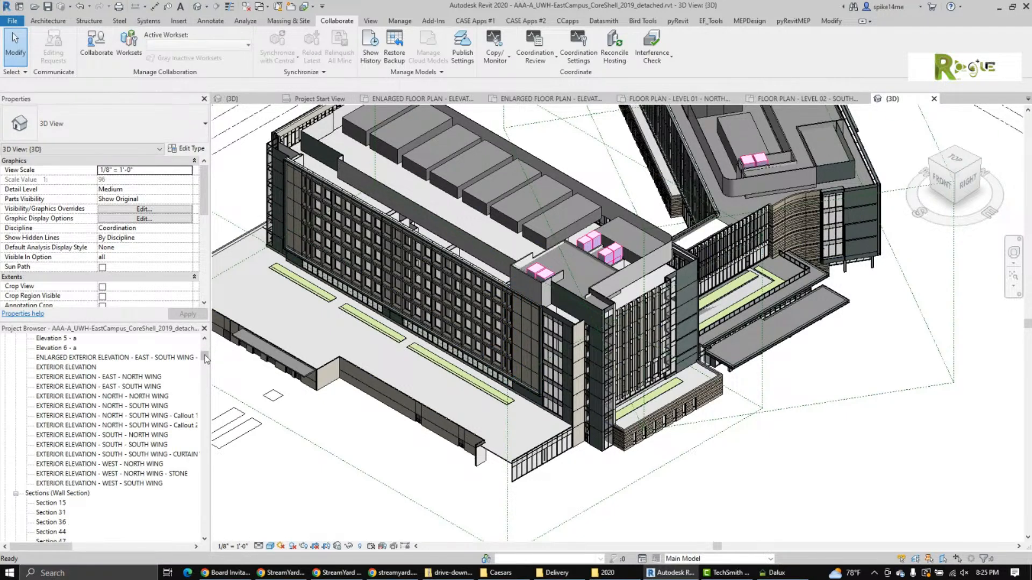
left_click_drag(206, 356, 208, 348)
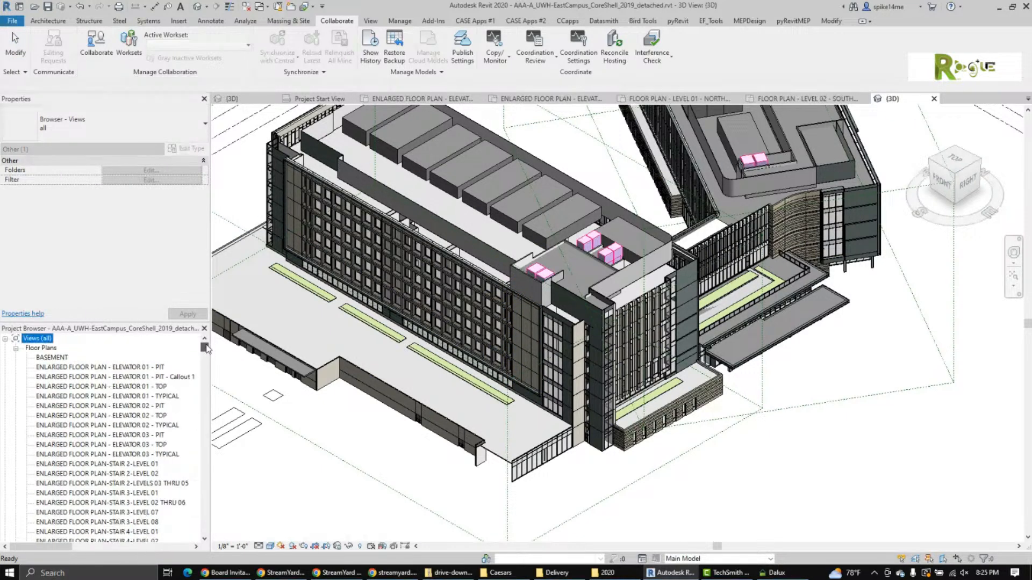
left_click(128, 465)
double_click(128, 465)
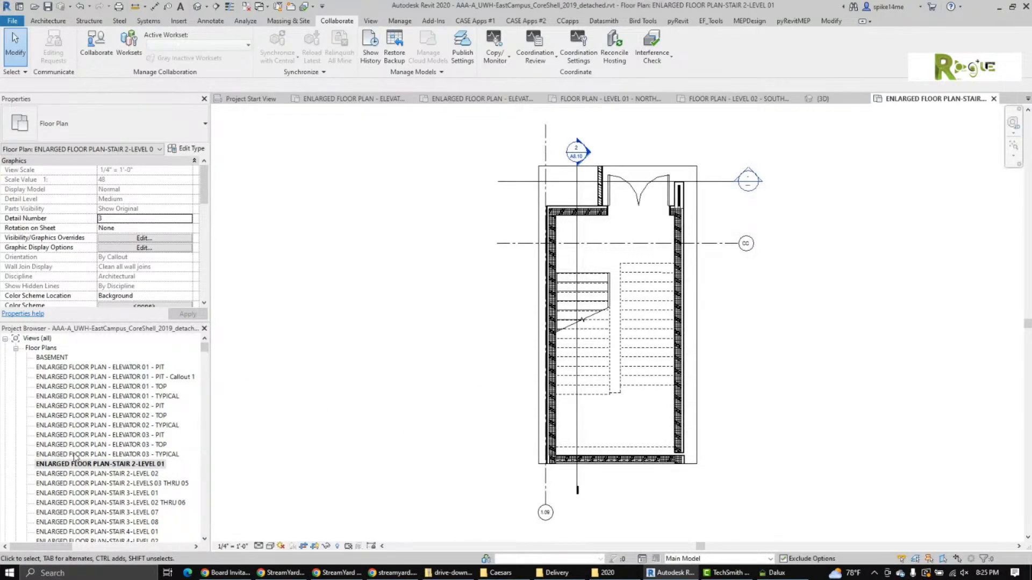
Open Callout 1 of the Level 01 North Wing S&C floor plan, and the full Level 01 North Wing S&C plan.
scroll(110, 426, "down", 7)
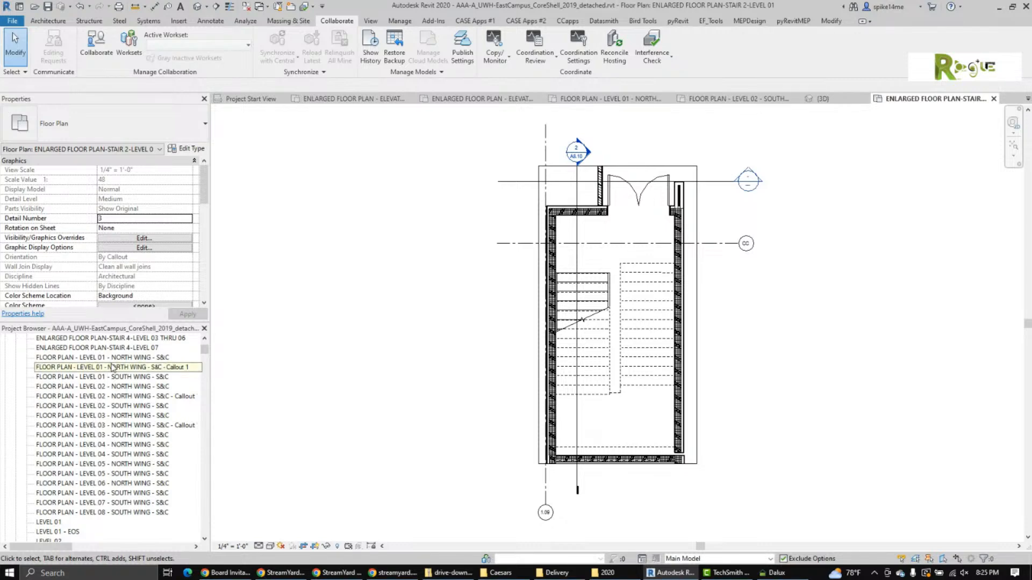
double_click(111, 367)
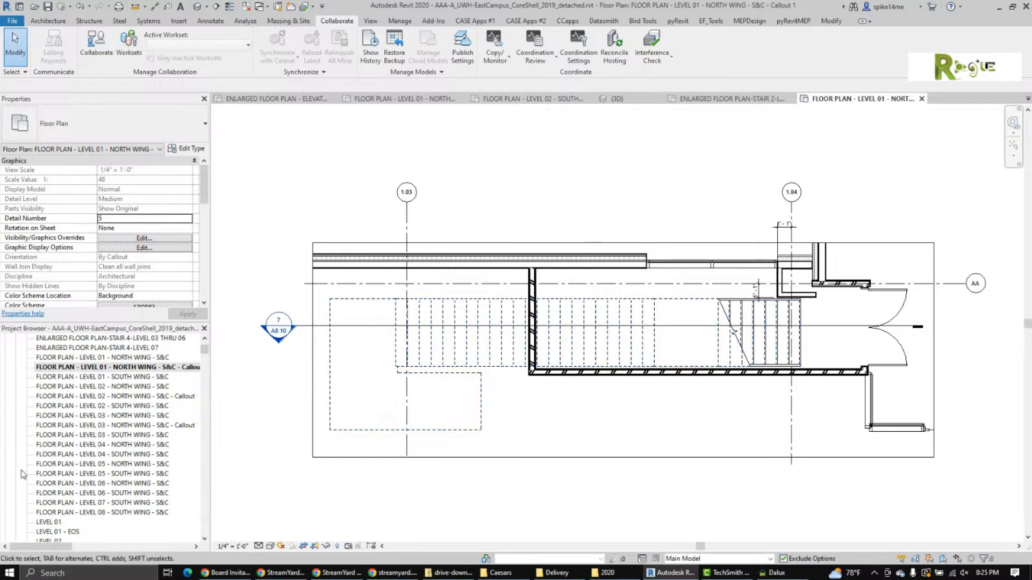
double_click(122, 359)
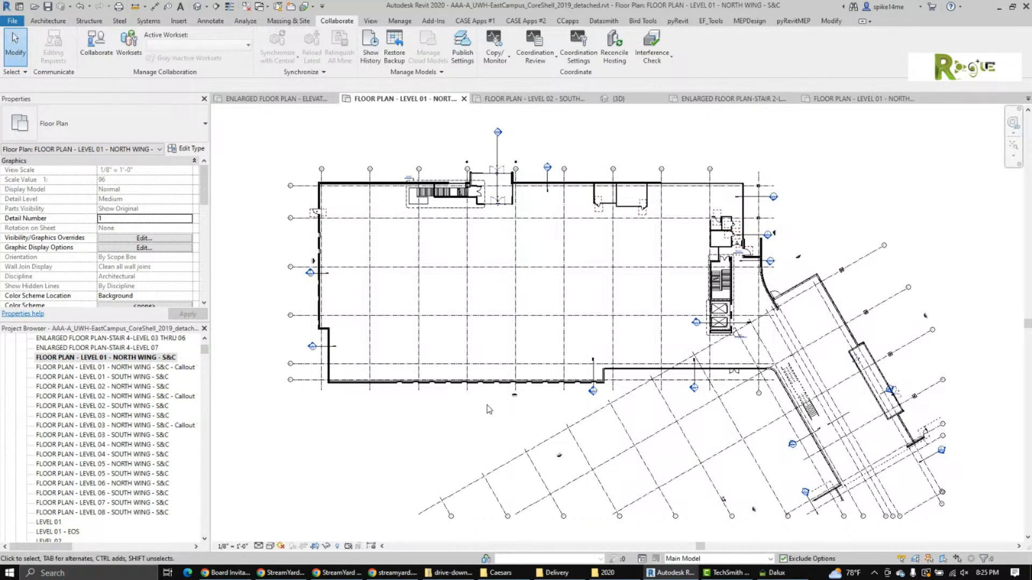
scroll(489, 409, "down", 2)
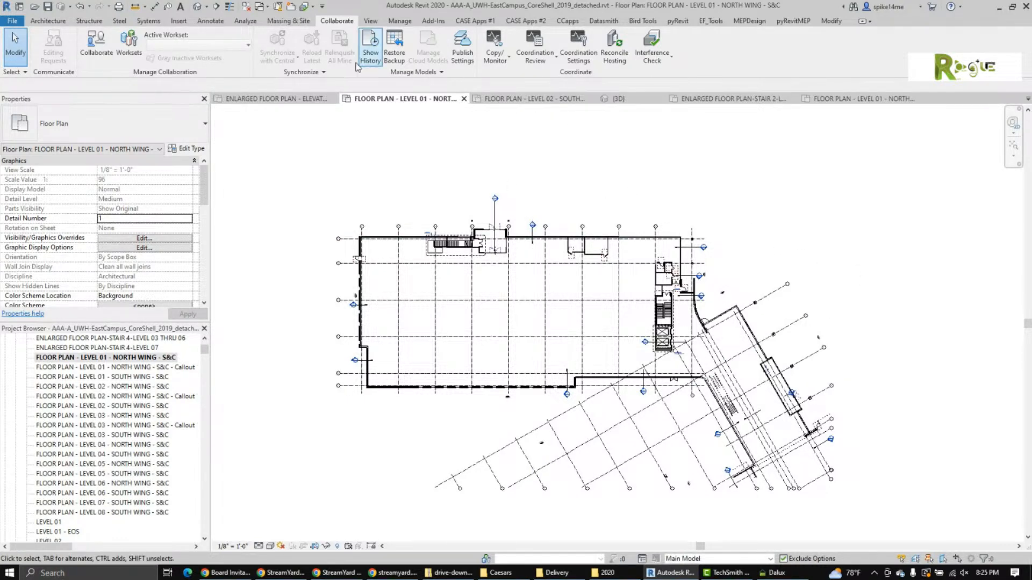
Open the wall section view referenced by section marker 5/A6.04 near the lower wall's corner in the North Wing plan.
left_click(367, 21)
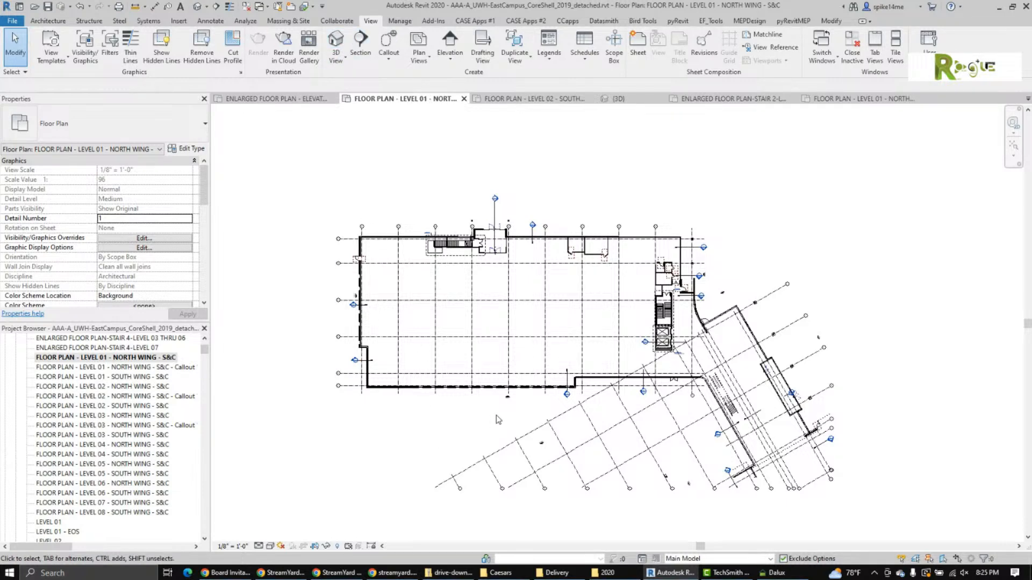
scroll(586, 404, "up", 8)
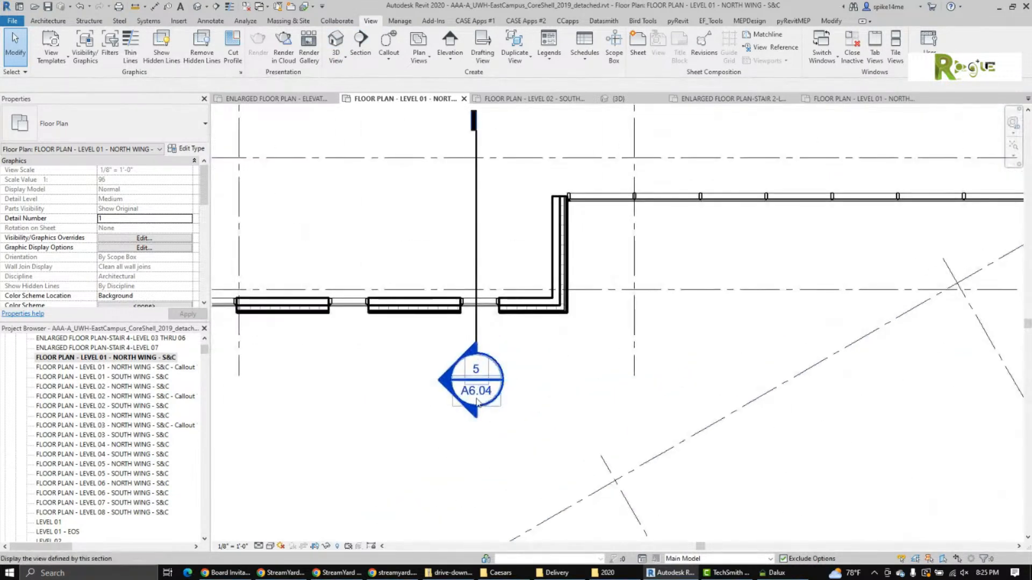
middle_click_drag(477, 402, 614, 442)
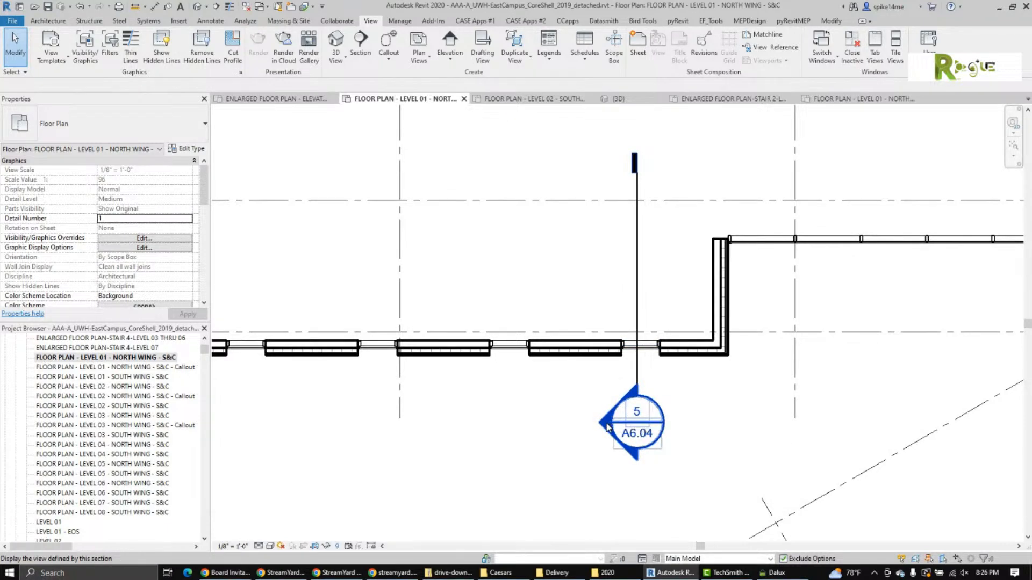
double_click(608, 427)
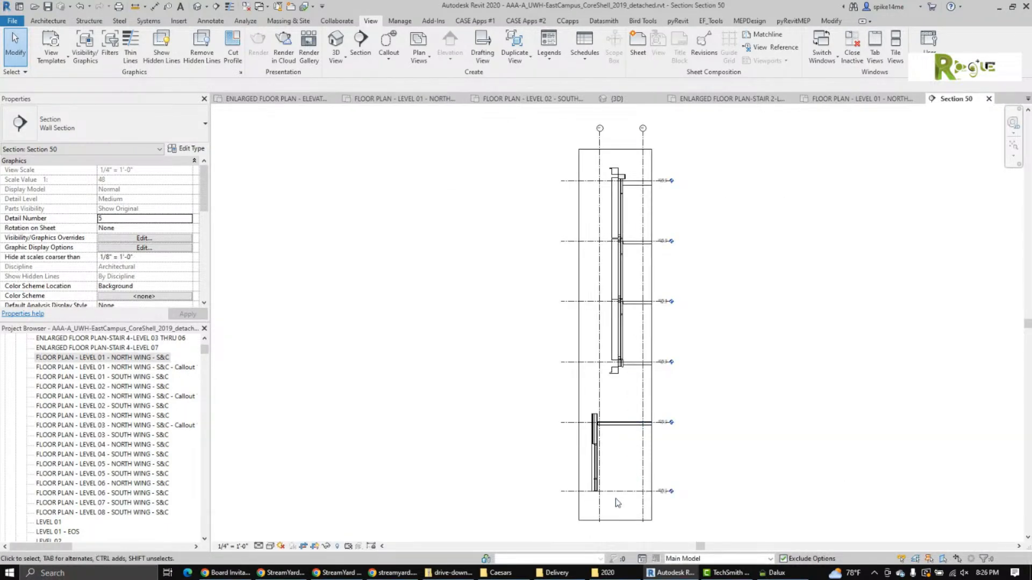
Examine the wall section upward from Level 02 to the wall's top edge, focusing on the projecting profile above the curtain wall.
scroll(616, 499, "up", 4)
middle_click_drag(654, 235, 605, 475)
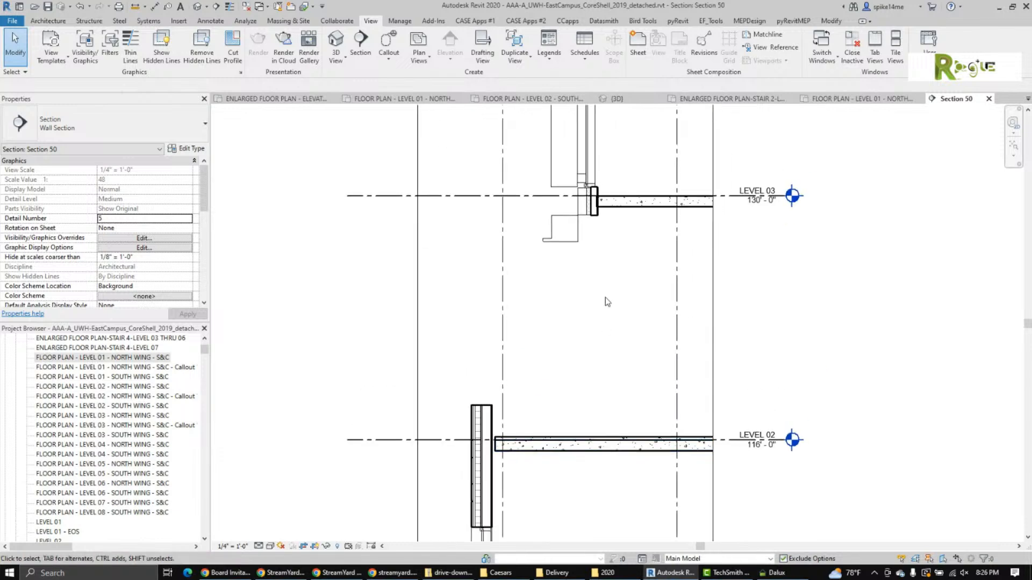
scroll(612, 258, "down", 2)
middle_click_drag(637, 223, 632, 492)
middle_click_drag(675, 182, 680, 419)
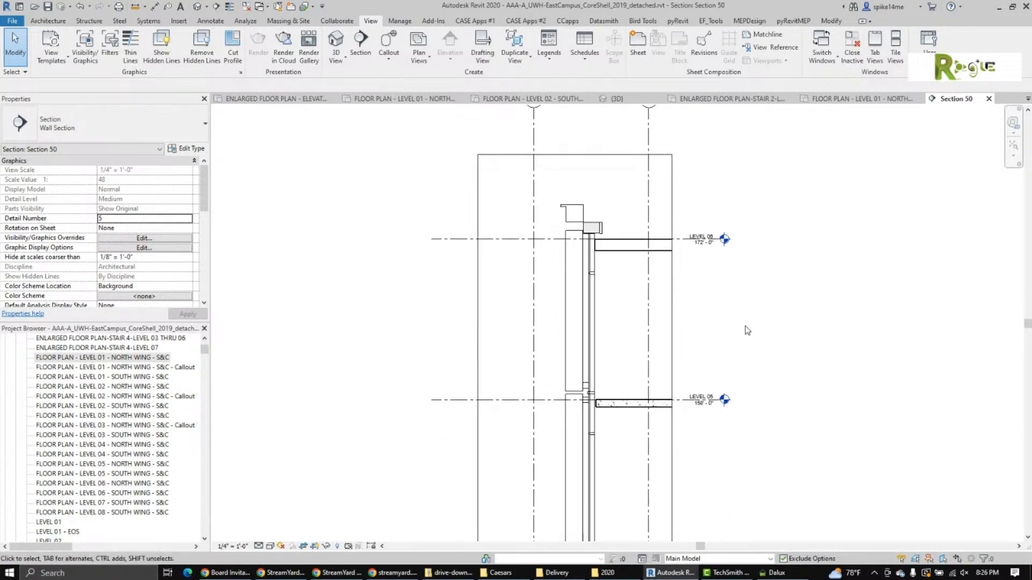
scroll(580, 215, "up", 4)
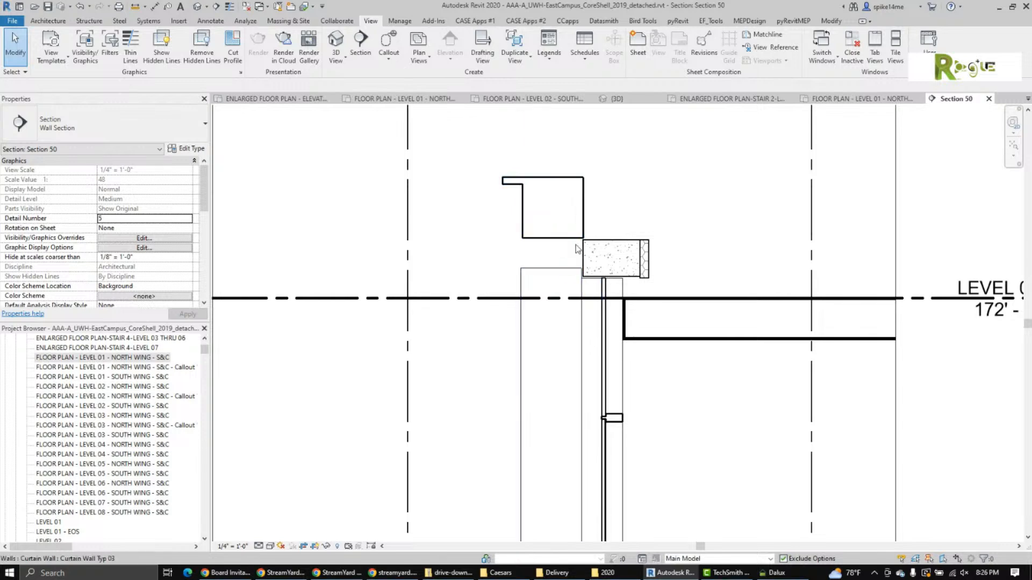
Examine the wall section from the projecting profile at the wall's top edge down through Levels 05, 03 and 02 to Level 01.
scroll(677, 290, "down", 3)
mouse_move(675, 296)
middle_mouse_down()
mouse_move(684, 362)
mouse_move(635, 193)
middle_mouse_up()
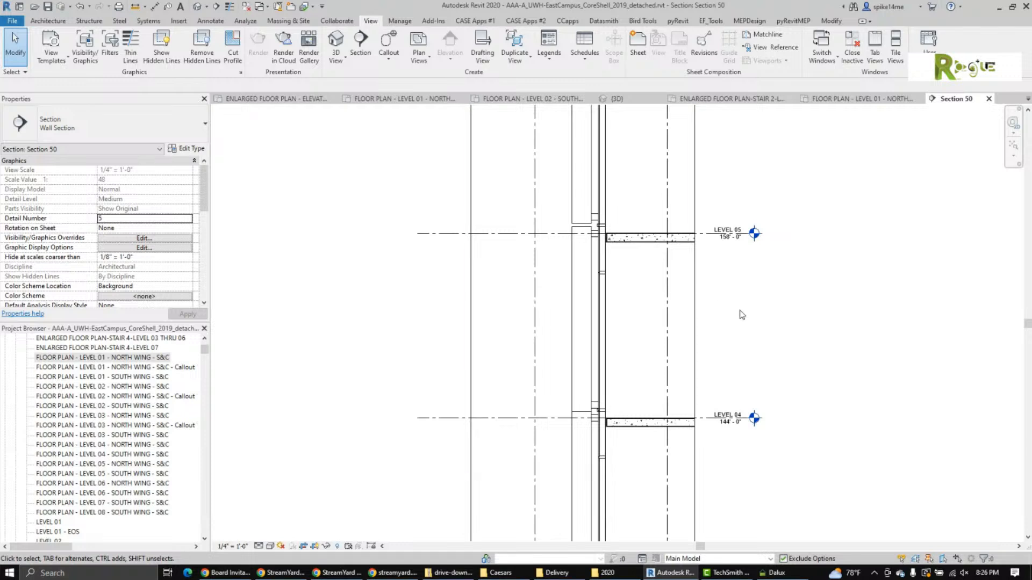
scroll(737, 319, "down", 3)
middle_click_drag(746, 318, 677, 240)
scroll(676, 337, "up", 1)
middle_click_drag(688, 356, 651, 327)
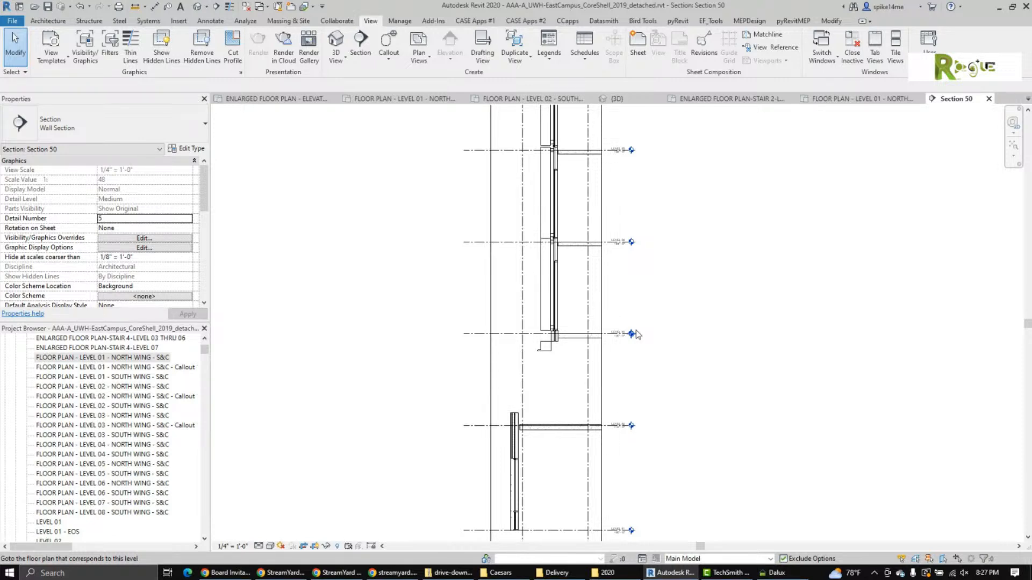
scroll(558, 470, "up", 5)
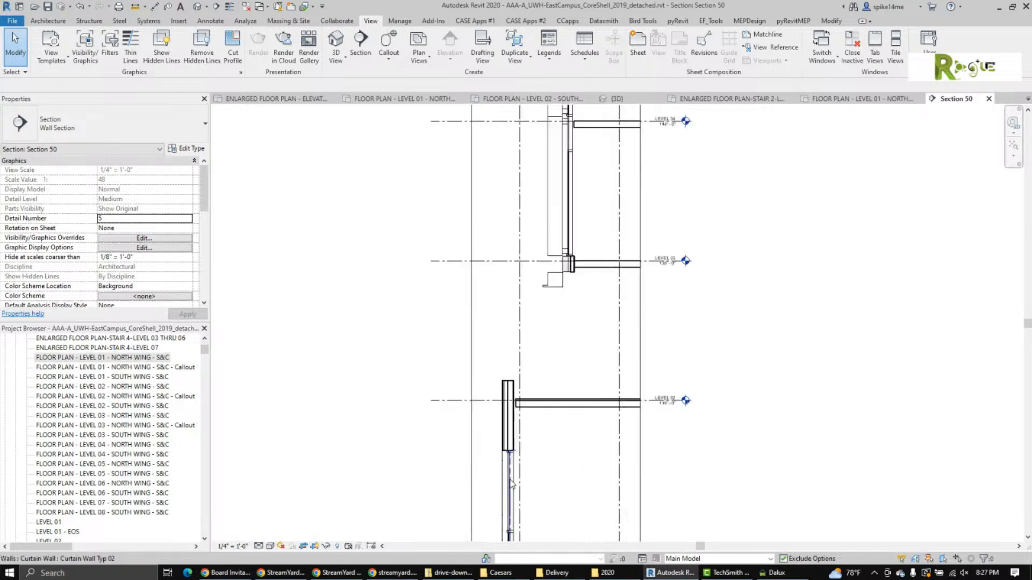
middle_click_drag(596, 318, 505, 493)
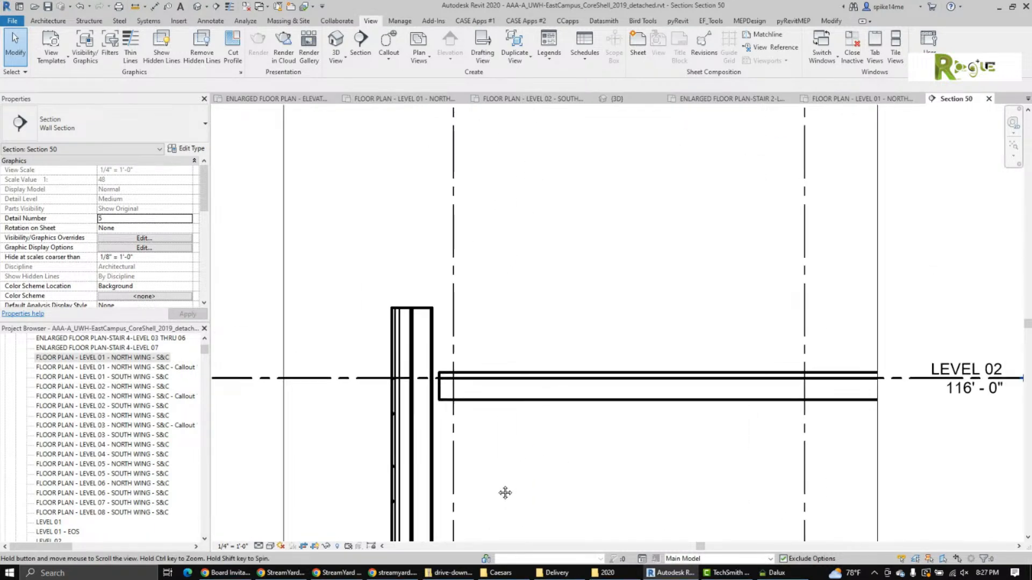
scroll(522, 352, "down", 2)
middle_click_drag(642, 222, 555, 410)
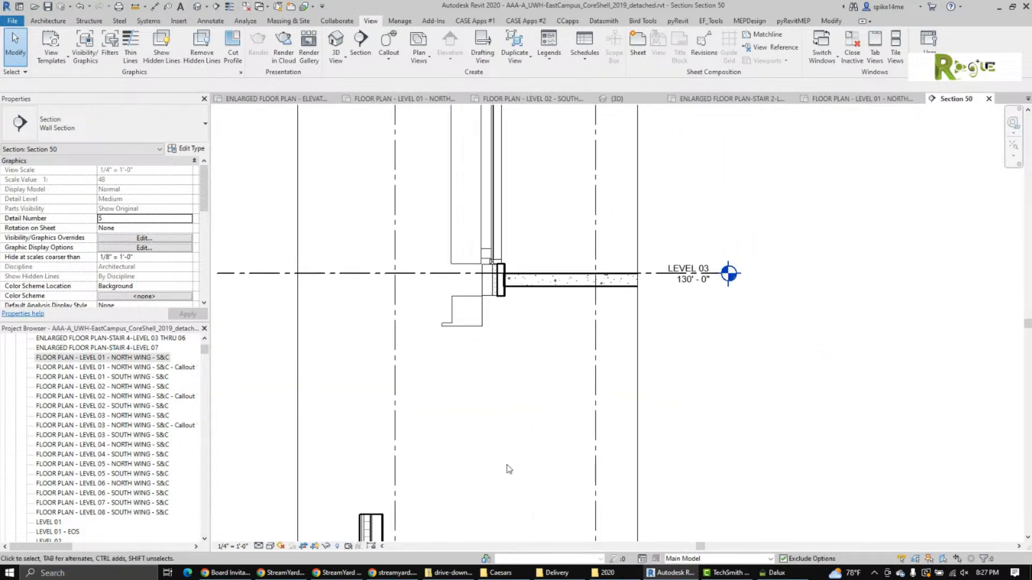
middle_click_drag(507, 468, 560, 319)
middle_click_drag(467, 509, 525, 249)
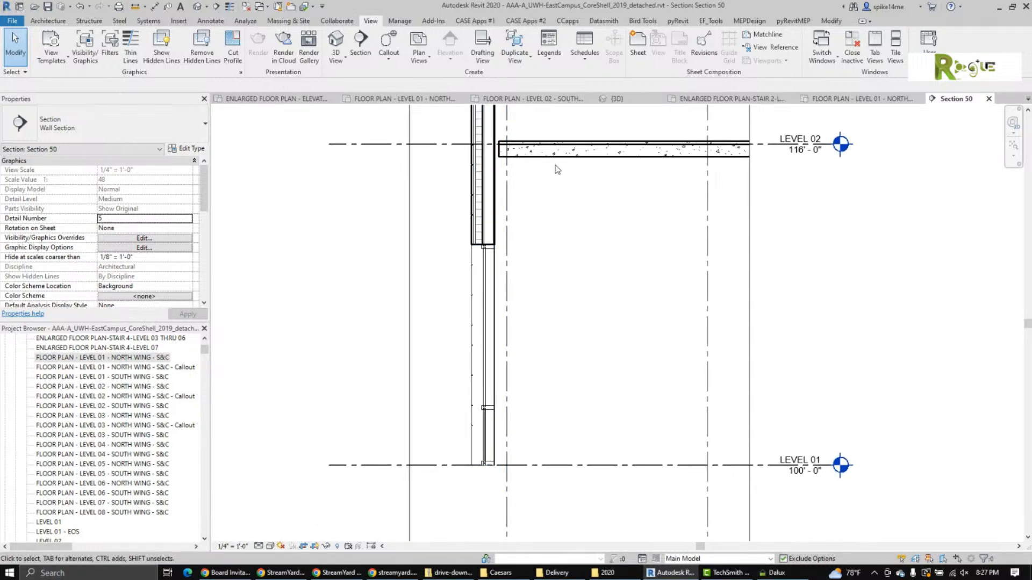
Close the wall section and all inactive views, keeping the Level 01 North Wing S&C plan open.
left_click(989, 99)
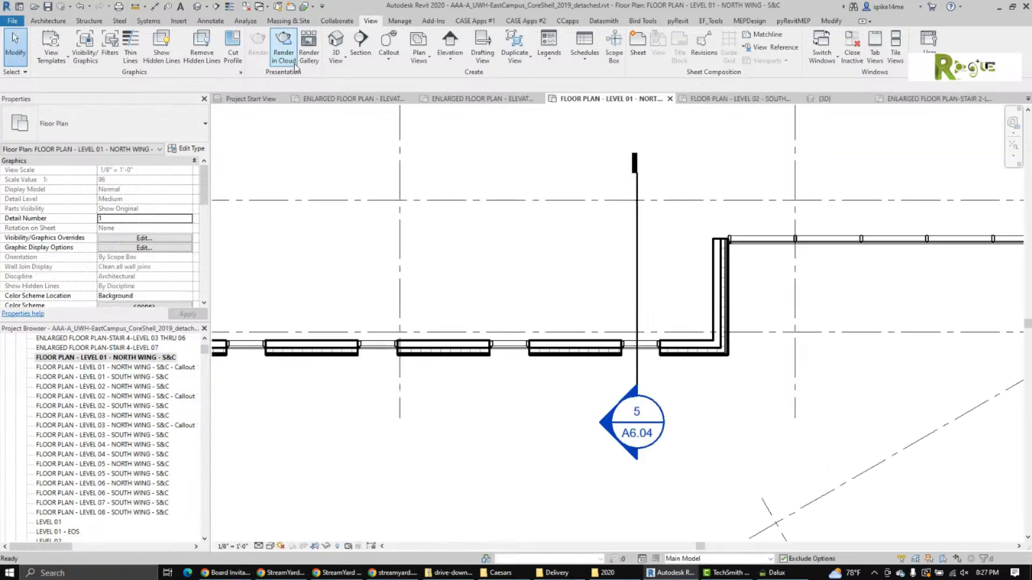
left_click(246, 6)
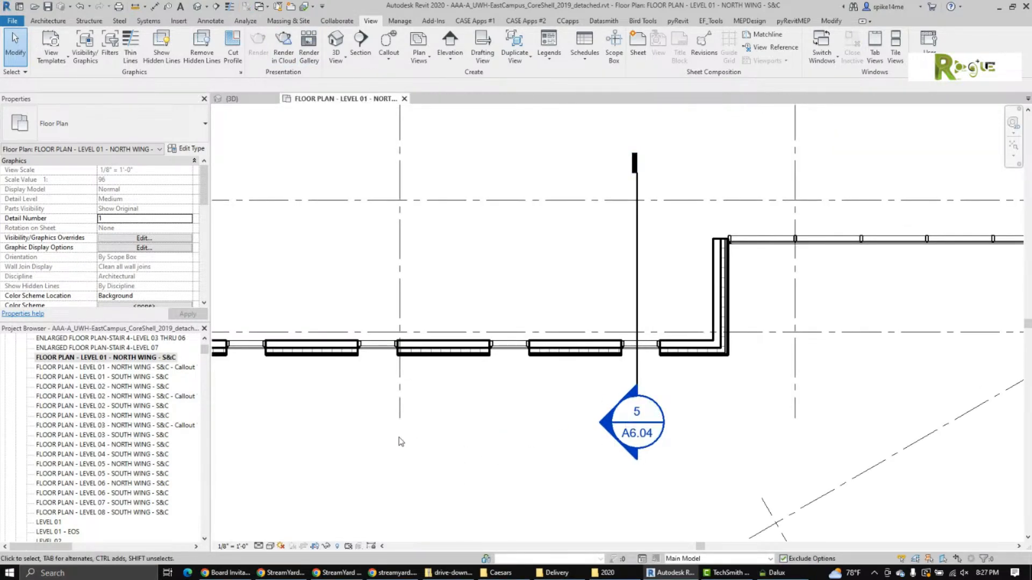
Create a vertical wall section through the solid wall pier between elevation marker A5.01/1 and section marker 5/A6.04.
middle_click_drag(399, 442, 691, 422)
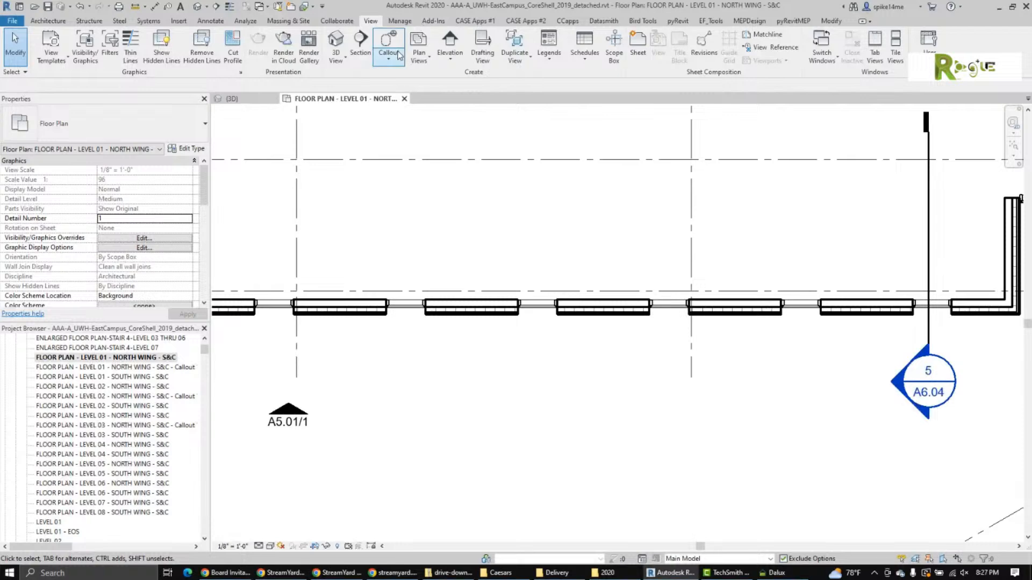
left_click(358, 55)
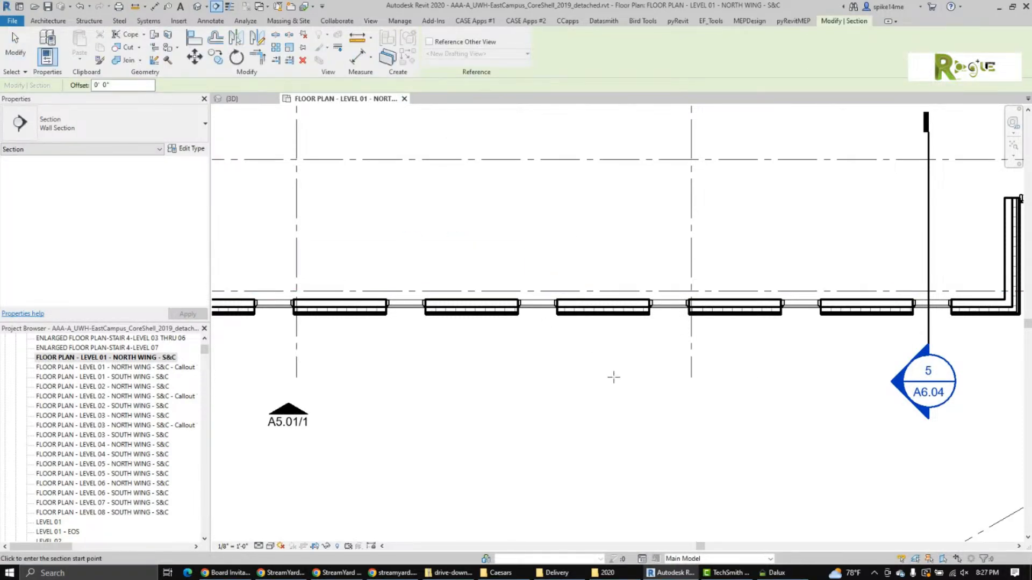
left_click(612, 377)
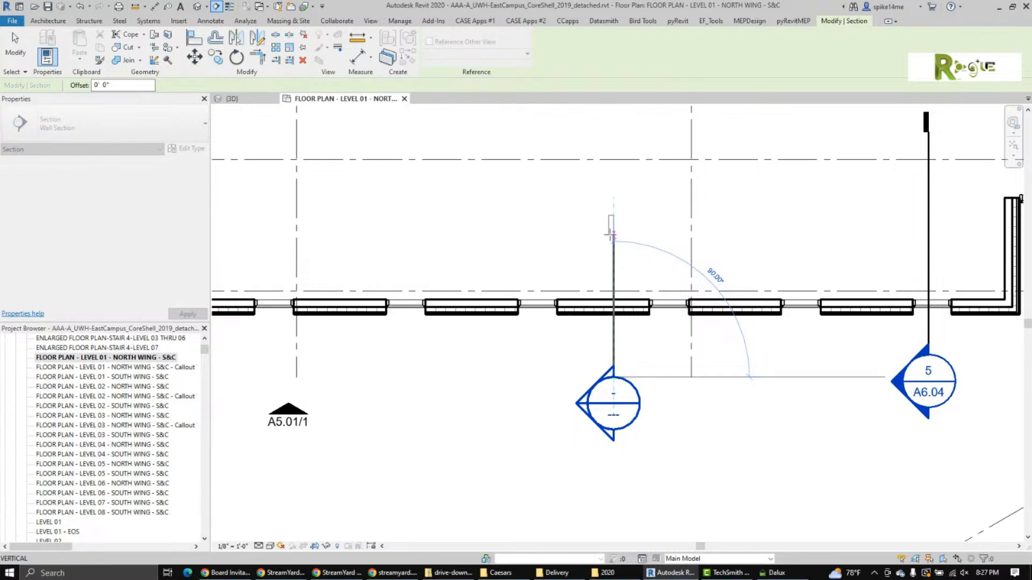
left_click(613, 220)
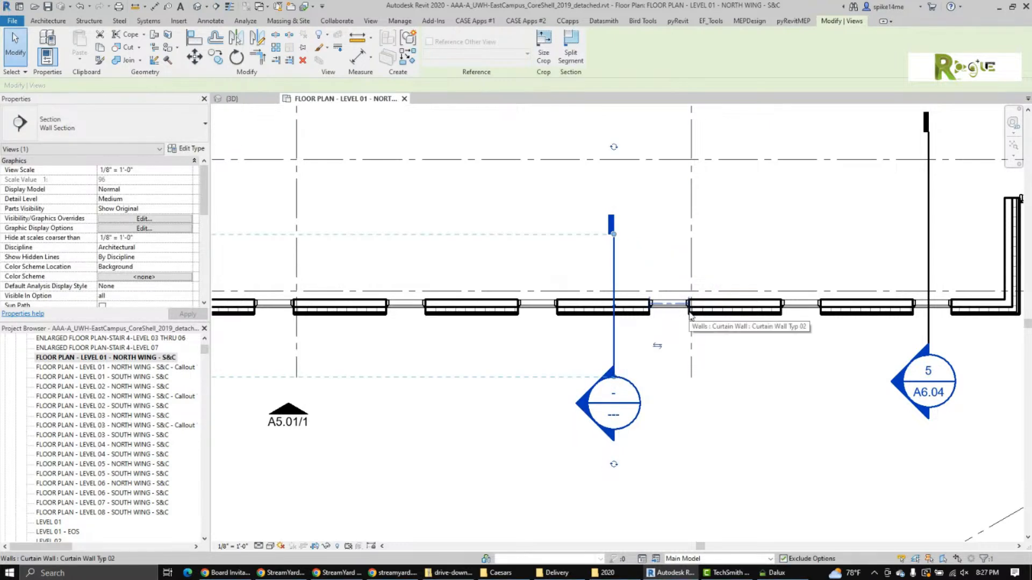
Shorten the new section's view depth so its far clip sits just past the pier it cuts.
scroll(692, 317, "down", 2)
scroll(692, 317, "down", 1)
scroll(668, 331, "down", 2)
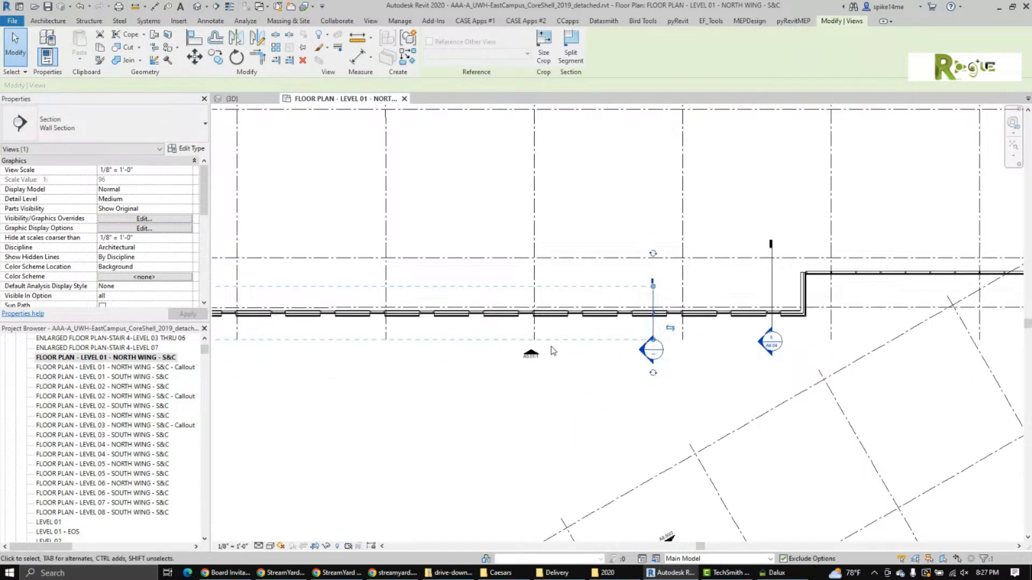
middle_click_drag(570, 353, 748, 336)
scroll(684, 338, "down", 2)
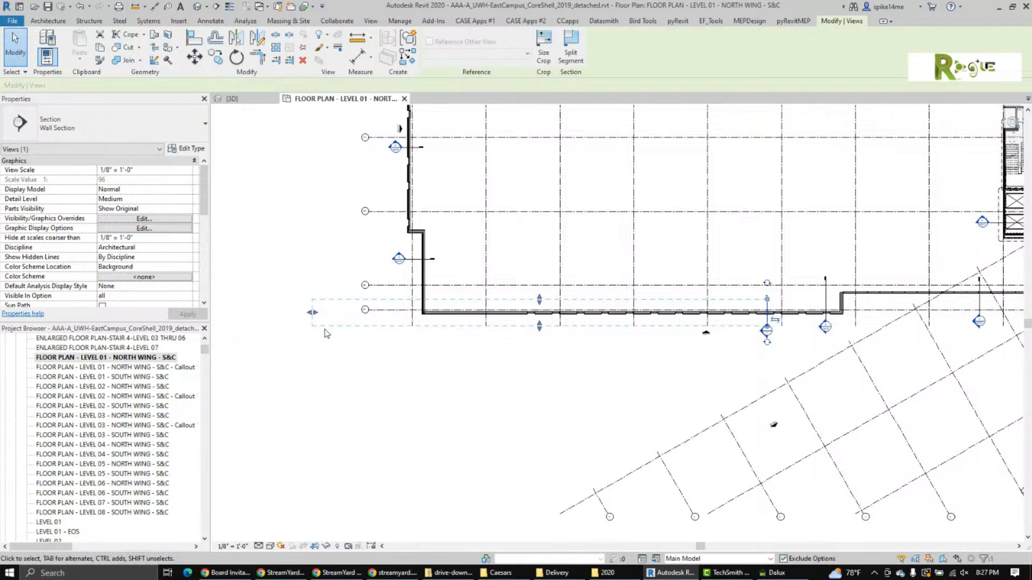
left_click_drag(310, 319, 745, 329)
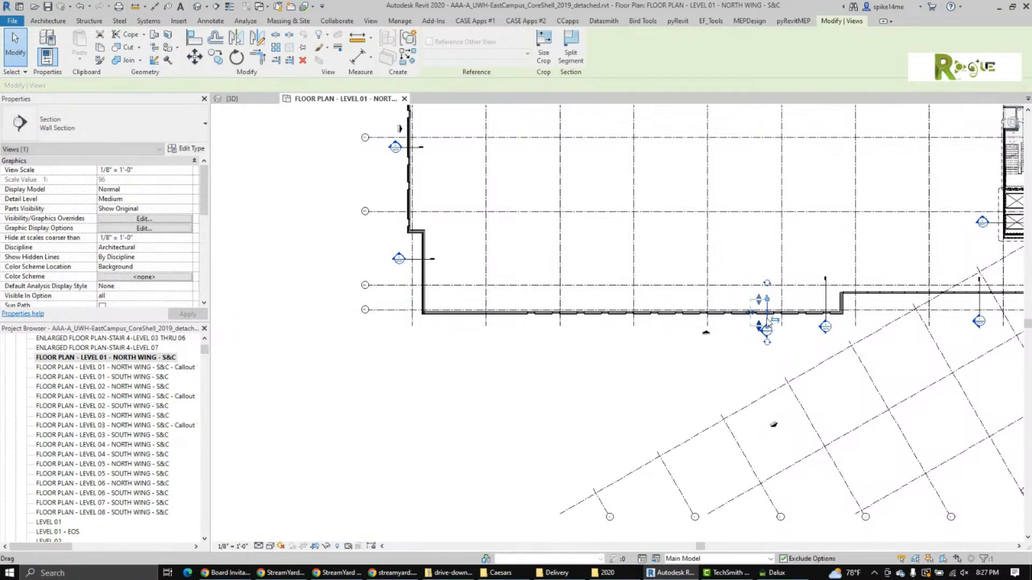
scroll(781, 317, "up", 2)
scroll(781, 317, "up", 5)
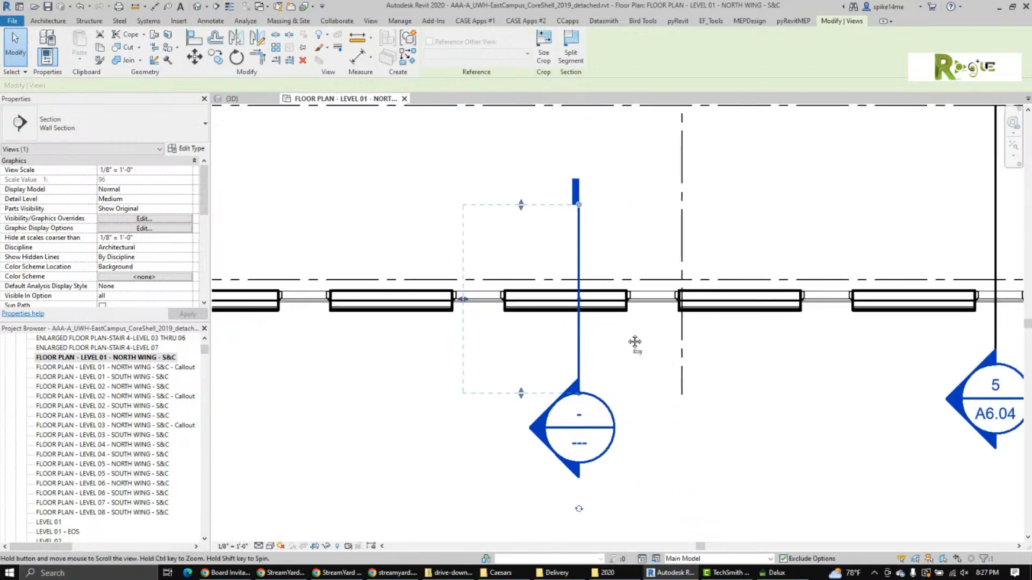
left_click(592, 419)
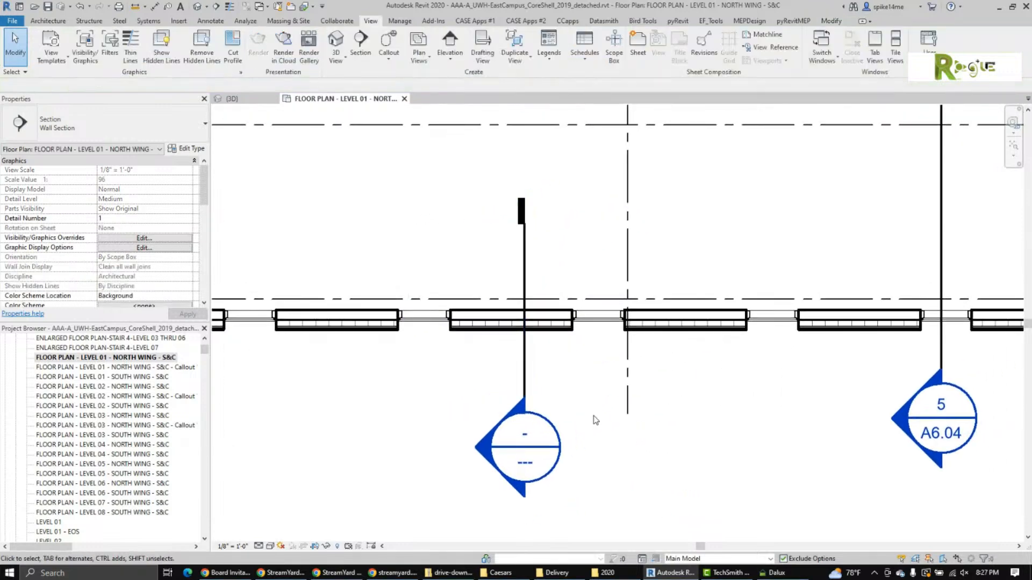
Open the new wall section view and set its scale to 3/4" = 1'-0".
double_click(506, 441)
scroll(621, 453, "up", 4)
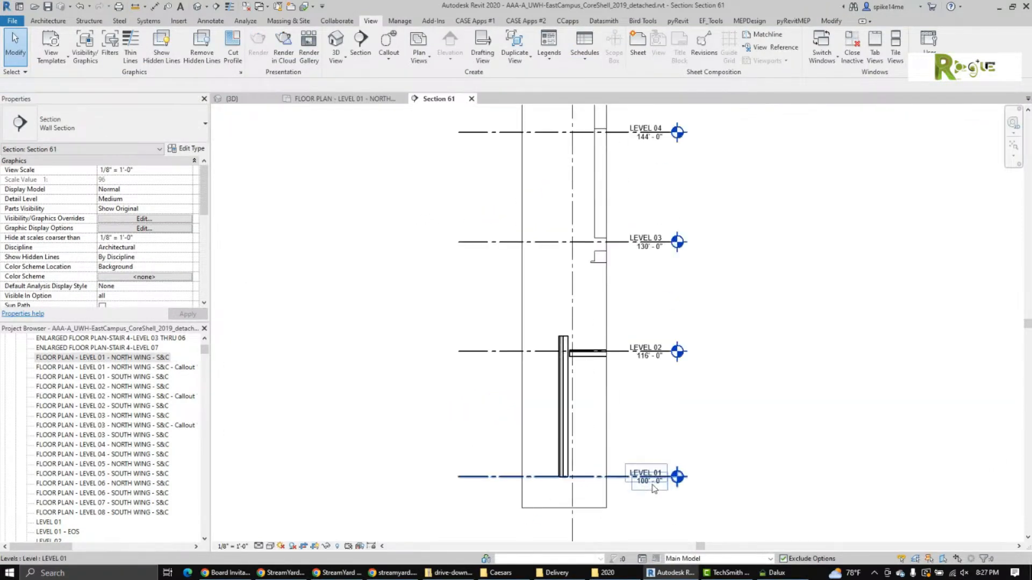
scroll(602, 401, "up", 2)
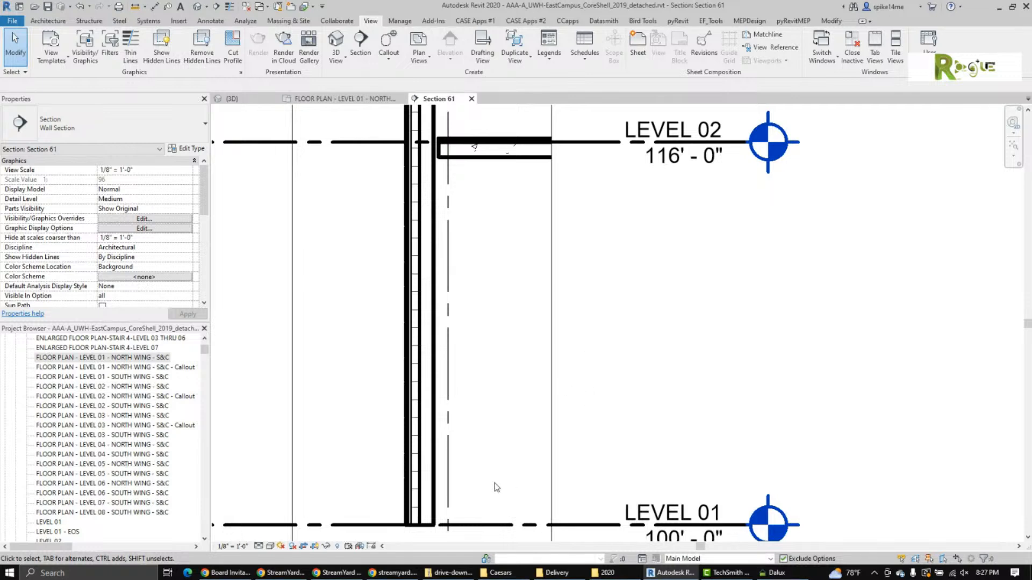
left_click(232, 546)
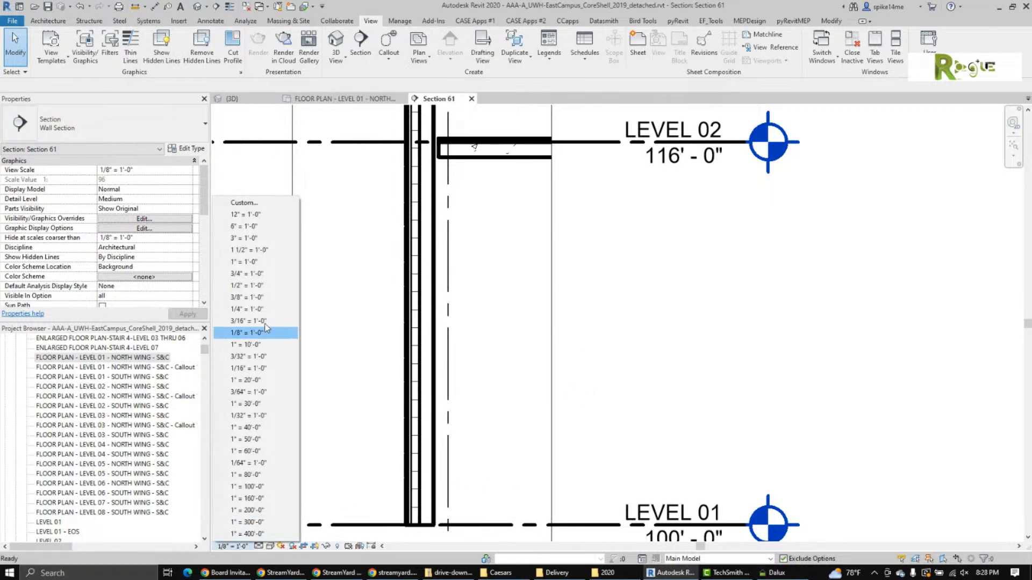
left_click(252, 273)
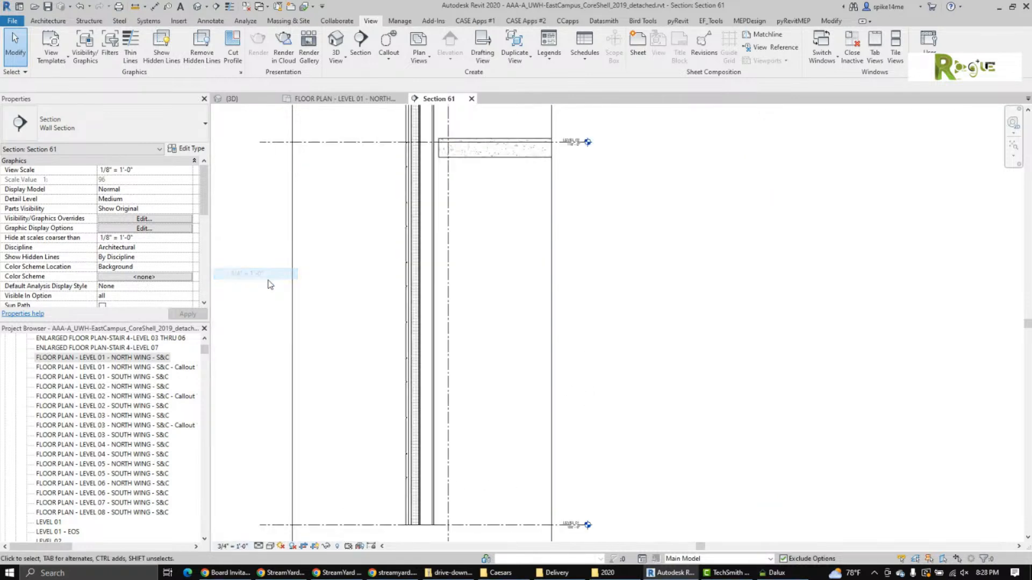
Set the new wall section's detail level to Fine.
scroll(549, 327, "down", 5)
scroll(548, 327, "up", 3)
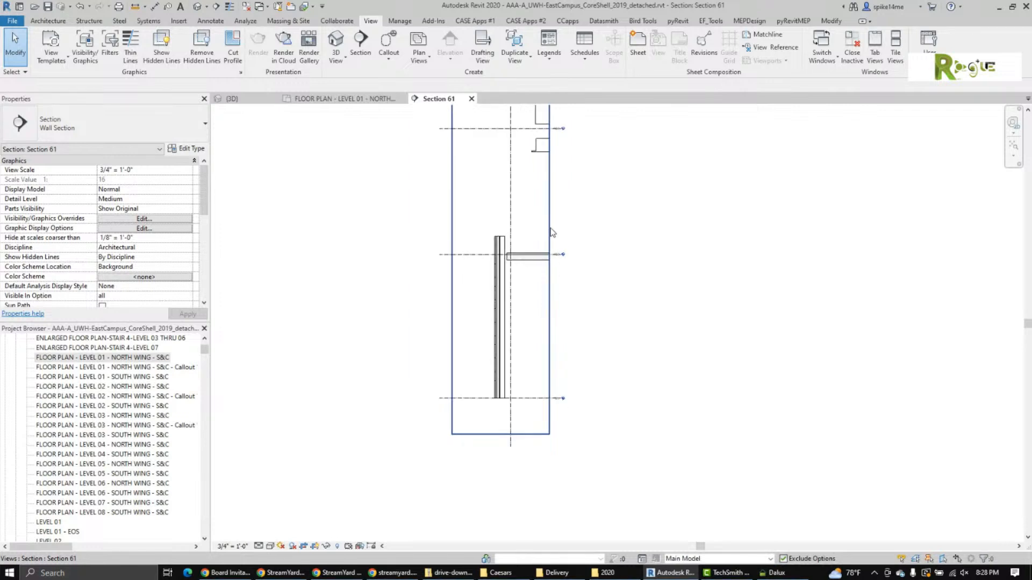
scroll(493, 387, "down", 2)
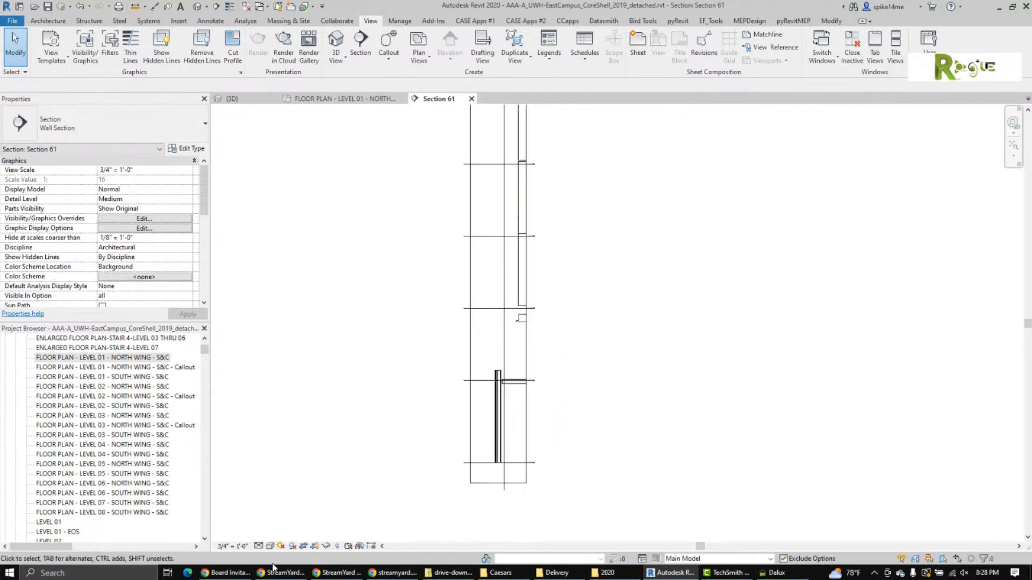
left_click(250, 547)
left_click(252, 547)
left_click(259, 546)
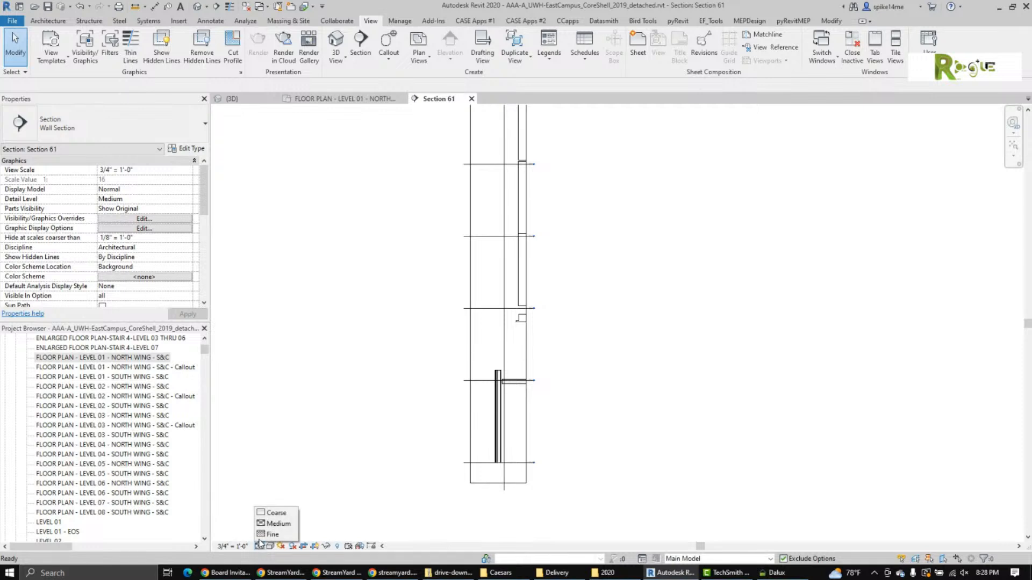
left_click(269, 534)
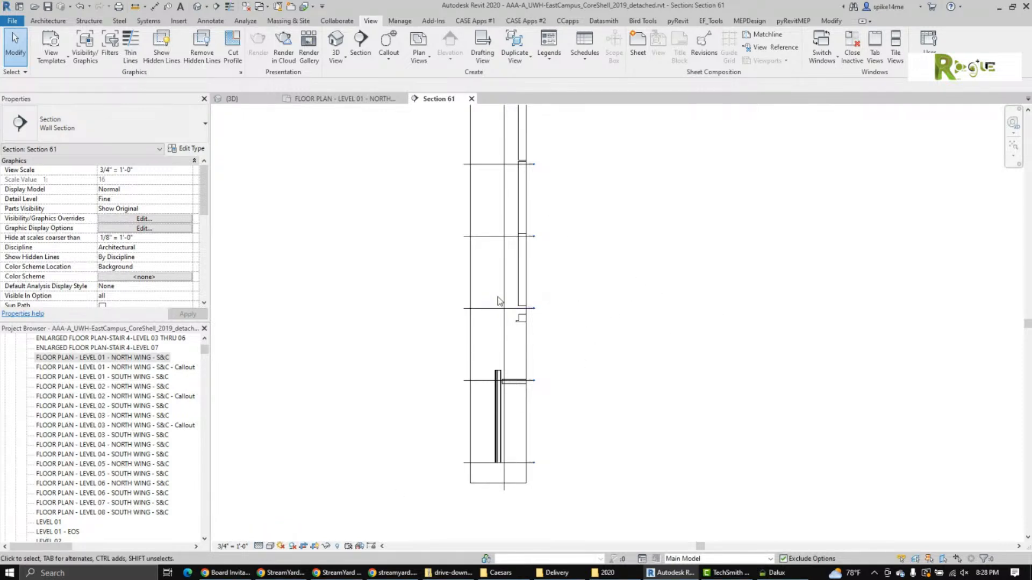
Find the new section view, Section 61, in the project's view list and rename it "---Wall Section".
scroll(495, 296, "down", 2)
middle_click_drag(513, 289, 415, 368)
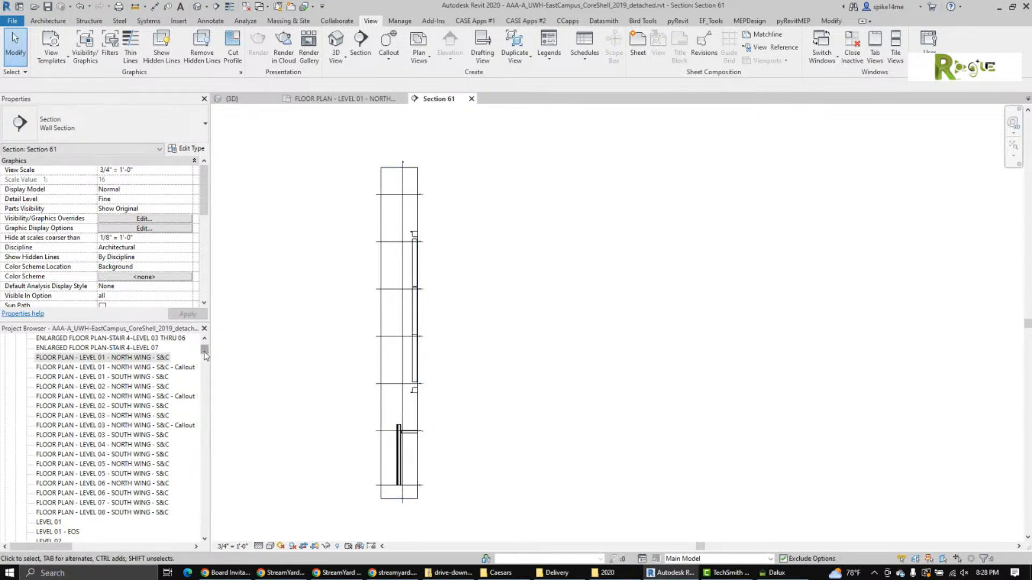
left_click_drag(205, 352, 208, 346)
scroll(175, 389, "down", 3)
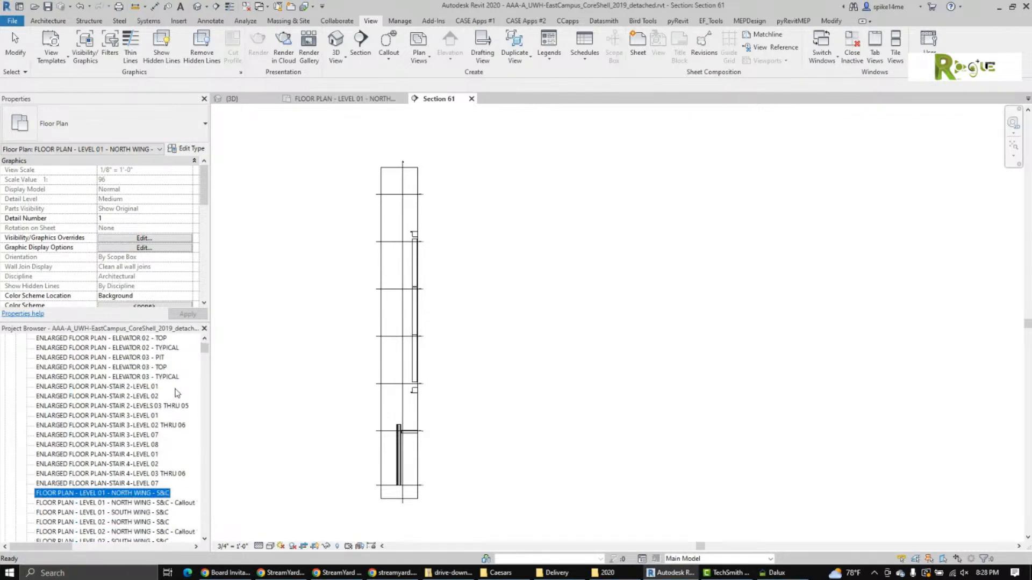
scroll(176, 389, "down", 3)
left_click(239, 386)
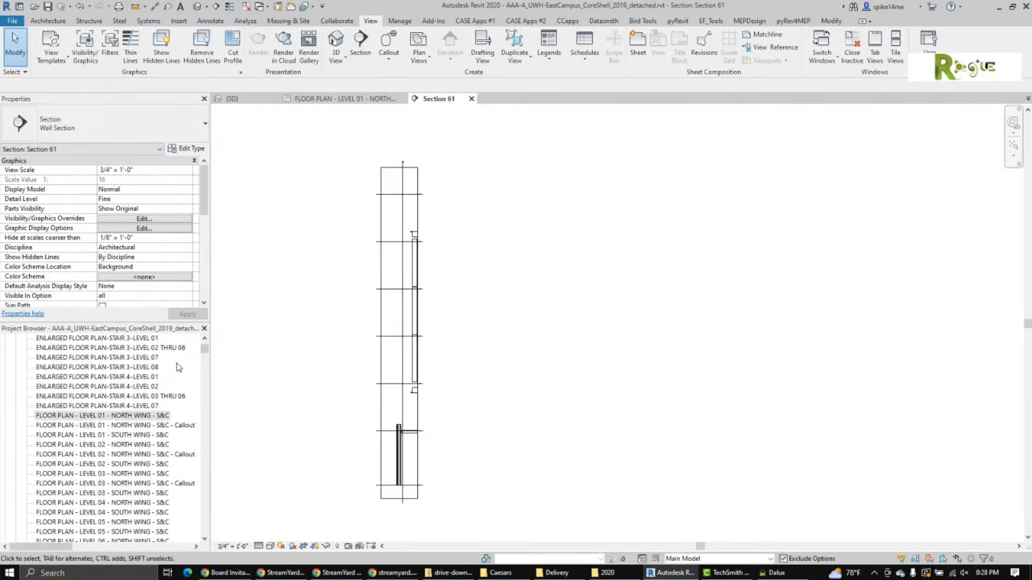
scroll(184, 375, "down", 10)
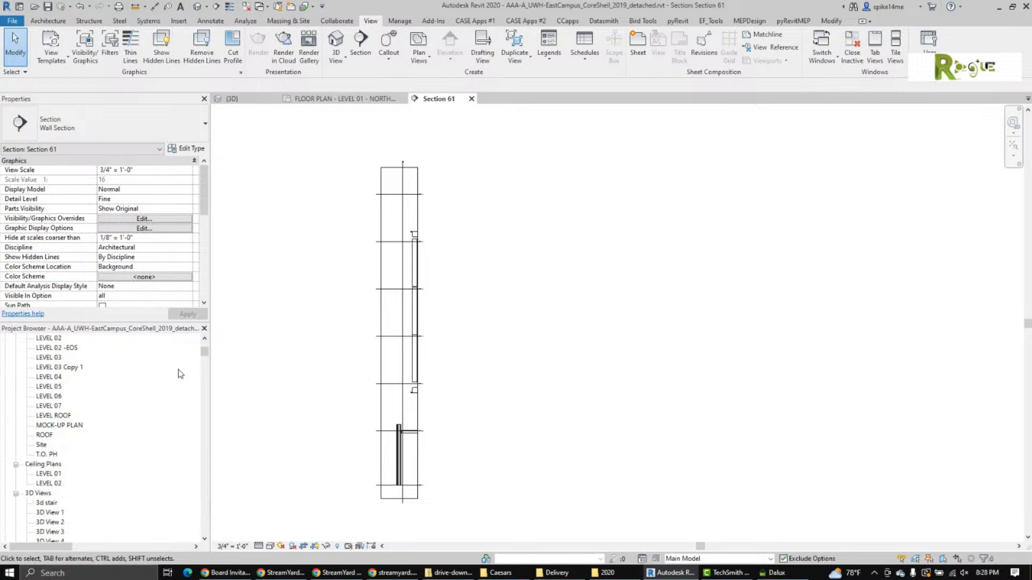
scroll(181, 374, "down", 1)
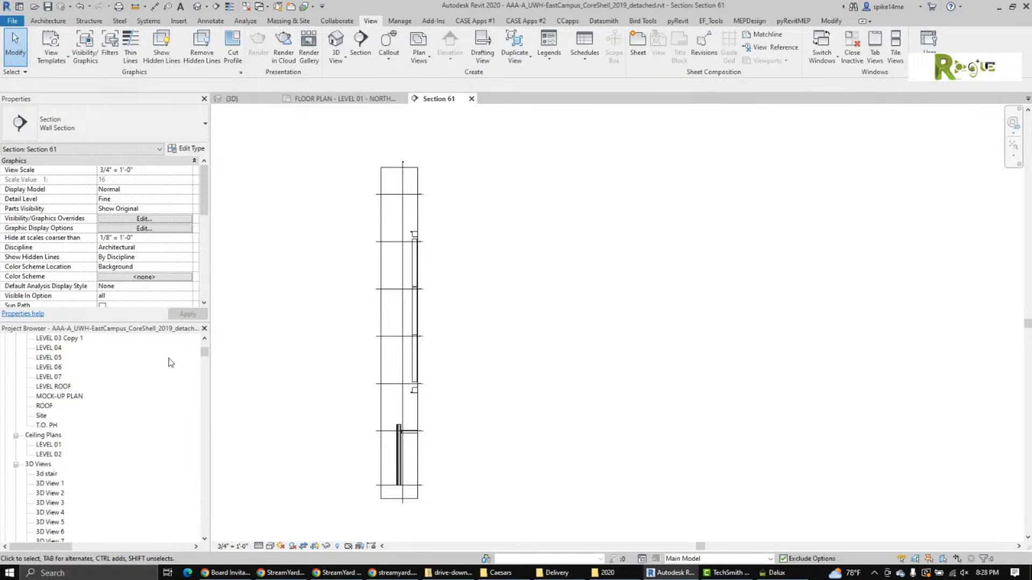
scroll(167, 368, "down", 2)
scroll(162, 374, "up", 5)
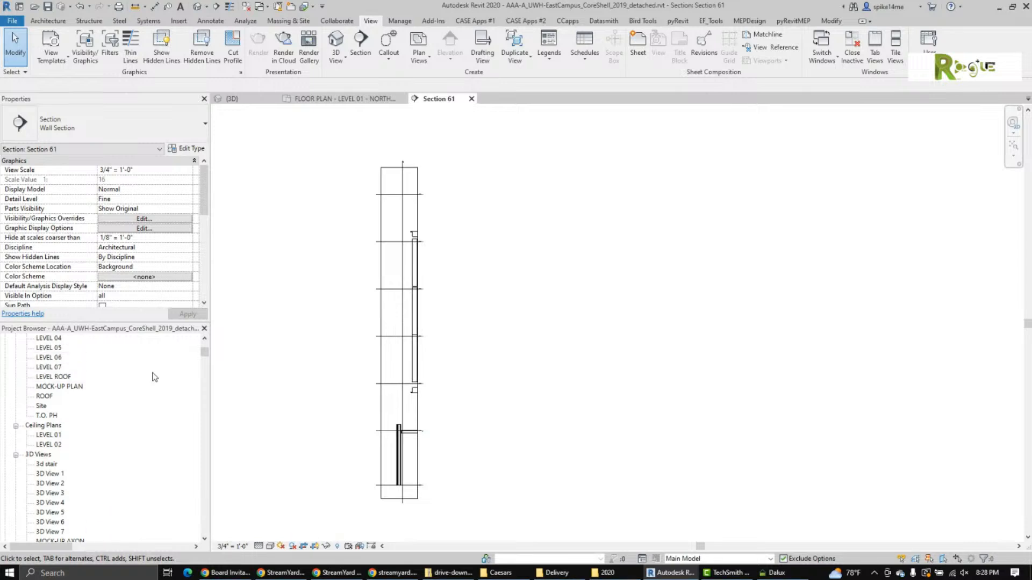
scroll(156, 375, "down", 8)
scroll(154, 377, "down", 10)
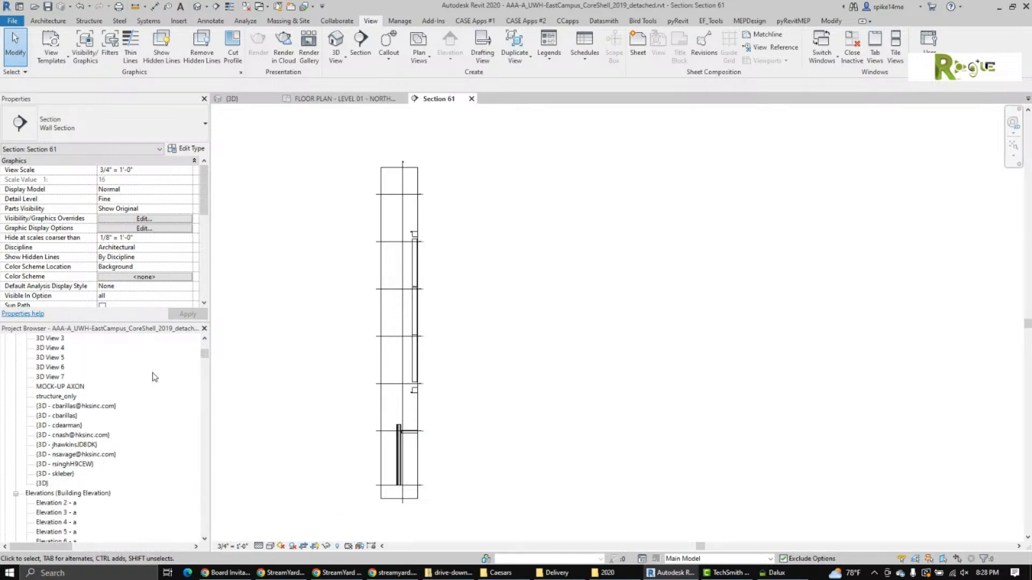
scroll(155, 377, "down", 3)
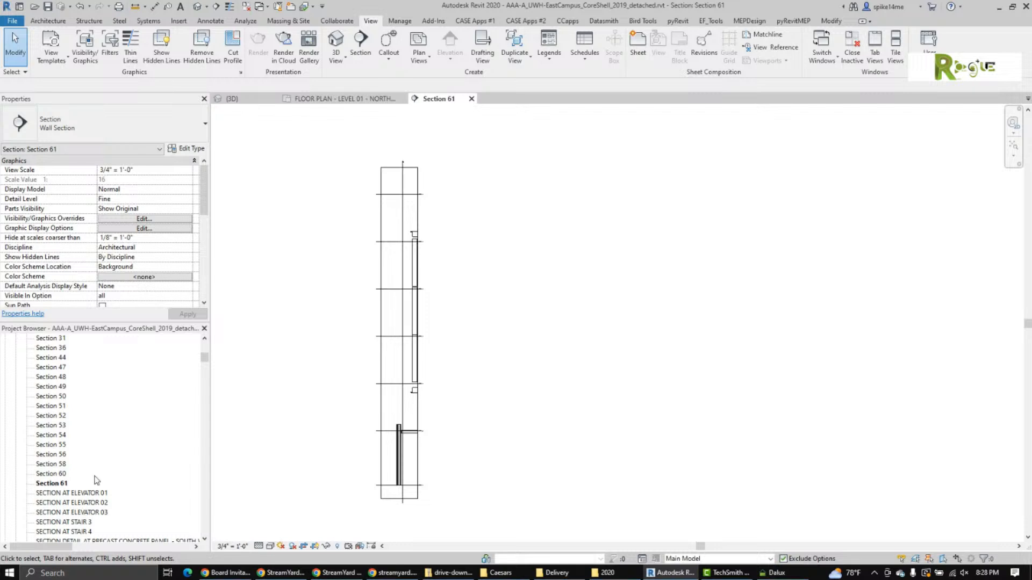
left_click(63, 485)
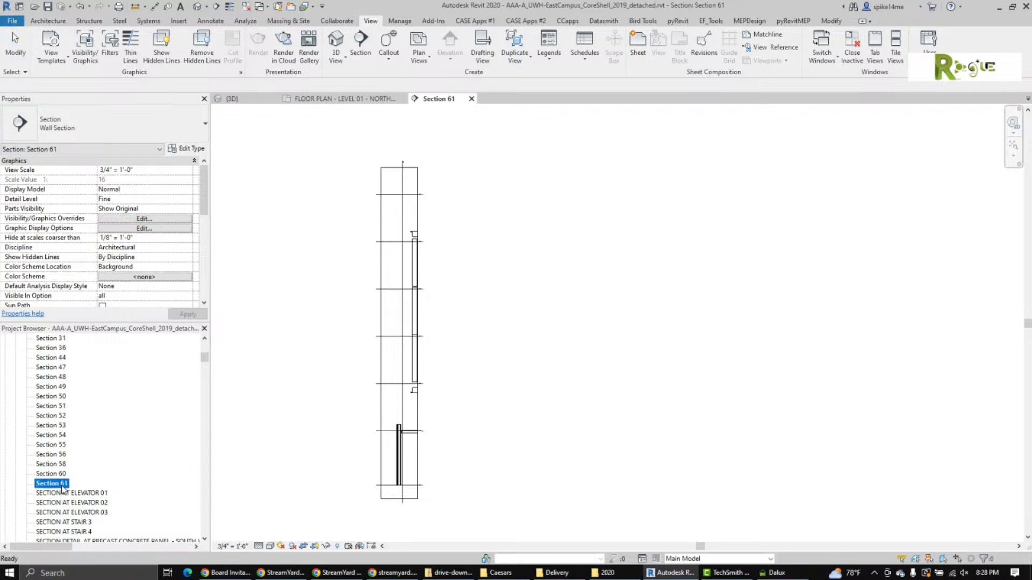
left_click(62, 485)
type("--")
type("-Wall Section")
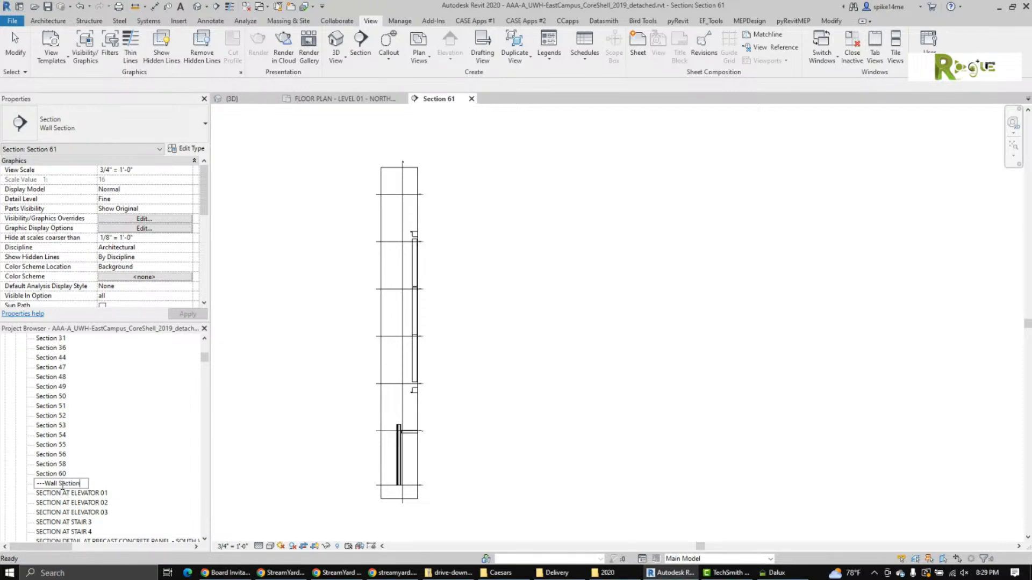
key("Return")
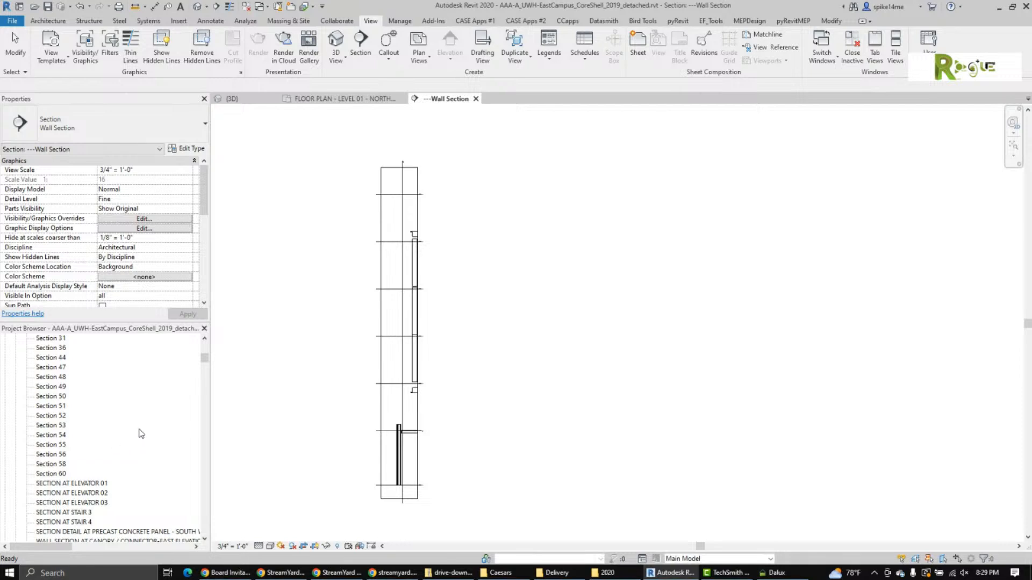
left_click(309, 330)
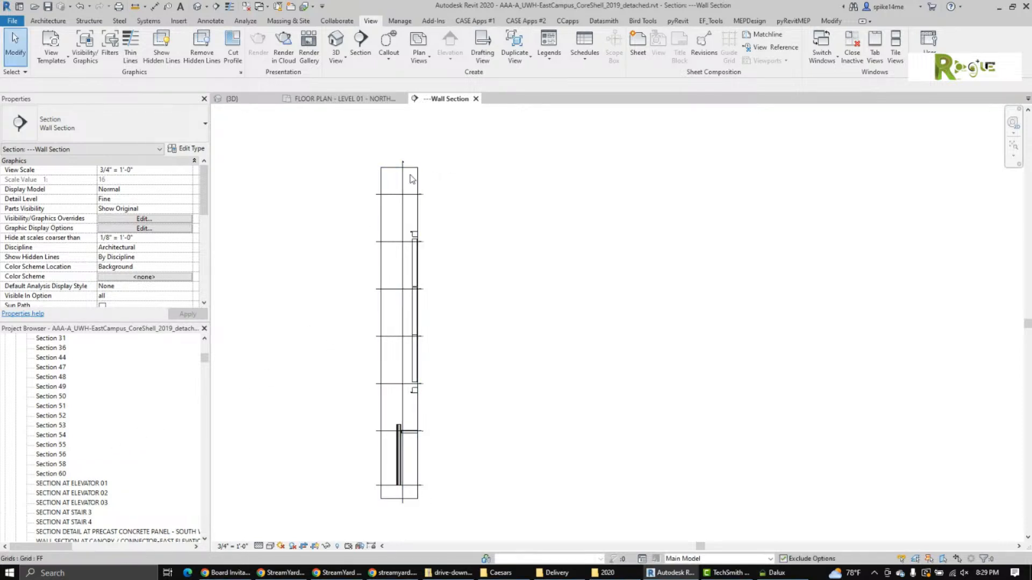
Switch to the {3D} view of the AAA-DRYDTRF central model.
scroll(412, 179, "up", 3)
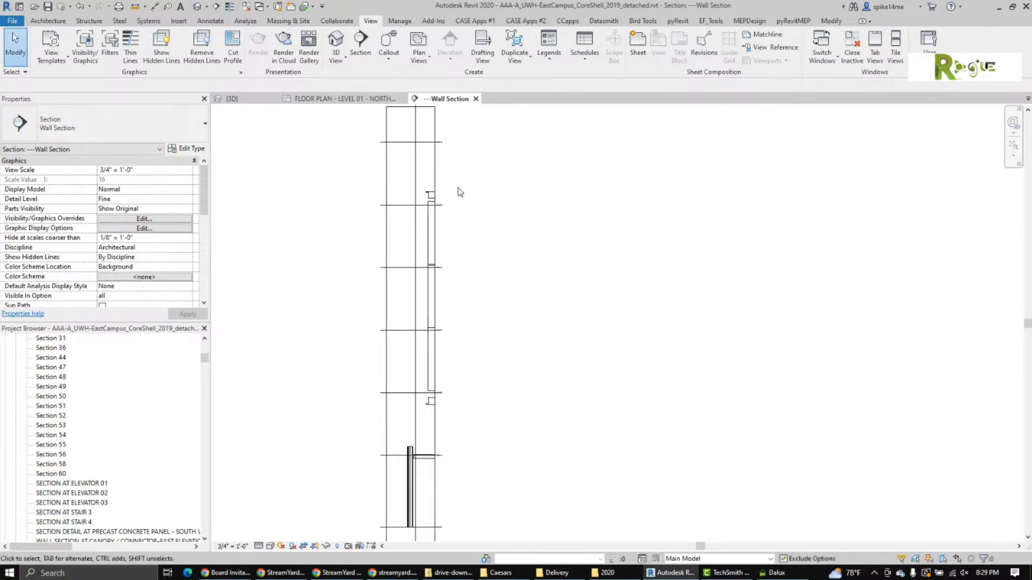
left_click(251, 100)
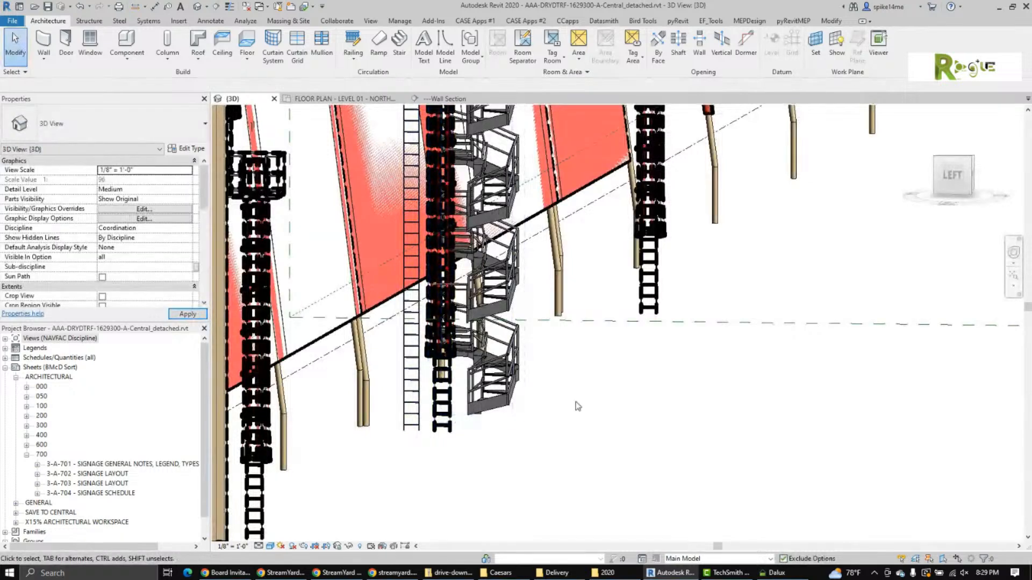
Open the default 3D view of the East Campus core and shell model and orient it to the section "---Wall Section".
left_click(438, 99)
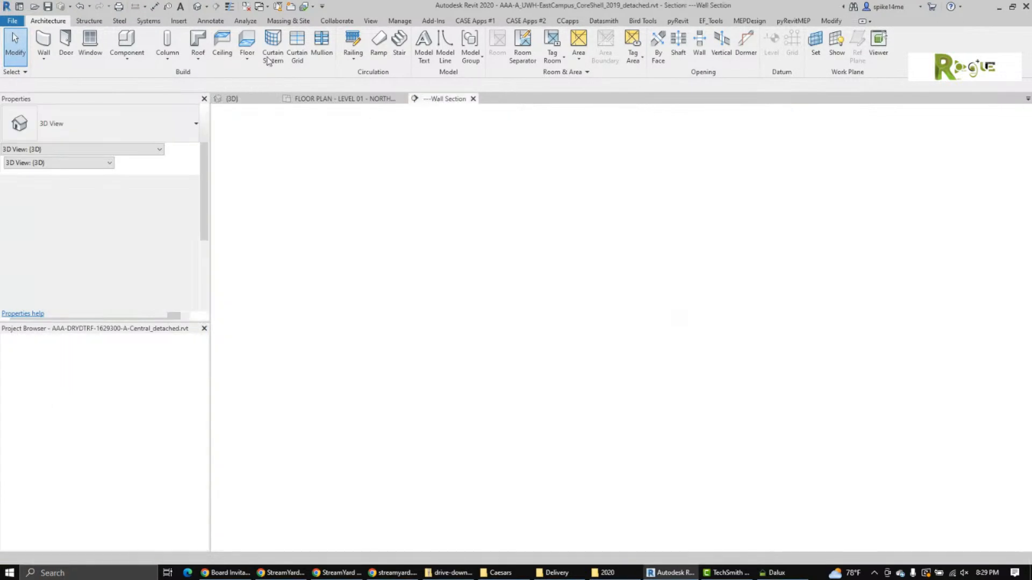
left_click(198, 7)
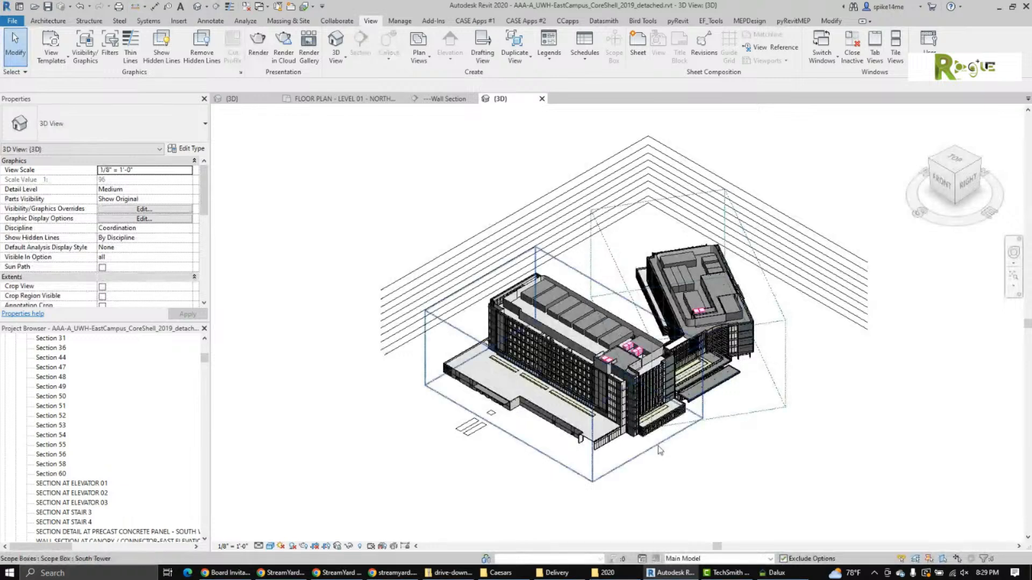
right_click(946, 189)
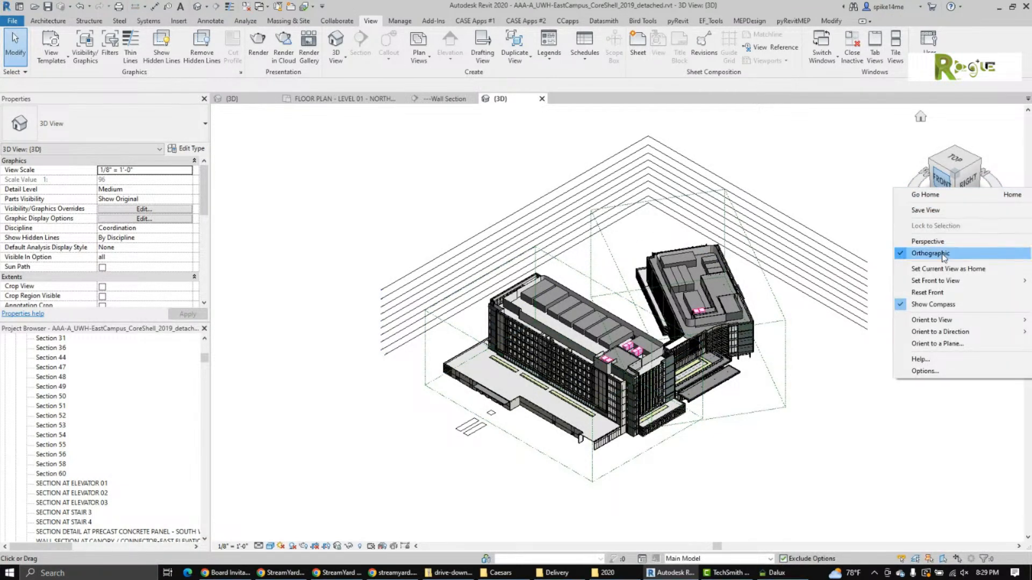
mouse_move(935, 320)
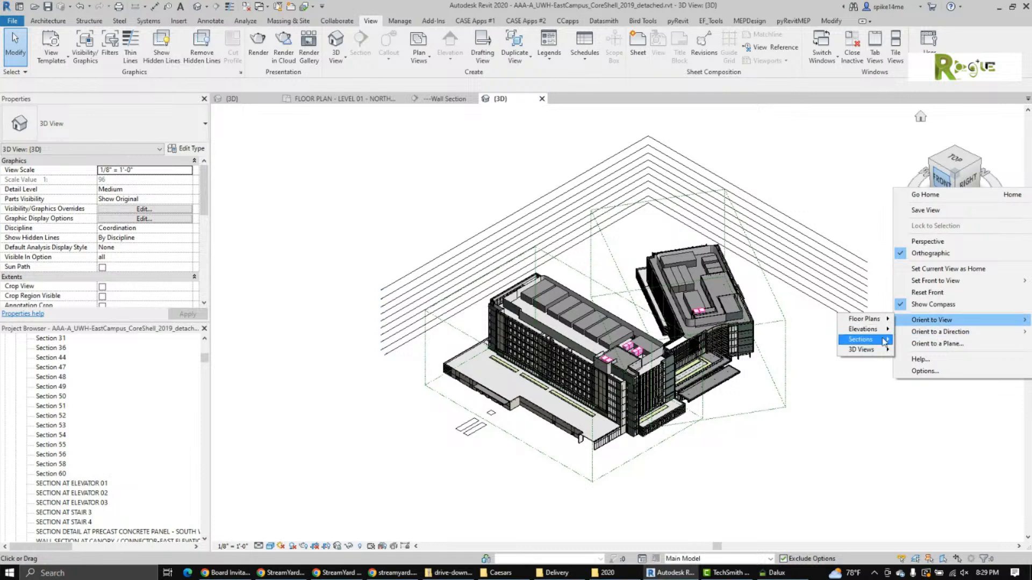
mouse_move(875, 341)
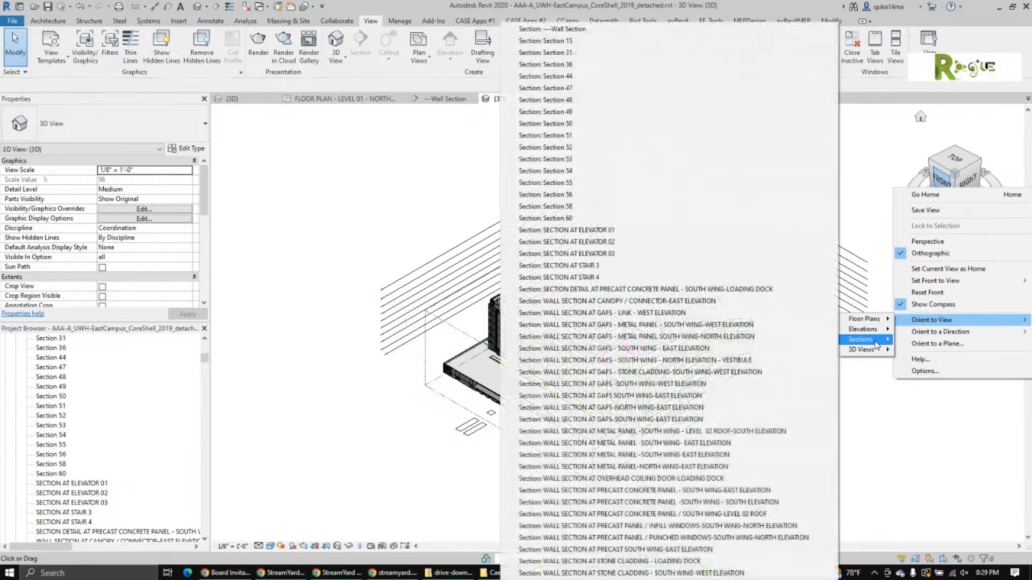
left_click(580, 33)
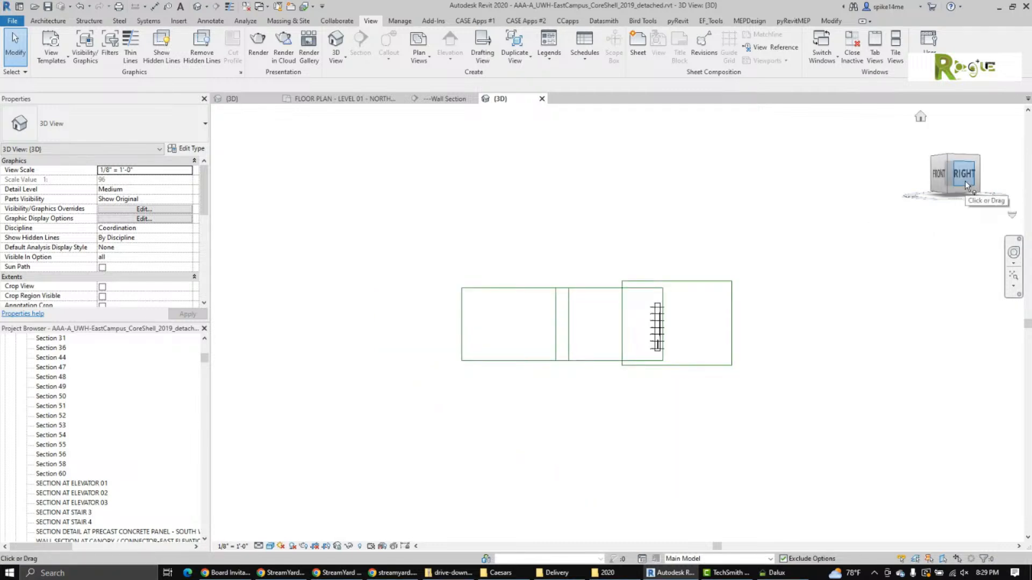
Hide the scope boxes category in the 3D view.
left_click(699, 284)
right_click(698, 284)
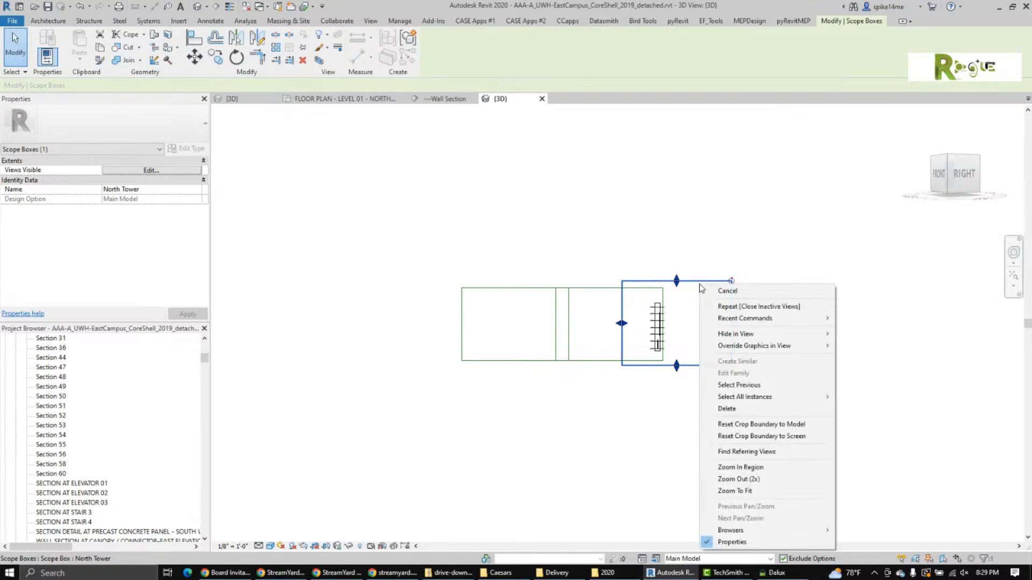
mouse_move(766, 340)
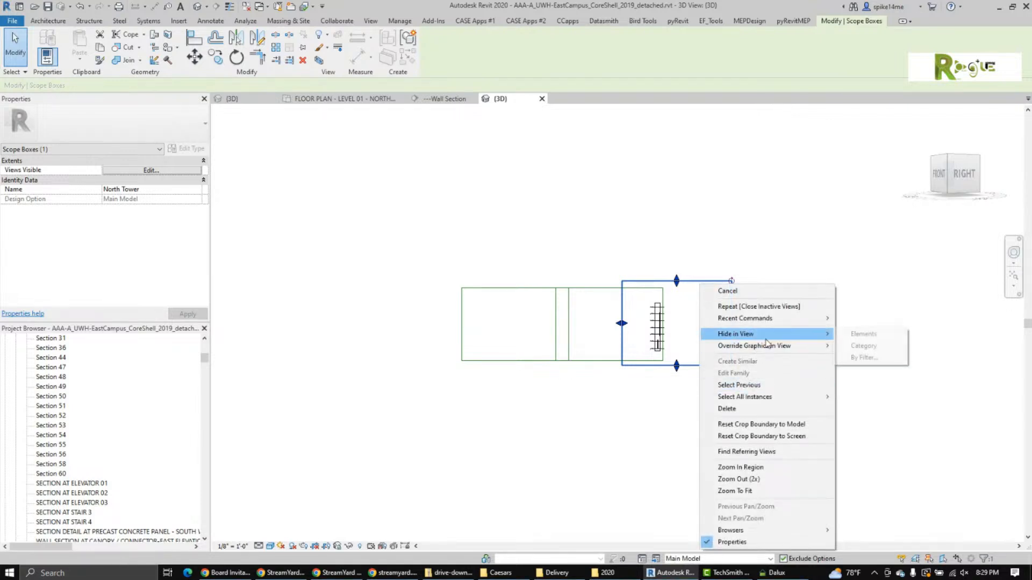
left_click(861, 345)
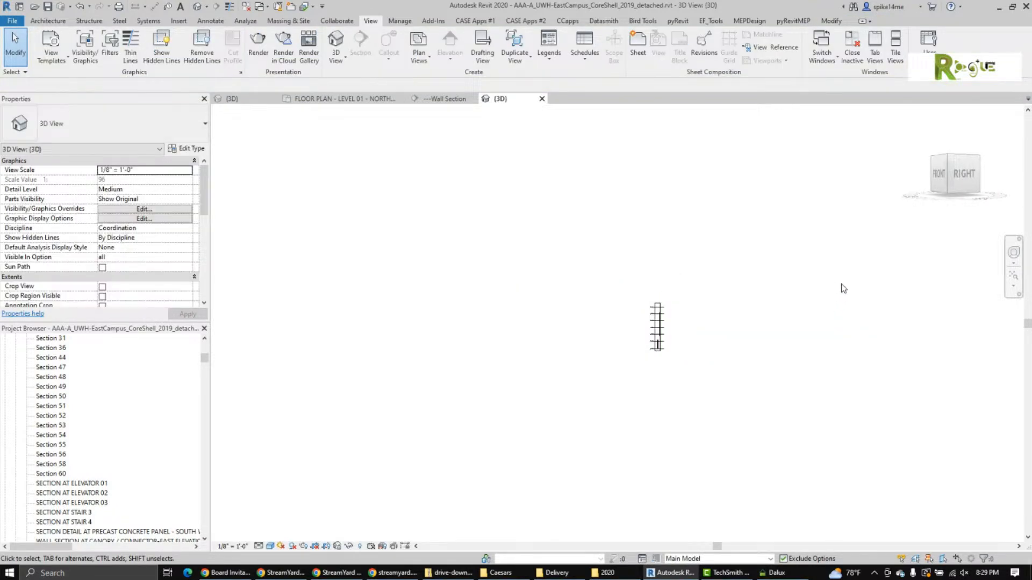
Turn the 3D view to the top front-right corner and hide the curtain wall crossing the section slice.
left_click(948, 157)
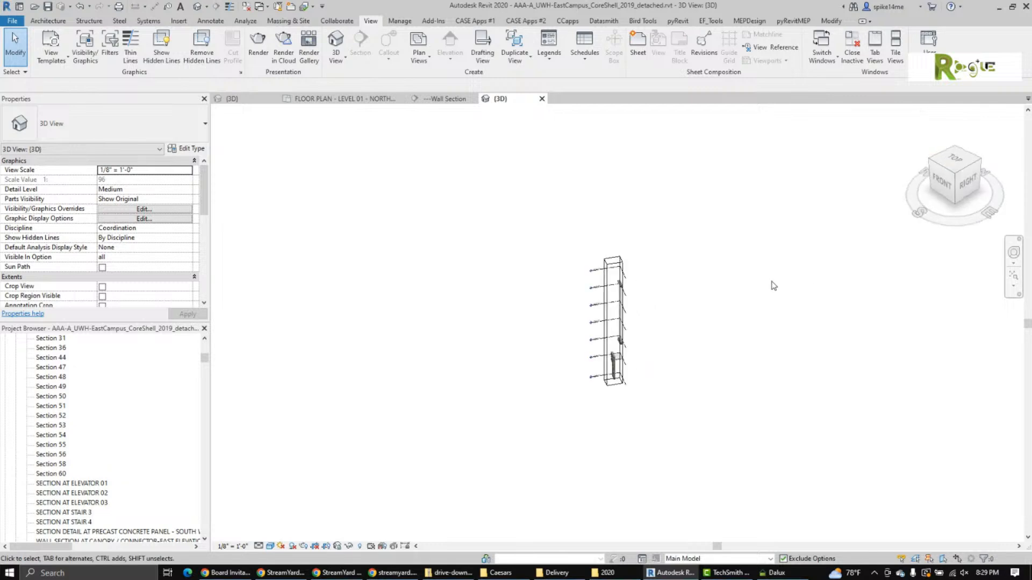
scroll(643, 344, "up", 5)
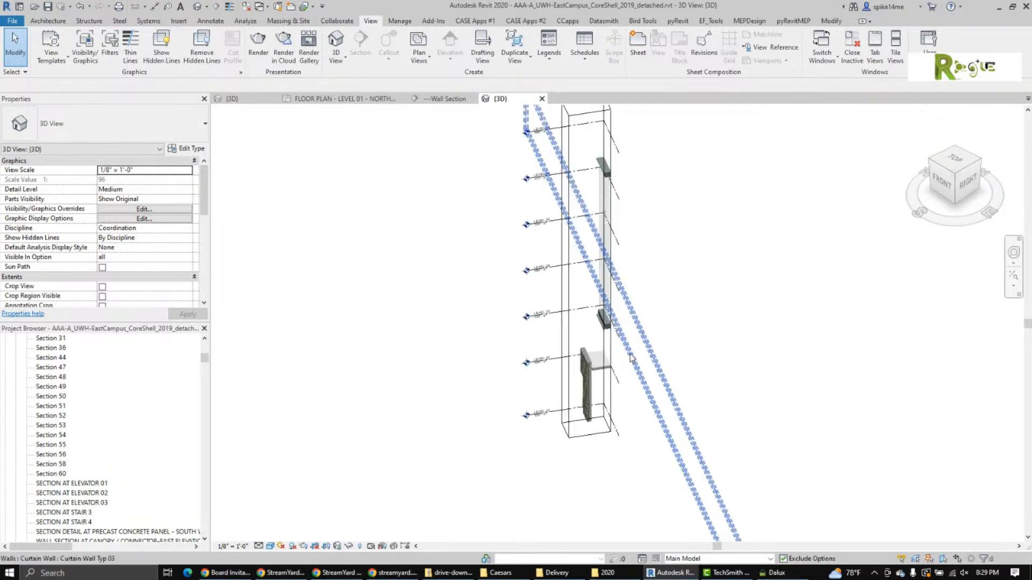
left_click(652, 426)
key("e")
key("h")
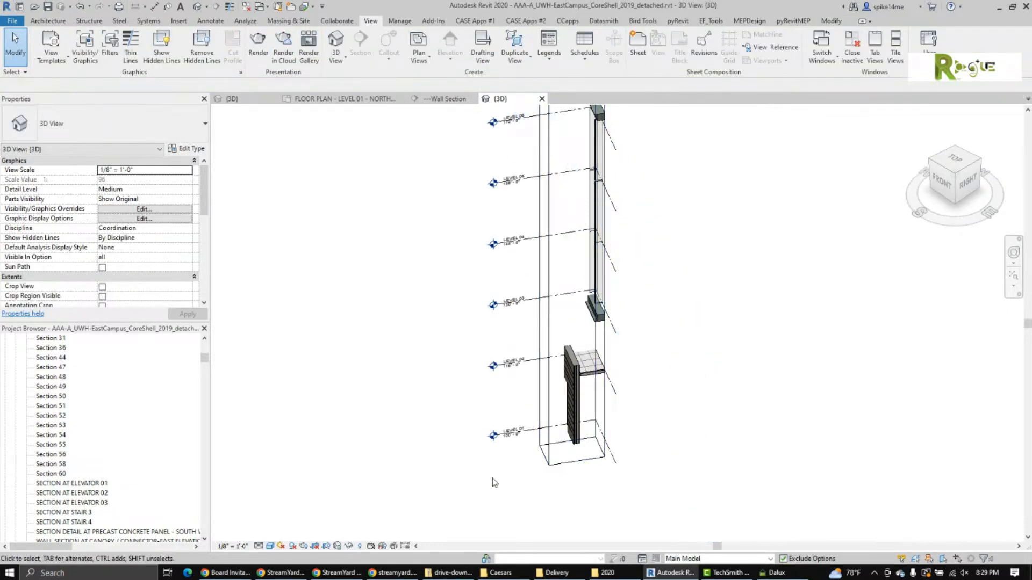
Examine the 3D wall slice from its front side, from the Level 01 wall assembly up to the upper levels.
middle_click_drag(494, 483, 569, 438, "shift")
scroll(654, 413, "up", 1)
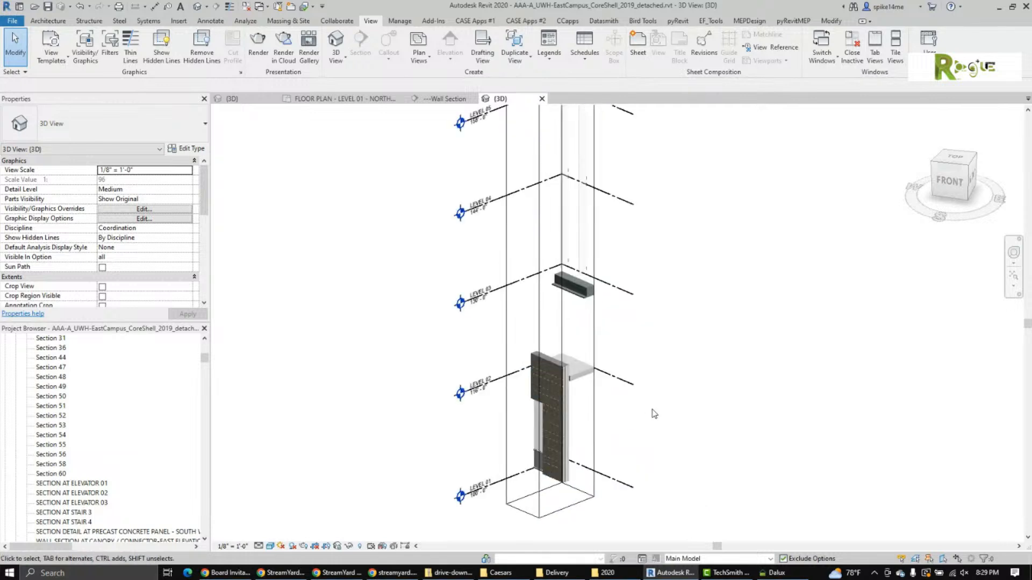
scroll(654, 414, "up", 3)
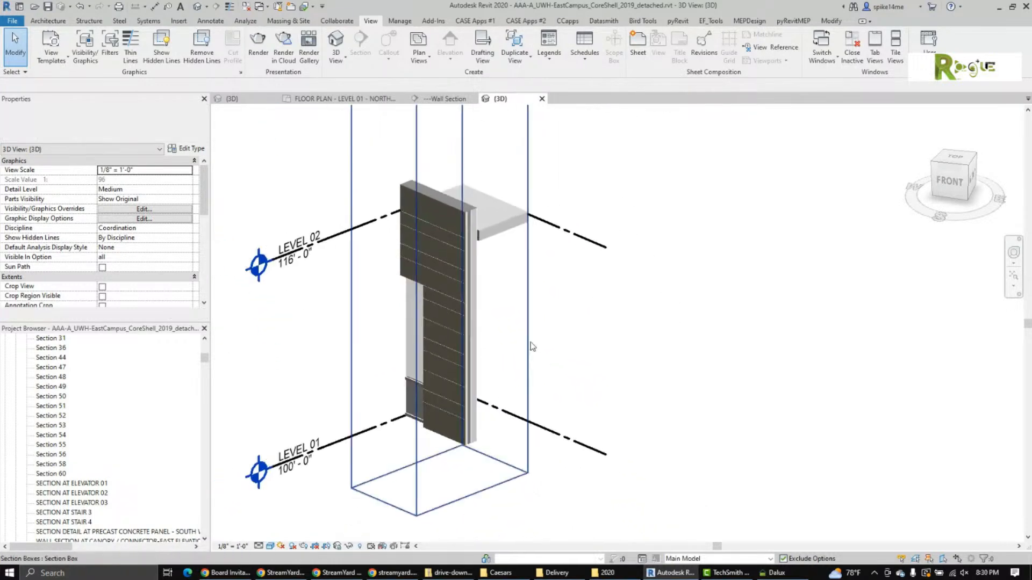
scroll(532, 346, "up", 3)
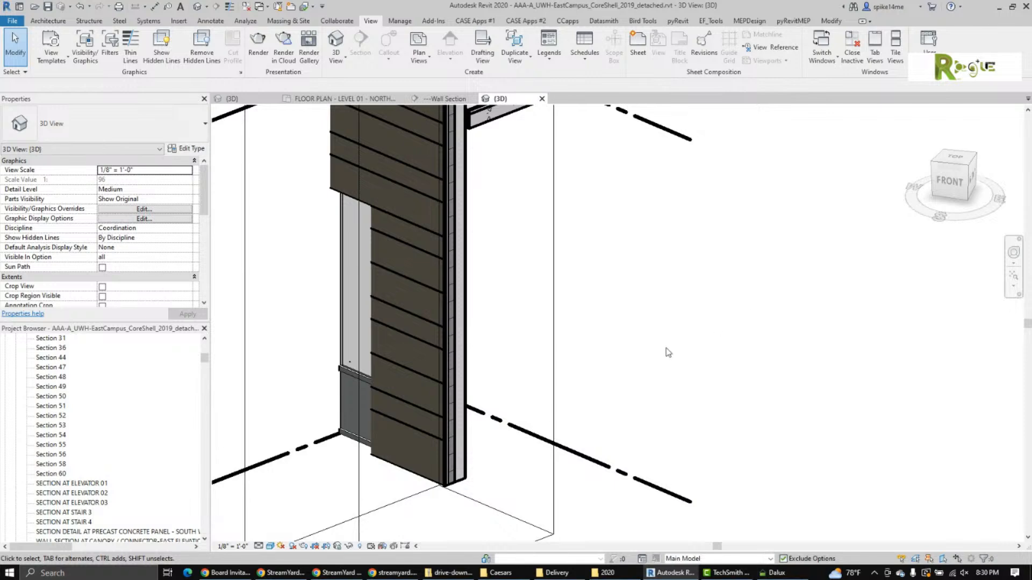
scroll(668, 352, "down", 5)
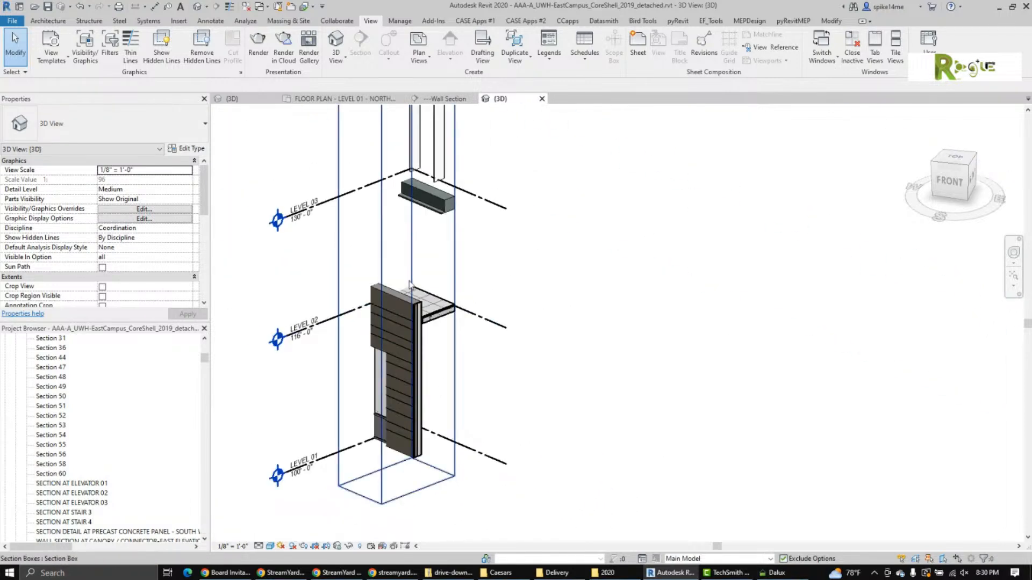
scroll(409, 283, "down", 1)
middle_click_drag(409, 282, 328, 418)
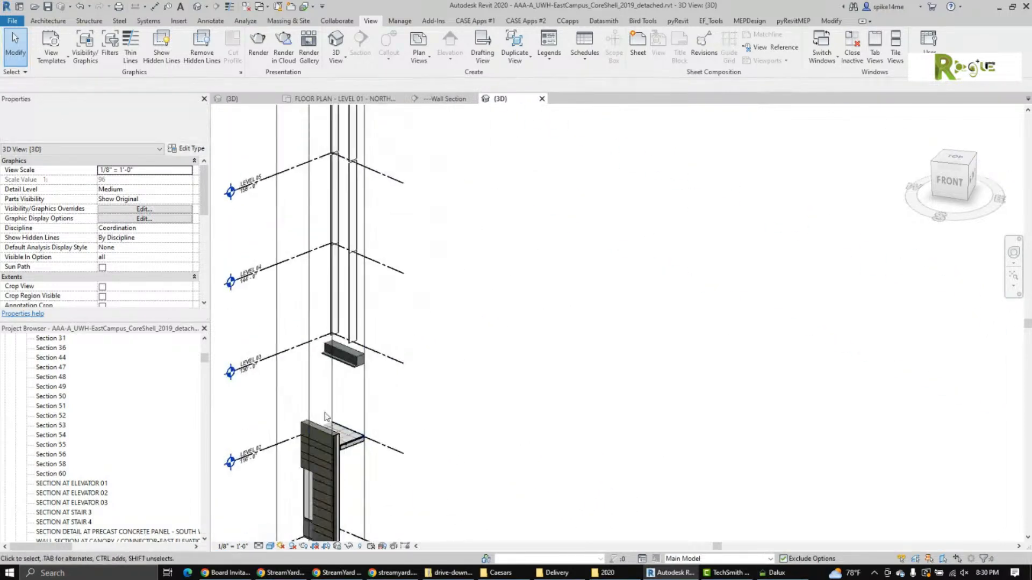
Extend the section box deeper into the building so the 3D slice takes in more of the floor slabs and curtain wall.
left_click(367, 413)
middle_click_drag(398, 391, 379, 432)
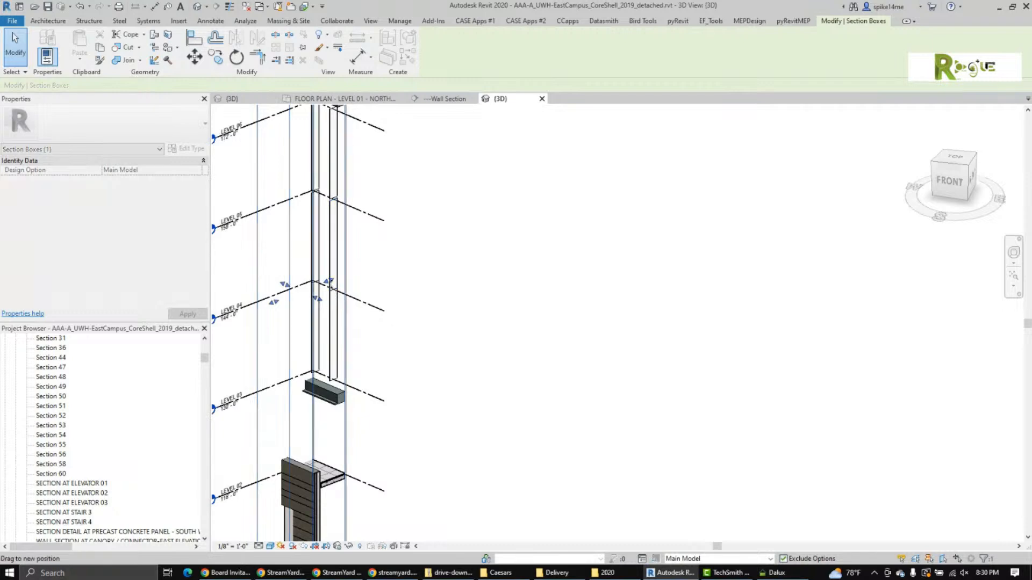
left_click_drag(330, 284, 365, 266)
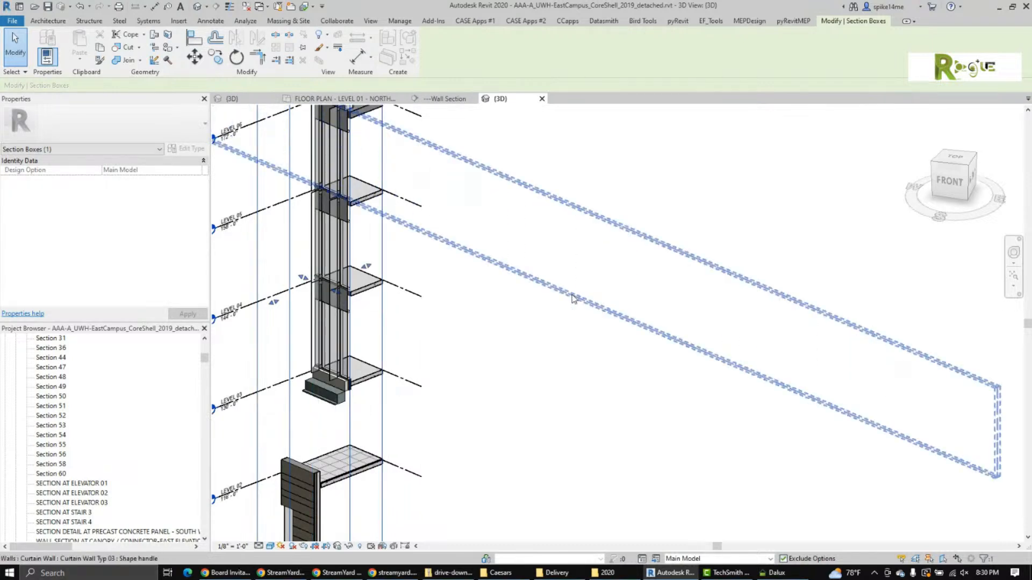
left_click(650, 197)
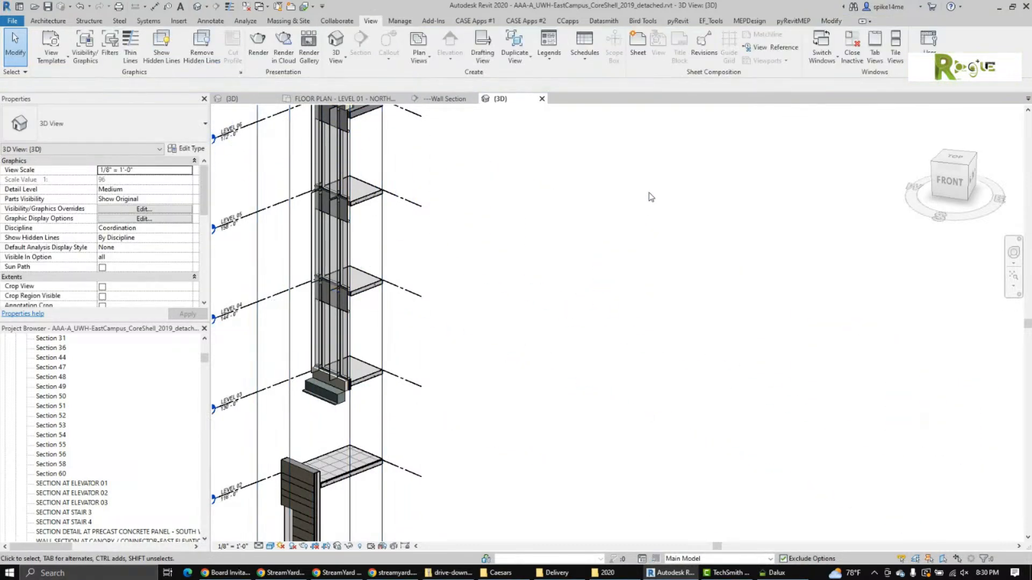
scroll(650, 196, "down", 2)
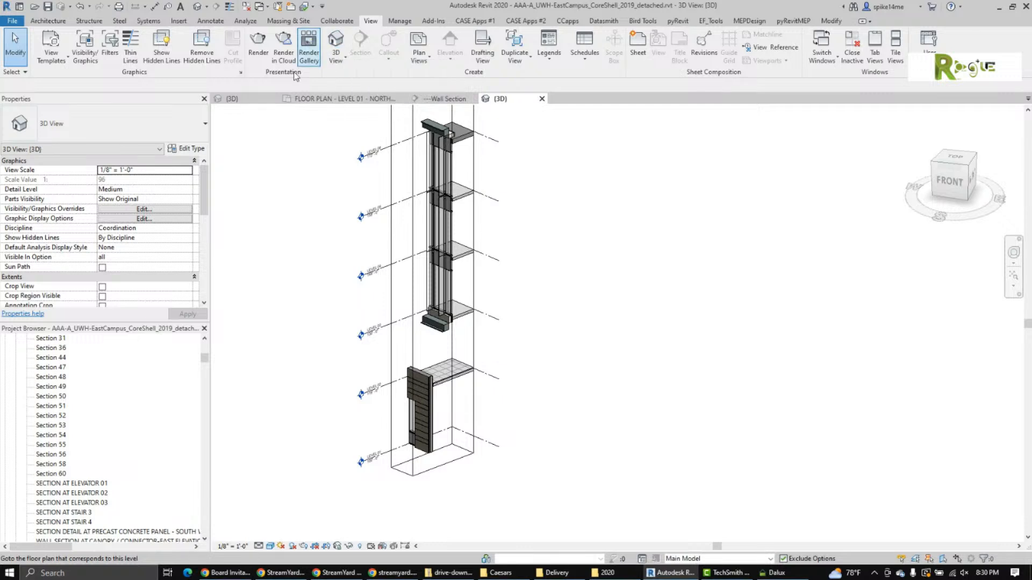
Open the Level 01 North Wing floor plan and examine the existing section and callout markers around the exterior walls and elevator core.
left_click(337, 99)
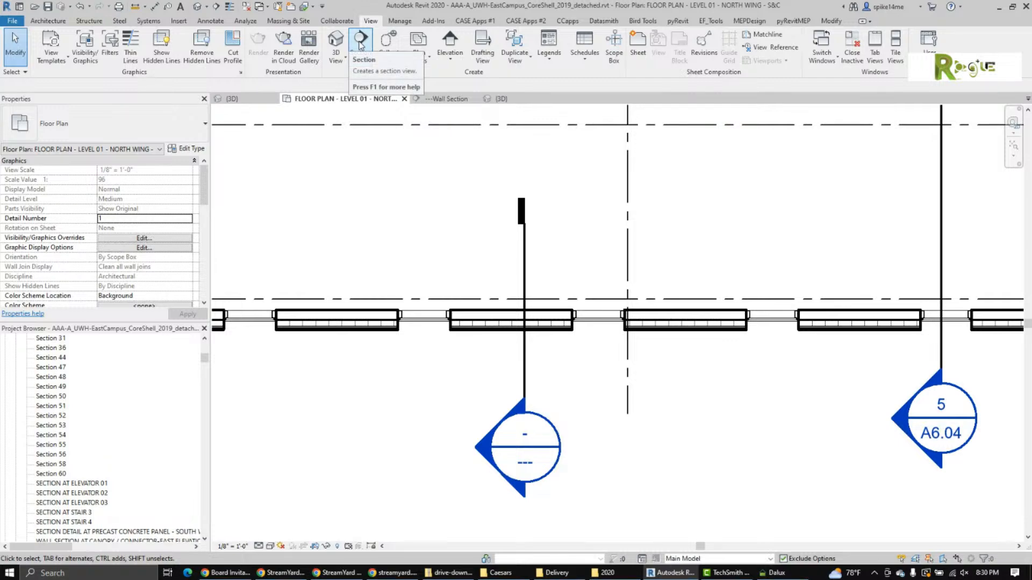
scroll(430, 183, "down", 5)
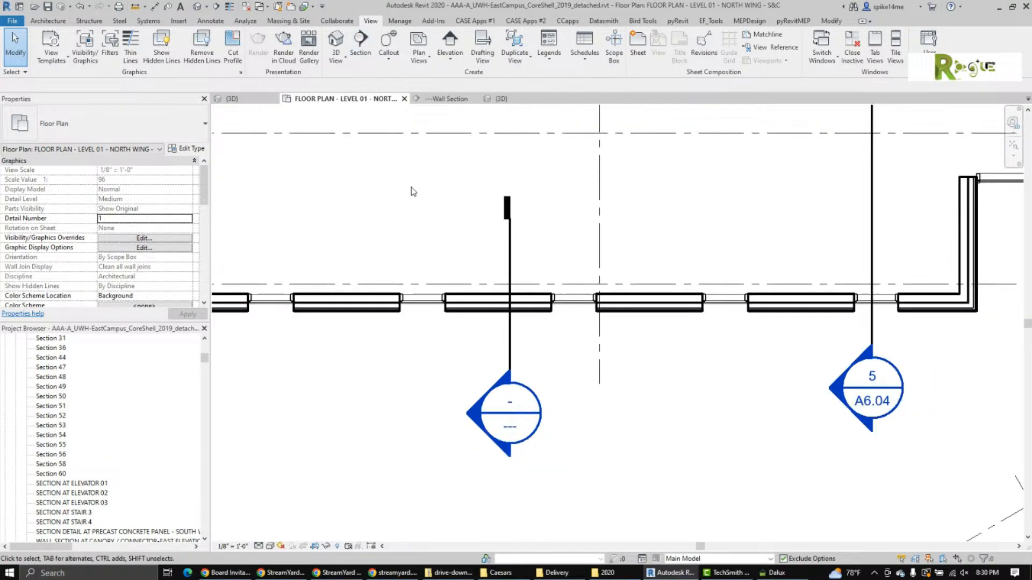
middle_click_drag(453, 186, 431, 403)
scroll(431, 349, "down", 2)
middle_click_drag(559, 283, 1003, 350)
scroll(774, 339, "up", 1)
scroll(759, 341, "down", 3)
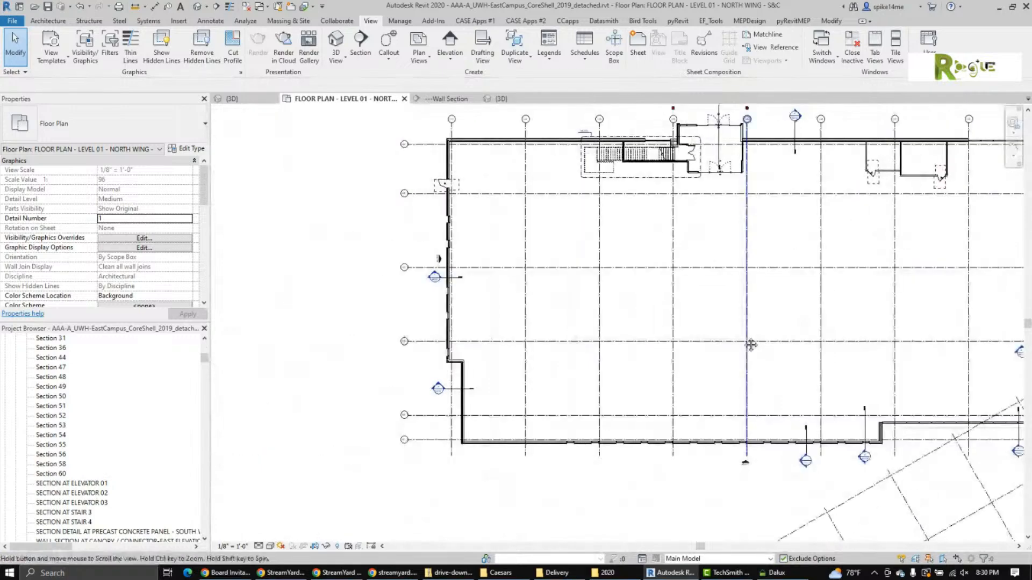
middle_click_drag(751, 345, 278, 322)
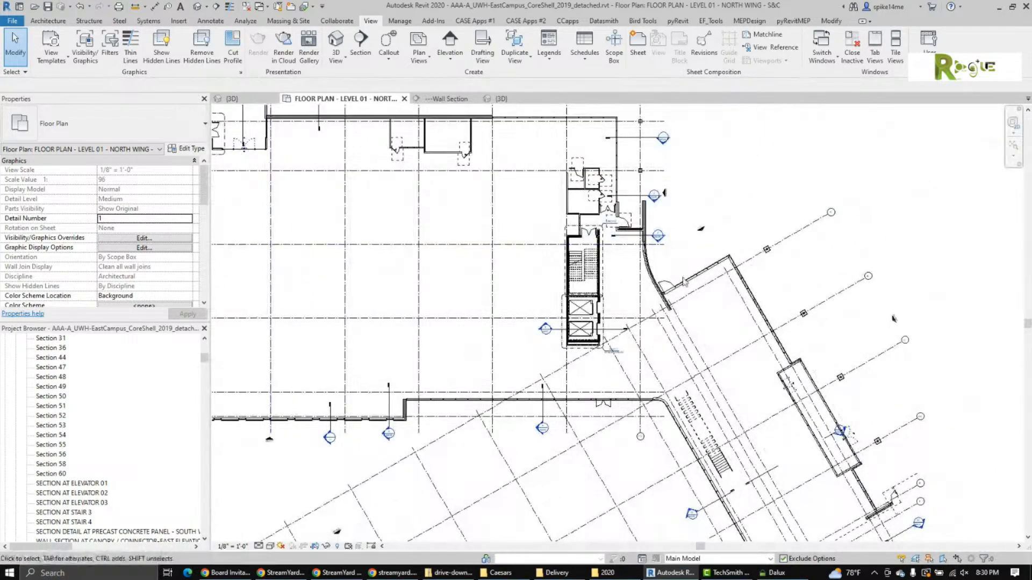
scroll(617, 313, "up", 3)
scroll(539, 362, "up", 2)
scroll(615, 293, "down", 1)
middle_click_drag(615, 293, 493, 332)
scroll(490, 329, "down", 1)
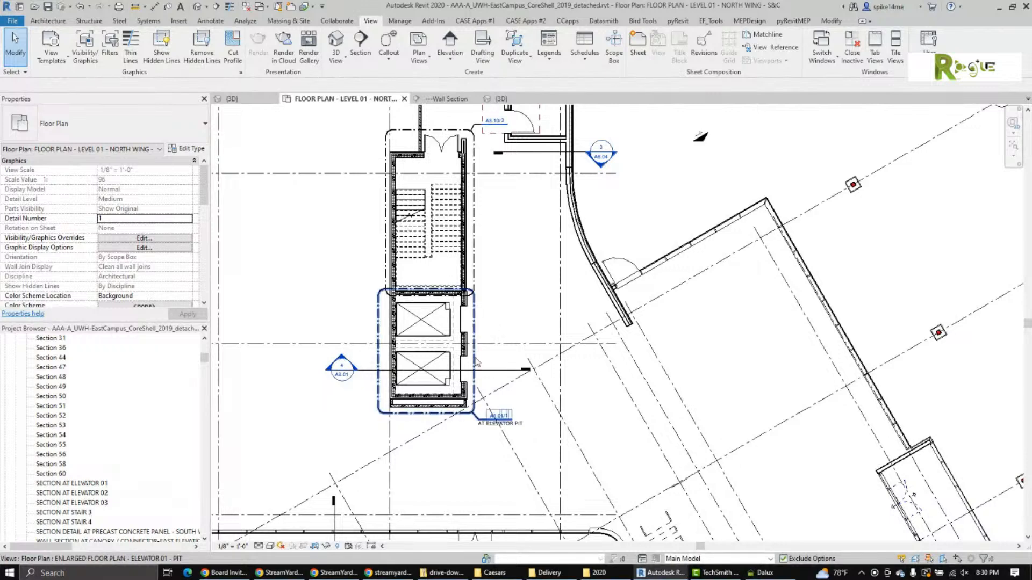
scroll(554, 355, "down", 2)
middle_click_drag(554, 349, 461, 297)
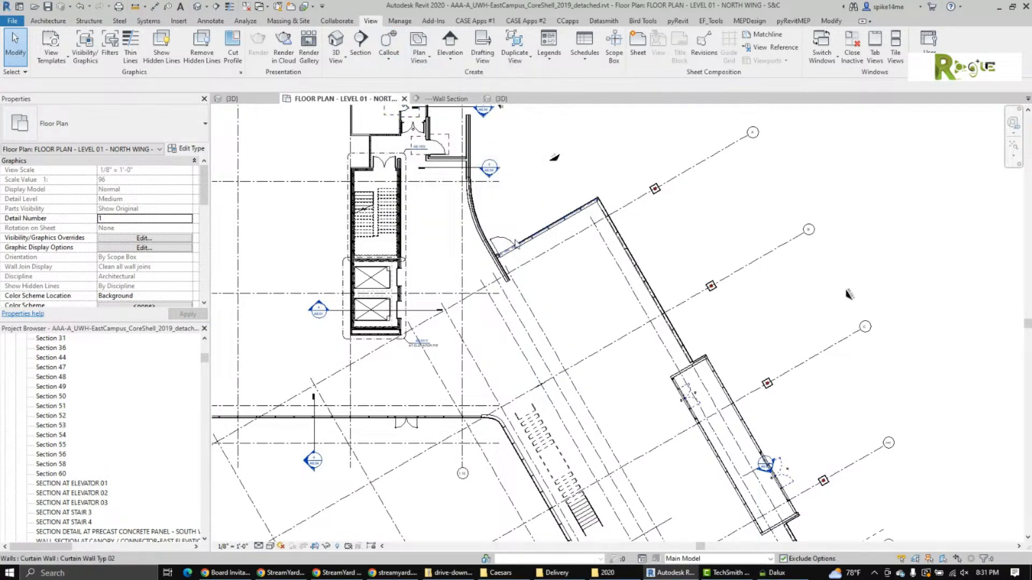
Draw a plan callout around the curved wall end and the angled curtain wall, and open the callout view.
scroll(466, 237, "up", 5)
middle_click_drag(484, 295, 514, 325)
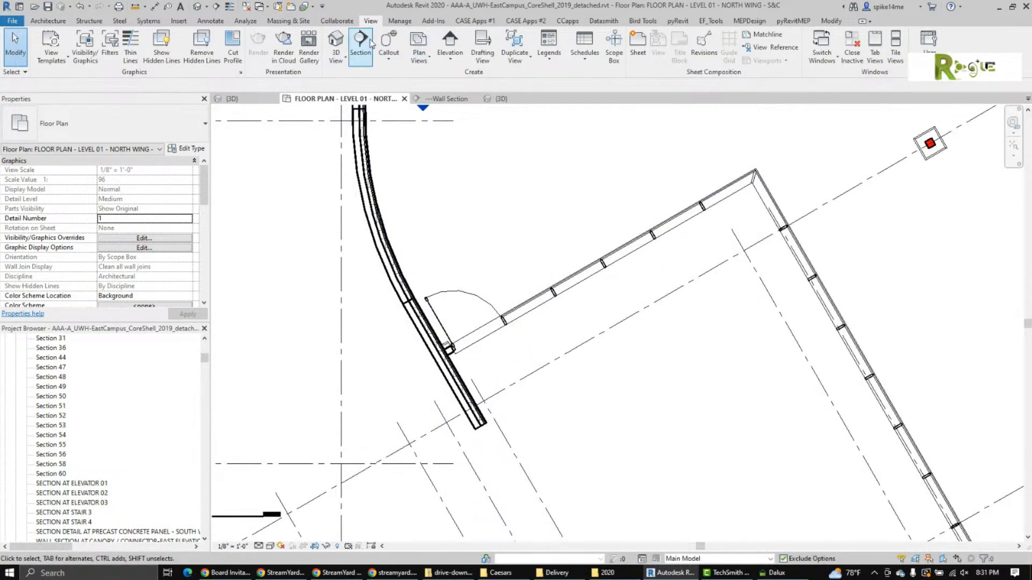
left_click(389, 46)
left_click(307, 144)
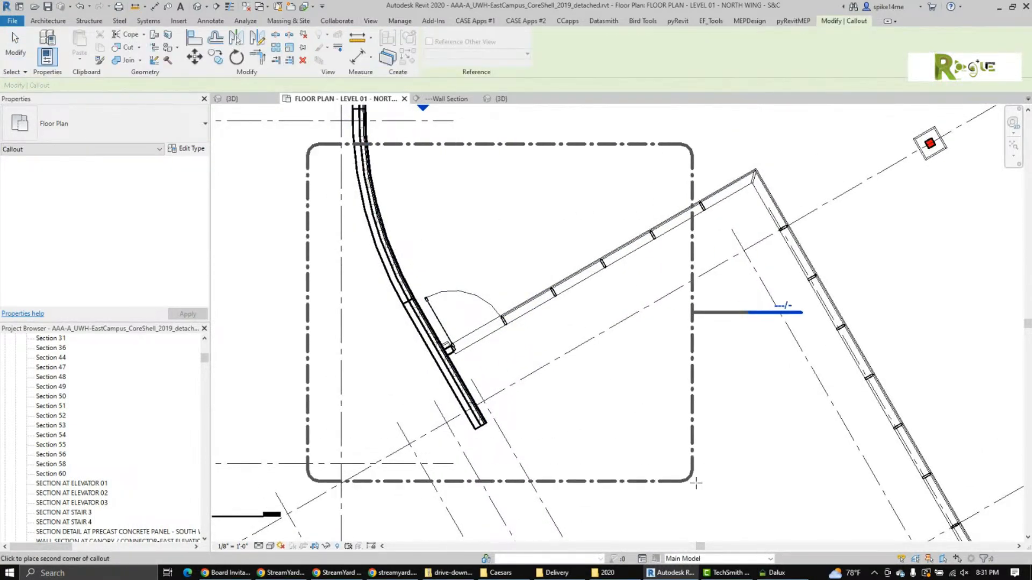
left_click(807, 467)
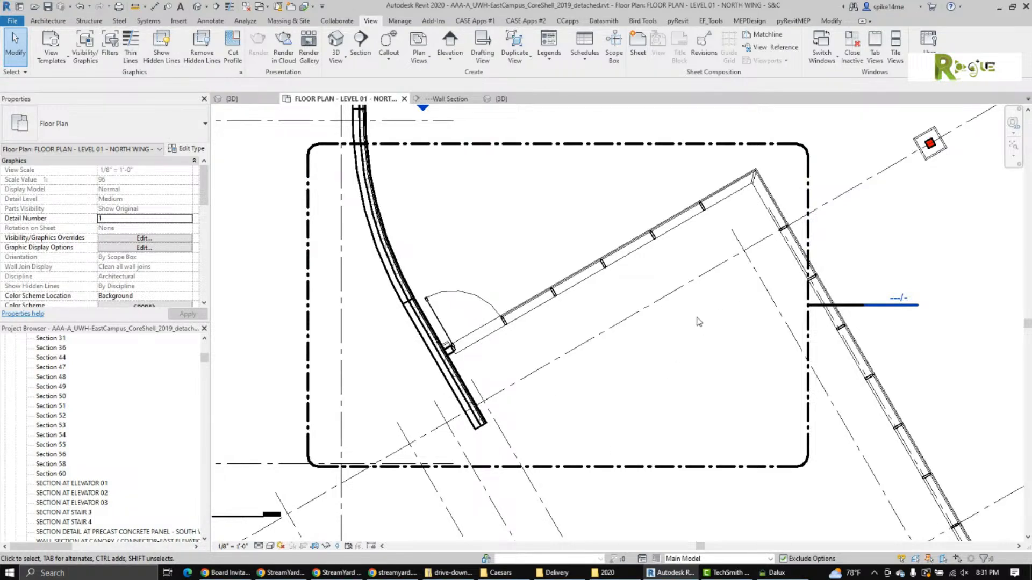
double_click(903, 311)
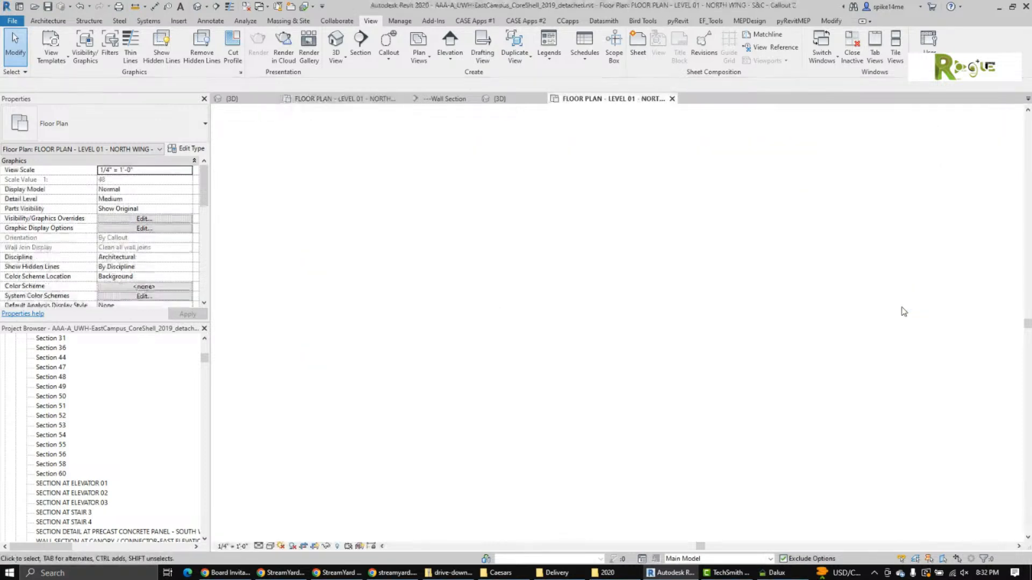
middle_click_drag(634, 354, 544, 373)
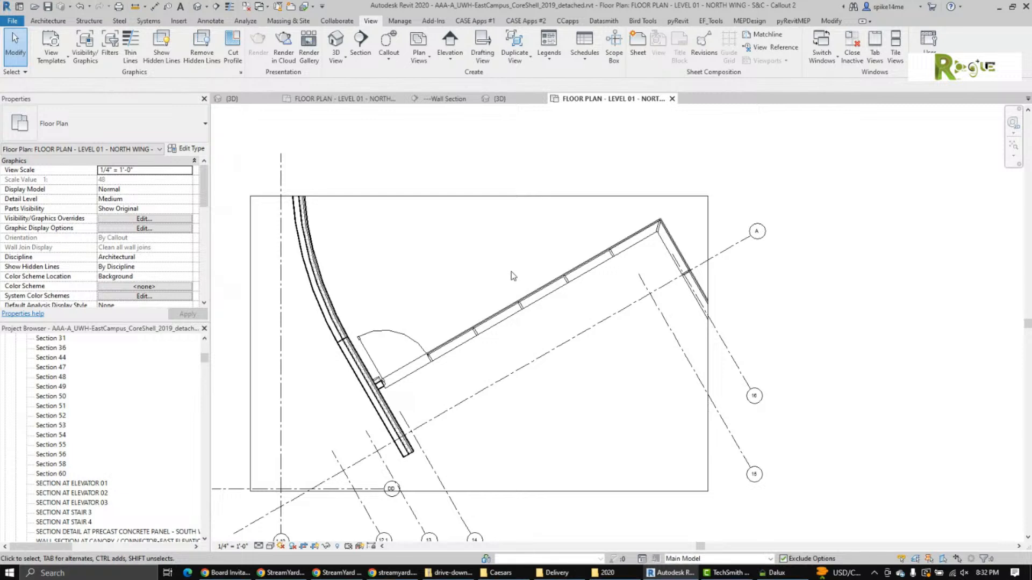
Rotate the callout's crop region about a point on the angled curtain wall, from the wall's direction to horizontal.
left_click(495, 200)
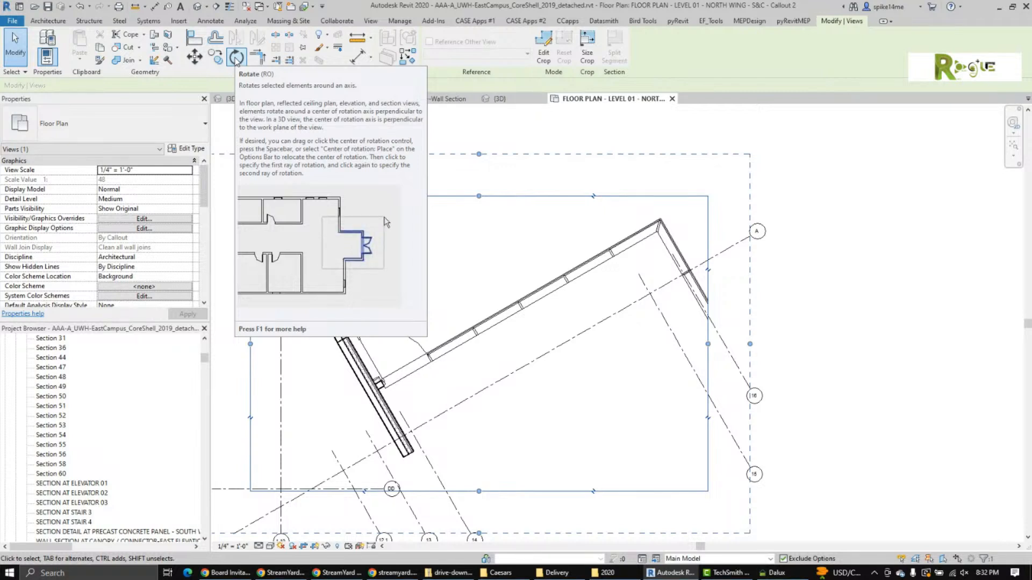
left_click(236, 57)
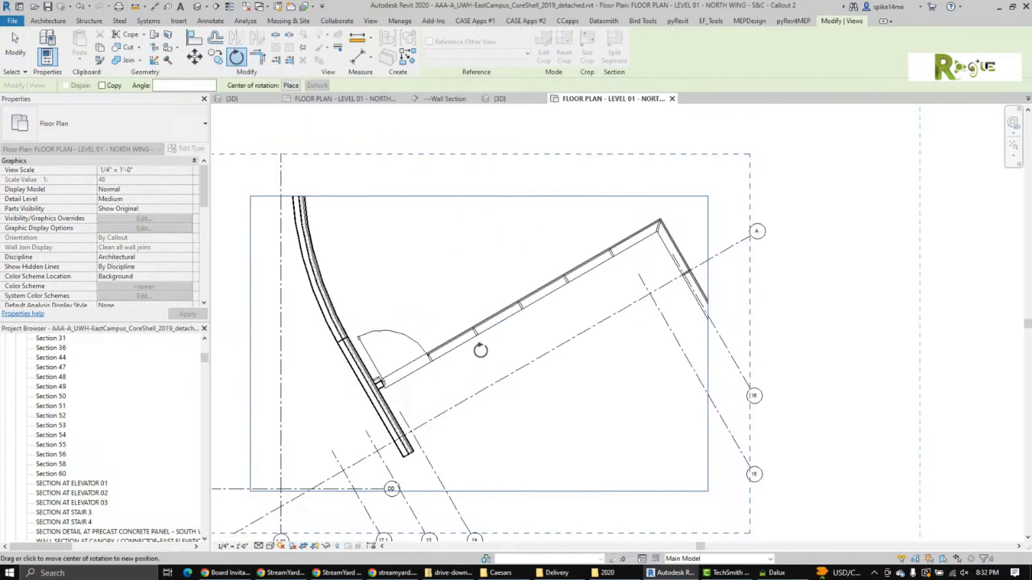
left_click_drag(481, 350, 491, 314)
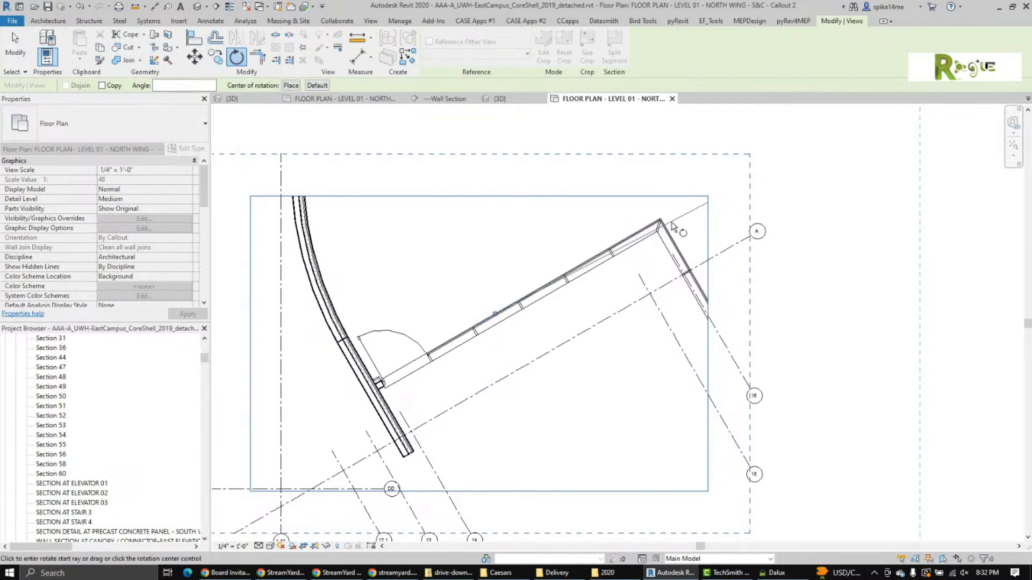
scroll(505, 307, "up", 5)
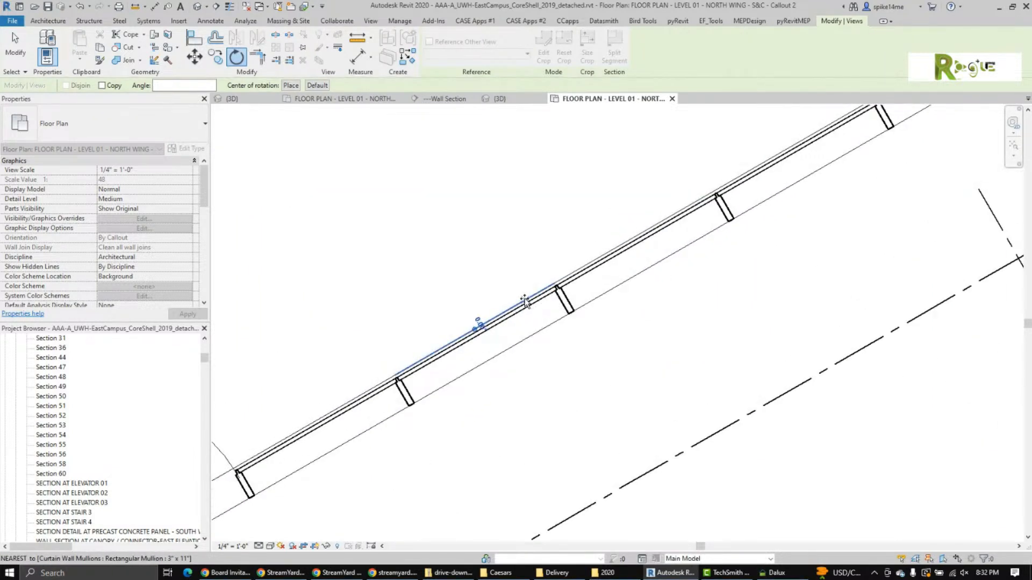
left_click(525, 300)
left_click(576, 331)
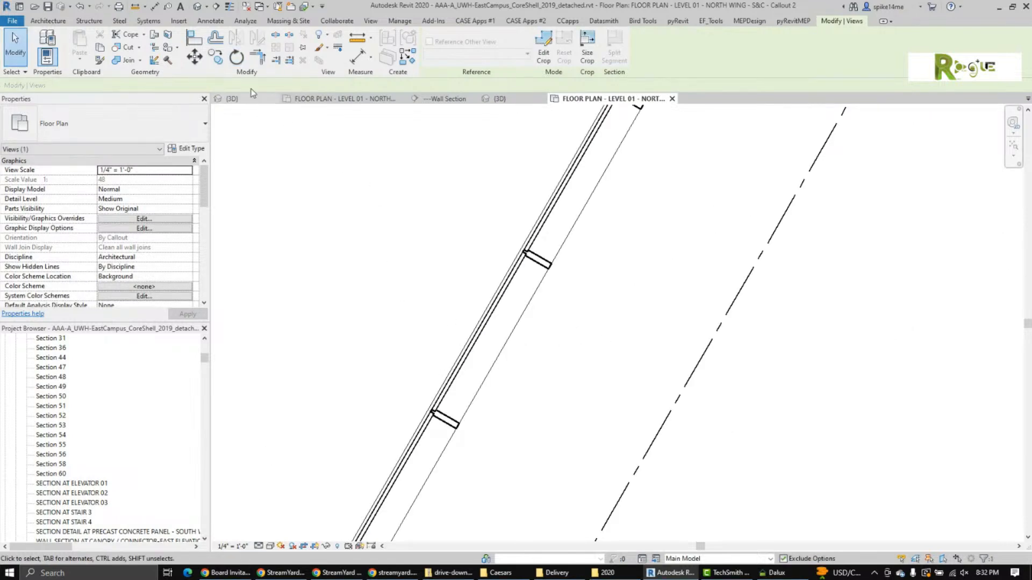
Rotate the callout's crop region from horizontal to the curtain wall's direction so the wall lies horizontal in the view.
scroll(457, 254, "down", 5)
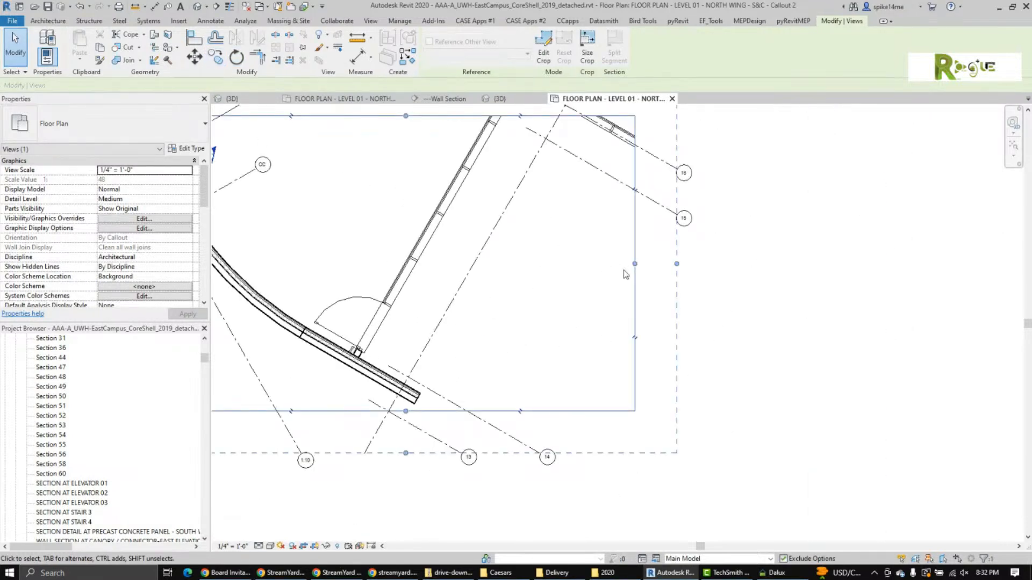
left_click(237, 57)
scroll(339, 186, "up", 6)
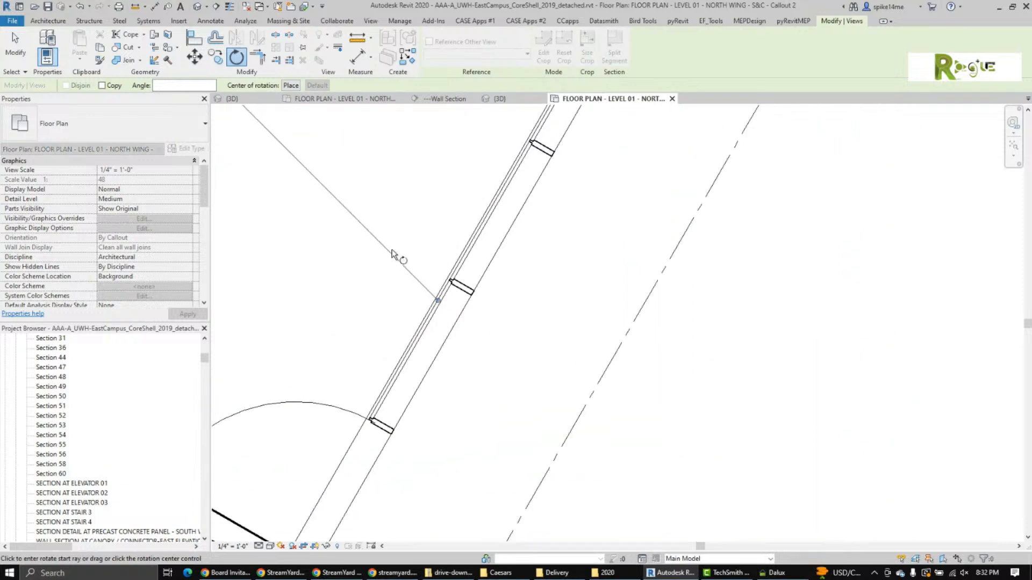
left_click(500, 306)
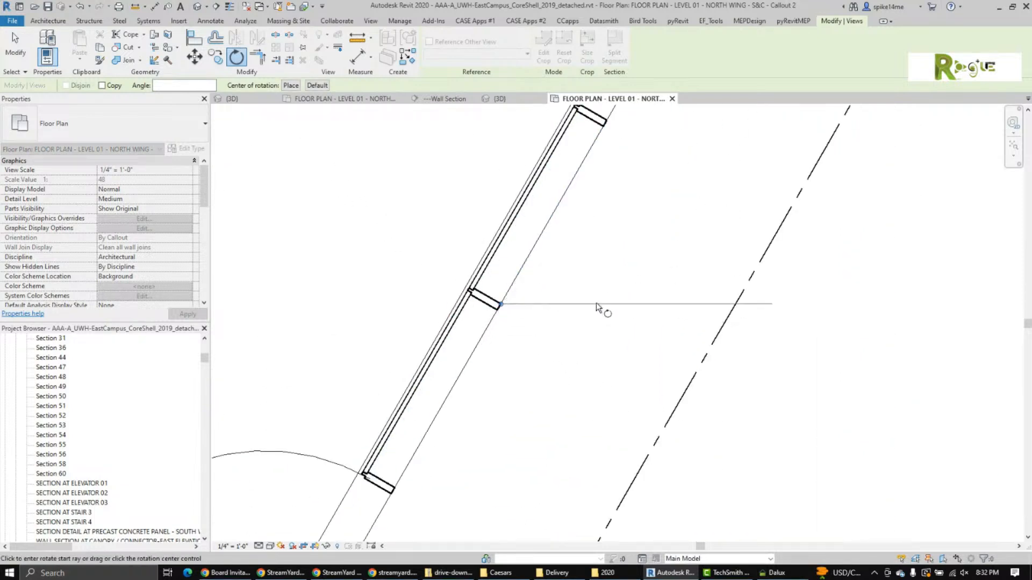
left_click(596, 305)
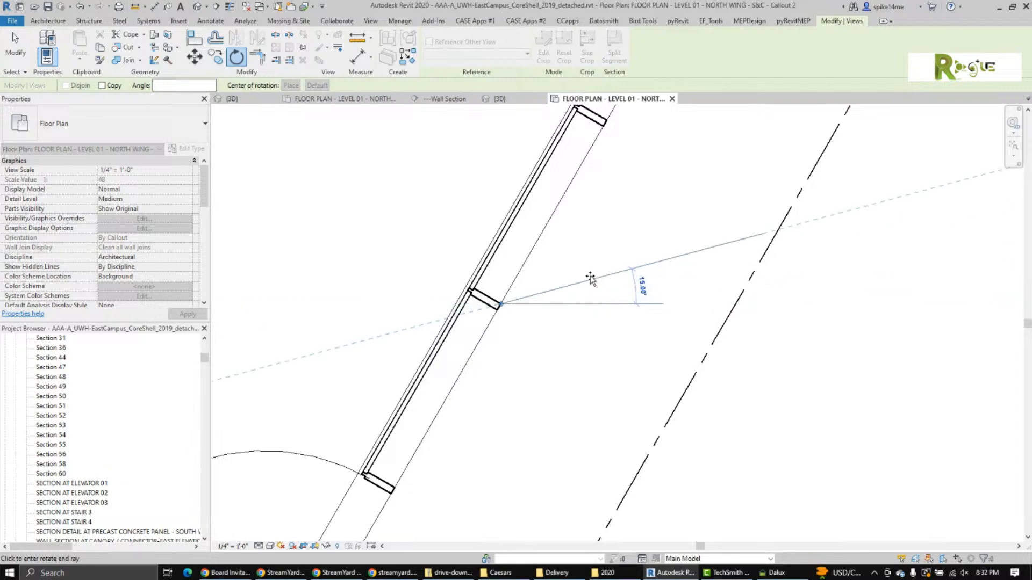
left_click(554, 217)
scroll(621, 250, "down", 5)
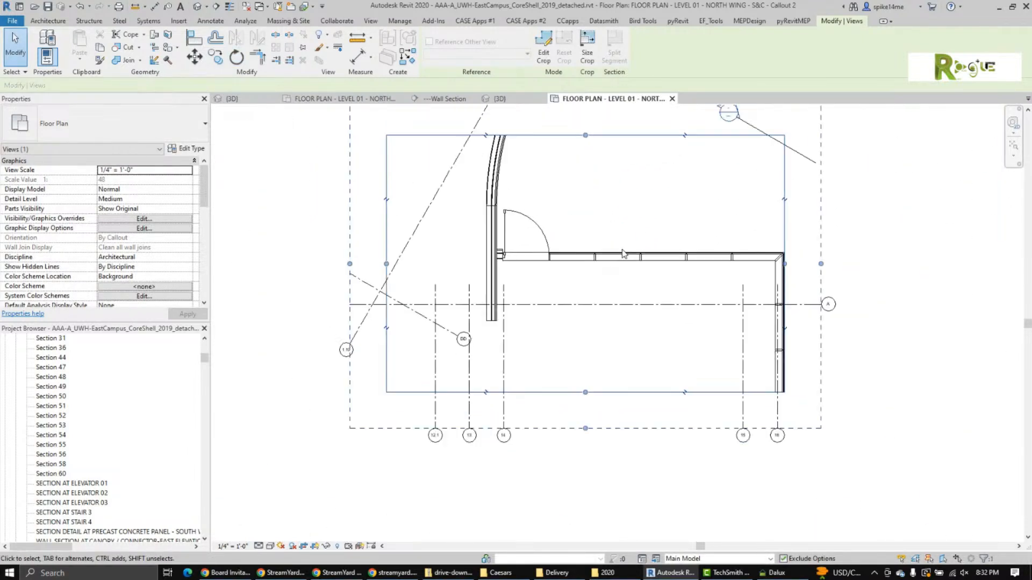
Nudge the curtain grid line at the second mullion from the door along the wall, away from and then toward the door.
scroll(648, 356, "up", 3)
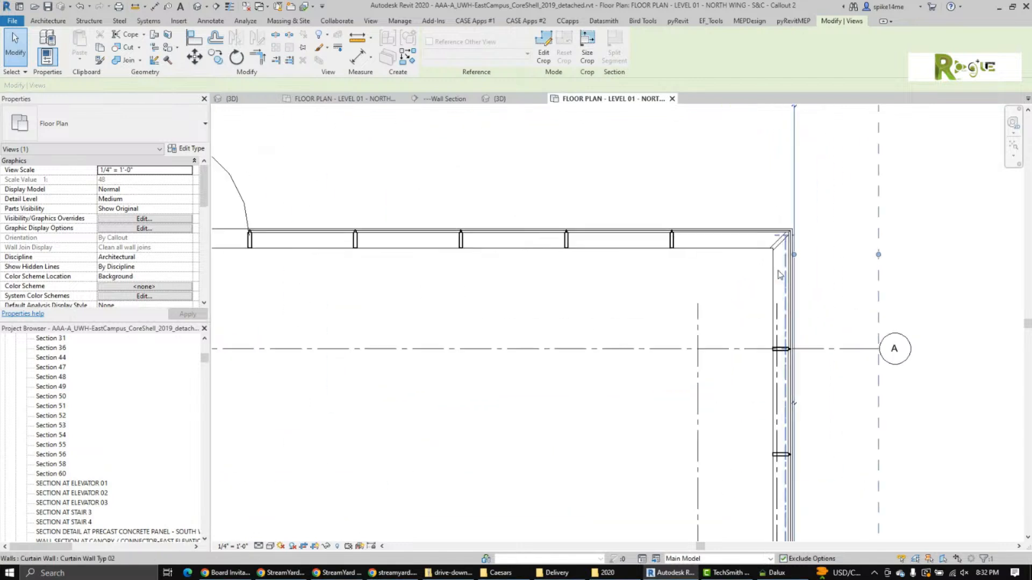
middle_click_drag(516, 398, 753, 463)
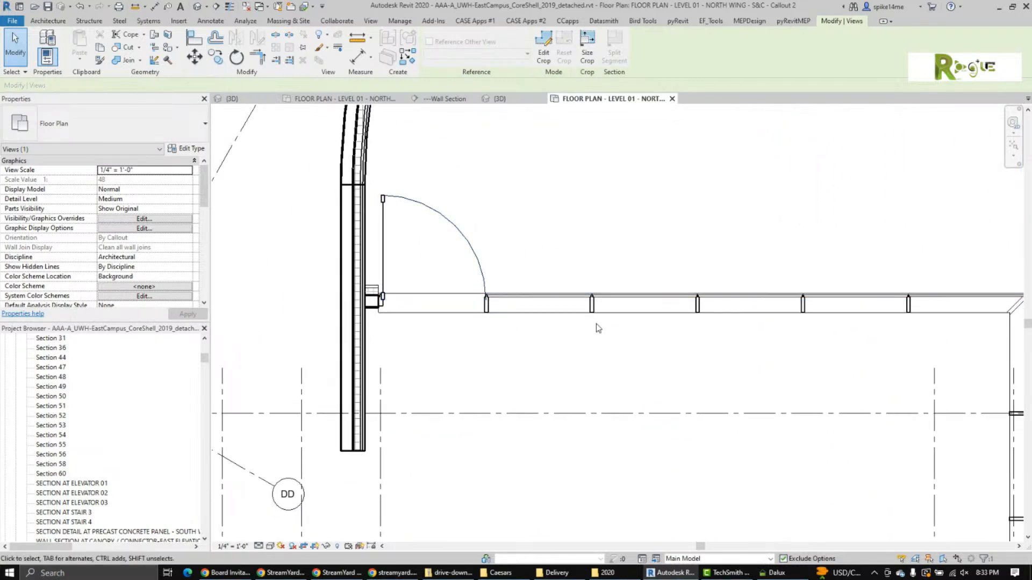
scroll(592, 315, "up", 5)
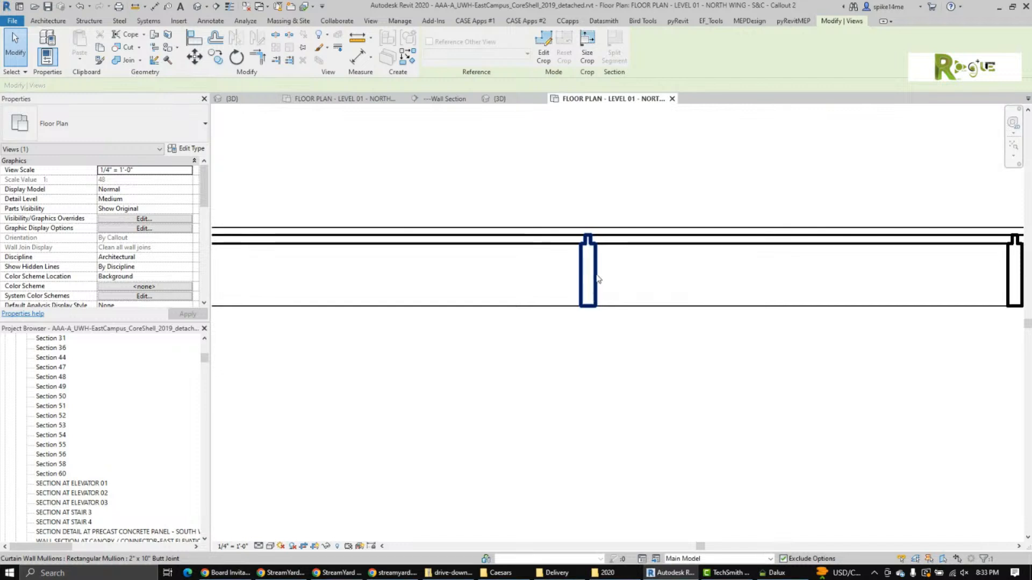
left_click(588, 219)
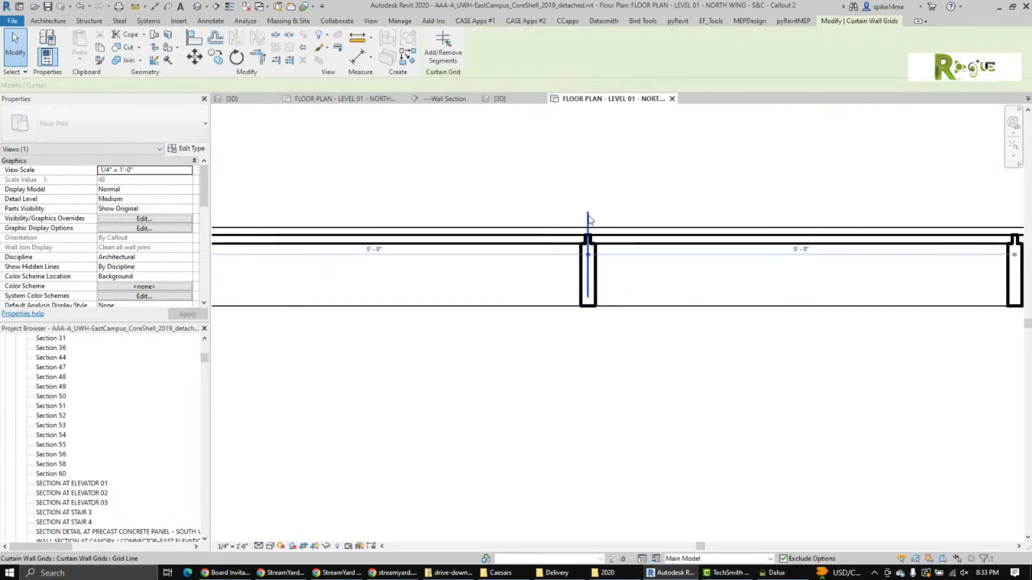
scroll(596, 202, "down", 3)
middle_click_drag(596, 202, 440, 235)
key("Right")
key("Right")
key("Right")
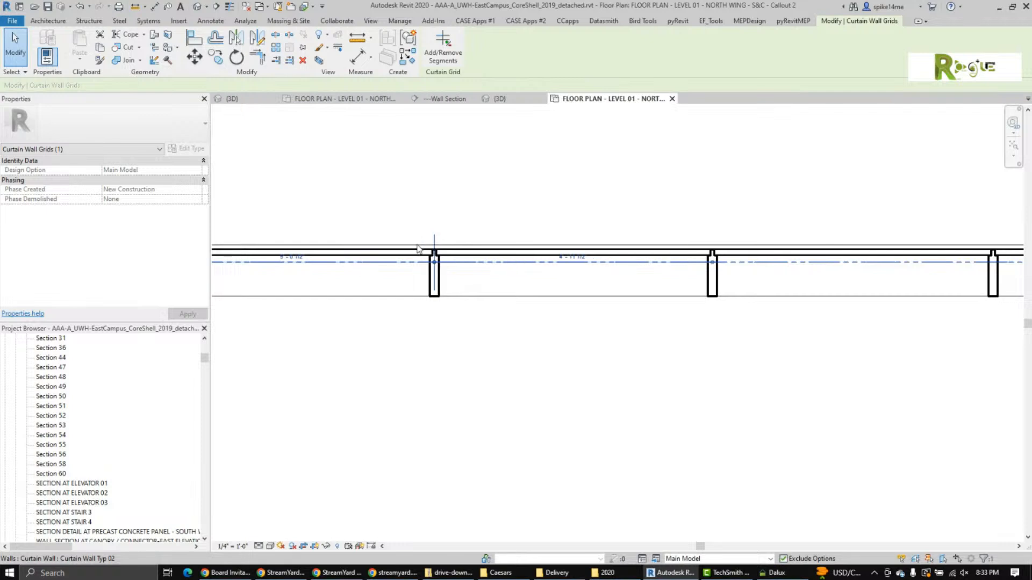
key("shift+Left")
key("shift+Left")
key("shift+Left")
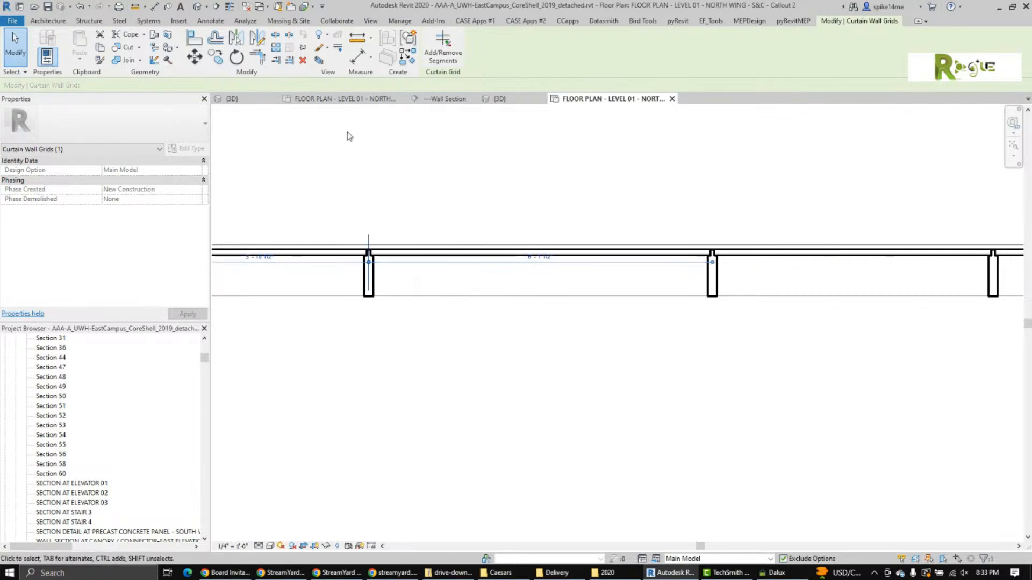
left_click(371, 357)
Examine the curtain wall door and its jamb connection to the straight end of the curved wall.
scroll(381, 361, "down", 2)
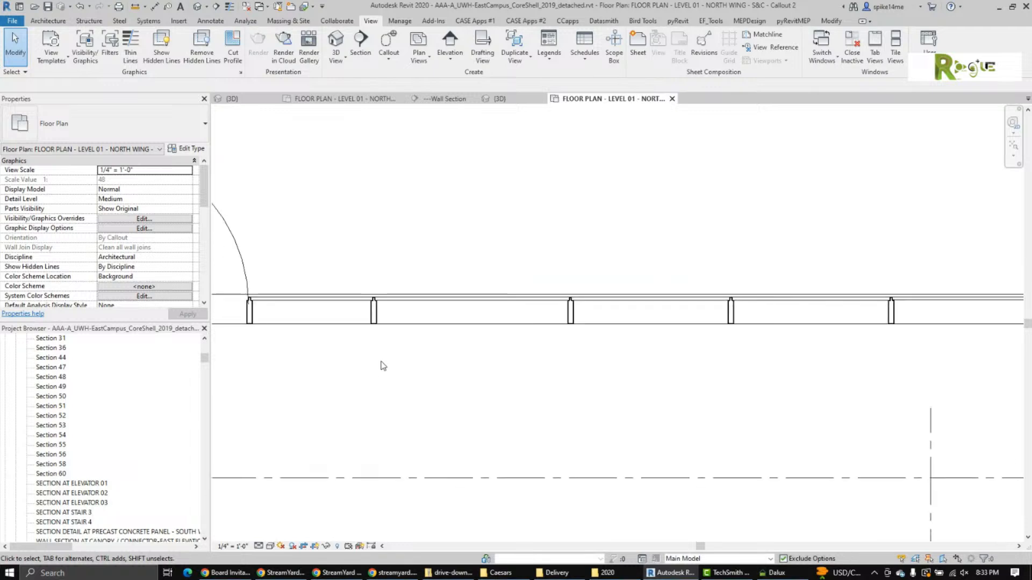
middle_click_drag(380, 361, 594, 371)
scroll(311, 338, "up", 4)
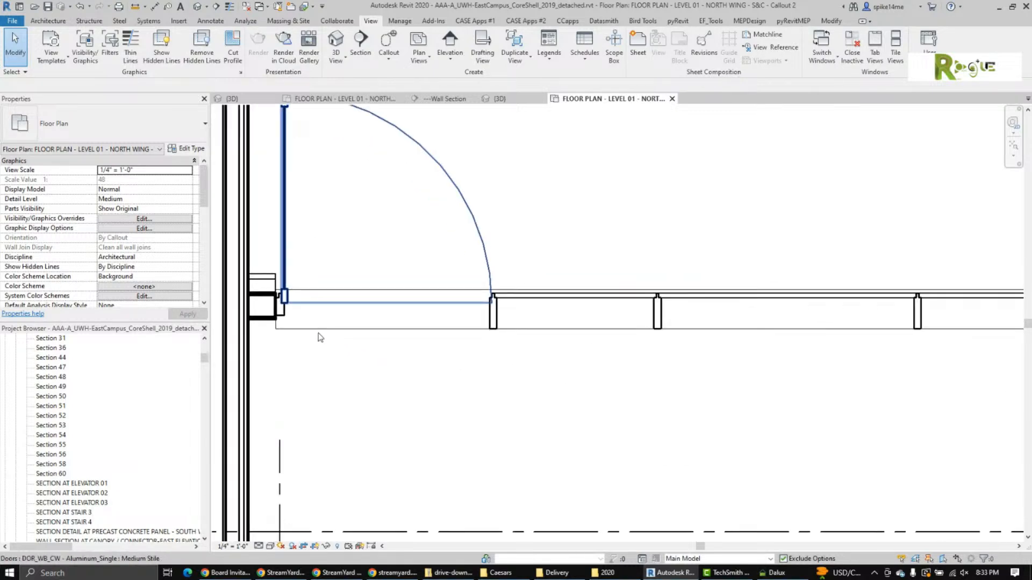
middle_click_drag(357, 352, 435, 444)
scroll(445, 401, "down", 1)
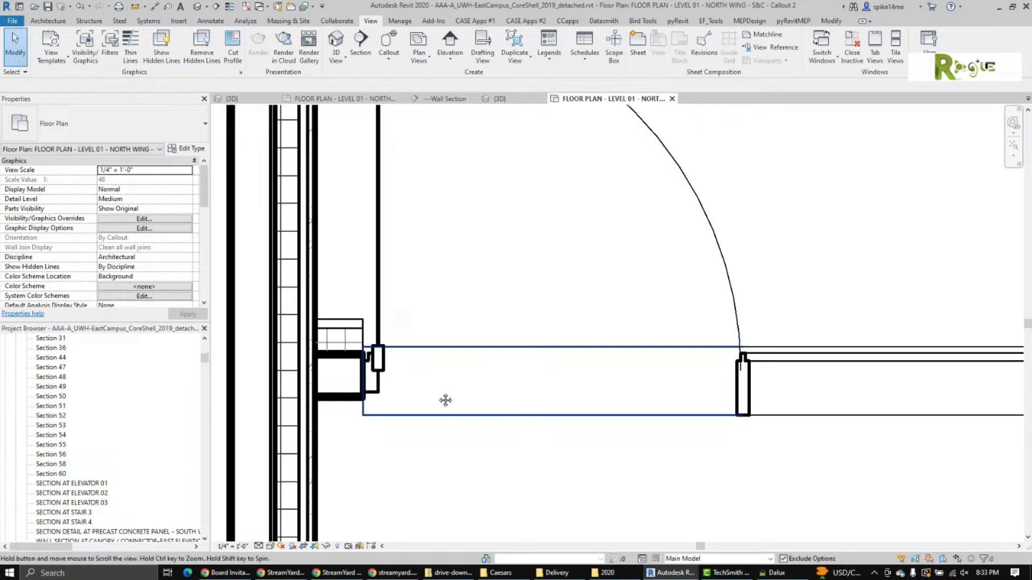
middle_click_drag(445, 401, 431, 515)
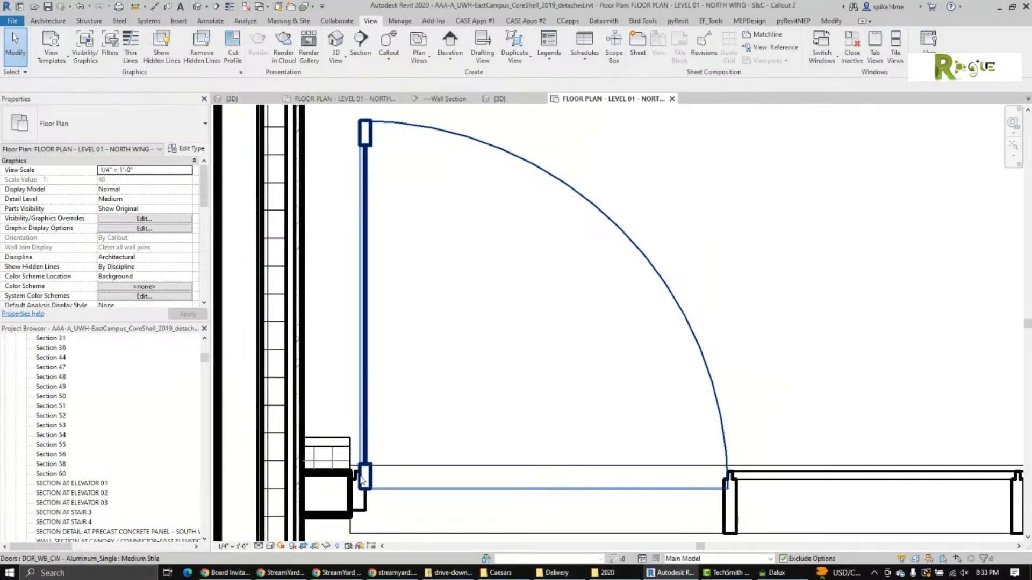
left_click(396, 461)
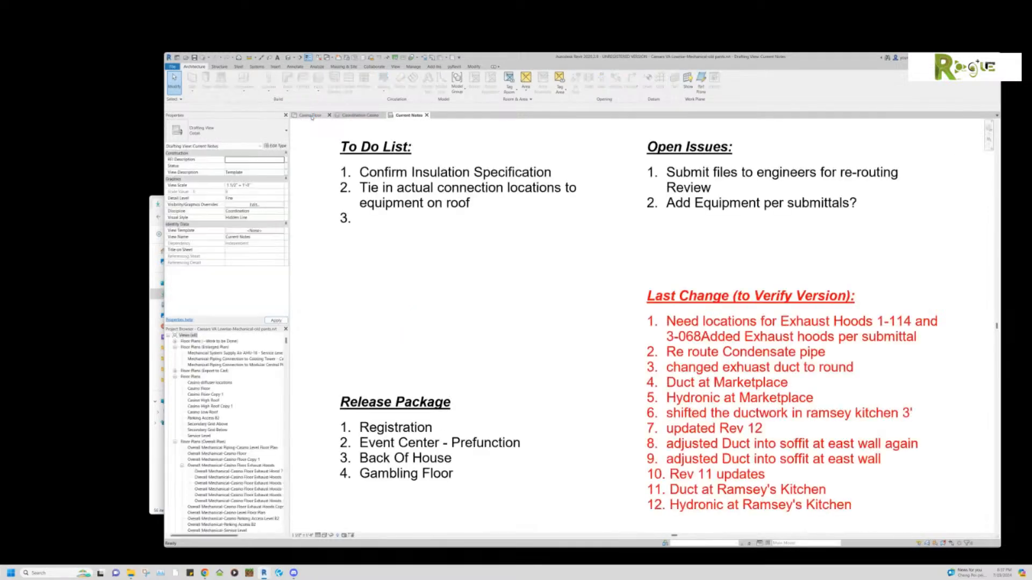
Open the Casino Floor plan of the mechanical model and examine the overall duct and pipe layout.
left_click(311, 116)
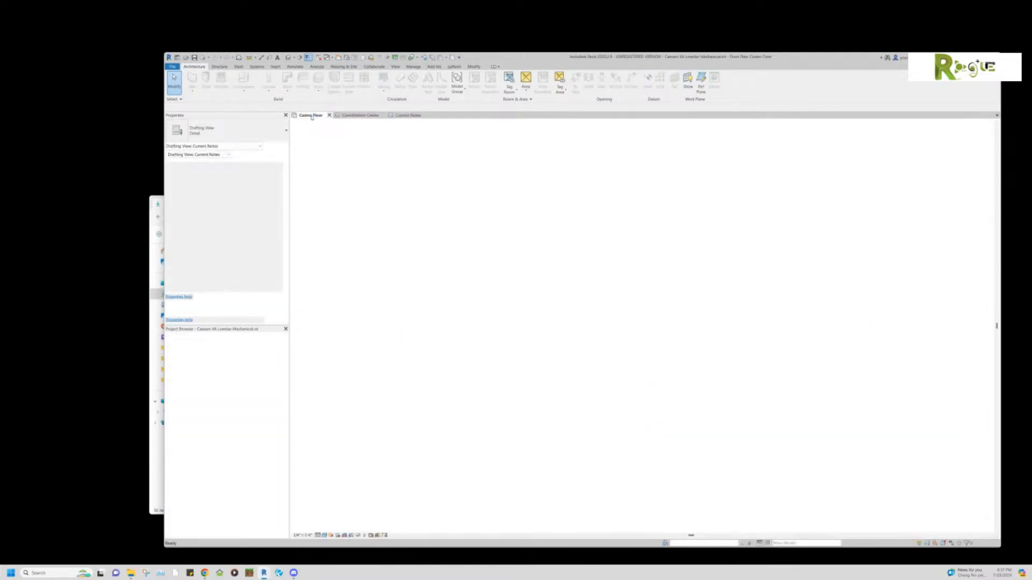
scroll(767, 417, "down", 3)
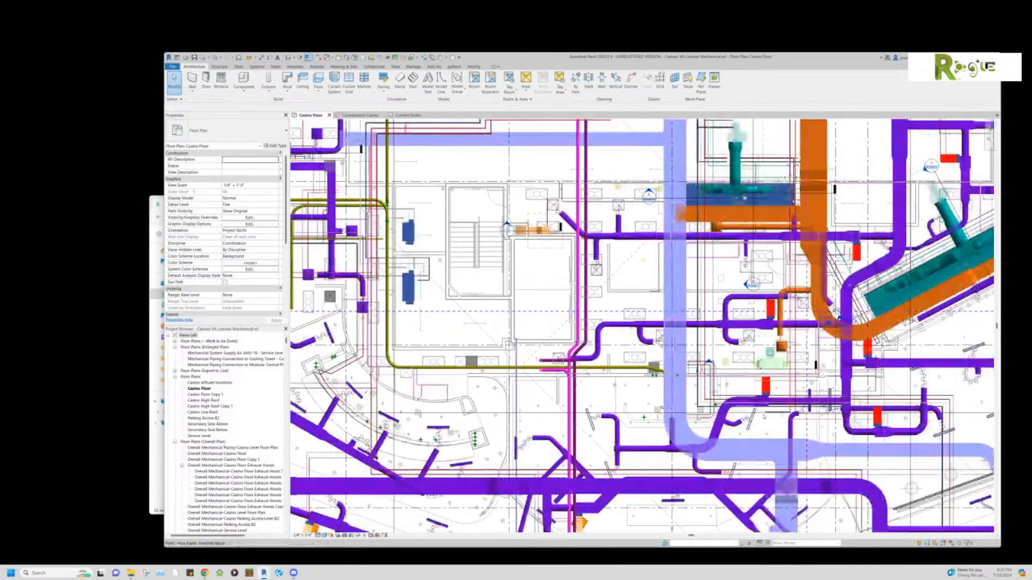
scroll(766, 417, "down", 2)
scroll(640, 220, "down", 3)
scroll(639, 293, "up", 3)
middle_click_drag(639, 293, 694, 461)
middle_click_drag(700, 423, 663, 489)
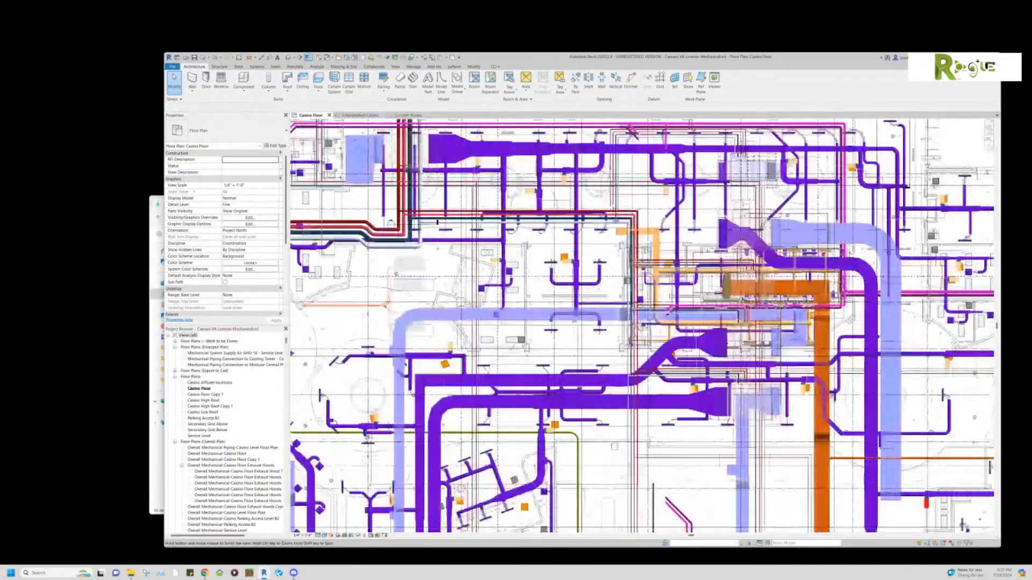
Examine the outer edge of the Casino Floor plan, with its column grids and section markers.
middle_click_drag(648, 313, 669, 511)
scroll(667, 491, "up", 1)
middle_click_drag(631, 239, 614, 446)
scroll(613, 446, "up", 1)
middle_click_drag(737, 219, 712, 300)
scroll(711, 297, "down", 3)
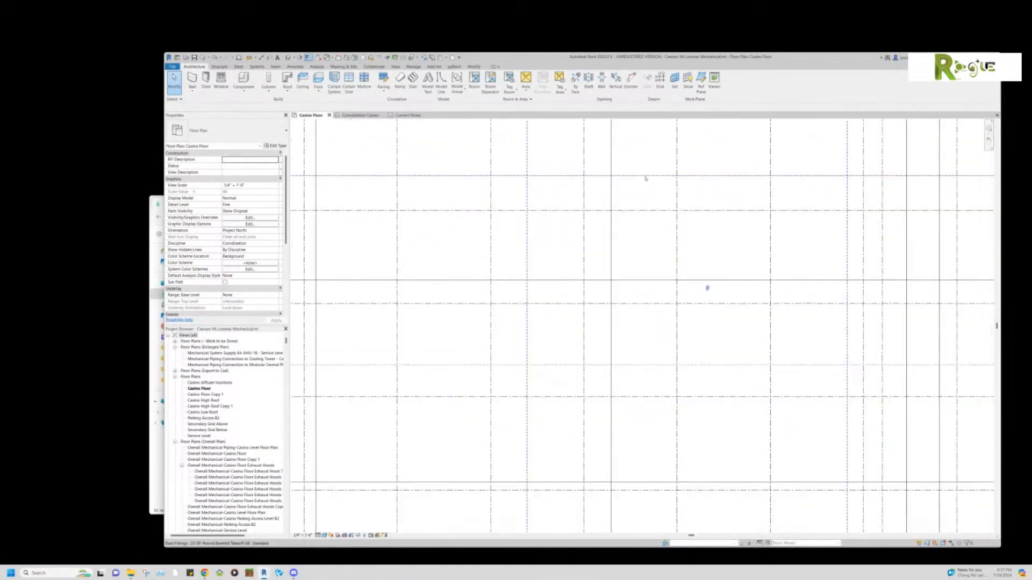
scroll(643, 174, "down", 1)
middle_click_drag(650, 182, 724, 429)
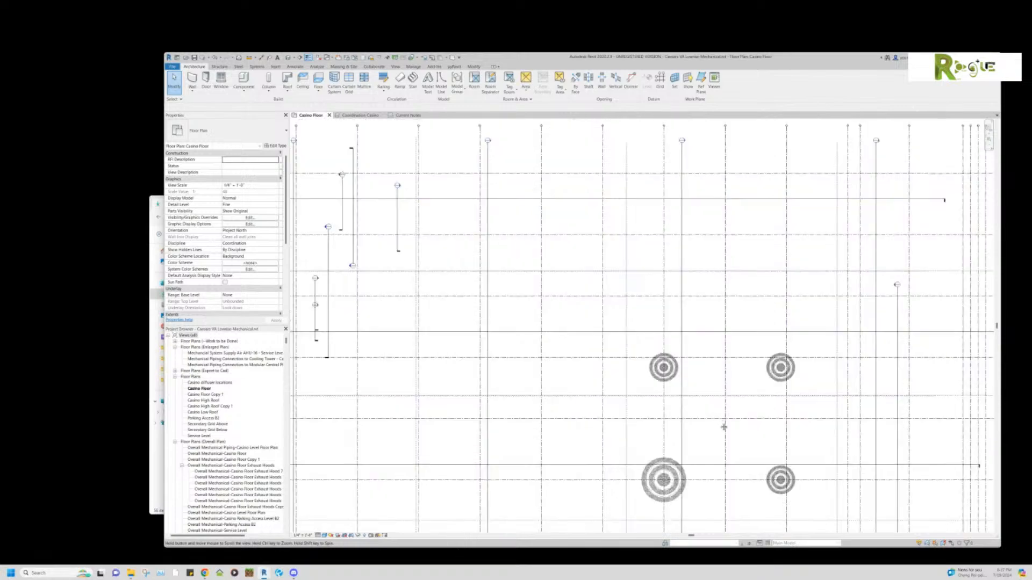
middle_click_drag(697, 362, 701, 378)
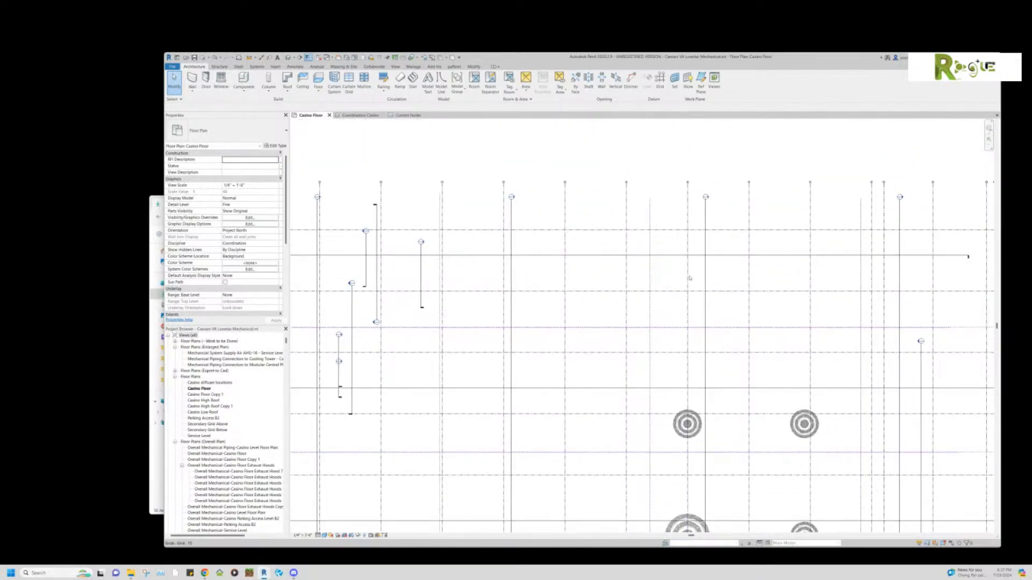
Examine the dense exhaust and supply duct area on the Casino Floor plan and select the fan unit beside the light orange duct.
scroll(387, 322, "up", 4)
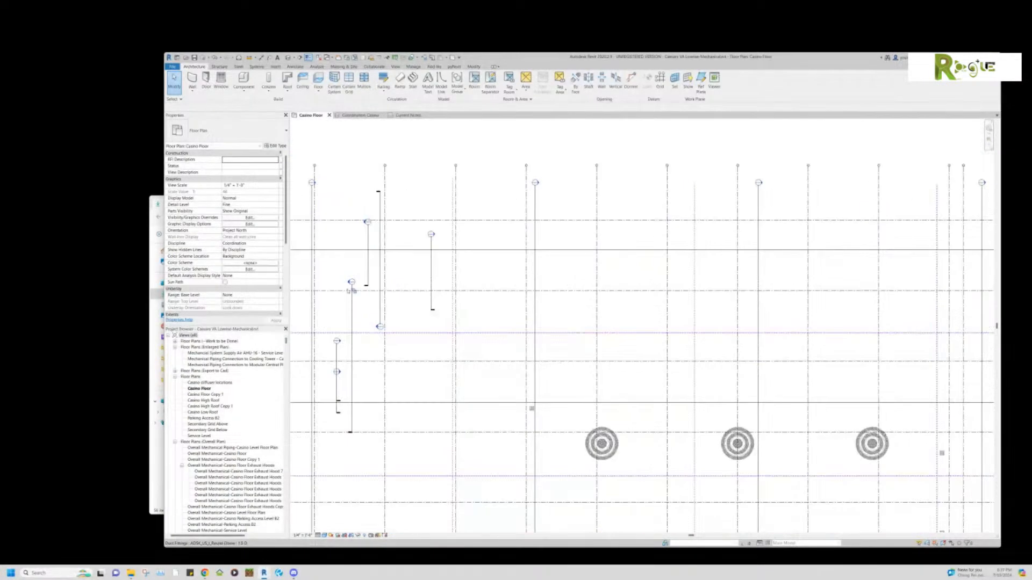
scroll(342, 290, "up", 2)
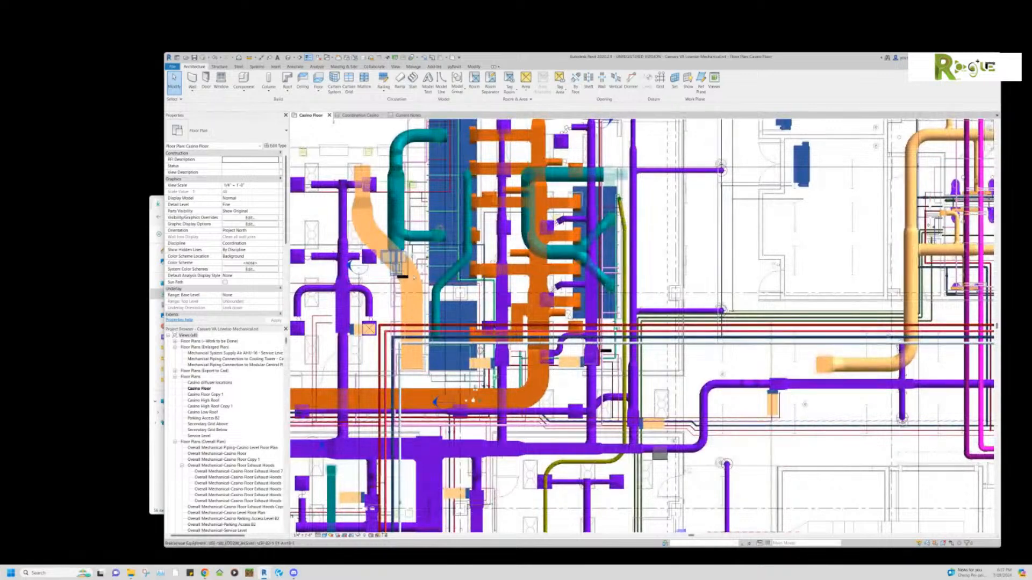
middle_click_drag(394, 262, 521, 303)
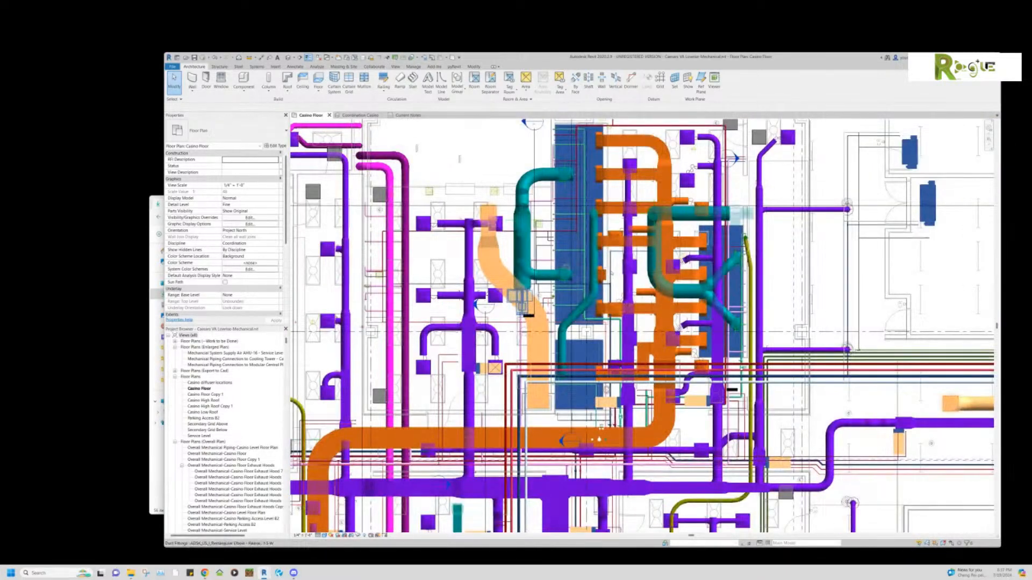
scroll(595, 260, "up", 1)
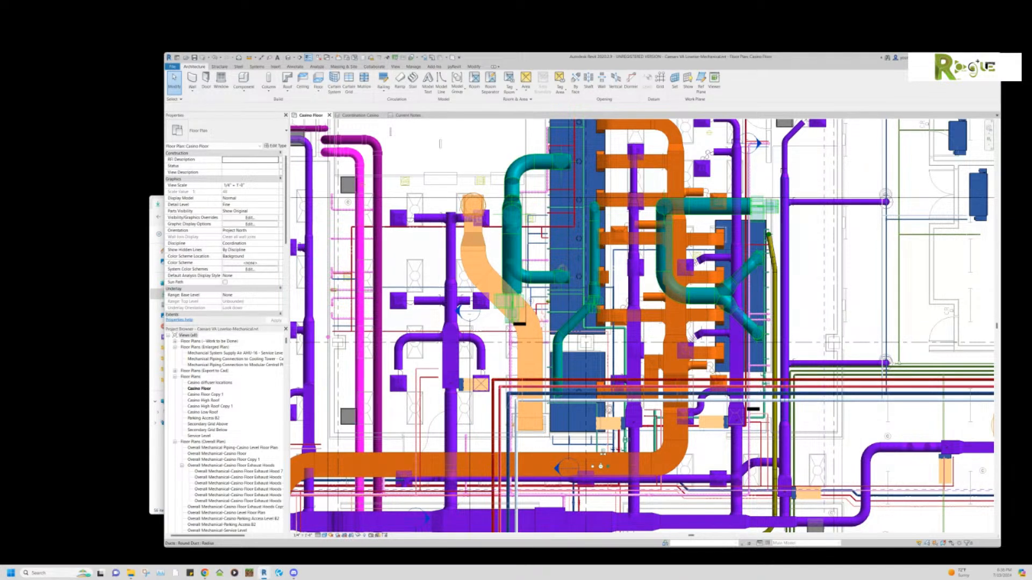
scroll(664, 293, "down", 1)
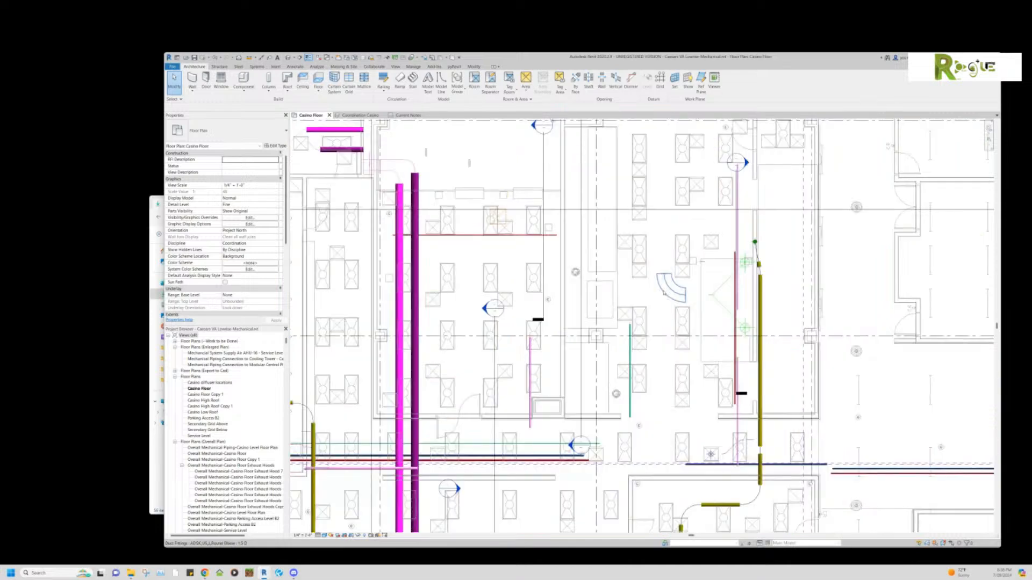
middle_click_drag(821, 287, 824, 260)
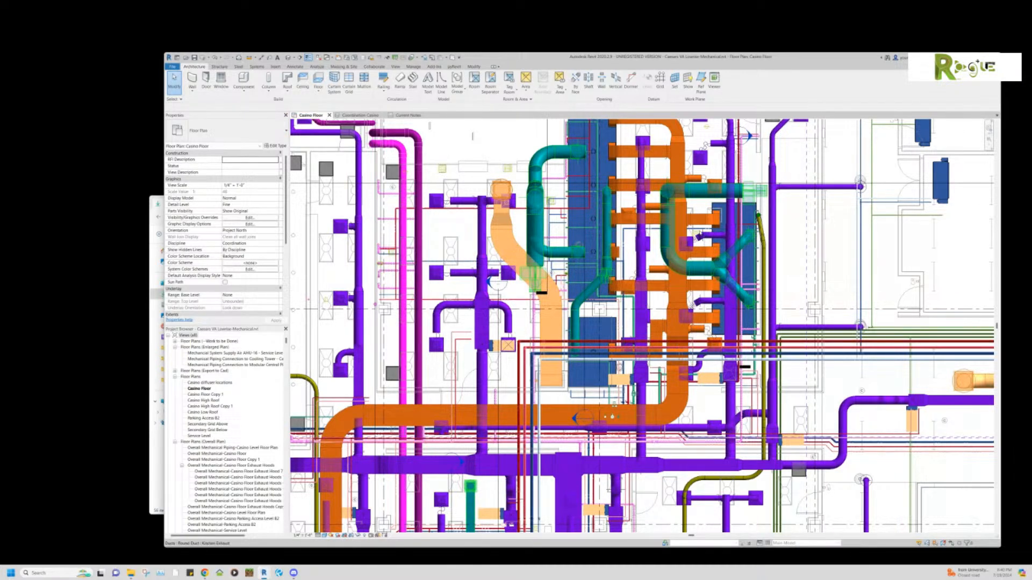
middle_click_drag(808, 243, 789, 283)
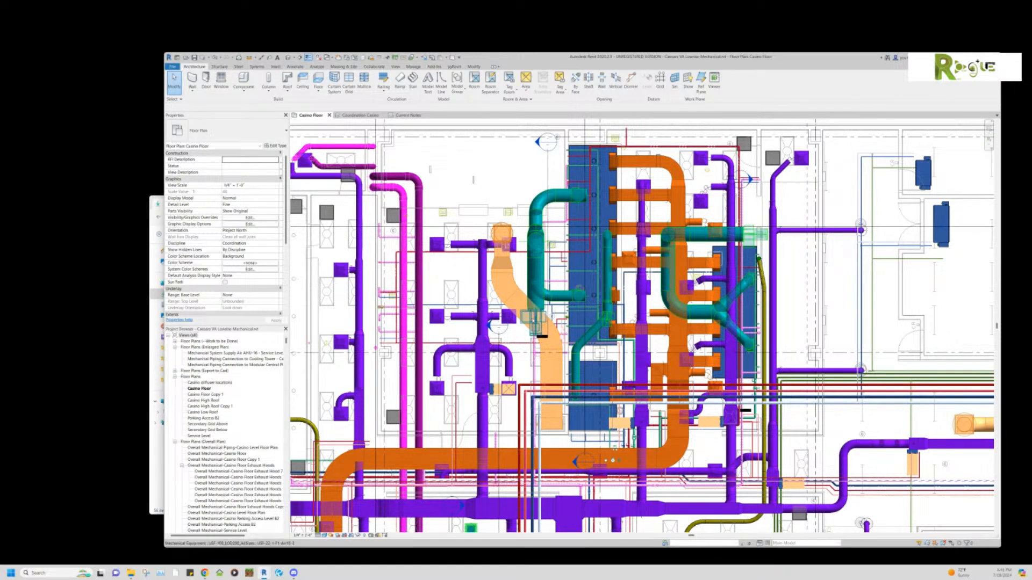
left_click(534, 317)
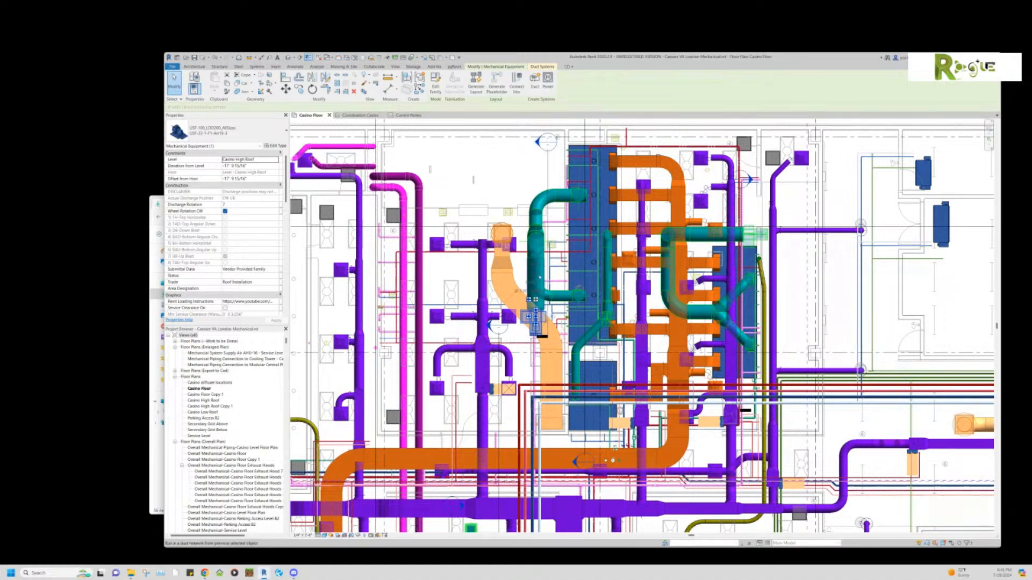
Select the connected teal kitchen exhaust duct run beside the light orange duct and isolate it in a 3D section box.
scroll(540, 278, "up", 2)
scroll(540, 279, "up", 3)
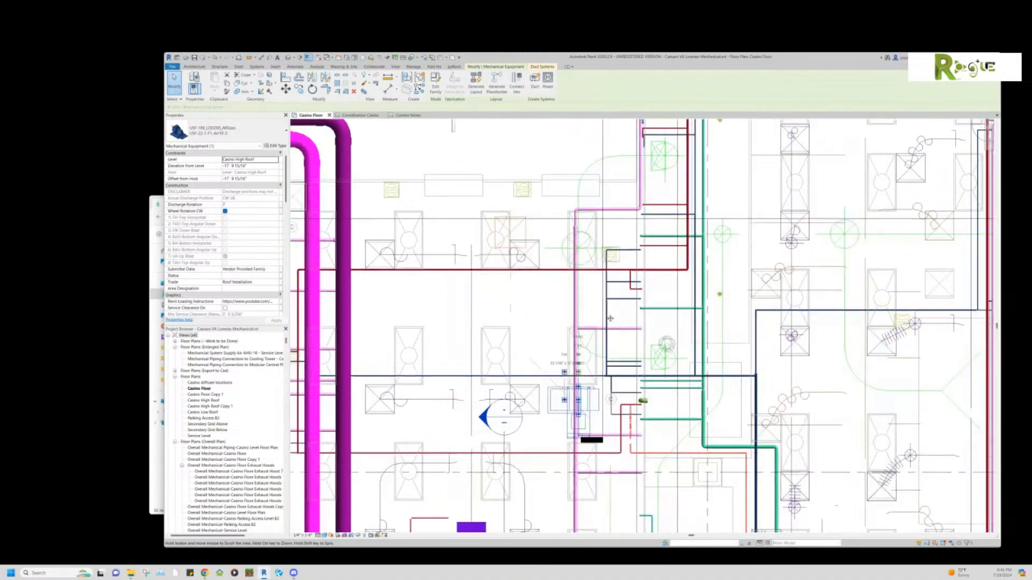
key("Escape")
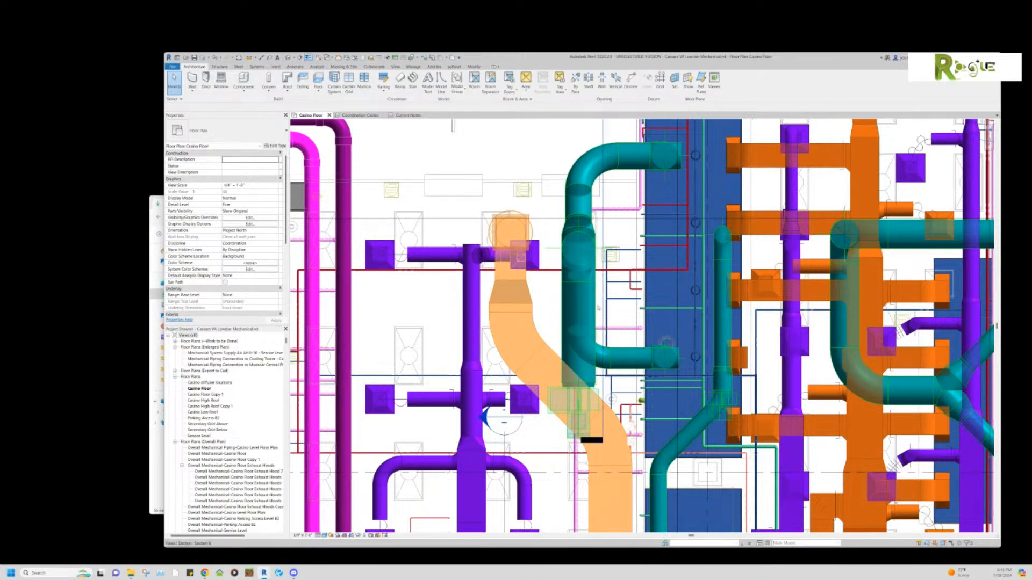
key("Tab")
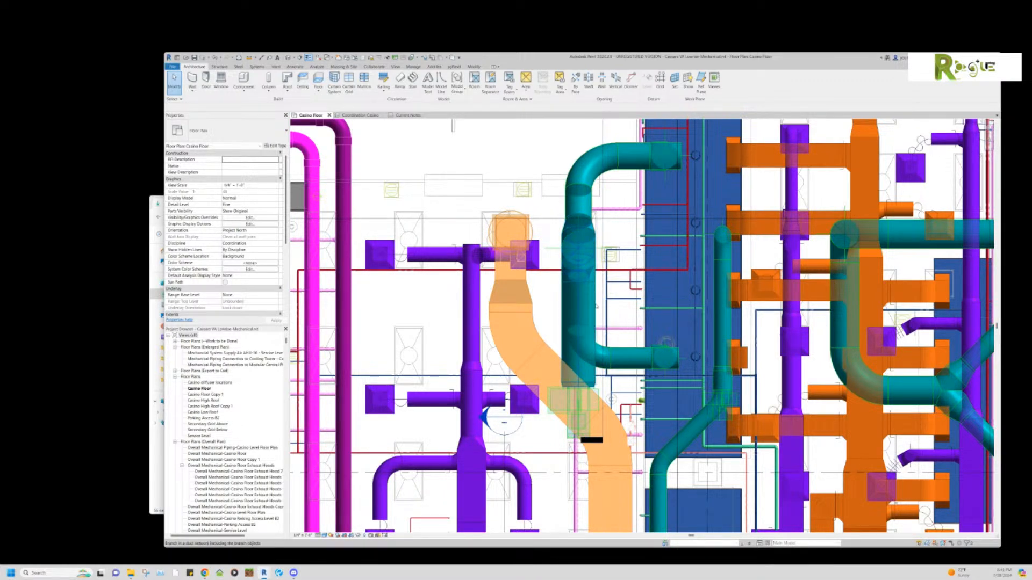
left_click(595, 307)
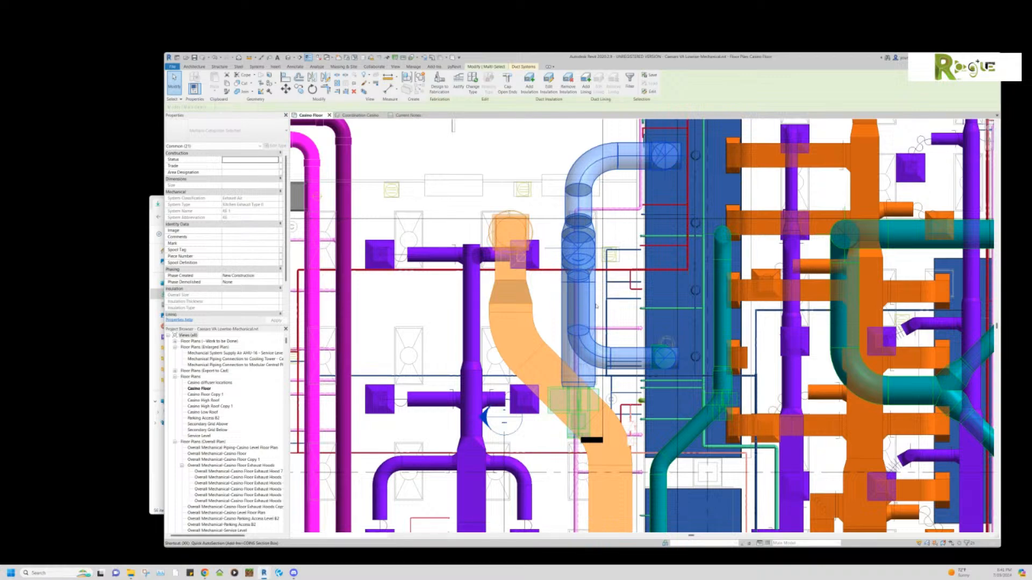
key("x")
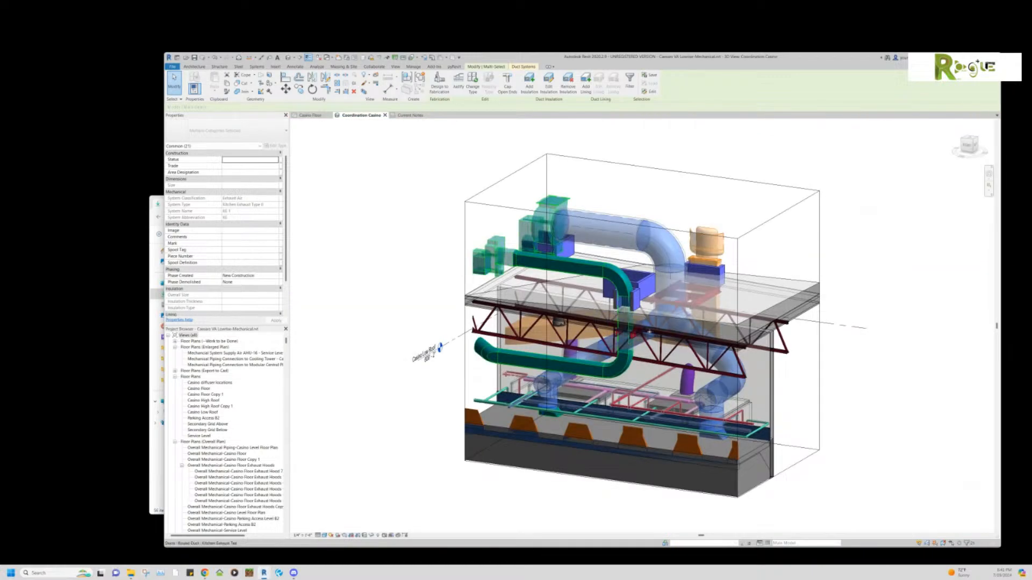
Delete the round elbow connecting the kitchen exhaust riser to its branch ducts and examine the opened run around the roof curb.
middle_click_drag(648, 332, 690, 400, "shift")
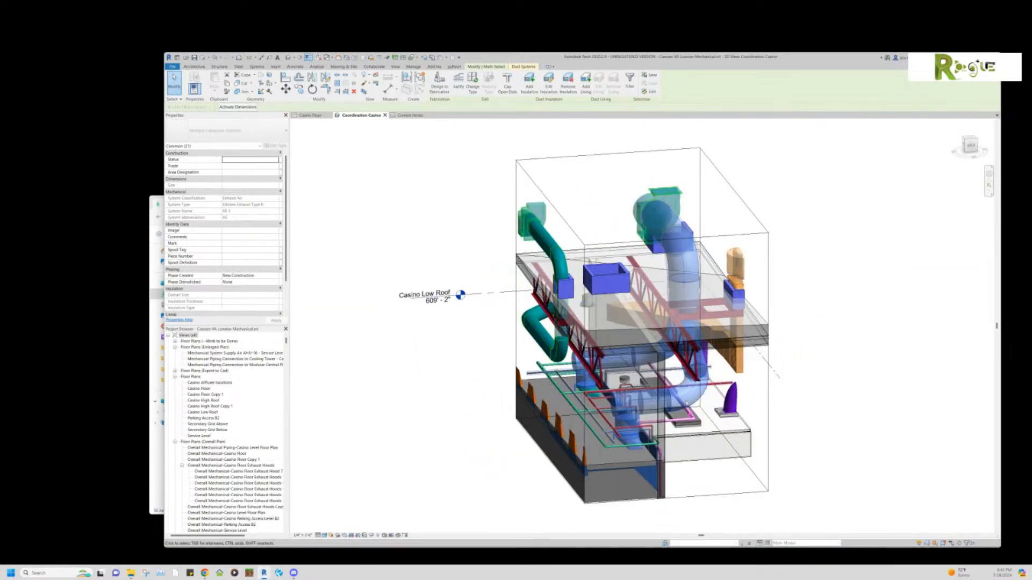
left_click(693, 404)
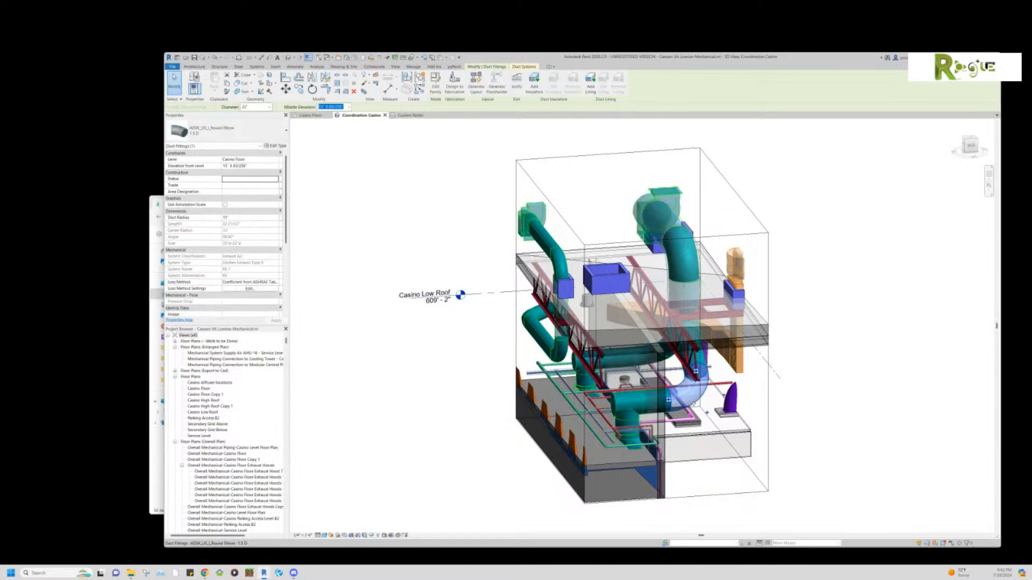
key("Escape")
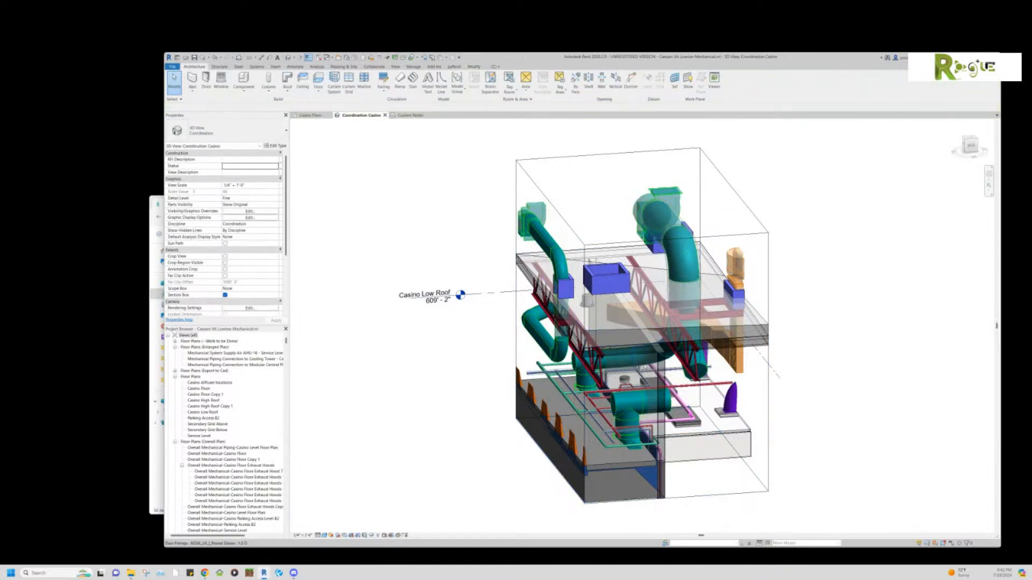
middle_click_drag(774, 371, 742, 372, "shift")
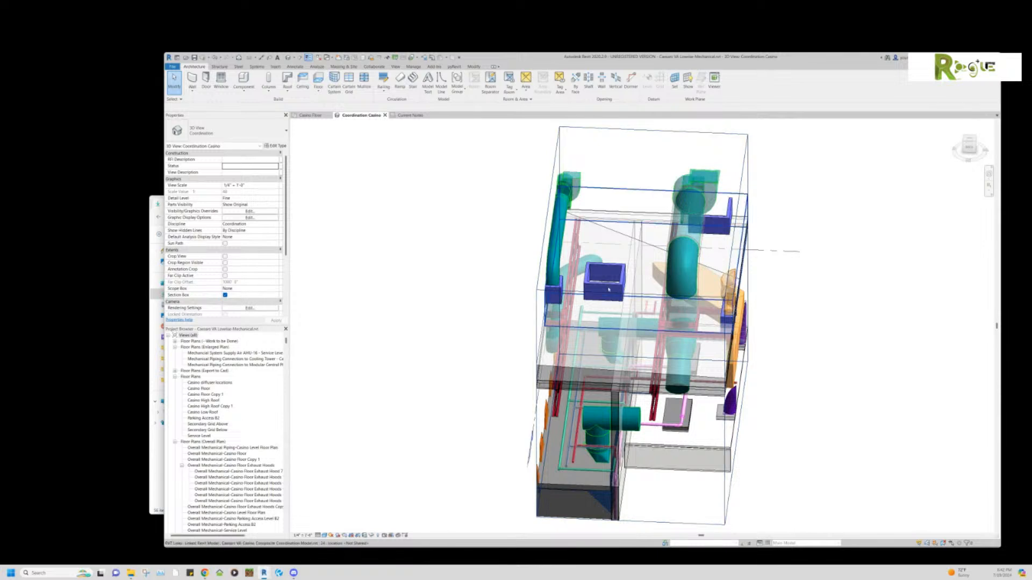
middle_click_drag(609, 289, 711, 295, "shift")
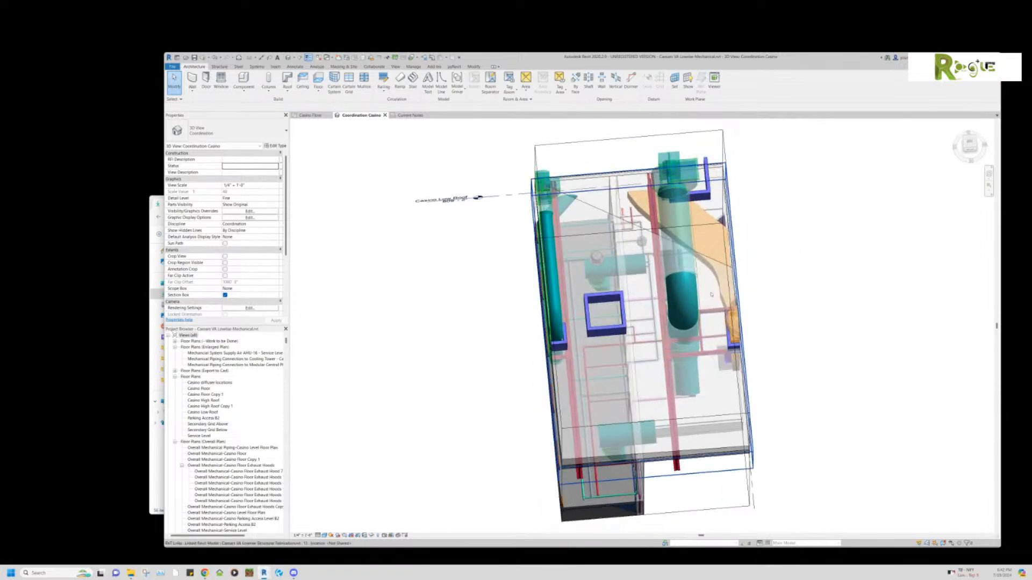
mouse_move(611, 338)
middle_mouse_down("shift")
mouse_move(602, 379)
mouse_move(620, 334)
mouse_move(605, 313)
mouse_move(613, 192)
mouse_move(610, 321)
middle_mouse_up("shift")
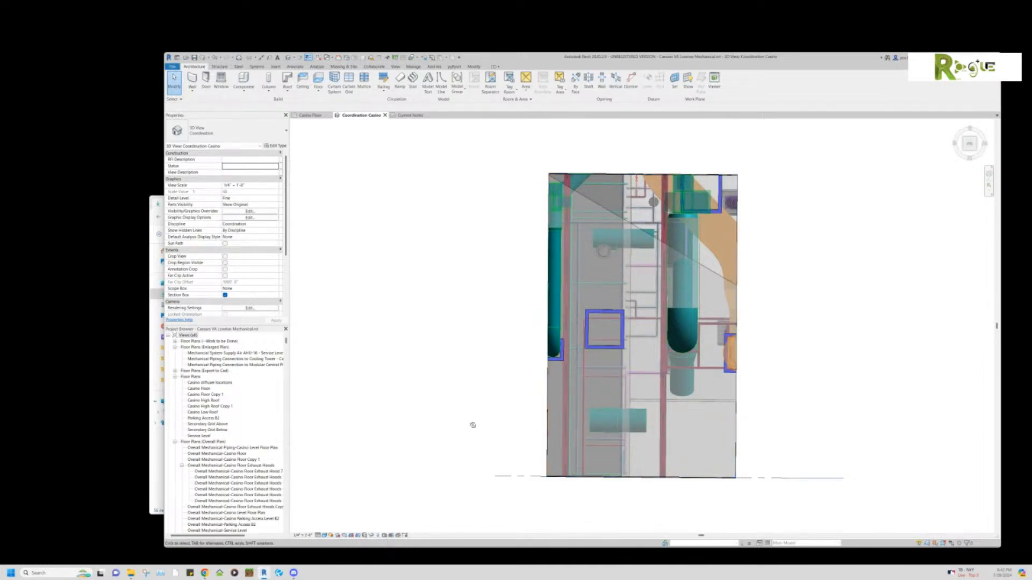
middle_click_drag(473, 426, 538, 290, "shift")
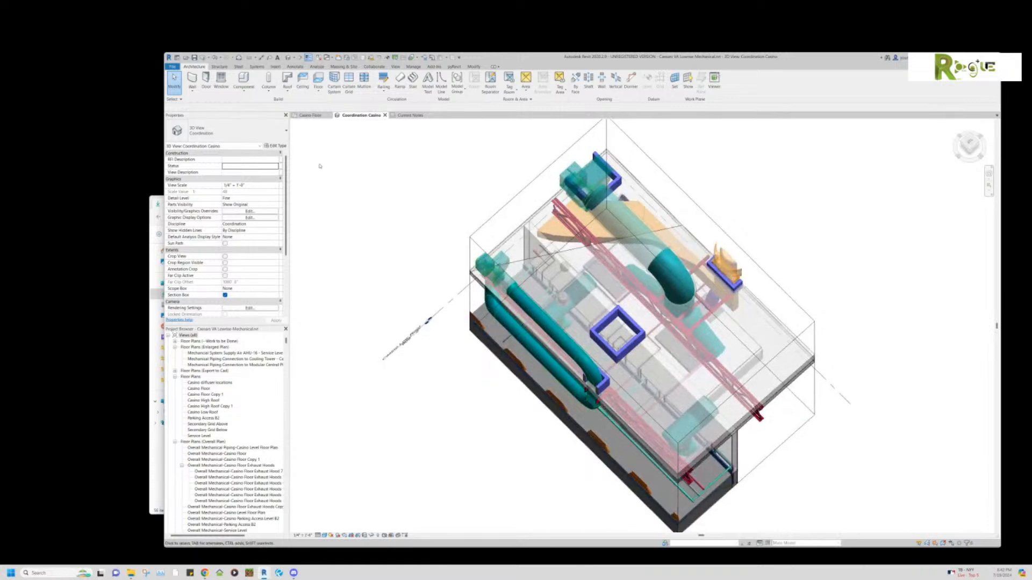
left_click(317, 115)
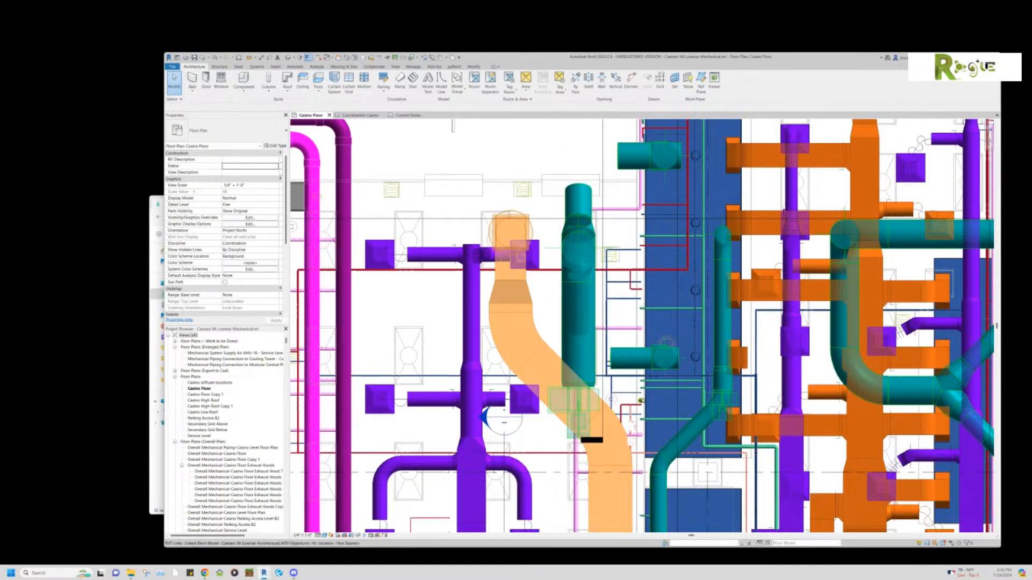
key("d")
key("i")
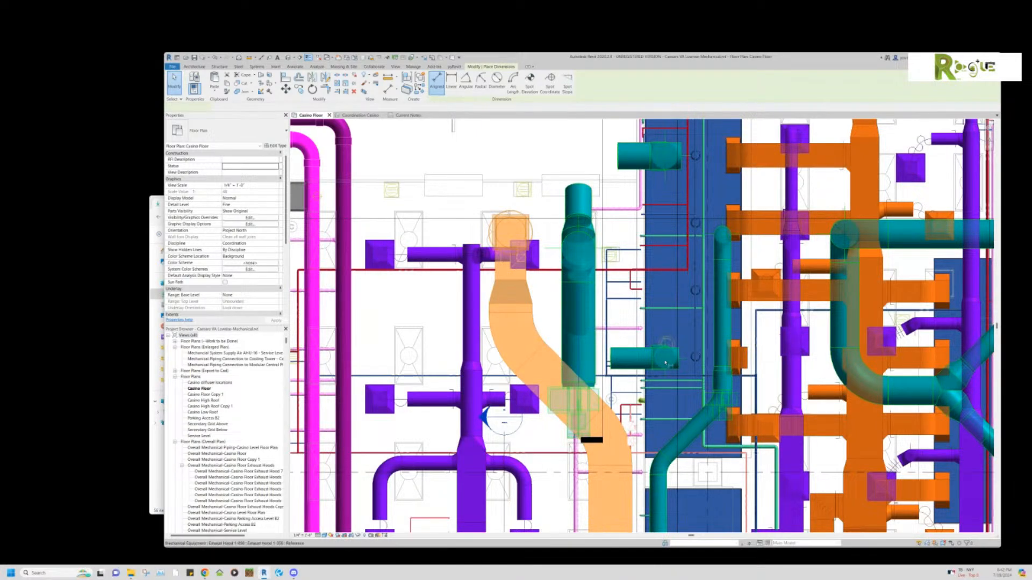
left_click(407, 115)
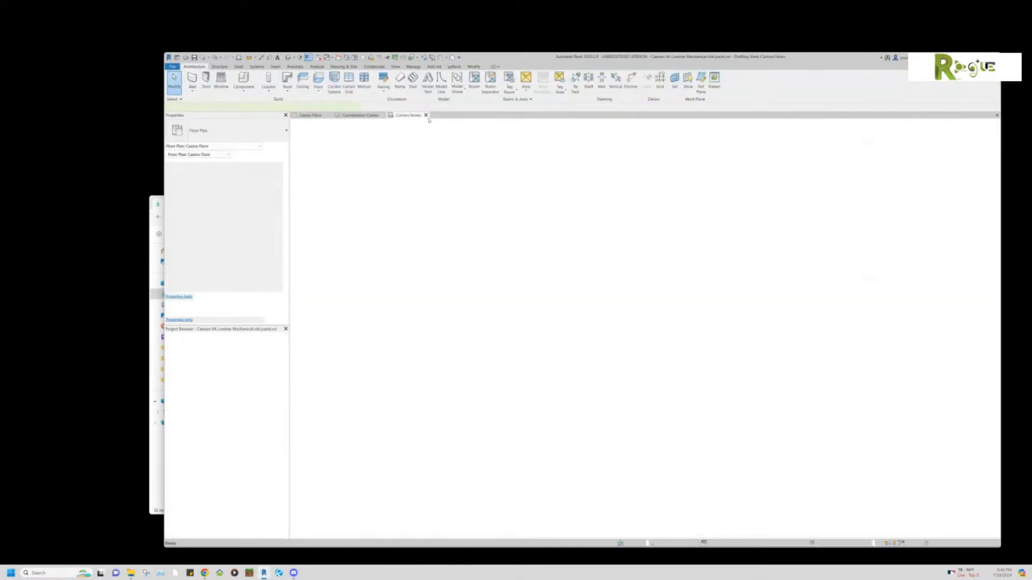
left_click(359, 115)
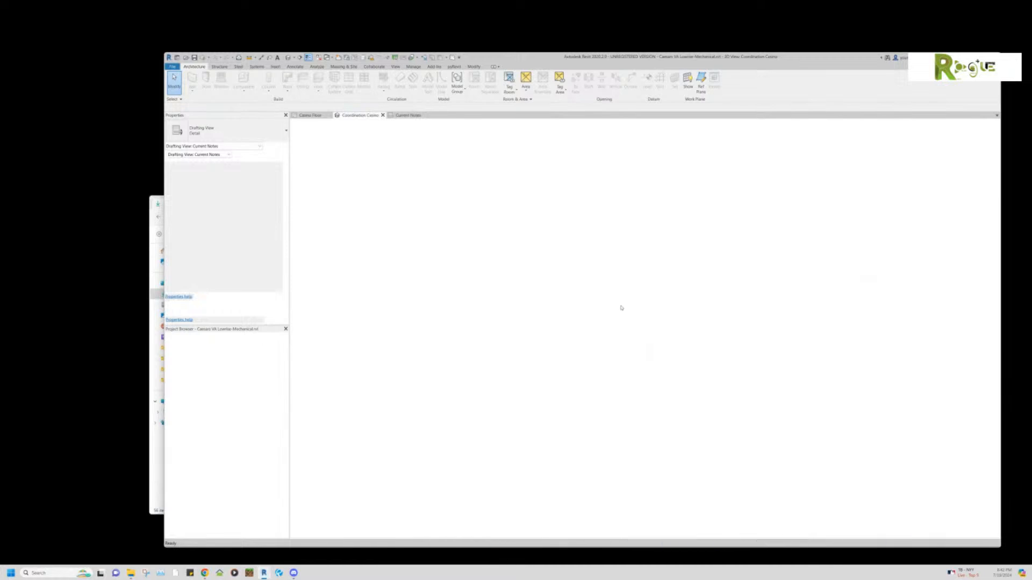
Place an aligned dimension between the upper exhaust branch's drop and the centerline of the exhaust main in the 3D view's Top orientation.
key("d")
key("i")
left_click(970, 142)
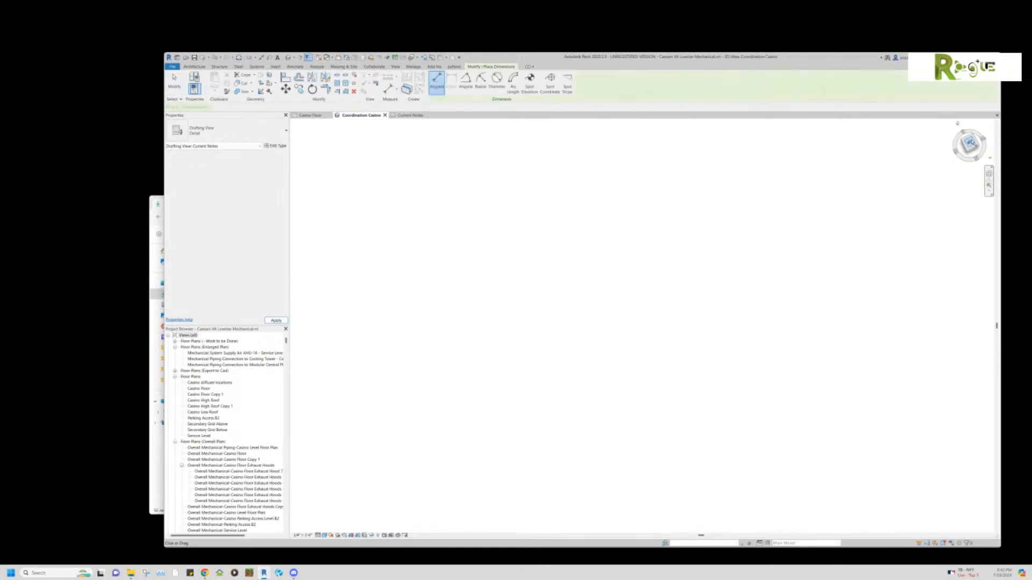
left_click(986, 124)
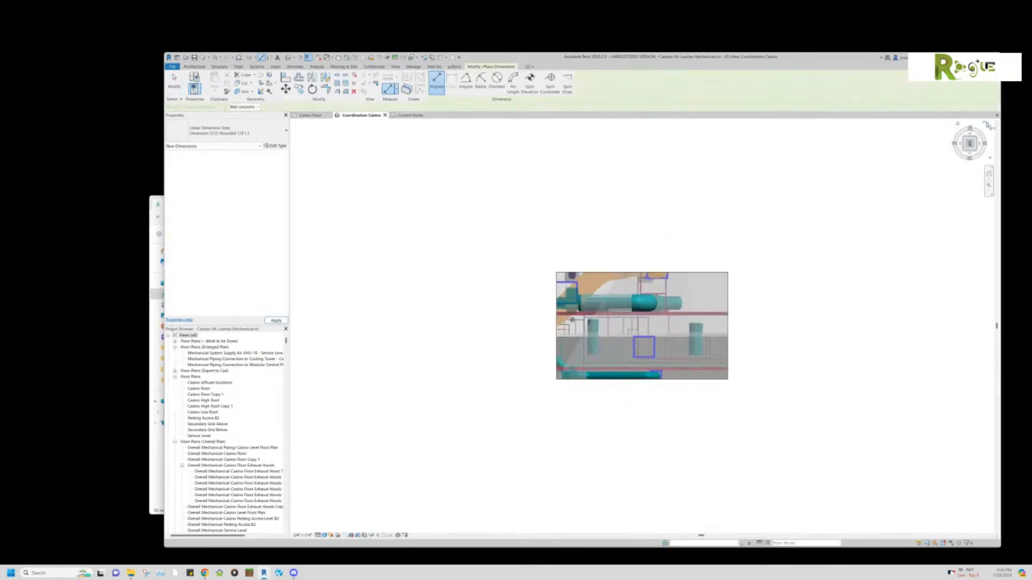
left_click(986, 124)
scroll(652, 374, "up", 3)
middle_click(652, 374)
middle_click(652, 374)
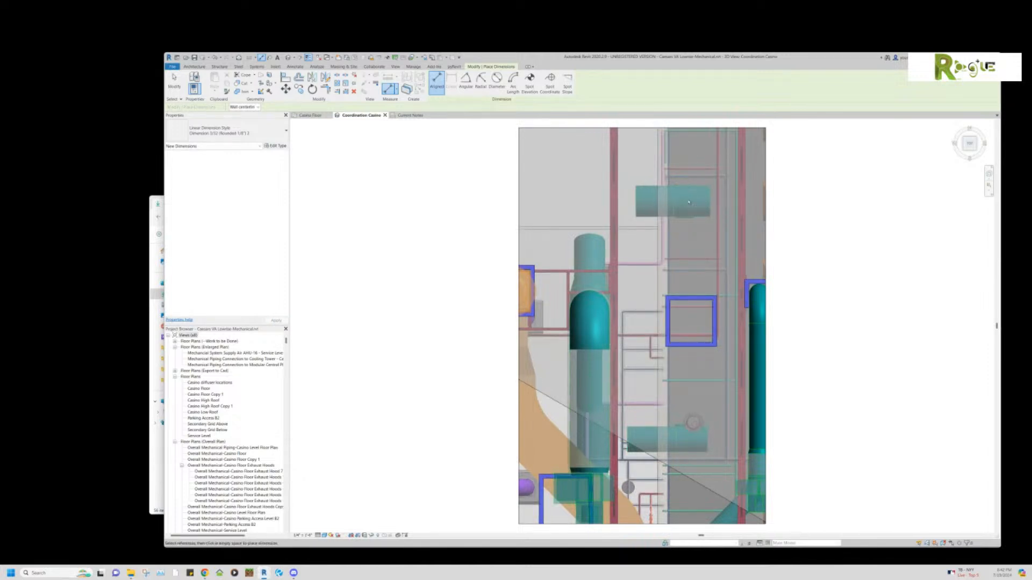
left_click(685, 202)
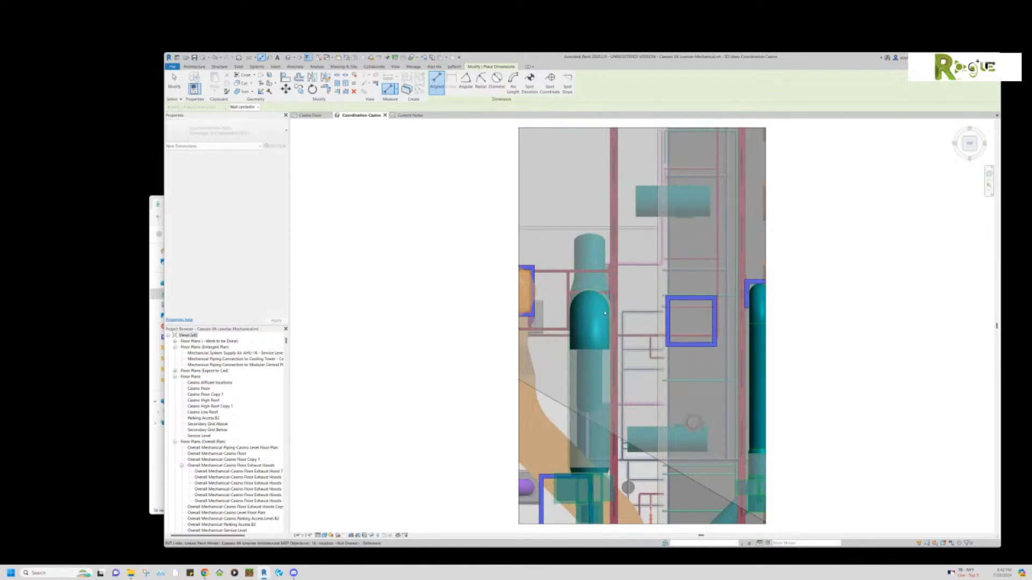
left_click(590, 371)
left_click(591, 166)
key("Escape")
key("Escape")
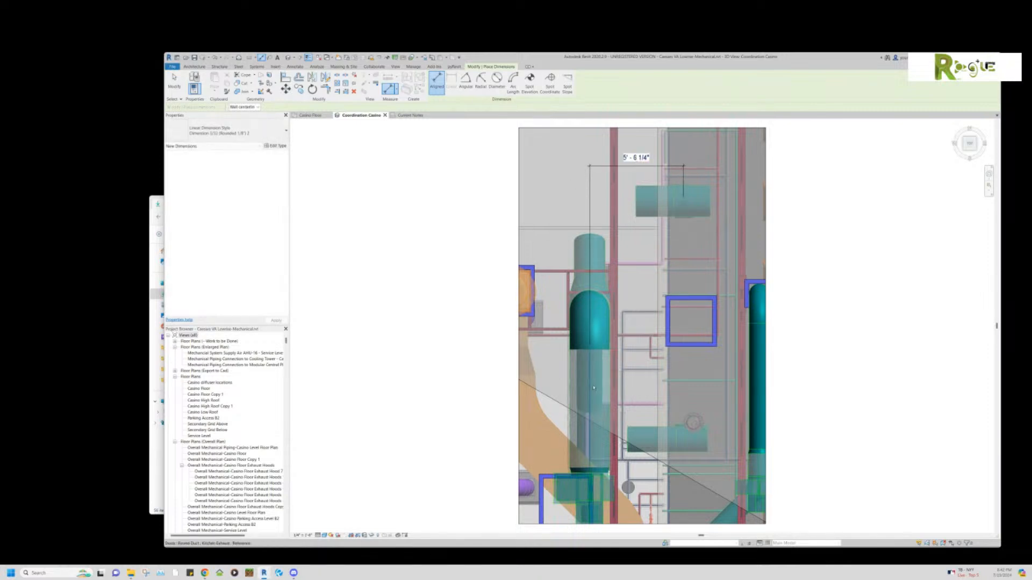
Move the kitchen exhaust main in line with the branch drop by setting its offset dimension to 0.
left_click(583, 371)
left_click(633, 158)
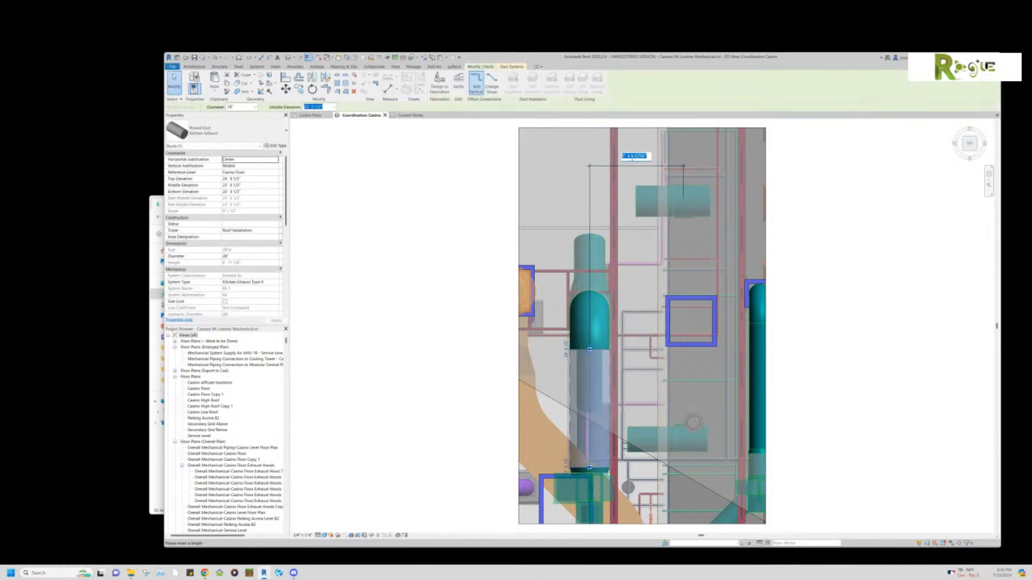
type("0")
key("Return")
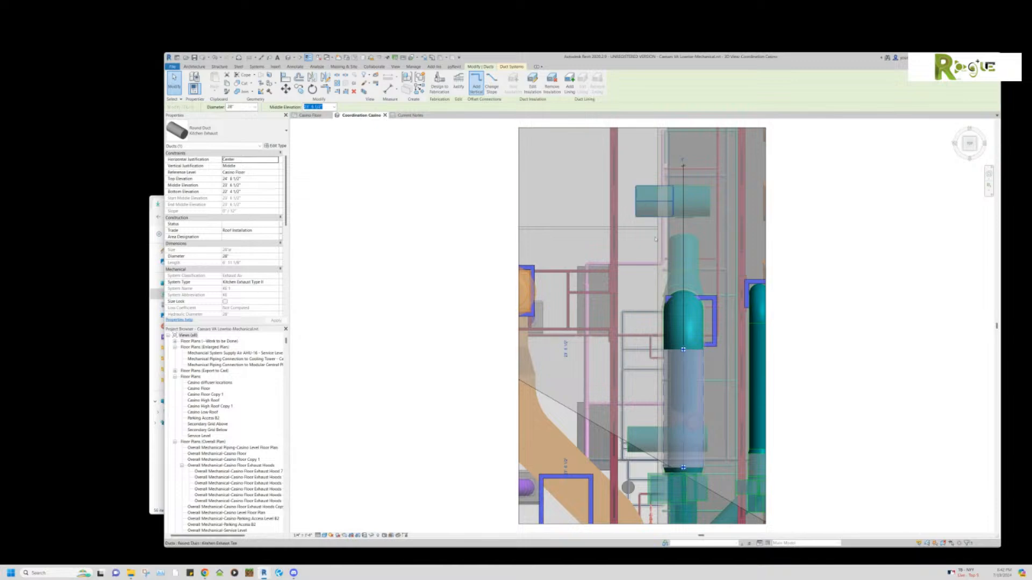
key("Escape")
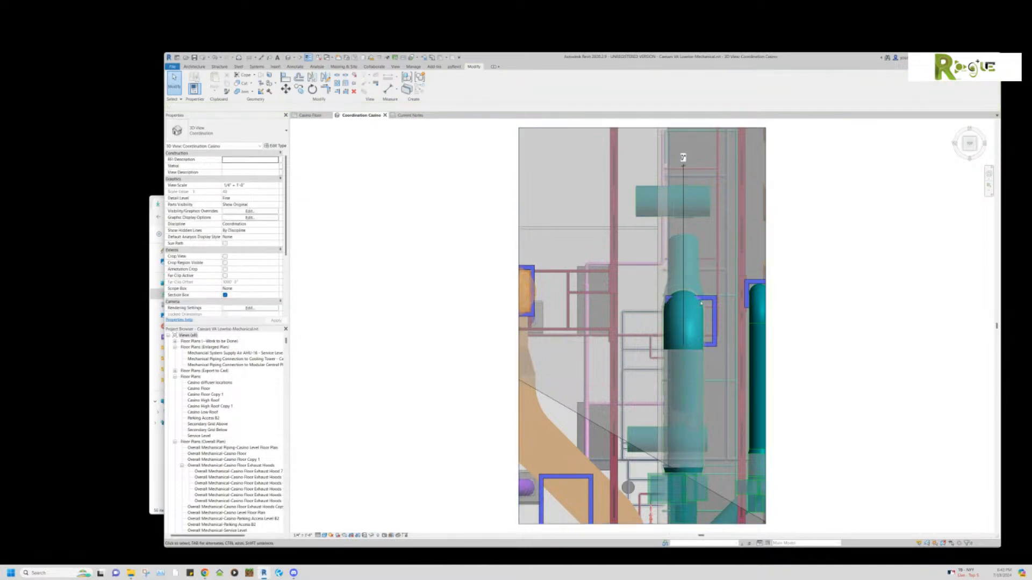
Shift the vertical exhaust duct along the main so it sits midway along the square roof curb.
left_click(704, 299)
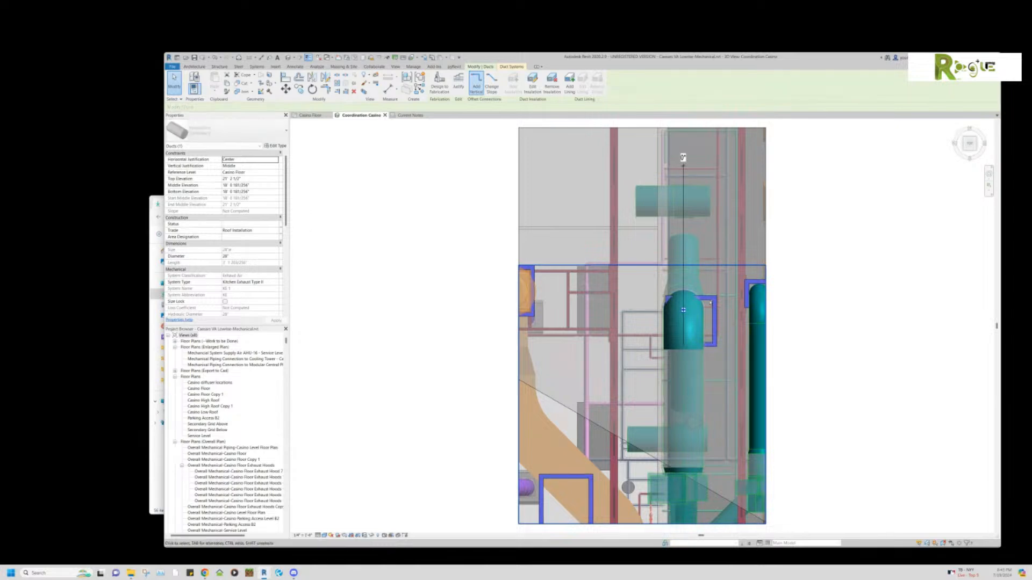
left_click_drag(683, 310, 697, 310)
key("ctrl+z")
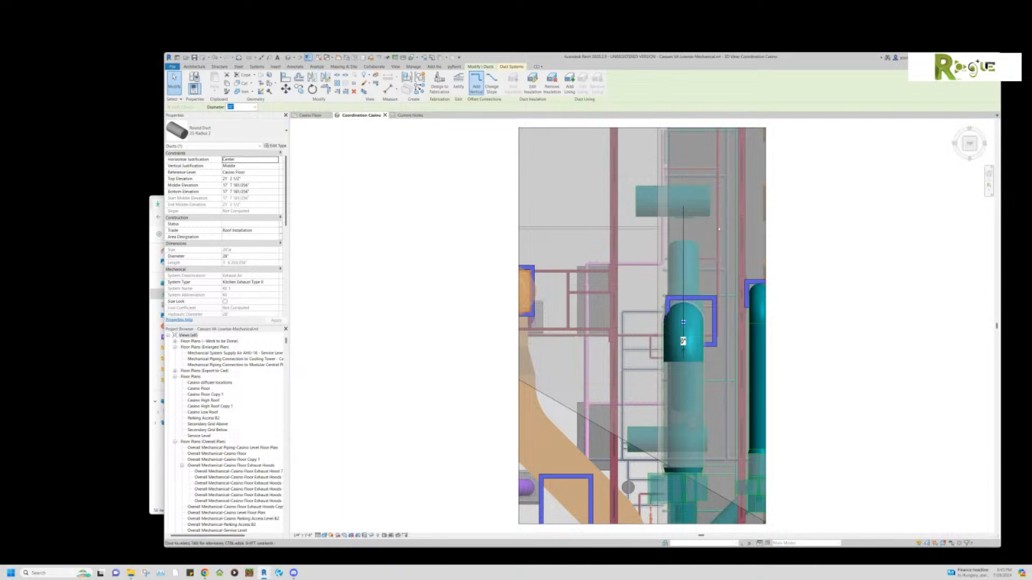
Dimension the offset between the exhaust main and the upper branch's vertical drop on the Casino Floor plan.
mouse_move(836, 418)
middle_mouse_down("shift")
mouse_move(785, 310)
mouse_move(842, 403)
mouse_move(824, 414)
mouse_move(834, 416)
middle_mouse_up("shift")
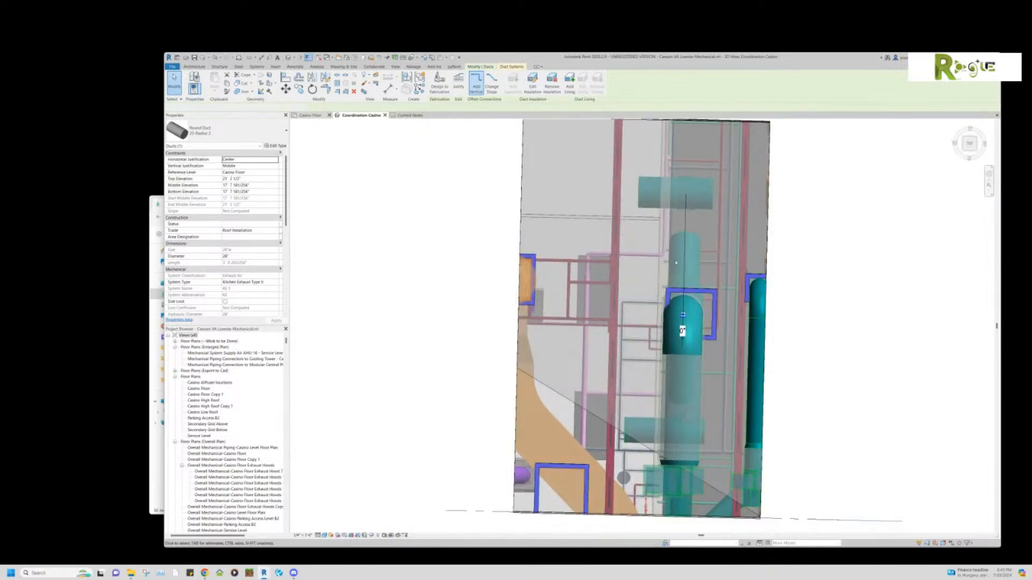
key("ctrl+Tab")
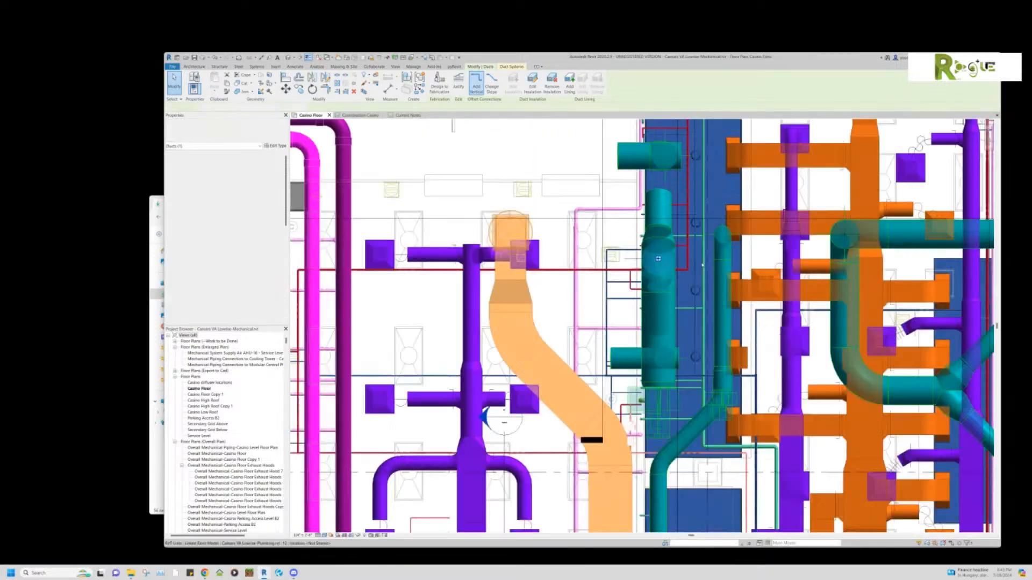
scroll(673, 170, "up", 2)
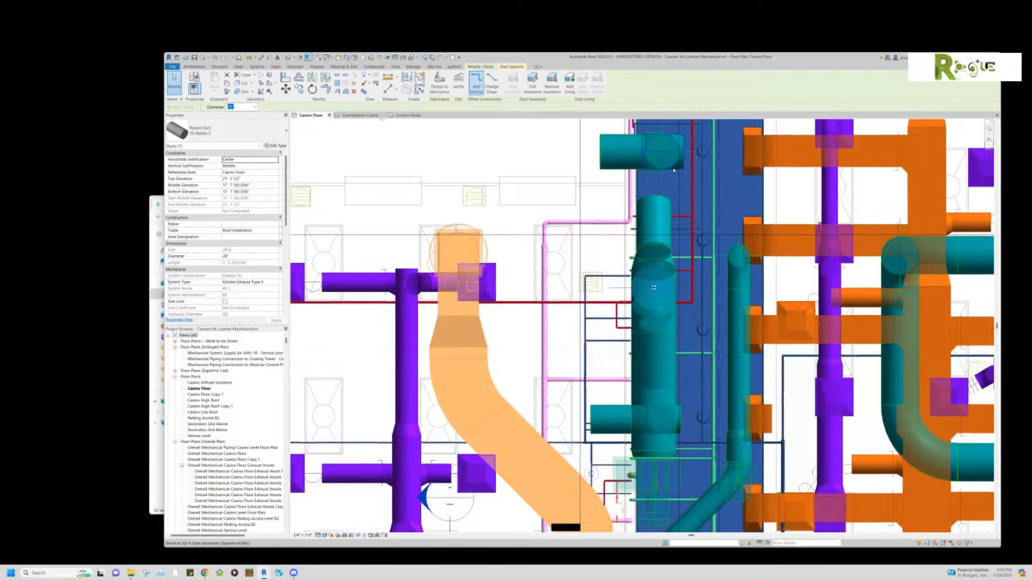
key("d")
key("i")
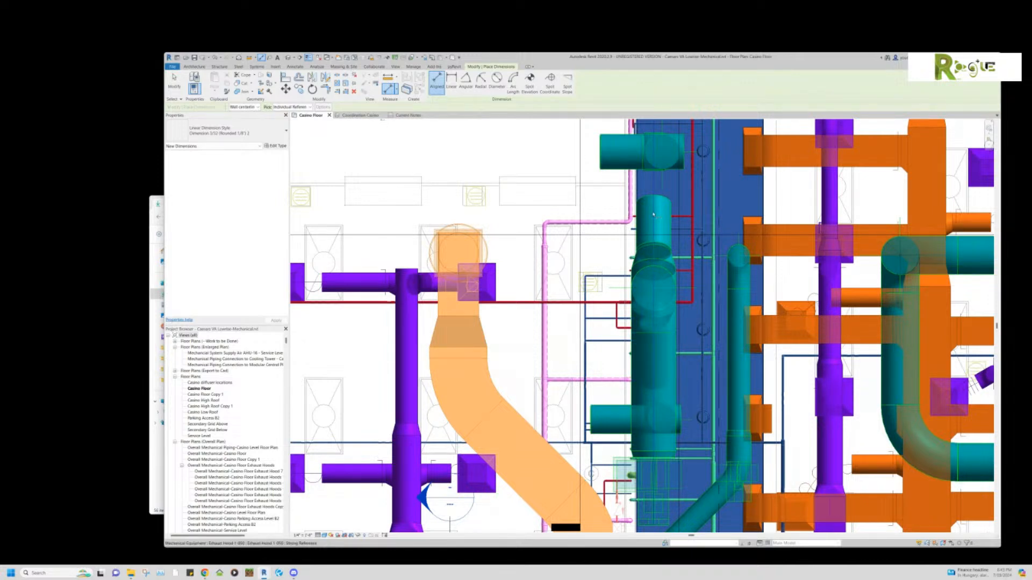
left_click(665, 155)
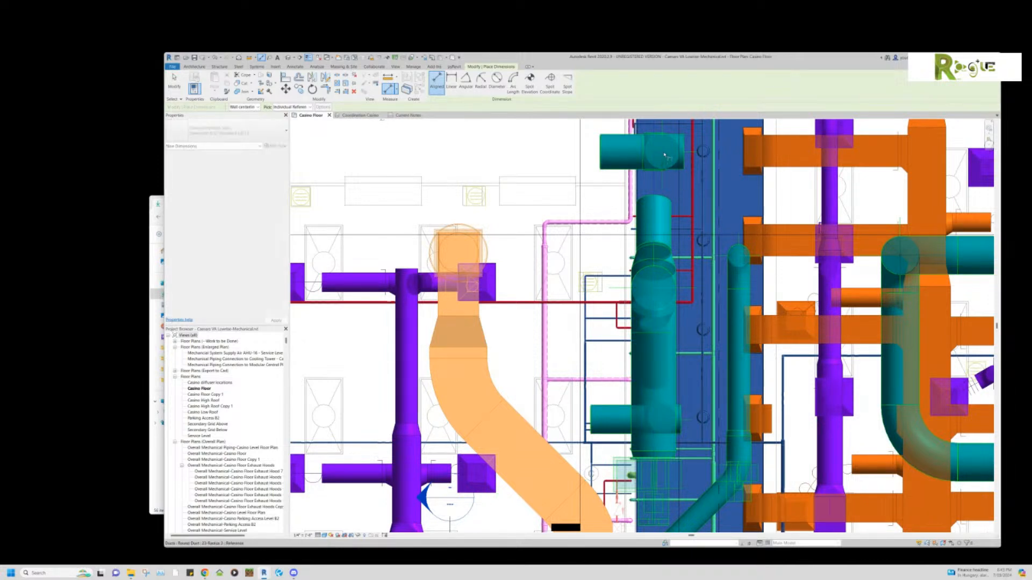
left_click(567, 163)
key("Escape")
key("Escape")
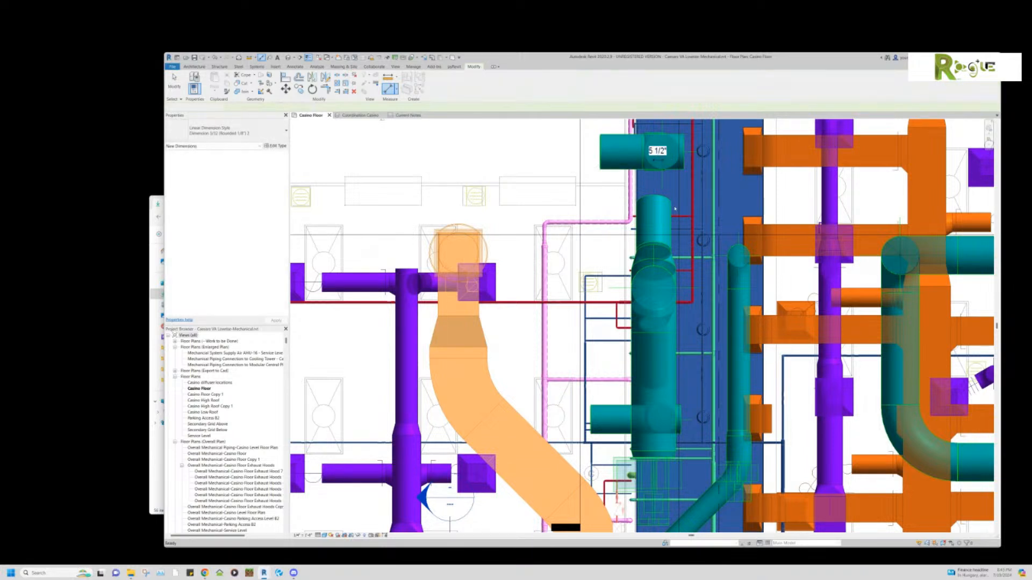
Return the Coordination Casino 3D view to its Top orientation and temporarily hide the tee over the upper branch's drop.
left_click(411, 116)
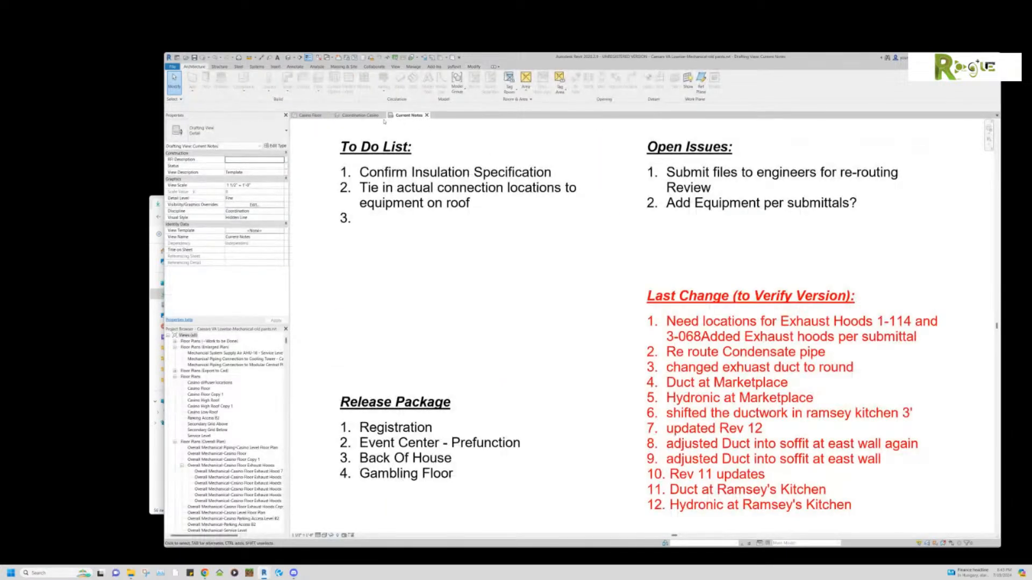
left_click(376, 116)
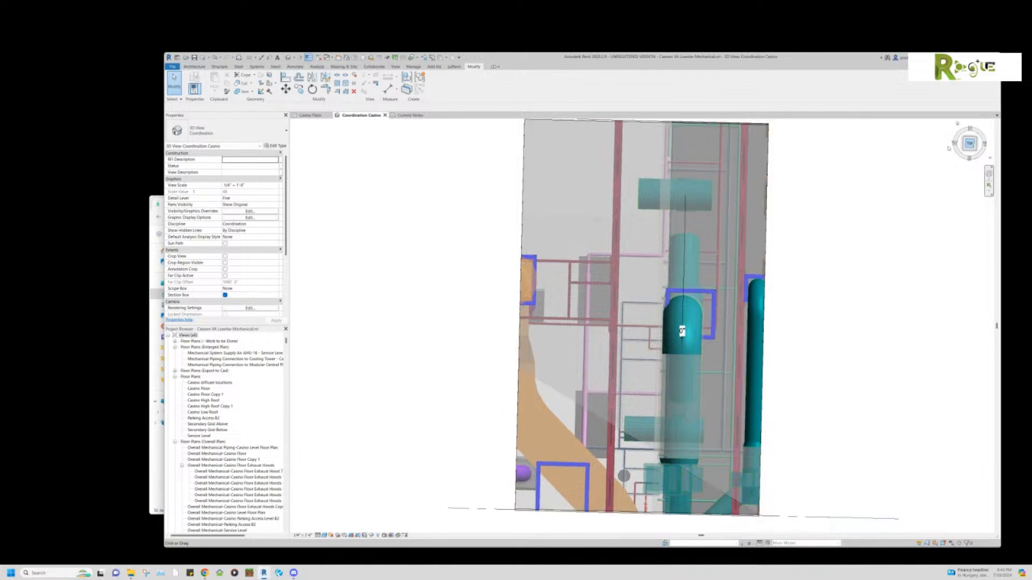
left_click(969, 143)
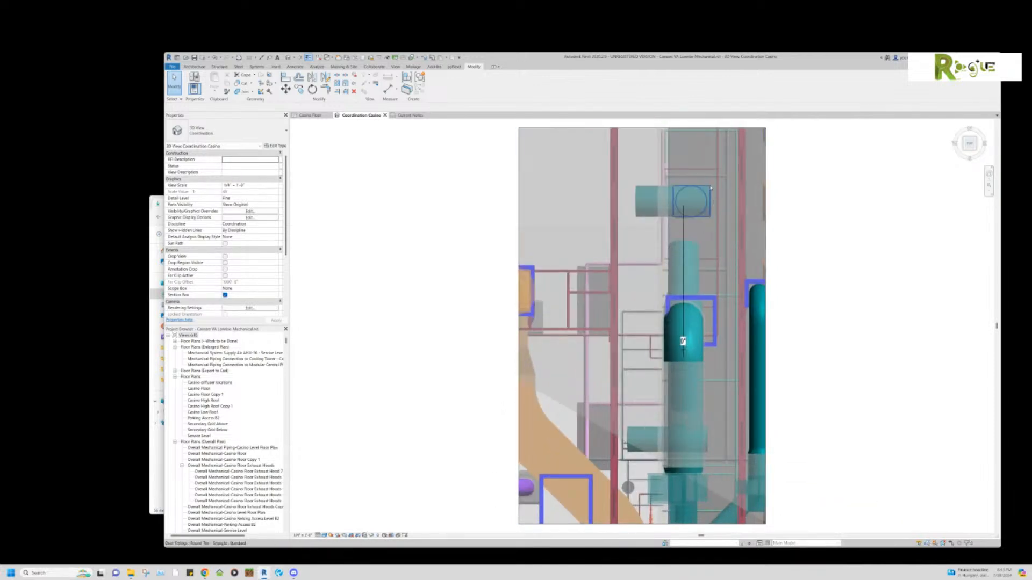
left_click(710, 188)
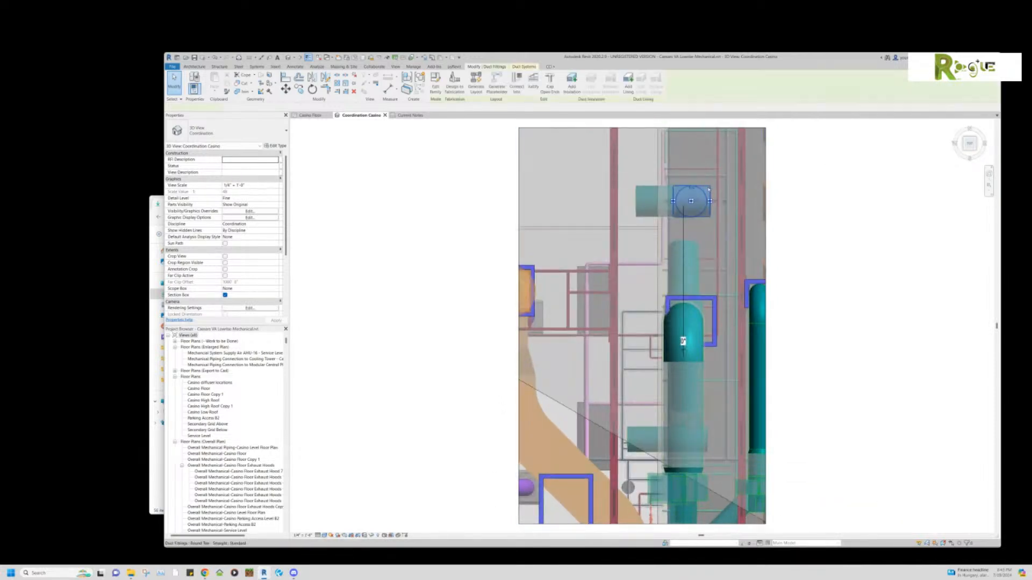
key("h")
key("h")
Re-reference the dimension to the branch drop's center, use it to align the exhaust main with the drop, and reset the temporary hide.
left_click(683, 233)
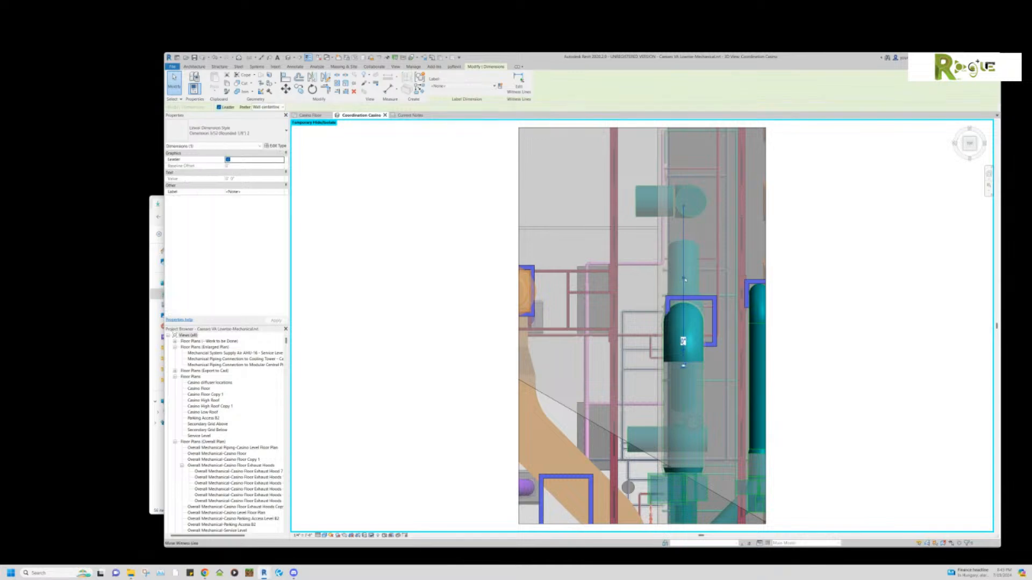
left_click_drag(683, 206, 691, 206)
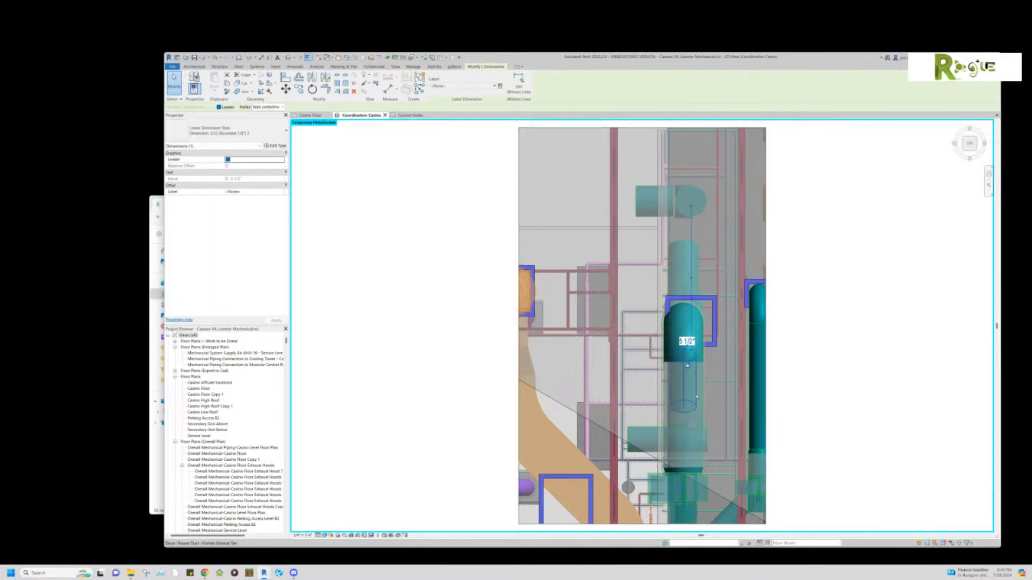
left_click(687, 356)
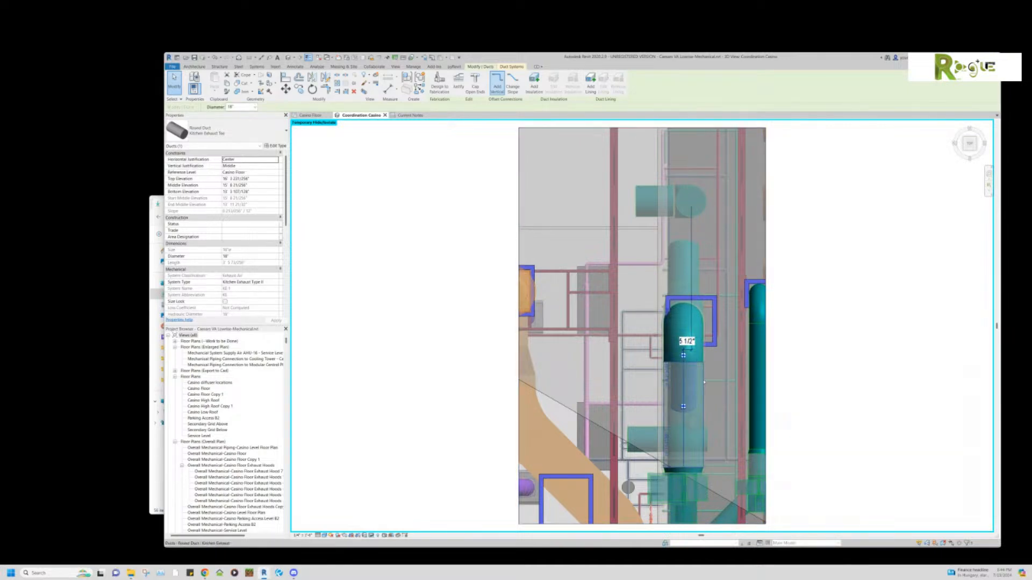
left_click(704, 382)
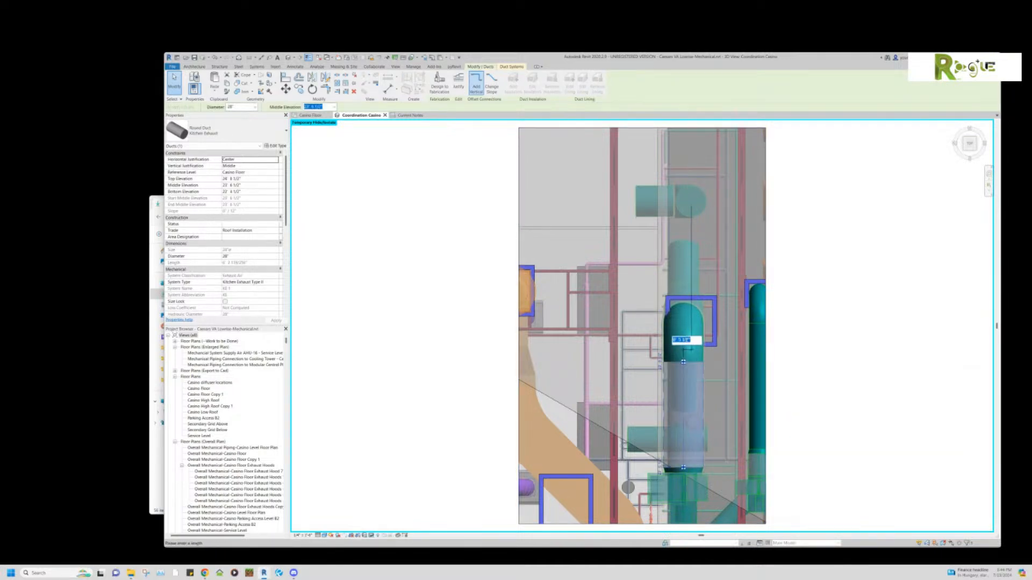
key("Return")
left_click(852, 310)
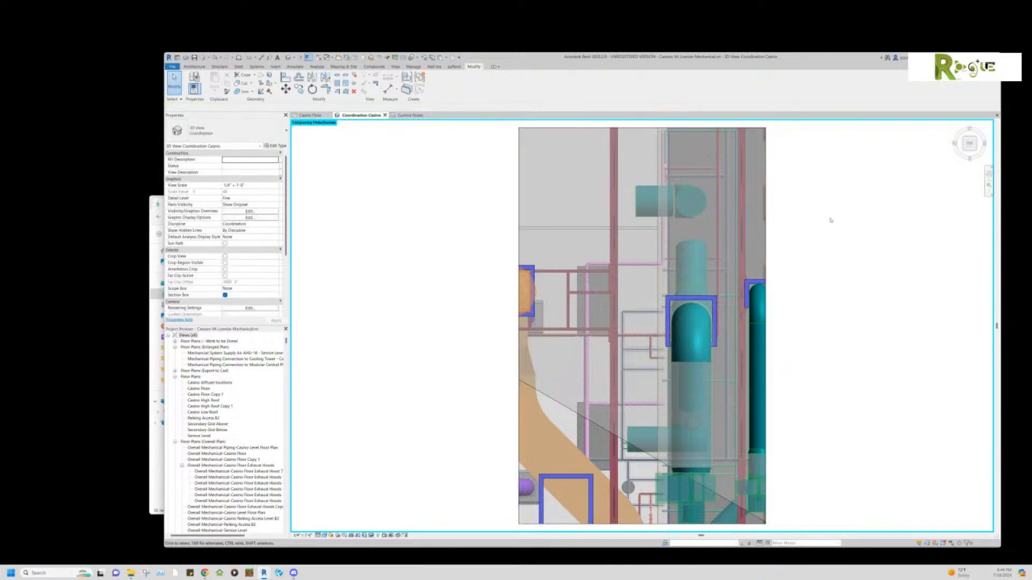
key("h")
key("r")
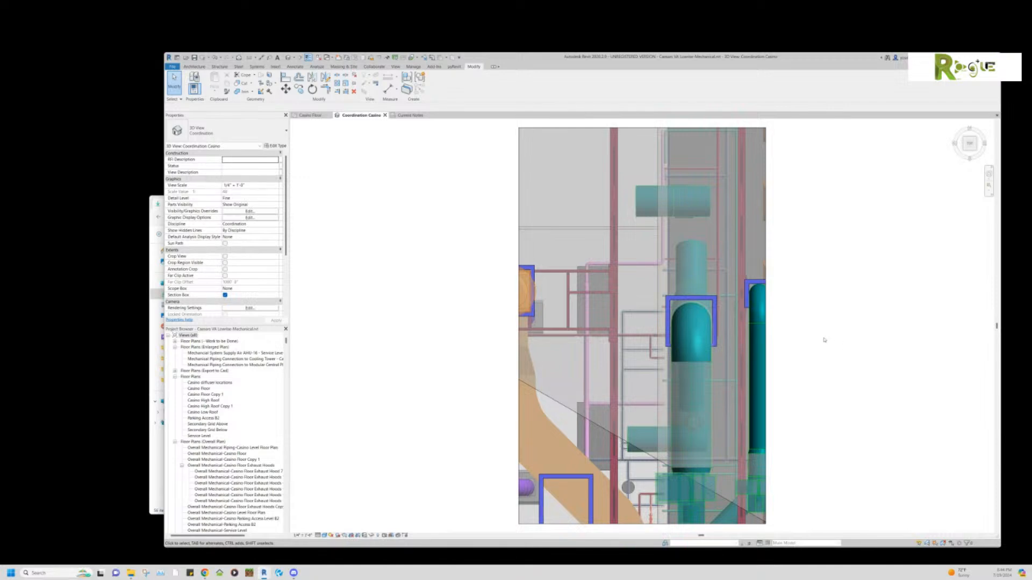
Delete the tee and the short horizontal duct above the upper branch's hood drop.
middle_click_drag(837, 335, 639, 409, "shift")
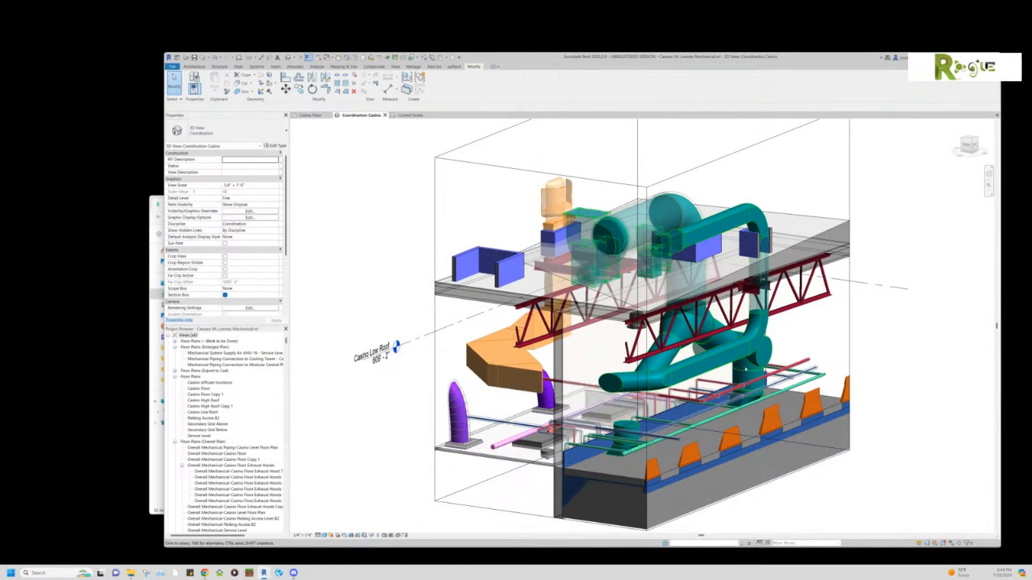
middle_click_drag(636, 420, 478, 421, "shift")
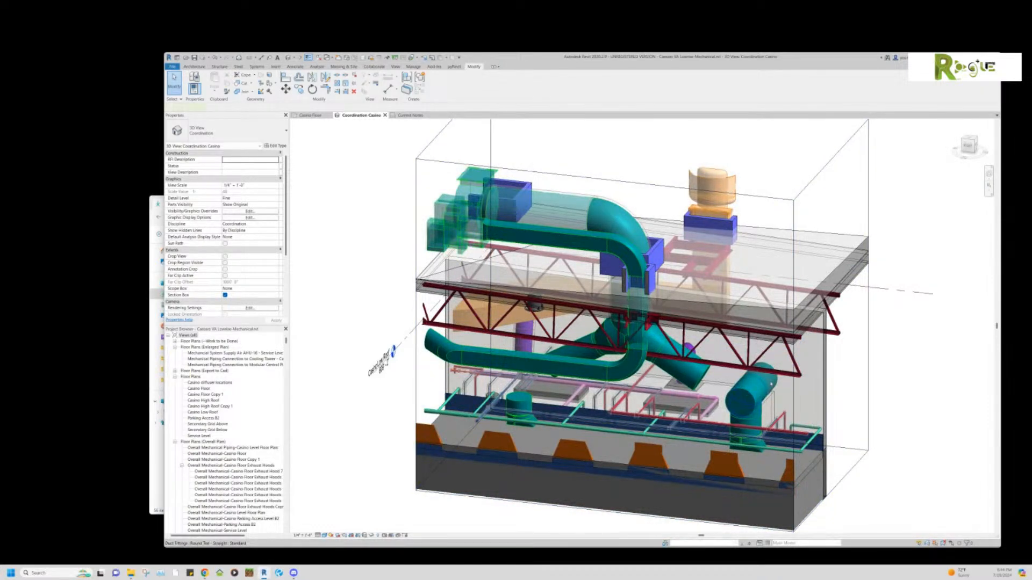
left_click(770, 383)
key("Delete")
left_click(776, 384)
key("Delete")
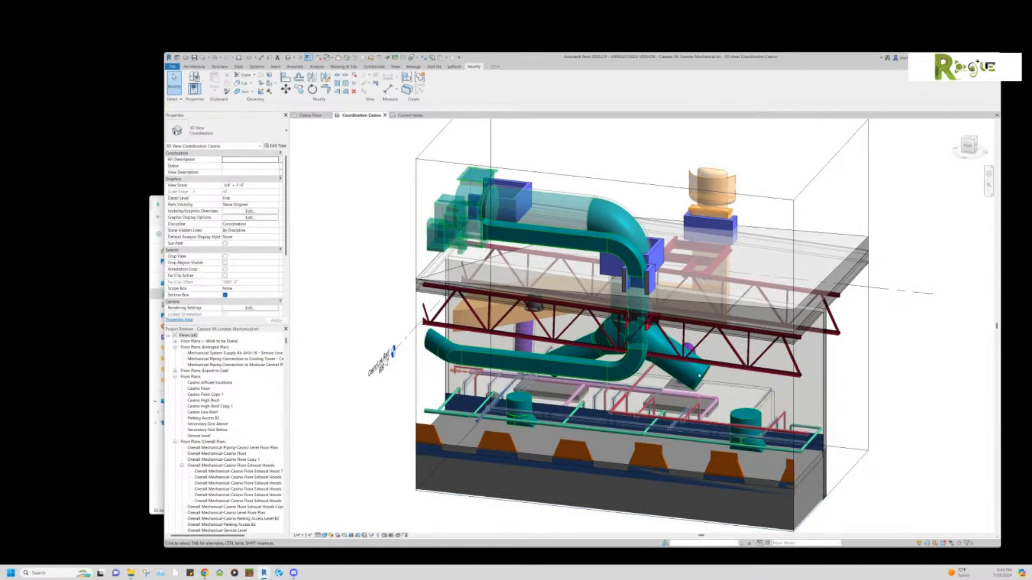
Pull in the section box to cut away the neighboring exhaust duct and orient the 3D view to a straight side elevation of the wye.
left_click(686, 368)
middle_click_drag(687, 367, 518, 423, "shift")
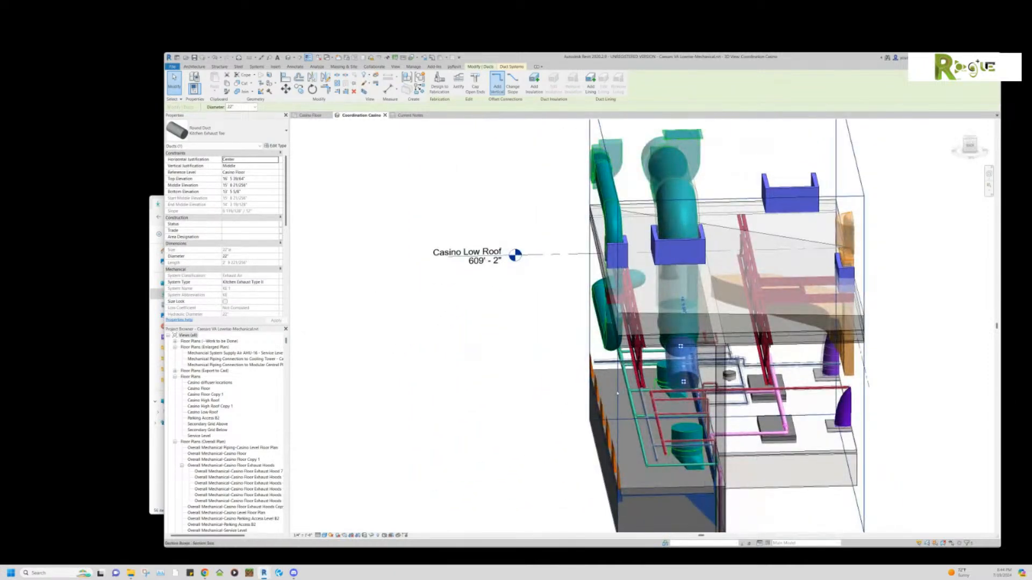
left_click(591, 344)
left_click_drag(604, 311, 642, 310)
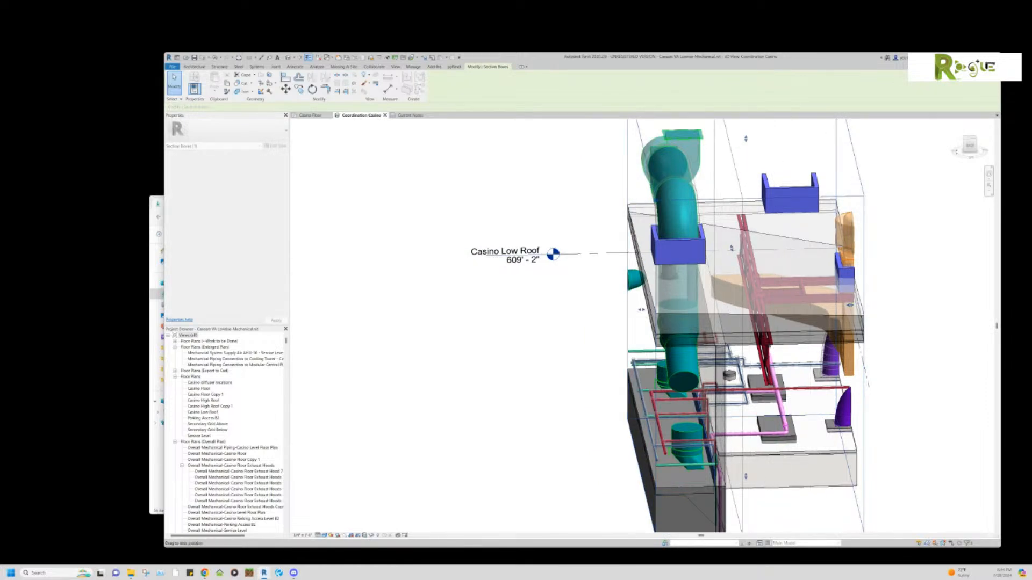
left_click(968, 146)
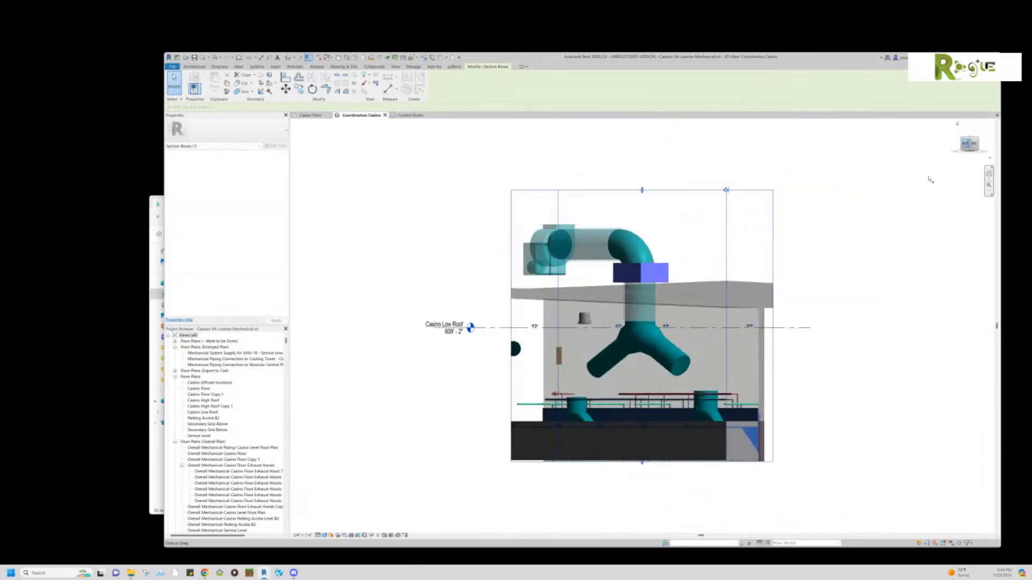
scroll(659, 380, "up", 2)
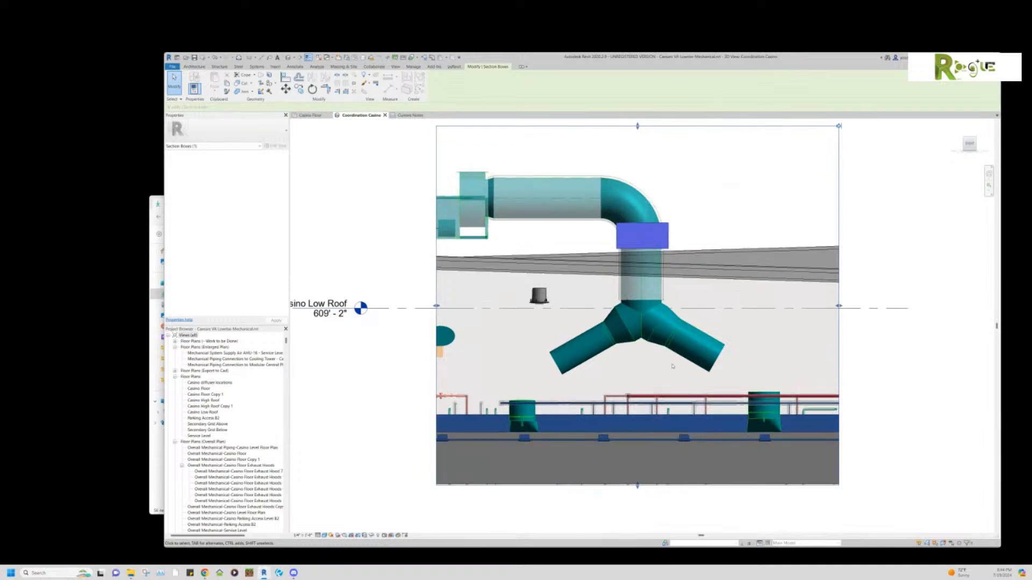
Raise the wye fitting slightly on the vertical exhaust duct to gain room above the hood drops.
left_click(760, 352)
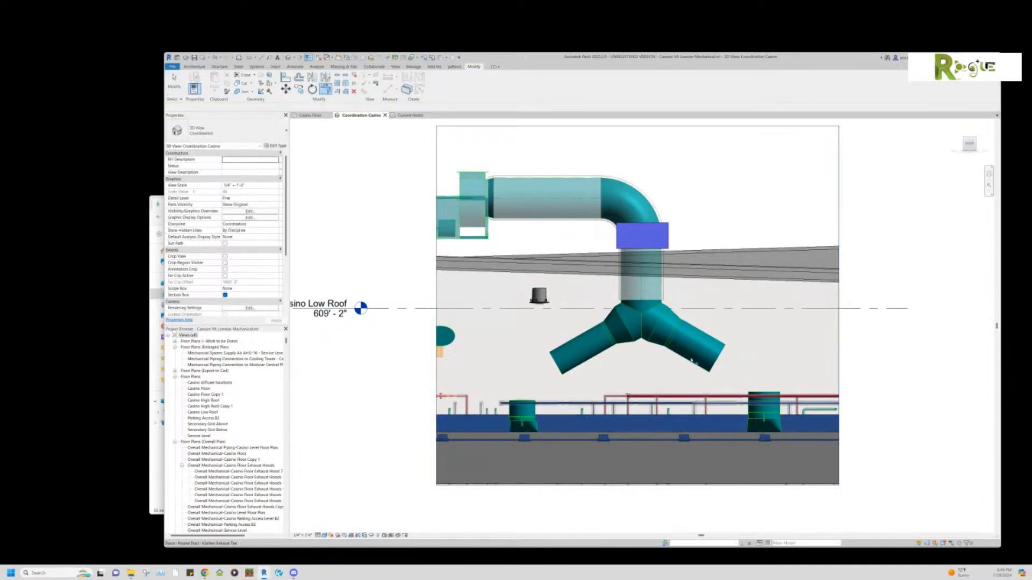
key("Escape")
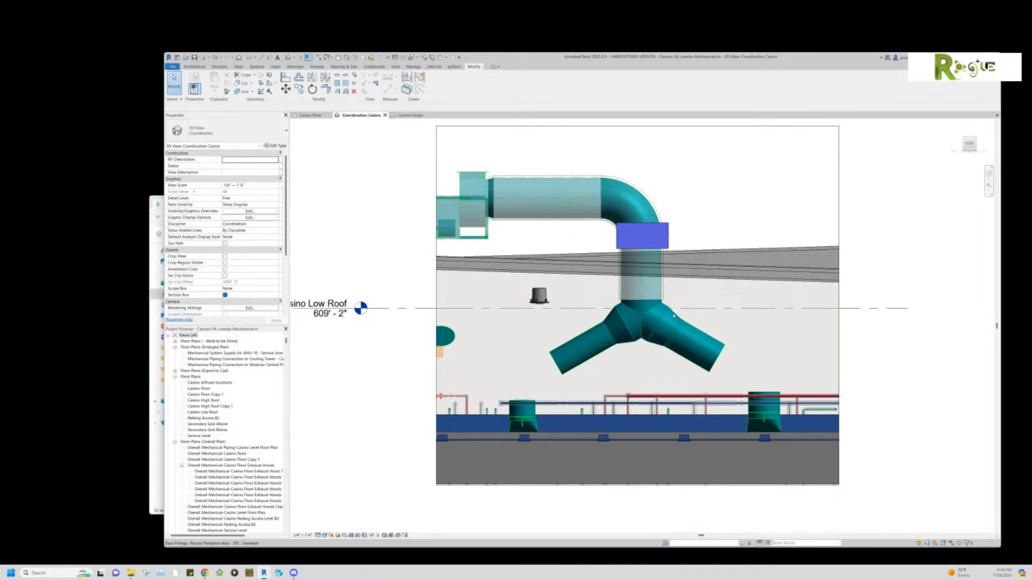
left_click(673, 316)
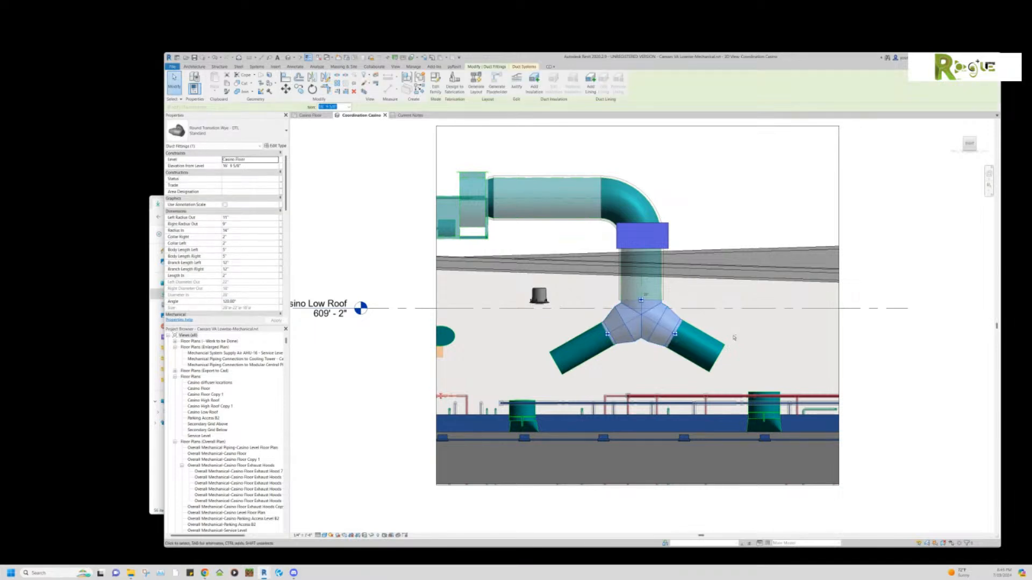
left_click(747, 356)
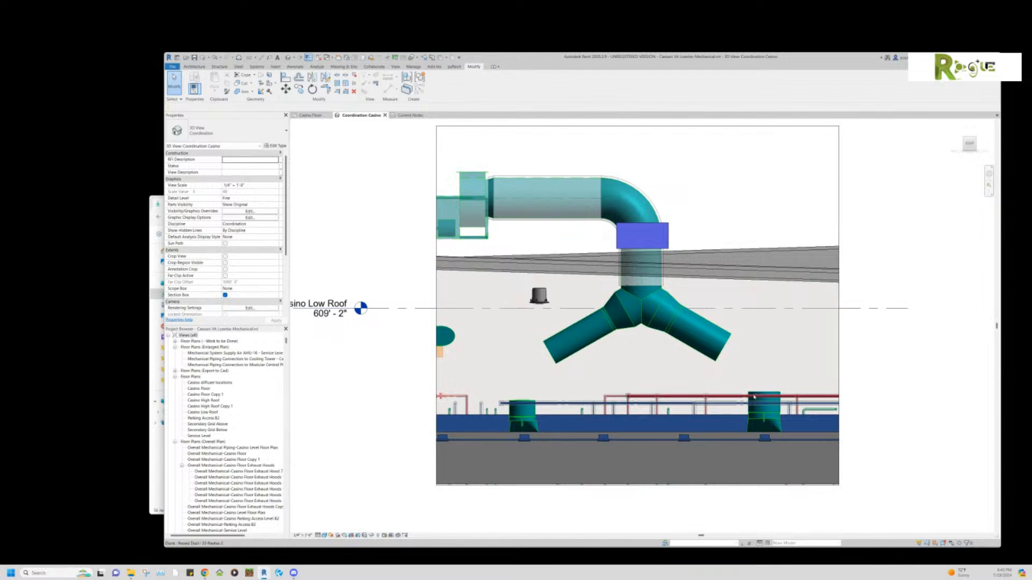
Lengthen the wye's 22" branch duct along its slope until its open end sits over the hood drop.
left_click(722, 349)
left_click_drag(723, 348, 764, 373)
key("Escape")
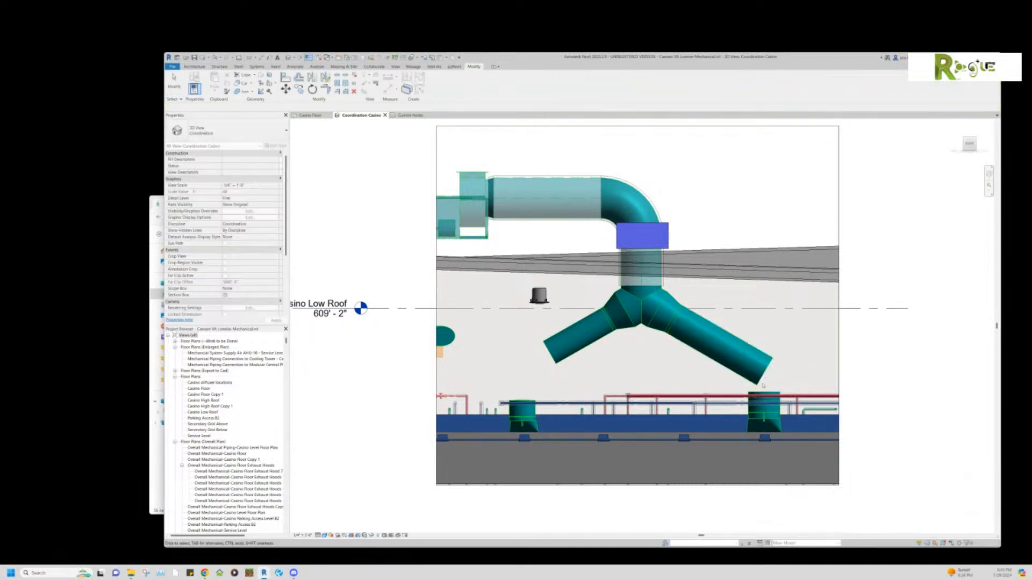
Join the extended wye branch duct to its hood drop with an elbow using Trim/Extend to Corner.
scroll(764, 372, "up", 3)
left_click(765, 367)
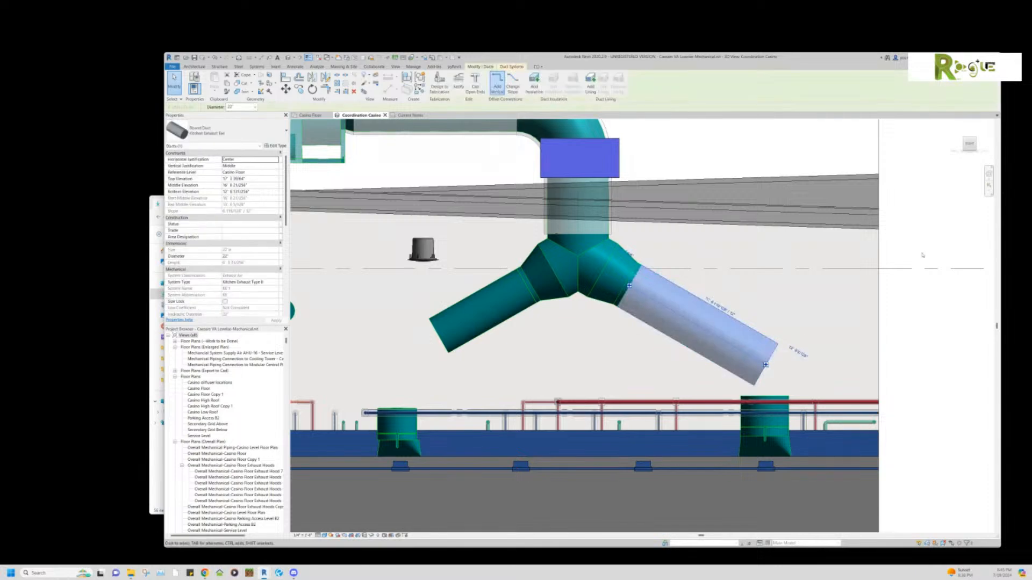
scroll(794, 326, "up", 2)
scroll(793, 326, "down", 4)
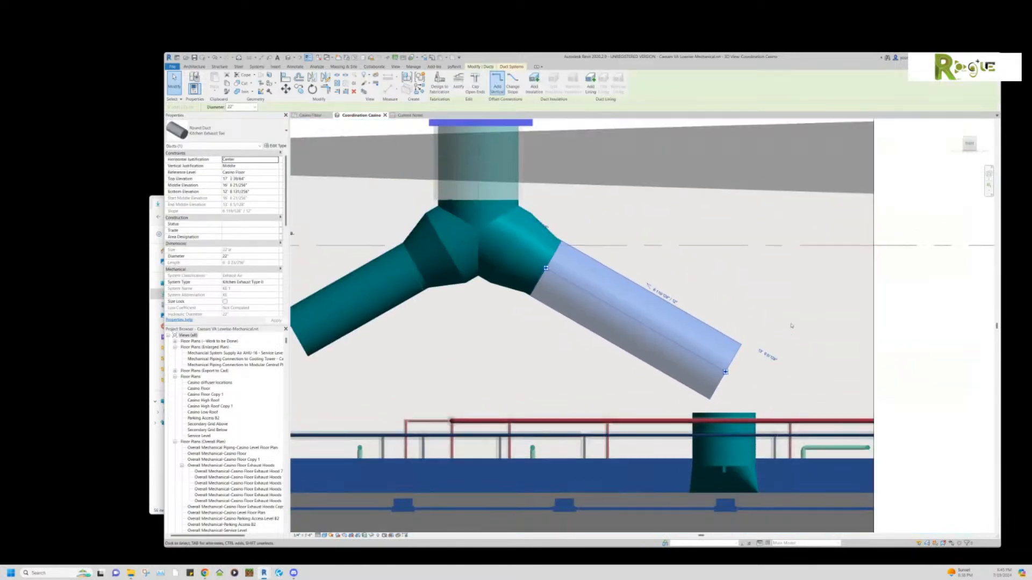
key("Escape")
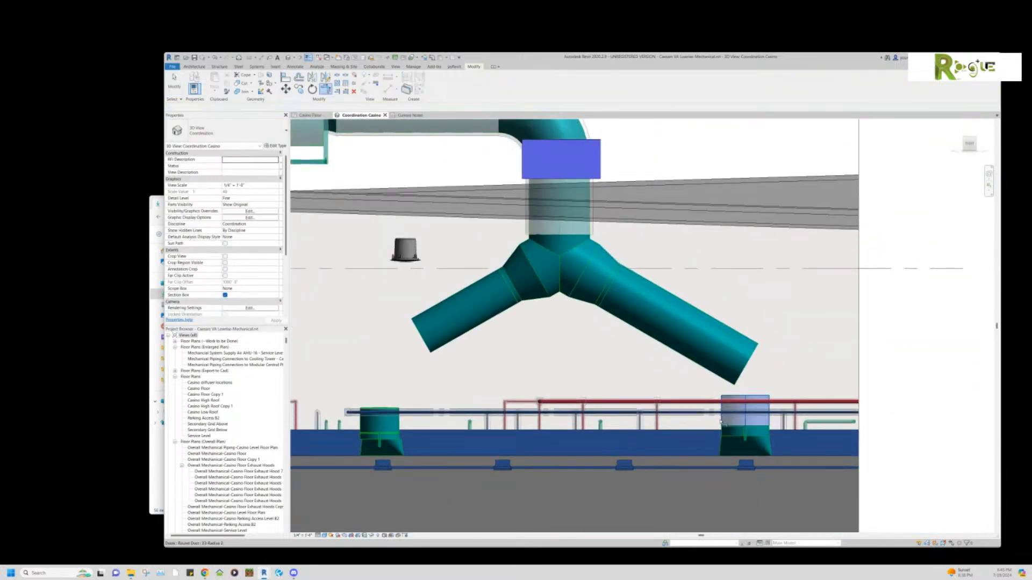
left_click(700, 367)
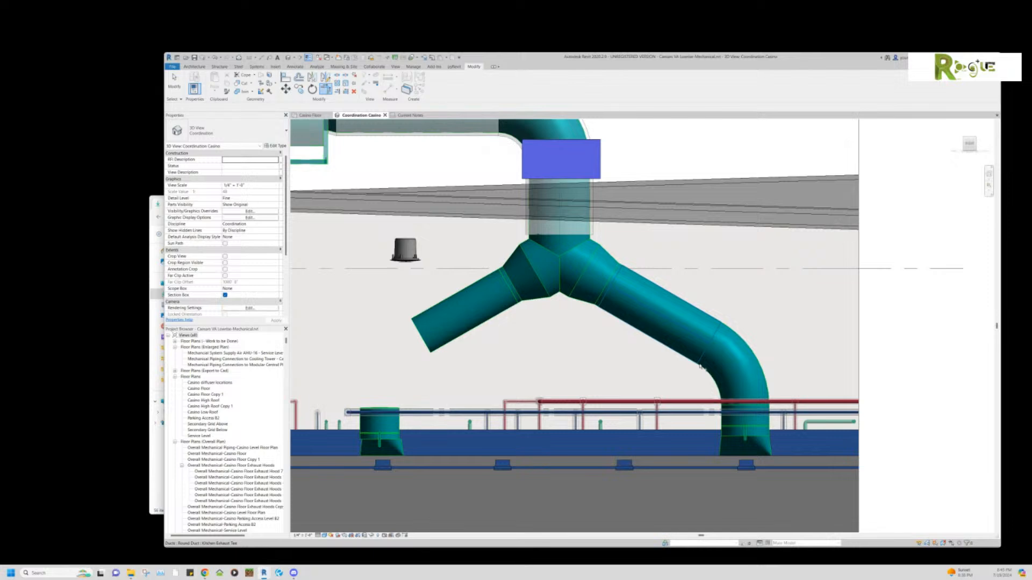
scroll(778, 330, "down", 3)
scroll(543, 372, "up", 1)
key("Escape")
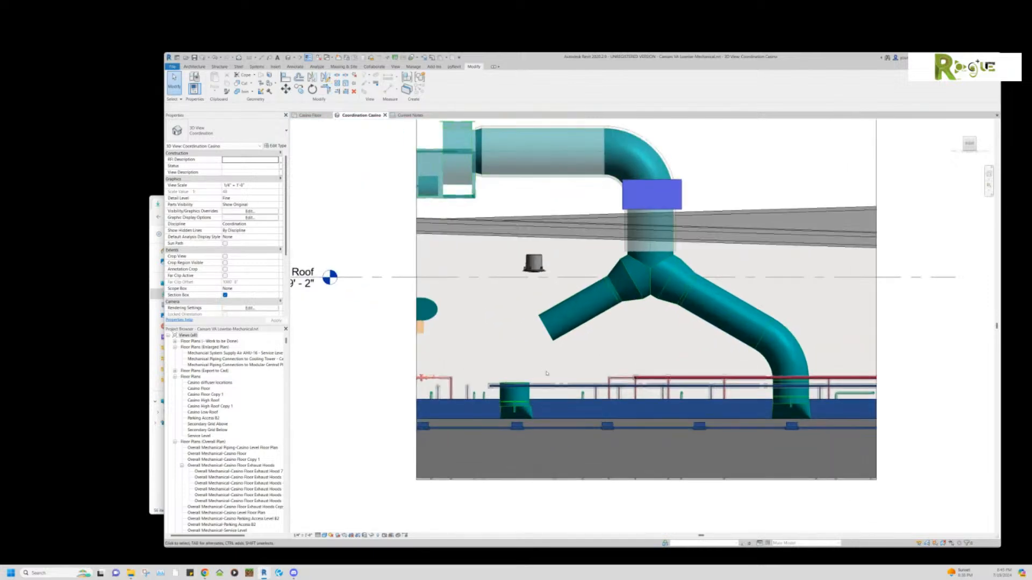
key("t")
key("r")
left_click(525, 393)
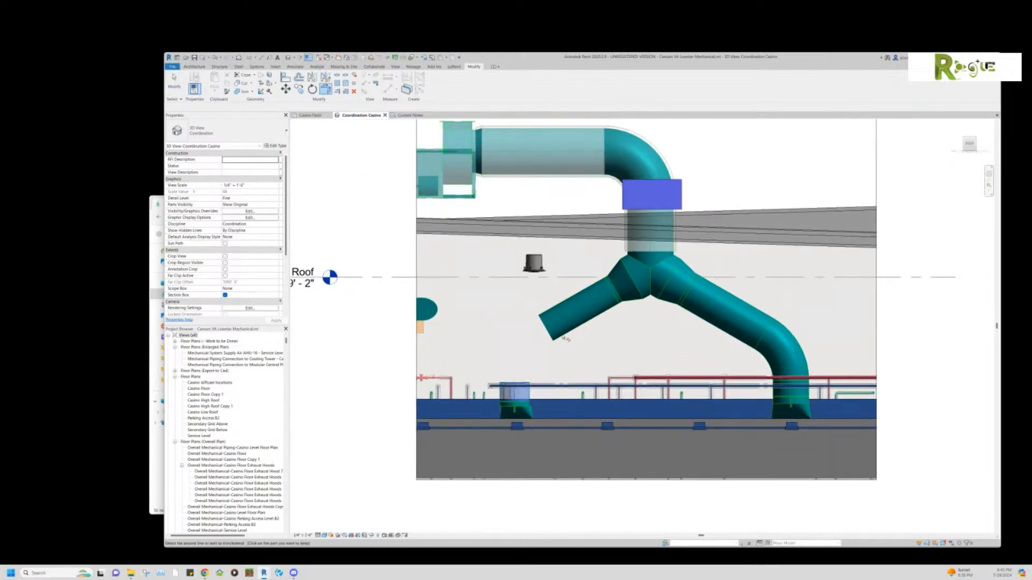
key("Escape")
key("Escape")
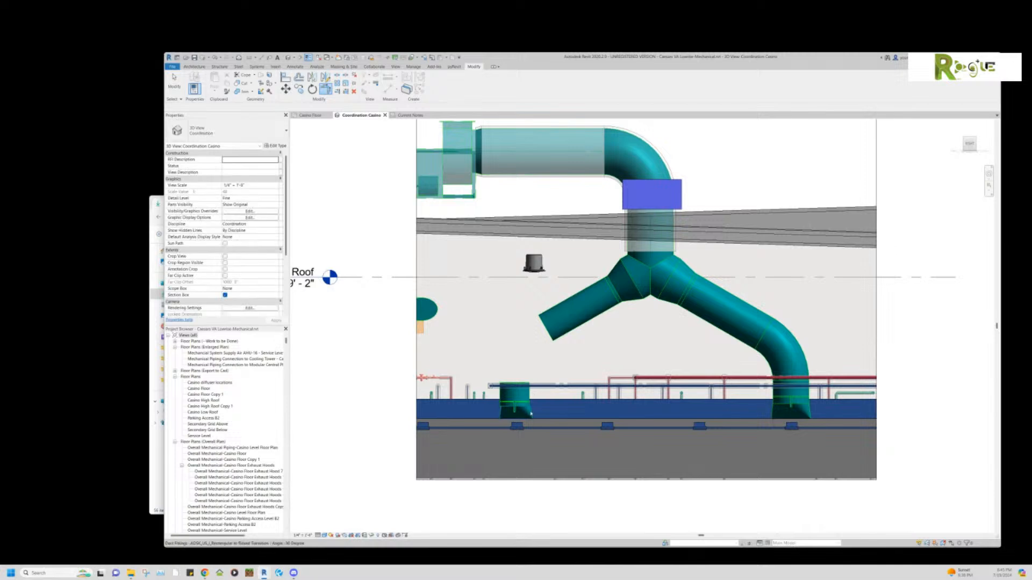
Shift the unconnected hood drop's 18" round duct and damper sideways to center them on the transition below.
scroll(527, 410, "up", 4)
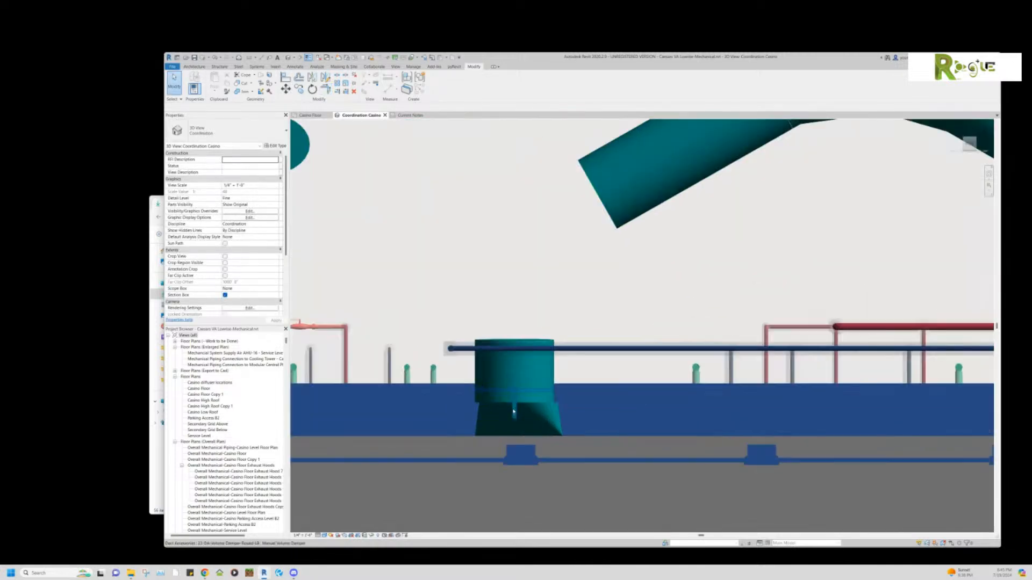
scroll(533, 394, "down", 4)
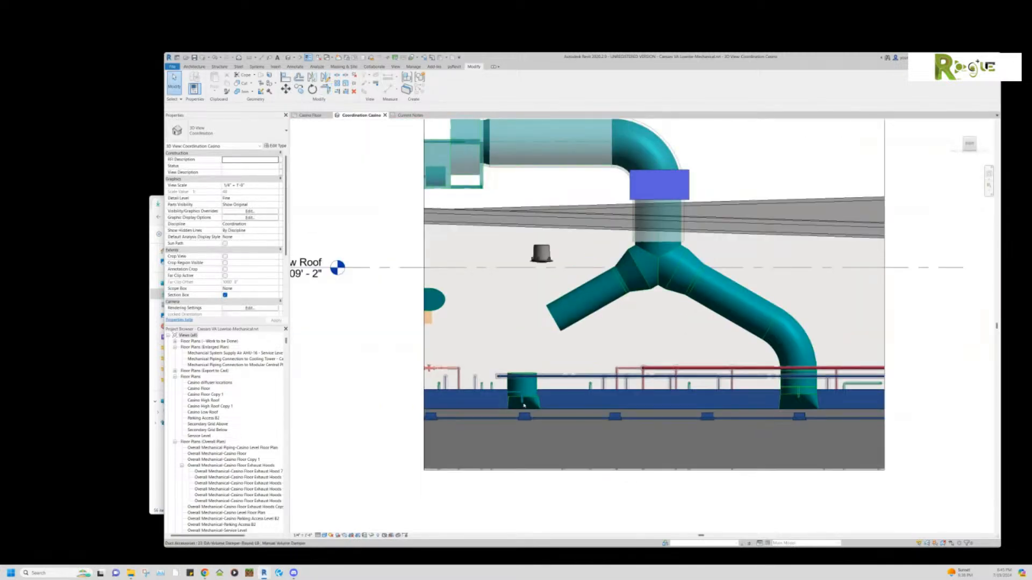
scroll(566, 349, "up", 5)
left_click(531, 376)
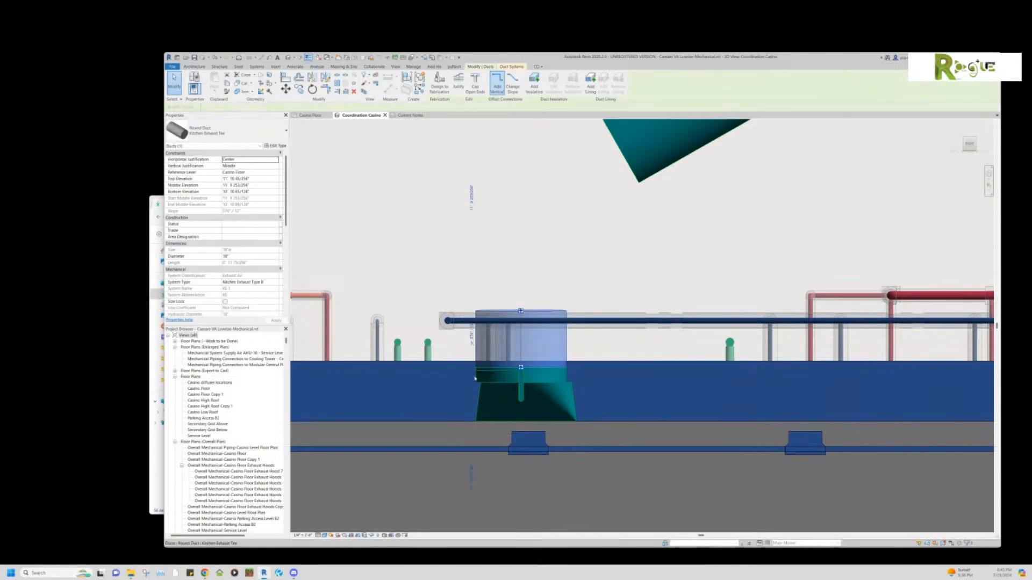
left_click(526, 377)
left_click_drag(482, 376, 481, 378)
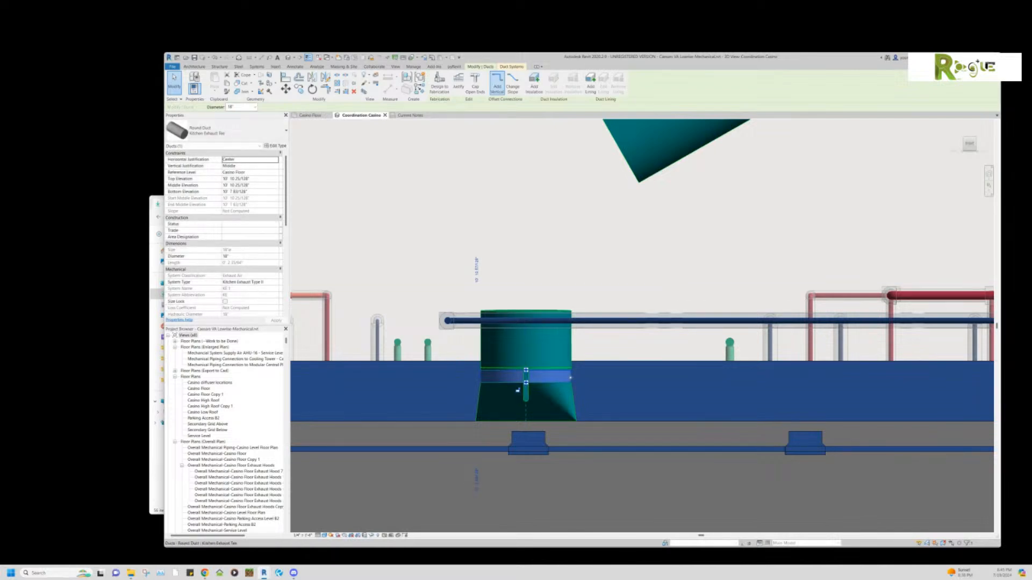
Try to adjust the lower end of the short duct piece between the hood drop and its transition.
left_click_drag(526, 384, 526, 383)
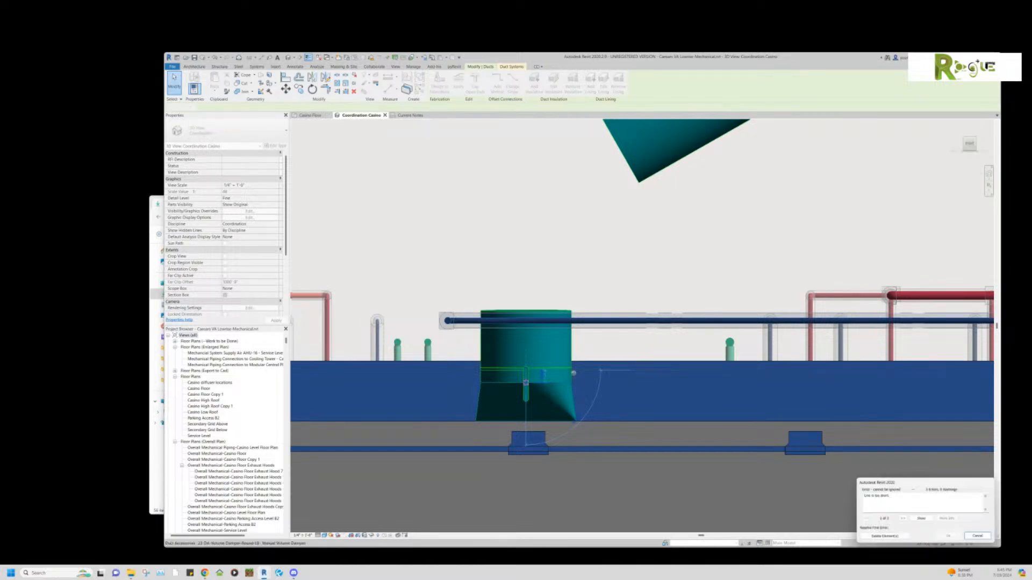
key("Escape")
scroll(574, 375, "down", 4)
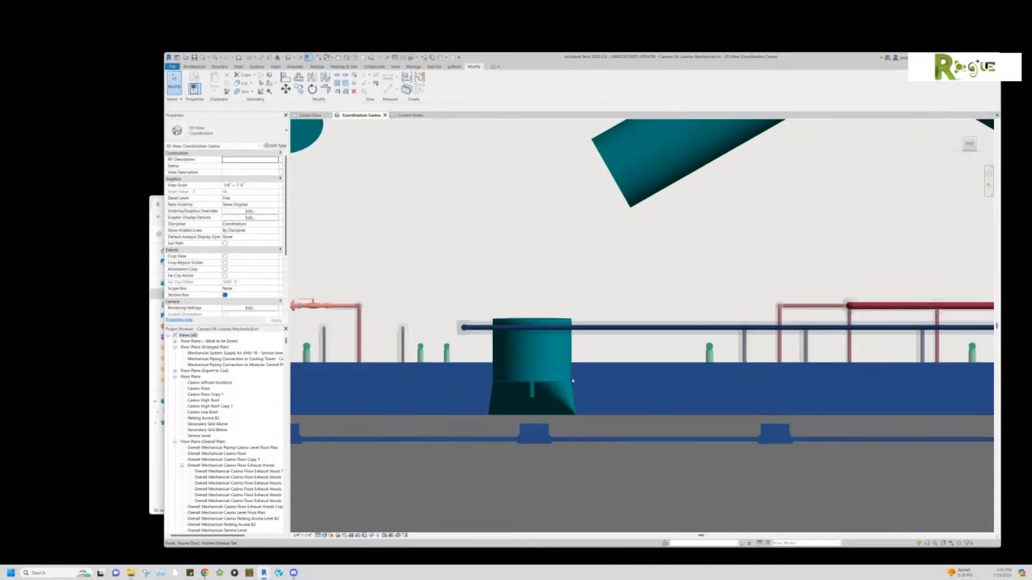
key("t")
key("r")
left_click(564, 356)
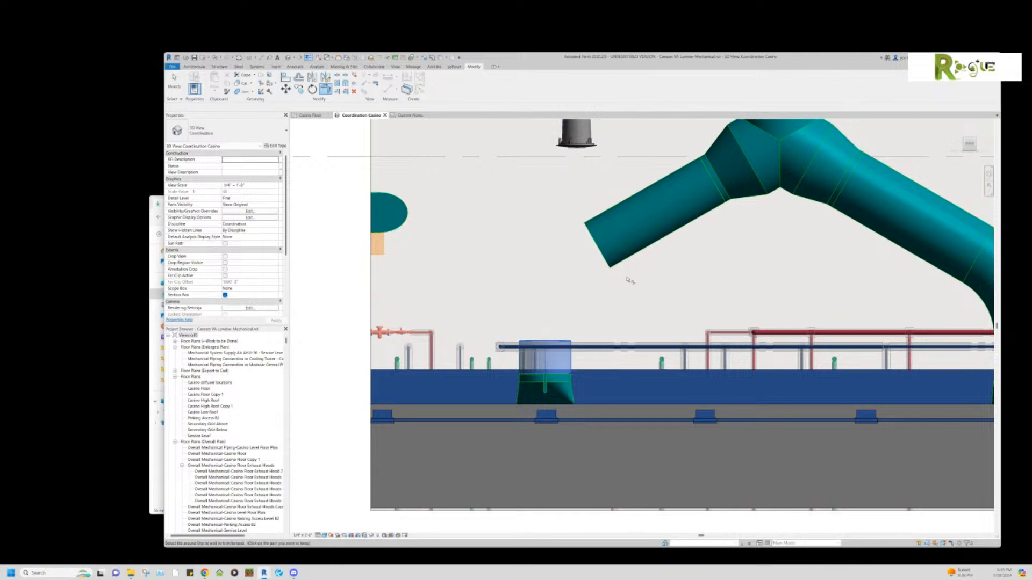
key("Escape")
key("Escape")
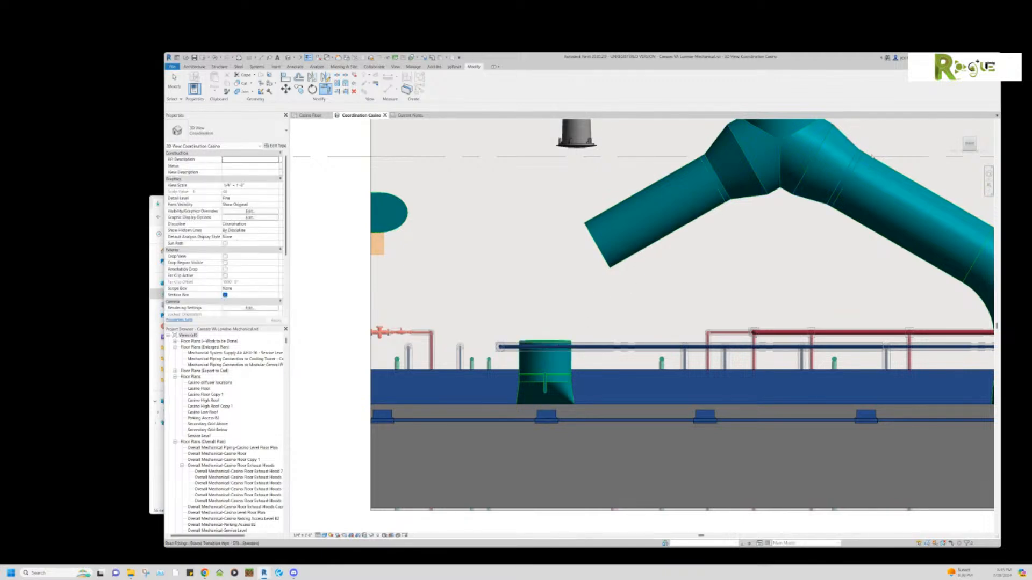
left_click(969, 144)
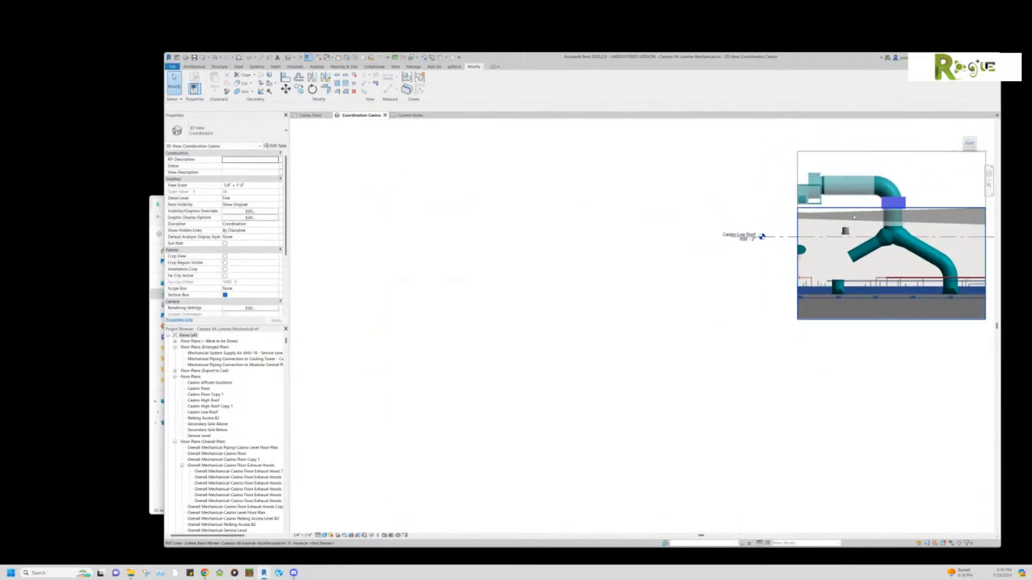
scroll(523, 360, "up", 2)
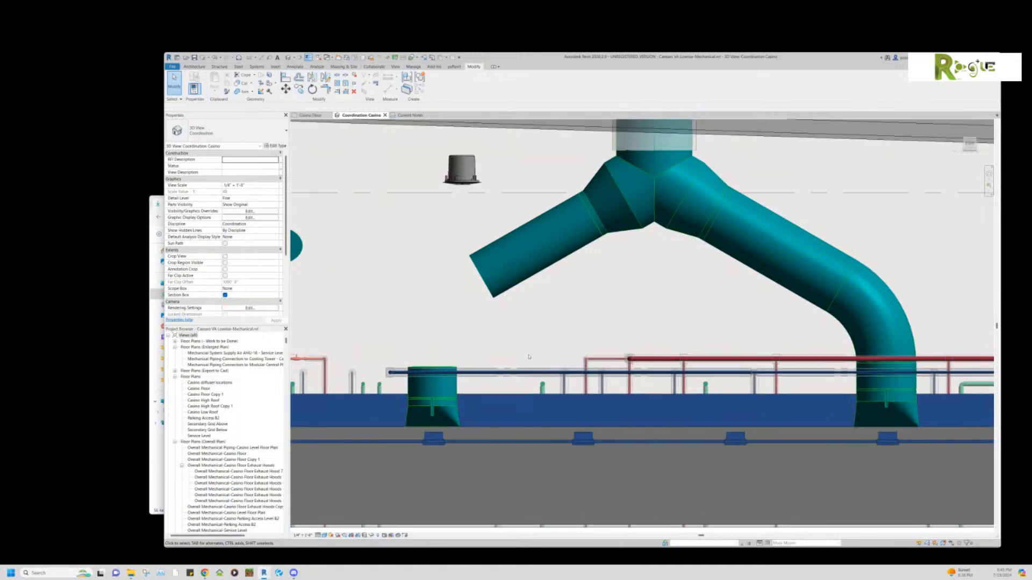
key("t")
key("r")
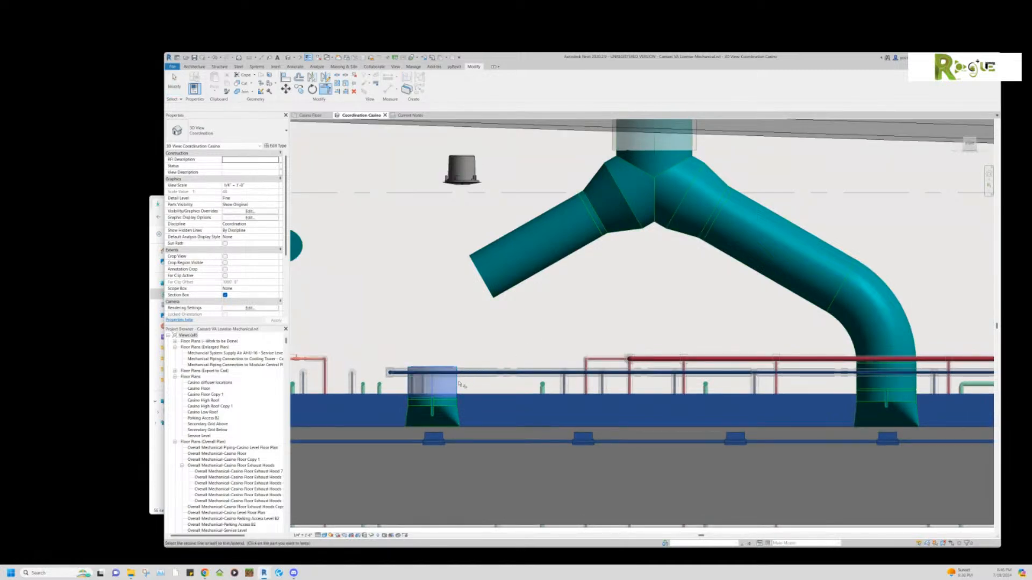
key("Escape")
key("Escape")
Try to correct the slight slope of the hood drop's short 18" duct by setting its end dimension to 0.
left_click(416, 368)
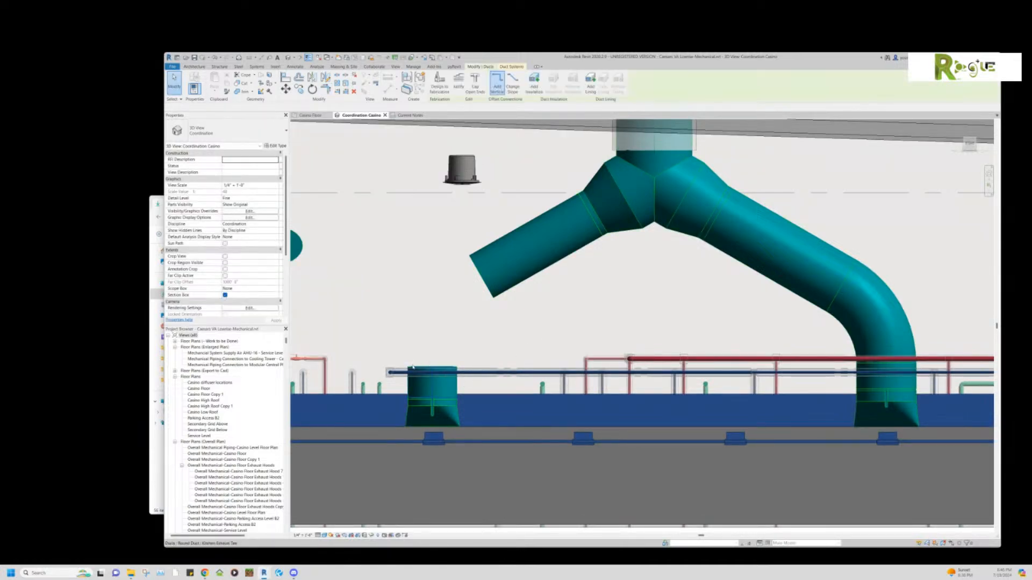
scroll(416, 368, "up", 5)
scroll(524, 335, "down", 1)
scroll(524, 334, "down", 1)
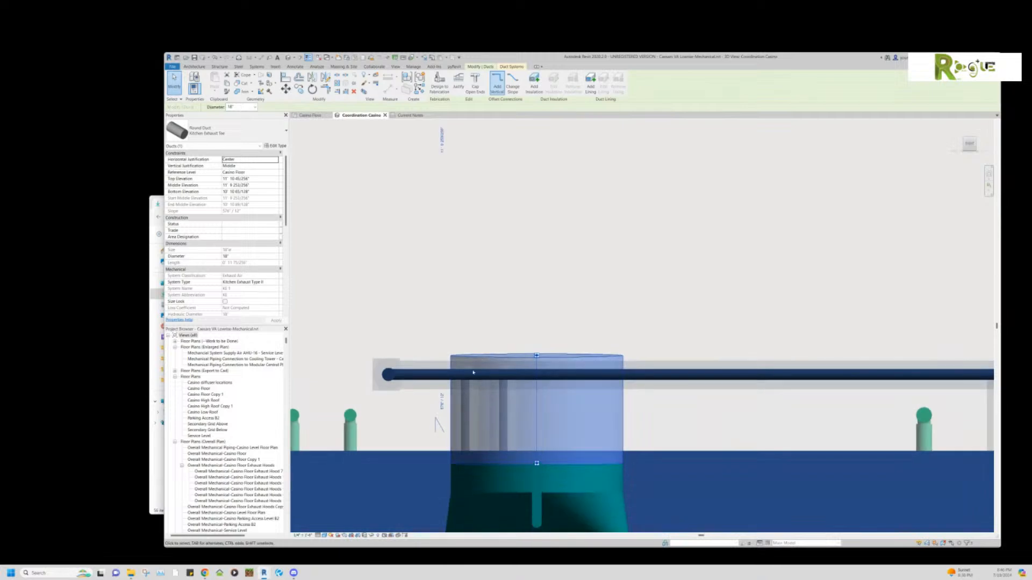
left_click(441, 403)
type("0")
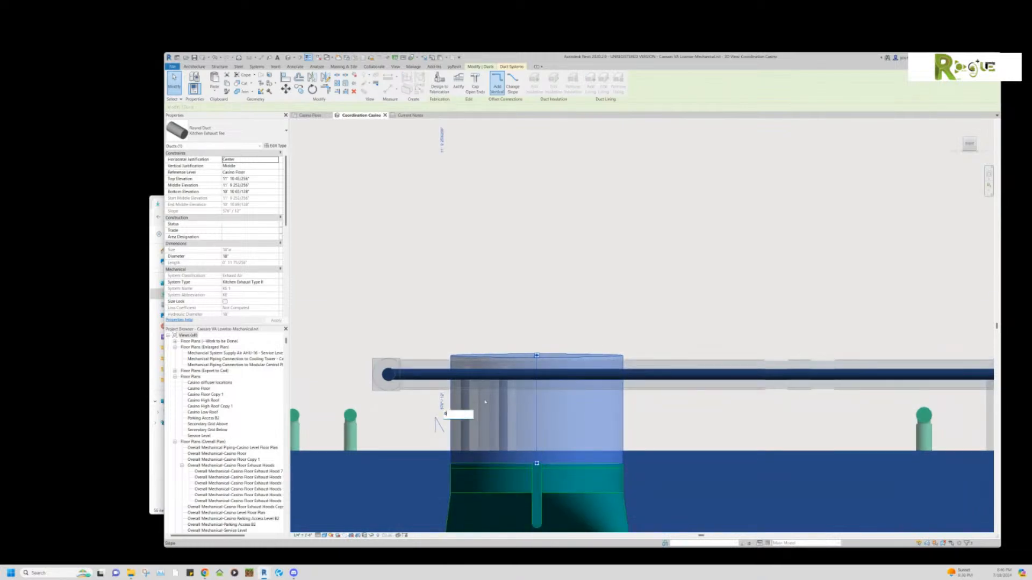
key("Return")
key("Escape")
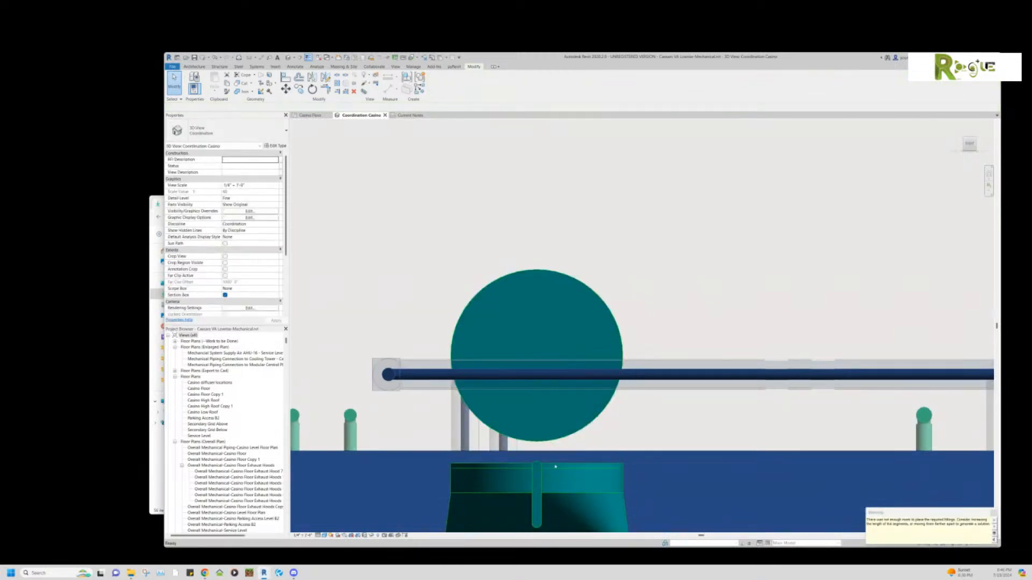
Delete the misoriented round duct above the hood drop and stretch the short duct on the transition upward in its place.
left_click(601, 412)
key("Delete")
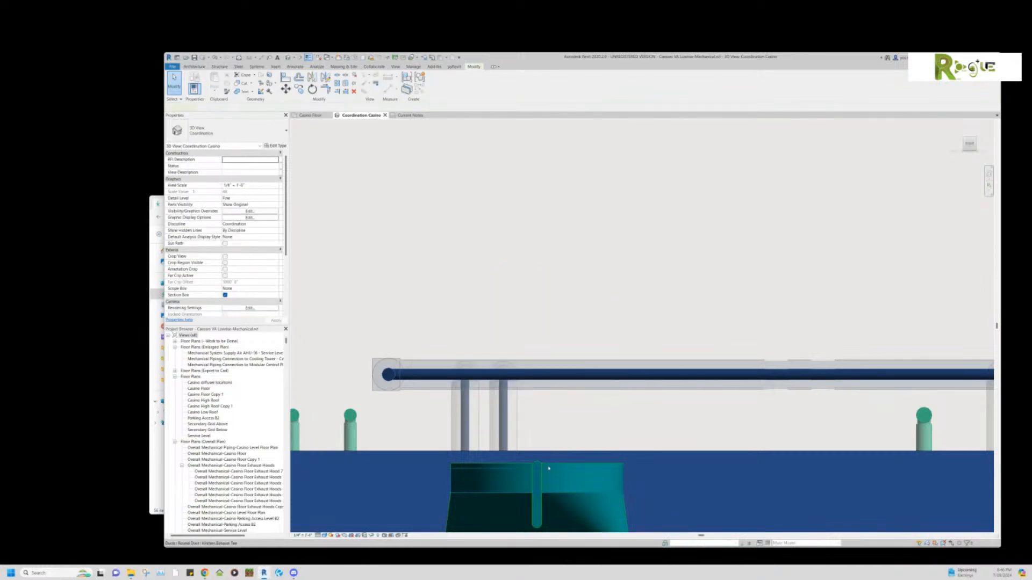
left_click(549, 468)
left_click_drag(536, 464, 539, 340)
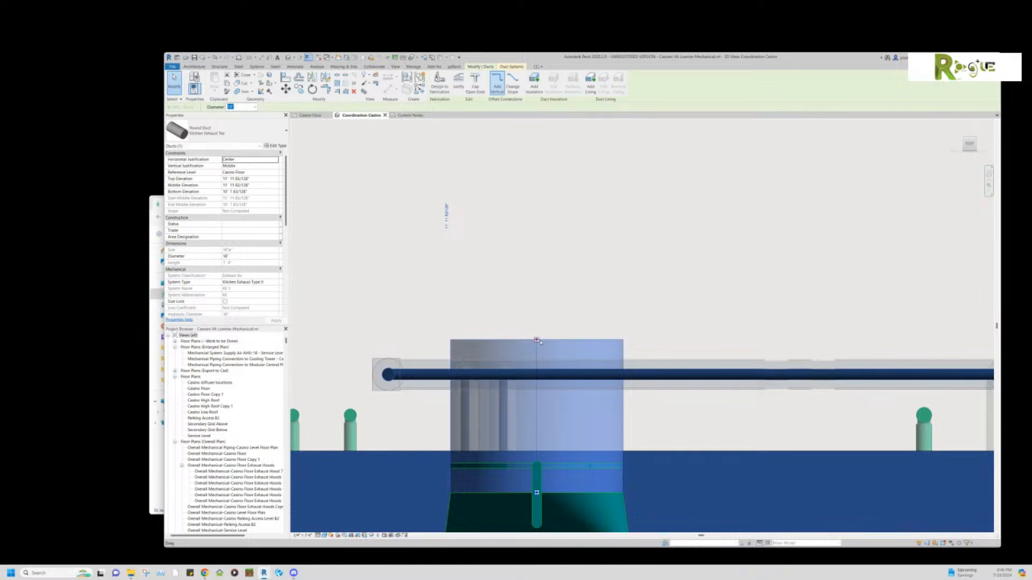
Join the sloped wye branch duct to the hood drop with Trim/Extend to Corner, removing the conflicting dimension references.
scroll(646, 315, "down", 2)
scroll(646, 315, "down", 2)
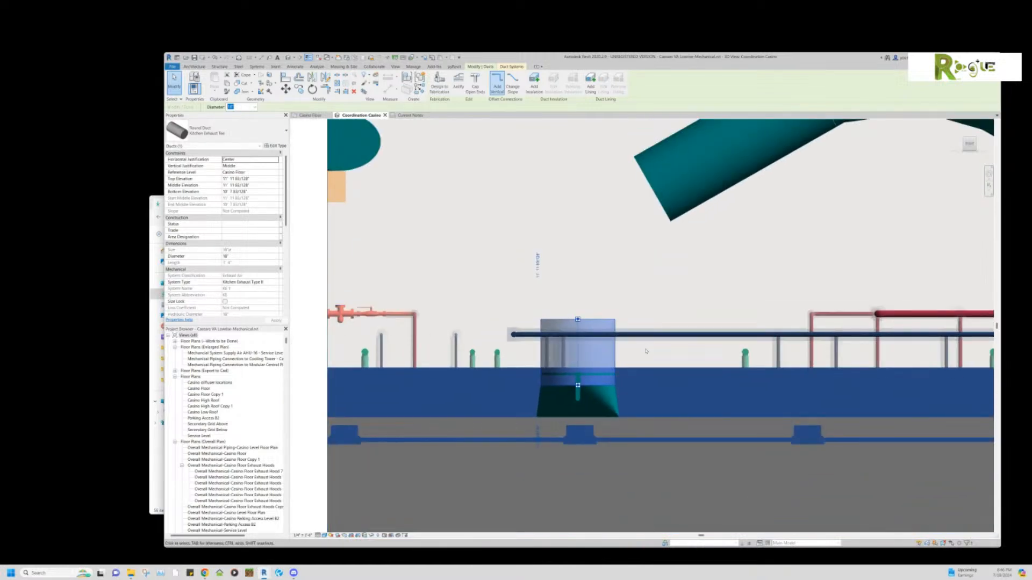
key("t")
key("r")
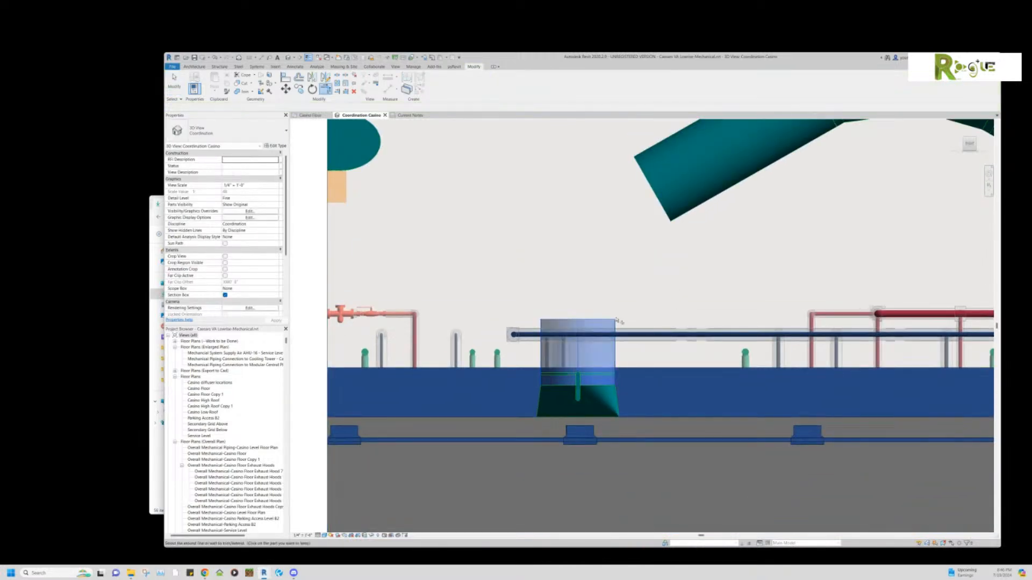
left_click(729, 191)
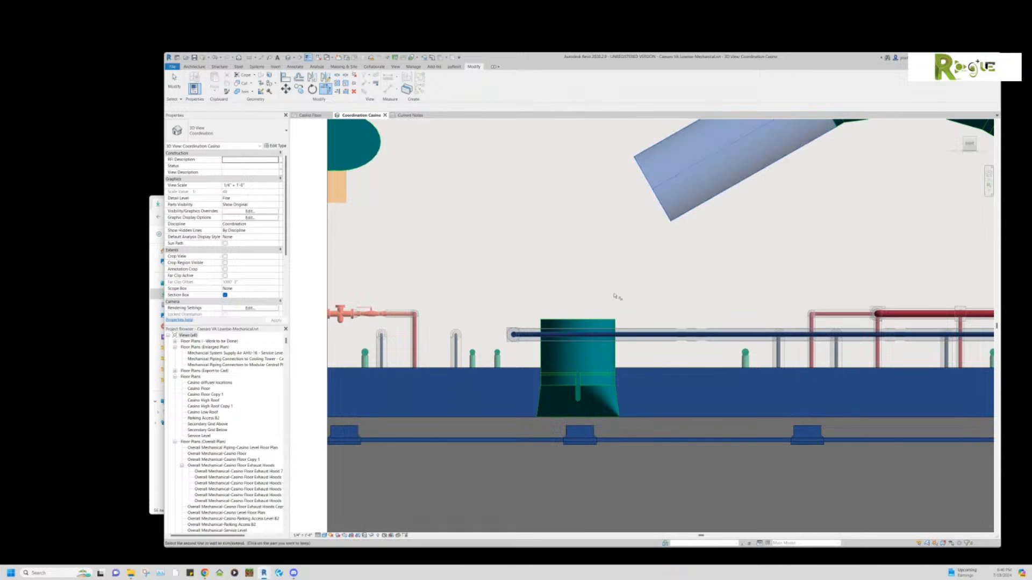
left_click(614, 323)
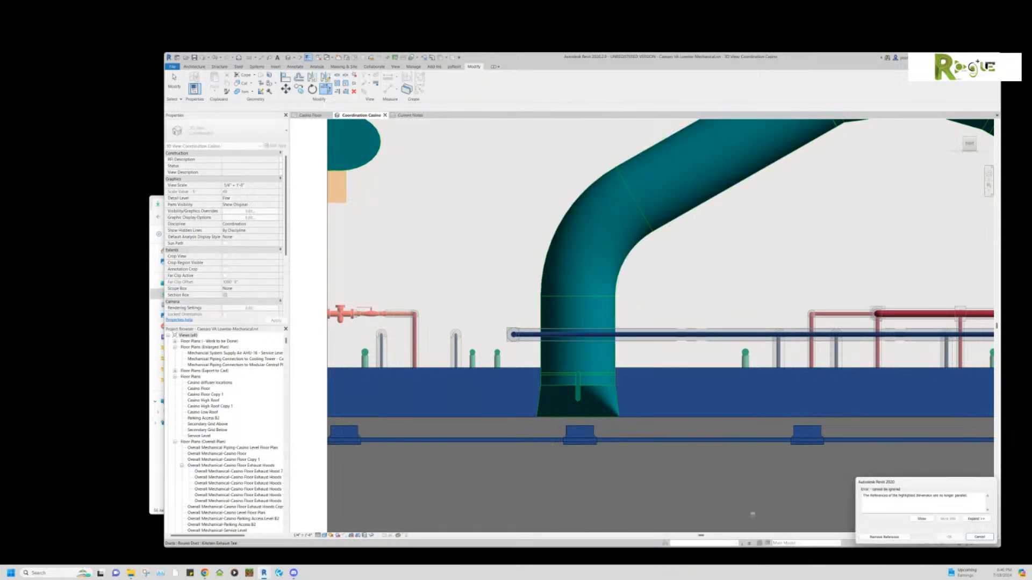
left_click(884, 537)
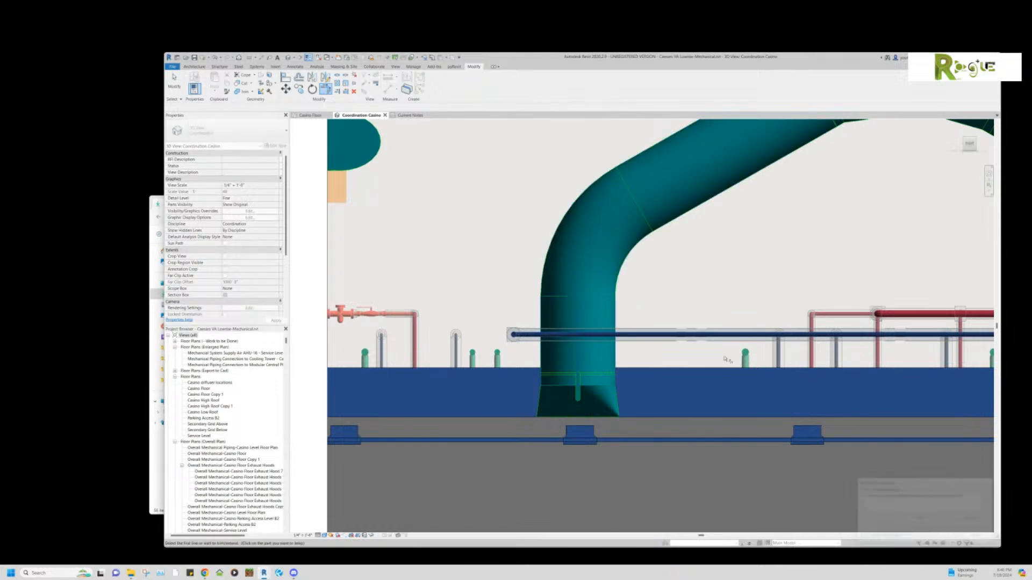
Try to place a copy of the hood drop's manual volume damper on its vertical duct with Create Similar.
left_click(577, 378)
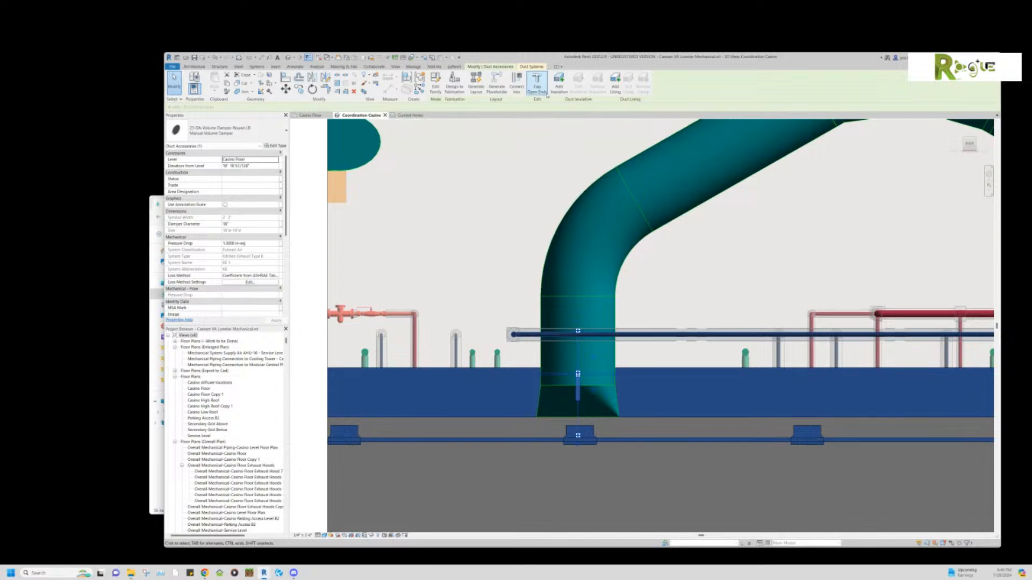
scroll(671, 288, "down", 2)
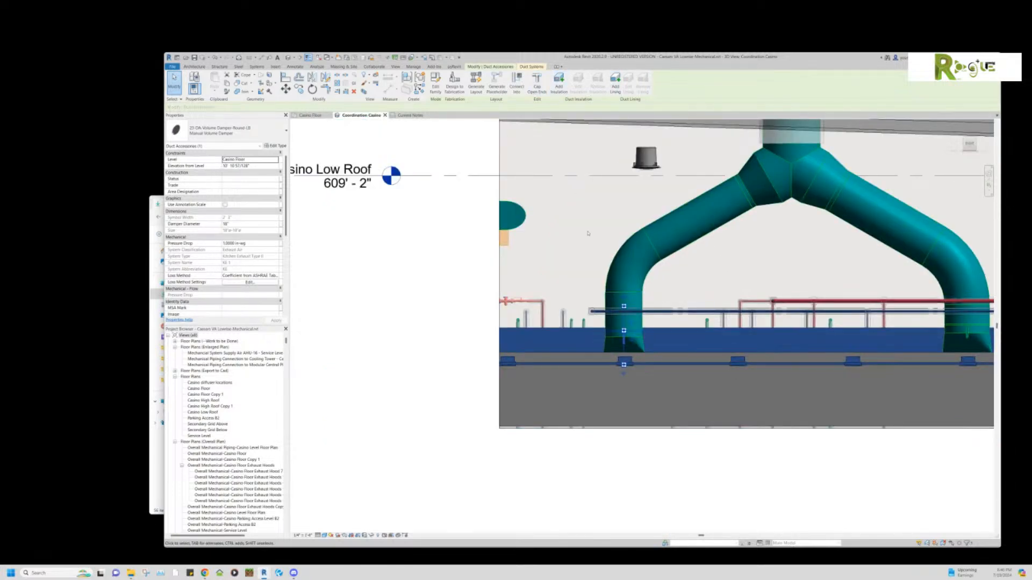
scroll(587, 233, "up", 2)
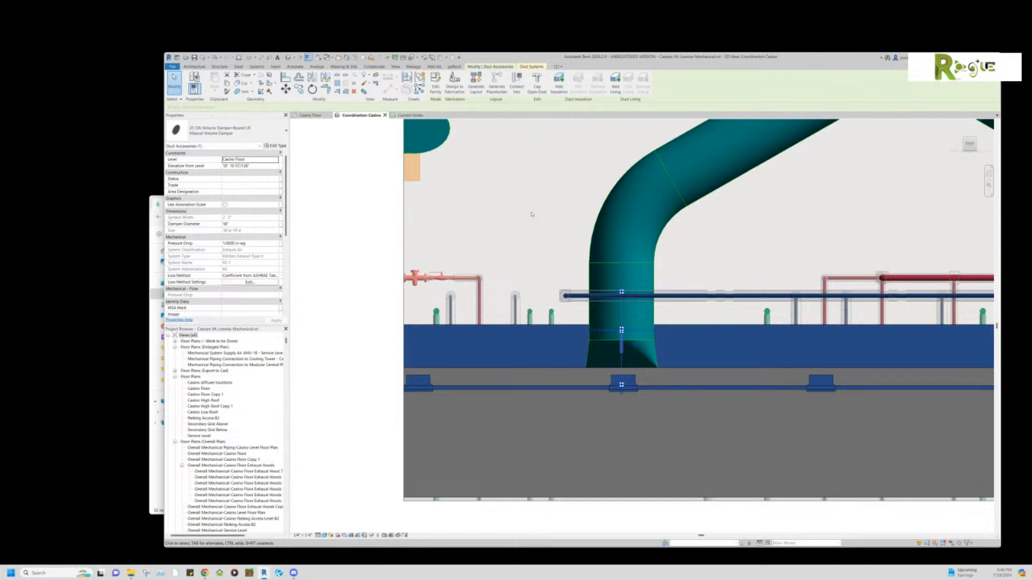
key("c")
key("s")
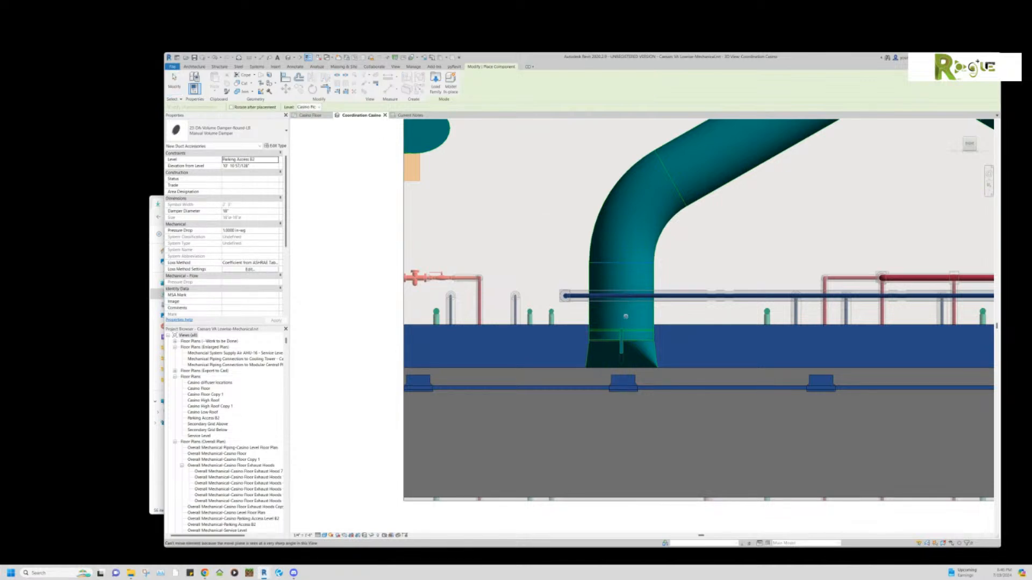
left_click(622, 328)
key("Escape")
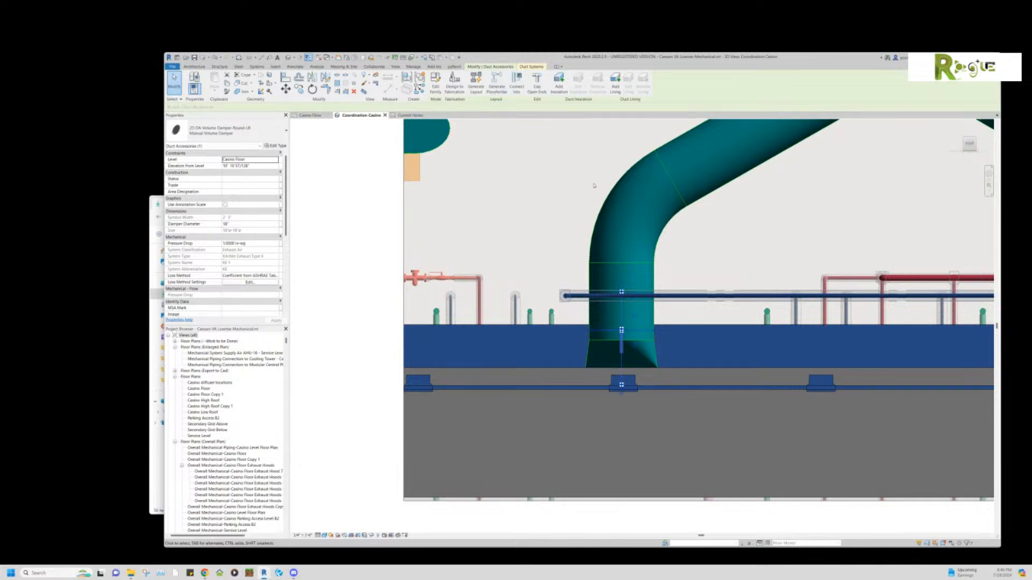
Replace the hood drop's low damper with a similar 18" manual volume damper higher on the vertical duct, and flip it.
middle_click_drag(640, 313, 729, 391, "shift")
key("c")
key("s")
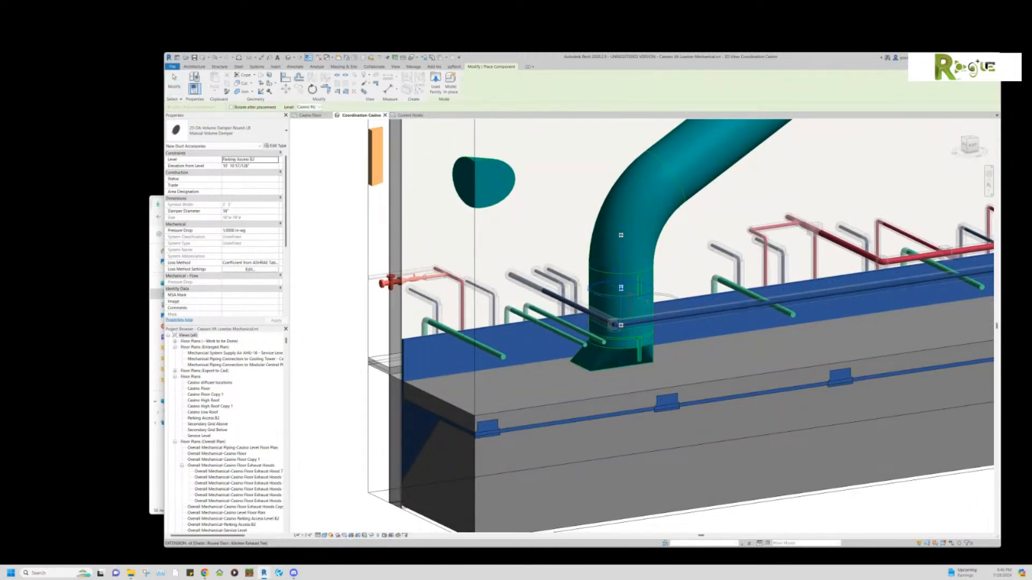
left_click(645, 337)
key("Escape")
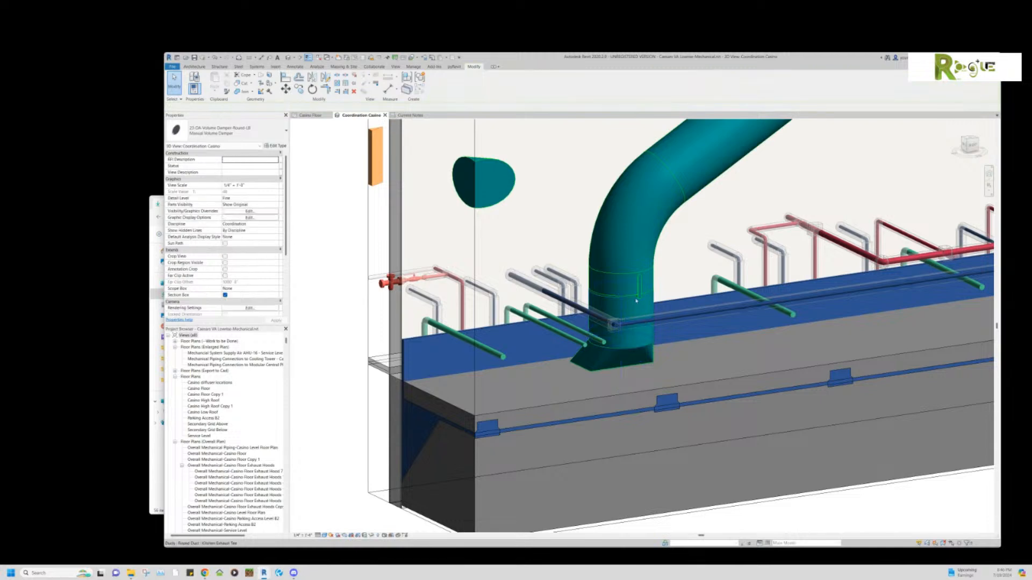
left_click(641, 292)
left_click(641, 292)
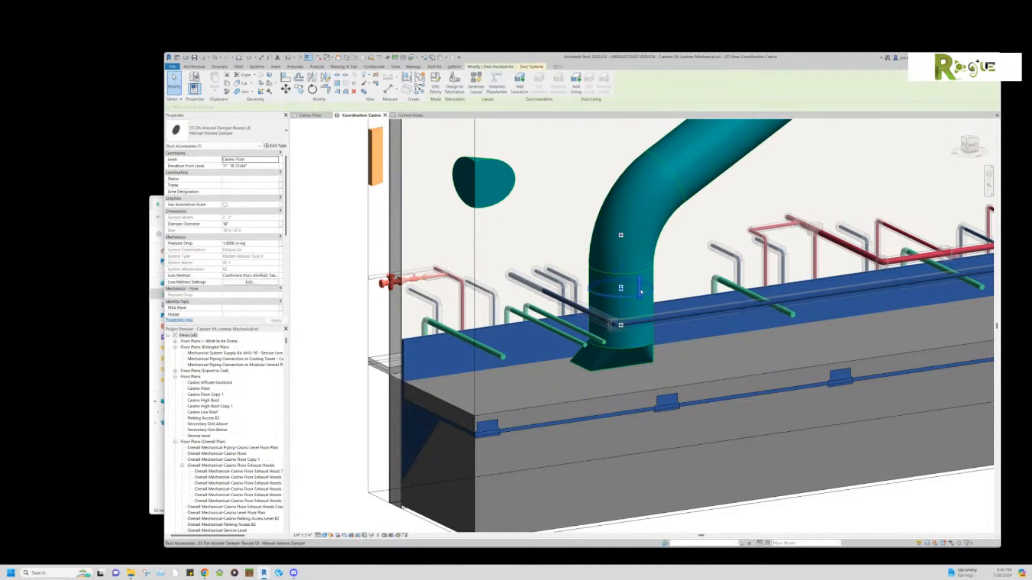
left_click(596, 291)
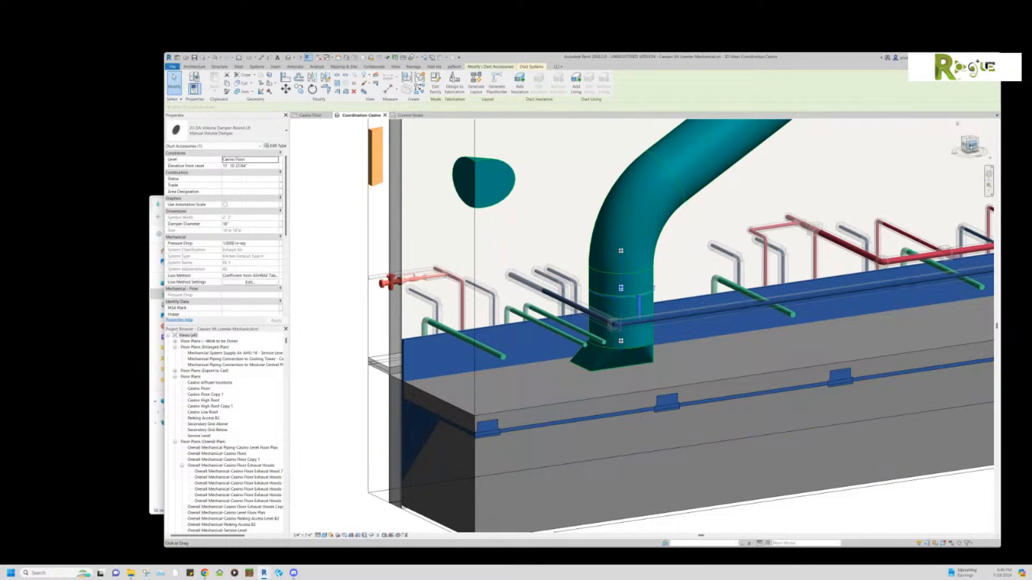
Nudge the new volume damper down the vertical duct to sit just above the hood transition.
left_click(972, 145)
middle_click_drag(861, 203, 786, 265)
scroll(786, 265, "down", 2)
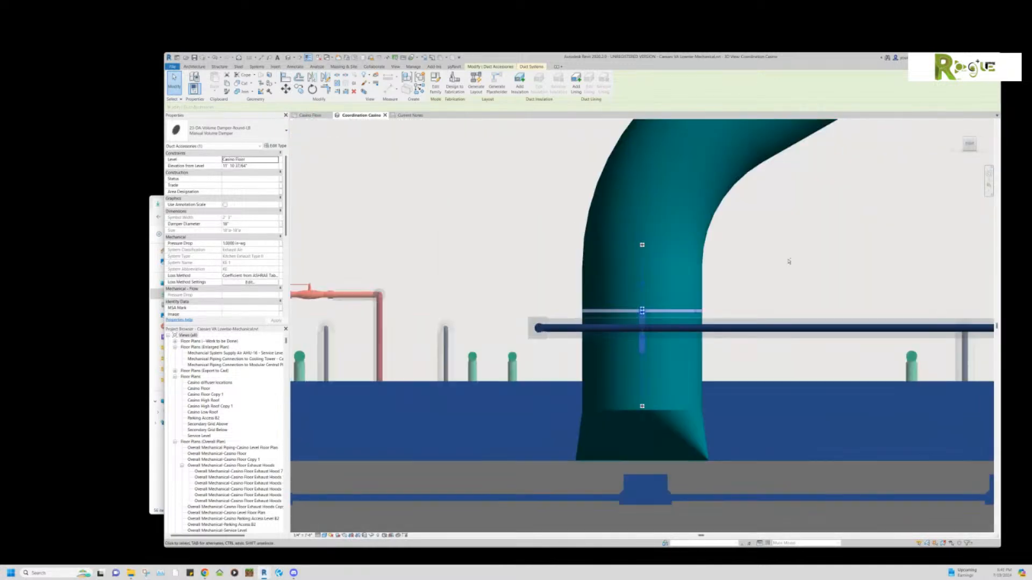
key("Down")
key("Down")
key("Down")
key("Down")
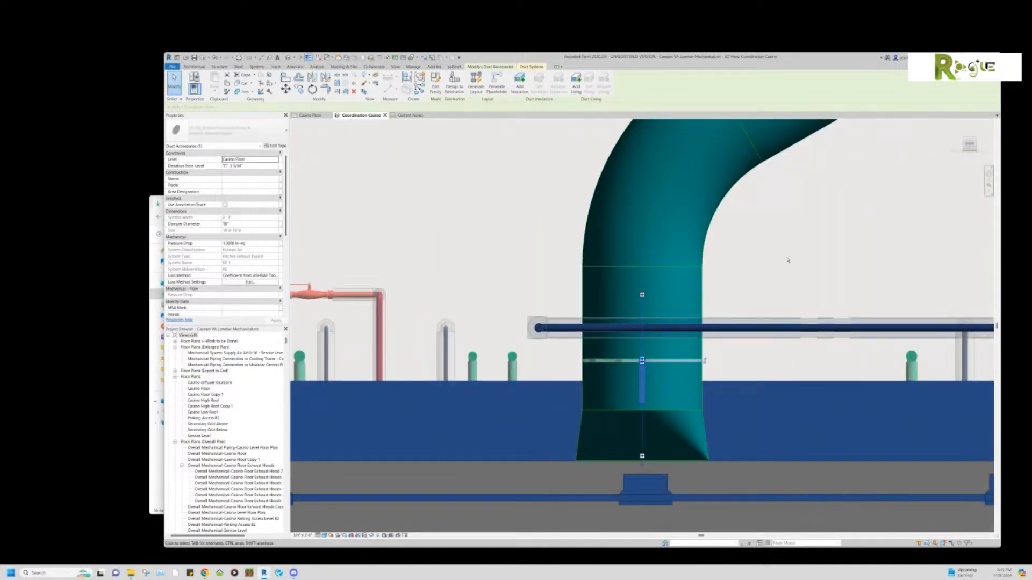
scroll(691, 294, "down", 5)
scroll(549, 482, "down", 2)
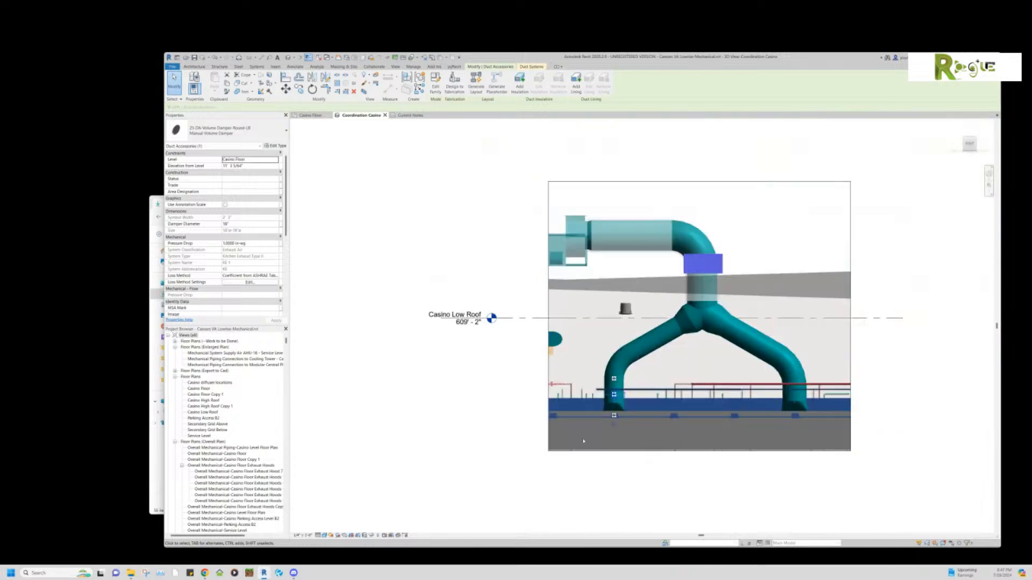
key("Escape")
Check the other hood drop's volume damper and the insulation and lining properties of the round elbow above the roof curb.
scroll(797, 396, "up", 2)
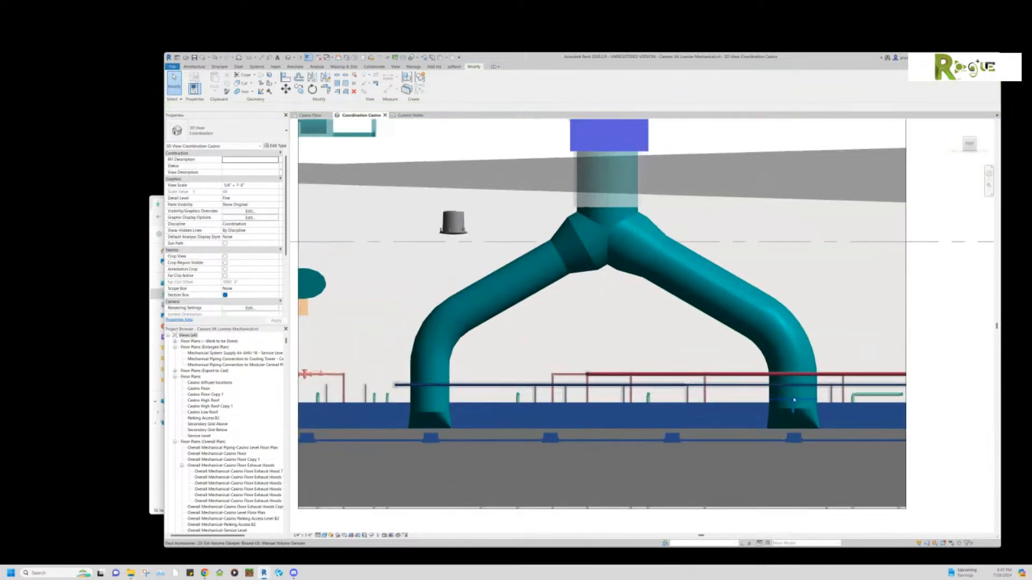
left_click(795, 395)
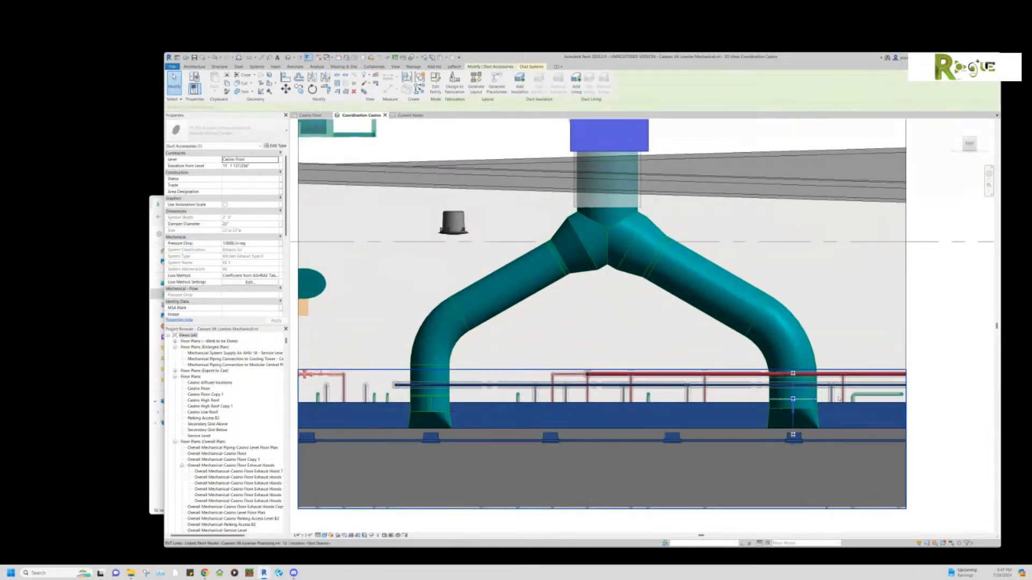
left_click(930, 395)
scroll(935, 377, "down", 1)
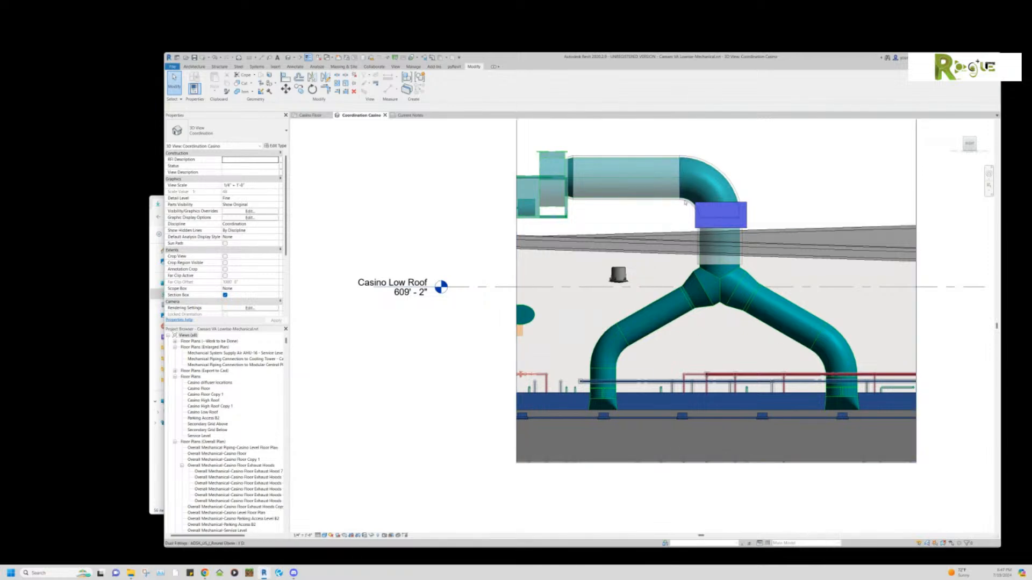
left_click(685, 203)
scroll(238, 240, "down", 5)
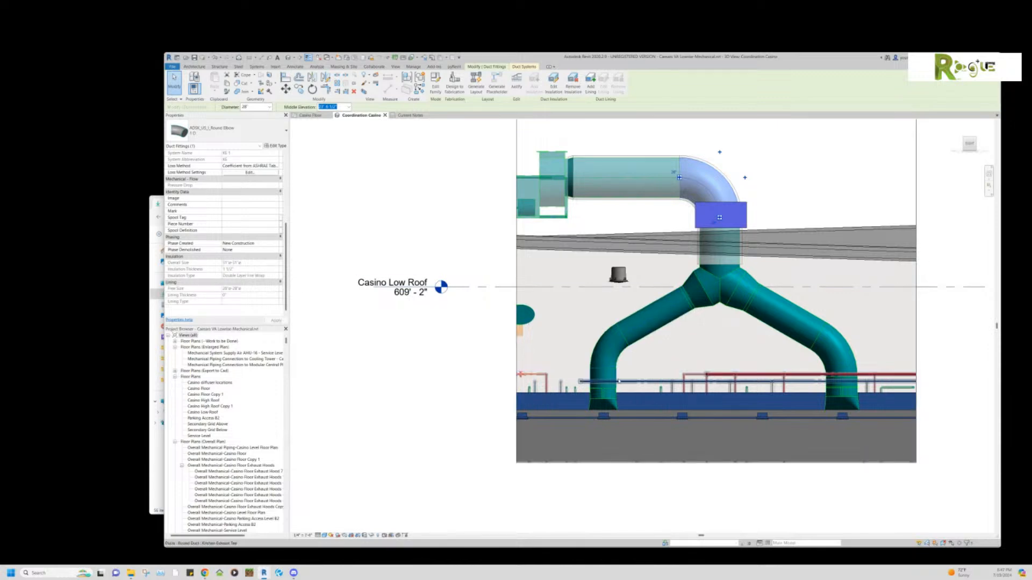
key("Escape")
scroll(699, 295, "down", 3)
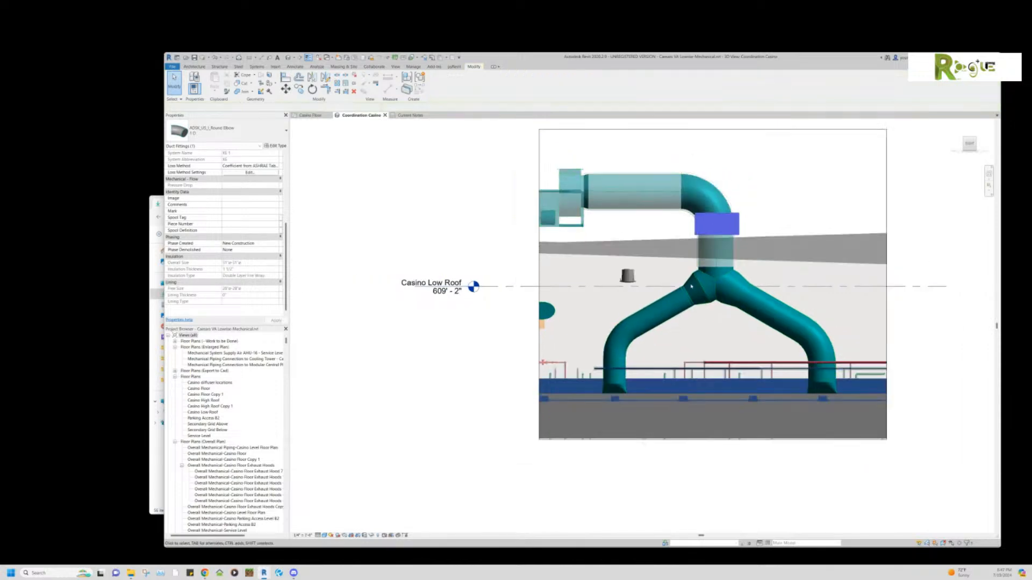
Widen the section box sideways so it takes in the neighbouring exhaust riser beside the rerouted ductwork.
middle_click_drag(713, 315, 879, 417, "shift")
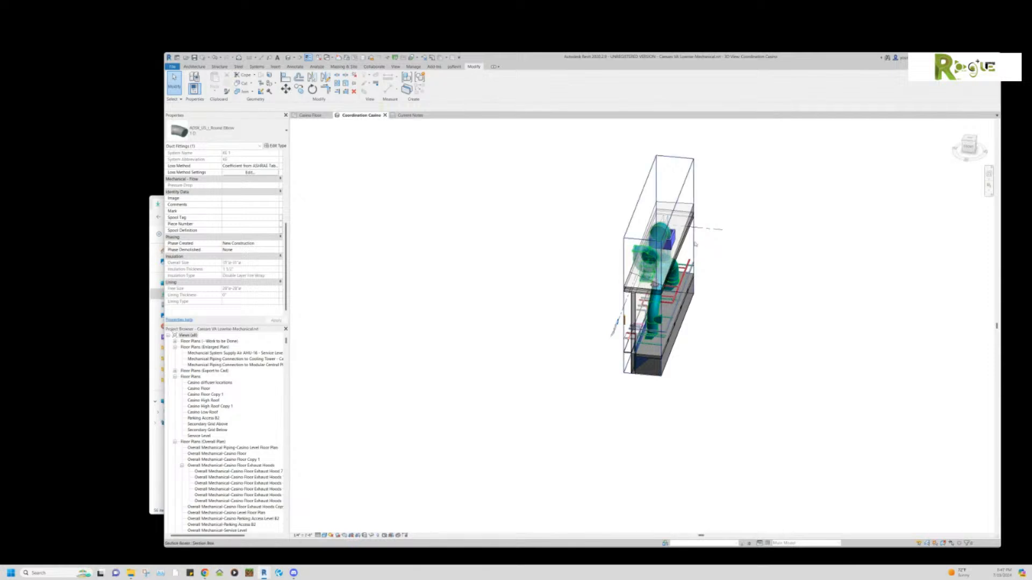
left_click(694, 261)
left_click_drag(693, 262, 707, 277)
mouse_move(707, 276)
middle_mouse_down("shift")
mouse_move(735, 240)
mouse_move(753, 249)
mouse_move(771, 217)
mouse_move(801, 244)
mouse_move(592, 281)
mouse_move(824, 274)
mouse_move(930, 246)
mouse_move(950, 229)
mouse_move(881, 242)
middle_mouse_up("shift")
middle_click_drag(774, 265, 565, 276, "shift")
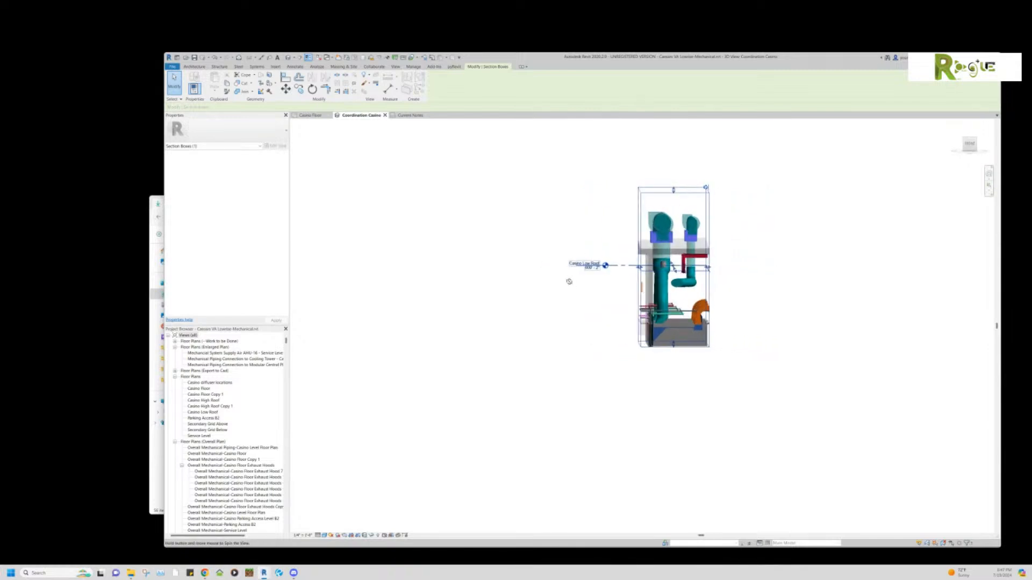
Extend the section box outward past the kitchen wall and inspect the exhaust wye against the roof joists and neighbouring equipment.
scroll(680, 265, "up", 5)
scroll(679, 265, "down", 4)
middle_click_drag(680, 267, 740, 324, "shift")
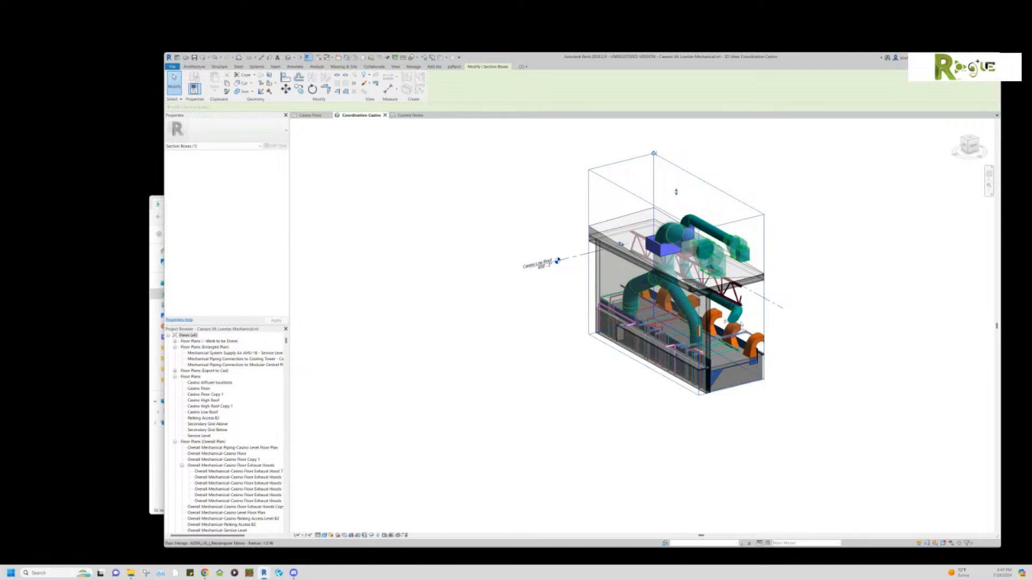
left_click_drag(644, 282, 617, 289)
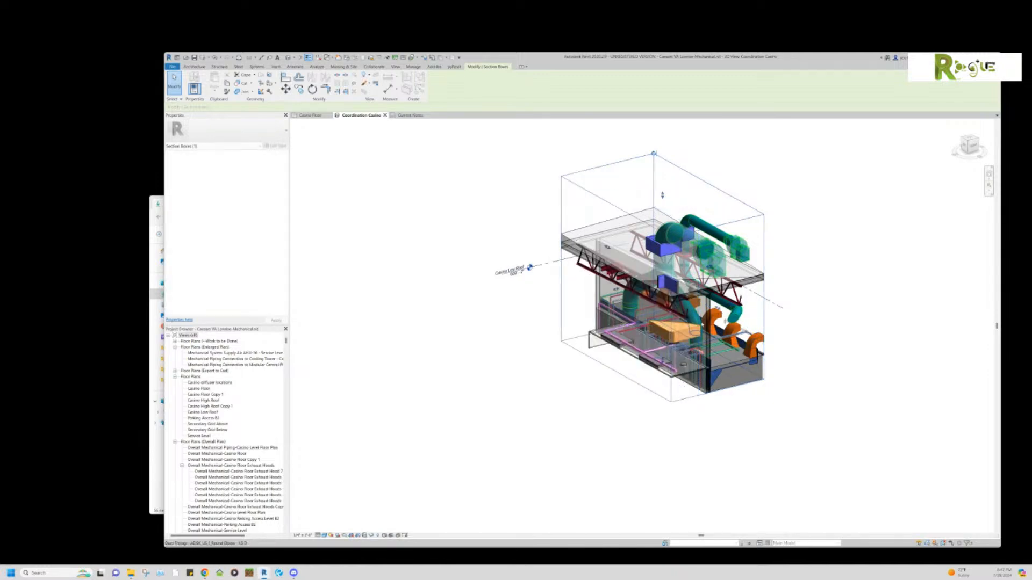
scroll(707, 317, "up", 3)
middle_click_drag(707, 318, 592, 217, "shift")
left_click(591, 216)
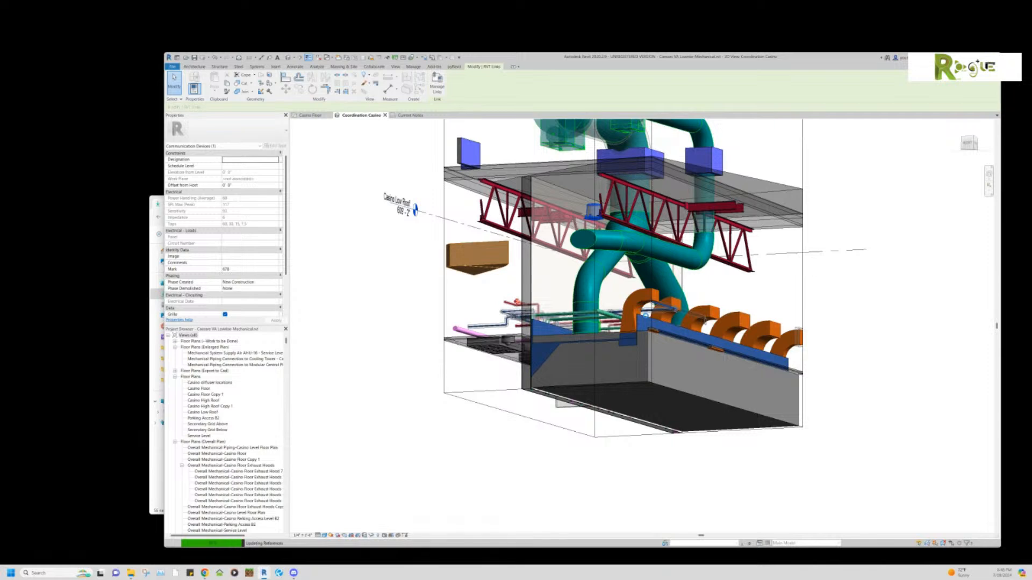
scroll(788, 288, "down", 2)
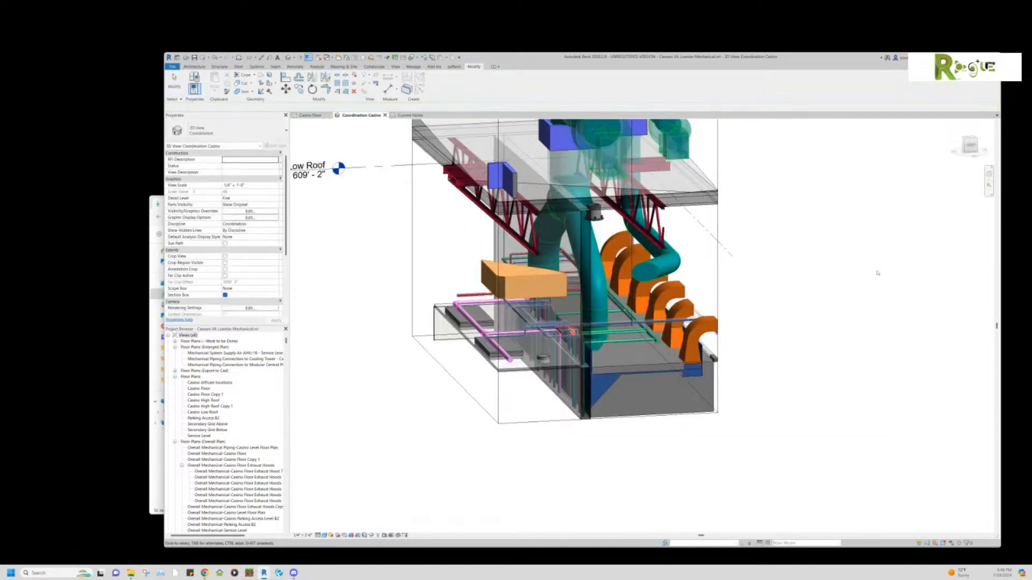
scroll(788, 289, "down", 3)
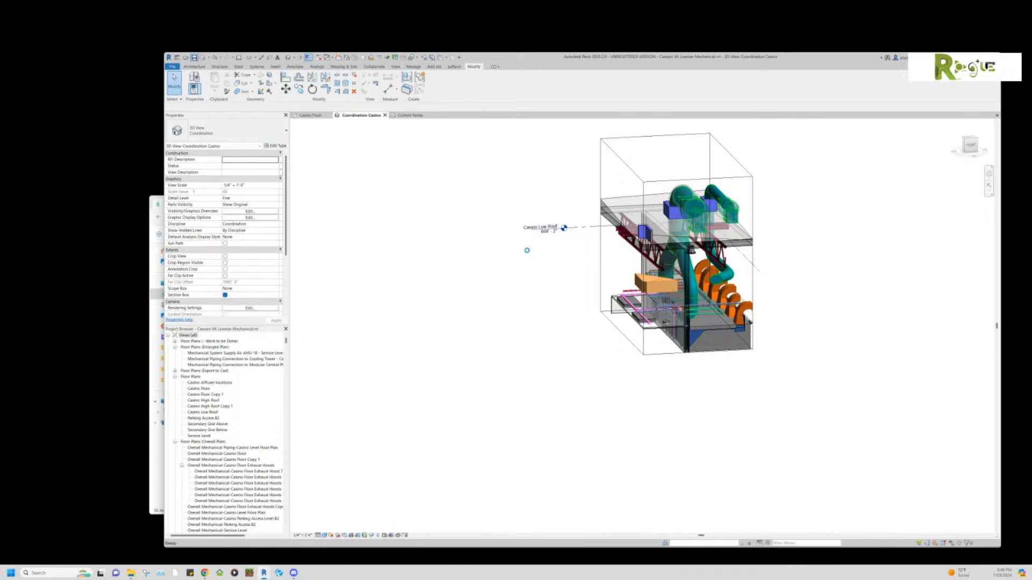
Review the Current Notes drafting view, and inspect the round exhaust duct wye in the default 3D view.
left_click(409, 115)
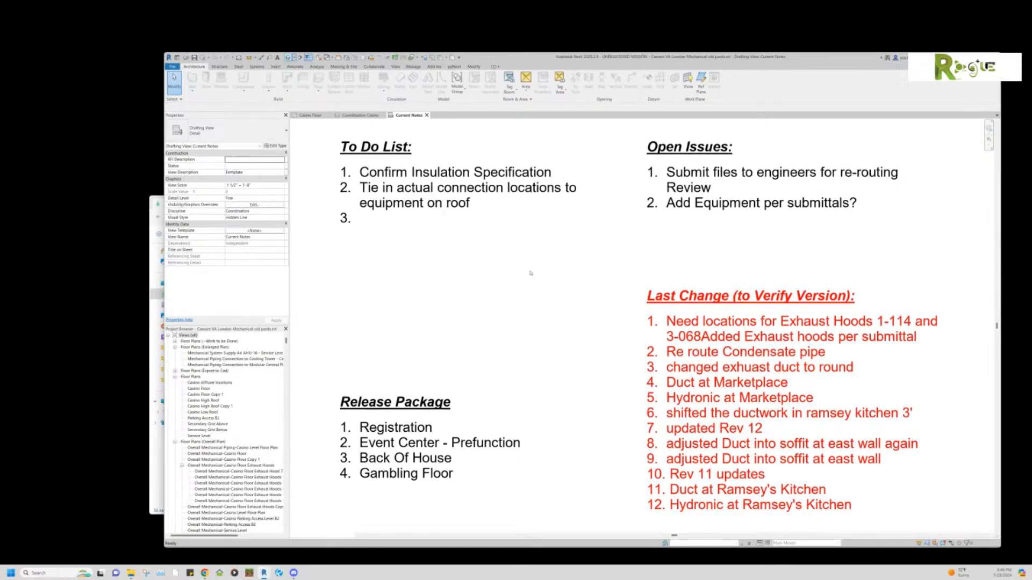
scroll(585, 314, "down", 2)
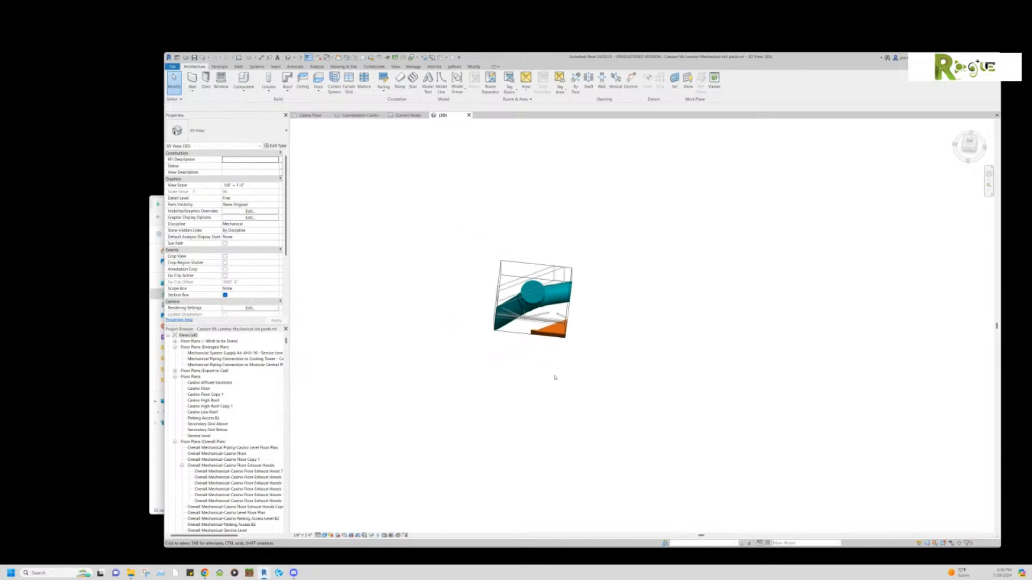
middle_click_drag(553, 376, 546, 261, "shift")
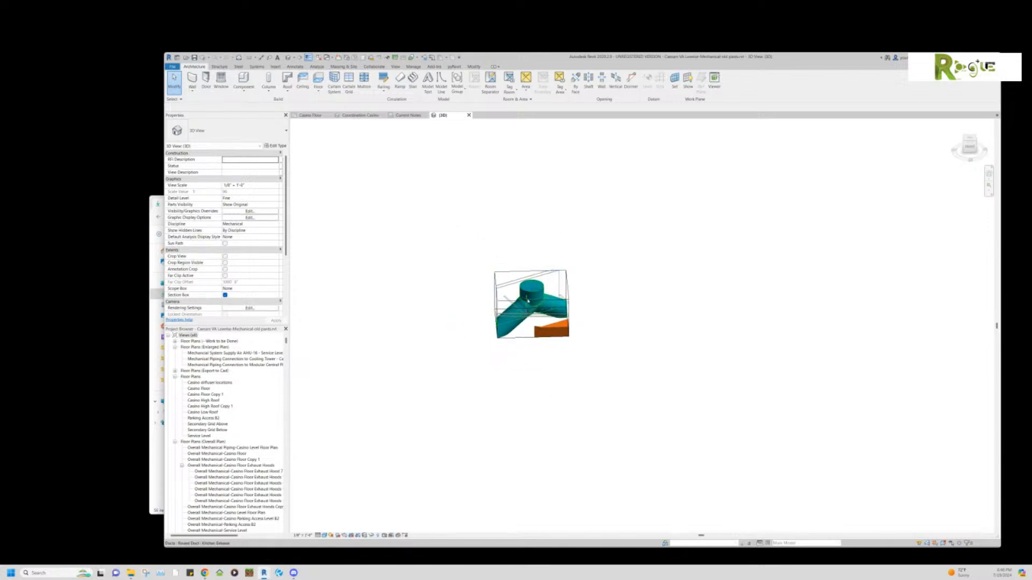
key("Tab")
key("Tab")
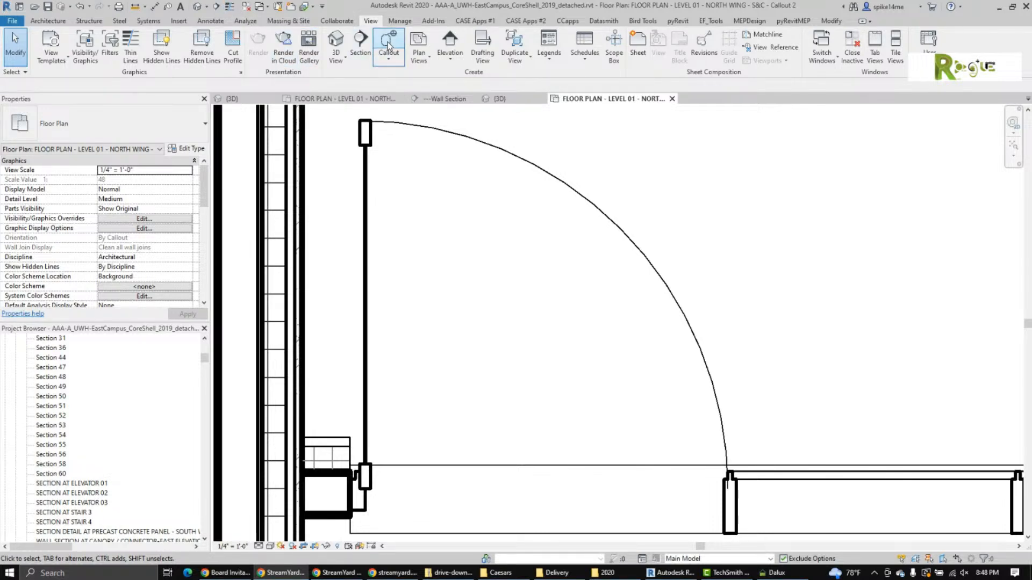
Review the discipline options for the Level 01 North Wing callout plan and the plan view types that can be created.
left_click(424, 62)
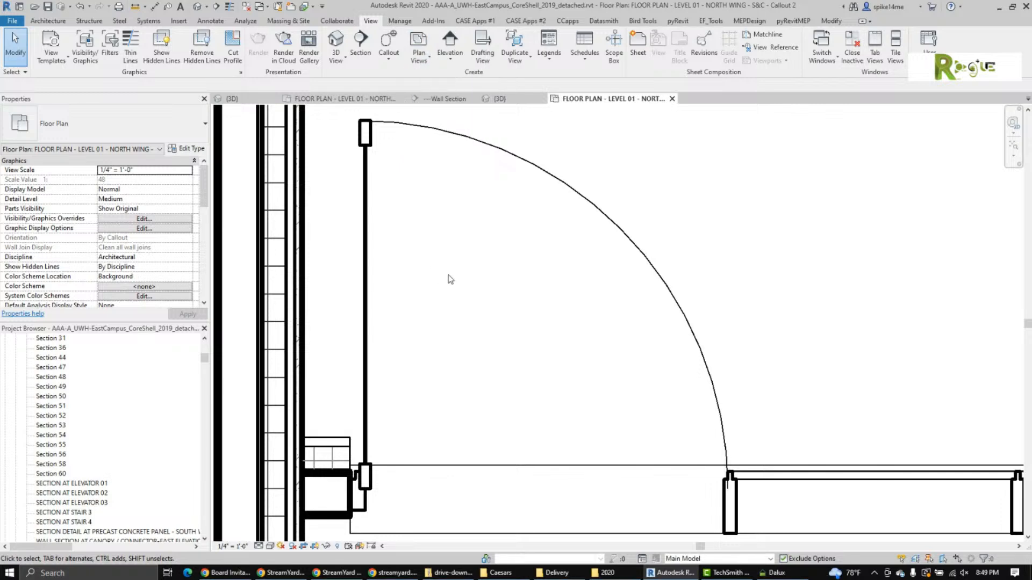
scroll(480, 270, "down", 1)
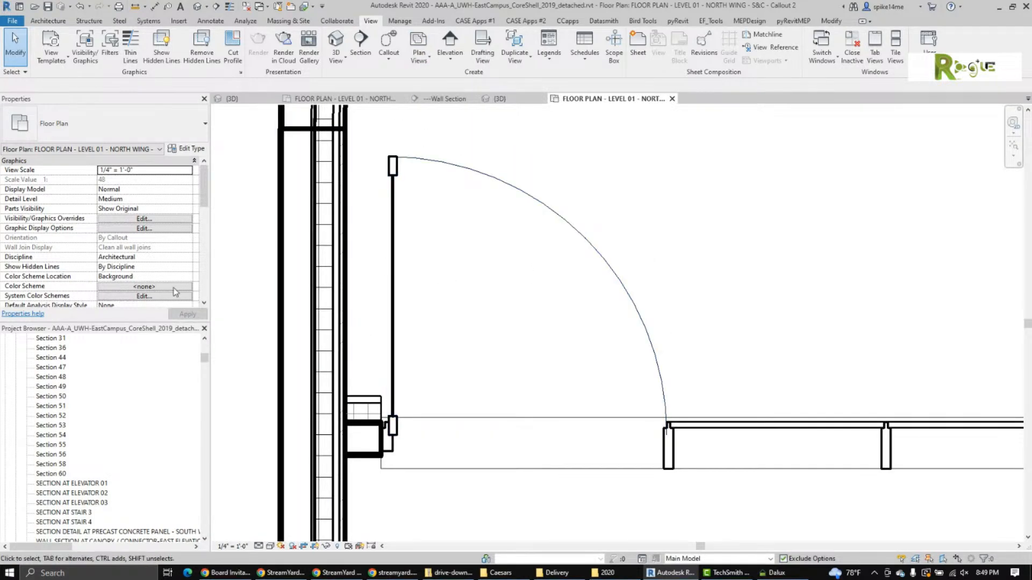
left_click(188, 258)
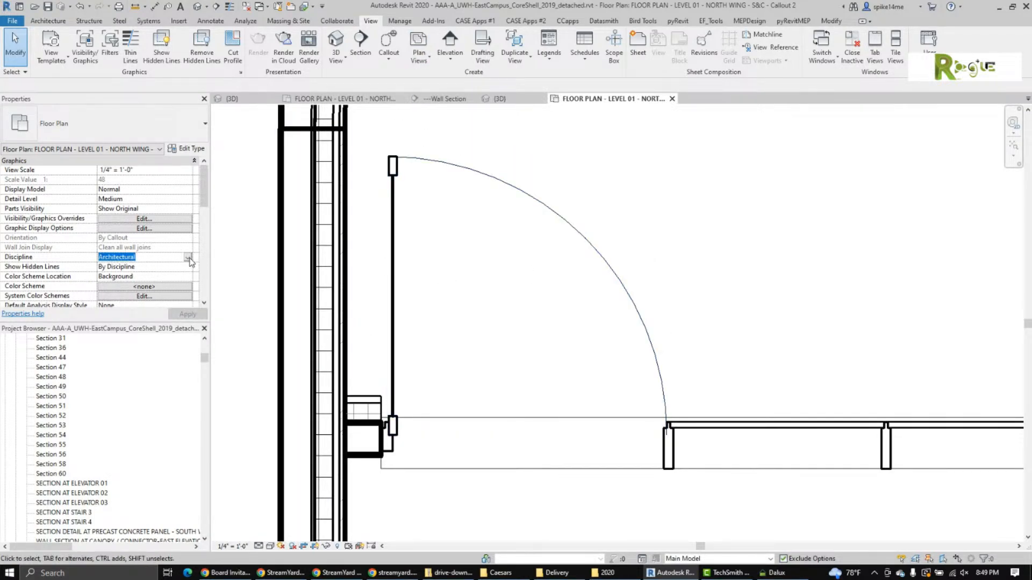
left_click(188, 258)
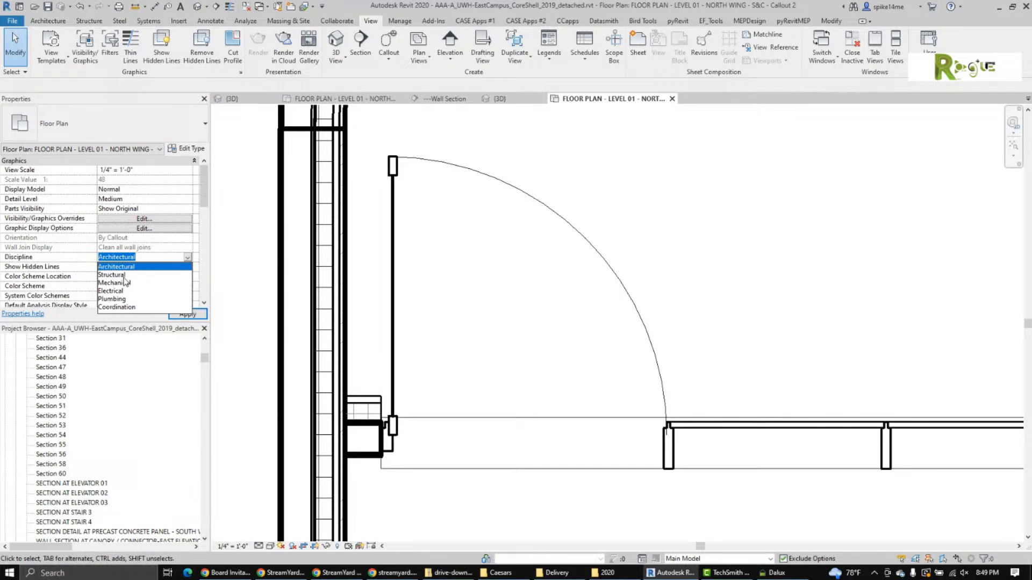
left_click(683, 180)
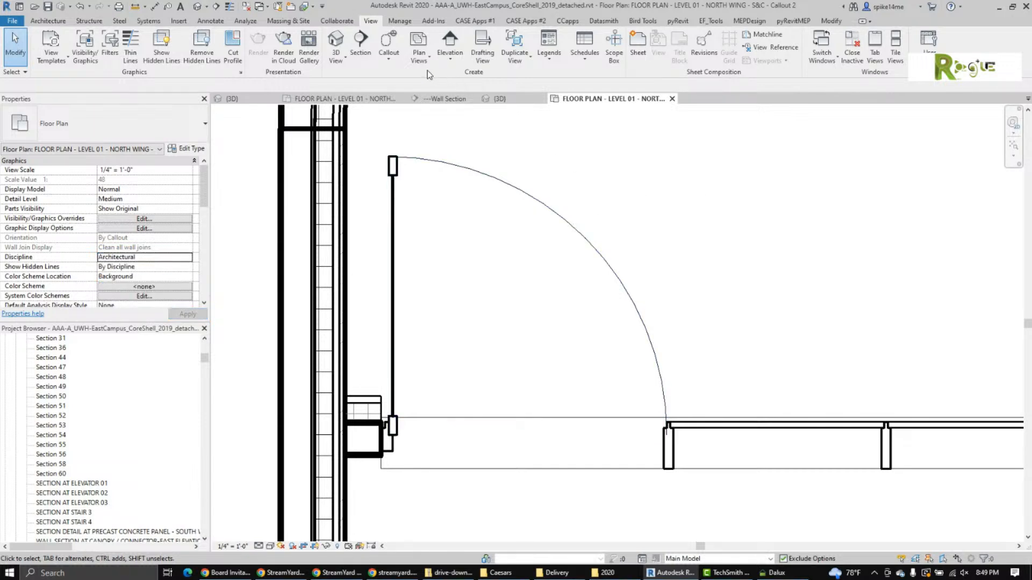
left_click(420, 60)
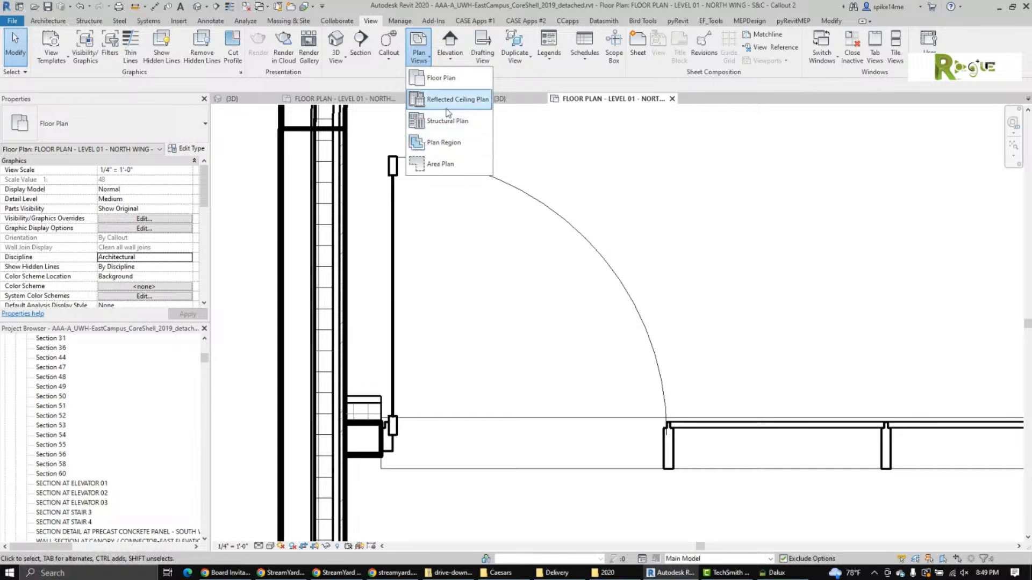
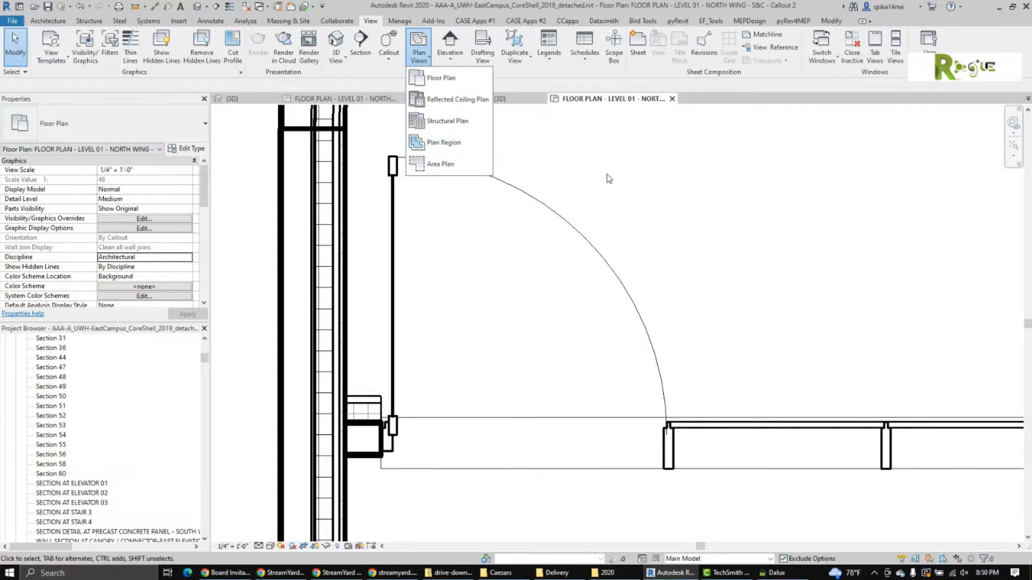
left_click(611, 174)
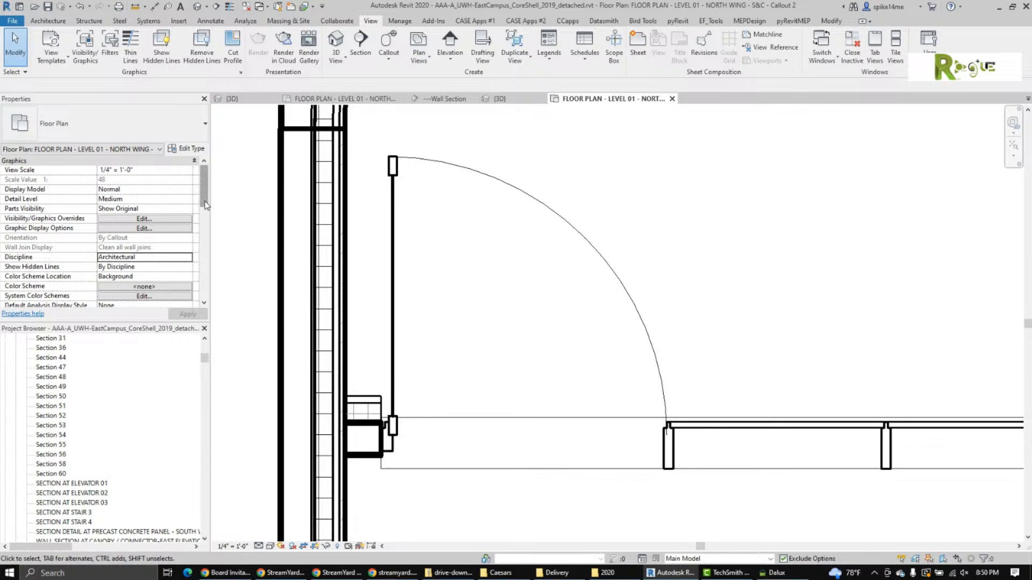
Examine the callout floor plan's view range settings for top, cut plane, bottom and view depth.
left_click_drag(204, 206, 202, 265)
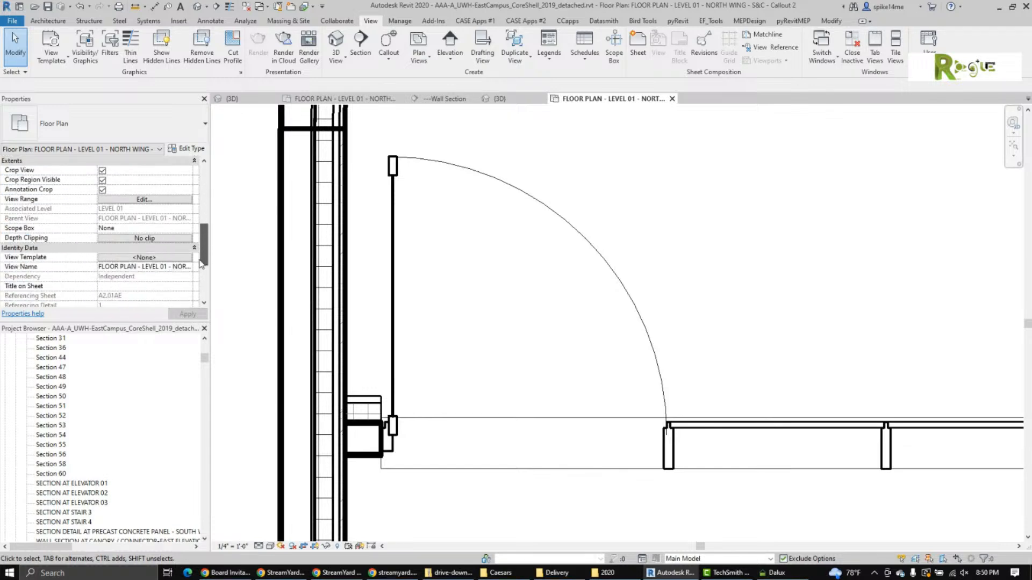
left_click(145, 201)
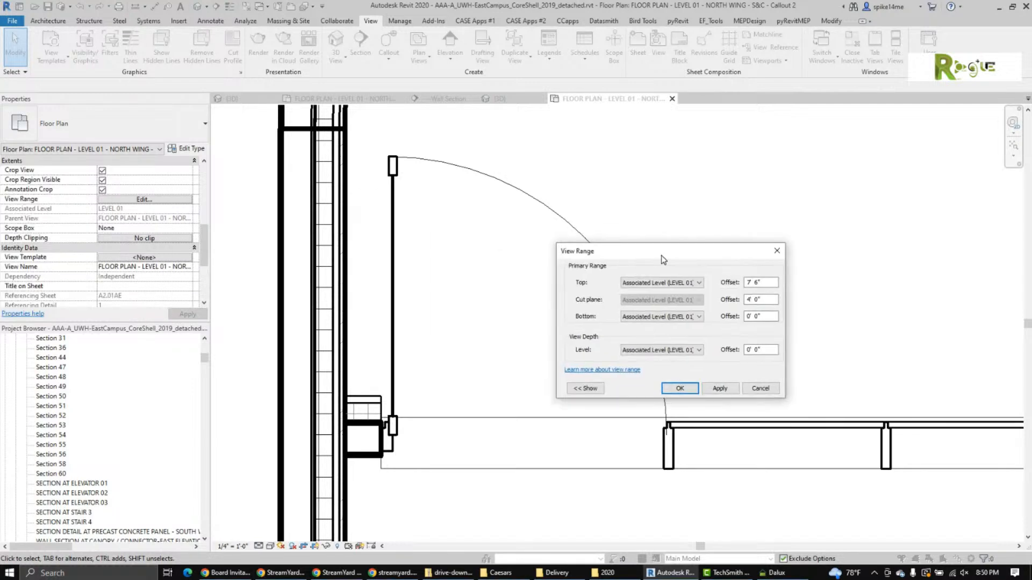
left_click_drag(662, 254, 499, 186)
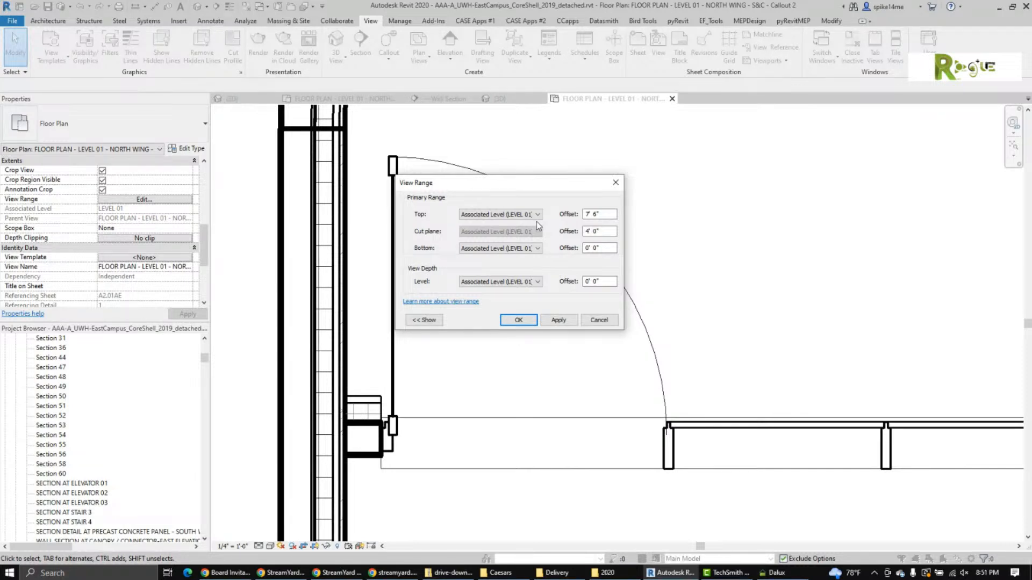
left_click(516, 320)
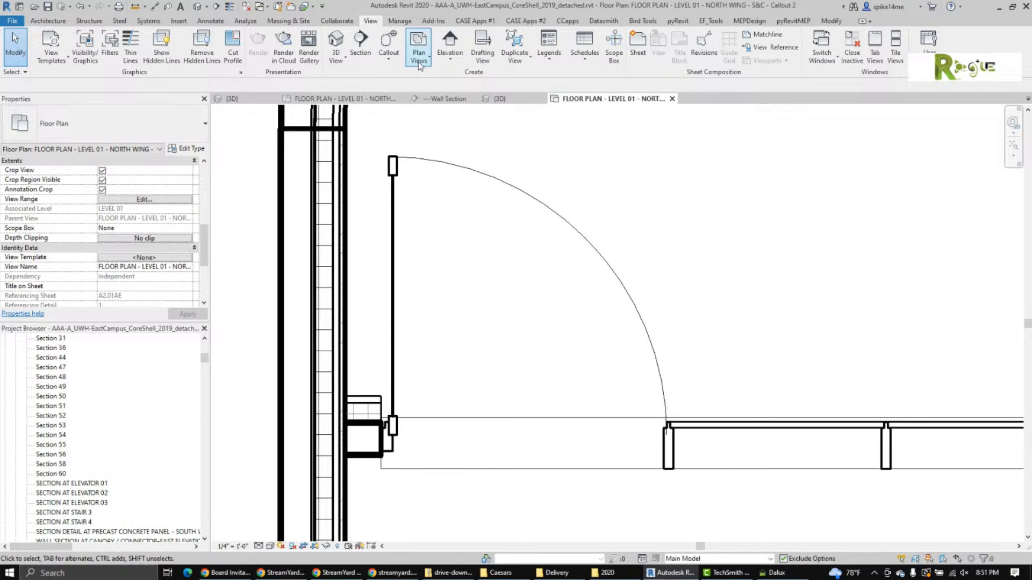
Review the plan view creation options again, including Area Plan, without creating a view.
left_click(419, 65)
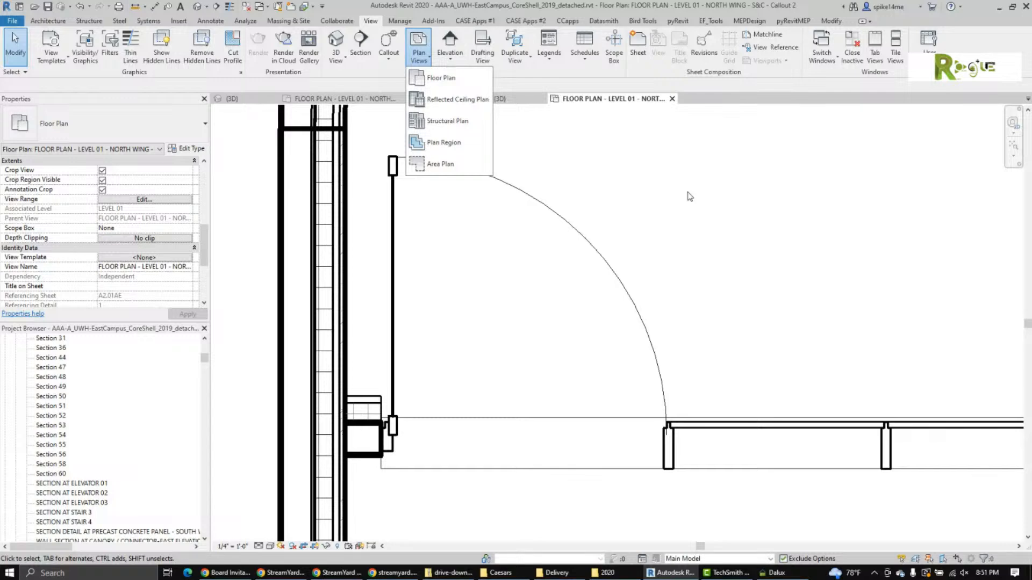
left_click(688, 193)
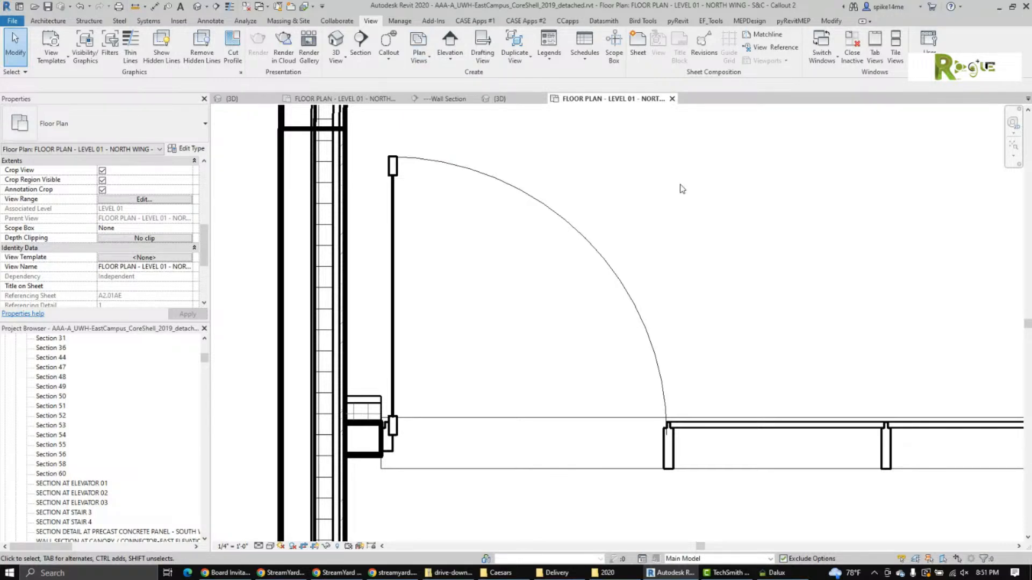
left_click(426, 64)
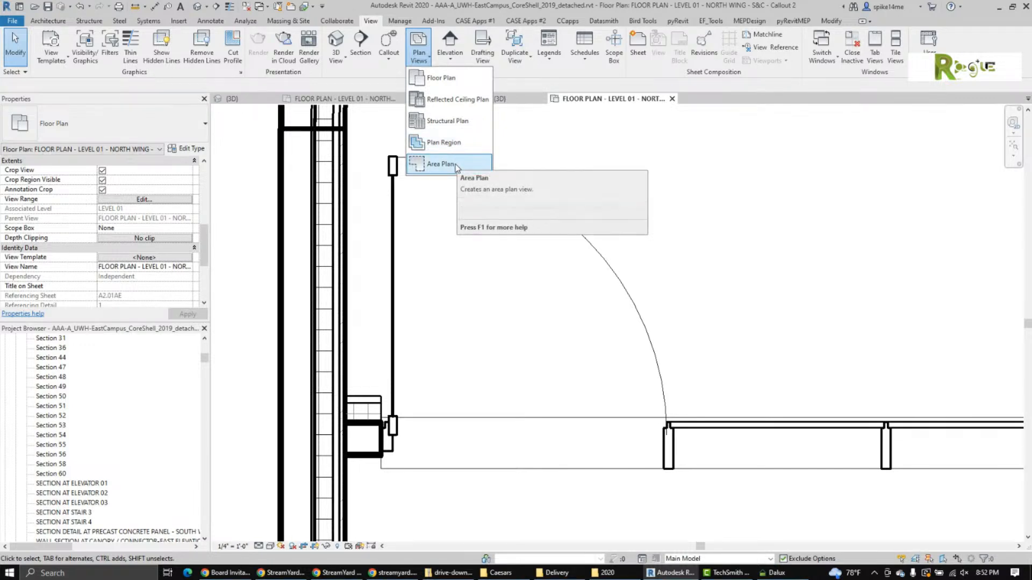
left_click(580, 161)
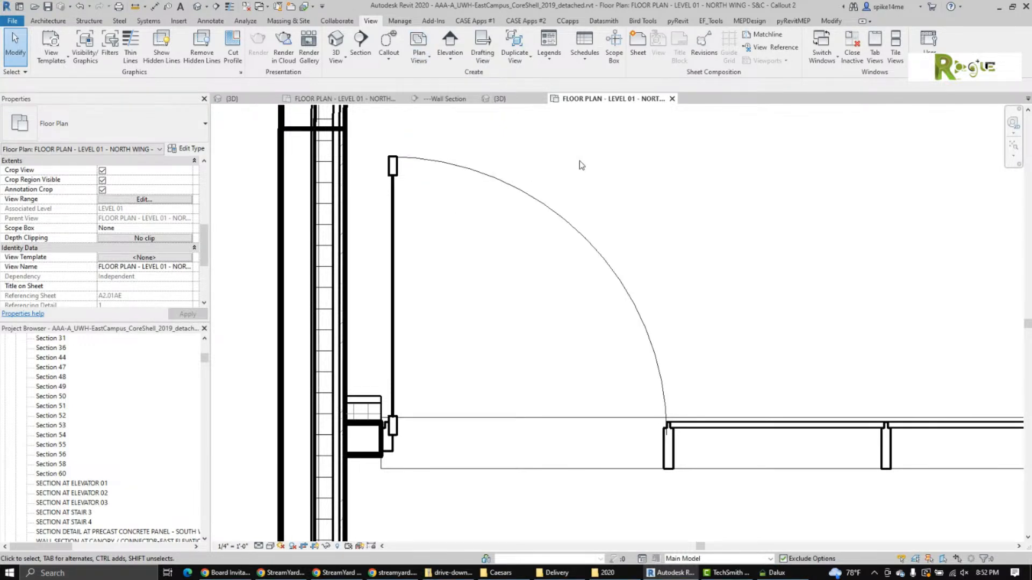
Turn off Crop View for the Level 01 North Wing callout plan to show the surrounding building.
scroll(579, 160, "down", 6)
scroll(579, 160, "down", 1)
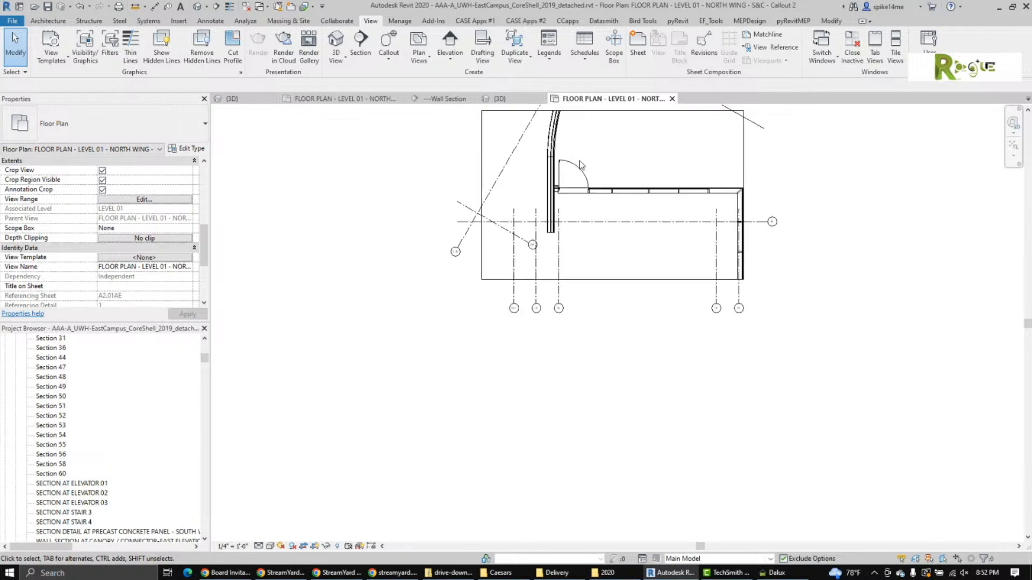
middle_click_drag(580, 160, 453, 307)
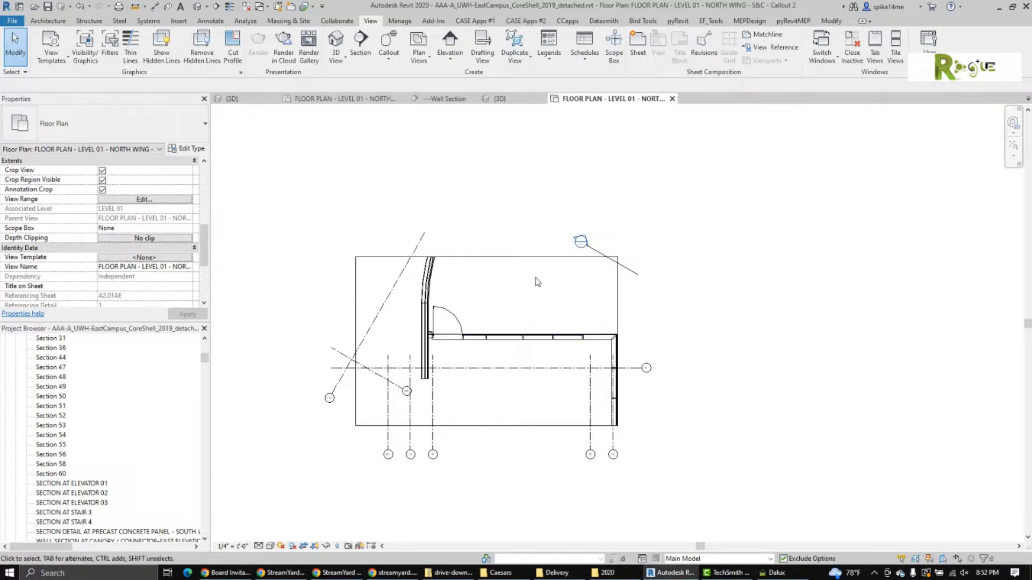
left_click(304, 546)
scroll(588, 410, "down", 3)
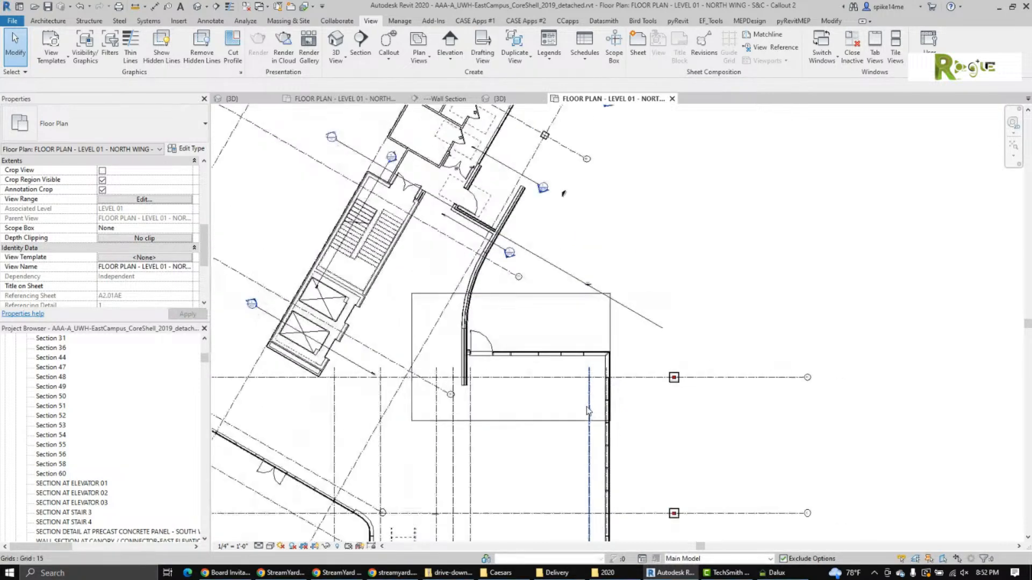
Examine the uncropped Level 01 plan, including the exterior entrances, grids, section markers, and stair and elevator cores.
scroll(588, 410, "down", 4)
middle_click_drag(597, 344, 747, 234)
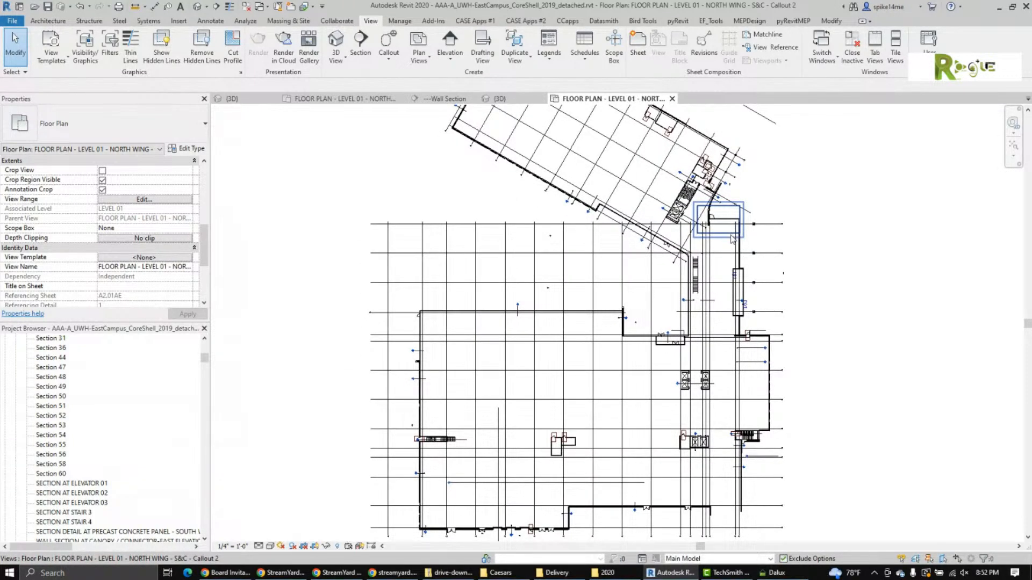
middle_click_drag(769, 354, 754, 279)
scroll(482, 451, "up", 6)
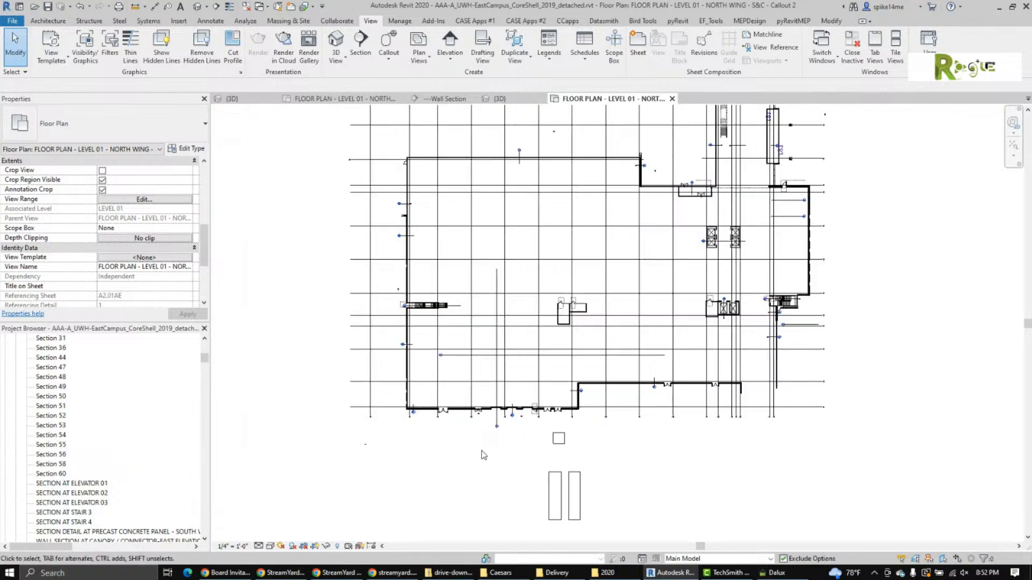
scroll(484, 455, "up", 4)
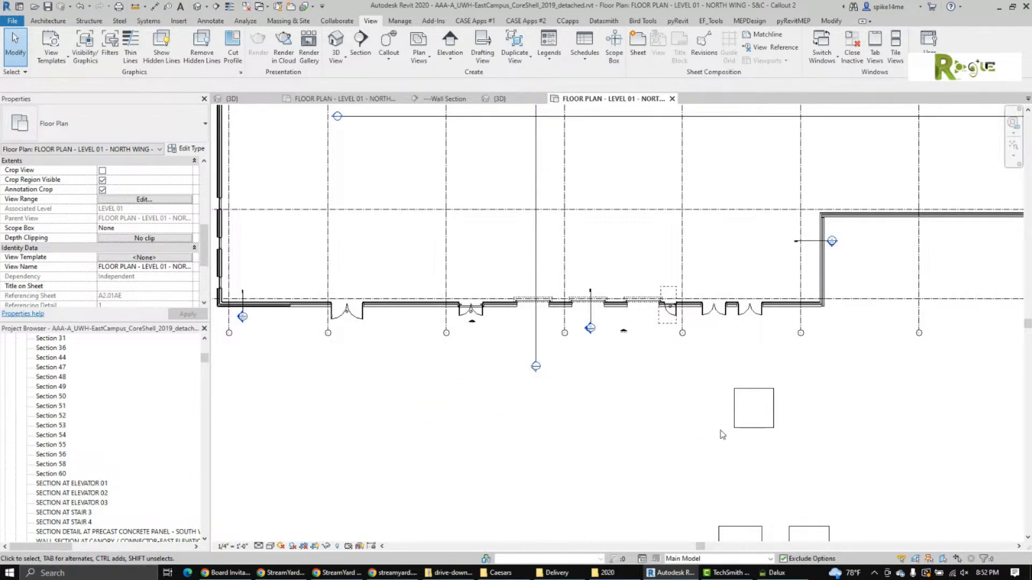
middle_click_drag(723, 434, 452, 470)
middle_click_drag(678, 436, 294, 500)
scroll(475, 421, "down", 4)
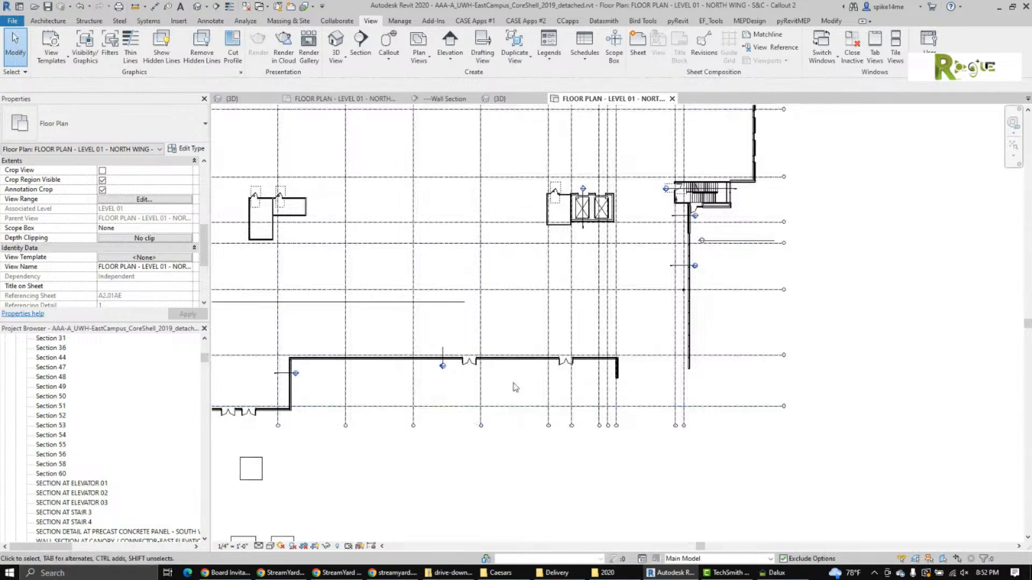
middle_click_drag(552, 347, 680, 394)
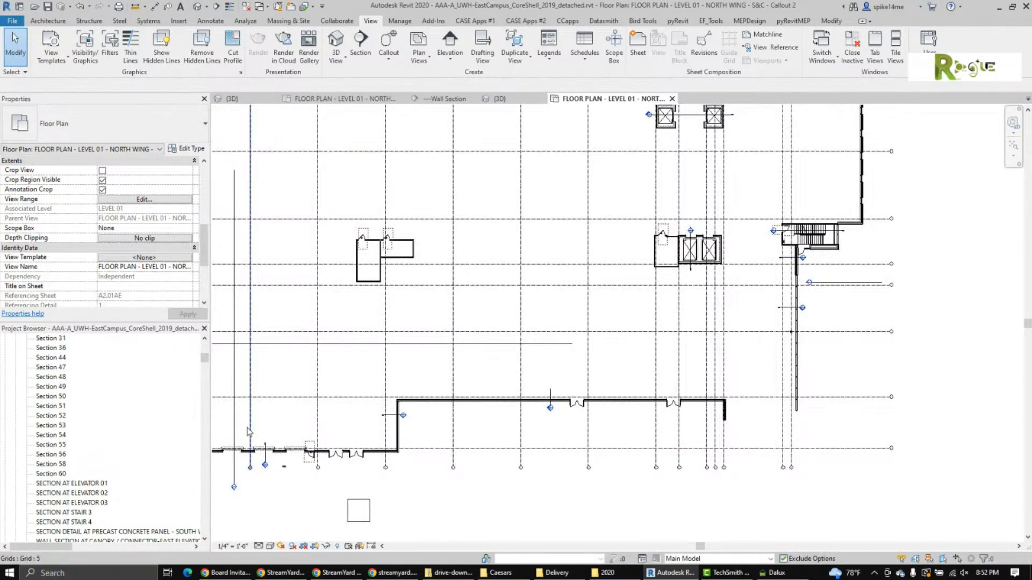
Review the project's section, detail, 3D and building elevation views in the view list.
scroll(172, 437, "down", 15)
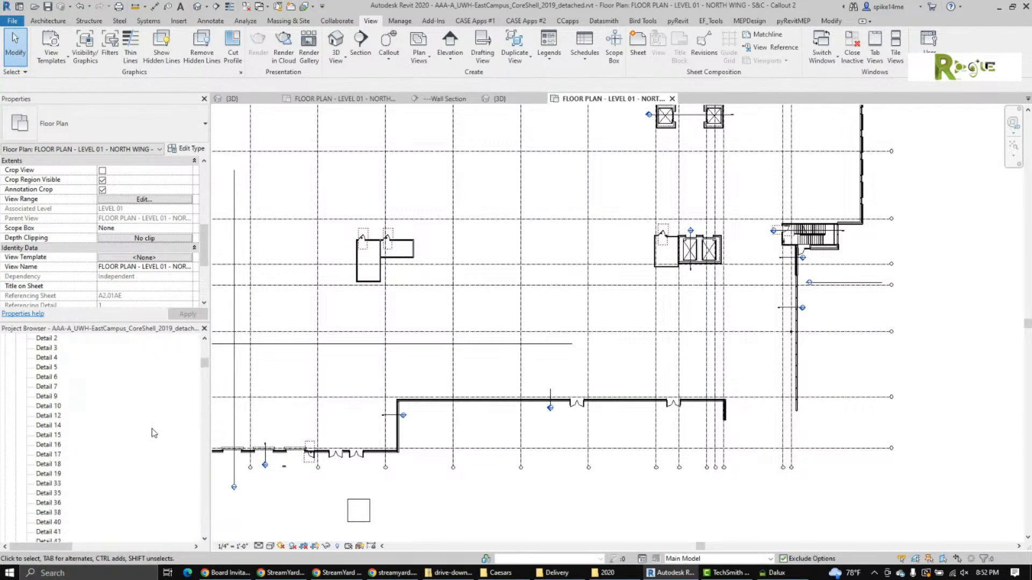
scroll(154, 432, "up", 3)
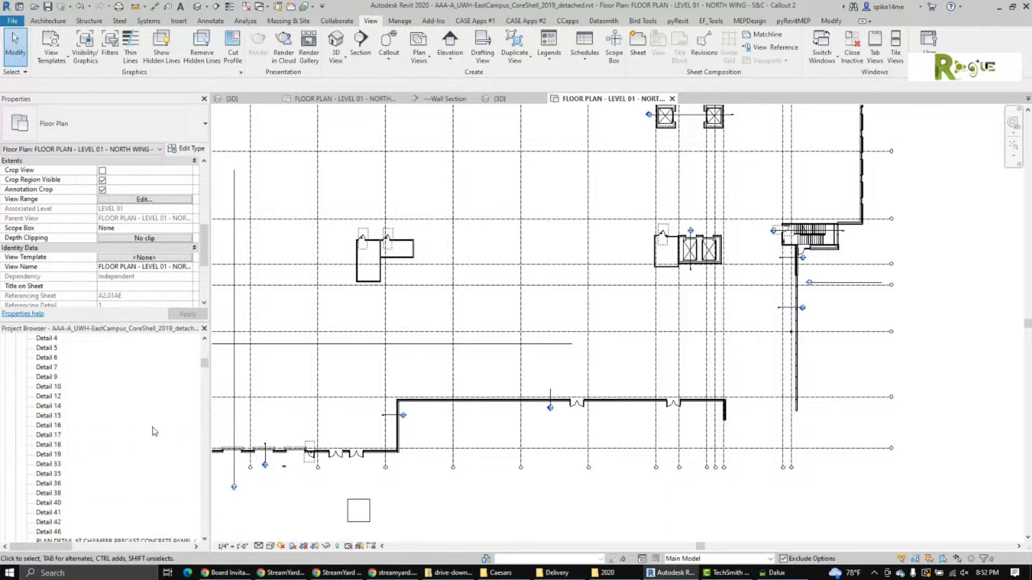
scroll(155, 431, "up", 15)
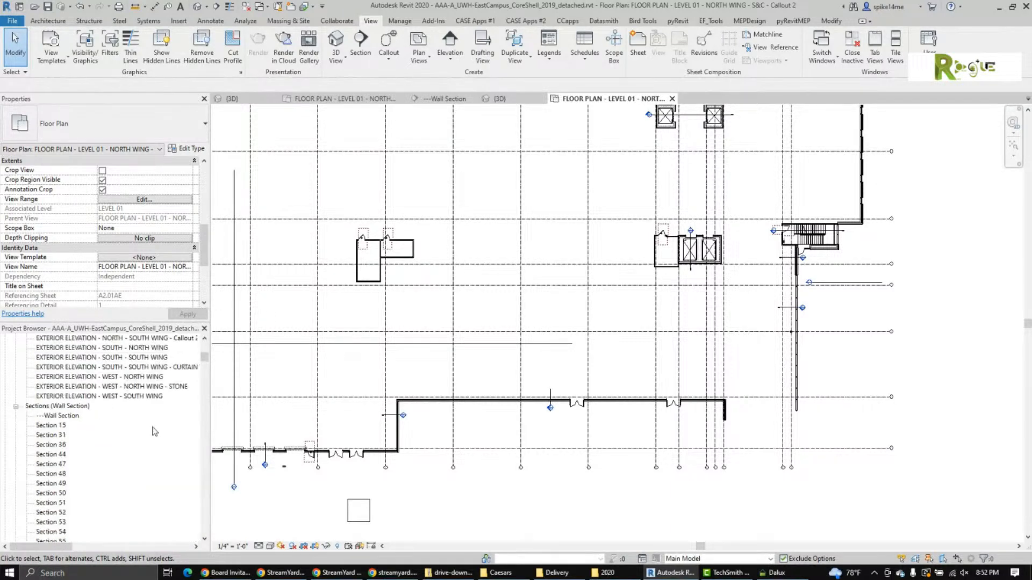
scroll(154, 432, "up", 7)
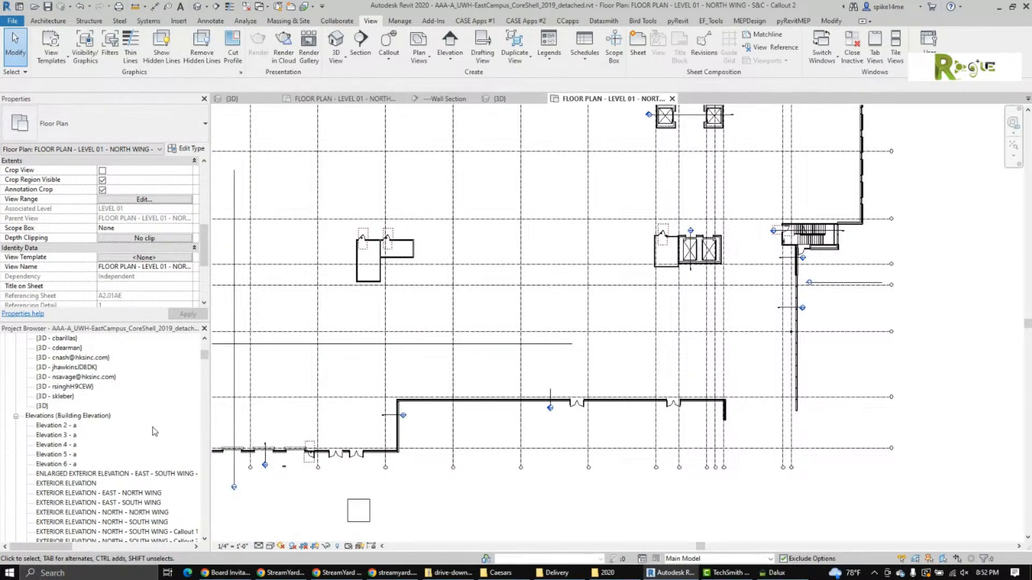
scroll(155, 431, "down", 4)
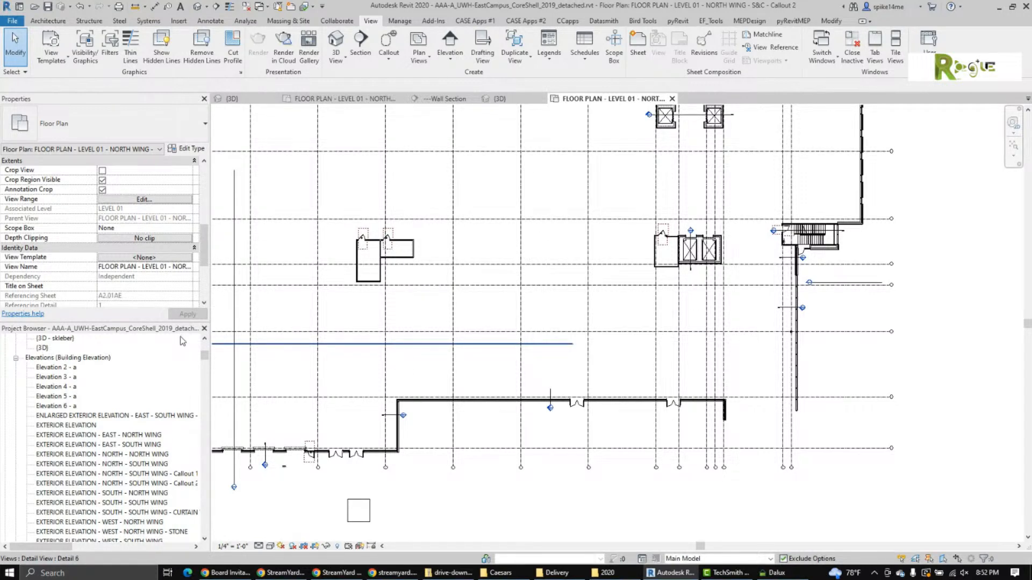
Place a building elevation marker outside the precast wall on the Level 01 North Wing callout plan, facing the wall.
scroll(510, 423, "up", 3)
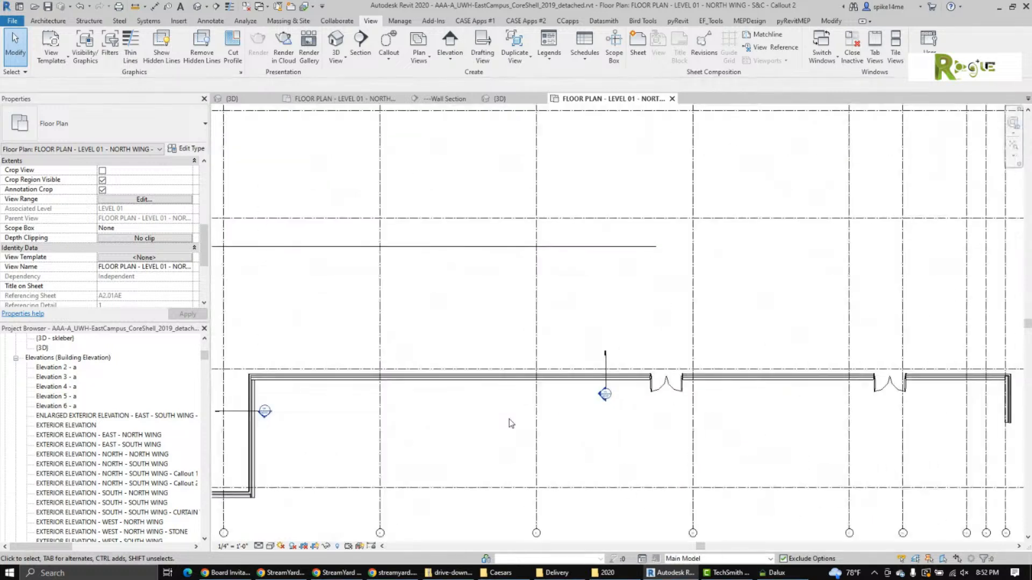
scroll(511, 423, "up", 2)
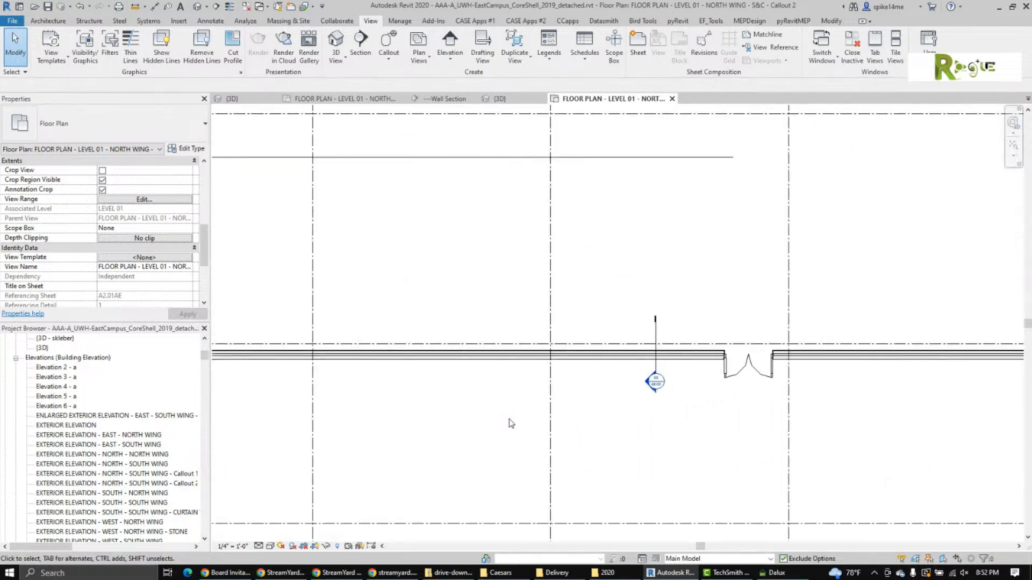
left_click(459, 60)
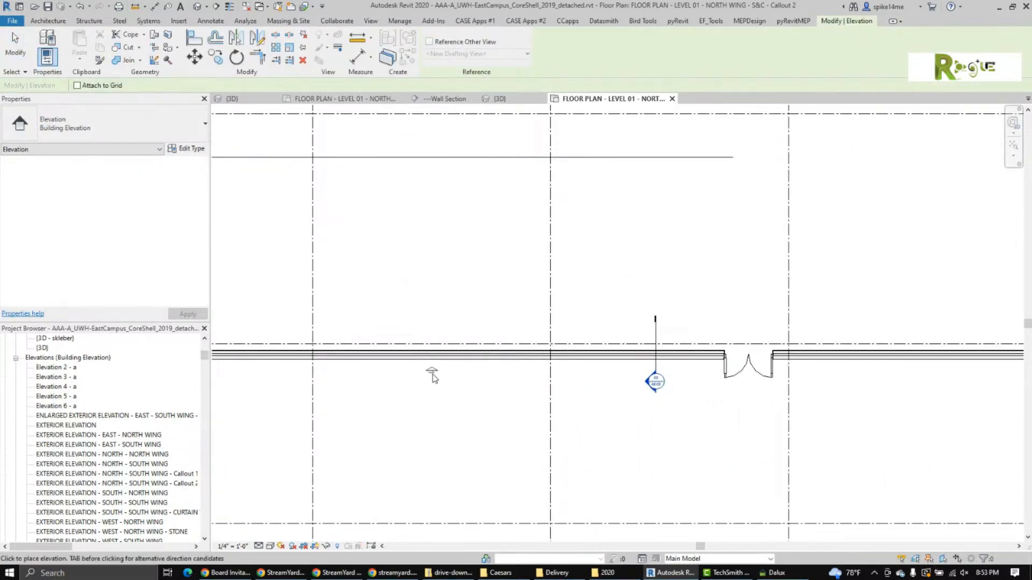
scroll(435, 403, "up", 3)
left_click(436, 402)
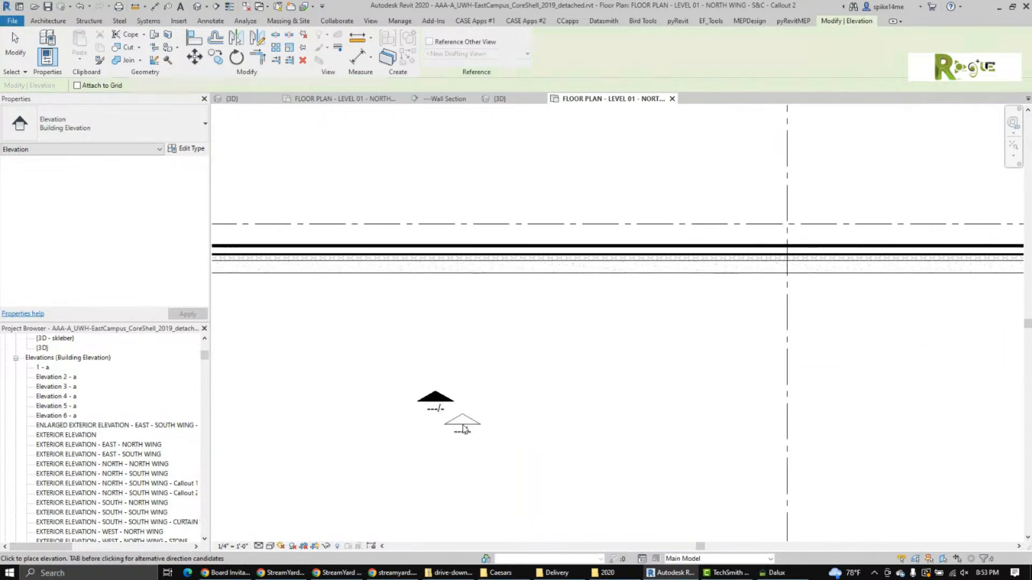
right_click(487, 385)
left_click(496, 394)
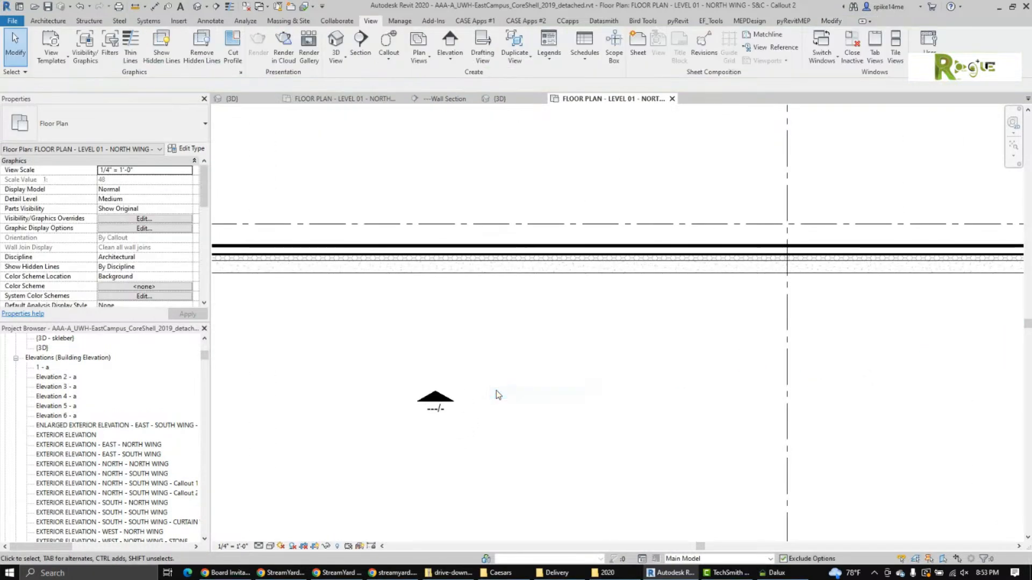
right_click(496, 395)
left_click(508, 399)
Select the new elevation marker's arrow and inspect its symbol and view line beside the wall.
scroll(437, 431, "up", 5)
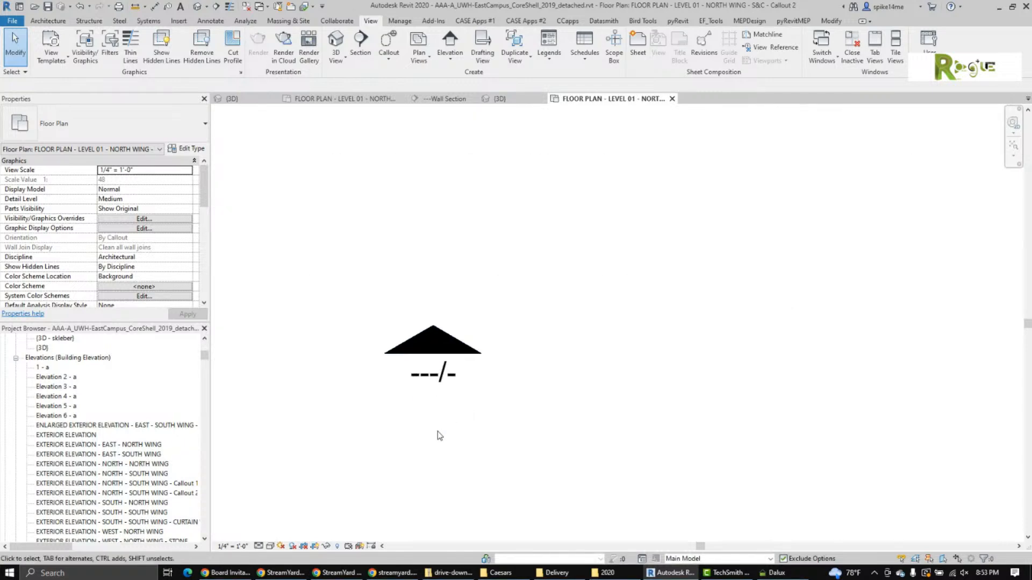
mouse_move(402, 412)
middle_mouse_down()
mouse_move(438, 385)
mouse_move(484, 408)
middle_mouse_up()
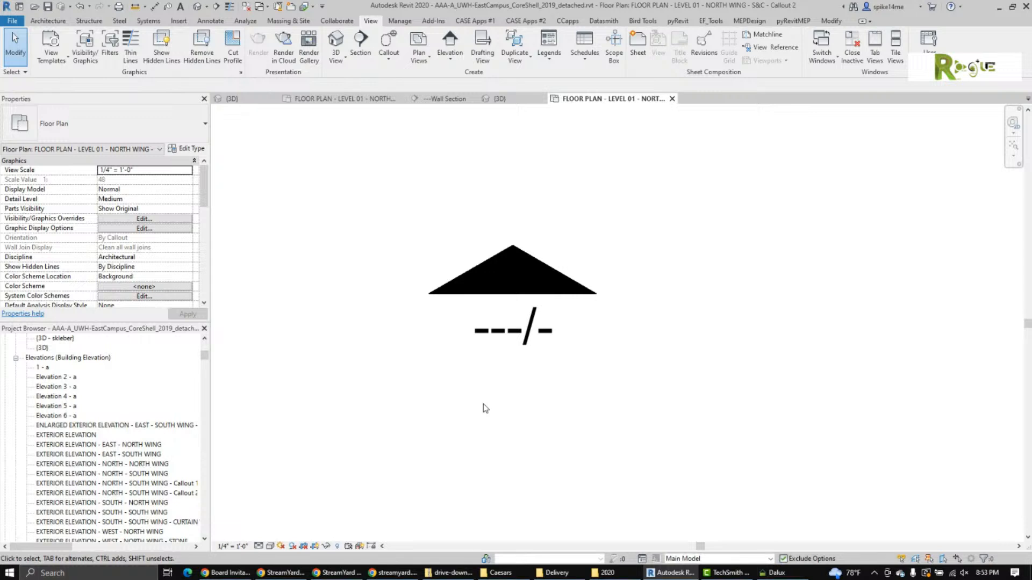
left_click(560, 340)
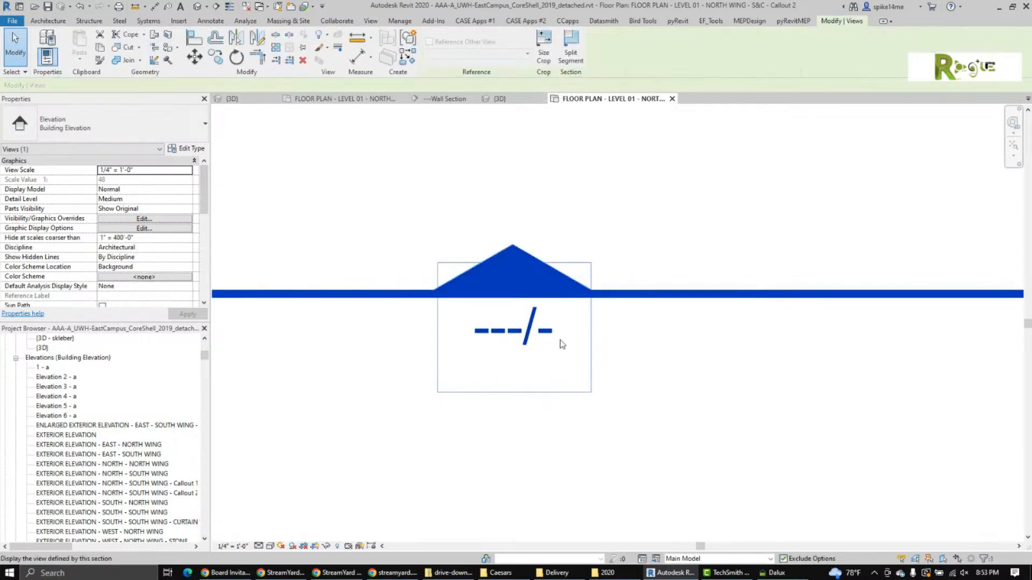
scroll(560, 339, "down", 8)
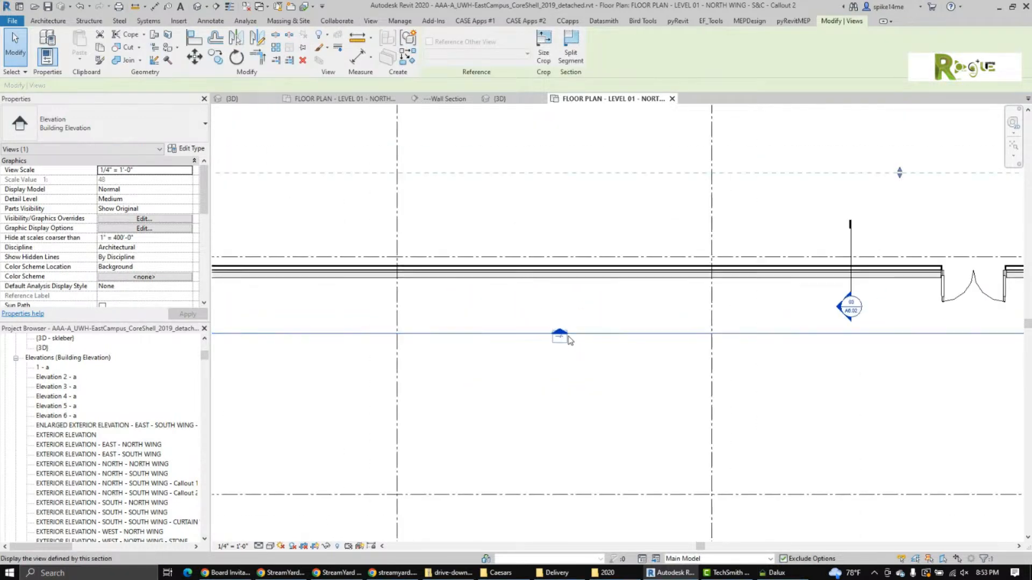
scroll(568, 337, "down", 1)
scroll(601, 370, "up", 8)
left_click(570, 367)
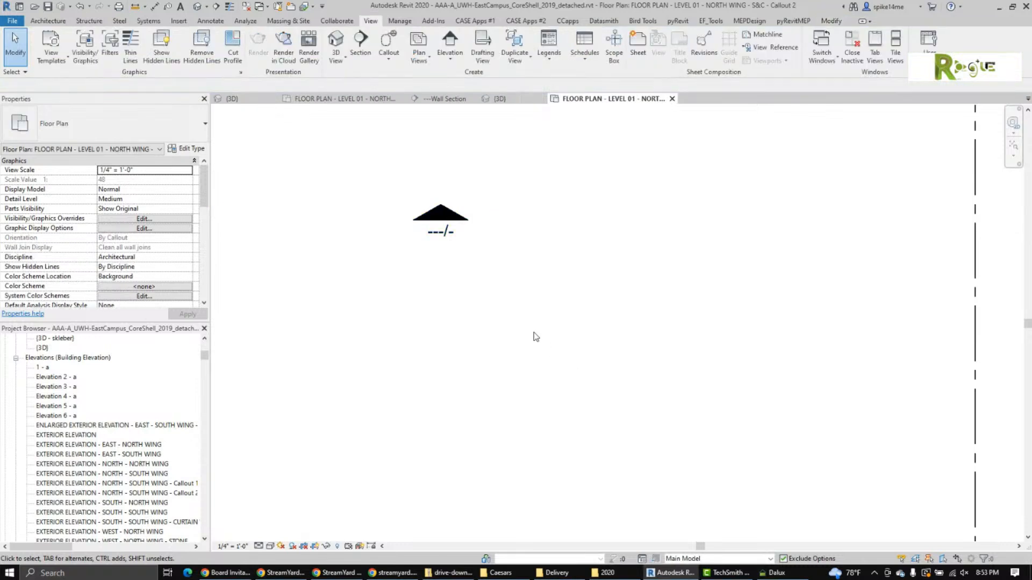
Reselect the elevation arrow and examine how its width line and far clip boundary span the exterior wall.
left_click(439, 241)
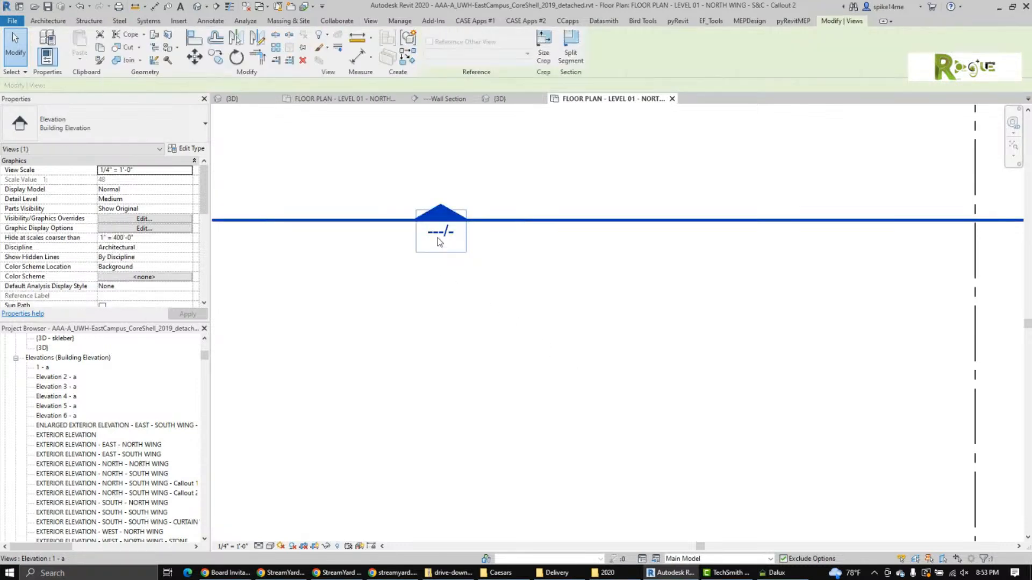
scroll(439, 236, "down", 5)
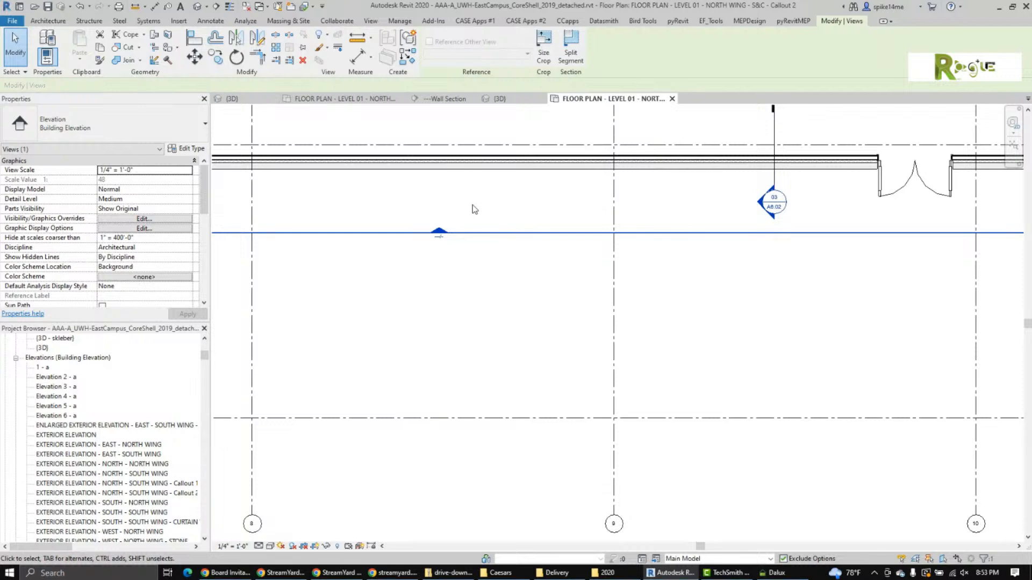
scroll(472, 207, "up", 4)
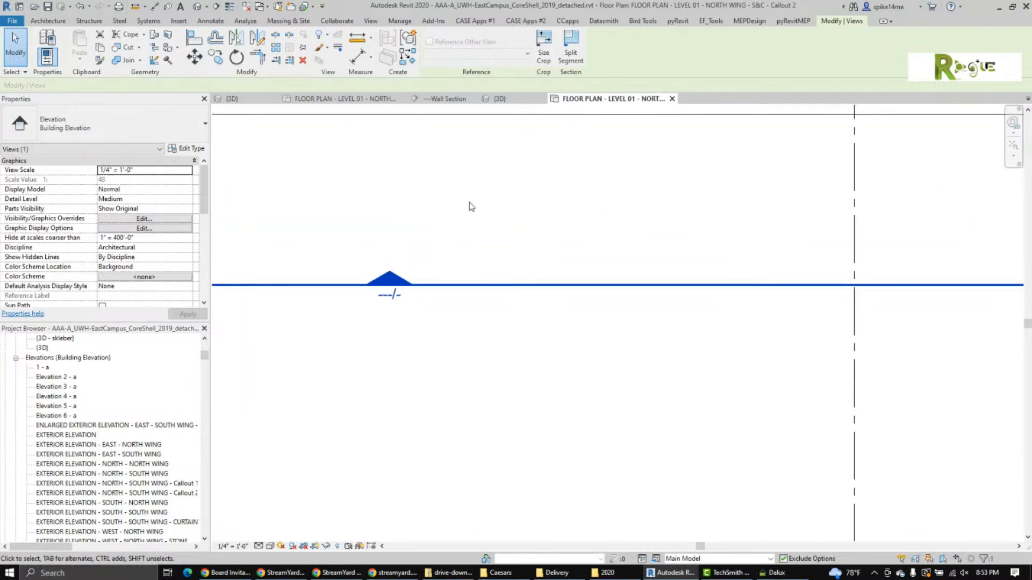
scroll(472, 207, "down", 8)
scroll(471, 206, "down", 3)
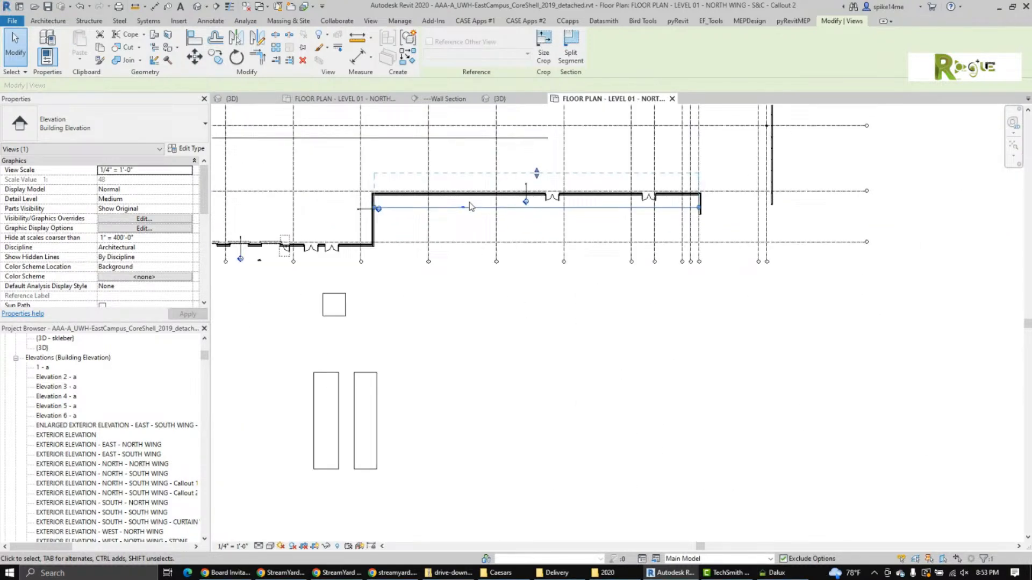
scroll(469, 207, "down", 1)
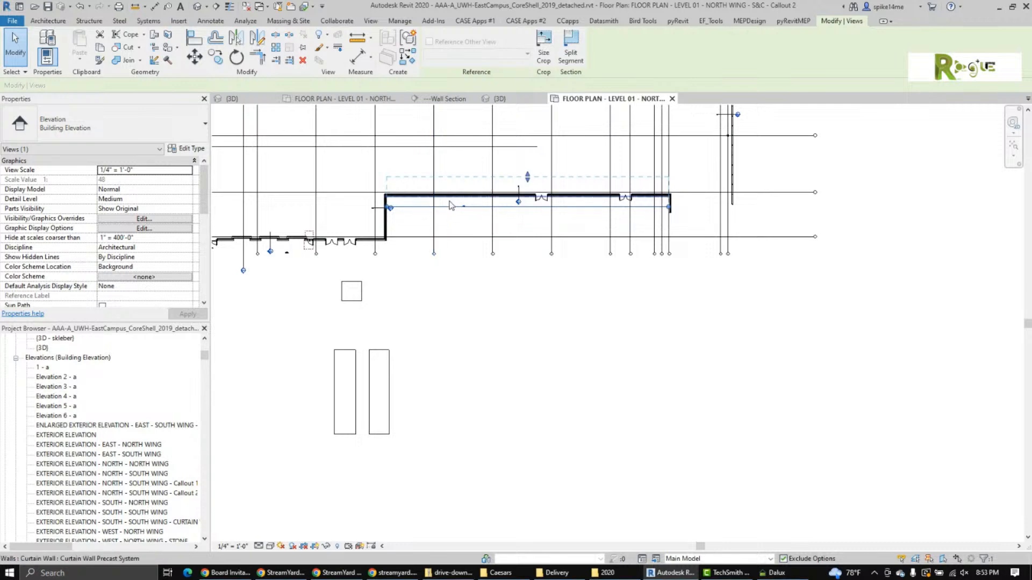
scroll(474, 203, "up", 6)
scroll(457, 262, "up", 5)
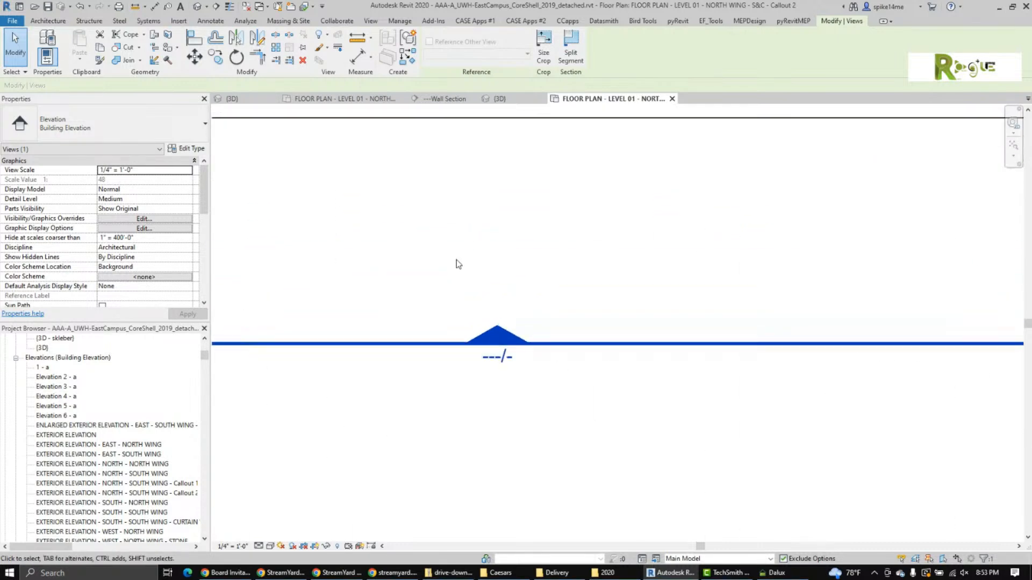
left_click(465, 255)
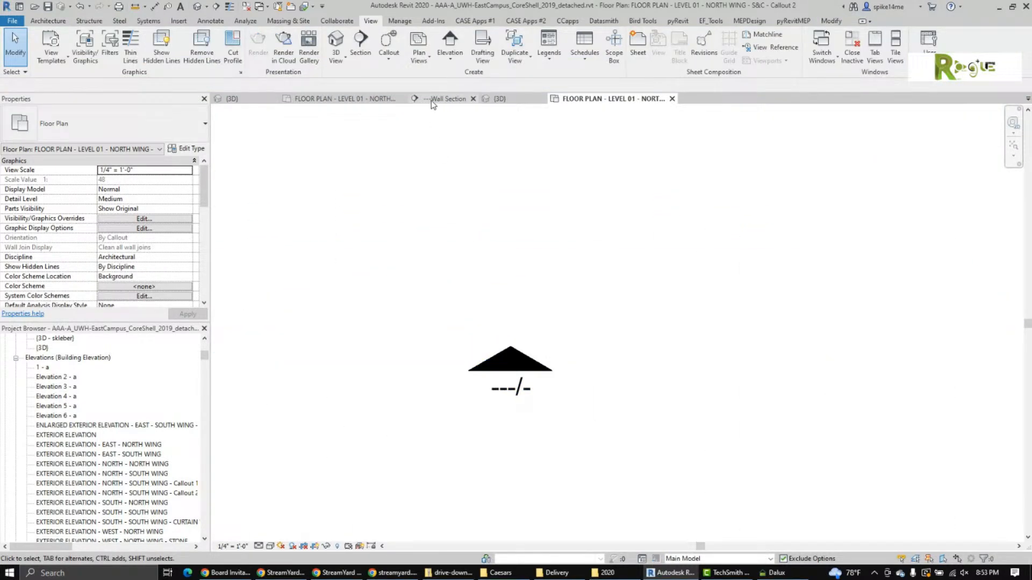
Check which elevation types the Elevation command offers in this project, without placing another marker.
left_click(455, 40)
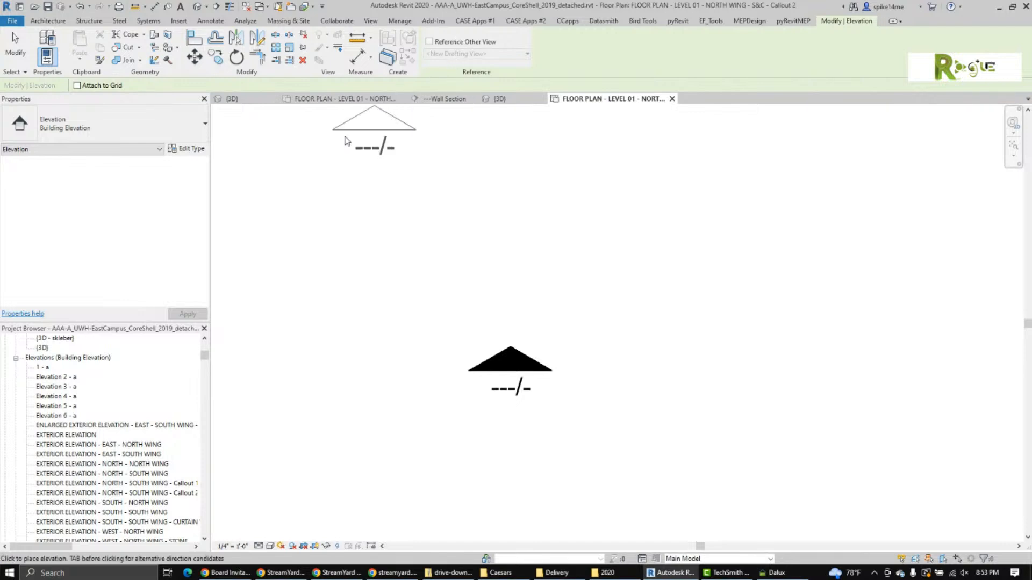
left_click(112, 118)
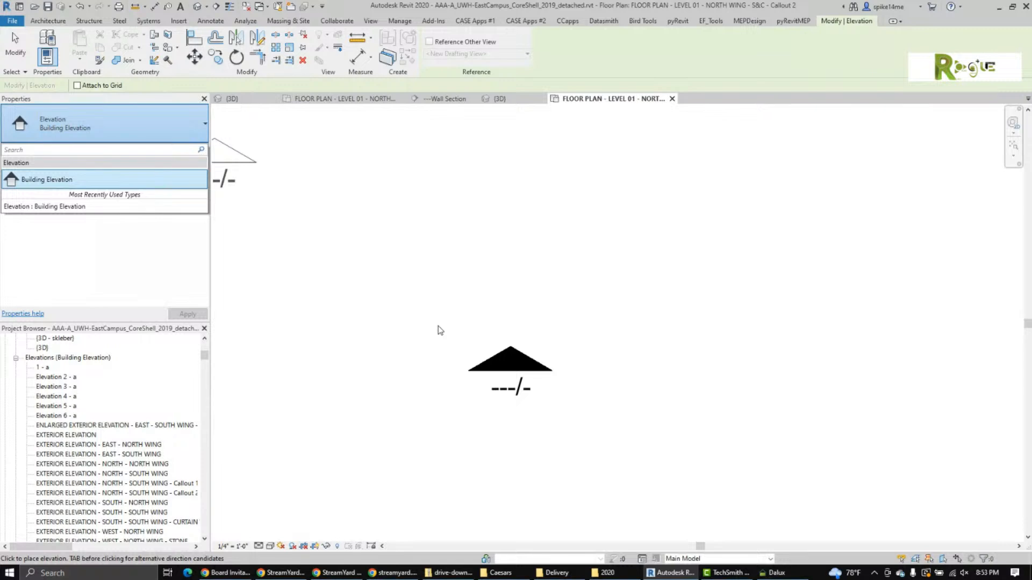
right_click(430, 277)
left_click(458, 282)
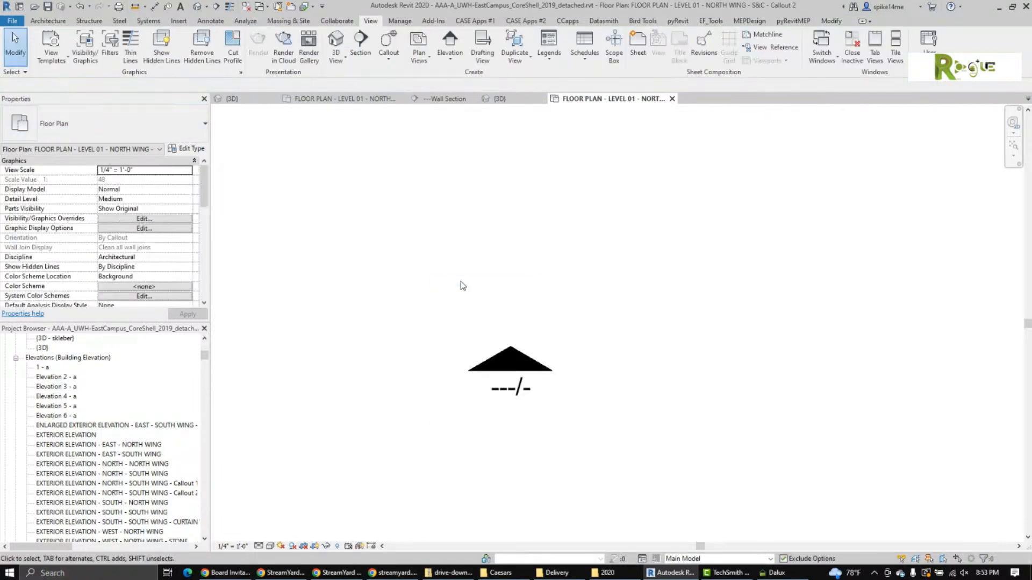
Create a new project from the Architectural Template.
left_click(10, 22)
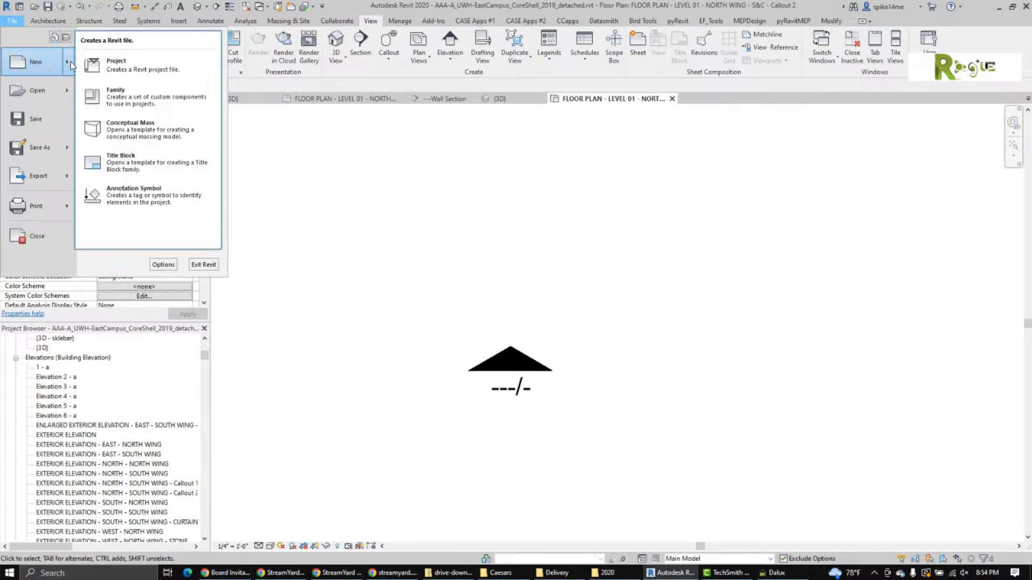
left_click(99, 67)
left_click(460, 265)
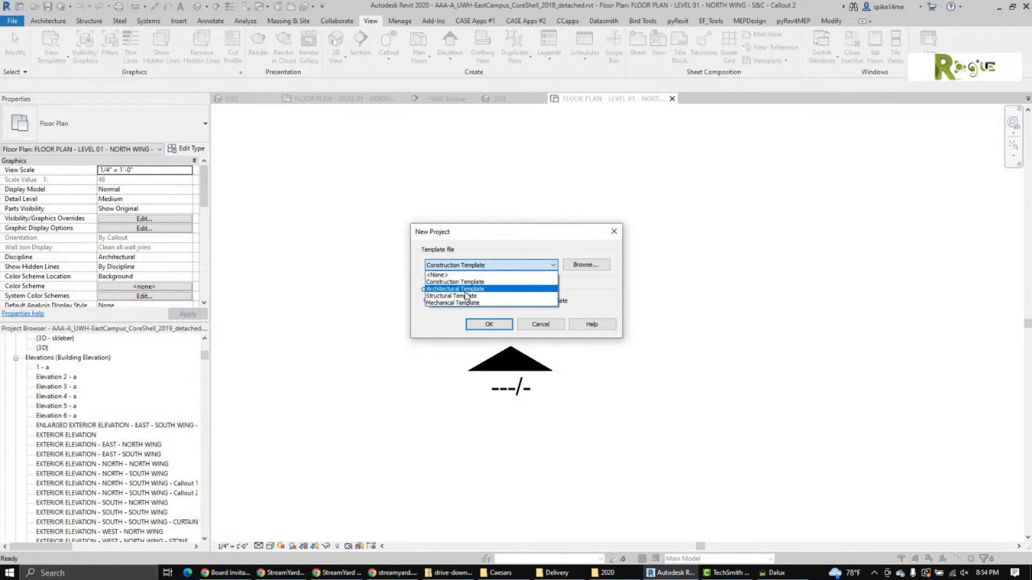
left_click(461, 289)
left_click(483, 323)
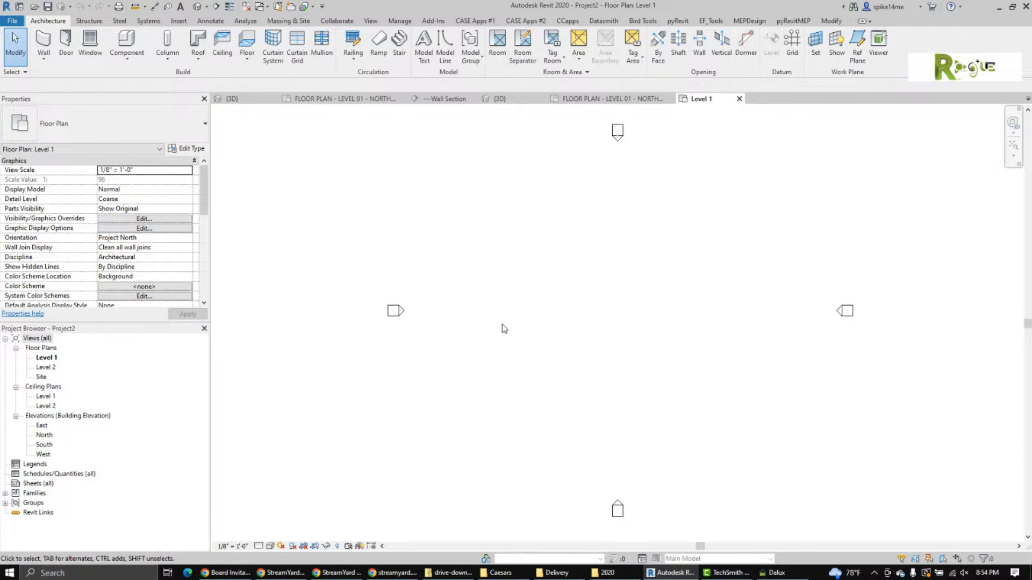
Add a second elevation view to the Level 1 plan's lower elevation marker, facing the opposite direction from its existing arrow.
scroll(616, 536, "up", 5)
scroll(652, 504, "up", 3)
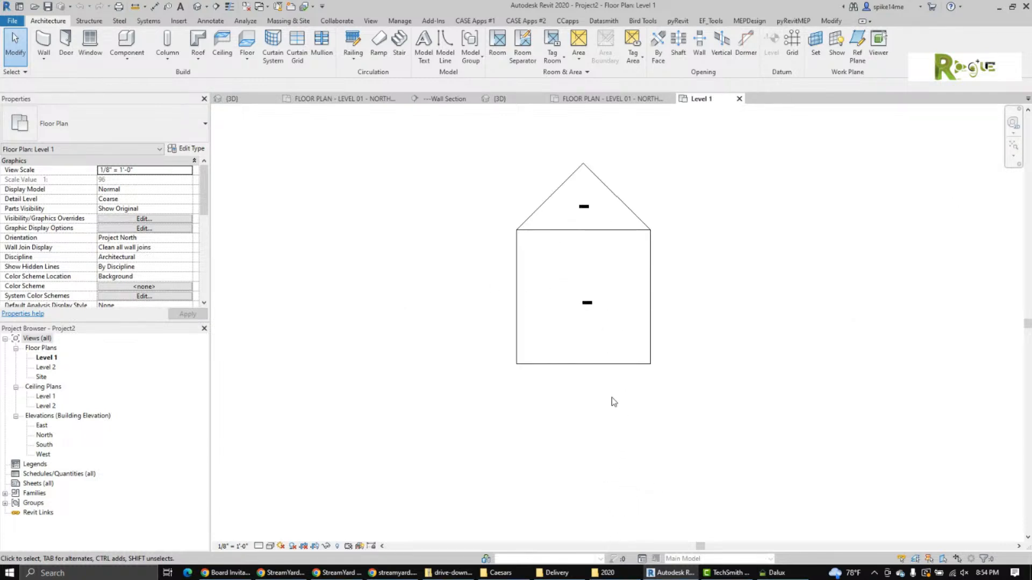
left_click(595, 366)
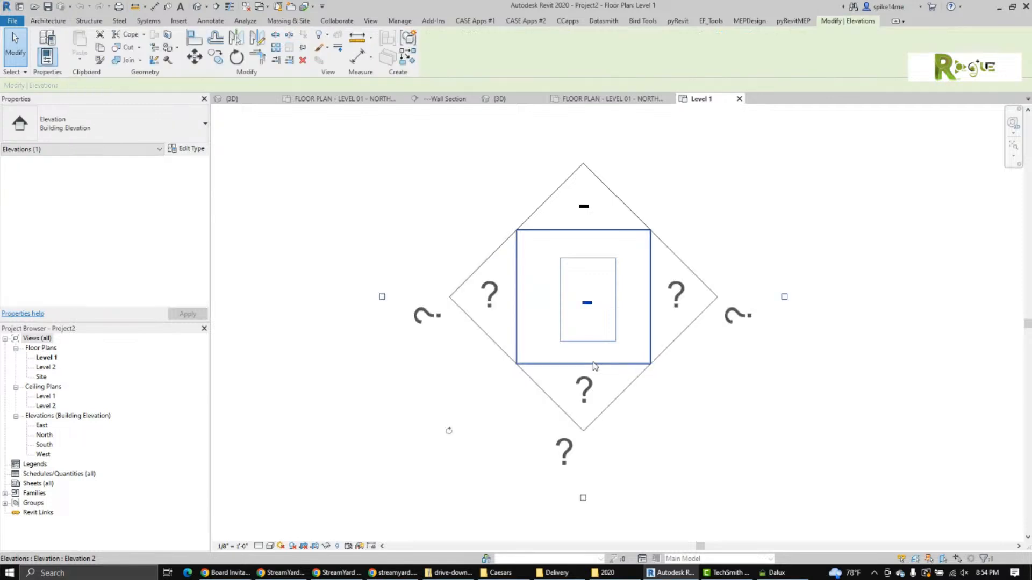
scroll(594, 362, "down", 1)
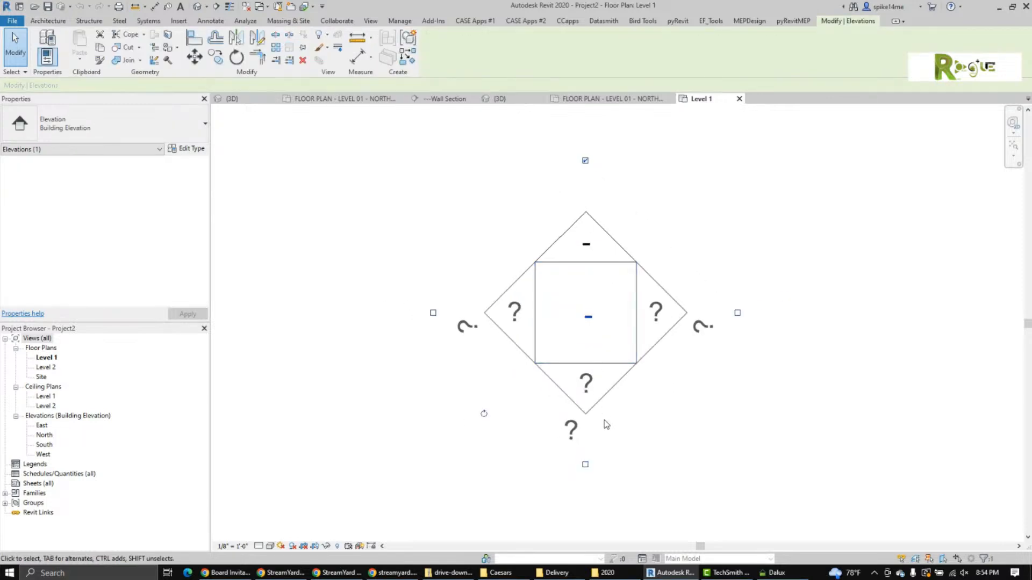
left_click(585, 464)
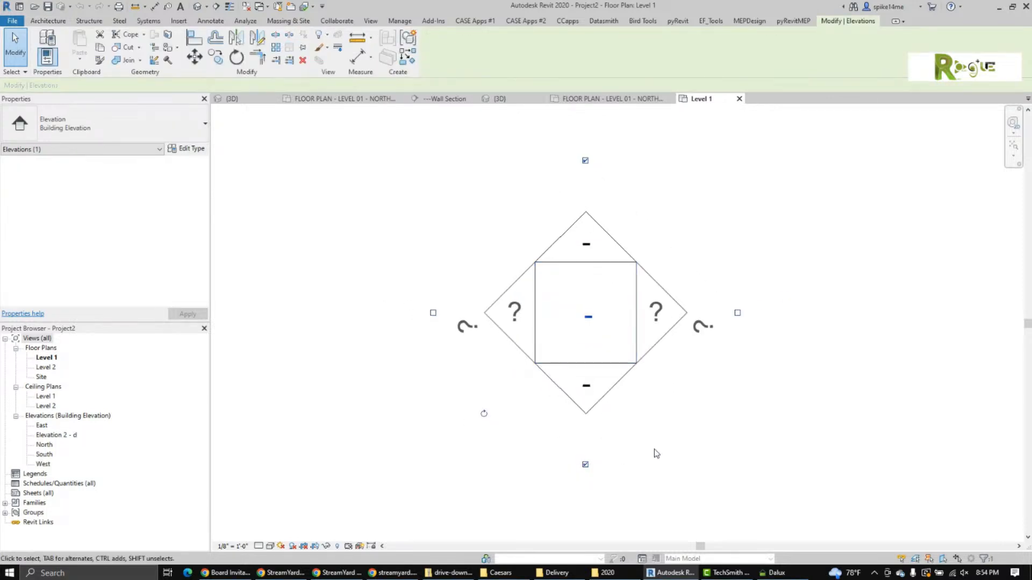
left_click(749, 426)
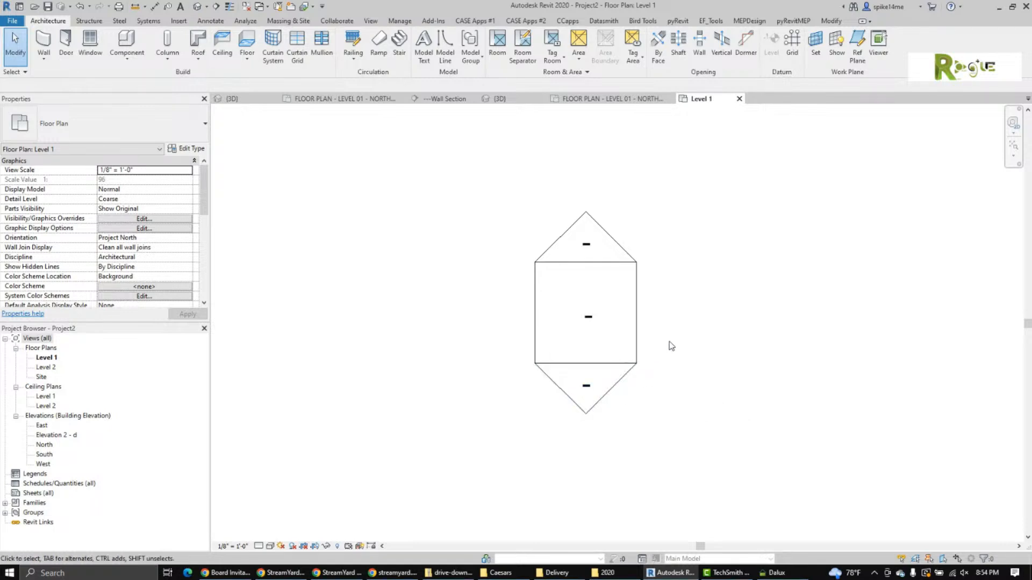
Return to the Level 01 North Wing plan of the core-and-shell project and open its elevation marker's view to examine the elevation's extents.
left_click(591, 101)
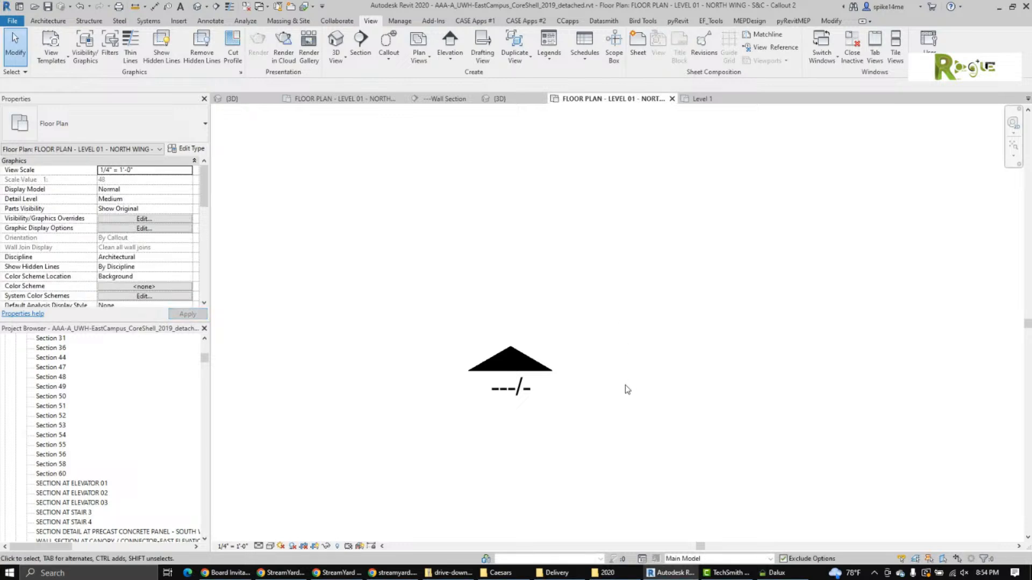
scroll(537, 418, "down", 3)
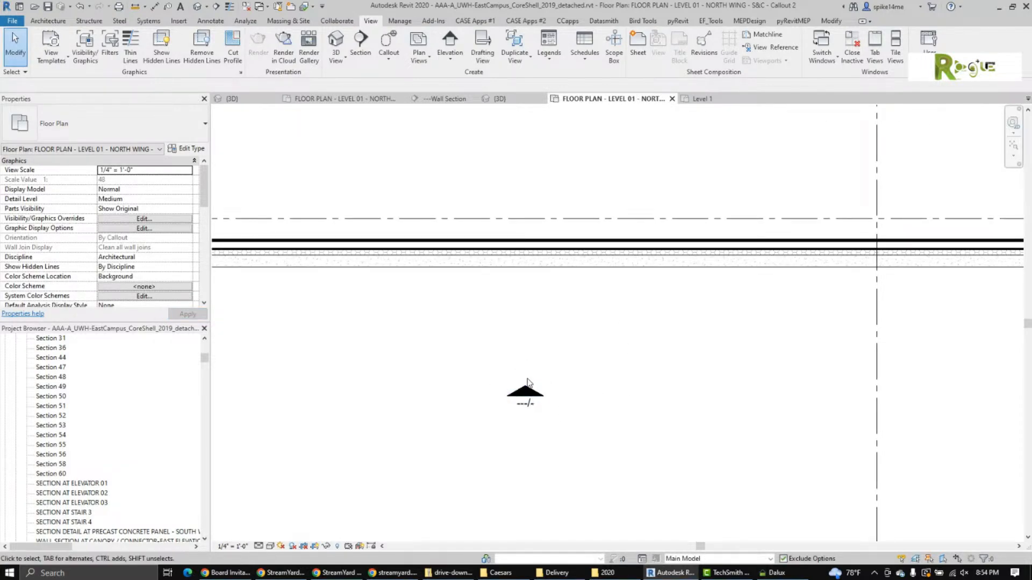
double_click(526, 391)
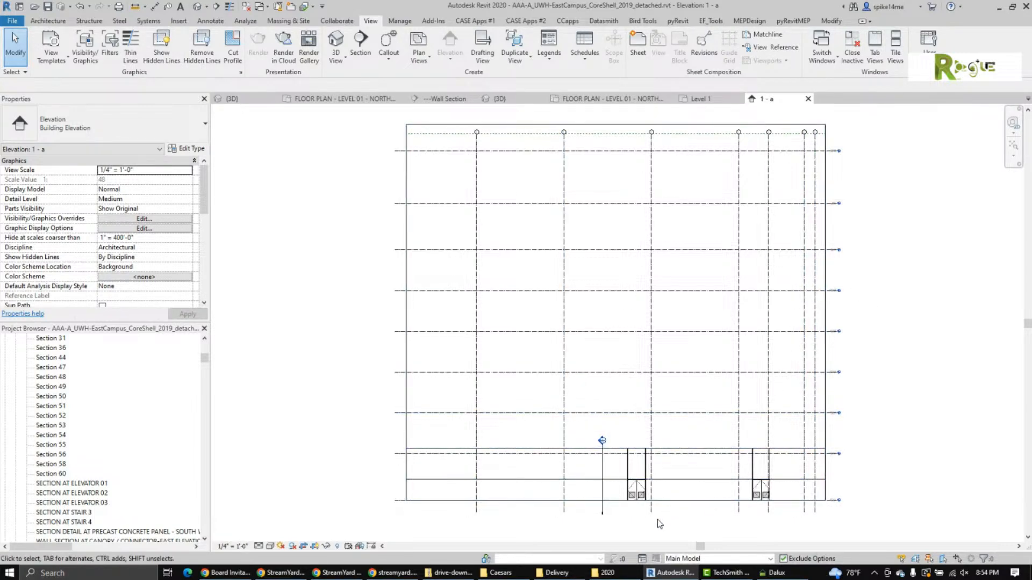
scroll(660, 522, "up", 5)
scroll(635, 505, "down", 3)
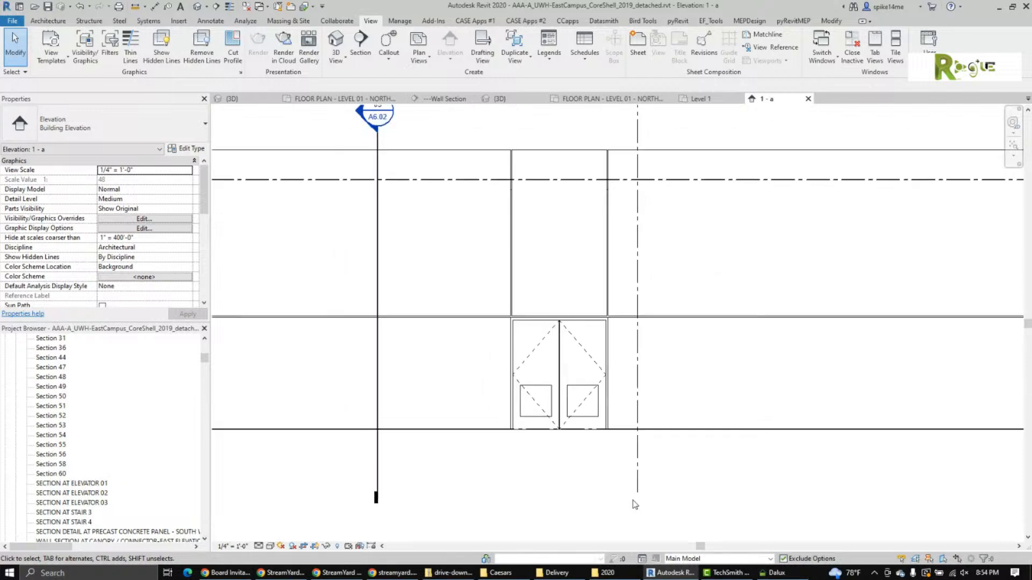
scroll(611, 344, "down", 2)
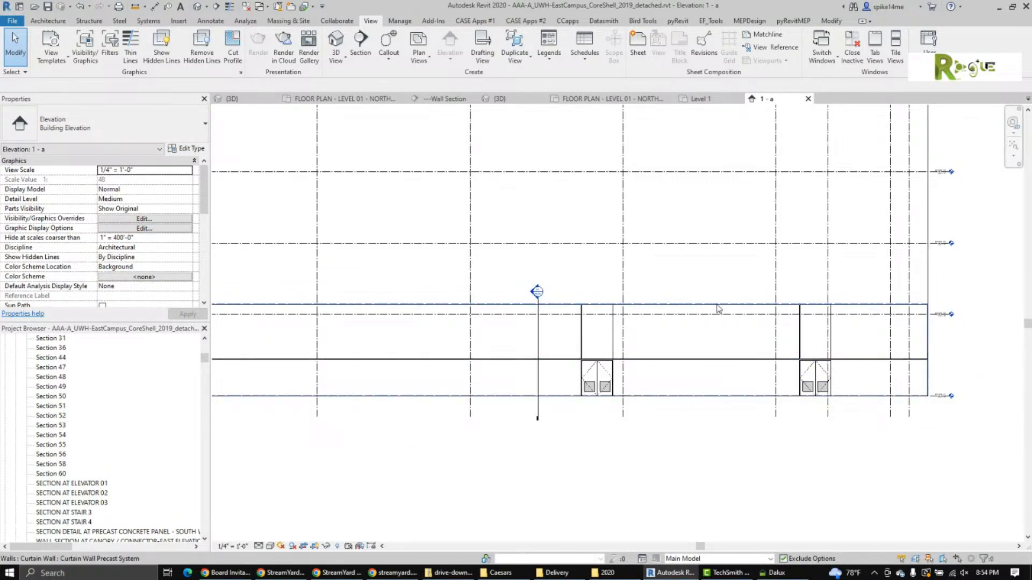
scroll(720, 312, "down", 2)
middle_click_drag(720, 301, 716, 467)
scroll(716, 468, "down", 3)
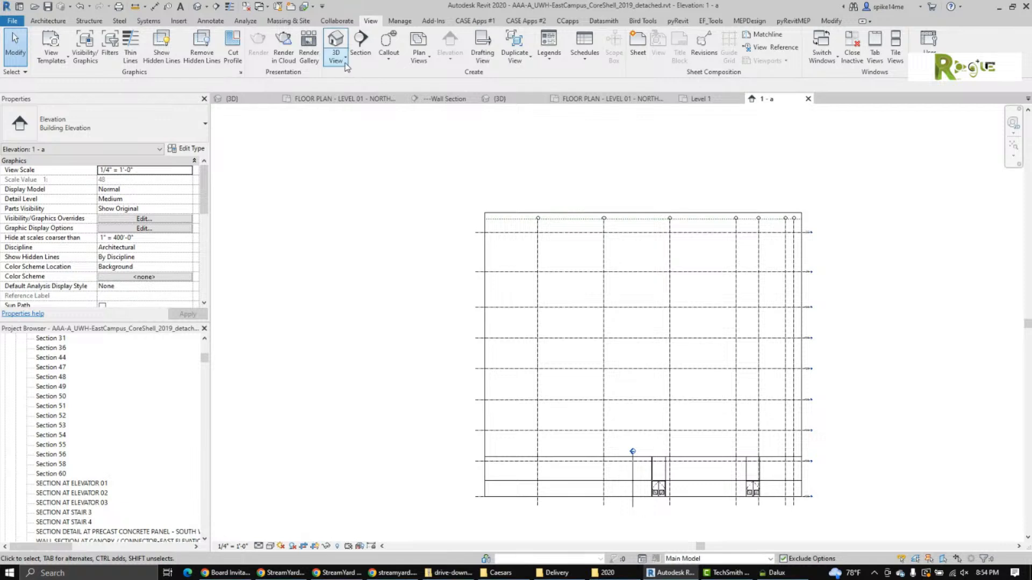
Lower the upper edge of the elevation's crop region to just above the lowest storey's wall panels.
left_click(652, 214)
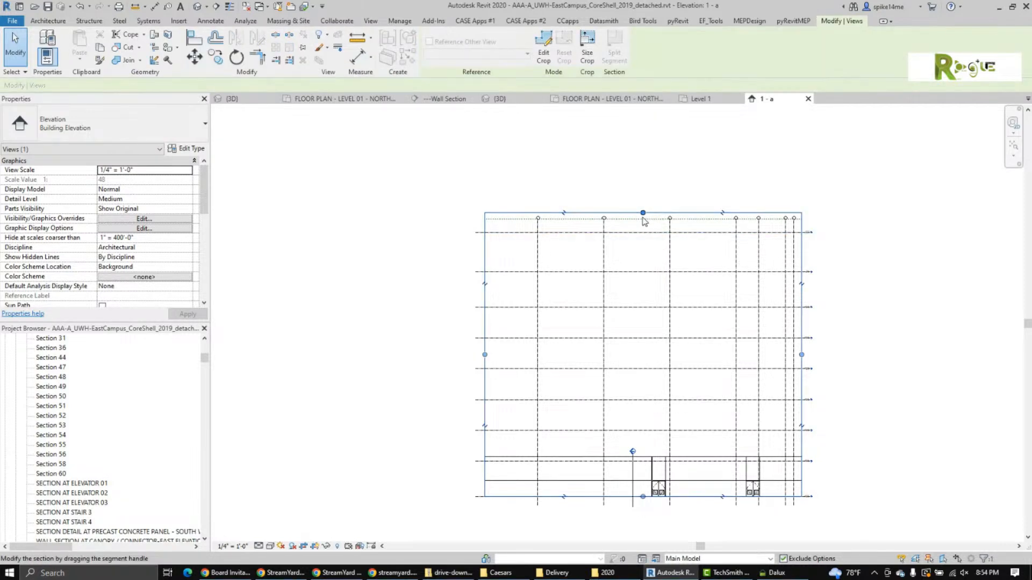
left_click_drag(643, 214, 647, 375)
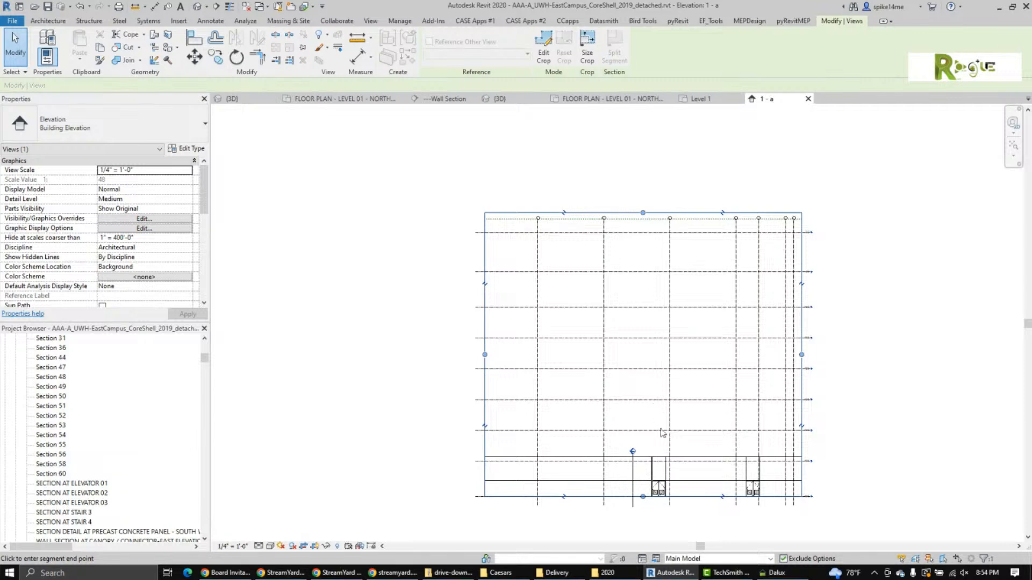
left_click_drag(662, 433, 664, 452)
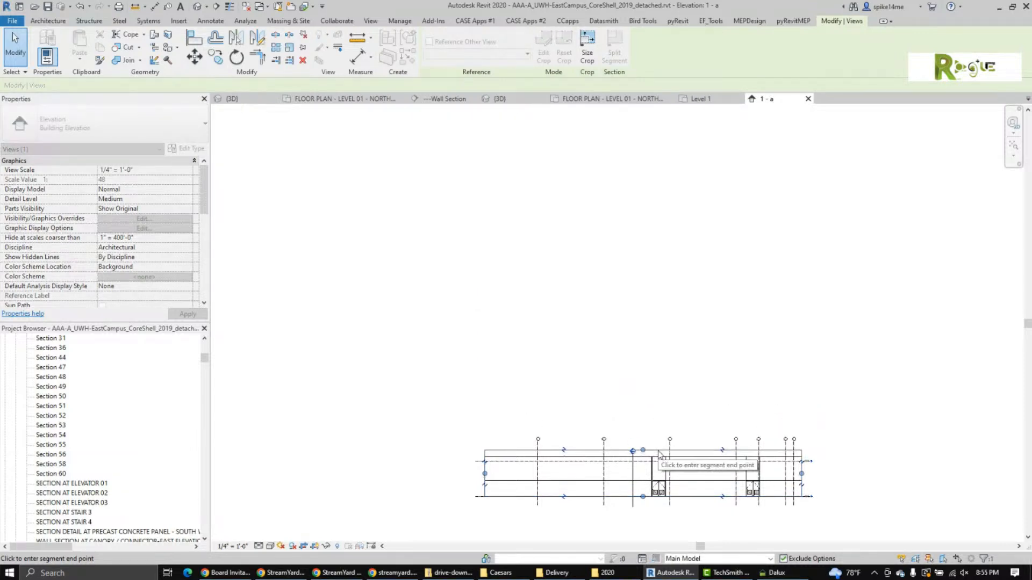
left_click(764, 534)
scroll(696, 537, "up", 5)
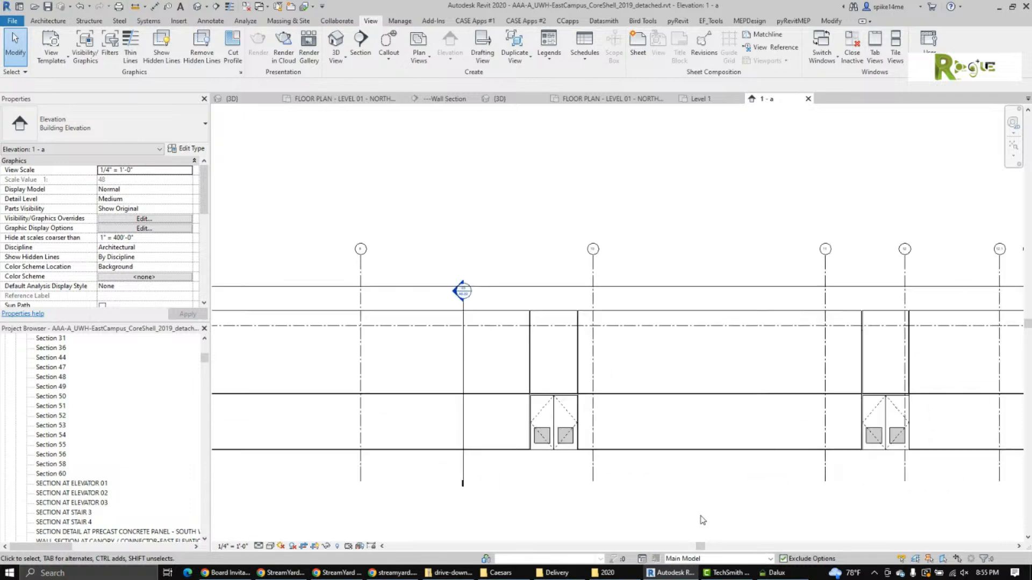
scroll(703, 520, "down", 1)
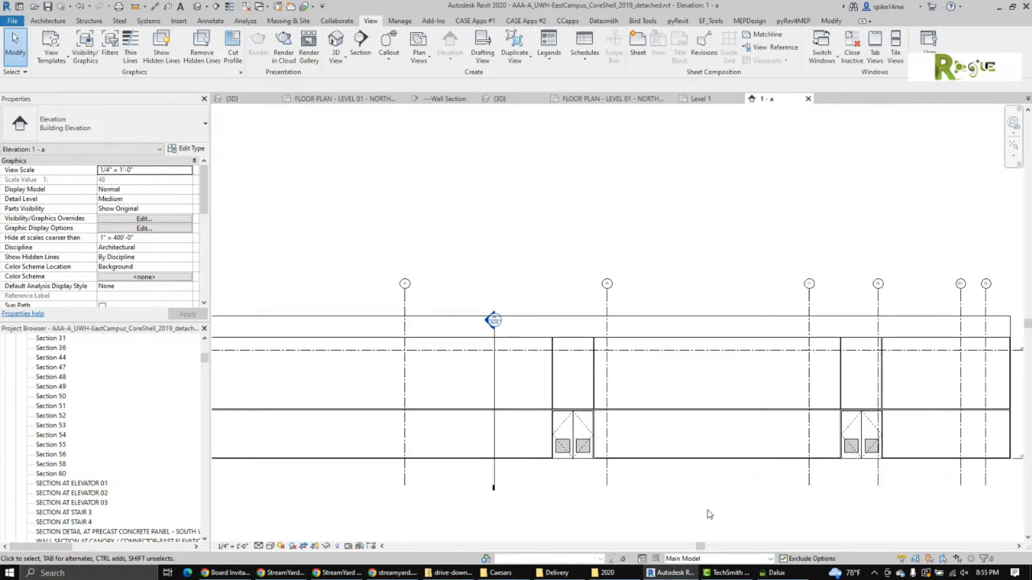
middle_click_drag(708, 514, 636, 484)
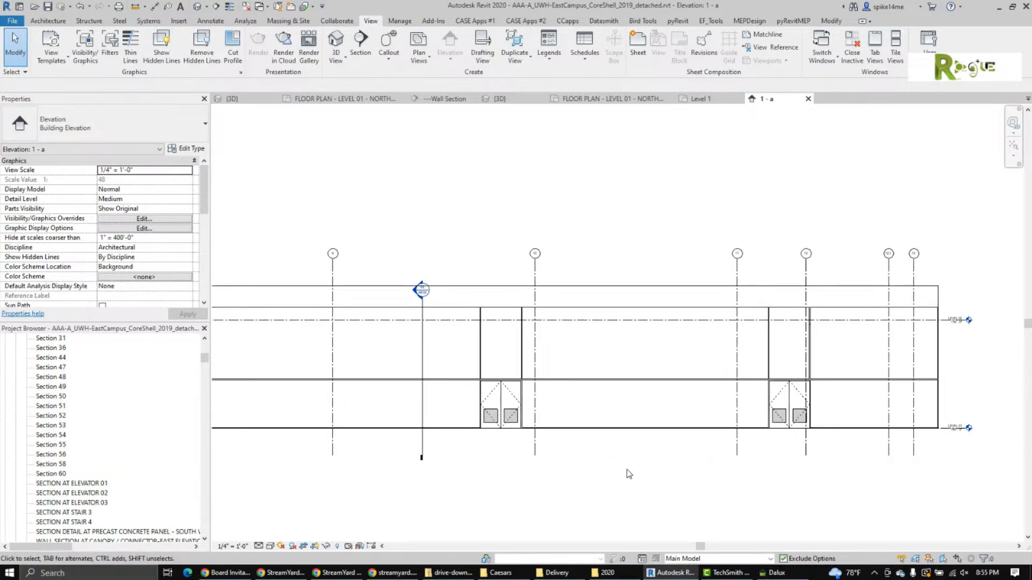
scroll(629, 468, "down", 2)
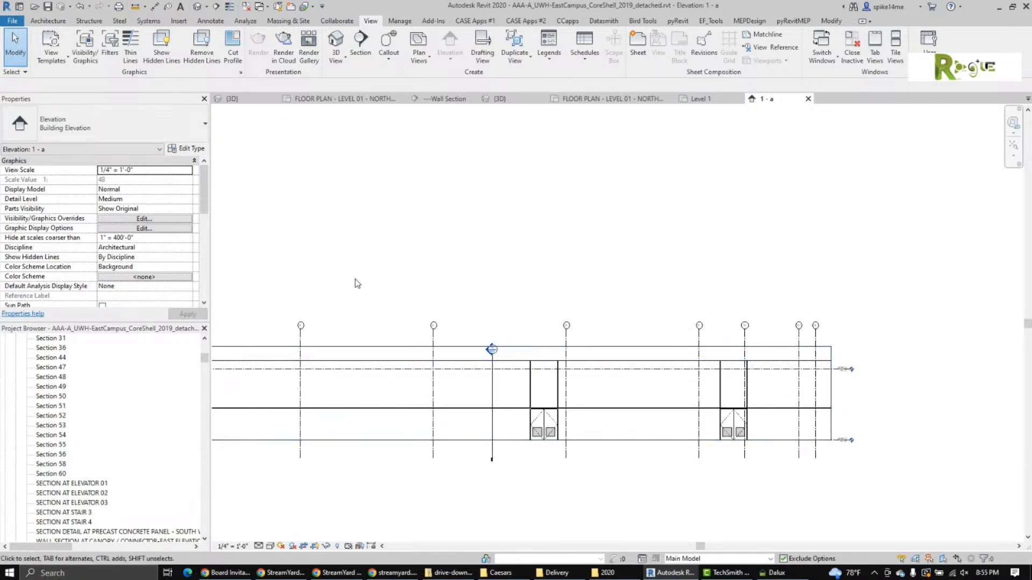
Set the elevation's Far Clip Offset to 10' 0" and close the elevation view.
scroll(169, 223, "down", 3)
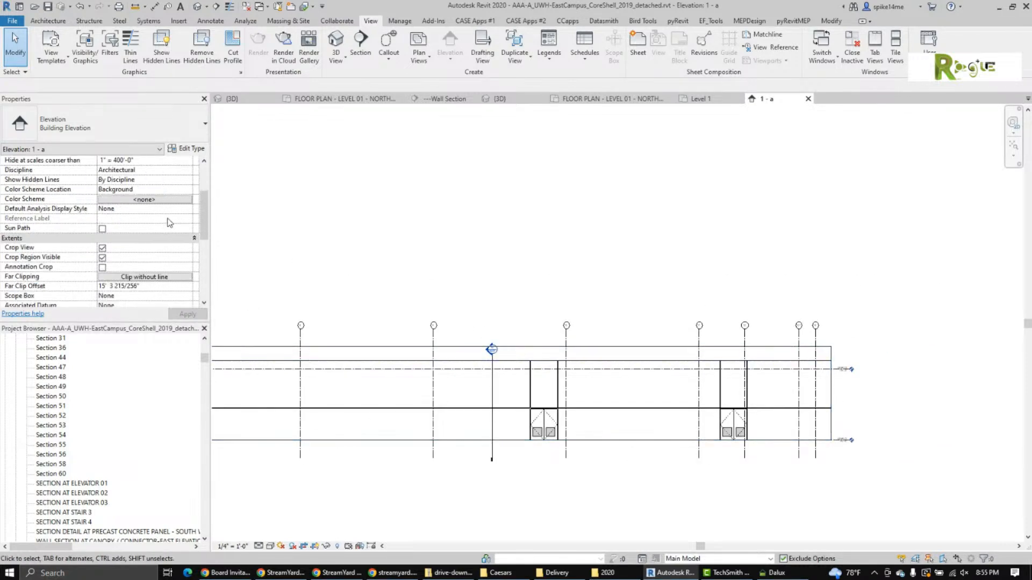
left_click(157, 287)
type("10'  0")
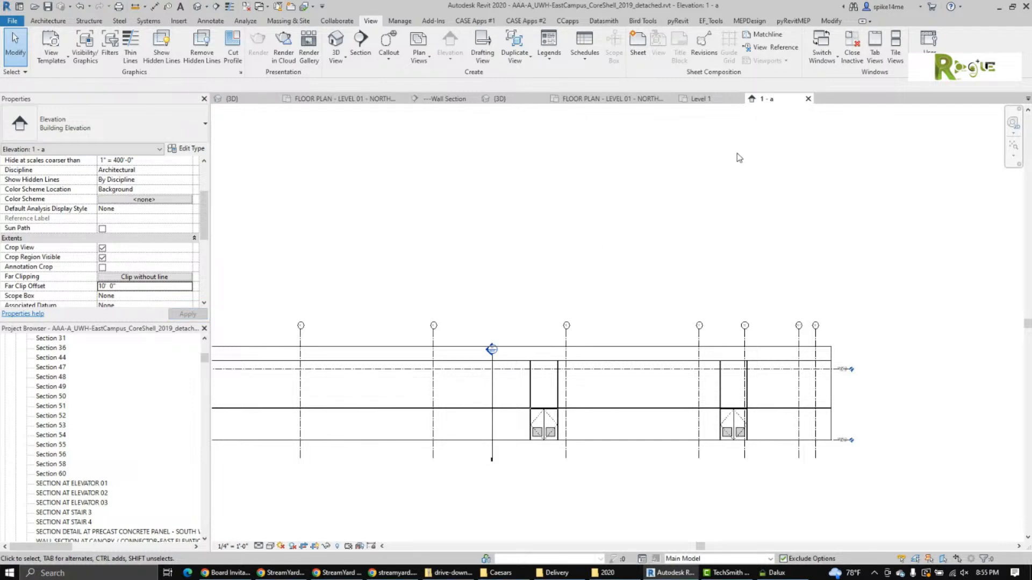
left_click(809, 99)
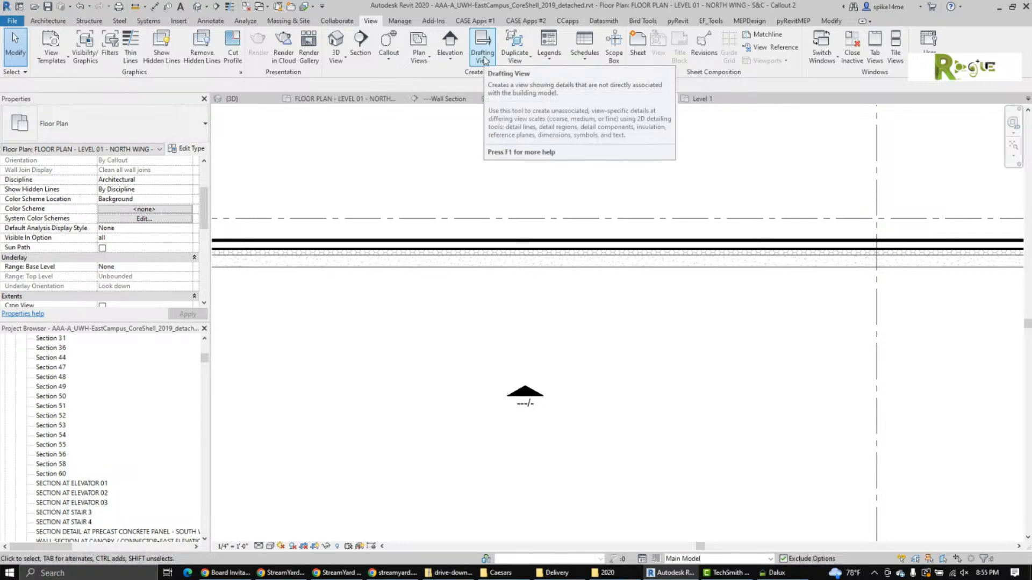
Create a drafting view with the default name at 1 1/2" = 1'-0" scale and check which architectural tools it allows.
left_click(485, 60)
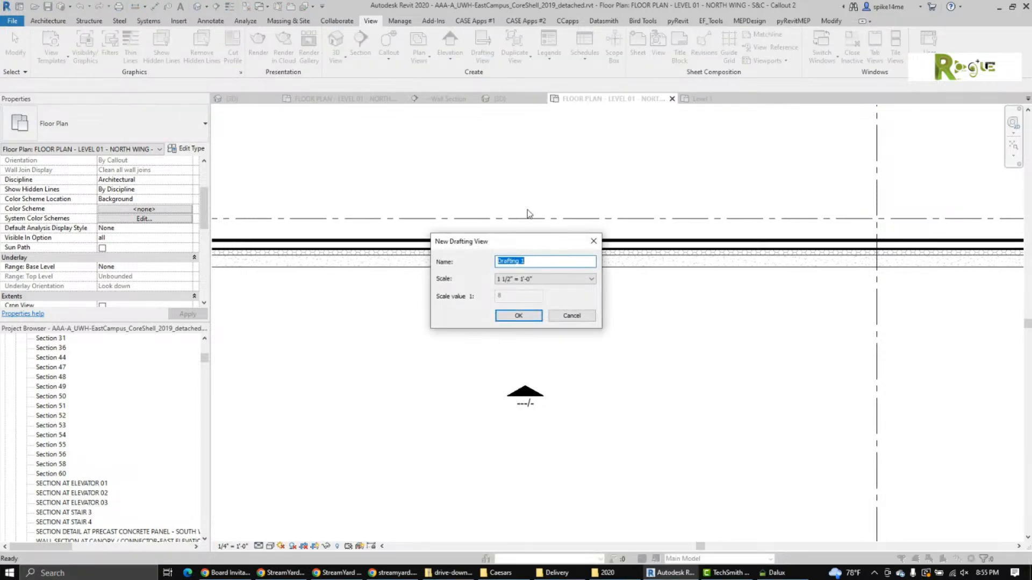
left_click(517, 316)
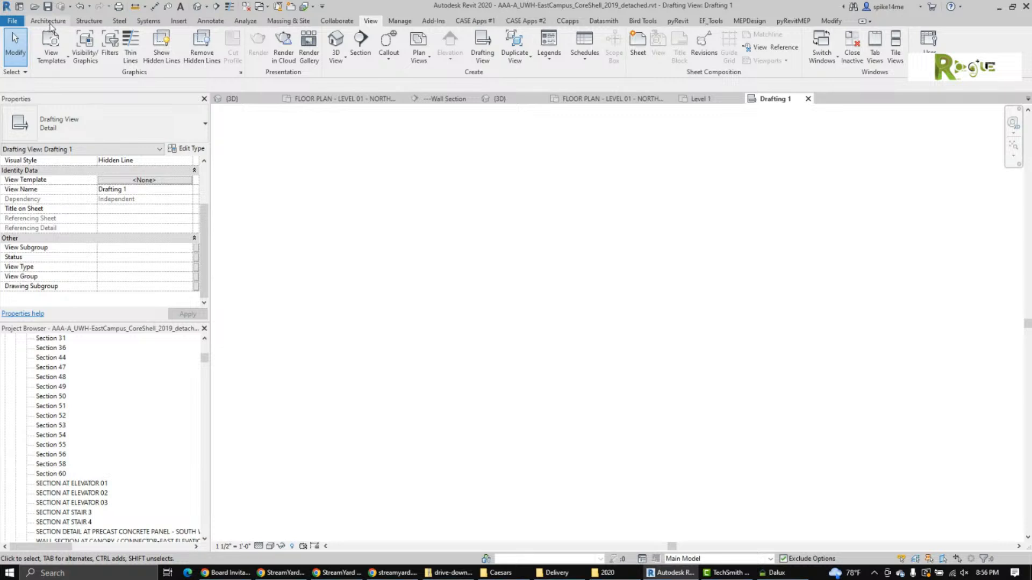
left_click(50, 24)
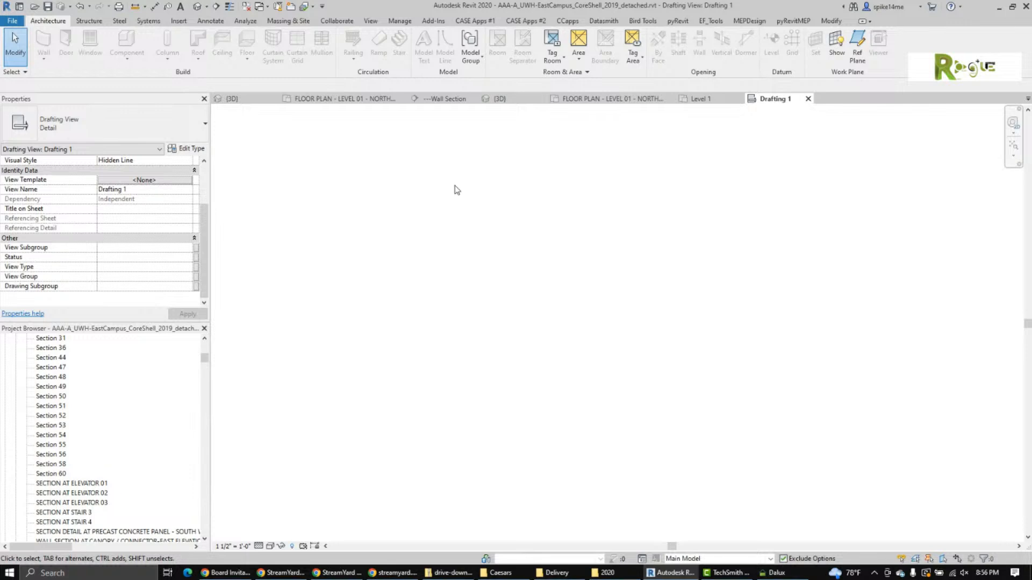
Draw an L shape from a vertical and a horizontal detail line in the X-LINES (RED) style.
left_click(218, 21)
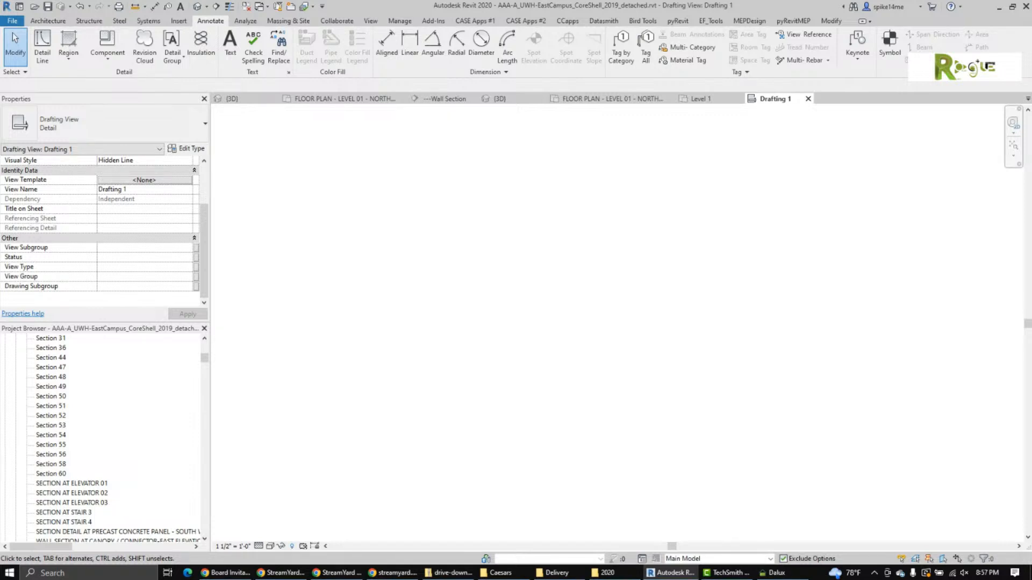
left_click(37, 47)
left_click(406, 294)
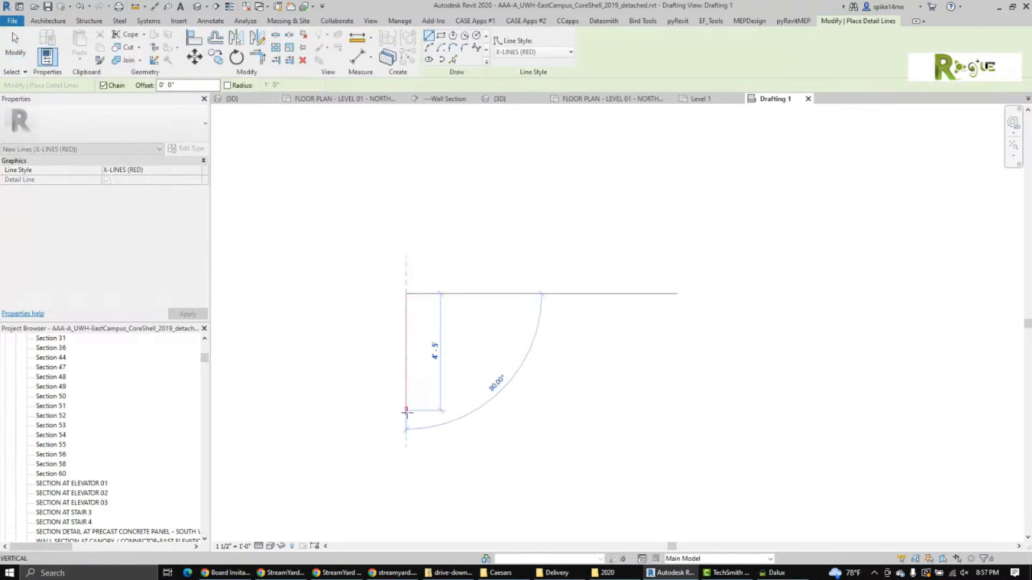
left_click(405, 439)
left_click(521, 439)
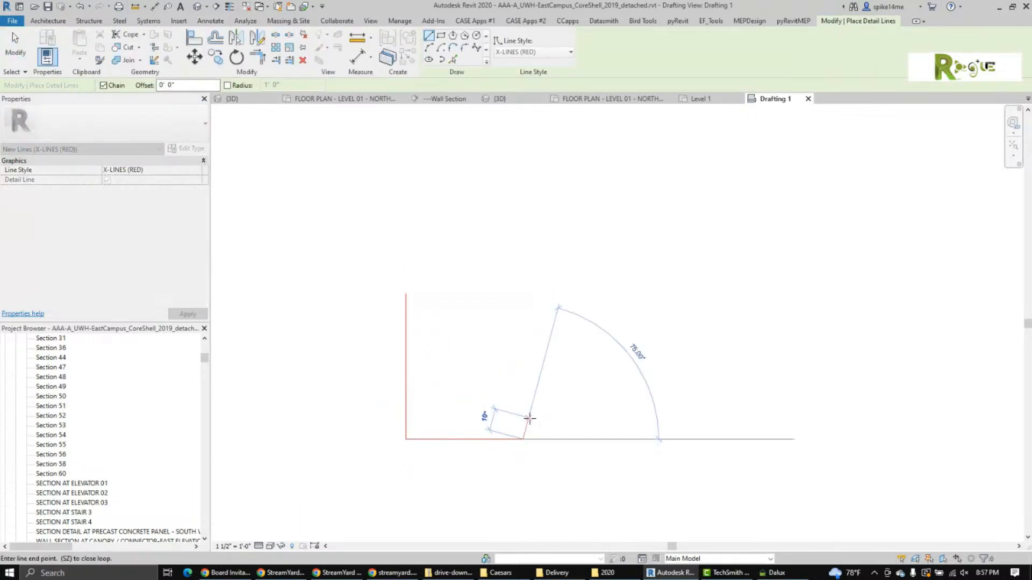
right_click(444, 450)
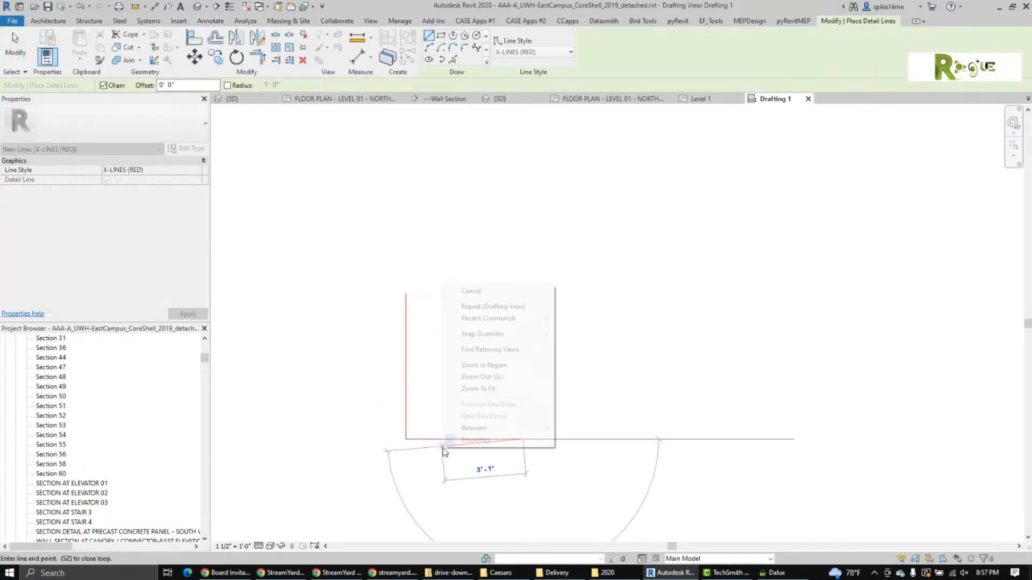
left_click(467, 298)
right_click(471, 304)
left_click(480, 306)
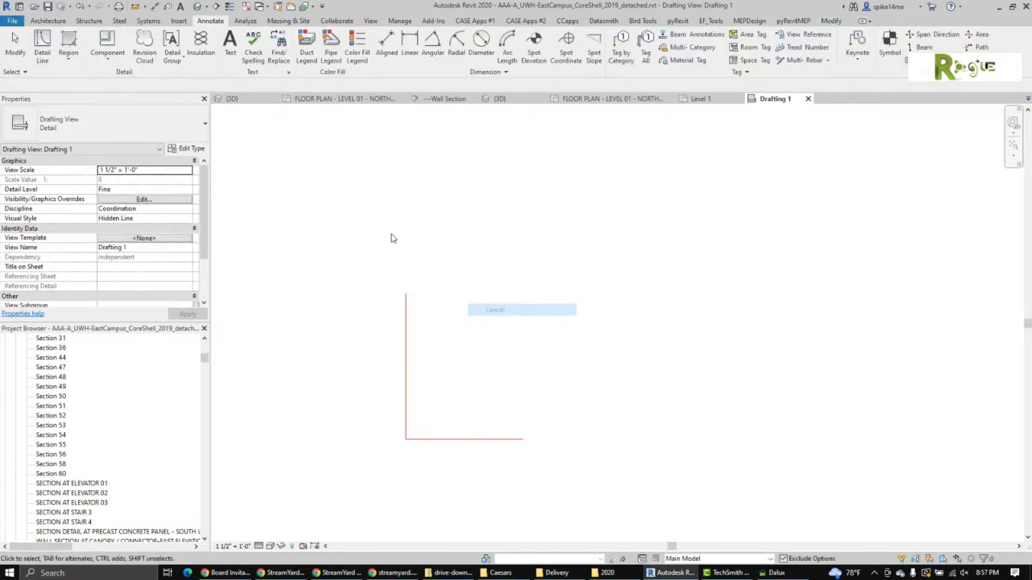
Create a circular HKS - Masonry filled region with a radius of about 2'-0" beside the red detail lines.
left_click(68, 43)
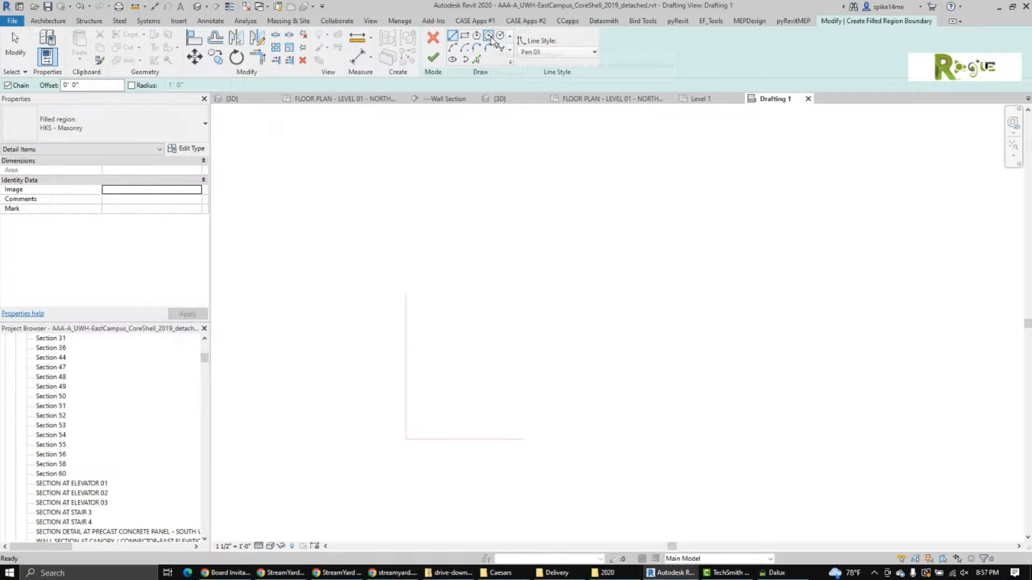
left_click(500, 36)
left_click(507, 303)
left_click(542, 267)
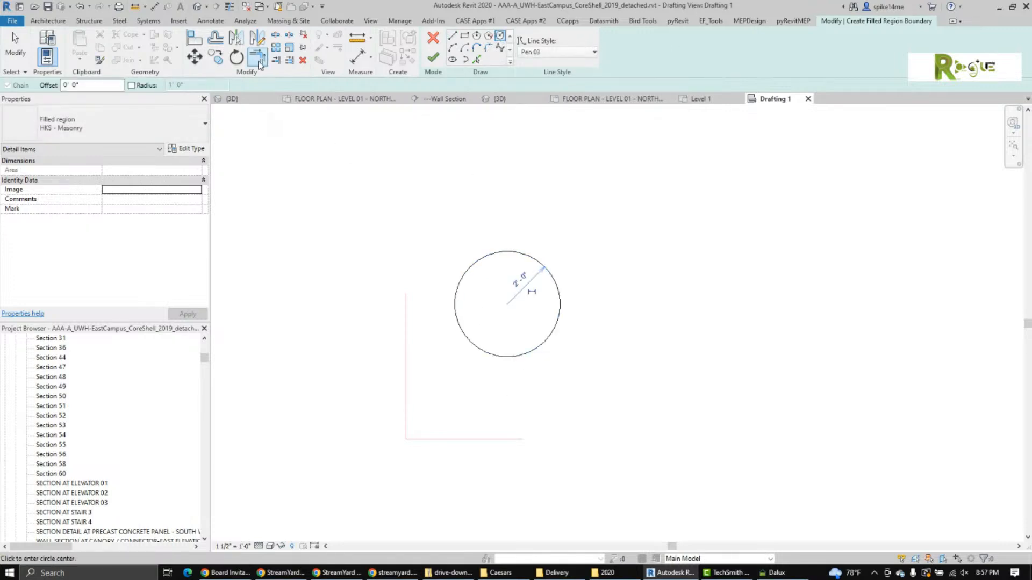
left_click(434, 57)
left_click(622, 383)
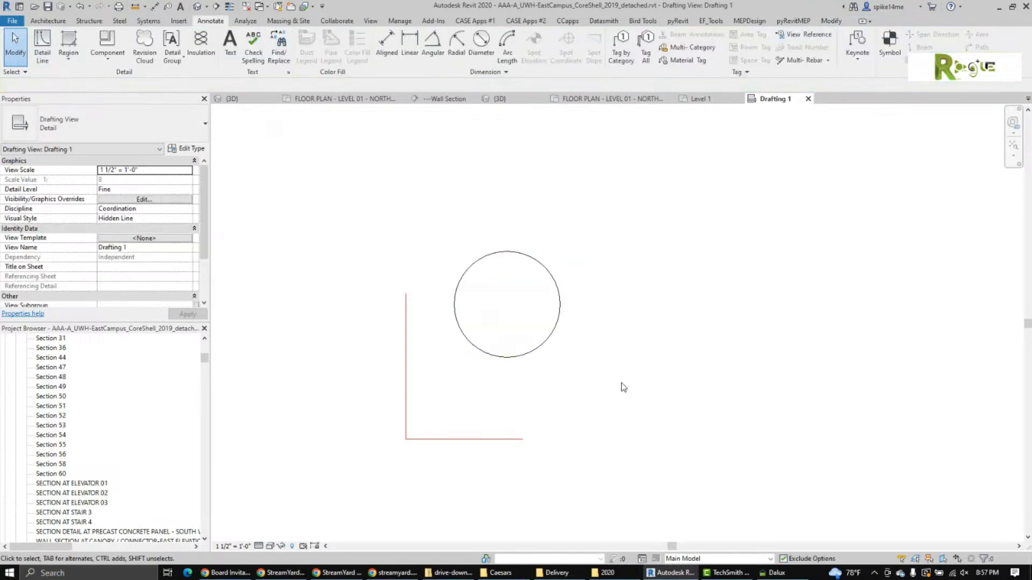
Change the circular filled region's type to HKS - Sand and inspect its fill pattern.
left_click(551, 349)
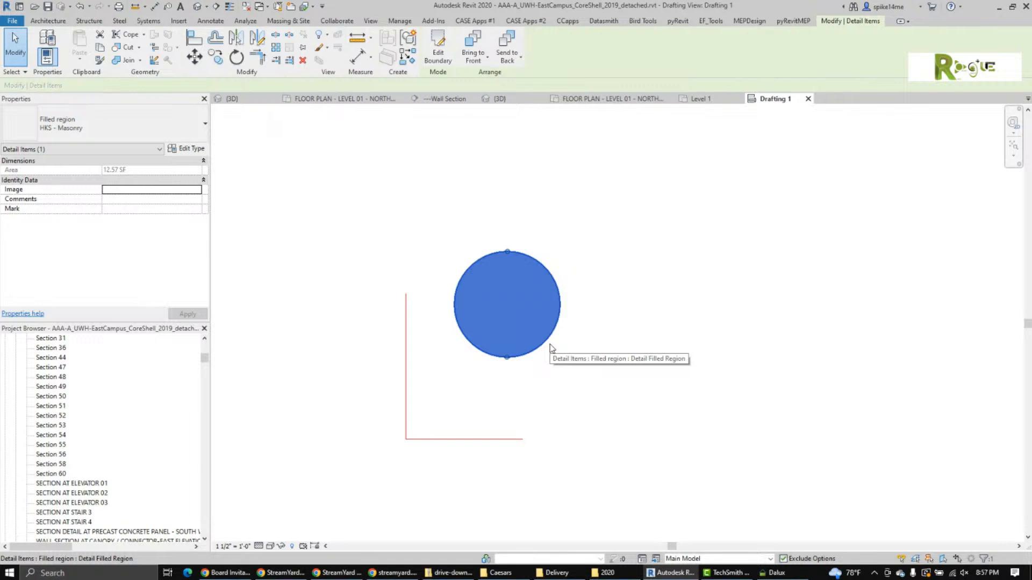
scroll(537, 373, "up", 5)
left_click(536, 373)
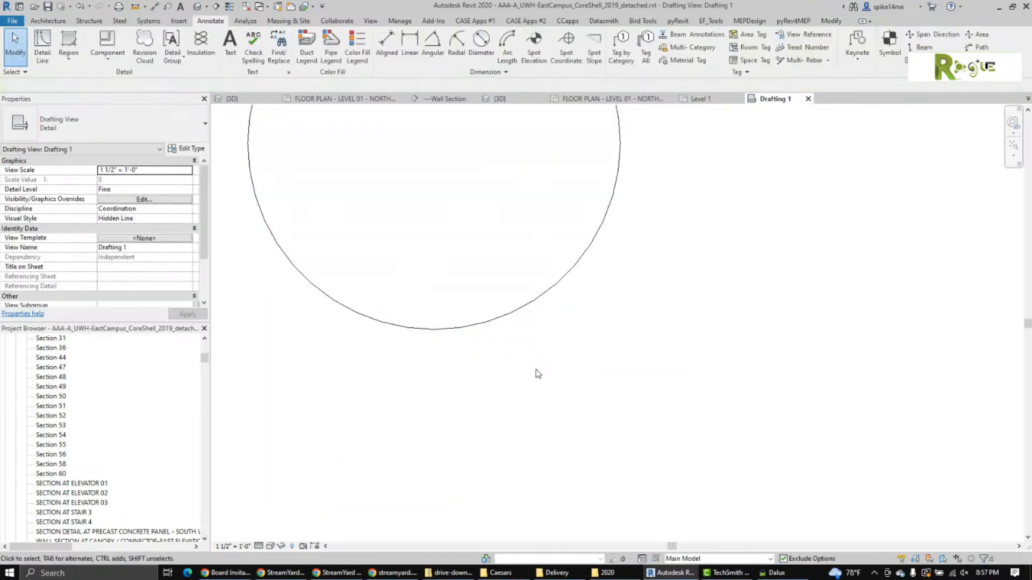
scroll(385, 281, "up", 4)
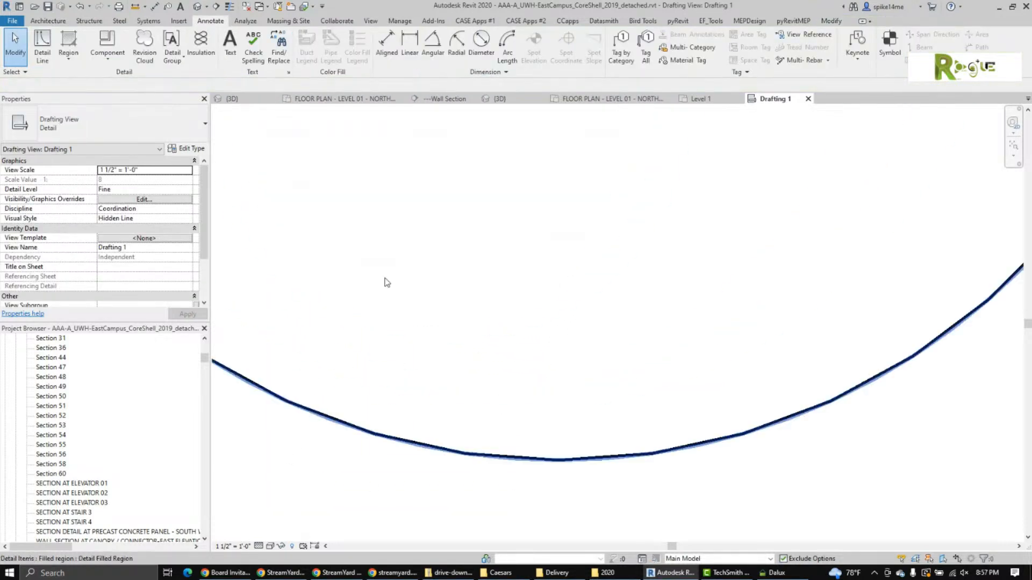
left_click(352, 407)
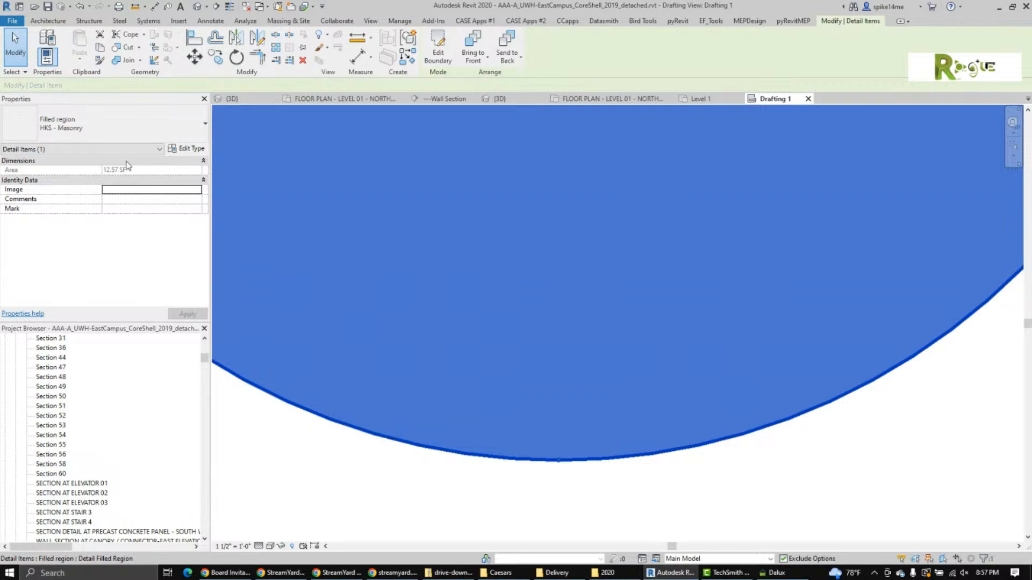
left_click(99, 128)
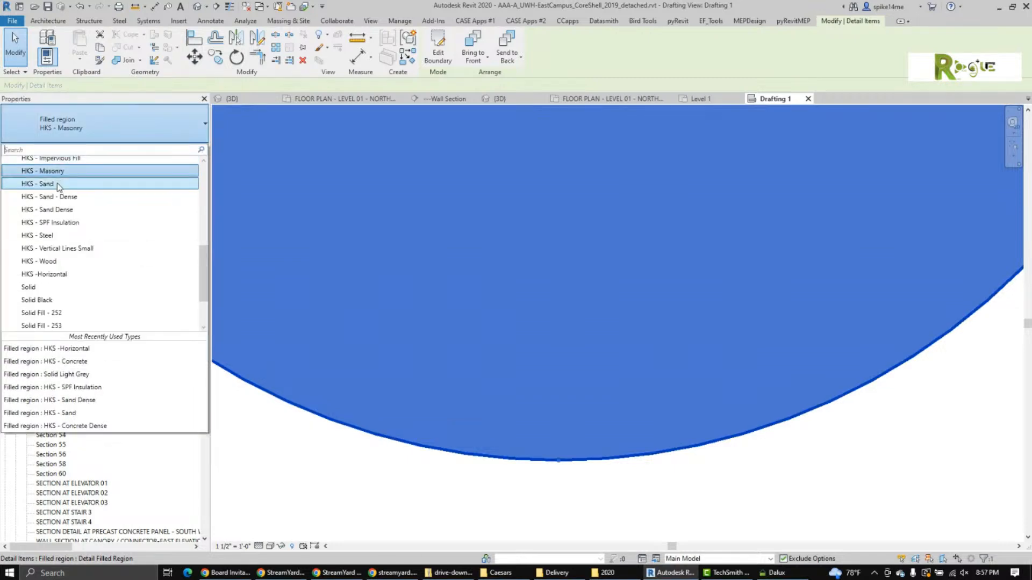
left_click(80, 180)
scroll(502, 356, "down", 5)
key("Escape")
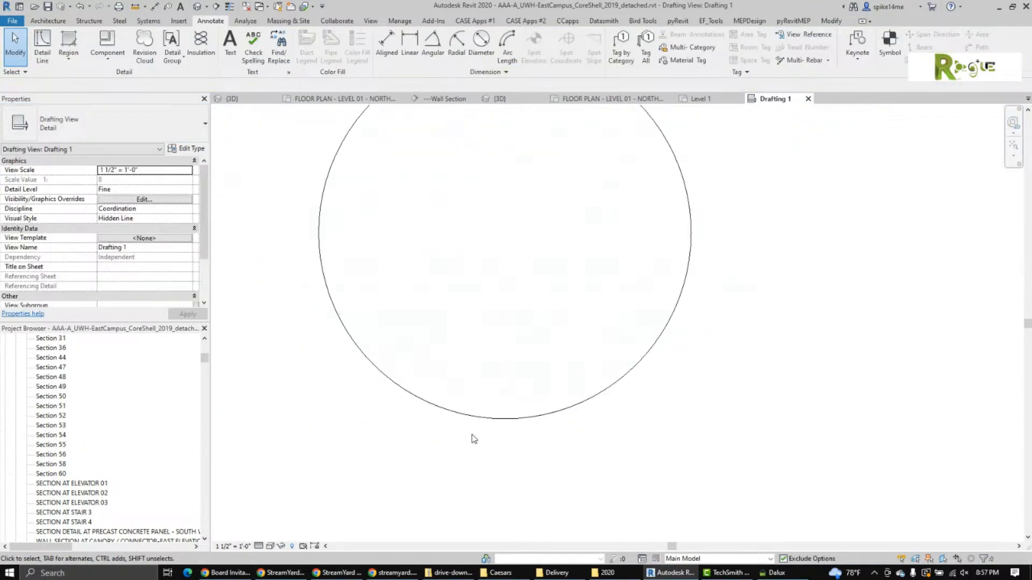
scroll(492, 388, "up", 3)
scroll(523, 387, "down", 3)
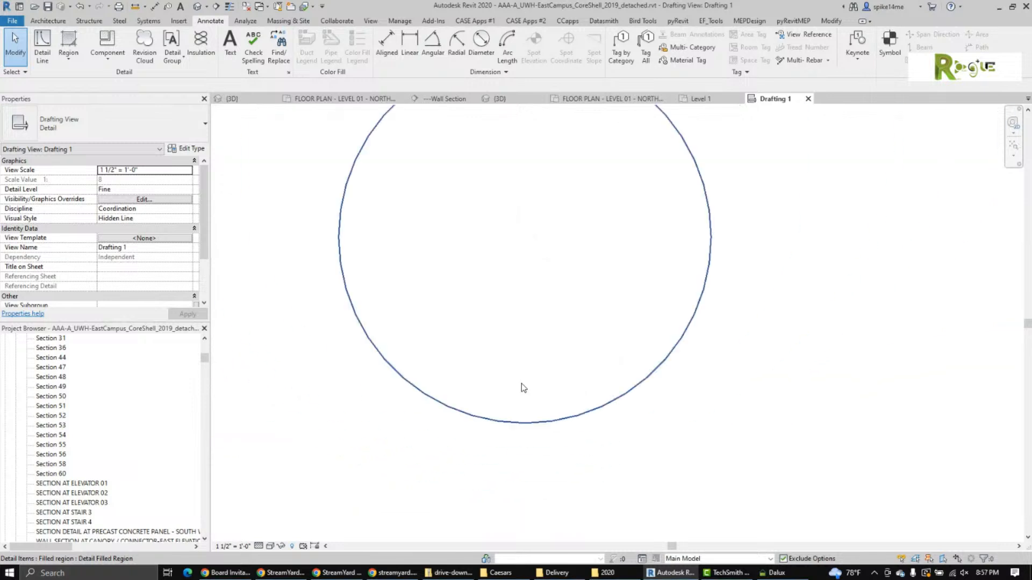
scroll(524, 387, "down", 3)
middle_click_drag(508, 414, 441, 354)
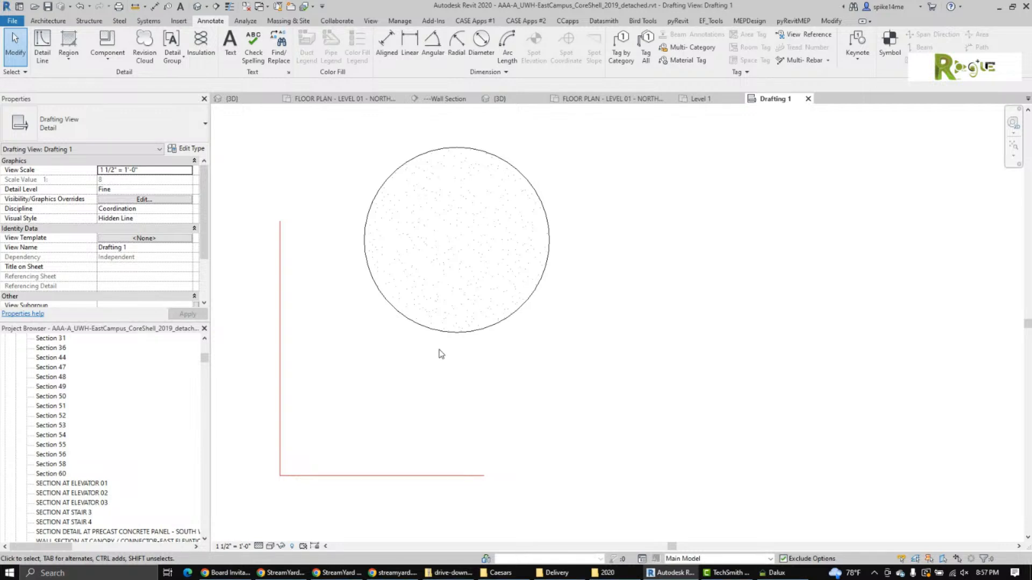
Examine the circular filled region's sand pattern up close and change its type to HKS - Sand Dense.
scroll(457, 268, "up", 4)
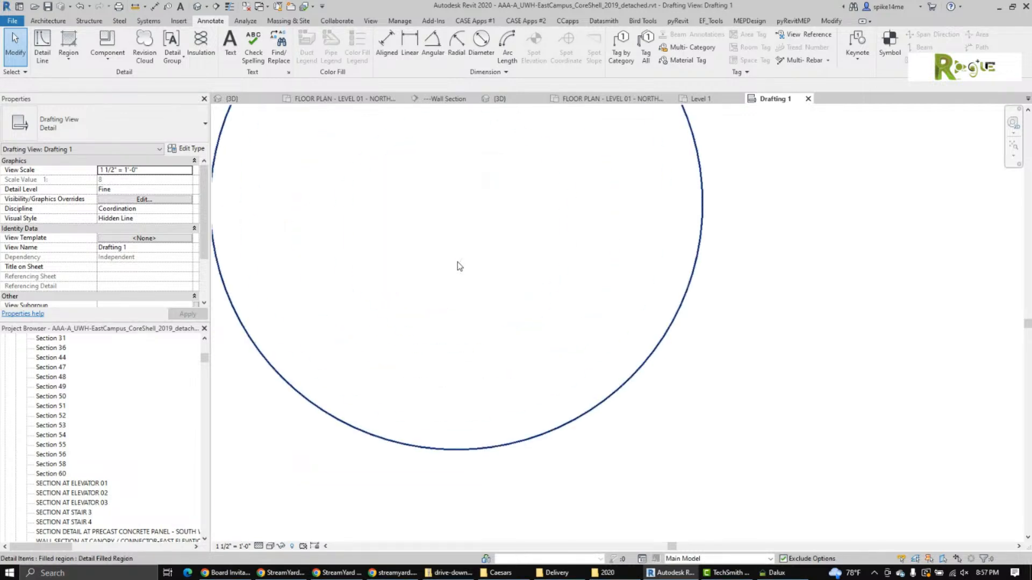
scroll(446, 277, "up", 3)
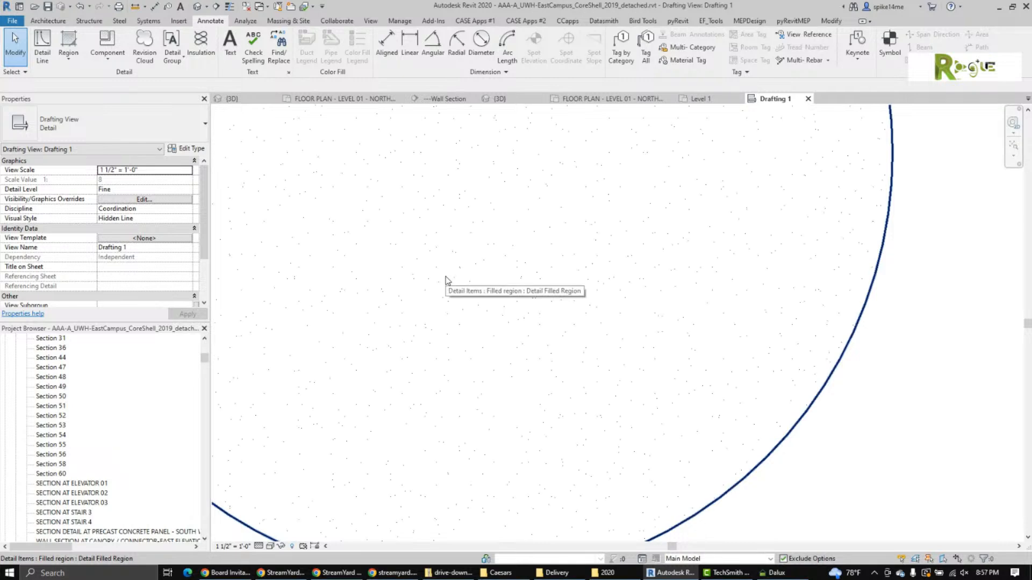
scroll(446, 277, "down", 1)
scroll(446, 280, "down", 5)
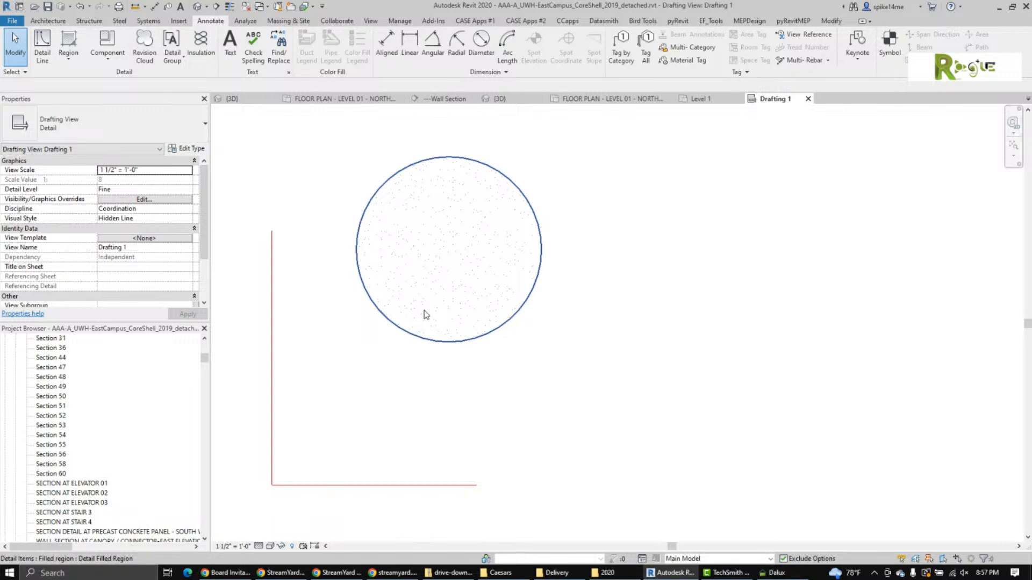
scroll(424, 314, "up", 4)
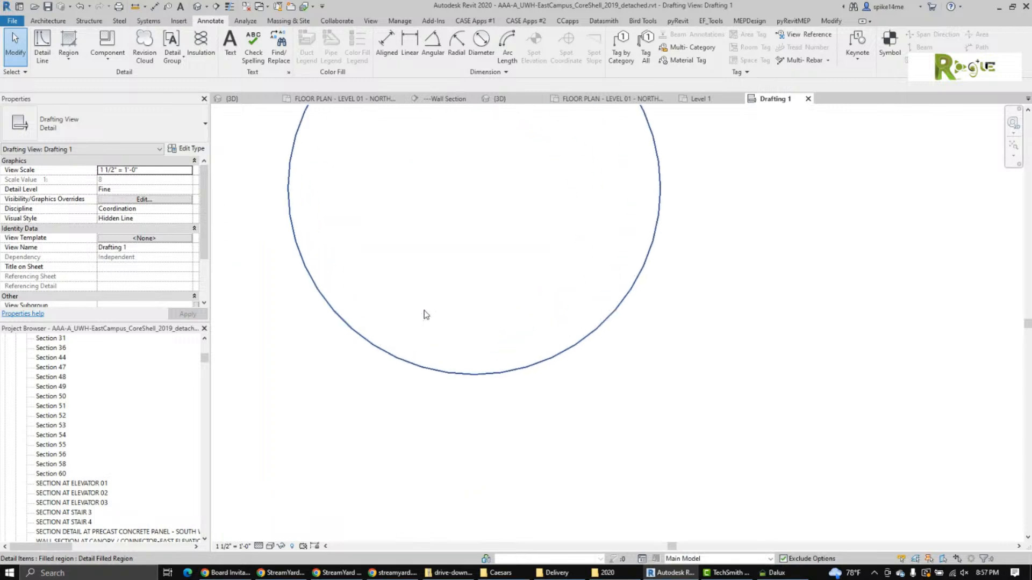
left_click(410, 355)
left_click(69, 128)
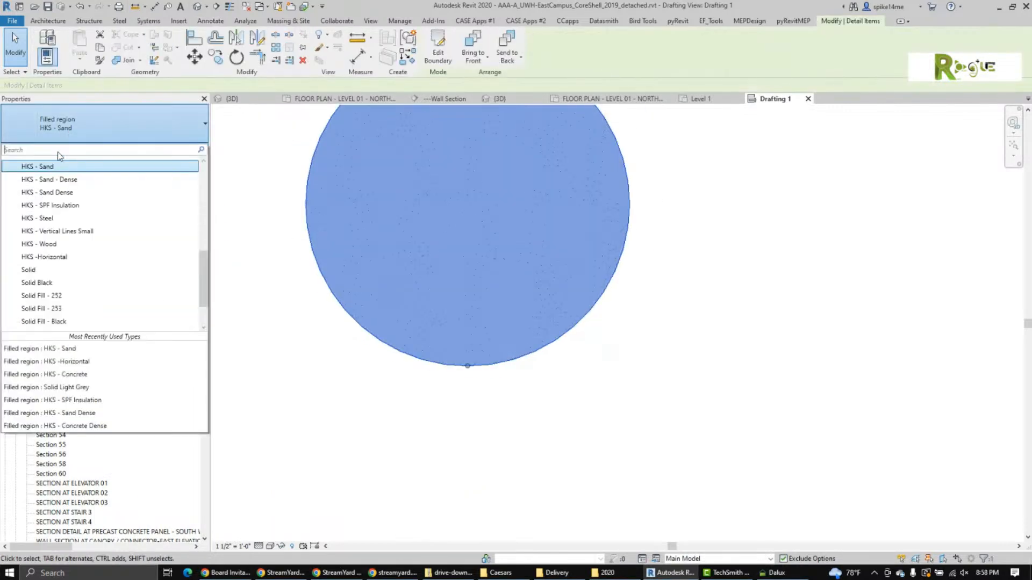
left_click(64, 194)
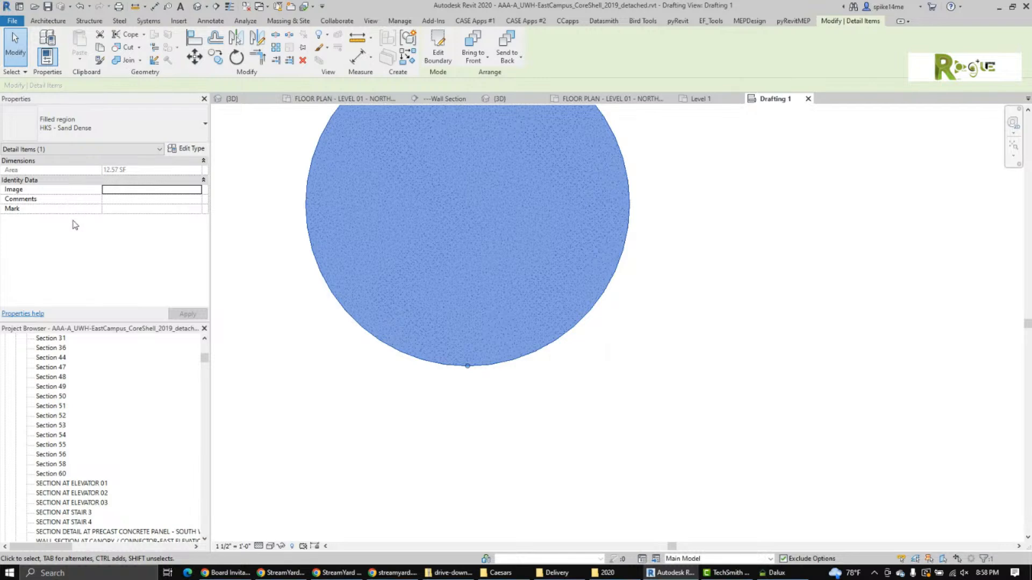
left_click(544, 422)
Change the circular filled region to a type with a diagonal line hatch and inspect the pattern.
left_click(454, 365)
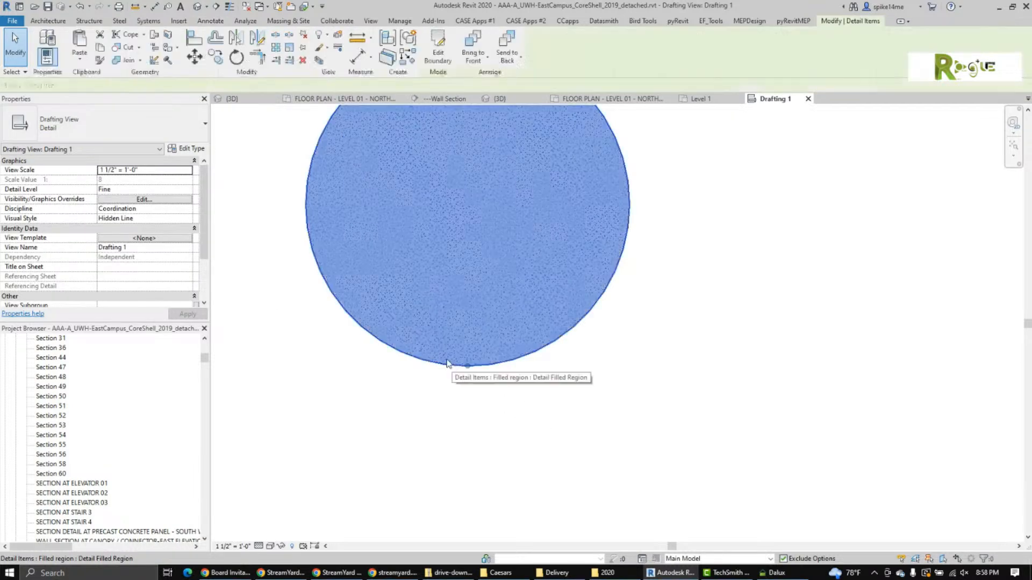
left_click(99, 127)
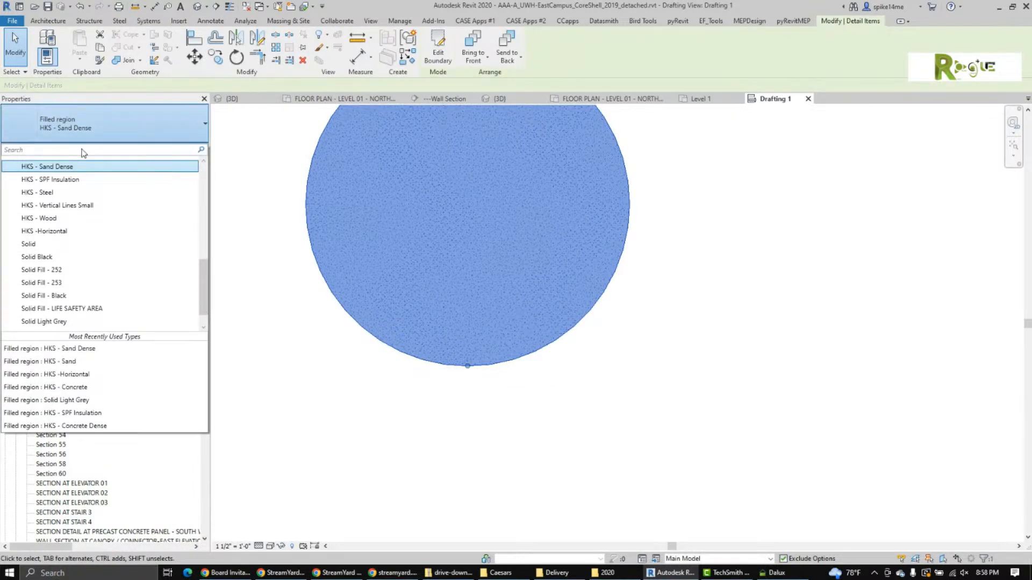
left_click(530, 396)
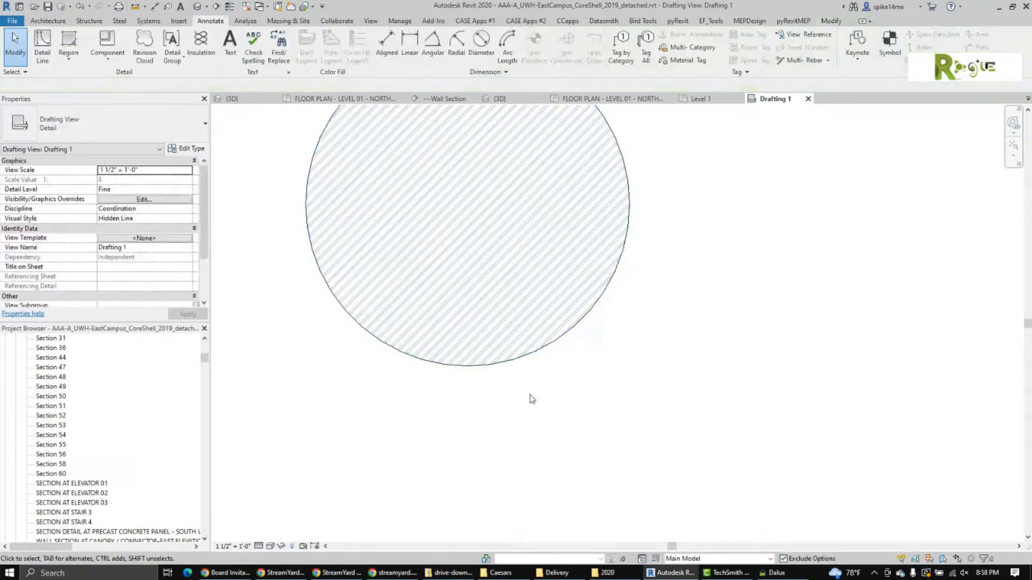
scroll(530, 396, "up", 5)
scroll(615, 417, "down", 6)
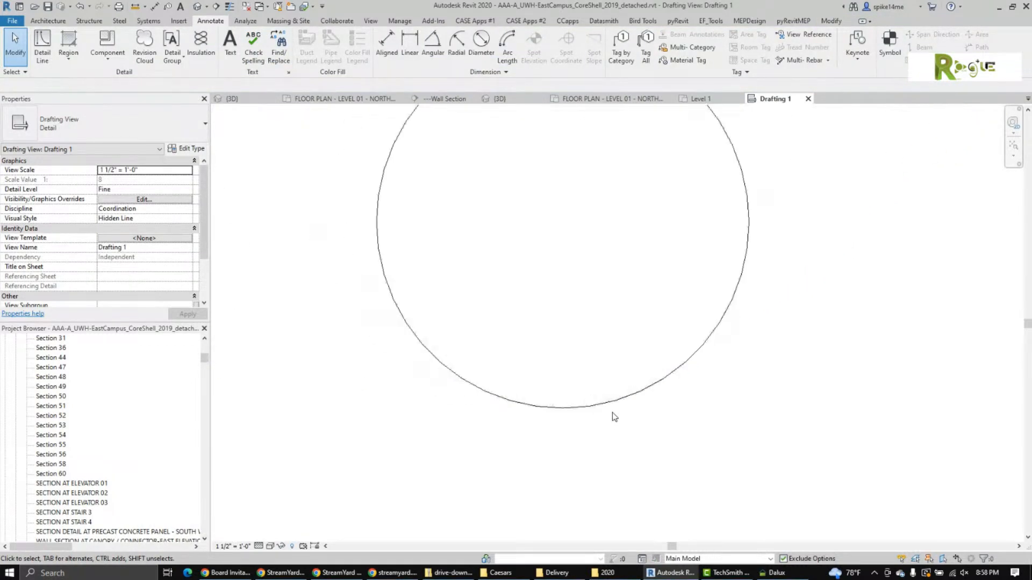
mouse_move(618, 421)
middle_mouse_down()
mouse_move(543, 285)
mouse_move(502, 333)
middle_mouse_up()
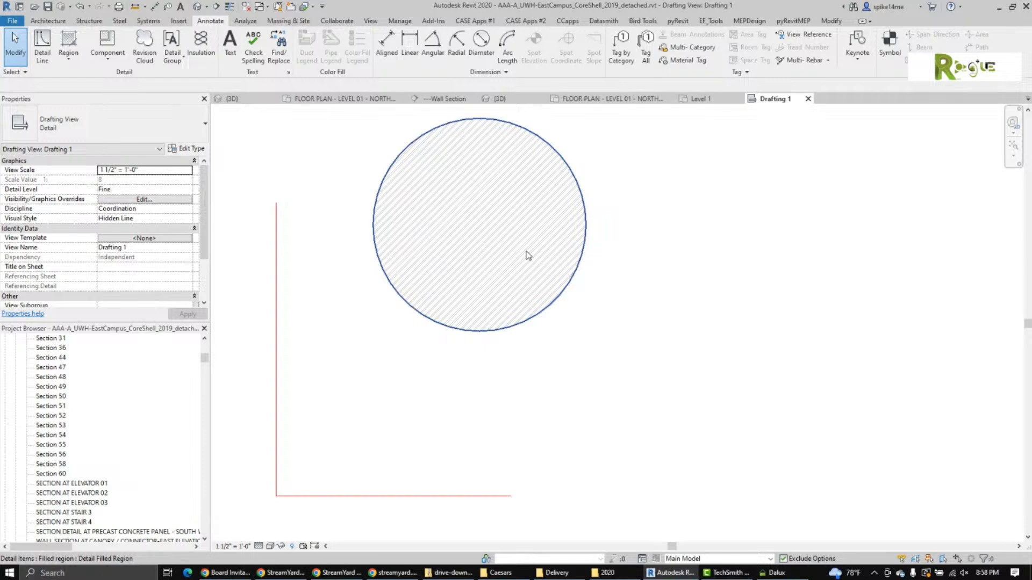
middle_click_drag(532, 277, 512, 289)
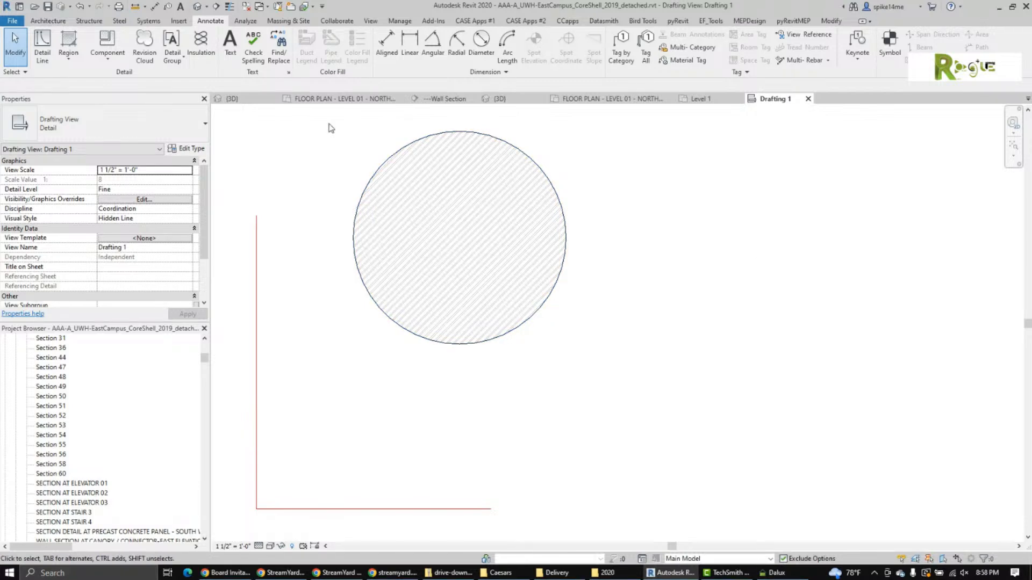
Duplicate the Drafting 1 view with detailing so its red lines and filled region are copied.
left_click(371, 22)
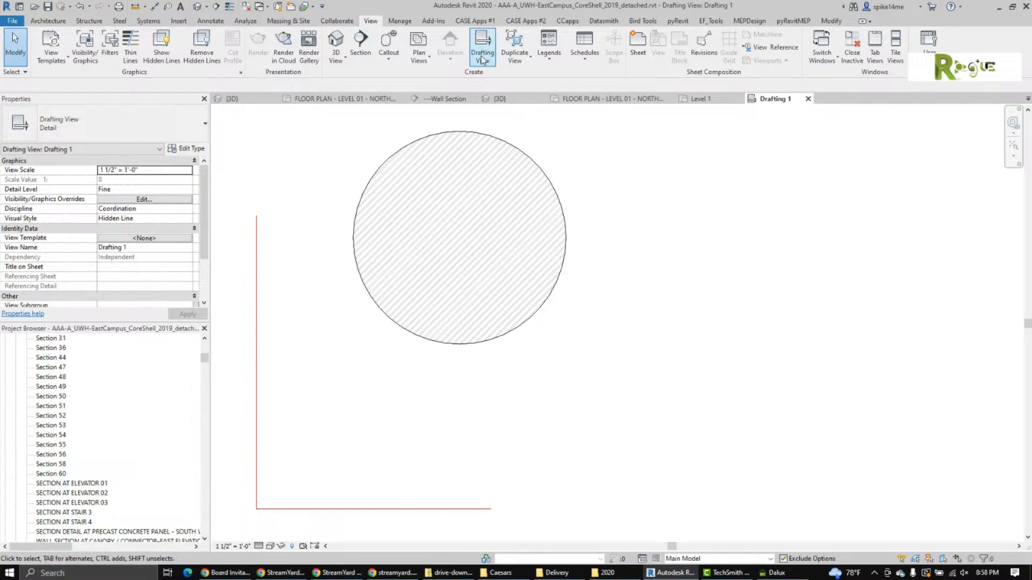
left_click(521, 67)
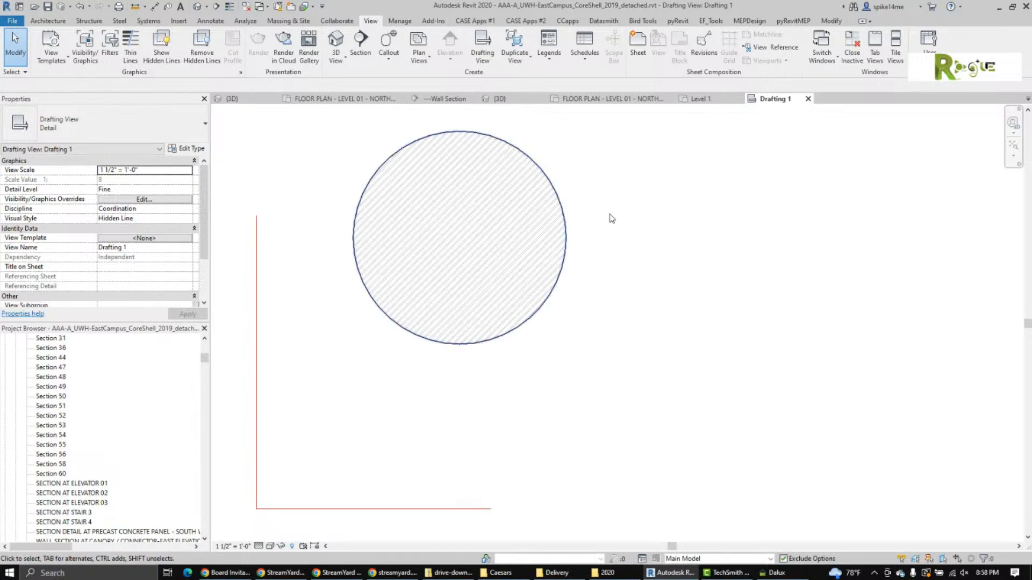
mouse_move(204, 360)
left_mouse_down()
mouse_move(204, 348)
mouse_move(201, 375)
left_mouse_up()
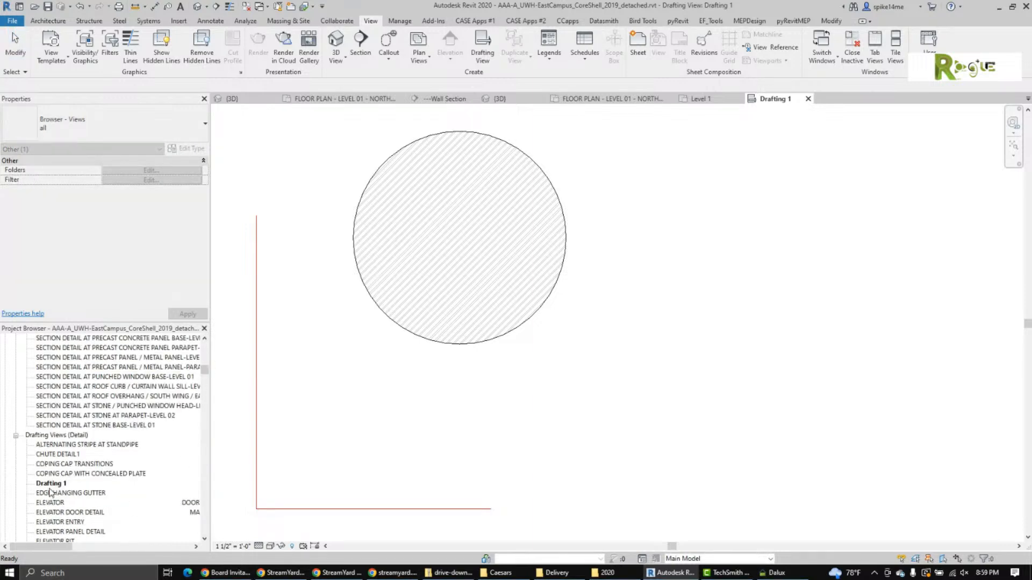
right_click(51, 484)
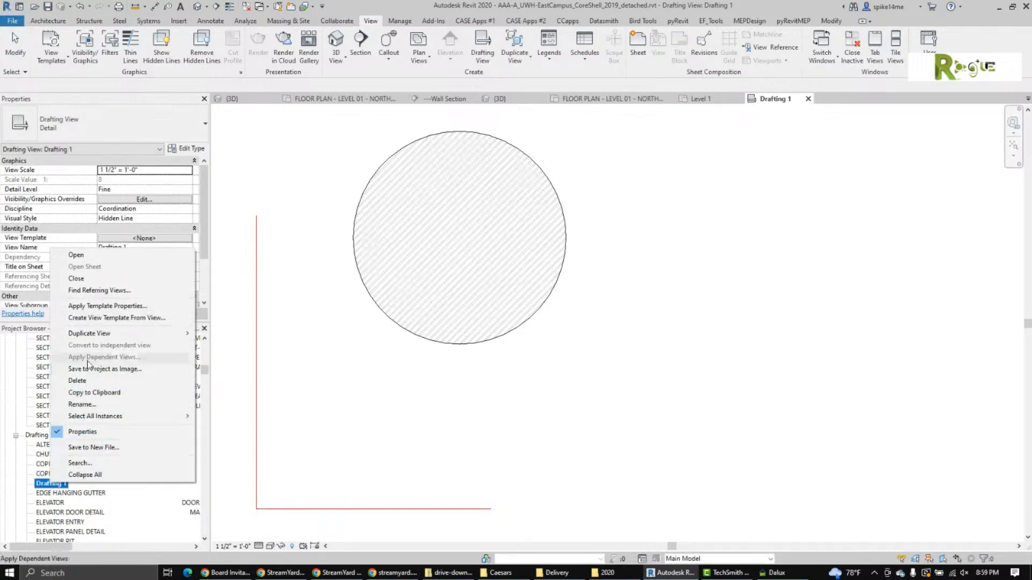
mouse_move(116, 333)
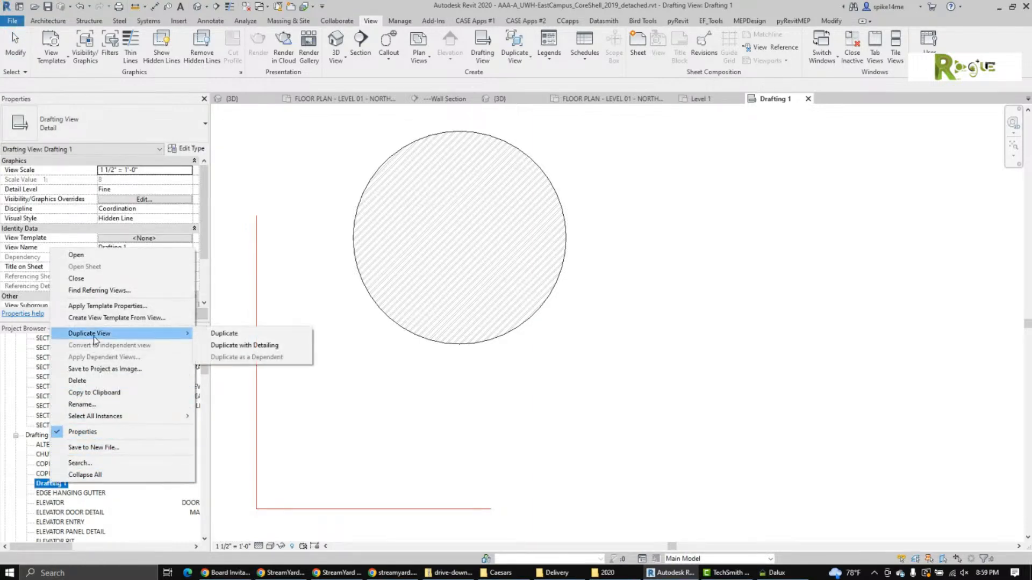
left_click(231, 345)
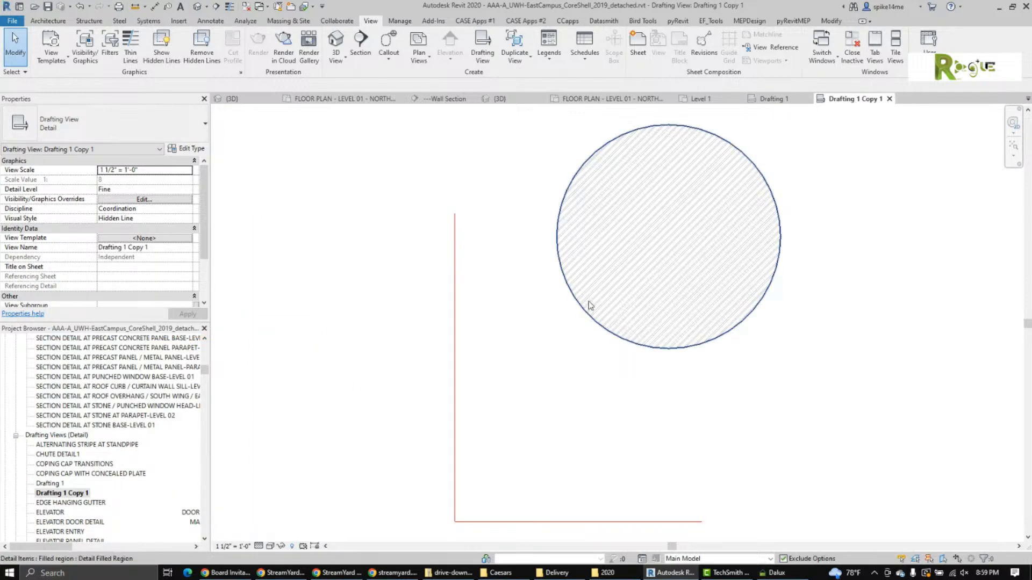
Duplicate the copied drafting view, Drafting 1 Copy 1, with detailing.
scroll(538, 309, "down", 1)
middle_click_drag(538, 309, 399, 342)
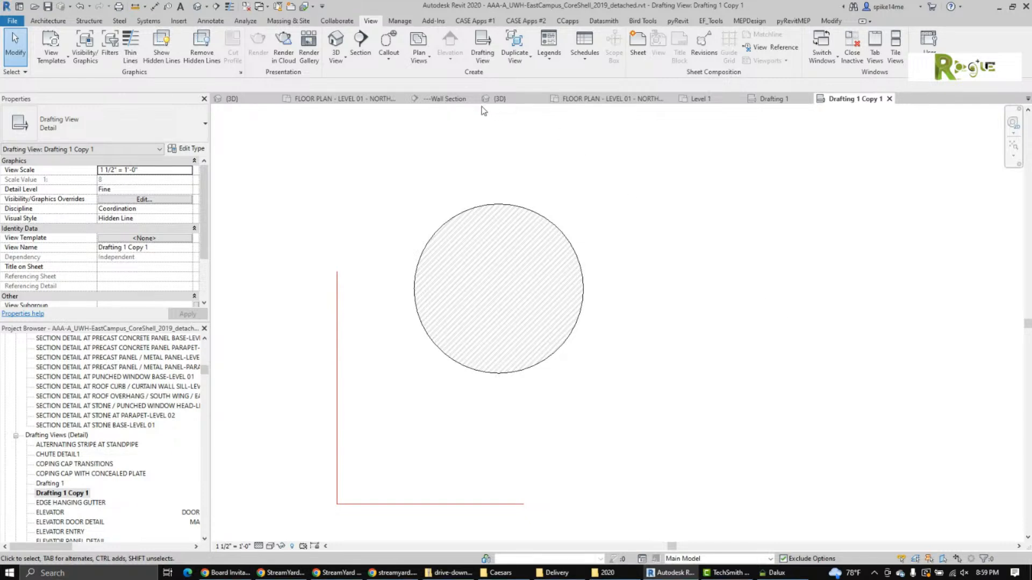
left_click(516, 48)
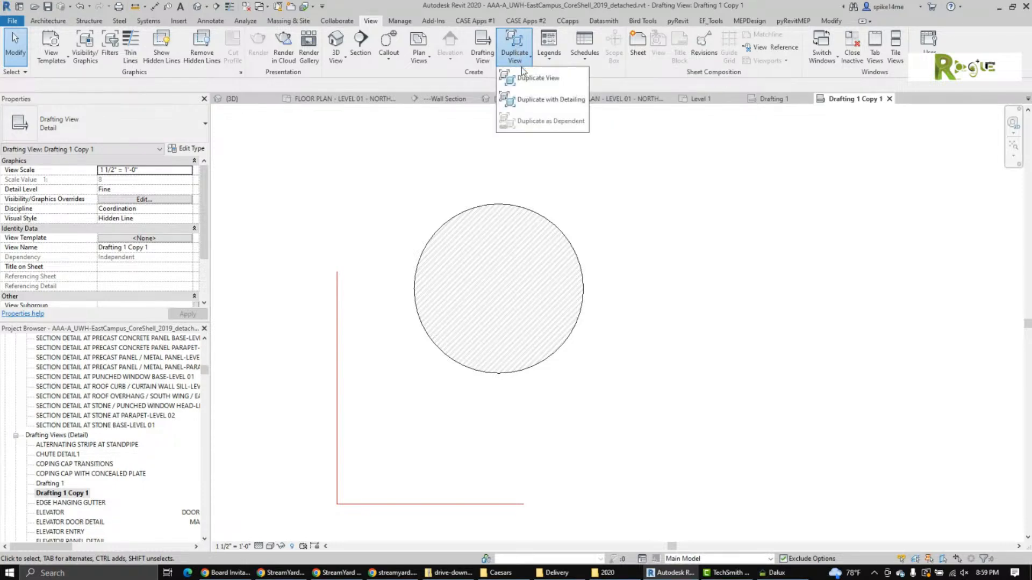
left_click(520, 101)
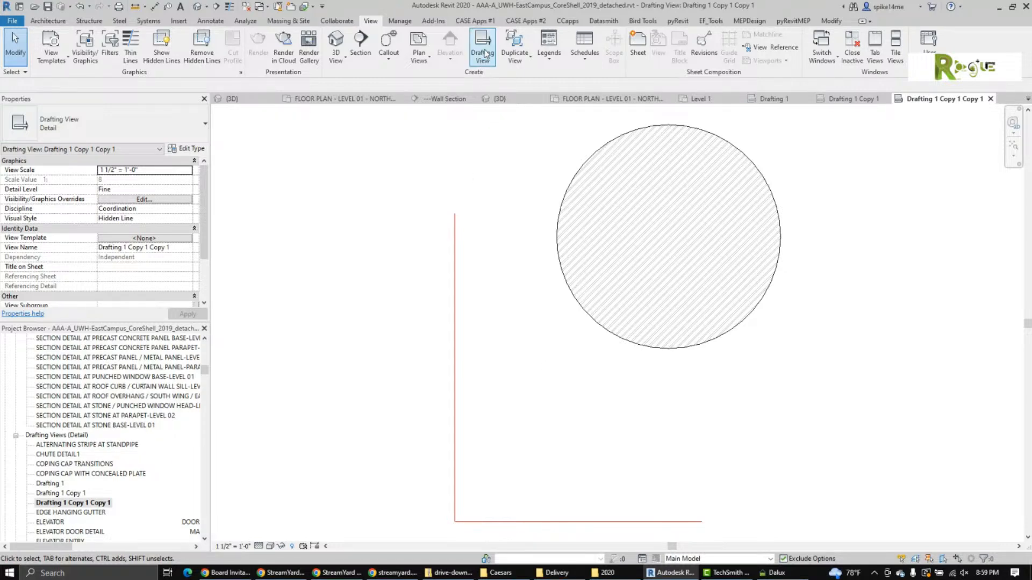
Create a new legend view with the default name Legend 1 at 1/4" = 1'-0" scale.
left_click(548, 64)
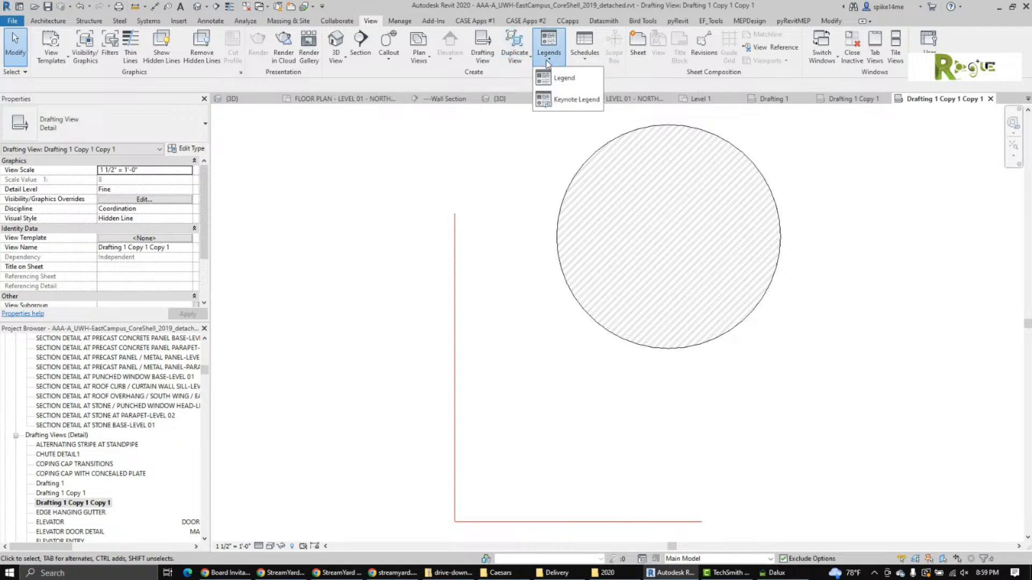
left_click(565, 86)
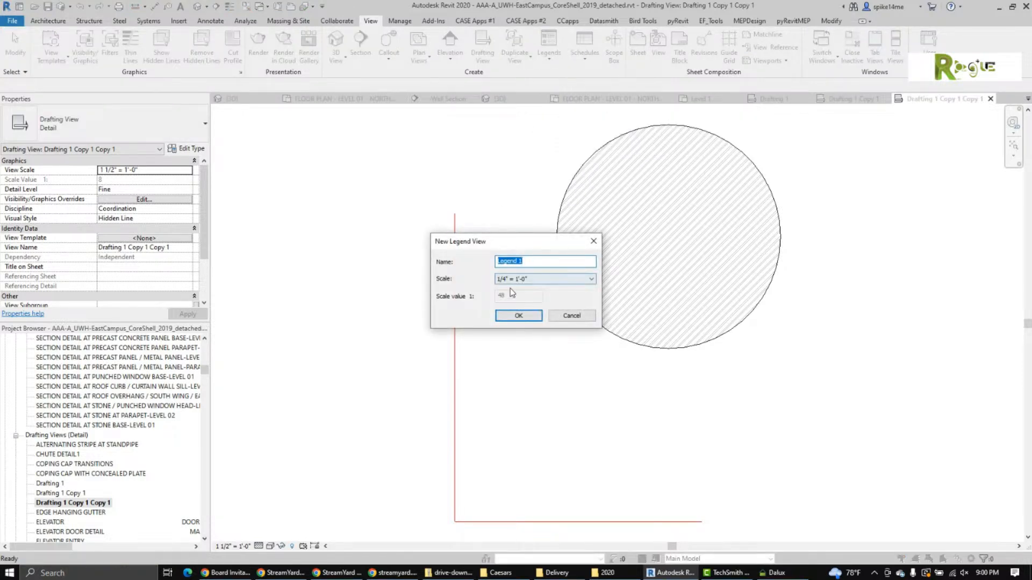
left_click(513, 316)
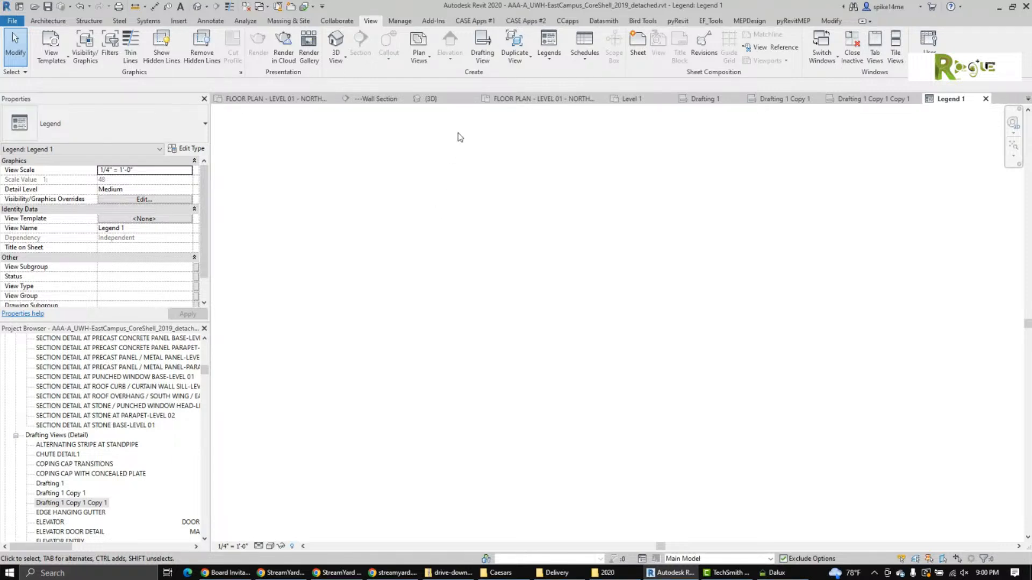
left_click(556, 64)
left_click(557, 67)
Start a legend component and preview the AMPWP03_L curtain panel in floor plan view.
left_click(209, 21)
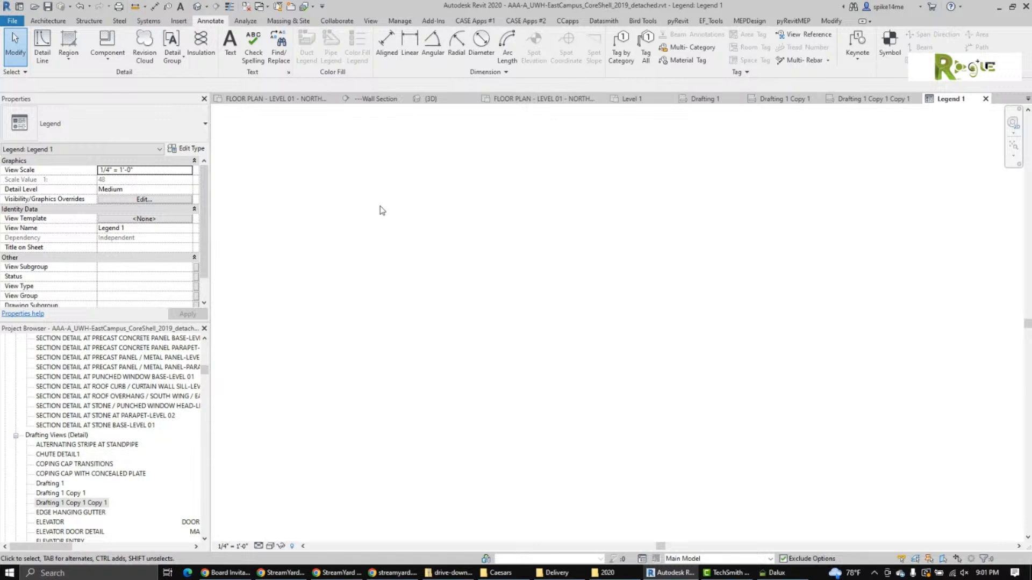
left_click(112, 62)
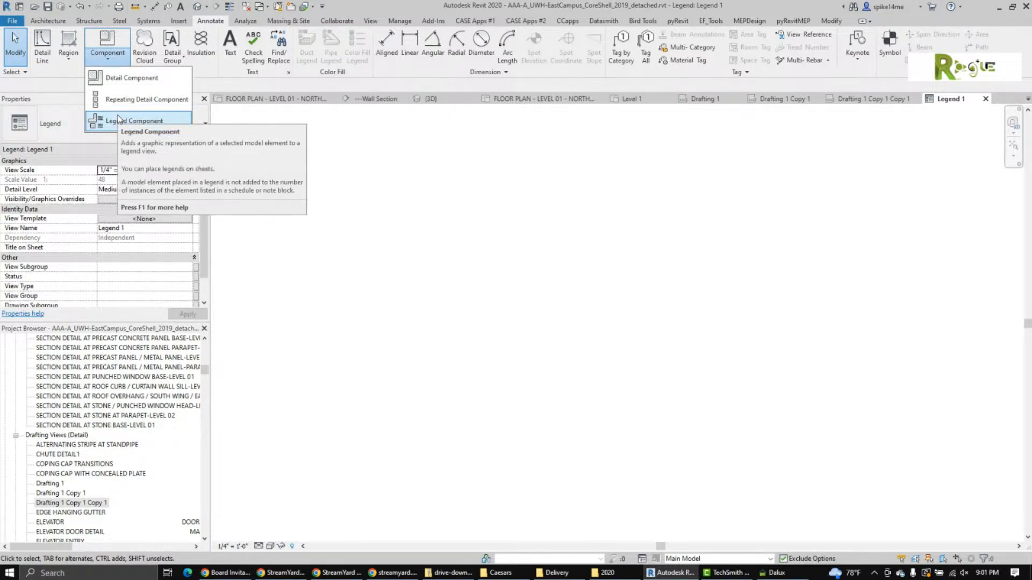
left_click(120, 119)
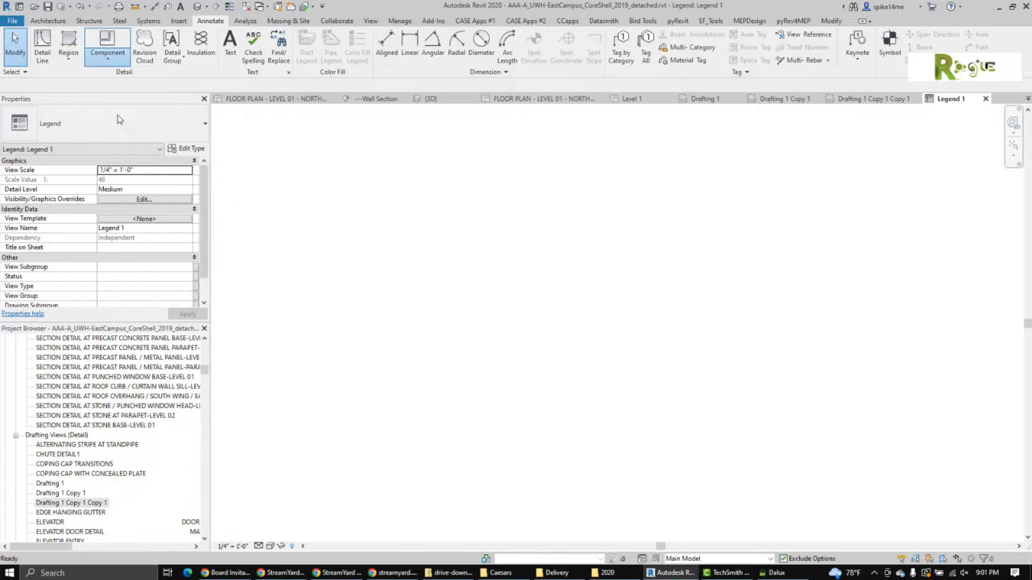
scroll(296, 158, "up", 3)
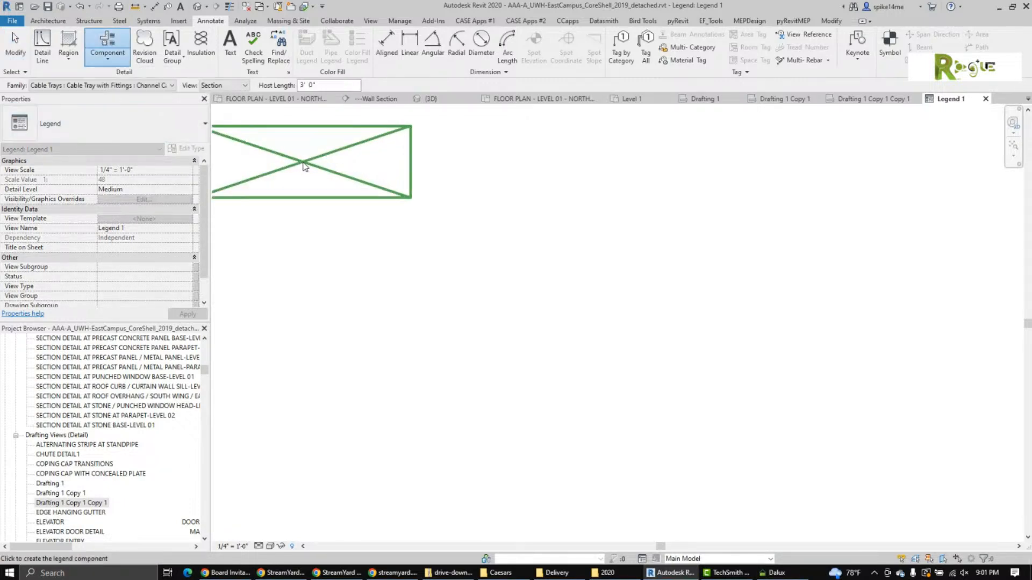
left_click(155, 85)
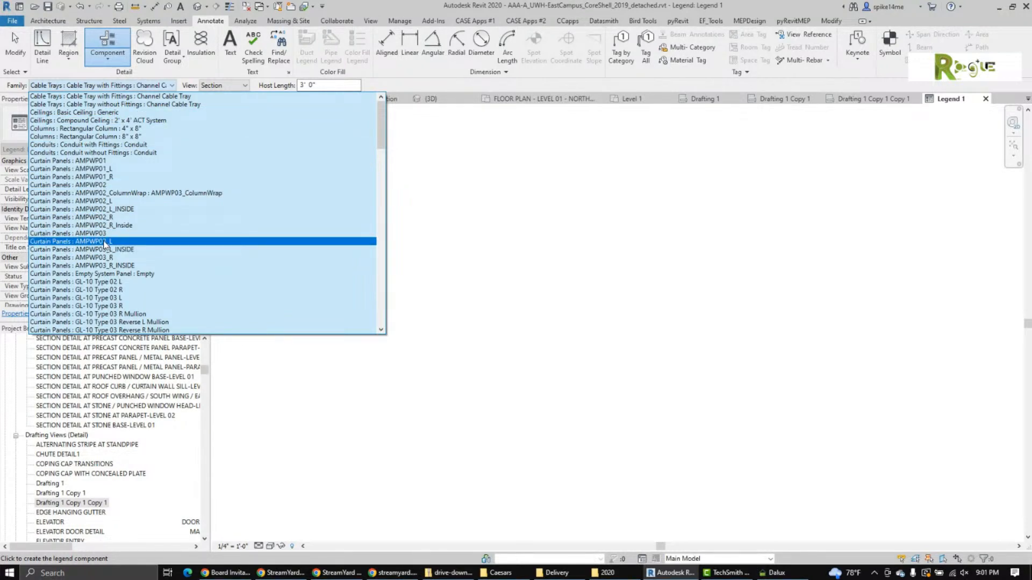
left_click(105, 242)
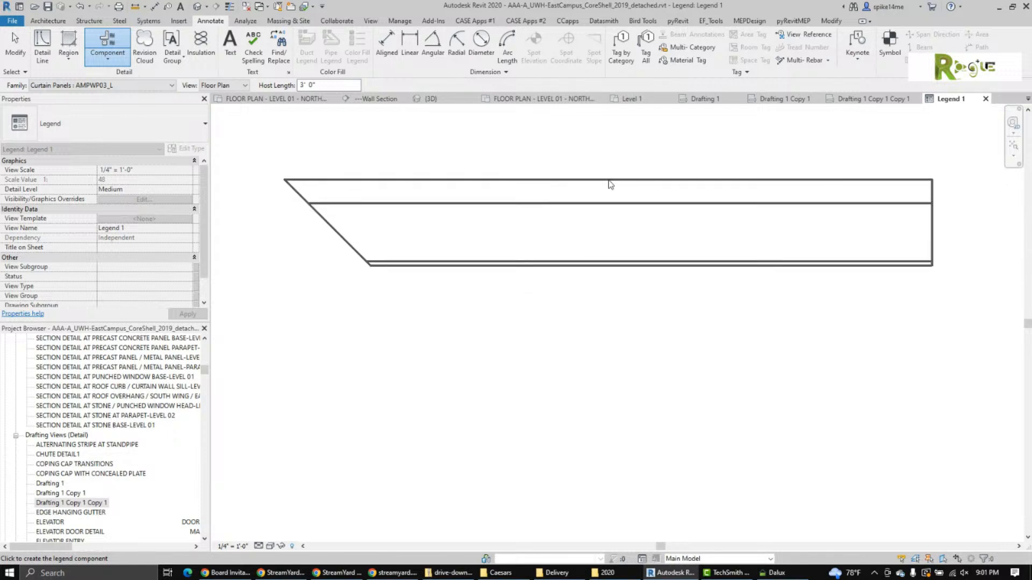
Place a floor plan legend component of the basic wall Exterior - STONE on Mtl. Stud with a 3' 0" host length.
left_click(119, 86)
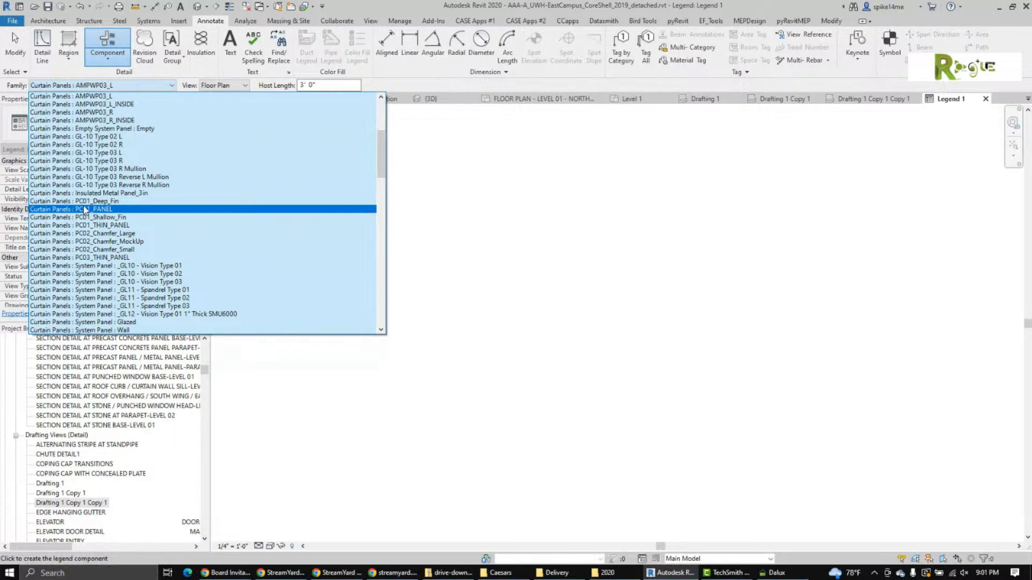
scroll(122, 148, "down", 4)
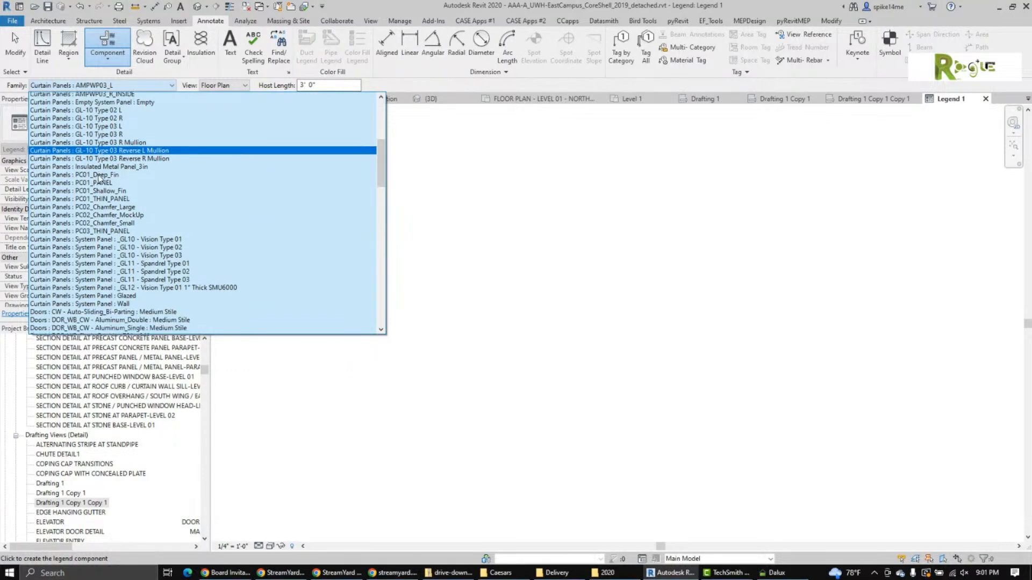
scroll(98, 176, "down", 15)
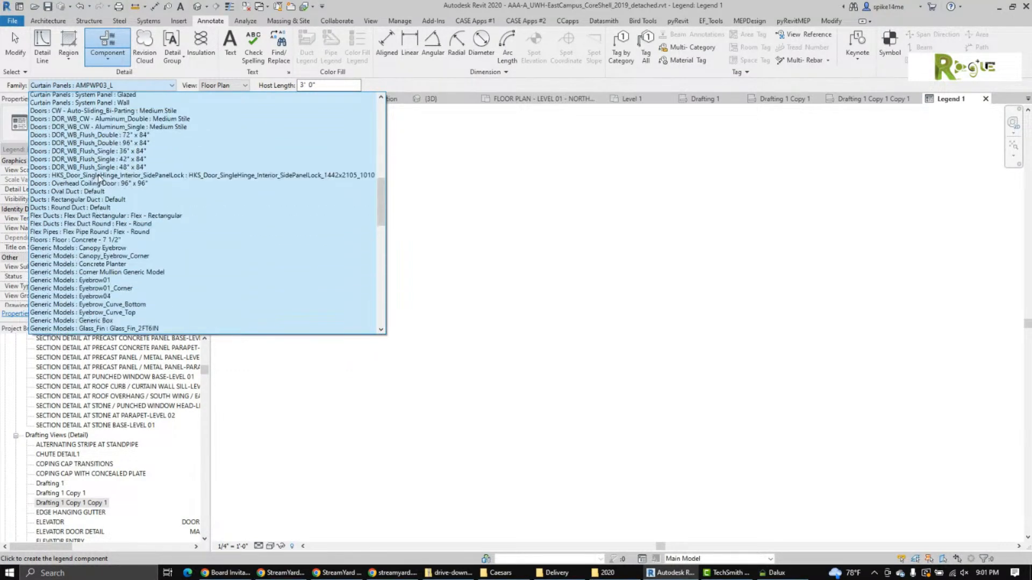
scroll(98, 177, "down", 12)
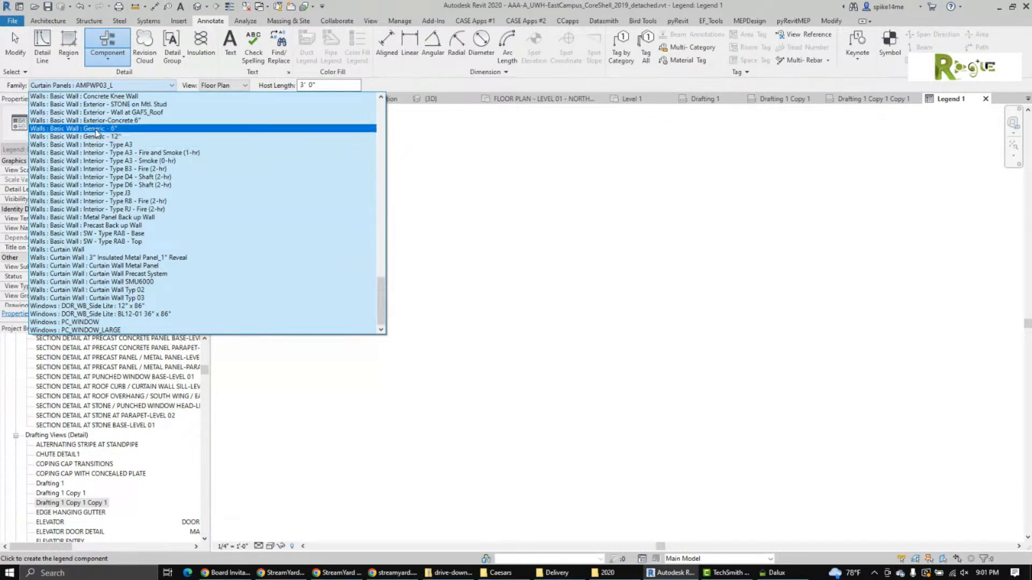
left_click(102, 104)
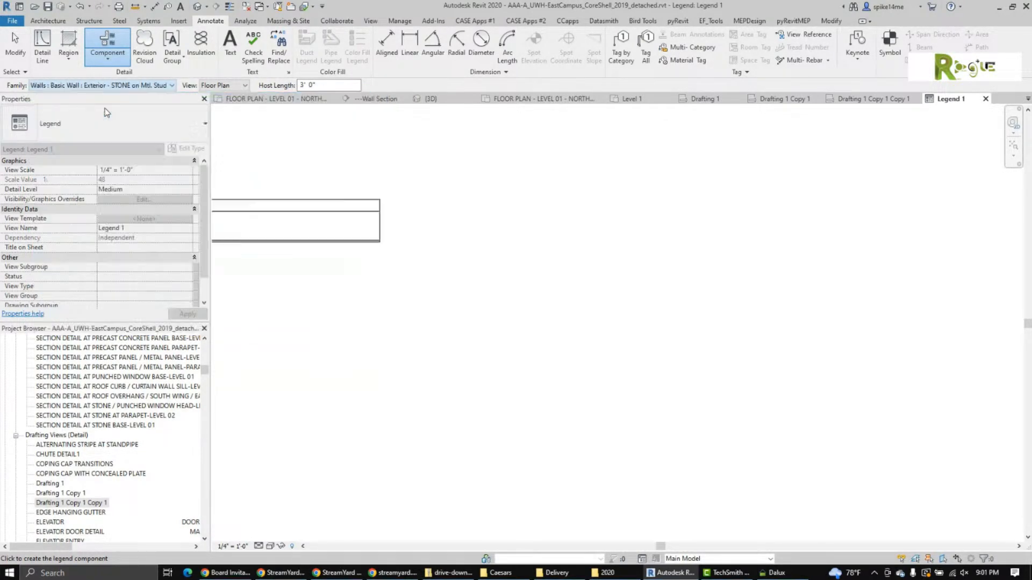
left_click(426, 250)
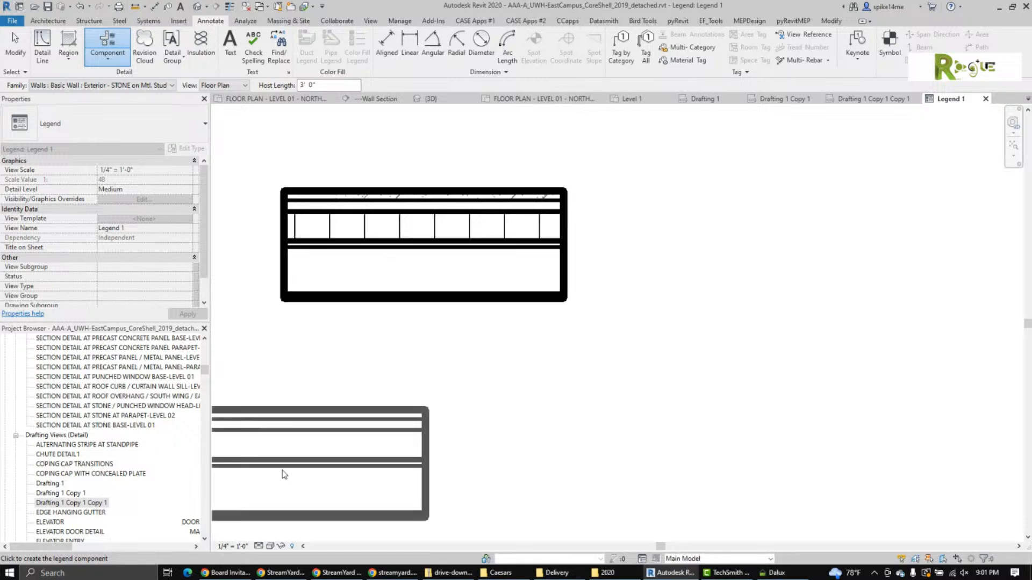
key("Escape")
key("Escape")
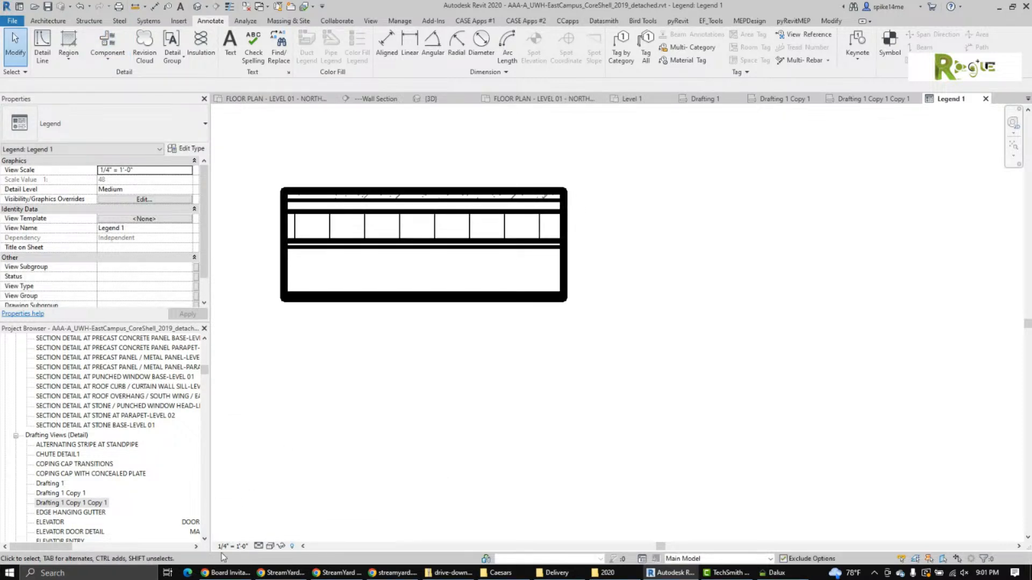
Open the scale choices for the legend view.
left_click(225, 547)
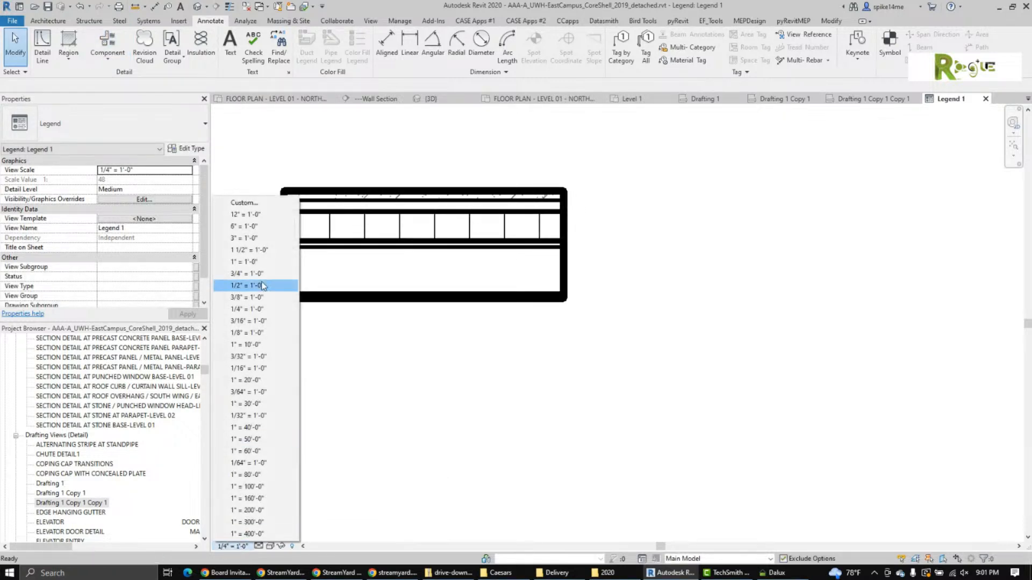
Set the legend's view scale to 1 1/2" = 1'-0" and switch the stone wall component's view direction to Section.
left_click(252, 251)
scroll(357, 317, "up", 3)
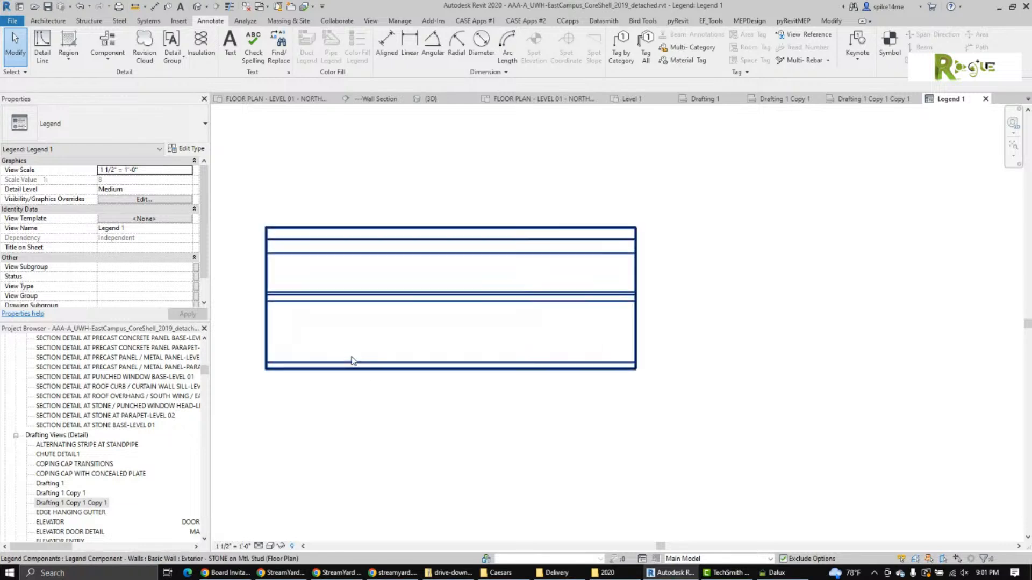
left_click(400, 280)
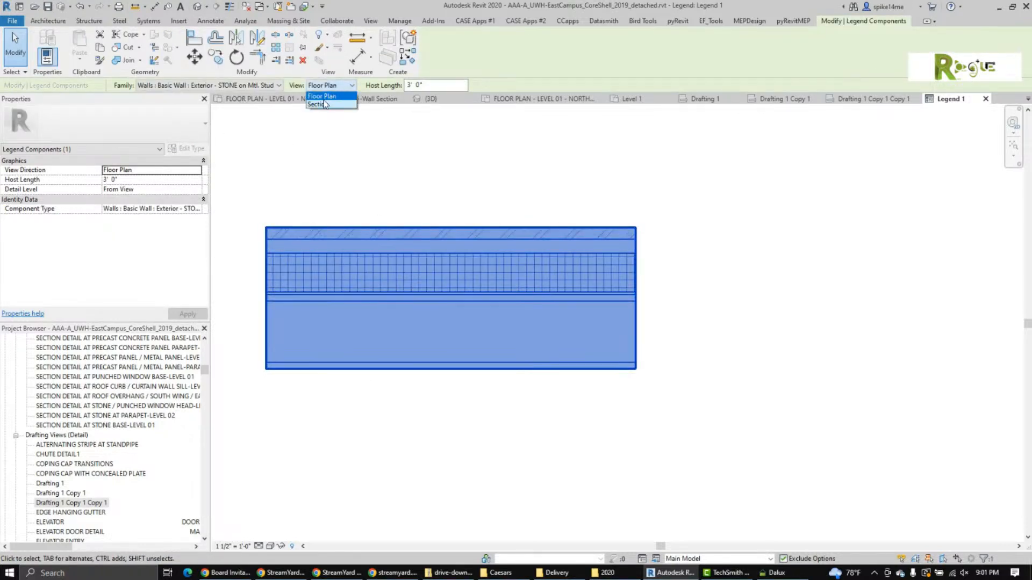
left_click(323, 104)
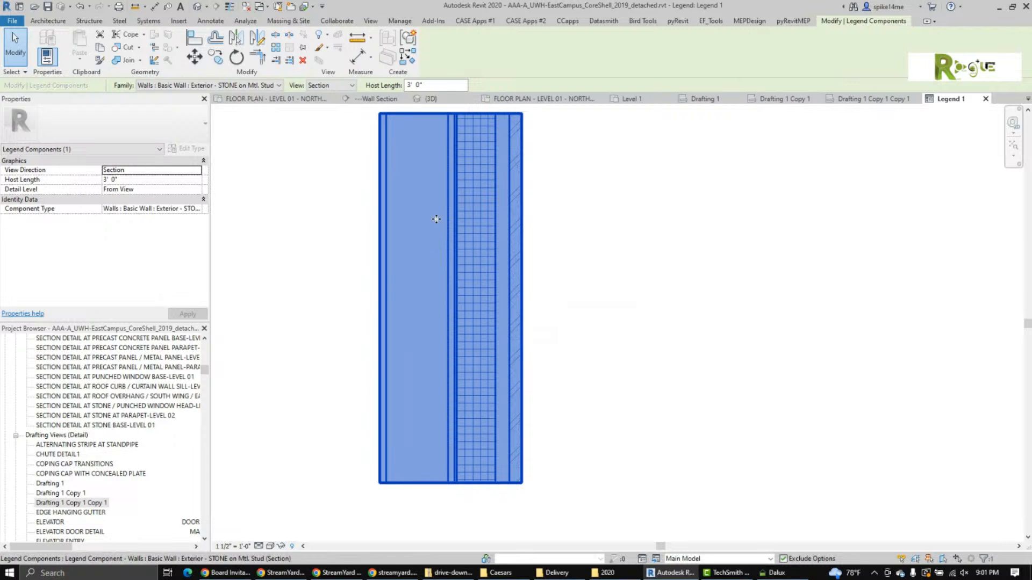
Set the host length of the stone wall legend component to 6' 0".
left_click(431, 86)
left_click_drag(430, 86, 405, 86)
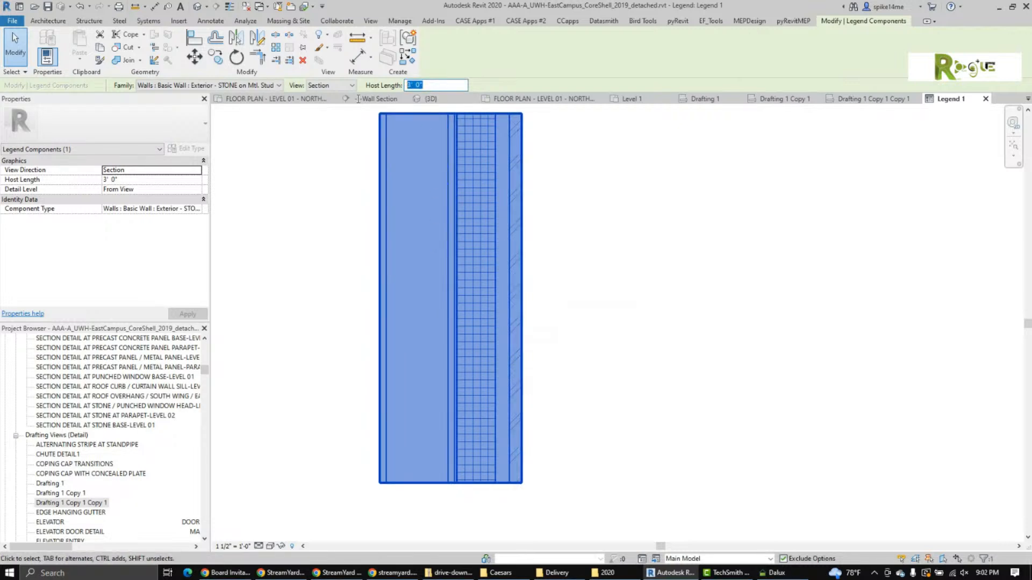
type("6")
key("Return")
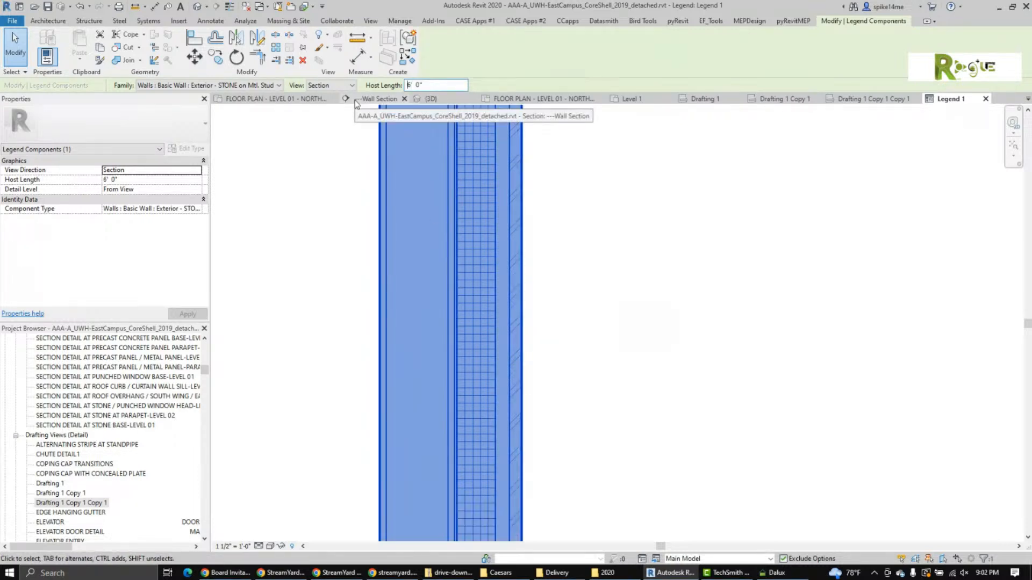
left_click(573, 259)
scroll(573, 259, "down", 4)
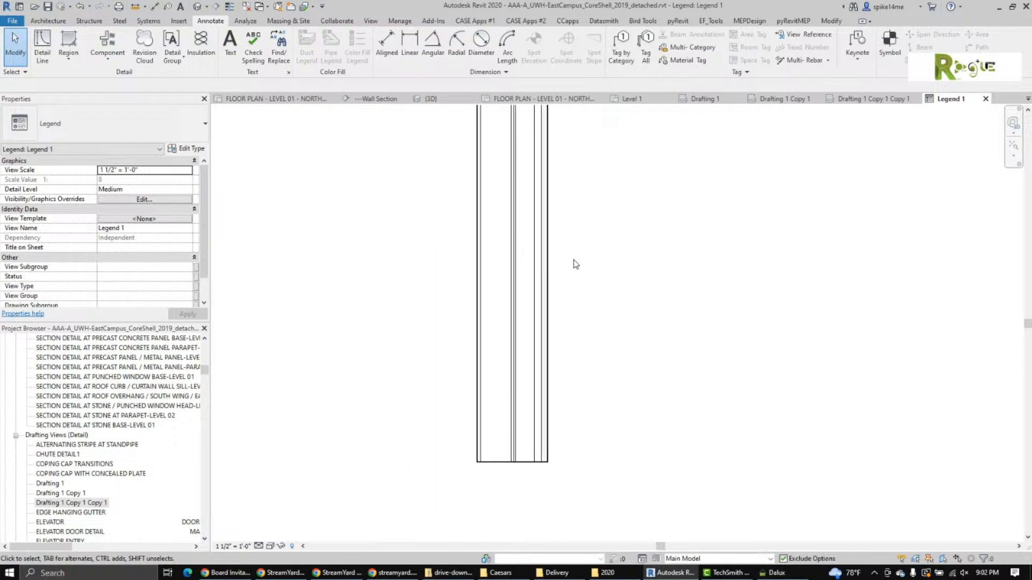
middle_click_drag(574, 261, 532, 320)
middle_click_drag(448, 307, 362, 311)
scroll(355, 305, "up", 1)
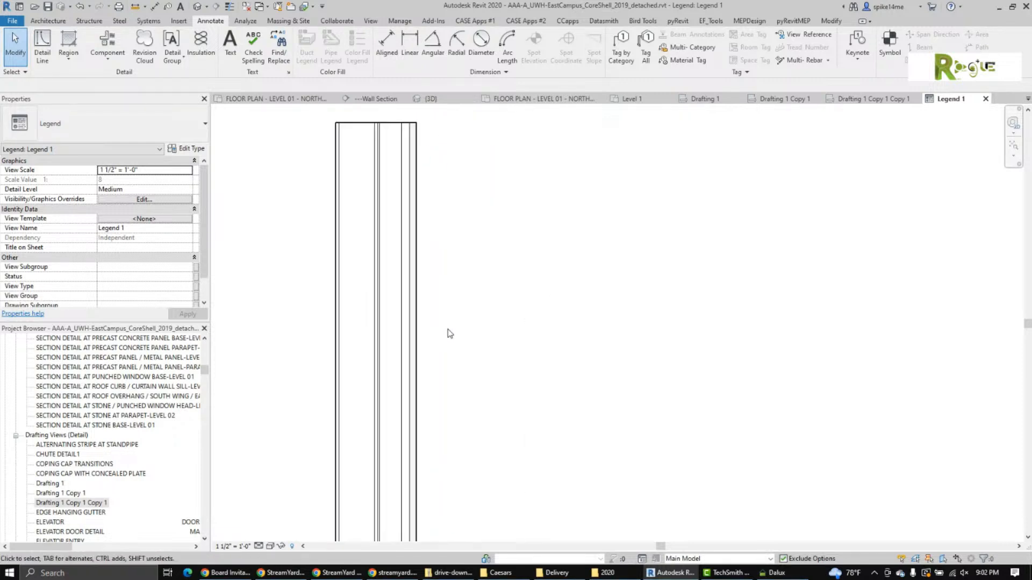
mouse_move(456, 321)
middle_mouse_down()
mouse_move(451, 302)
mouse_move(428, 307)
middle_mouse_up()
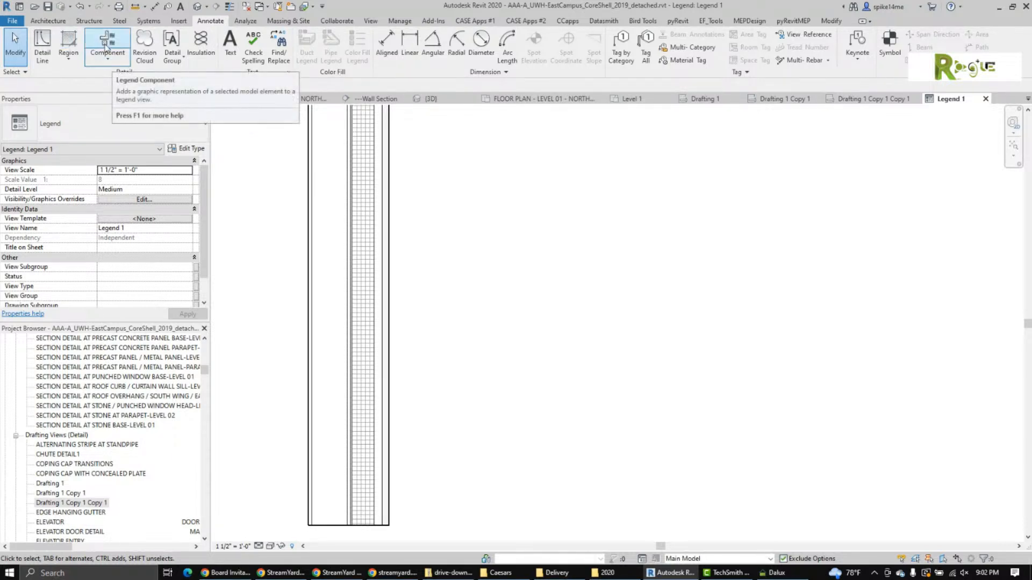
Place a Windows : PC_WINDOW_LARGE legend component in Elevation : Back view beside the stone wall section.
left_click(107, 51)
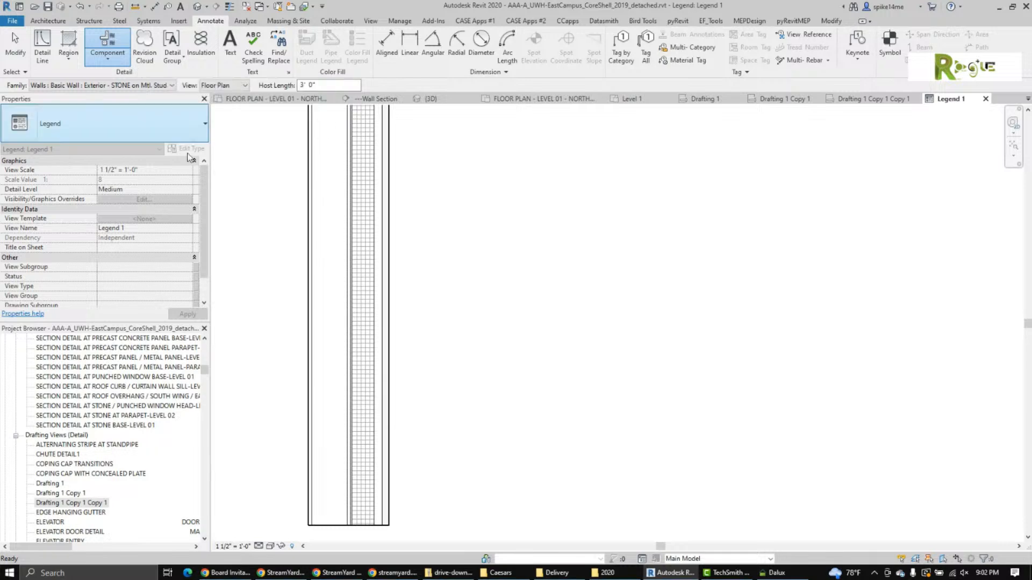
left_click(86, 89)
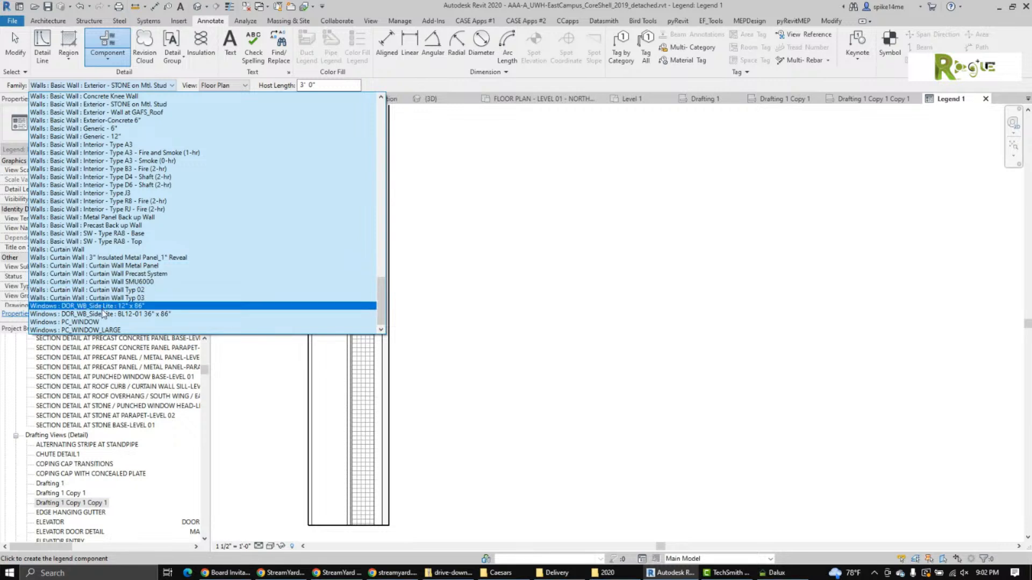
left_click(100, 332)
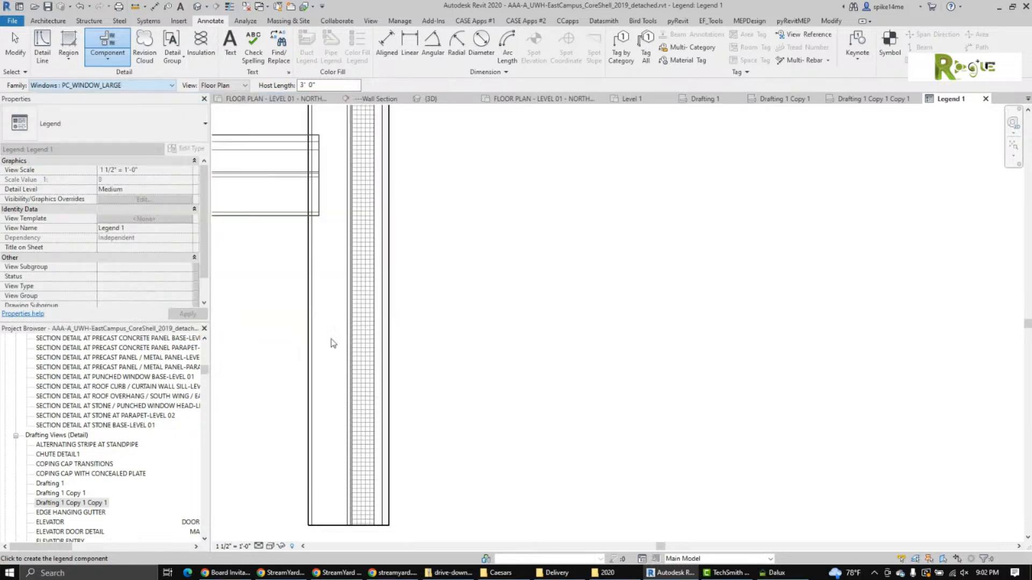
scroll(636, 288, "down", 1)
middle_click_drag(640, 281, 437, 269)
scroll(436, 270, "up", 1)
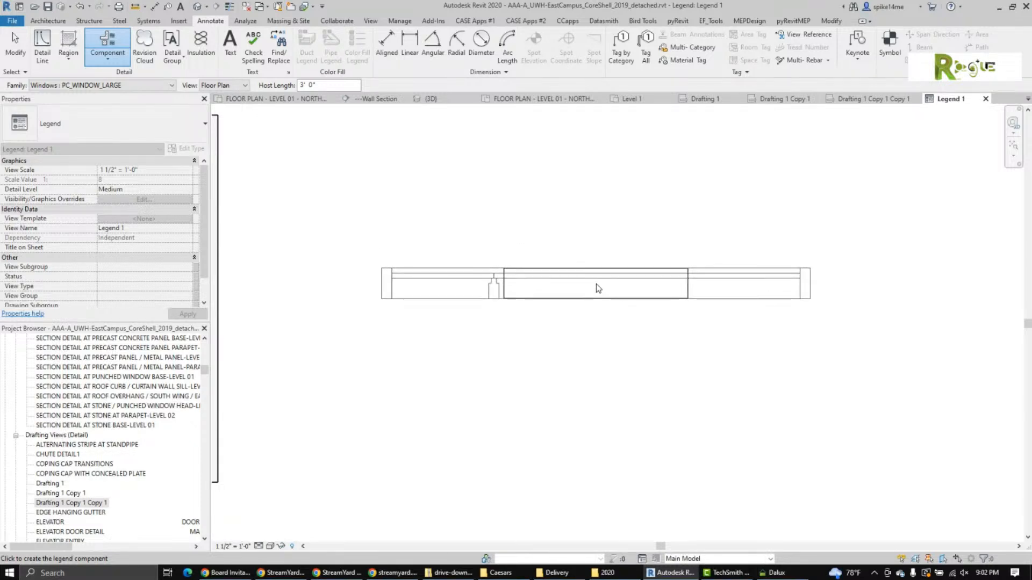
left_click(222, 85)
left_click(228, 113)
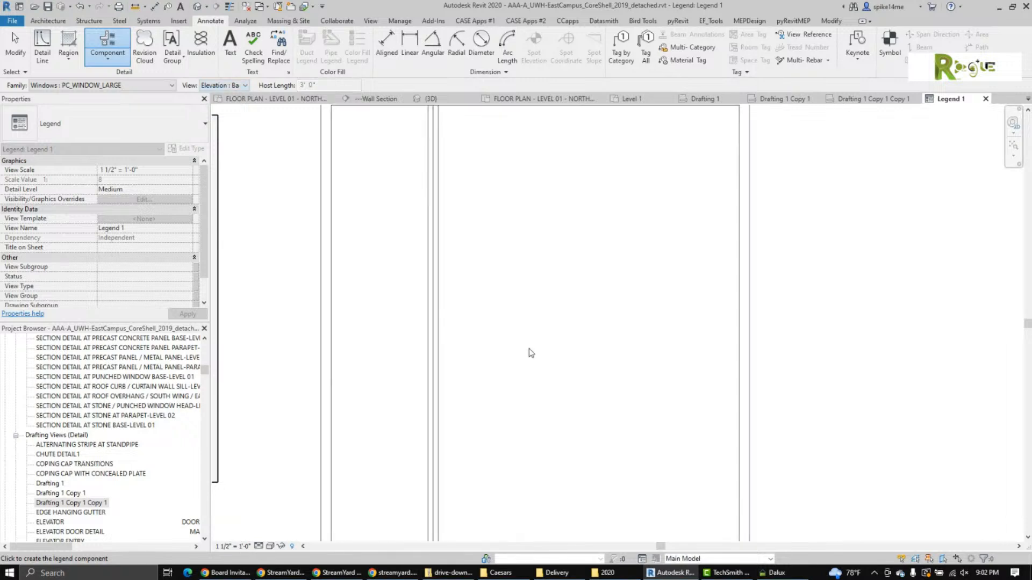
left_click(228, 85)
left_click(228, 113)
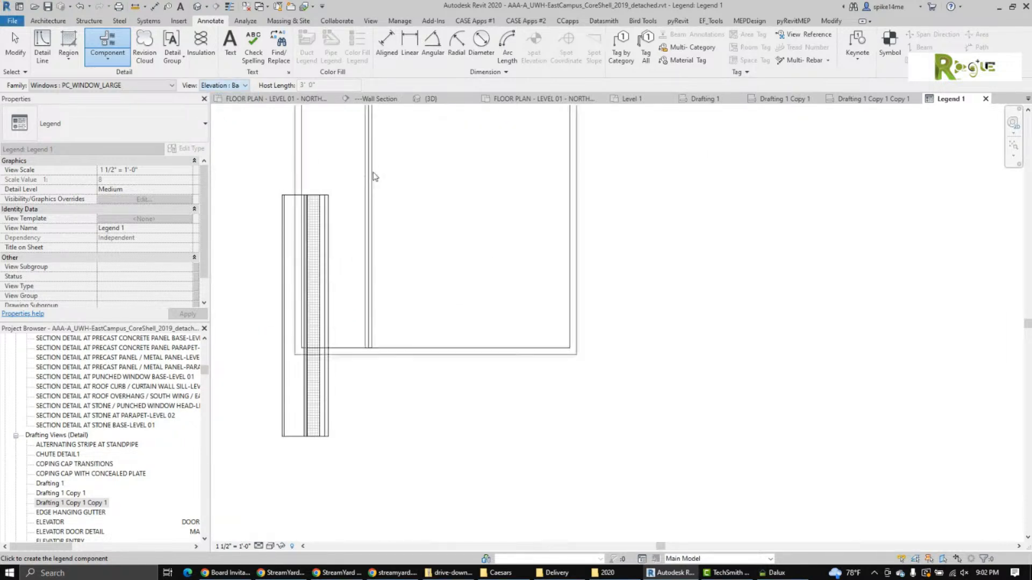
left_click(651, 272)
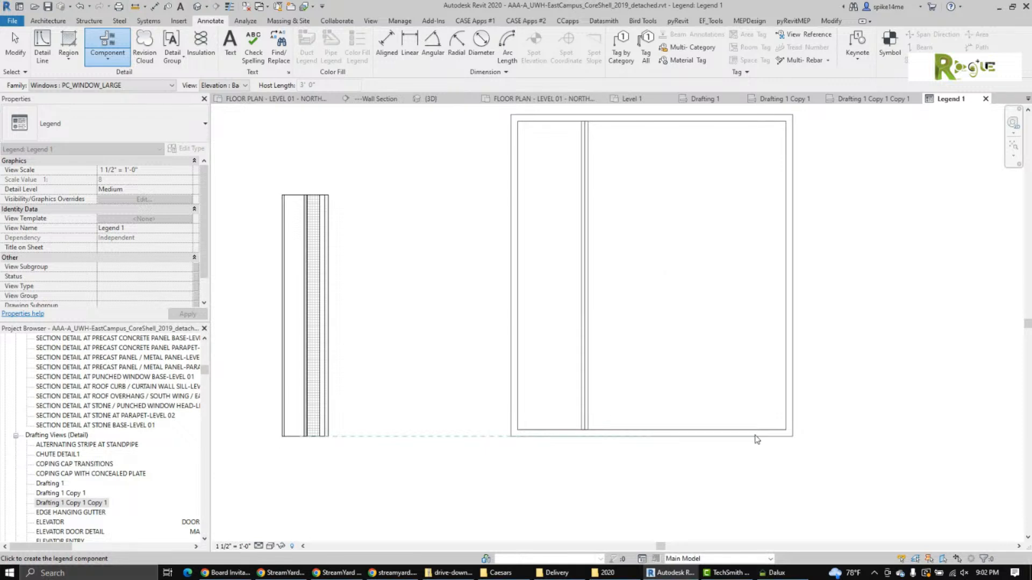
key("Escape")
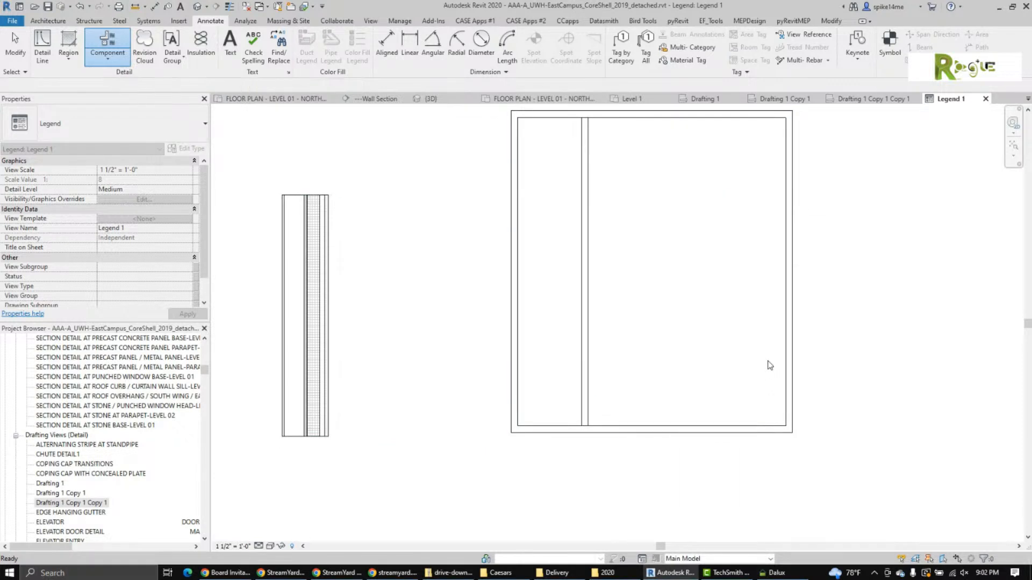
left_click(747, 424)
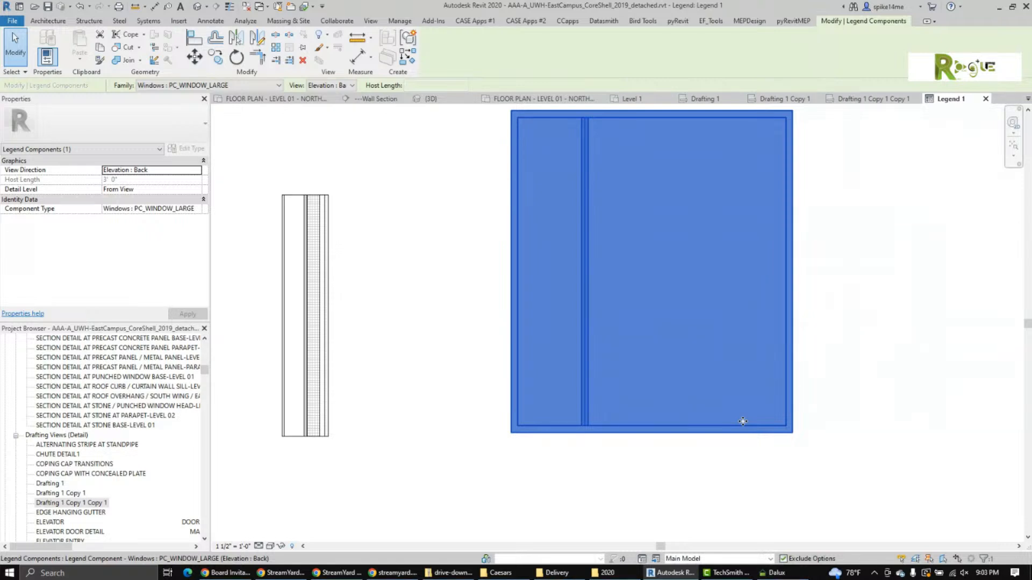
left_click(858, 413)
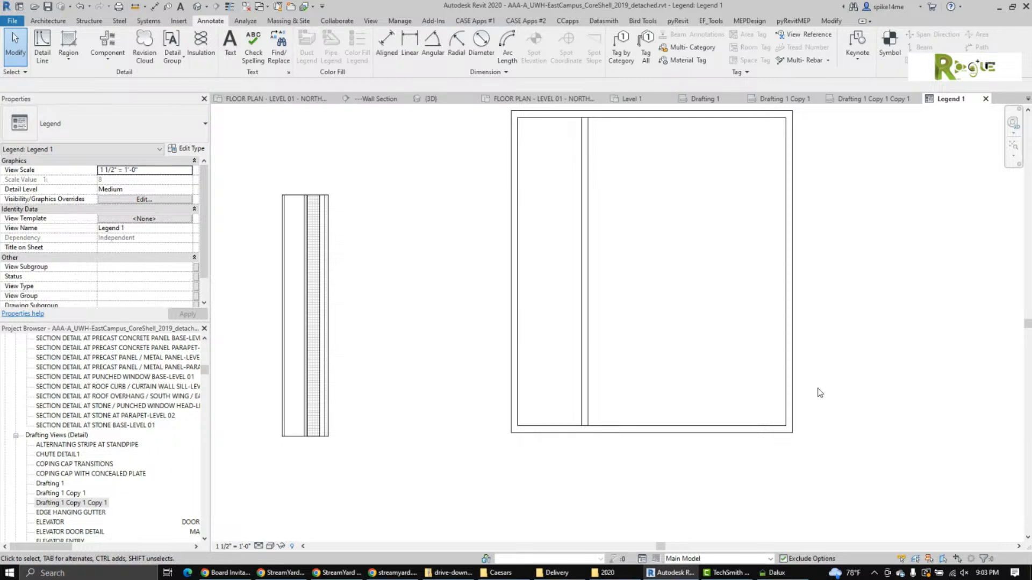
scroll(819, 393, "down", 1)
middle_click_drag(819, 393, 725, 433)
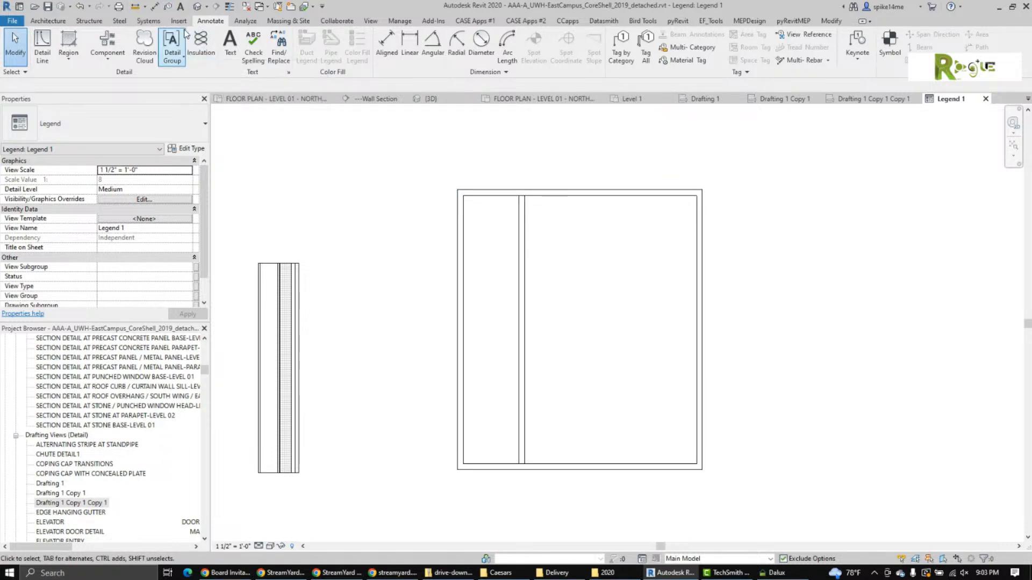
Try to tag the stone wall legend component with Tag by Category.
left_click(168, 6)
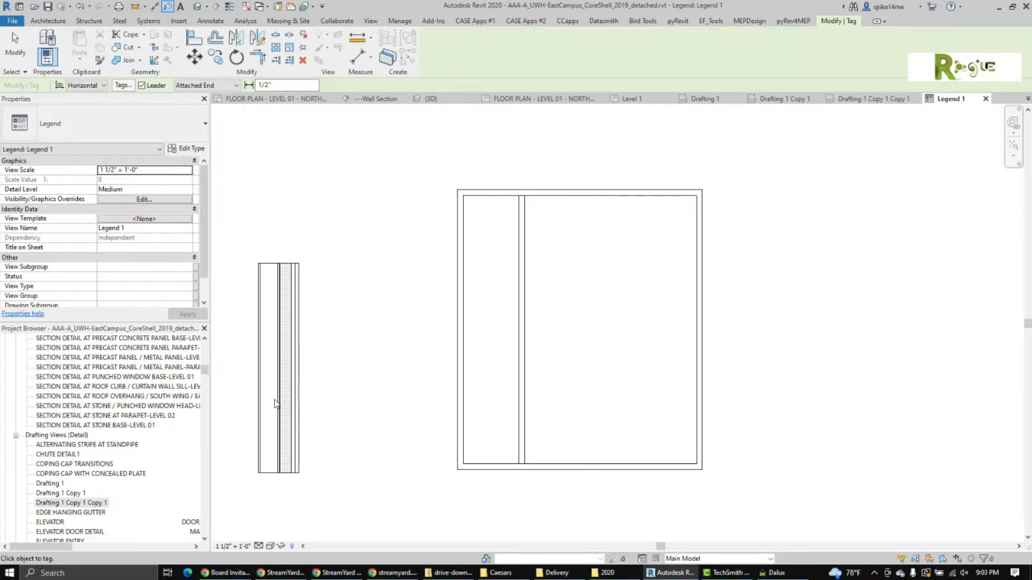
scroll(290, 344, "down", 3)
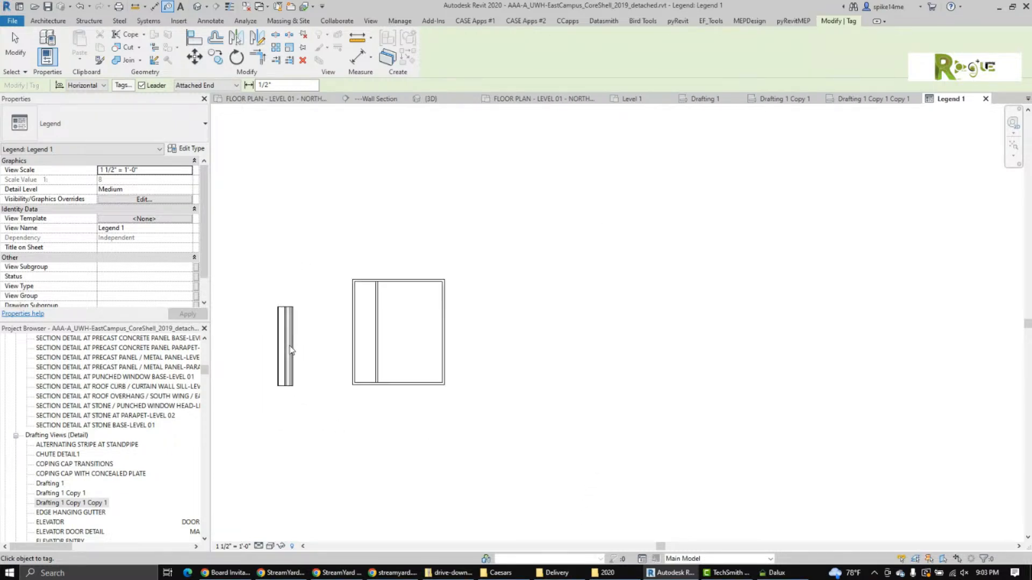
right_click(306, 280)
left_click(318, 286)
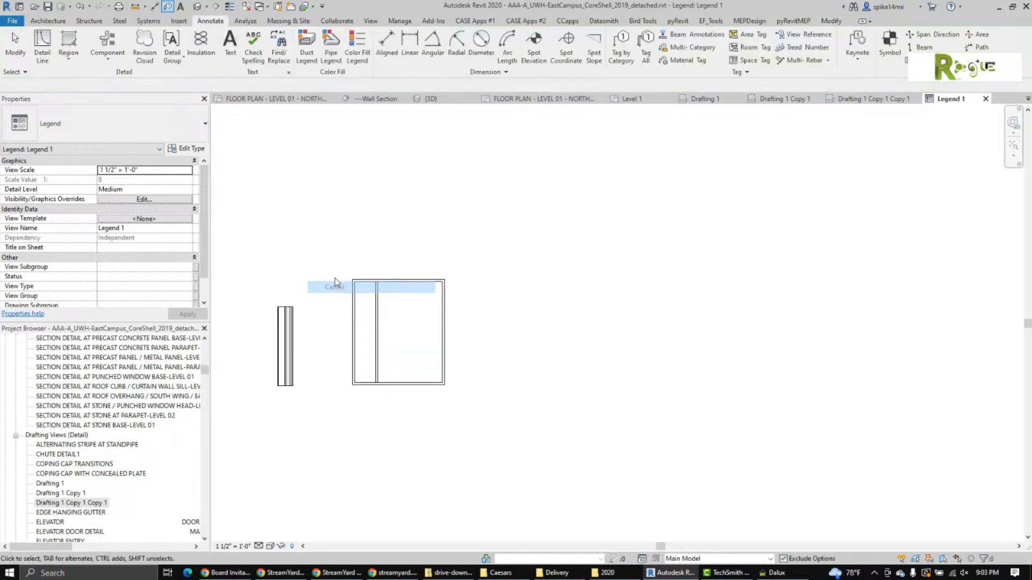
Place three 07_ Zee Clip-Section 2" detail components along the lower part of the stone wall section.
scroll(317, 306, "up", 3)
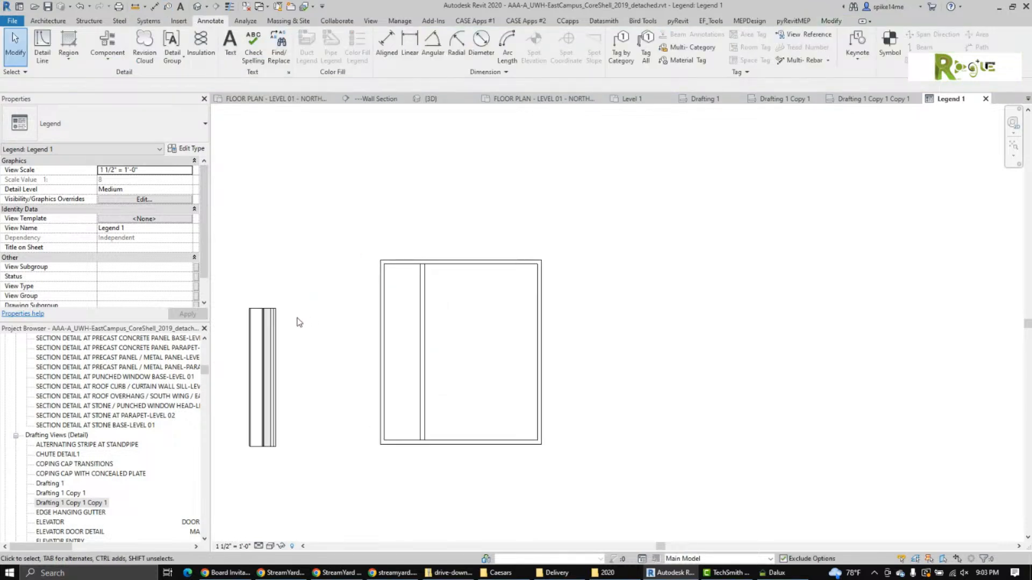
scroll(299, 323, "up", 1)
middle_click_drag(301, 325, 366, 301)
scroll(366, 261, "down", 1)
scroll(343, 184, "up", 1)
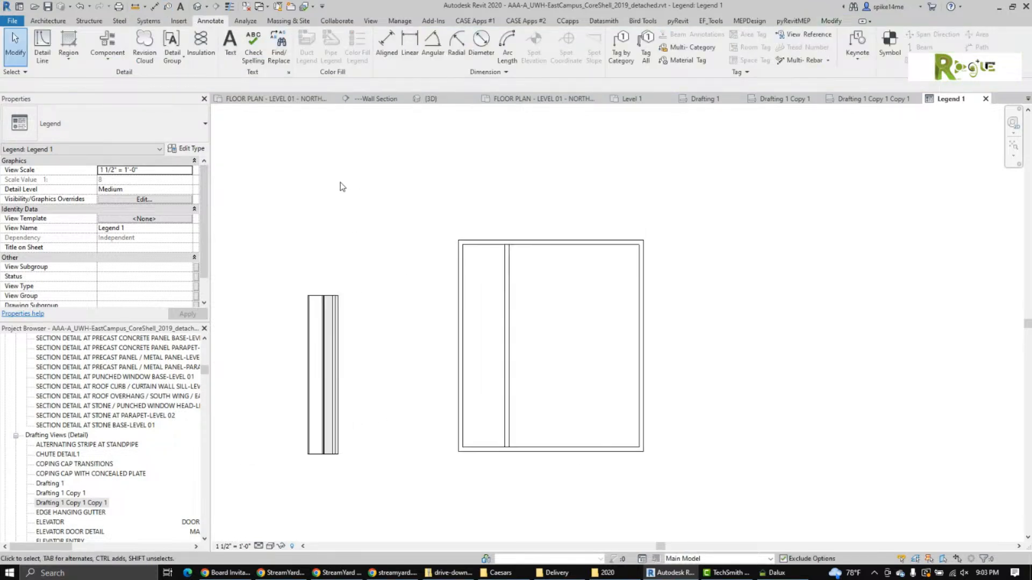
middle_click_drag(342, 187, 343, 209)
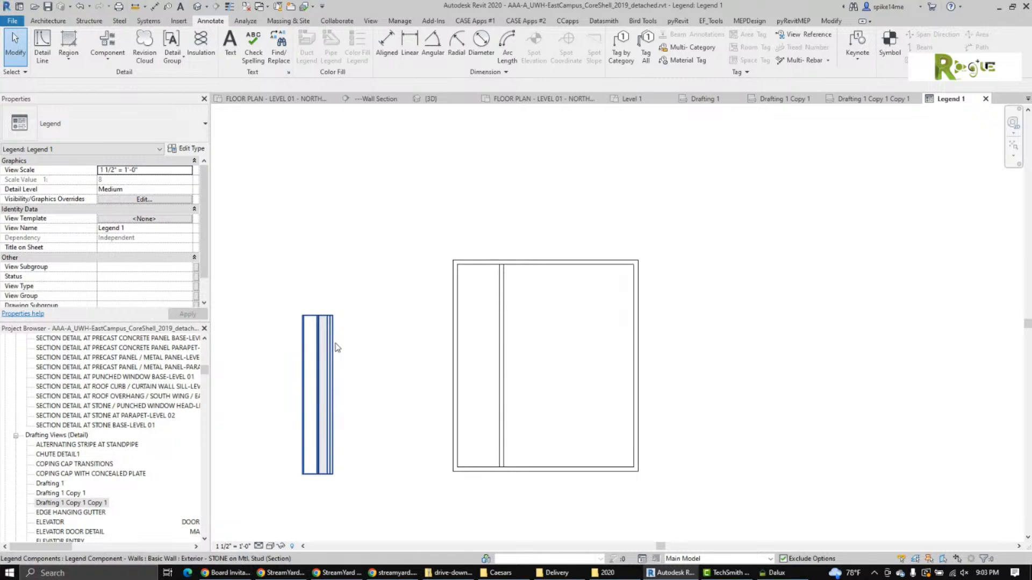
scroll(338, 348, "up", 4)
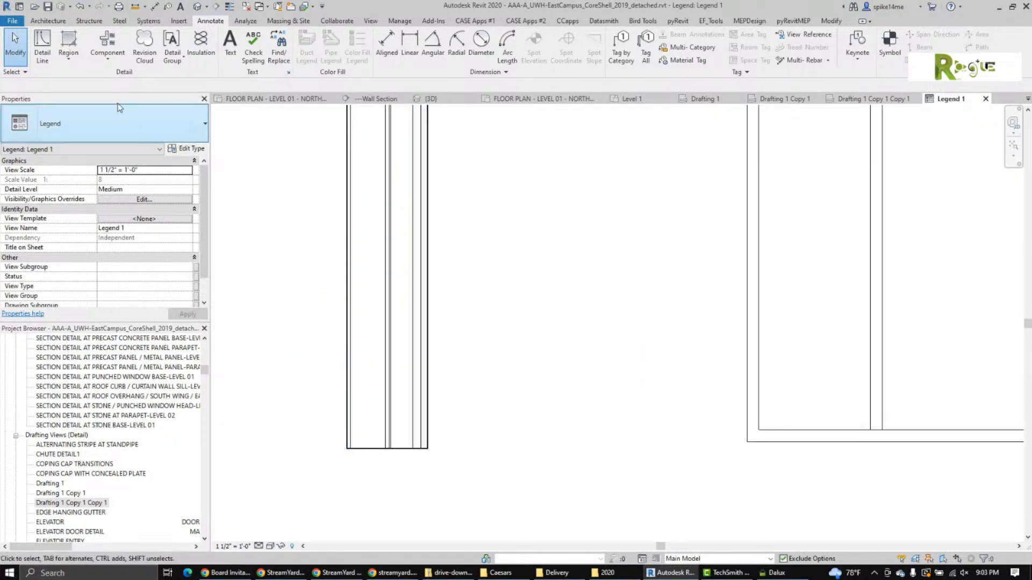
left_click(78, 60)
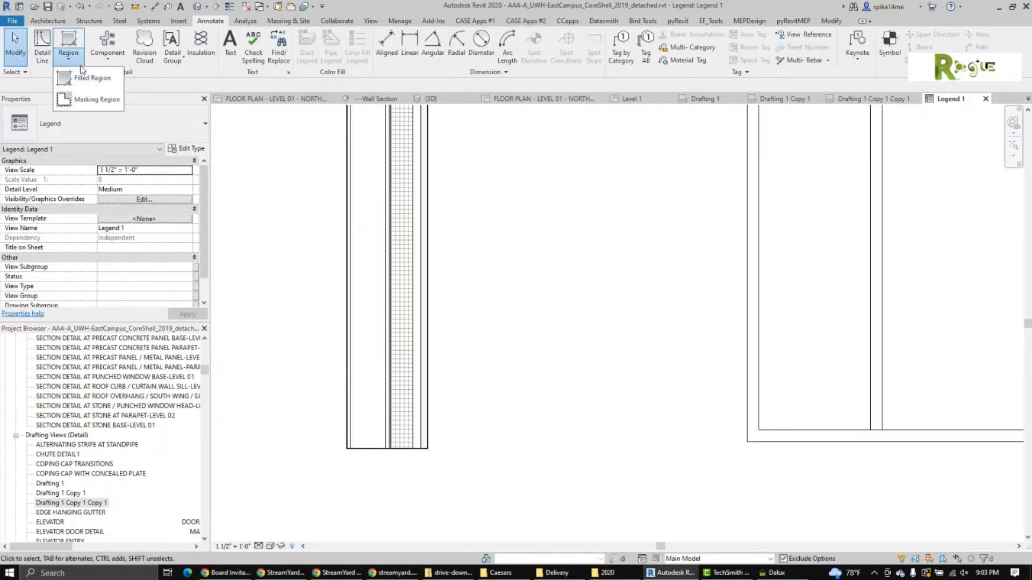
left_click(108, 54)
left_click(107, 53)
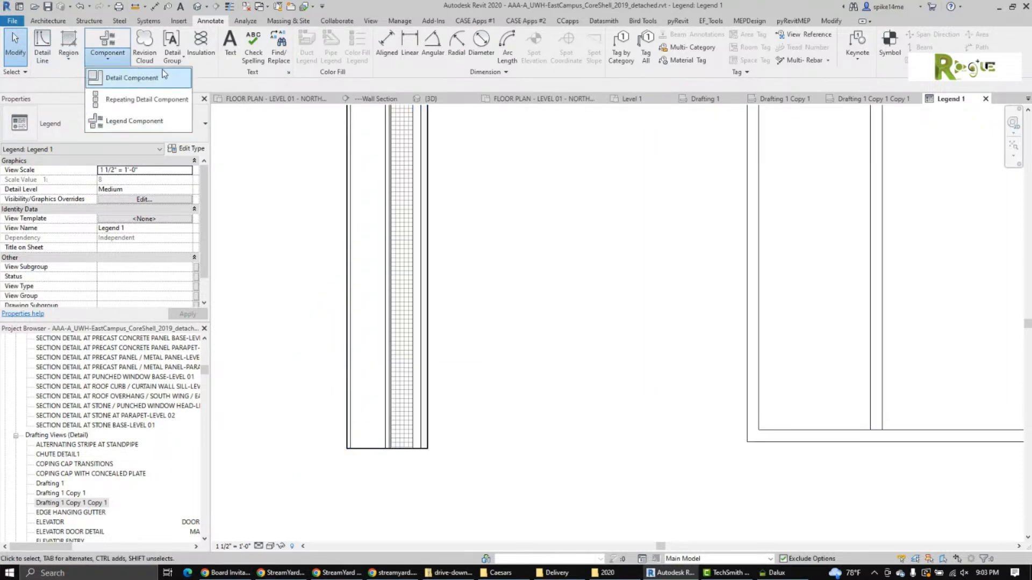
left_click(121, 79)
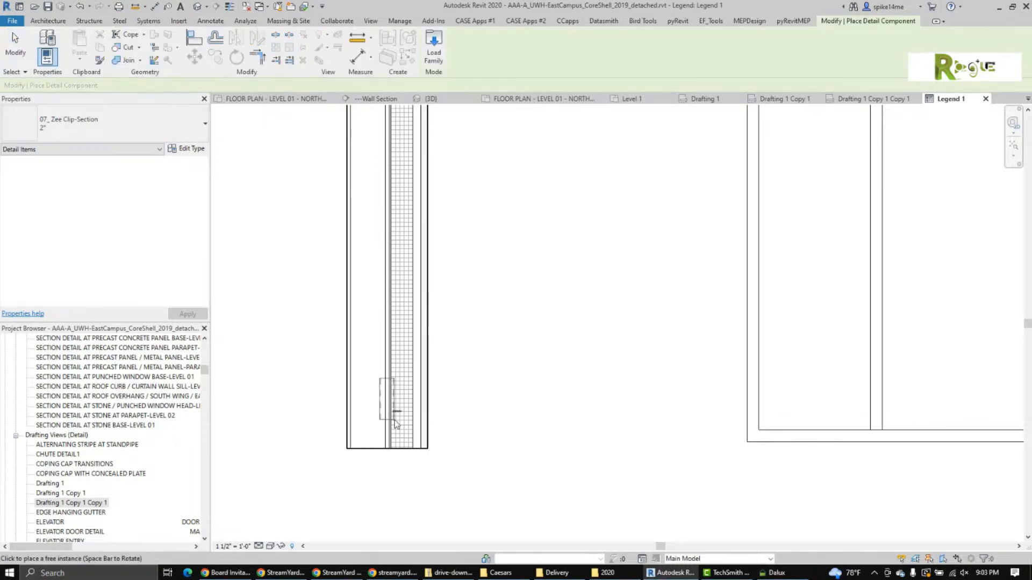
left_click(394, 419)
left_click(418, 354)
left_click(394, 256)
right_click(474, 202)
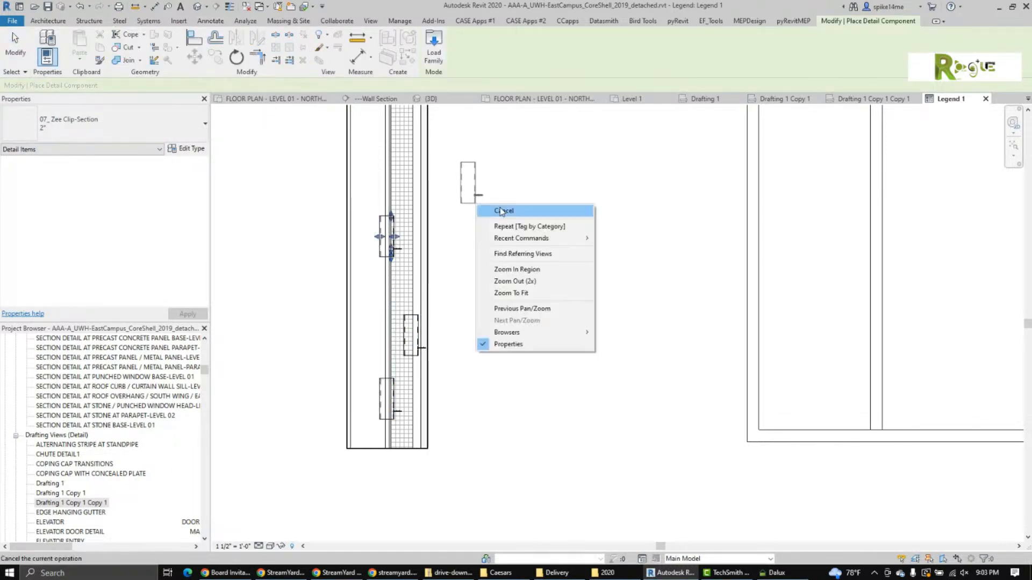
right_click(503, 208)
left_click(525, 215)
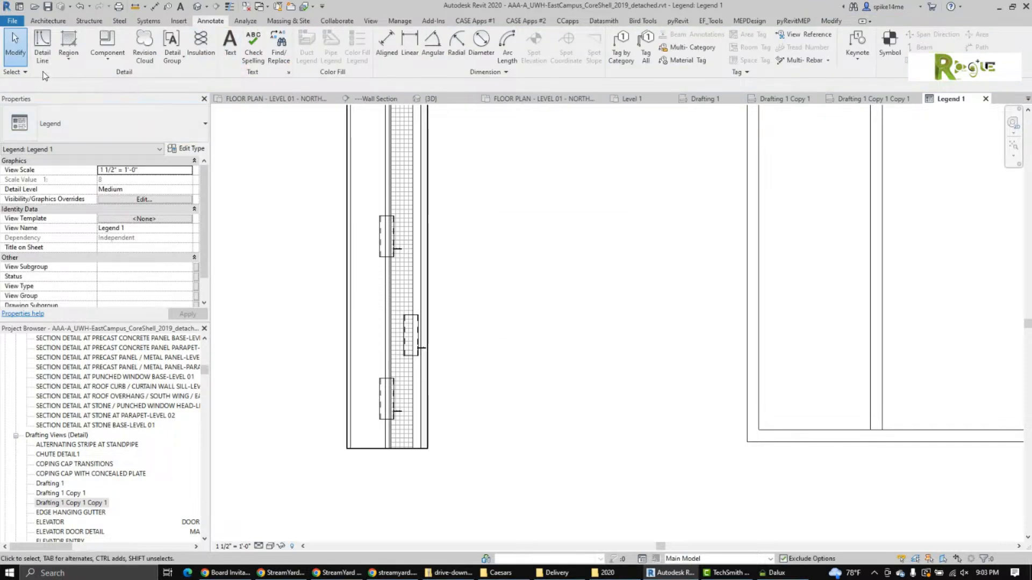
scroll(420, 403, "down", 5)
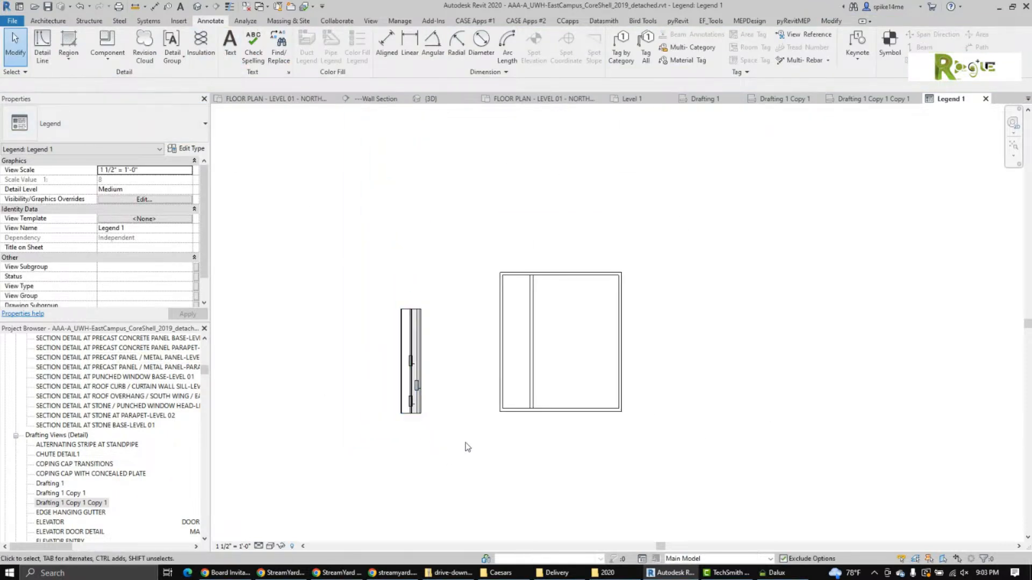
middle_click_drag(578, 472, 428, 445)
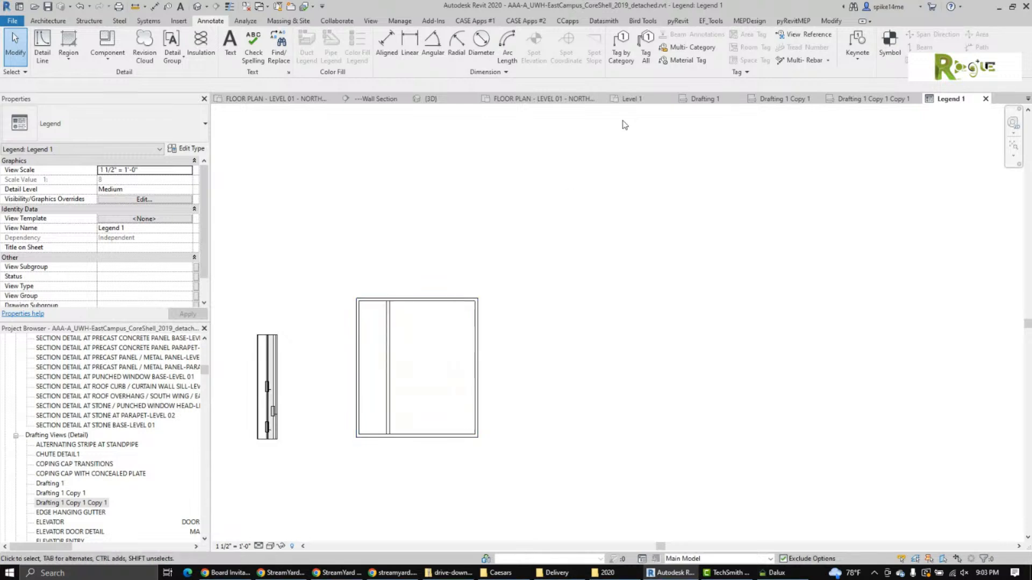
left_click(372, 21)
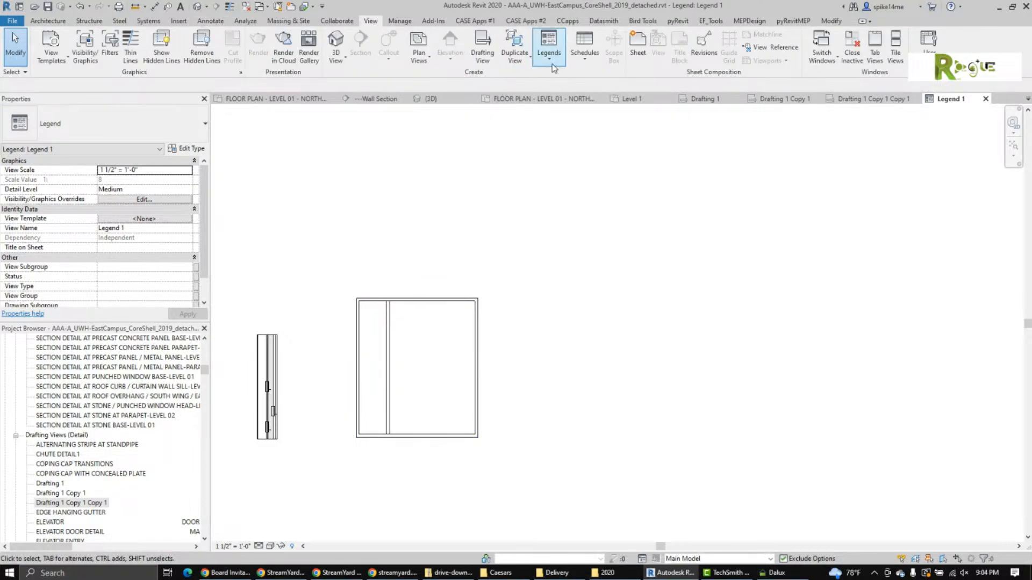
left_click(553, 64)
left_click(544, 64)
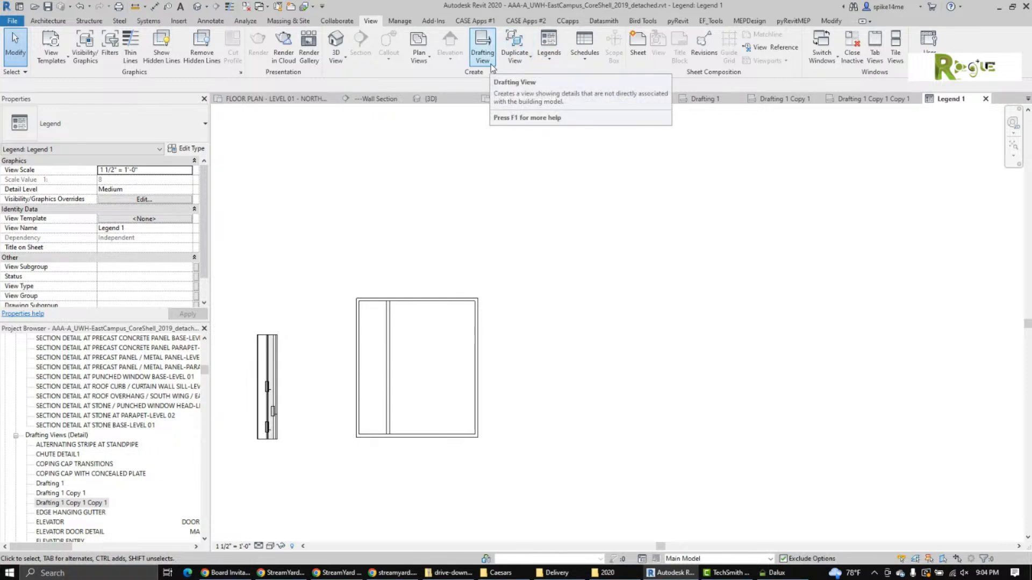
left_click(544, 61)
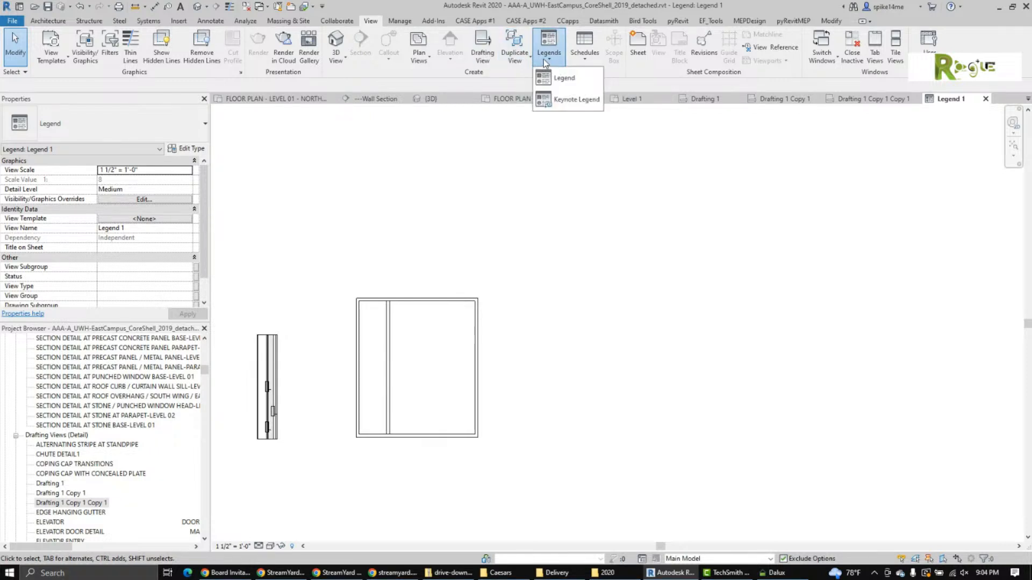
left_click(545, 62)
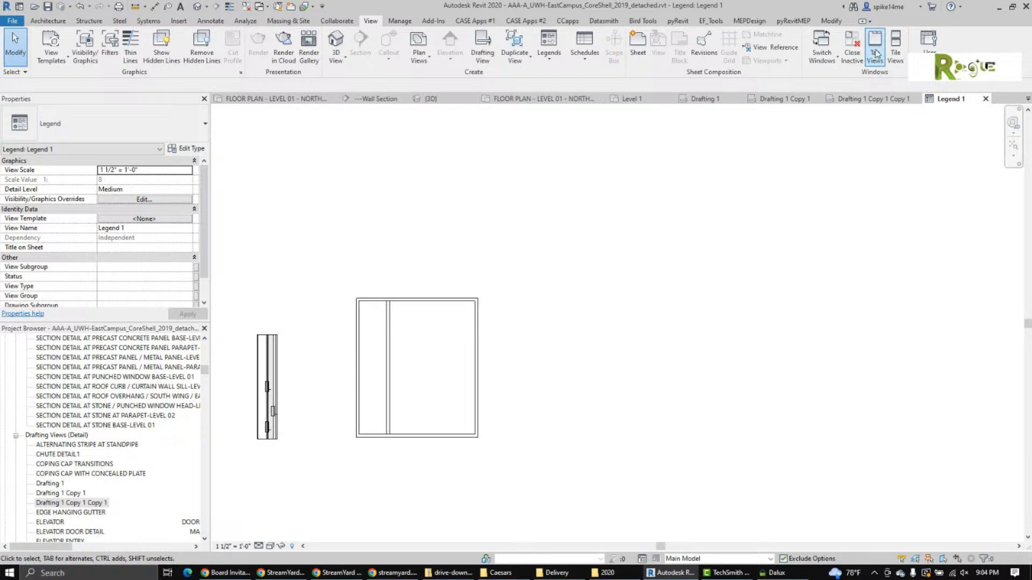
Close the inactive views and arrange the remaining open views as tabs instead of tiles.
left_click(896, 49)
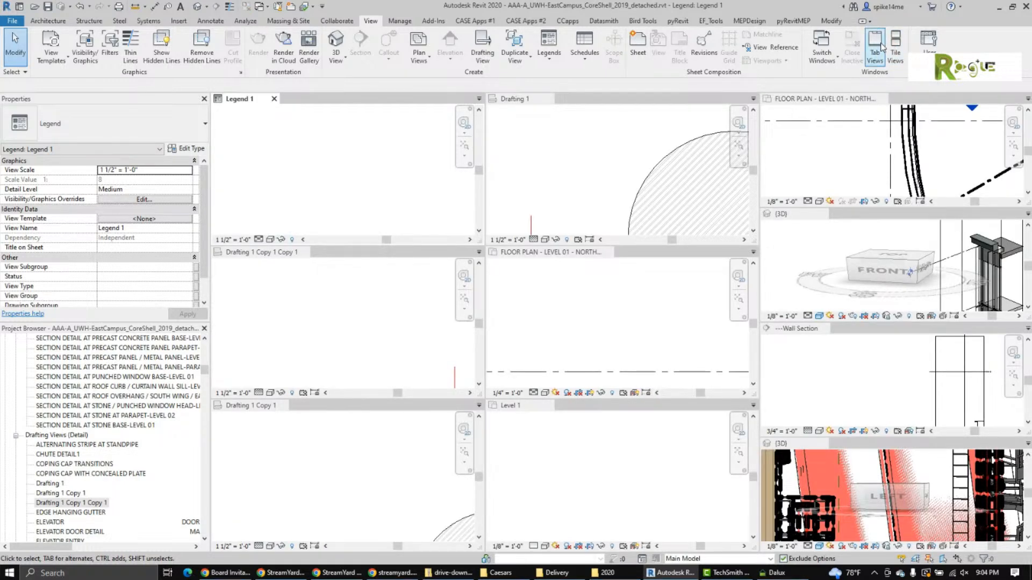
left_click(879, 43)
left_click(850, 44)
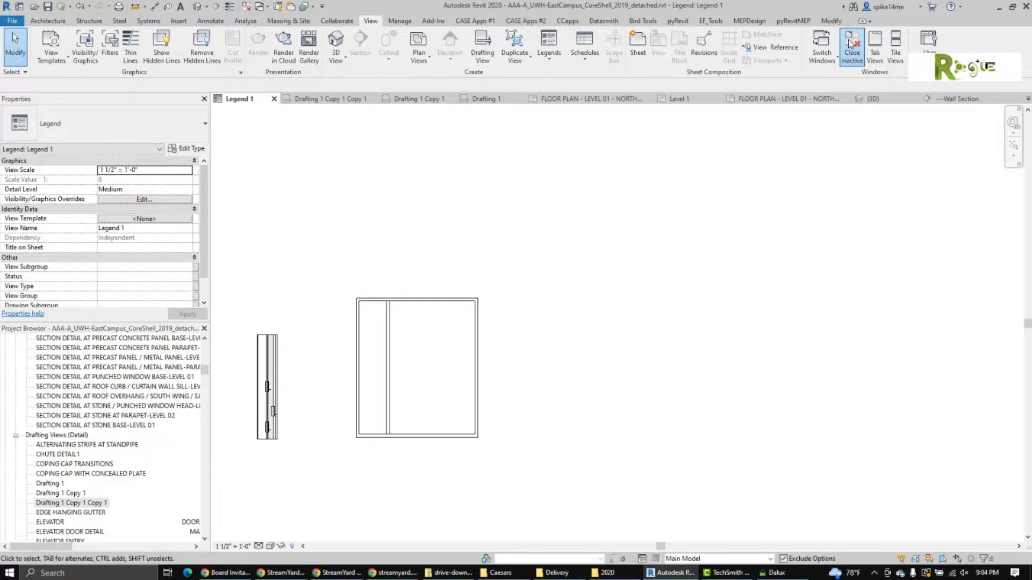
left_click(895, 49)
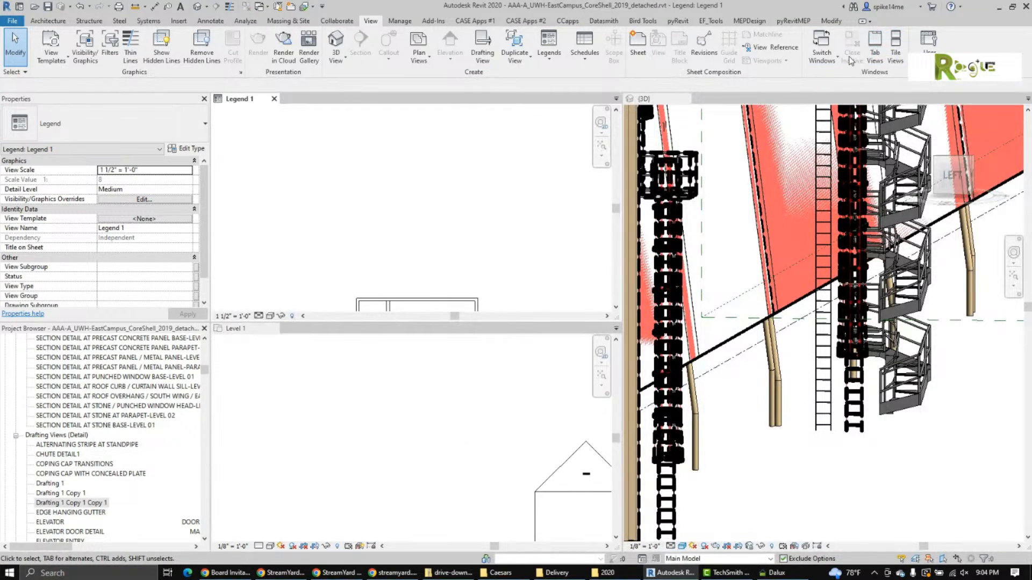
left_click(875, 50)
Switch to the {3D} view of AAA-DRYDTRF-1629300-A-Central_detached.rvt.
left_click(818, 46)
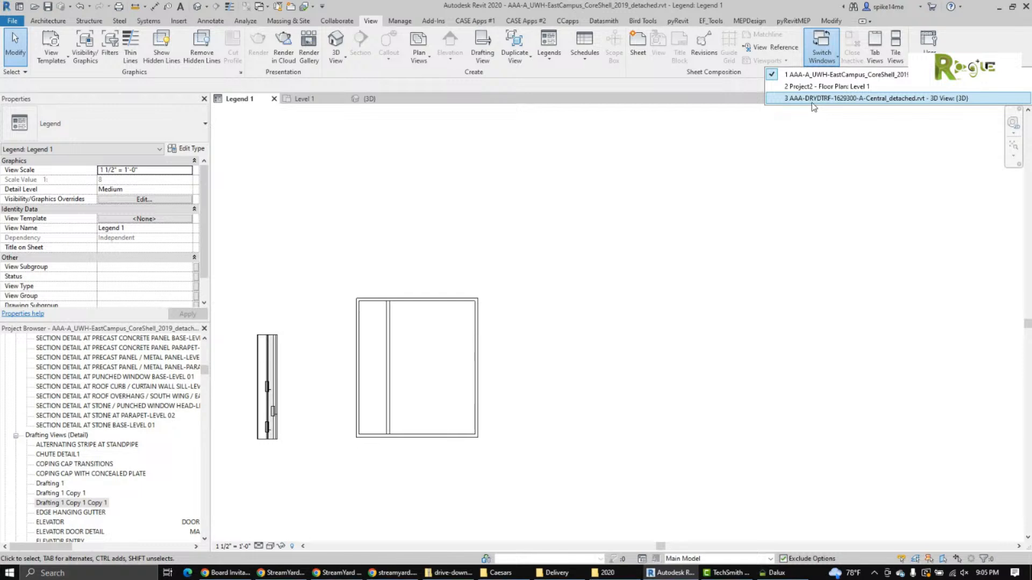
left_click(368, 7)
left_click(268, 7)
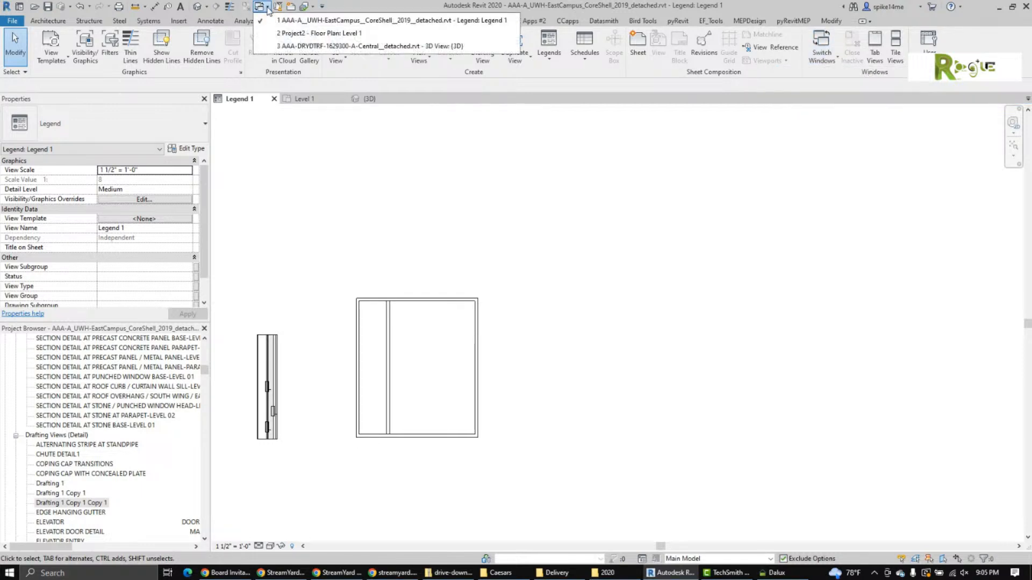
left_click(285, 46)
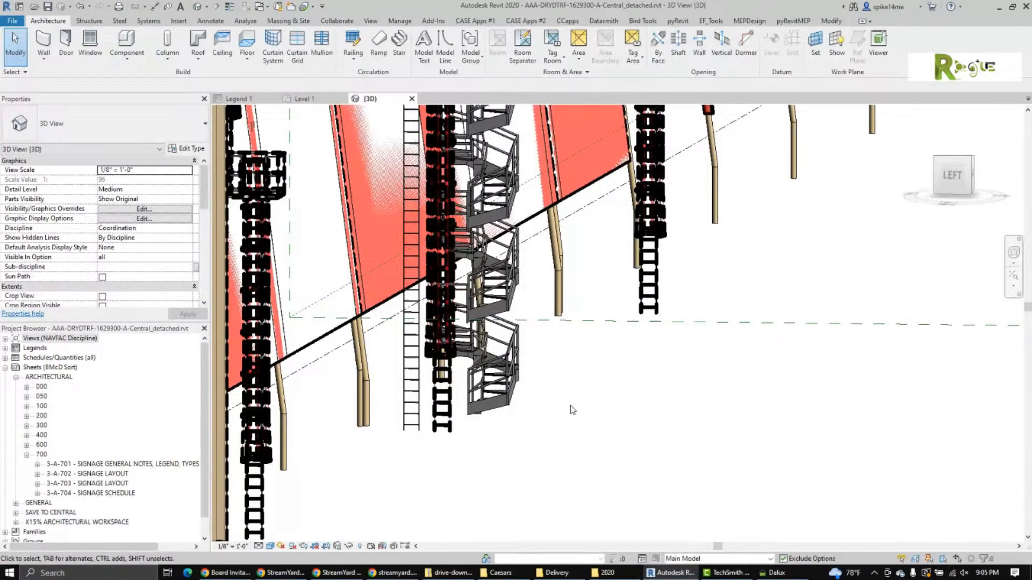
scroll(569, 406, "down", 2)
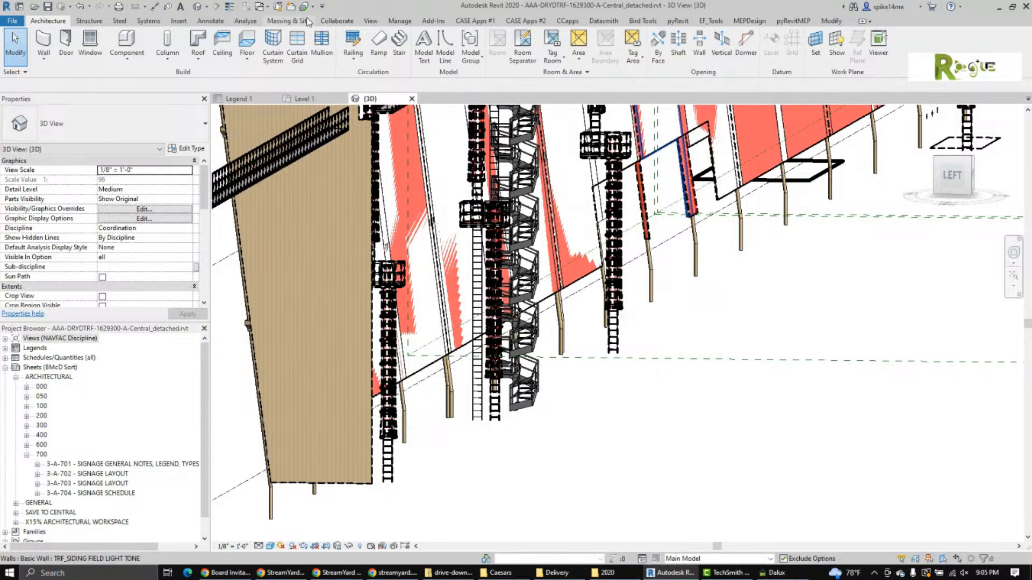
left_click(369, 21)
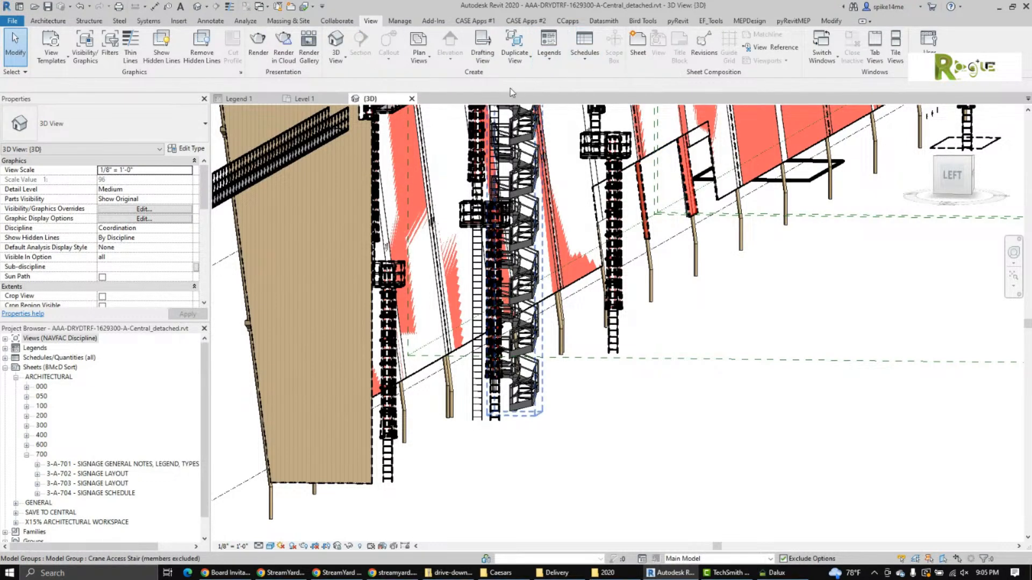
Switch to the Level 1 floor plan of Project2.
left_click(295, 98)
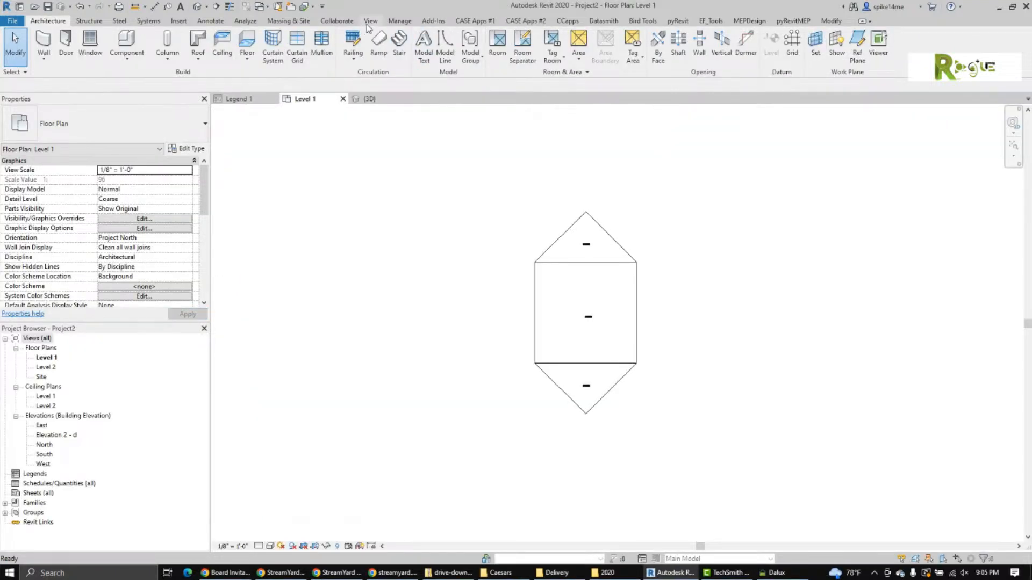
left_click(370, 22)
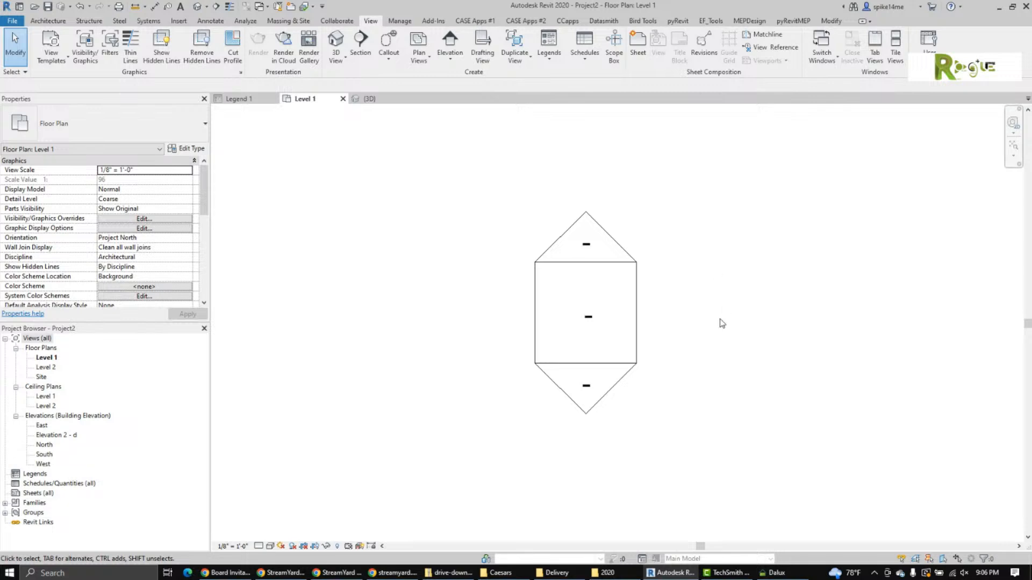
scroll(731, 285, "down", 5)
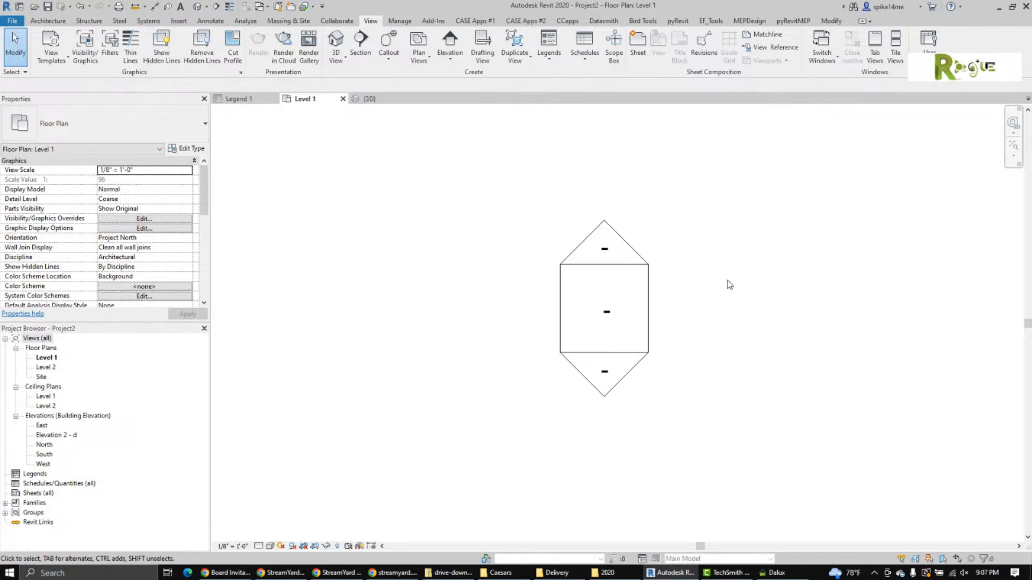
middle_click_drag(706, 224, 609, 395)
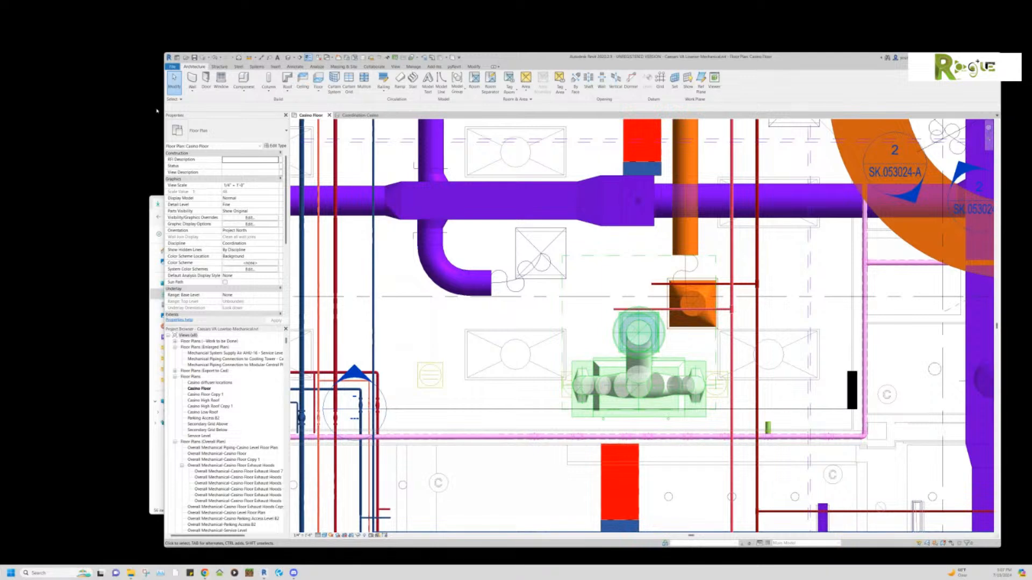
Open the sheet MCL.422.A3 - Mechanical-Exhaust and Outside Casino Floor Area A3 from the Casino Floor plan's mechanical project.
left_click(177, 91)
scroll(596, 335, "down", 4)
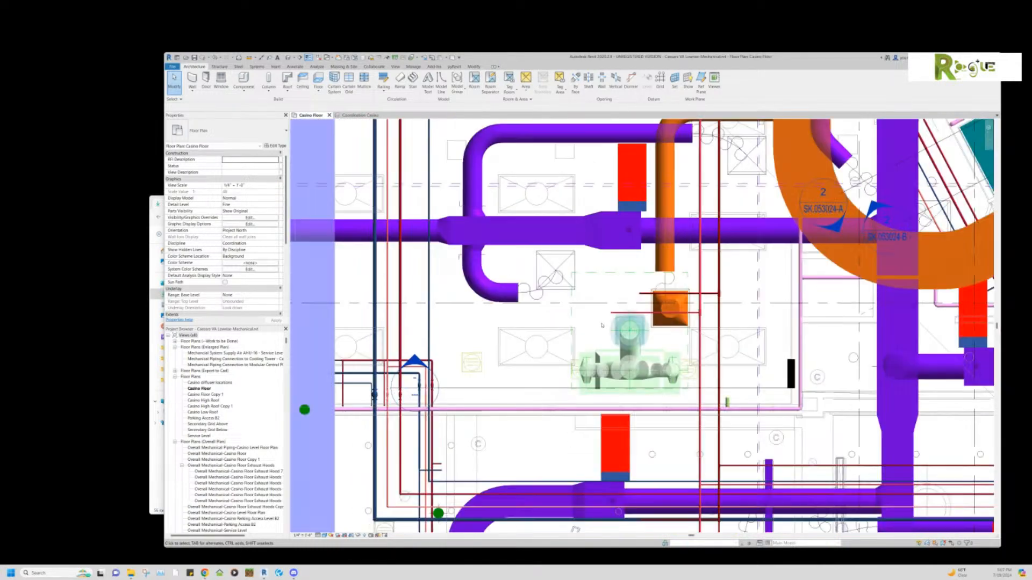
scroll(602, 325, "down", 3)
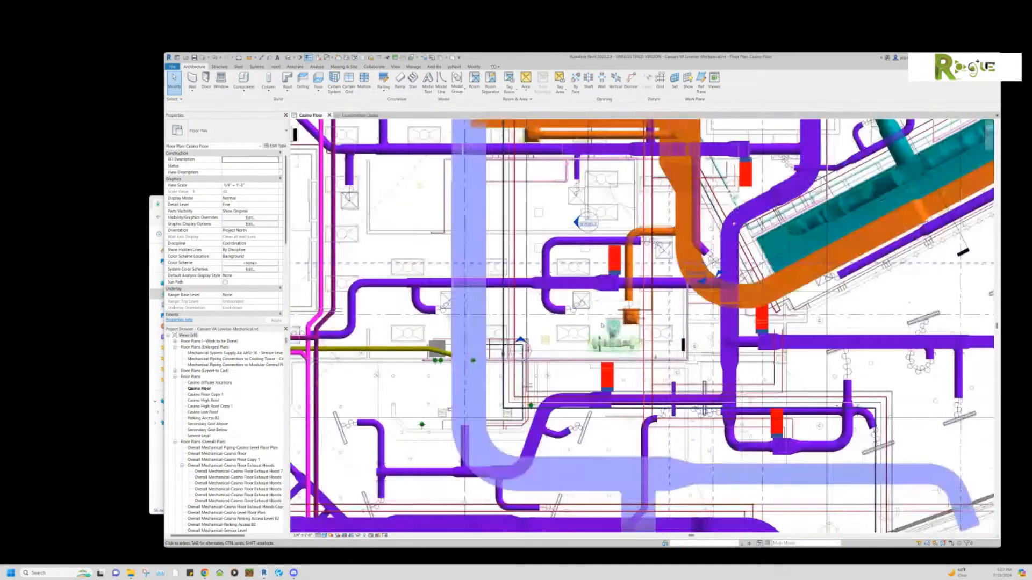
scroll(602, 325, "down", 3)
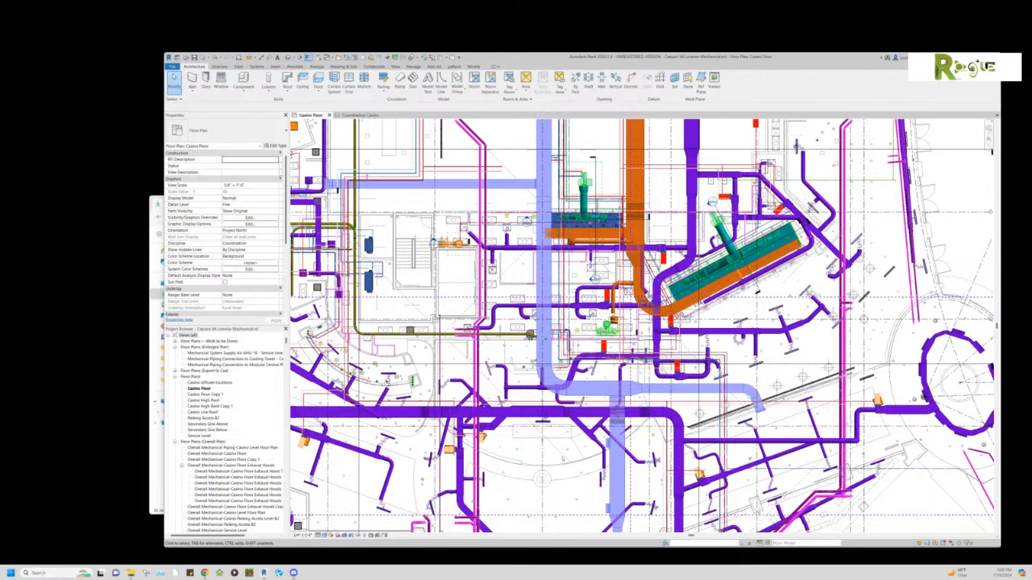
scroll(228, 370, "down", 3)
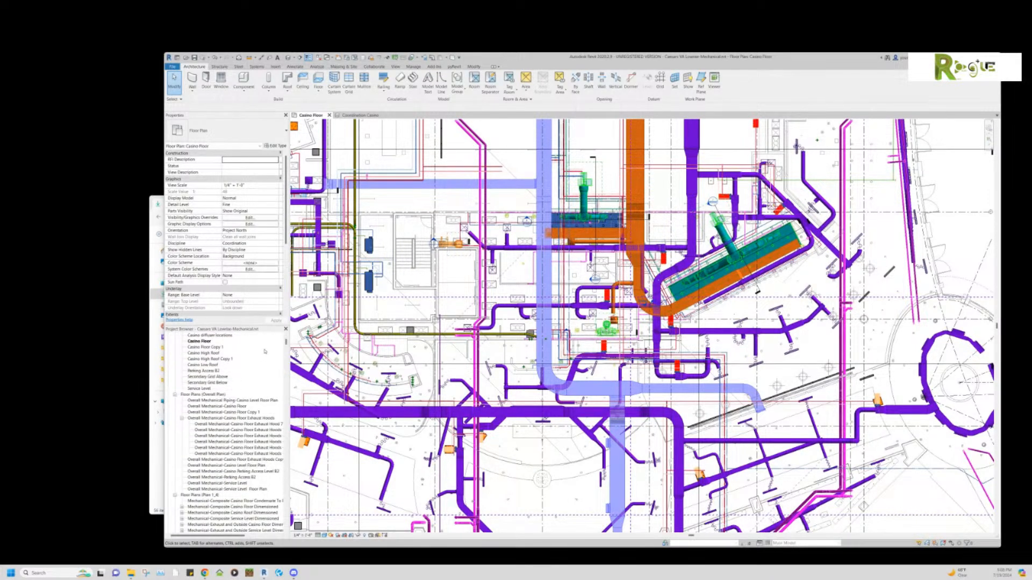
scroll(271, 371, "down", 10)
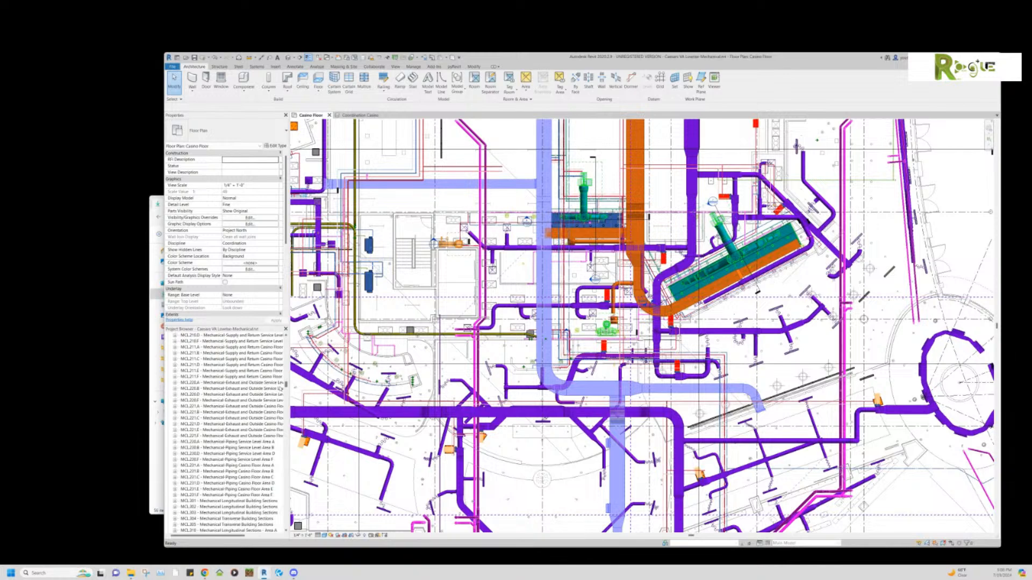
scroll(280, 388, "down", 15)
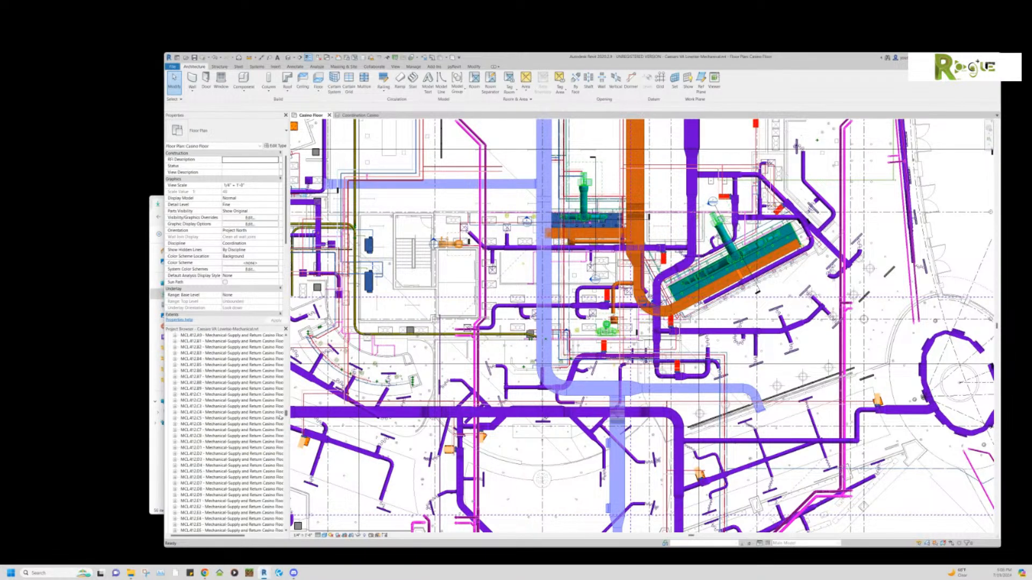
left_click_drag(286, 415, 286, 412)
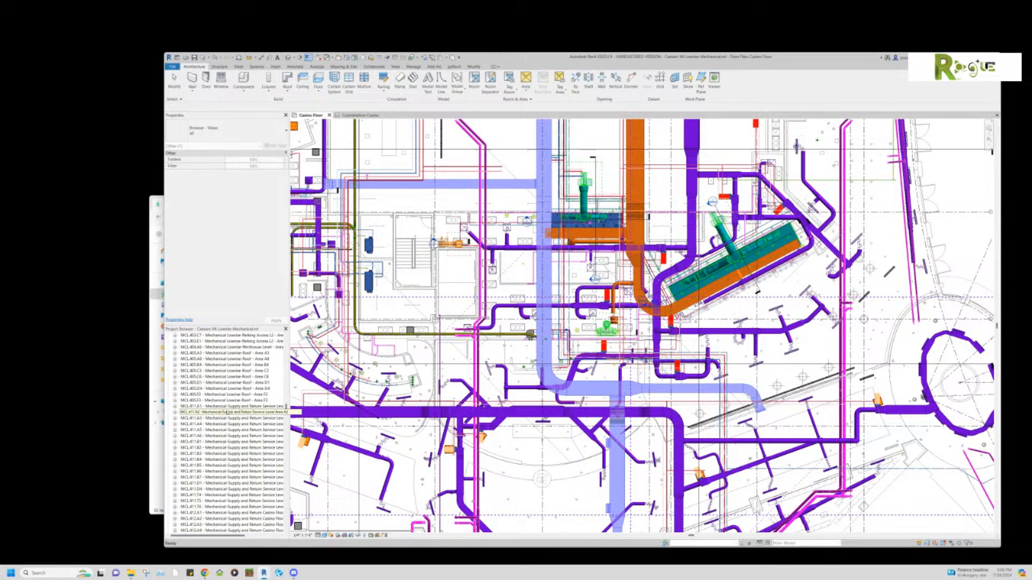
scroll(220, 398, "up", 2)
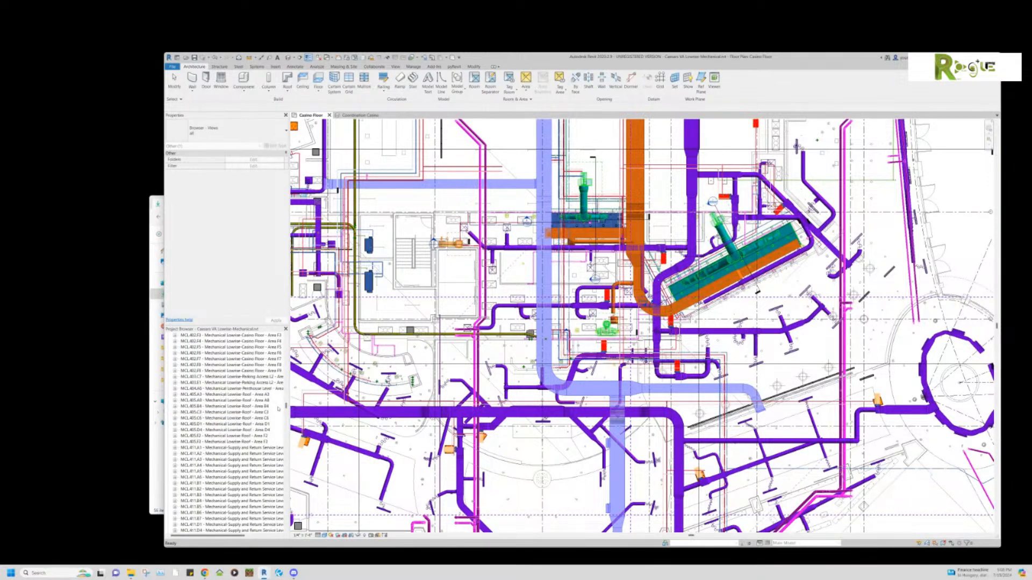
left_click_drag(286, 407, 287, 422)
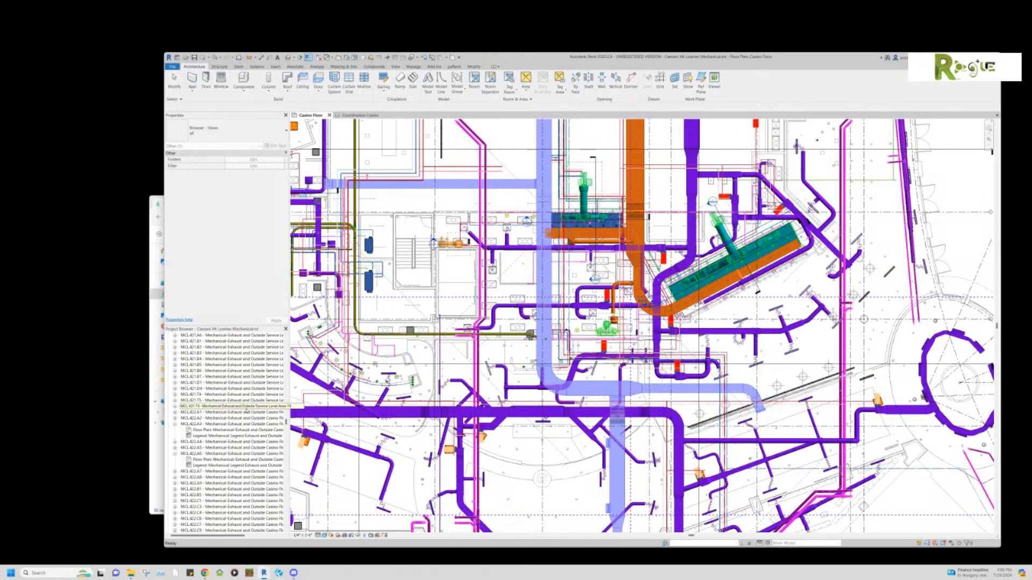
scroll(247, 411, "down", 5)
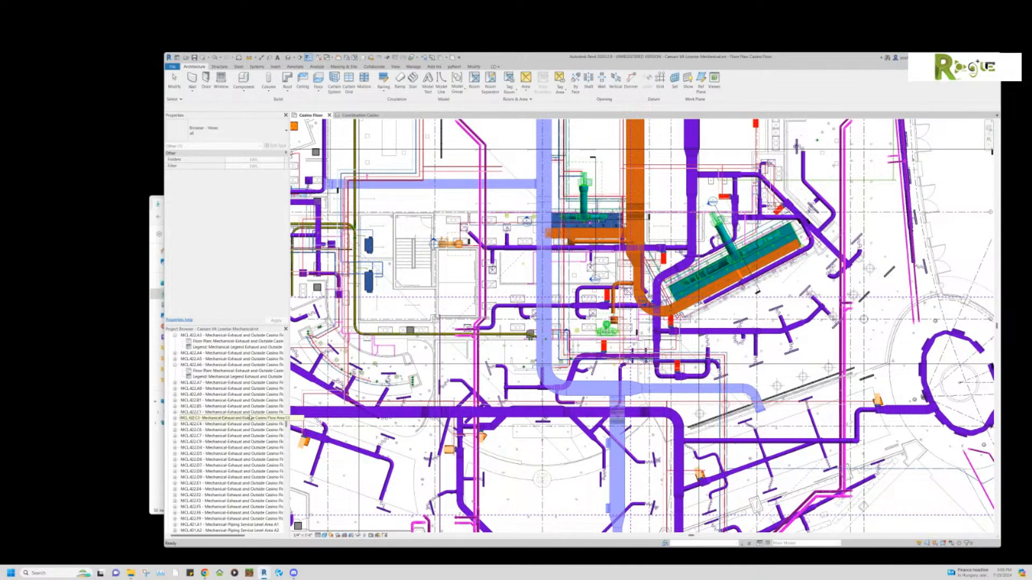
scroll(215, 370, "up", 1)
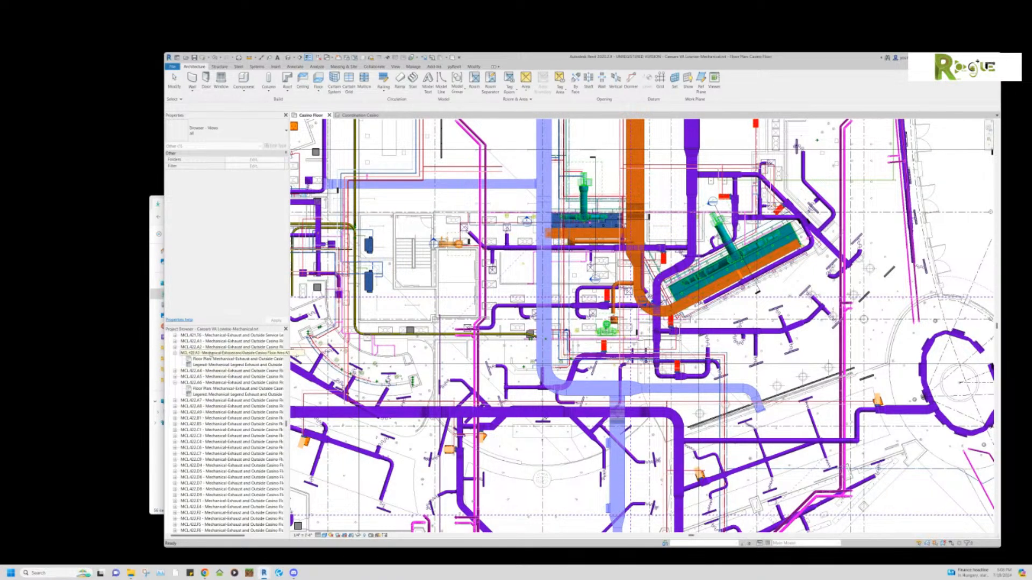
left_click(210, 353)
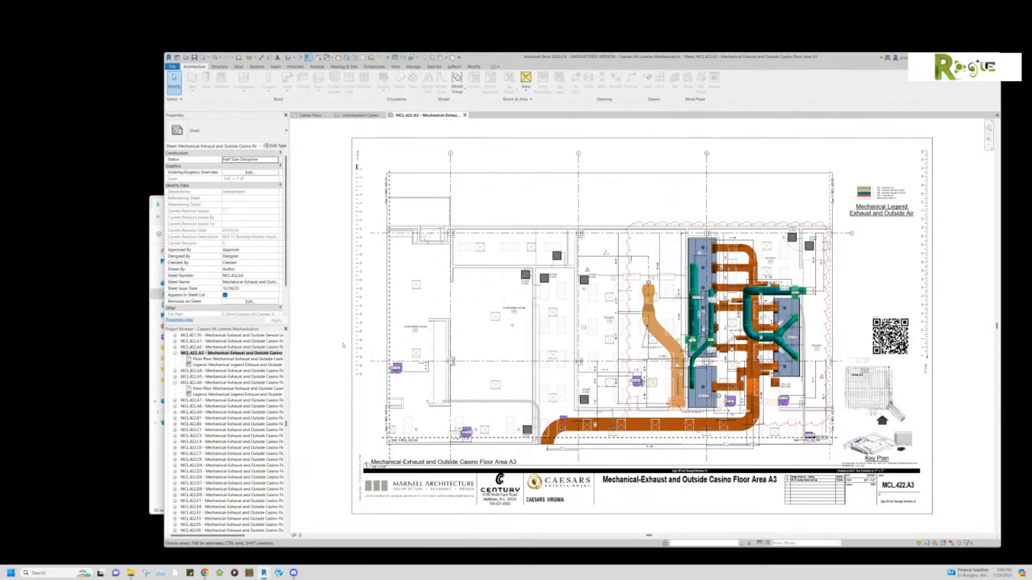
Activate the floor plan viewport on the sheet to inspect its revision cloud, and return to the sheet.
left_click(817, 427)
double_click(817, 426)
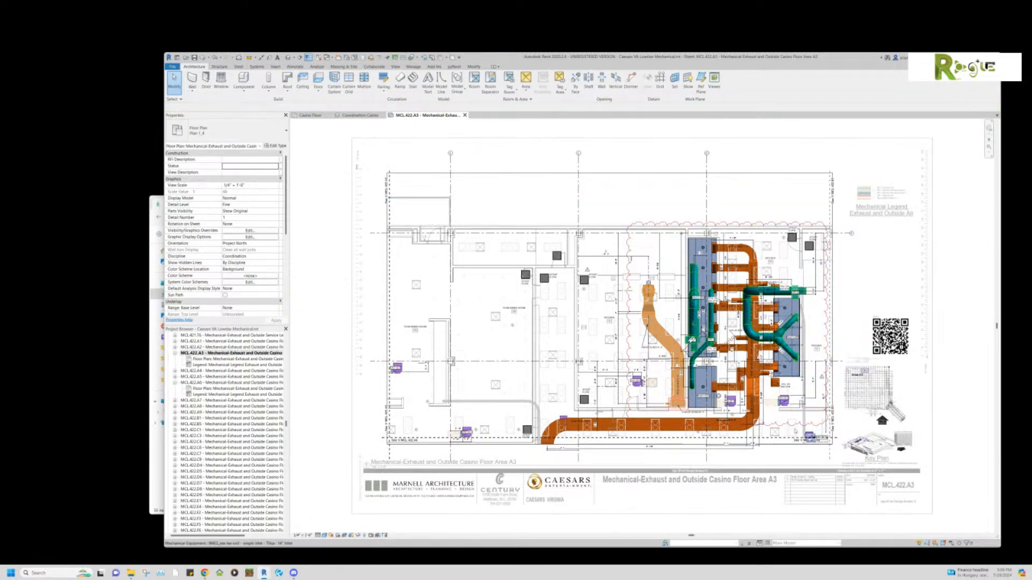
left_click(819, 425)
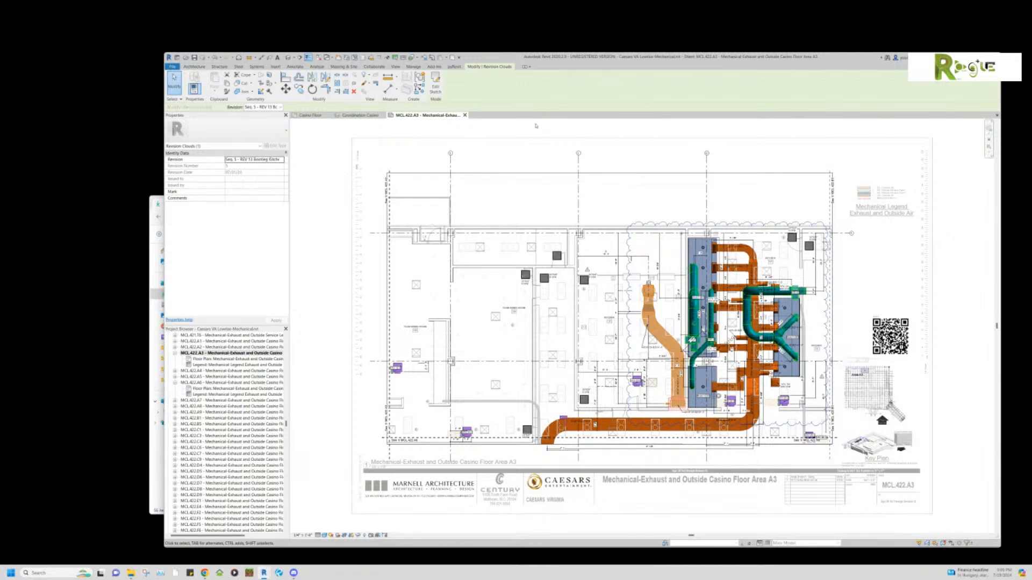
key("Escape")
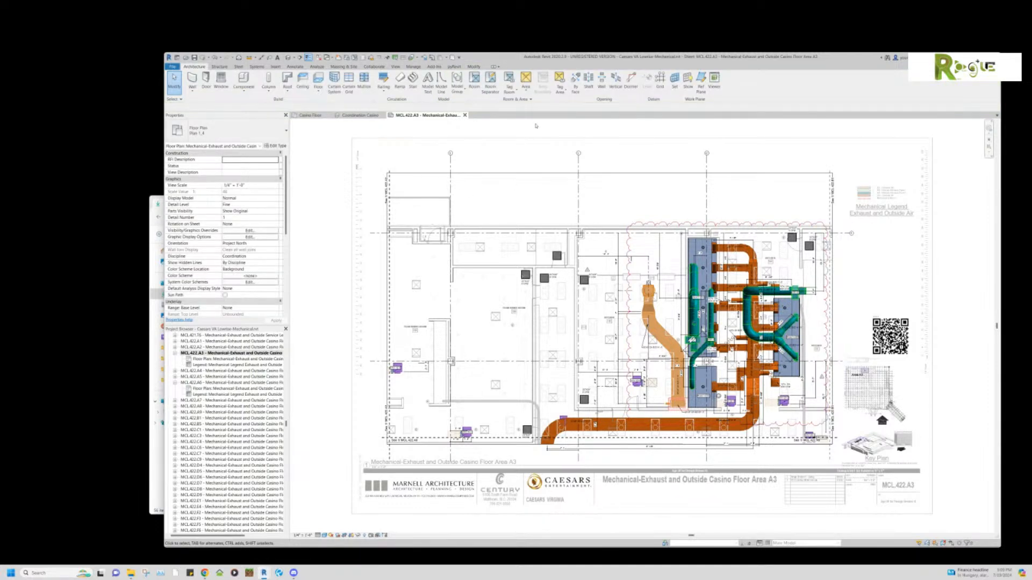
double_click(539, 128)
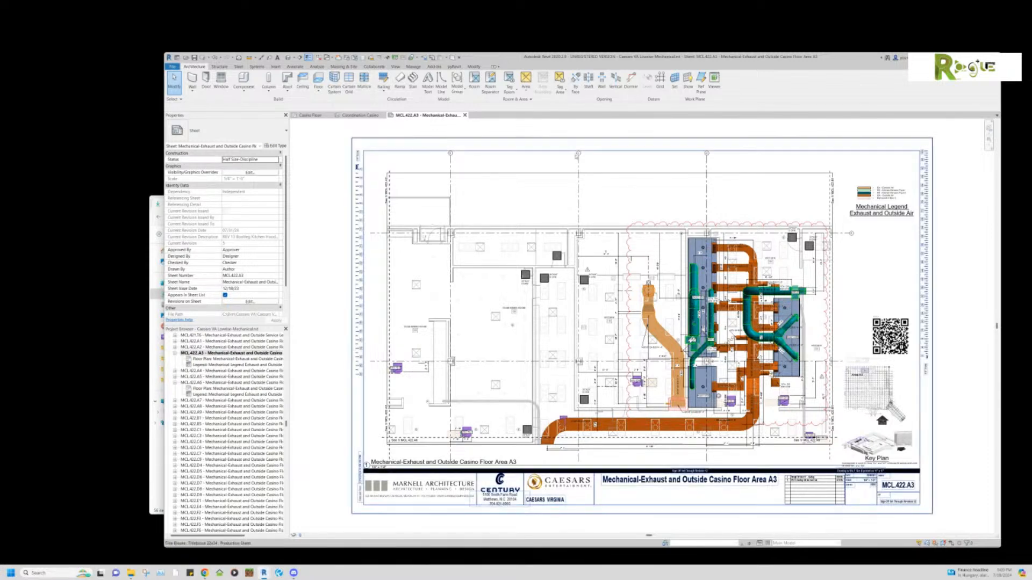
Activate the floor plan viewport on sheet MCL.422.A3 and focus on the exhaust duct at S-5 beside Hood 1-050.
scroll(693, 329, "up", 5)
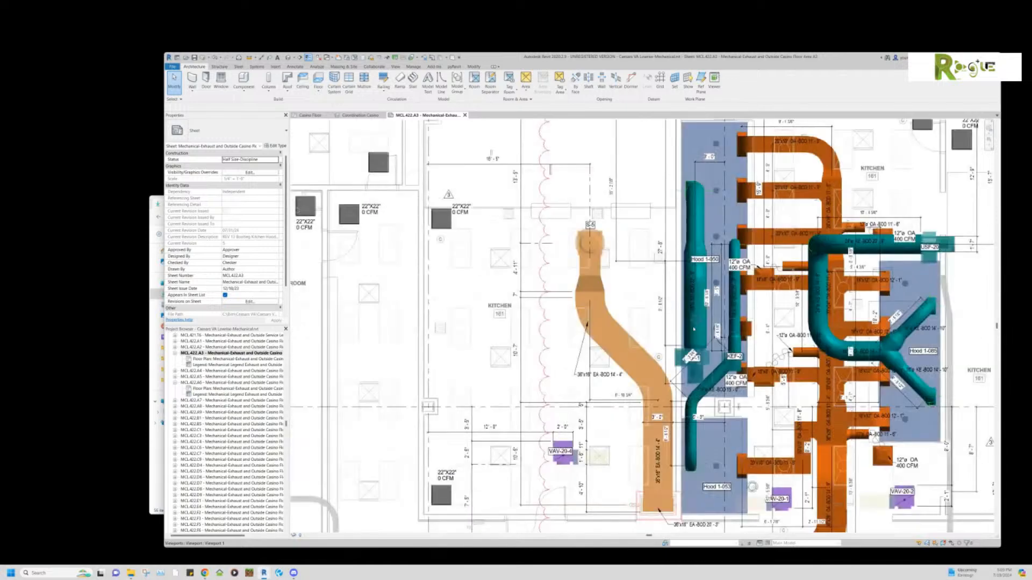
middle_click_drag(785, 340, 733, 338)
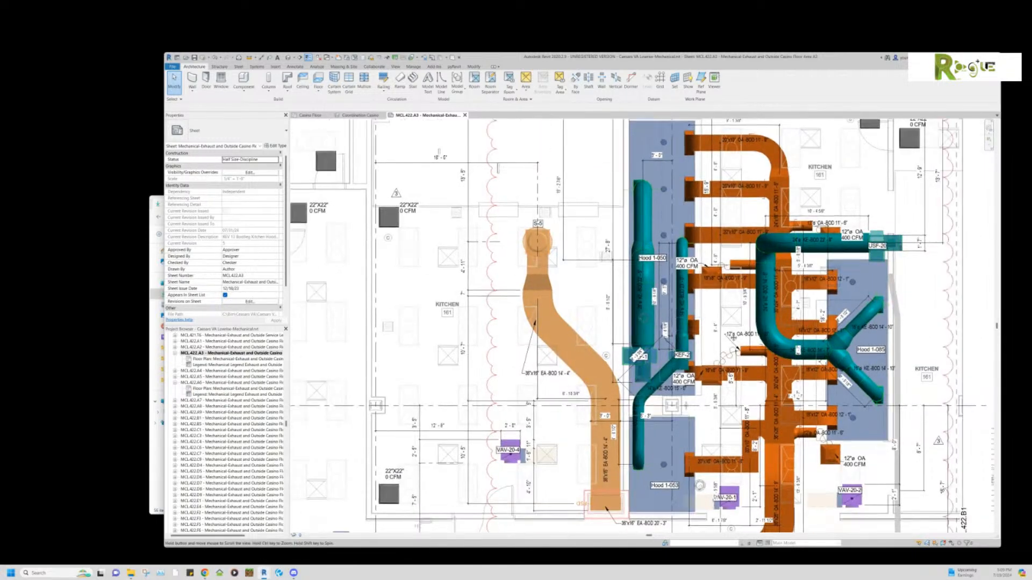
scroll(675, 281, "up", 1)
scroll(640, 283, "up", 1)
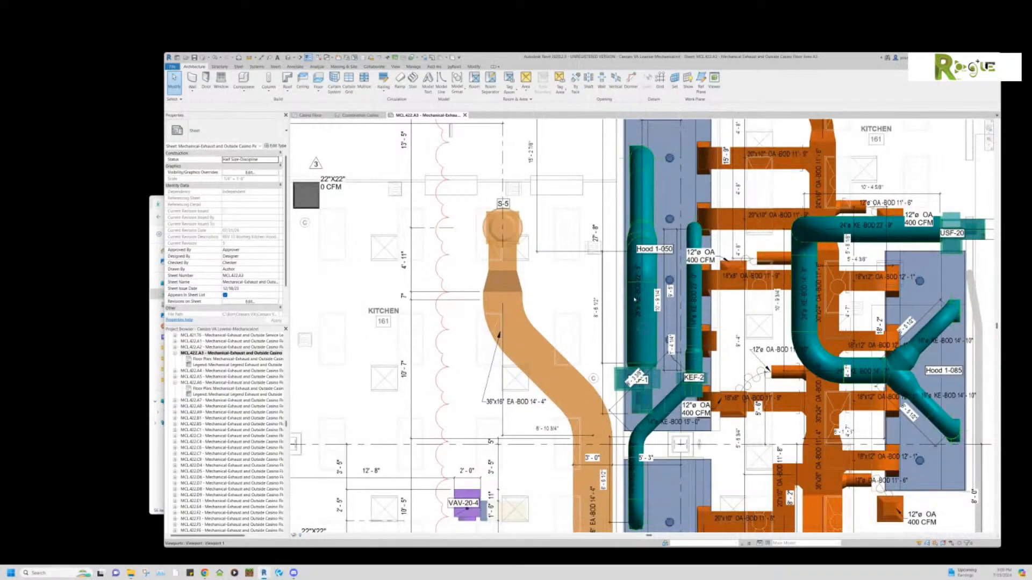
scroll(693, 317, "down", 3)
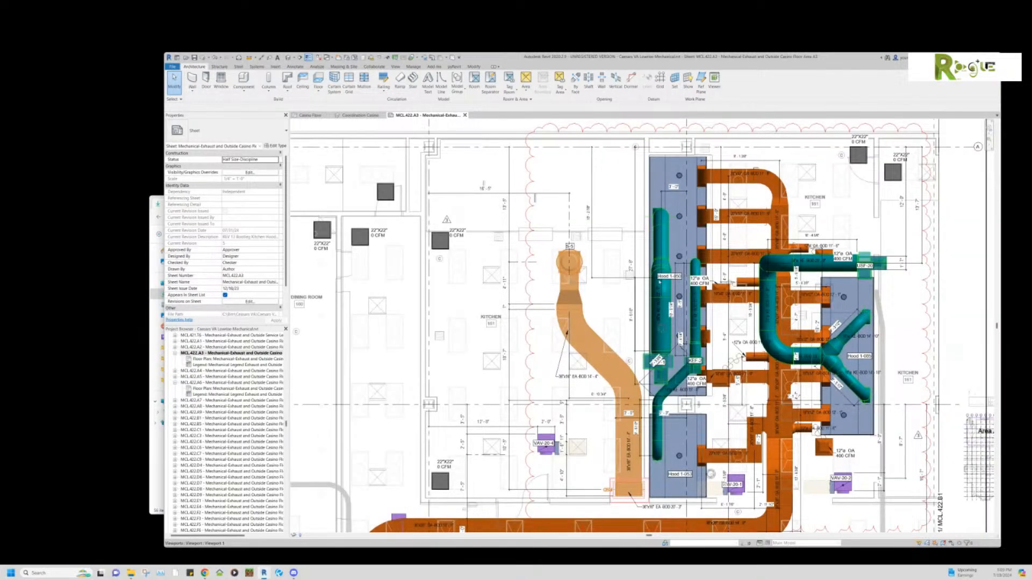
double_click(616, 301)
scroll(618, 306, "up", 5)
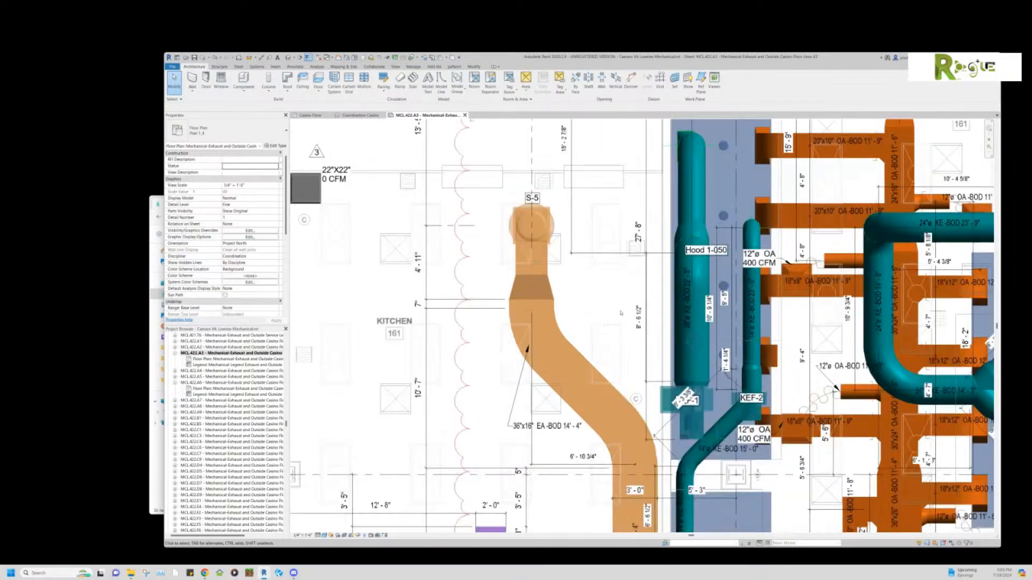
Reposition the 8'-6 1/2", 27'-8" and 15'-2 7/8" vertical dimensions beside Hood 1-050 to tidy their alignment and text.
left_click(643, 278)
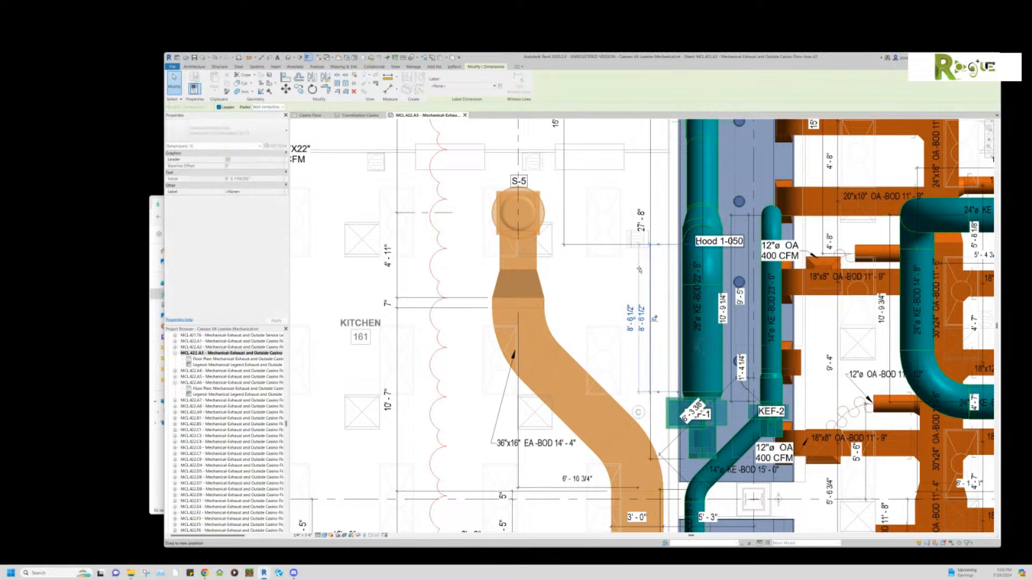
left_click_drag(643, 279, 637, 272)
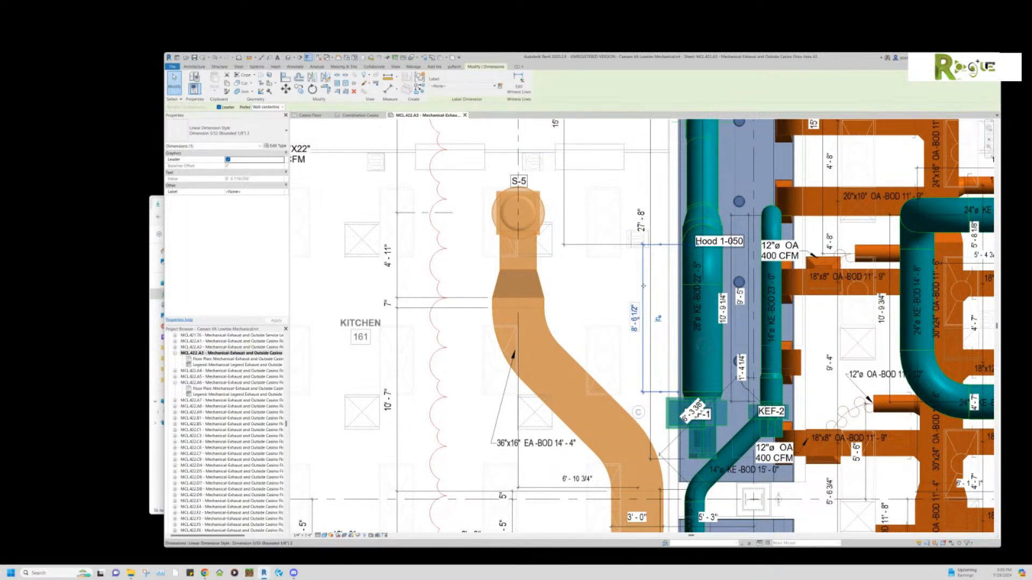
left_click_drag(652, 289, 658, 288)
scroll(653, 279, "down", 2)
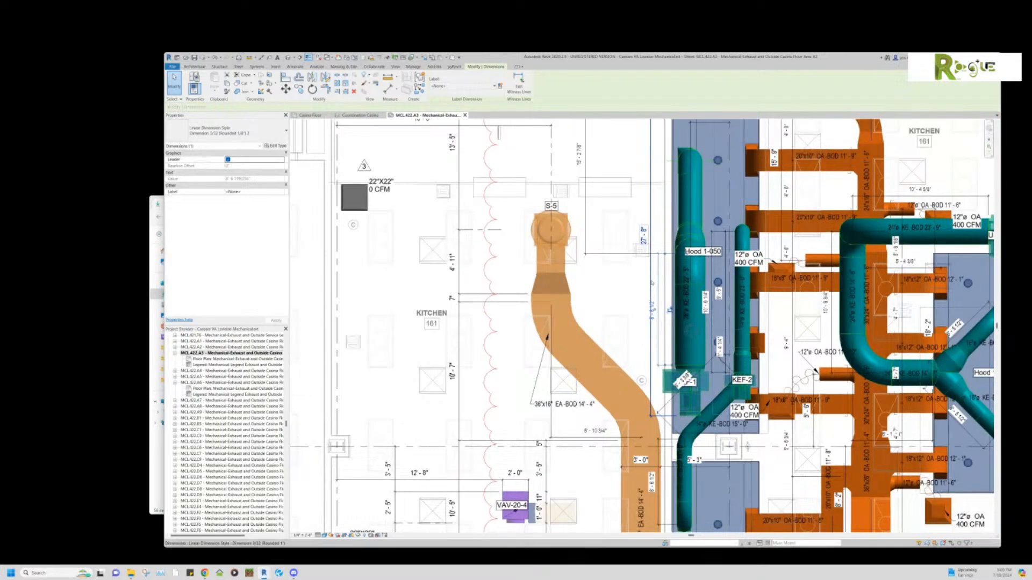
left_click_drag(645, 282, 645, 287)
scroll(645, 287, "down", 3)
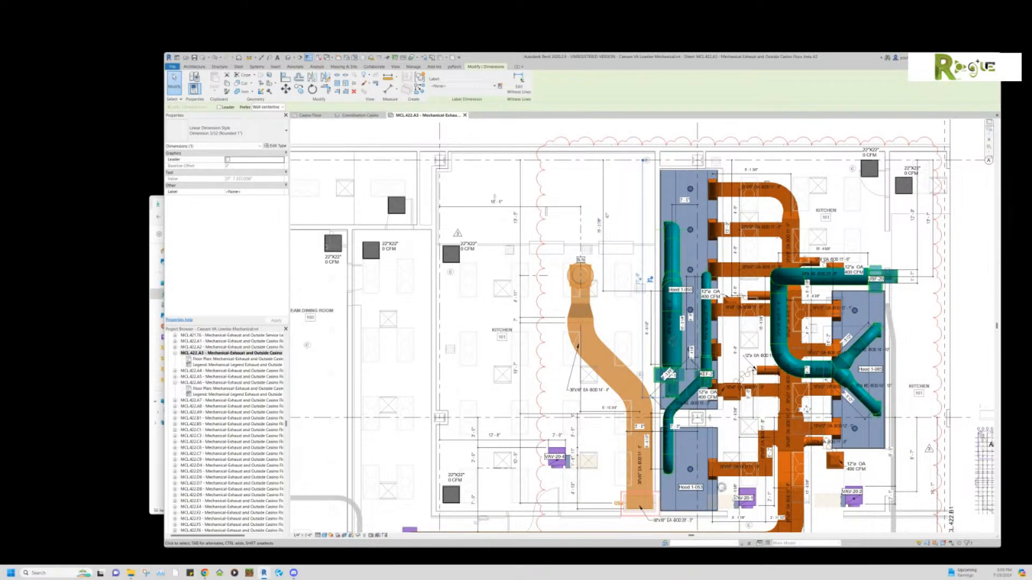
left_click_drag(603, 217, 652, 222)
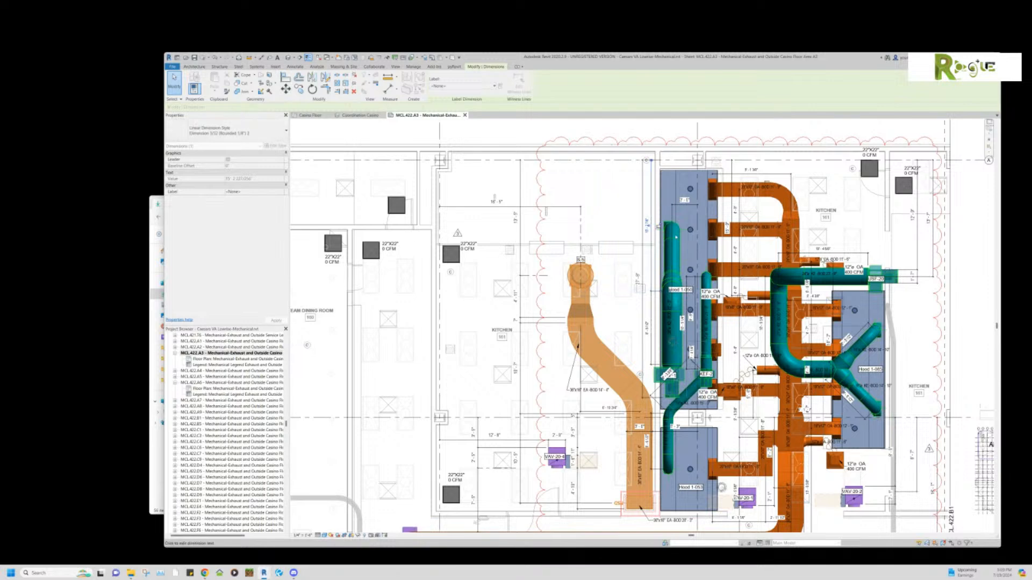
left_click(834, 190)
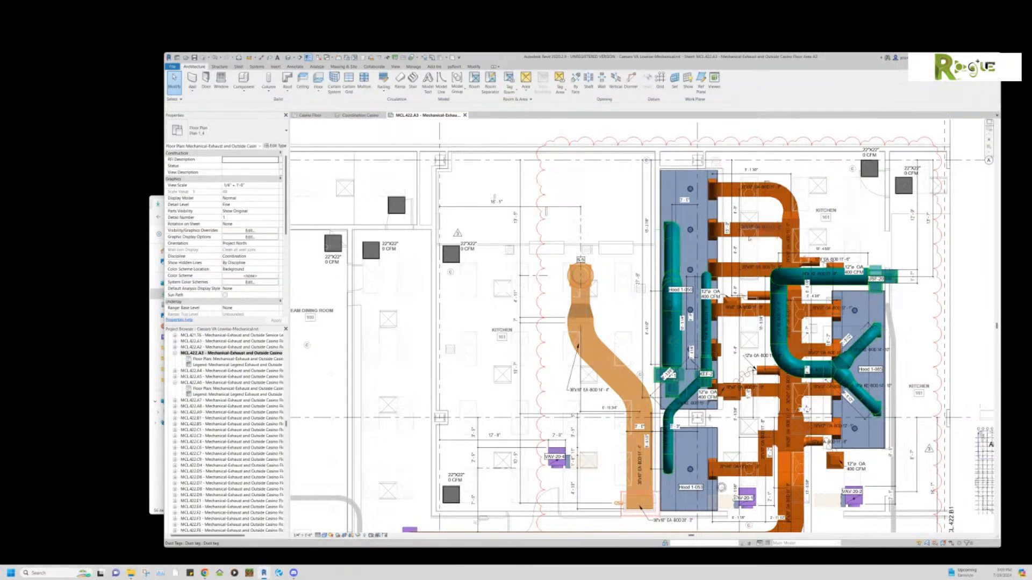
Move the Hood 1-050 equipment tag up off the kitchen exhaust duct onto the clear part of the hood.
scroll(644, 348, "up", 3)
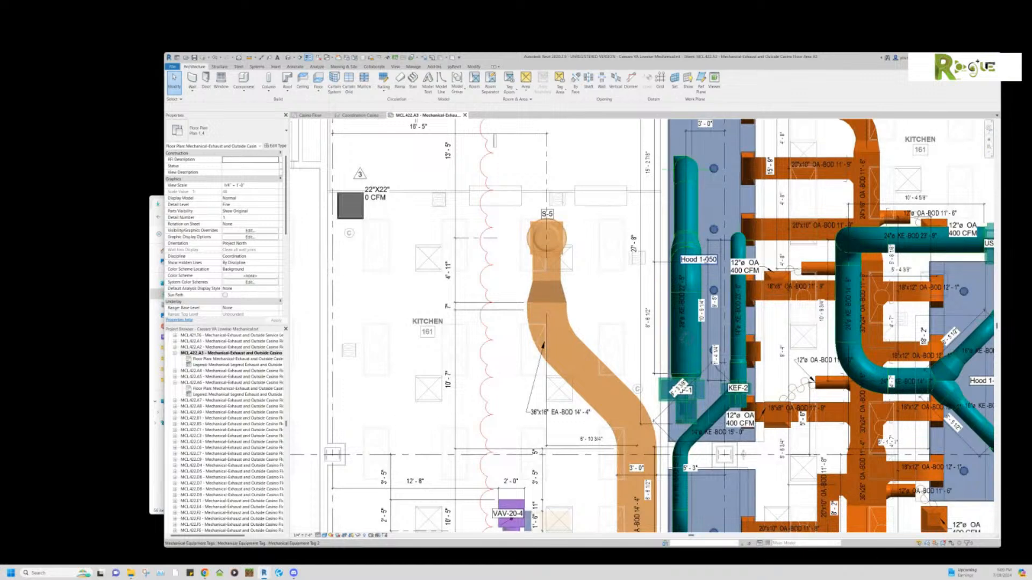
left_click(699, 263)
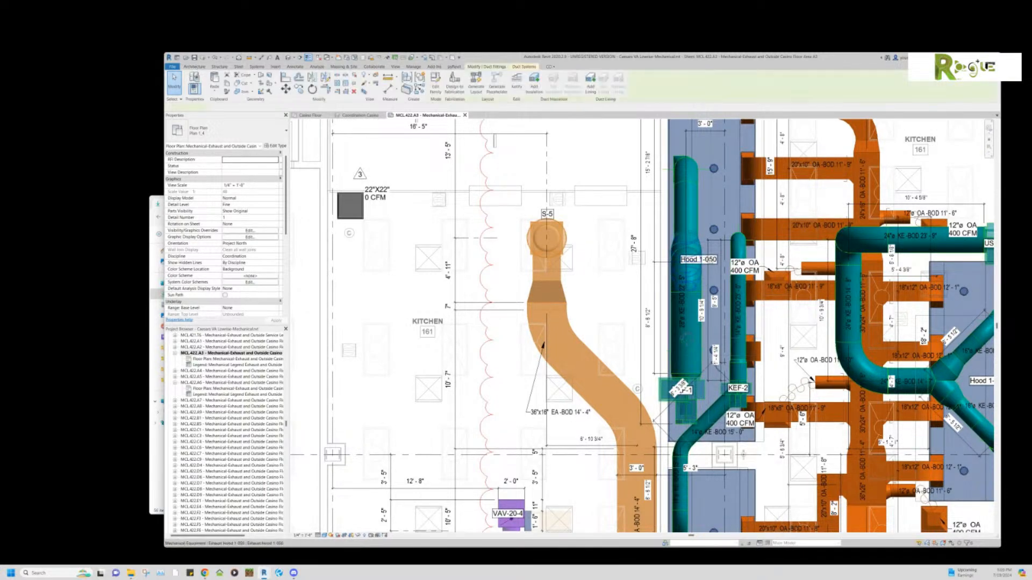
left_click(714, 261)
key("Escape")
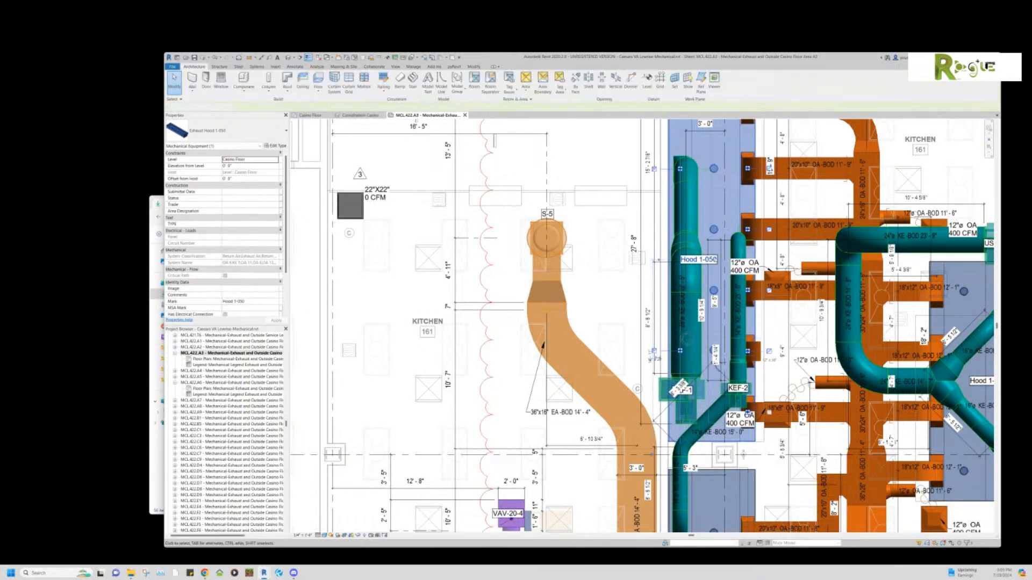
left_click(701, 260)
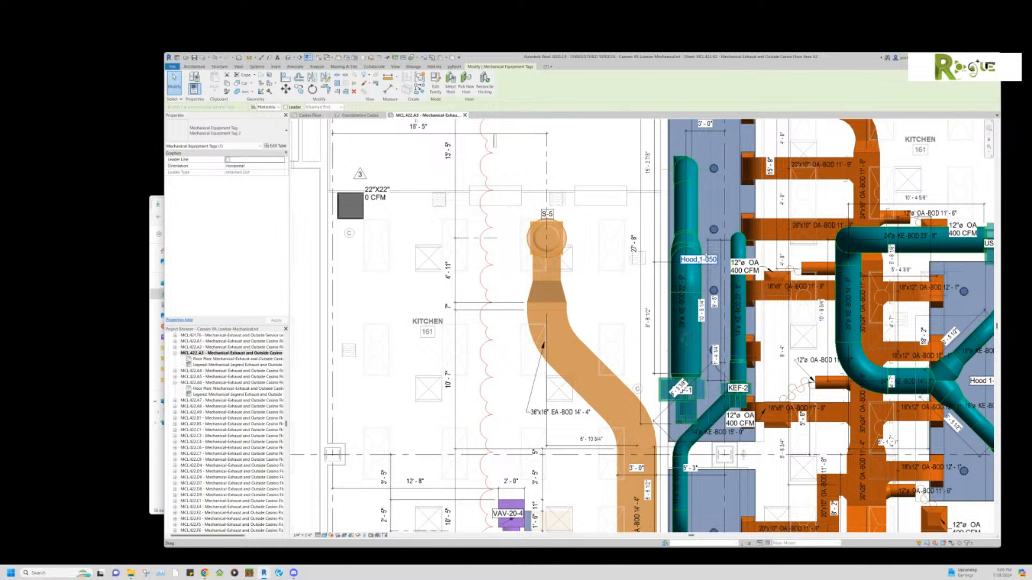
left_click_drag(701, 260, 723, 206)
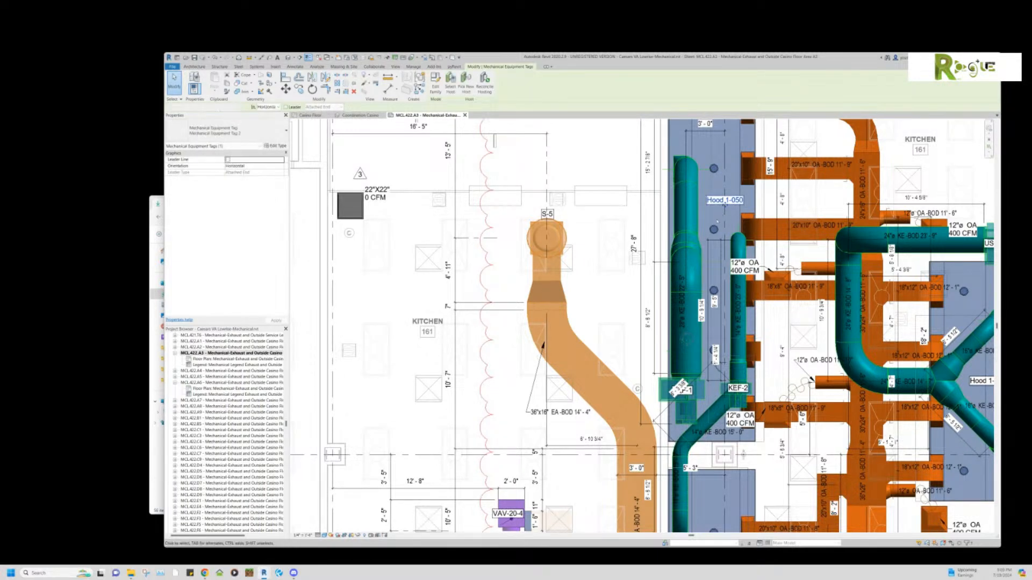
key("Escape")
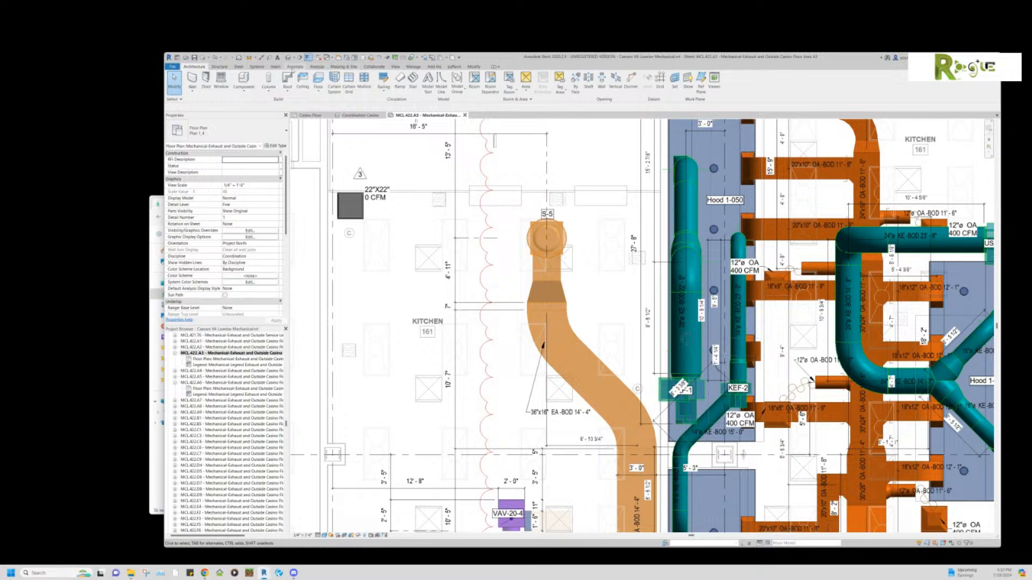
left_click(293, 67)
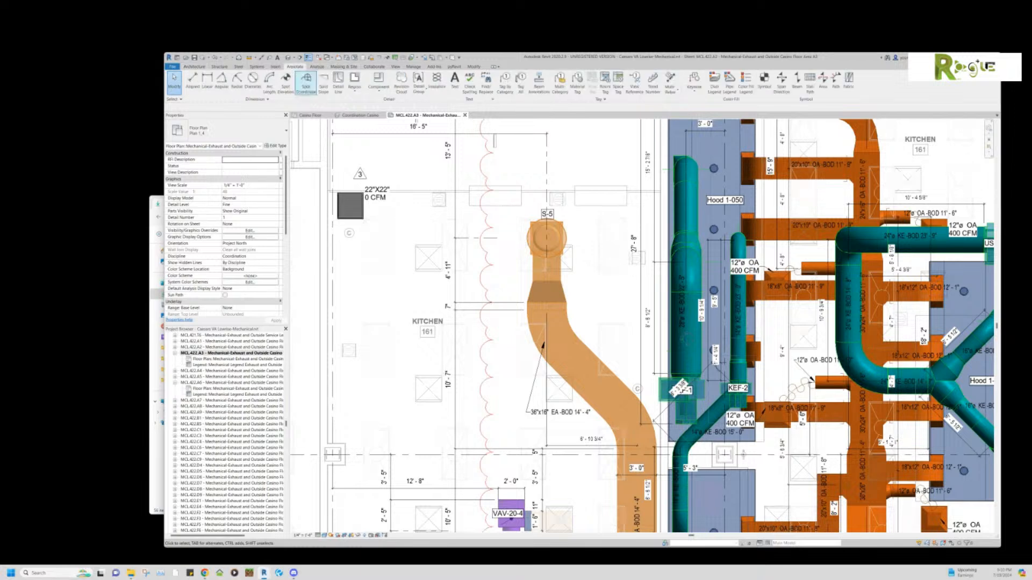
left_click(671, 340)
key("Escape")
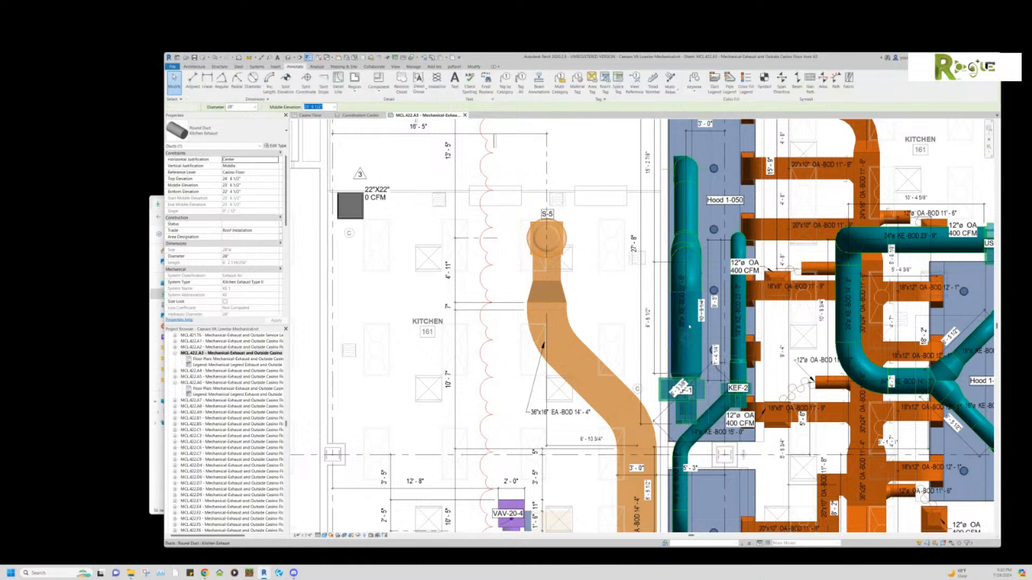
left_click(711, 317)
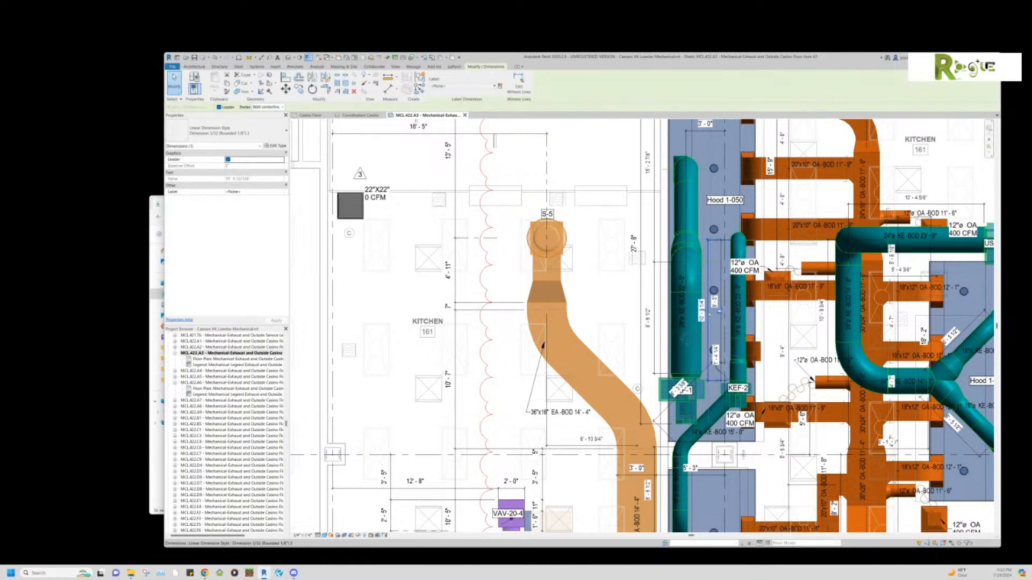
key("Escape")
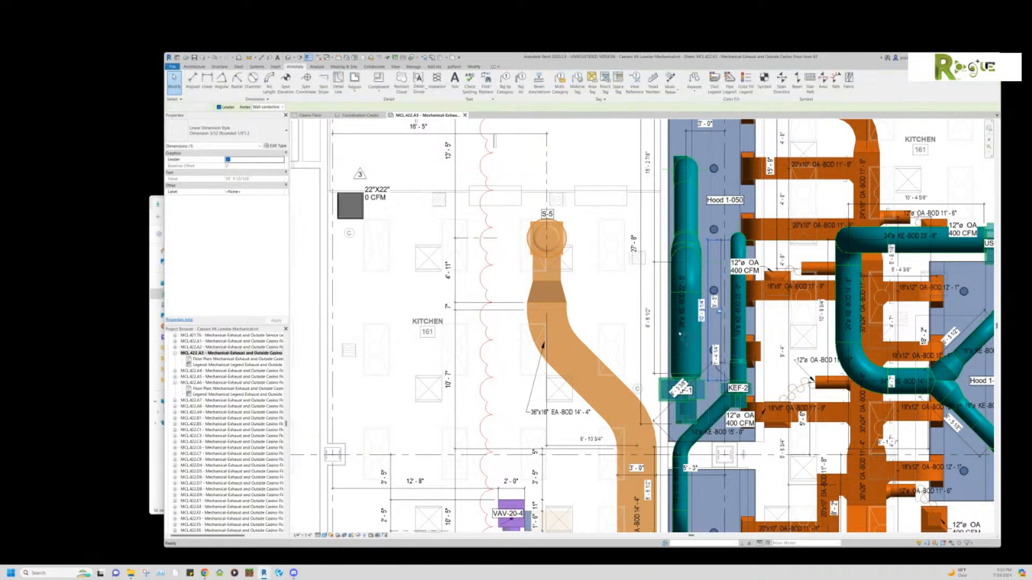
Override the graphics of the 28" round kitchen exhaust duct above KEF-1 by element, applying slight surface transparency.
left_click(672, 327)
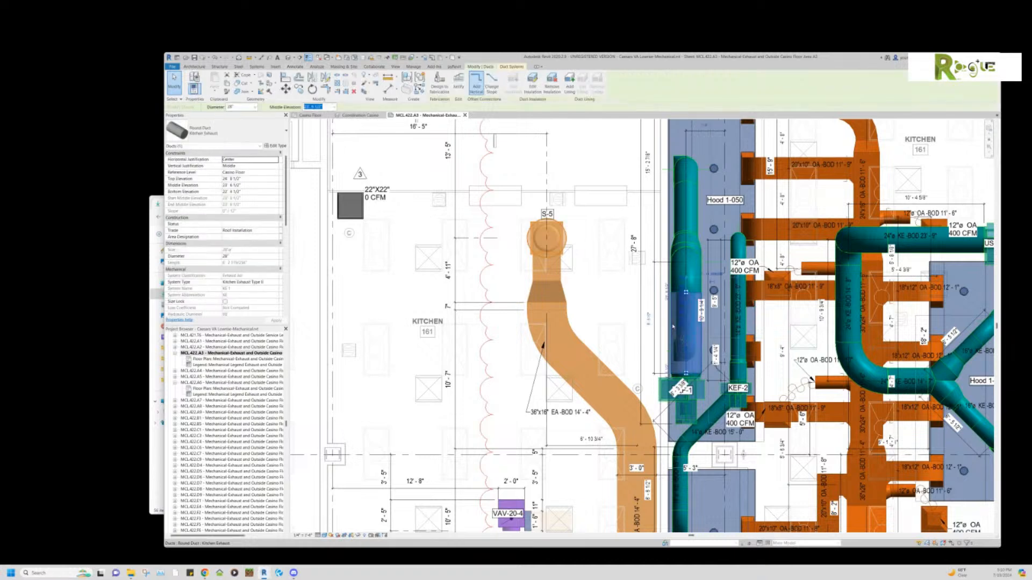
right_click(673, 327)
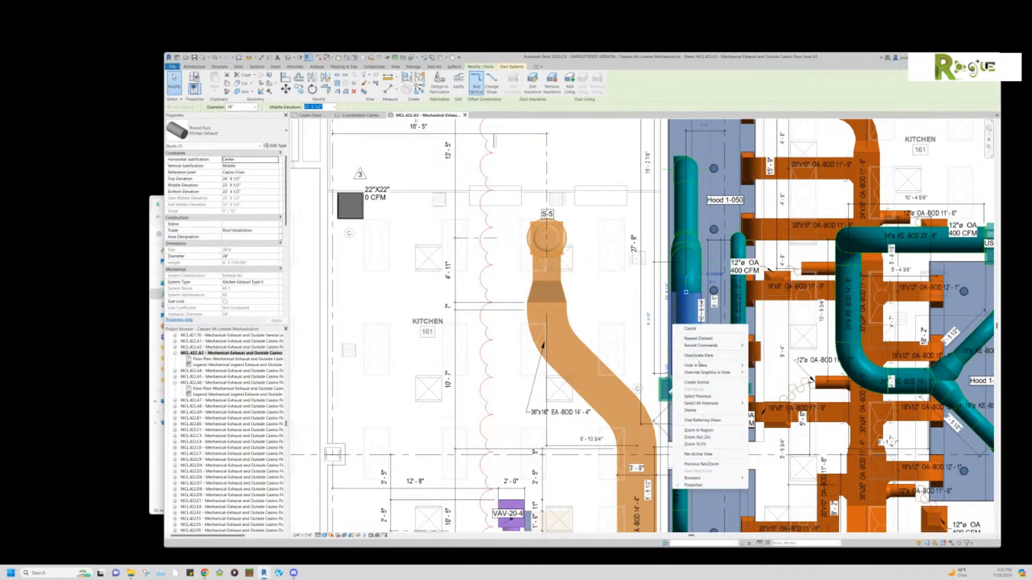
mouse_move(699, 375)
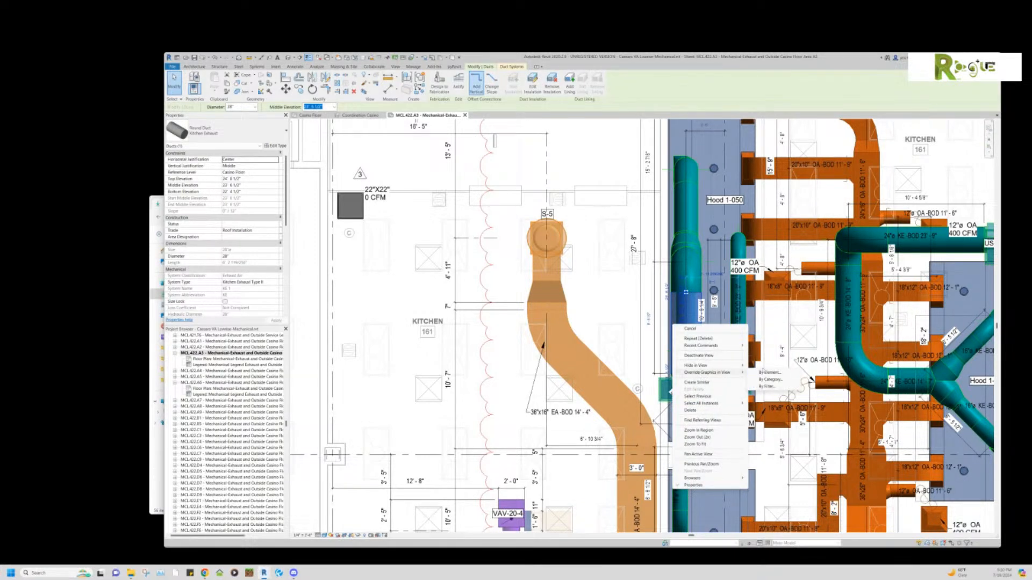
left_click(770, 372)
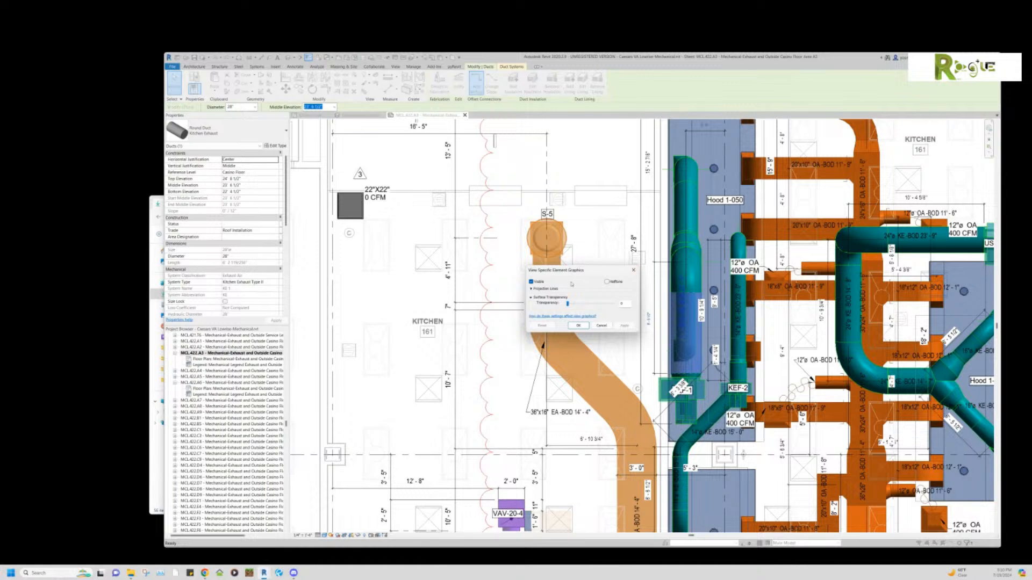
left_click(576, 304)
left_click(578, 326)
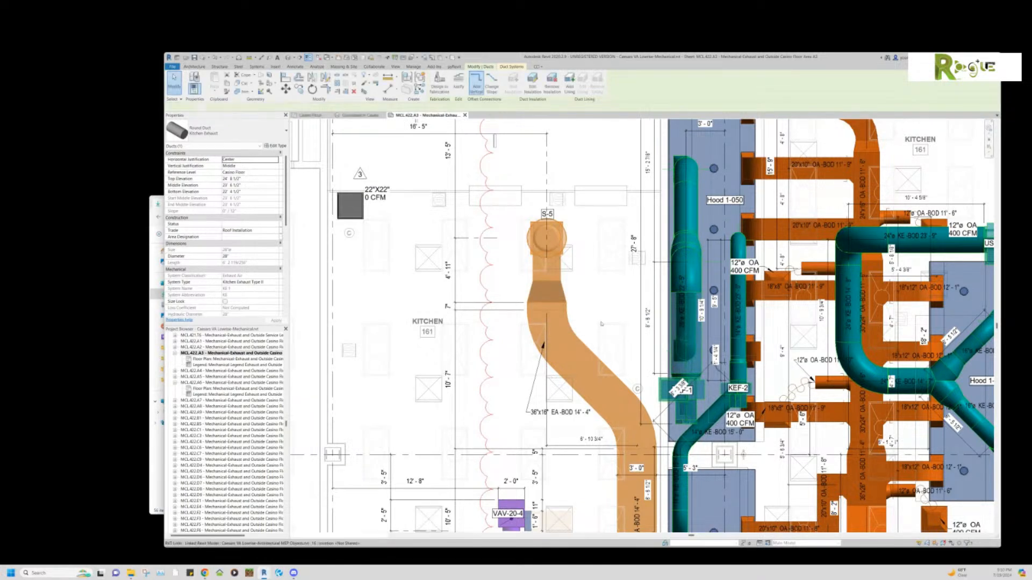
left_click(586, 320)
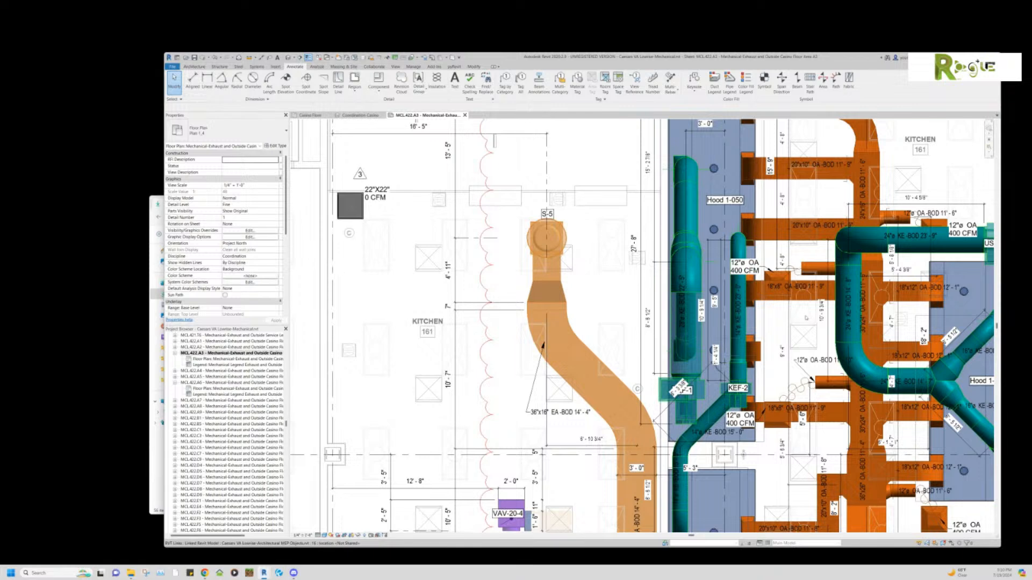
Reset the element graphics of the 28" round elbow joining that duct and apply slight surface transparency to it.
scroll(722, 323, "up", 2)
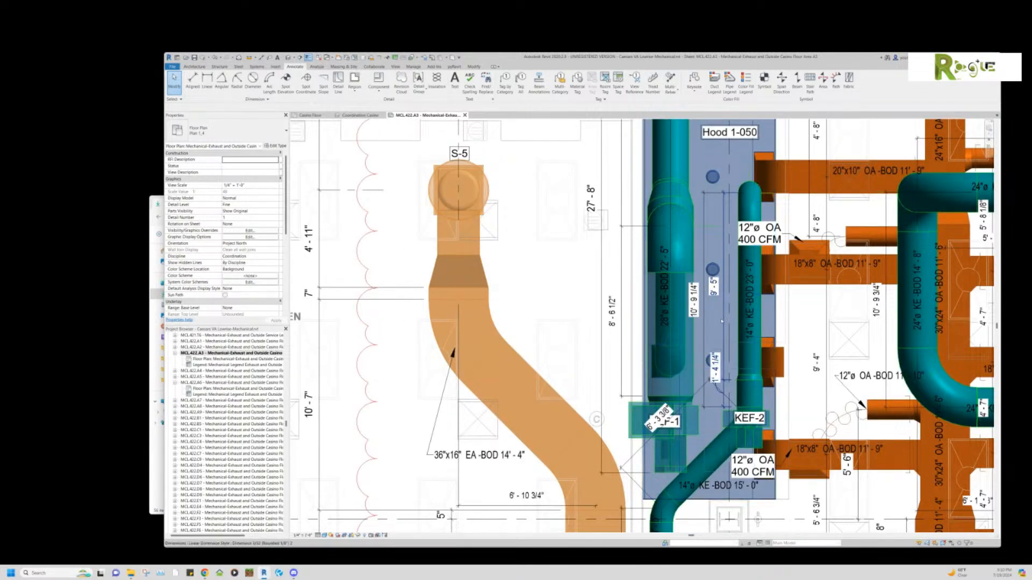
left_click(694, 265)
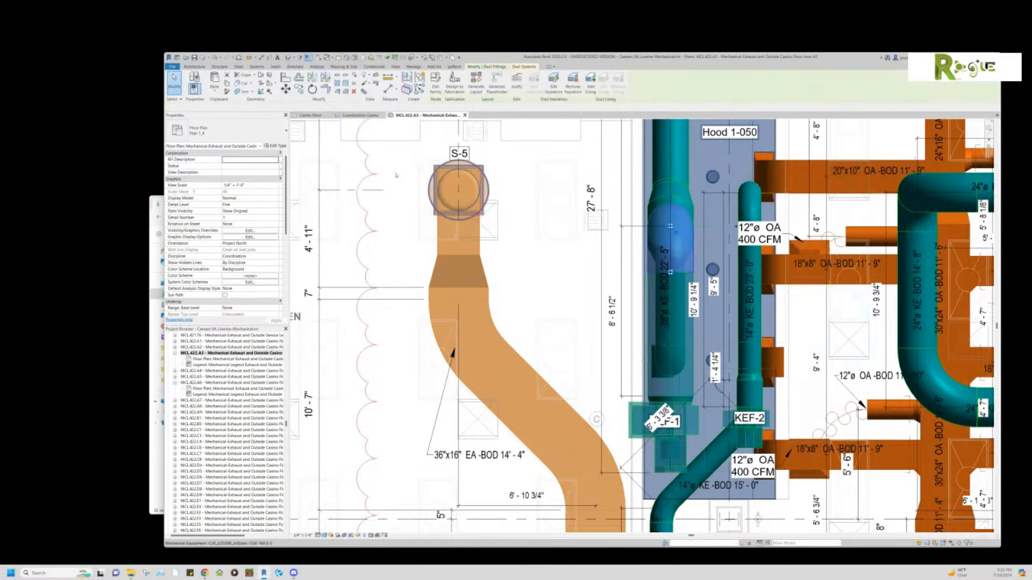
right_click(694, 263)
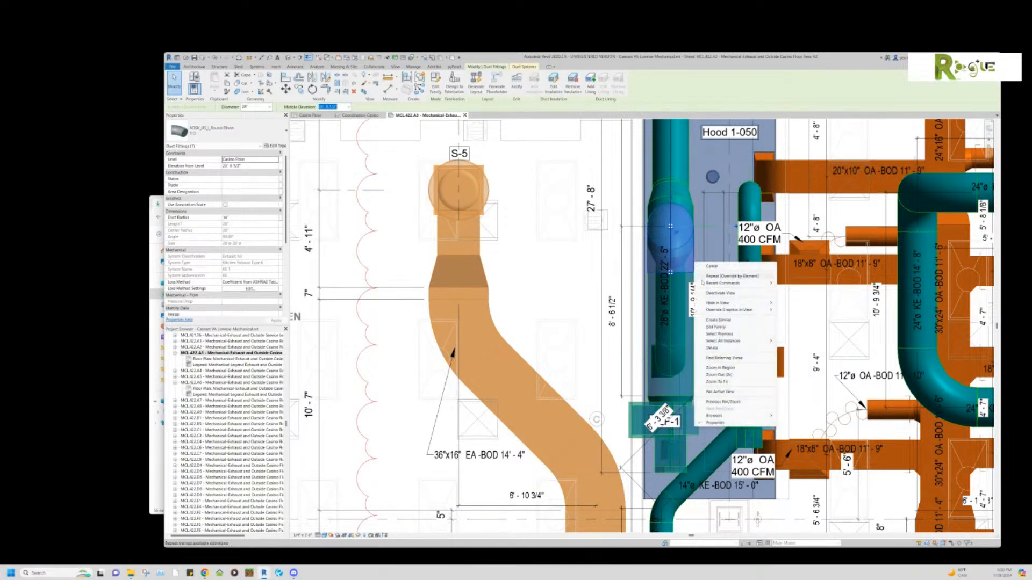
mouse_move(724, 312)
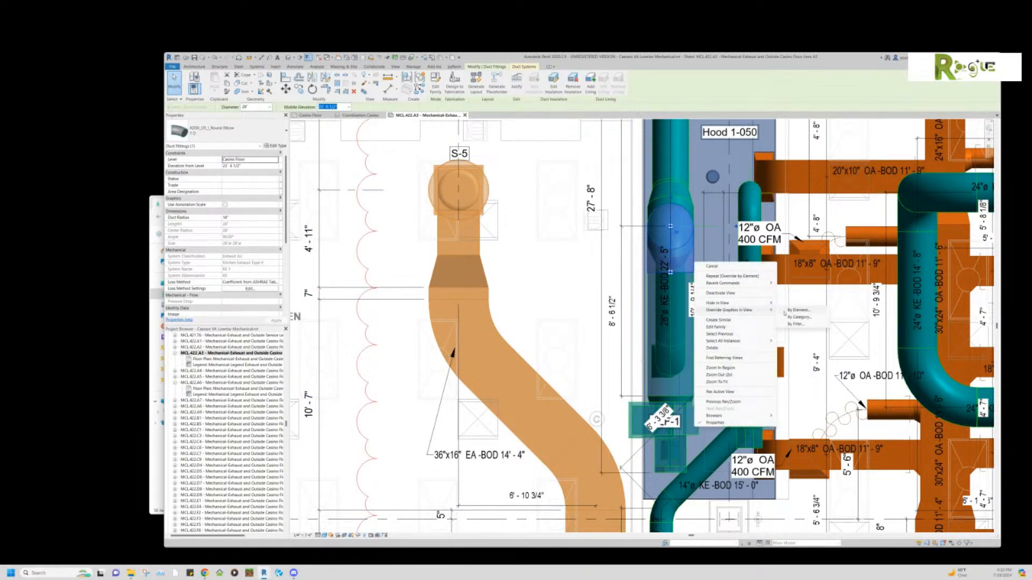
left_click(787, 311)
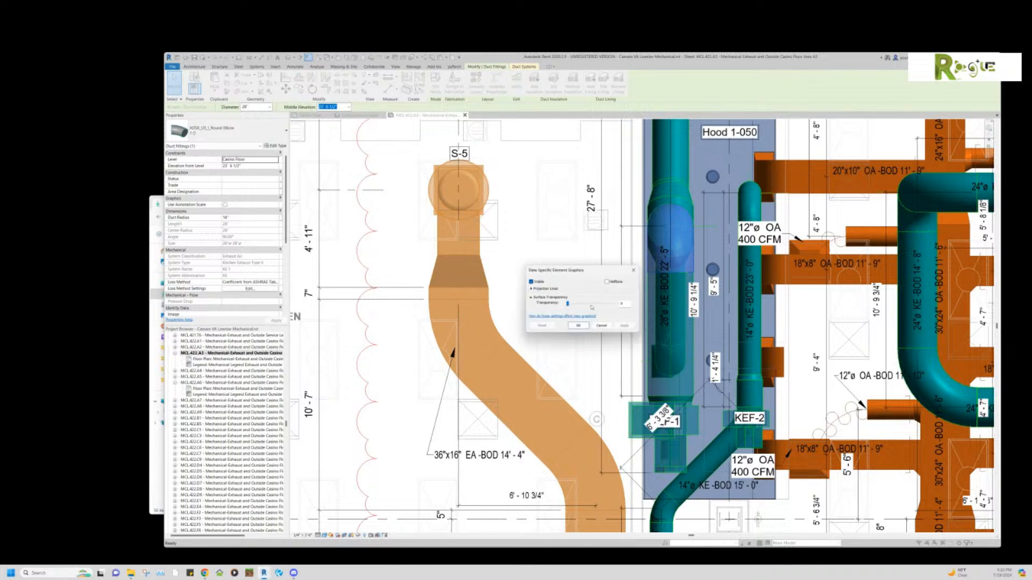
left_click(578, 303)
left_click(542, 325)
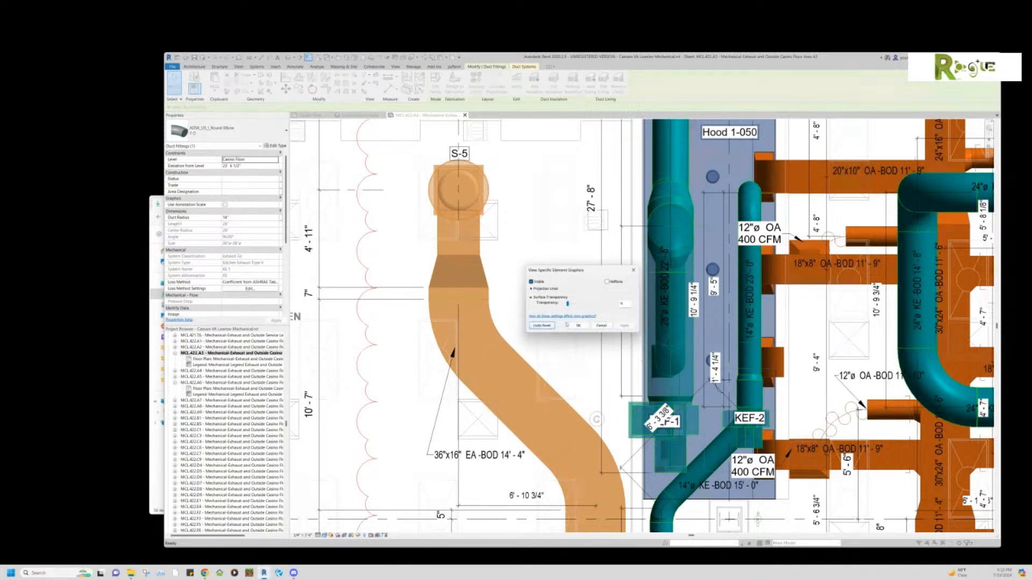
left_click_drag(568, 304, 584, 304)
left_click(579, 325)
left_click(585, 304)
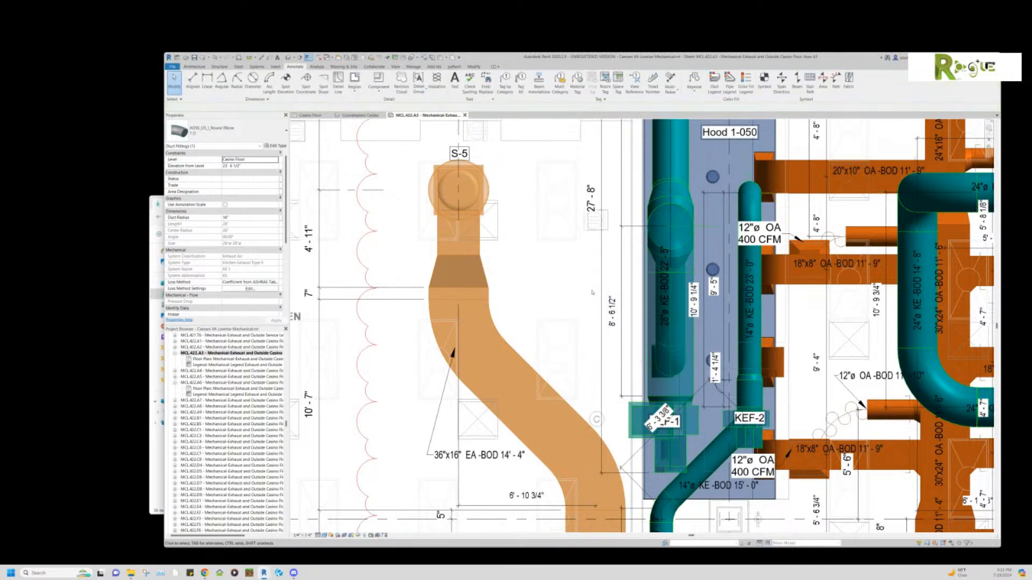
Copy the 28"ø duct tag farther down the kitchen exhaust duct and place spot slopes beside its upper and lower runs.
left_click(663, 300)
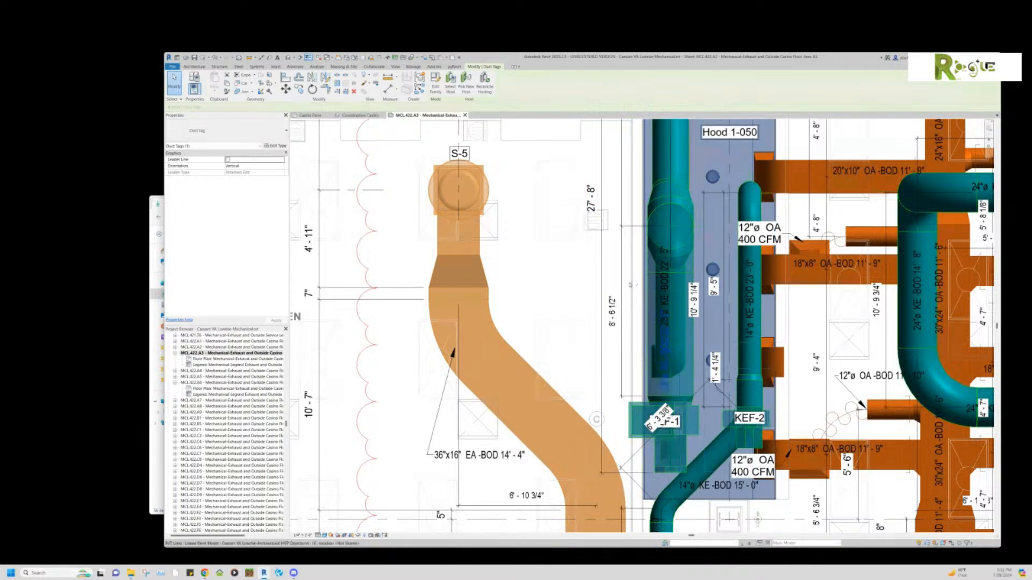
key("Escape")
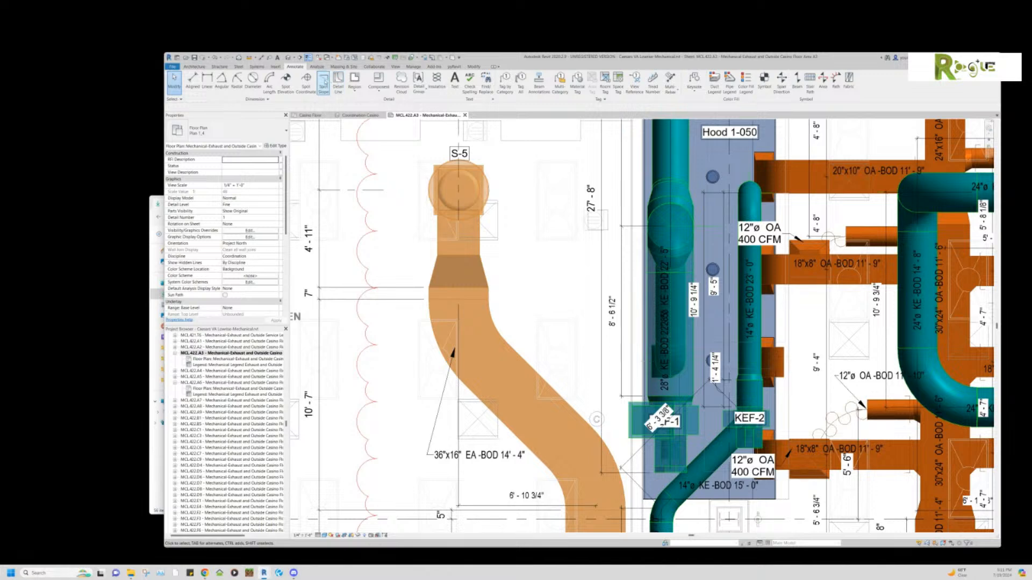
left_click(323, 84)
key("Escape")
left_click(323, 84)
middle_click_drag(649, 237, 637, 341)
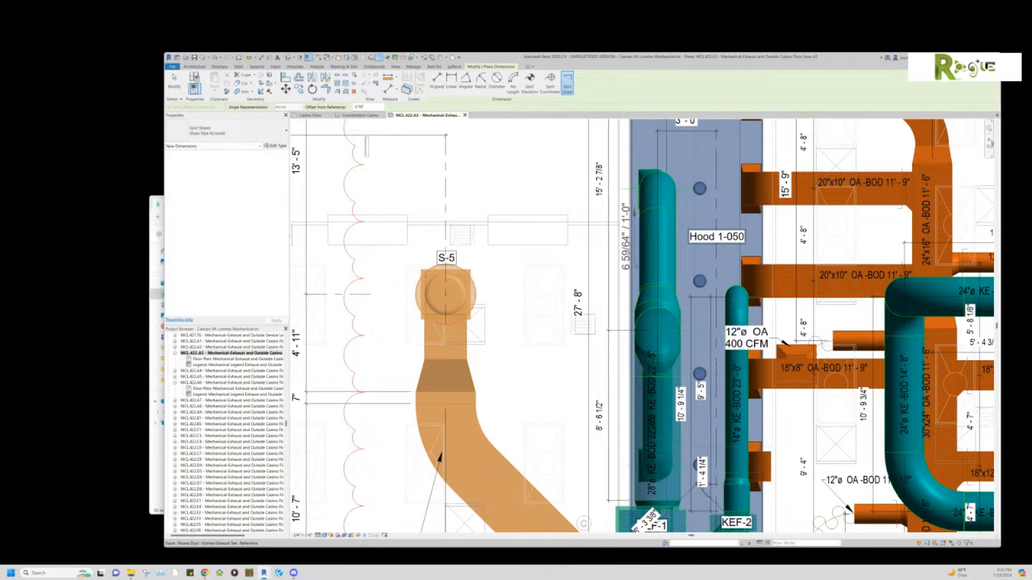
left_click(639, 237)
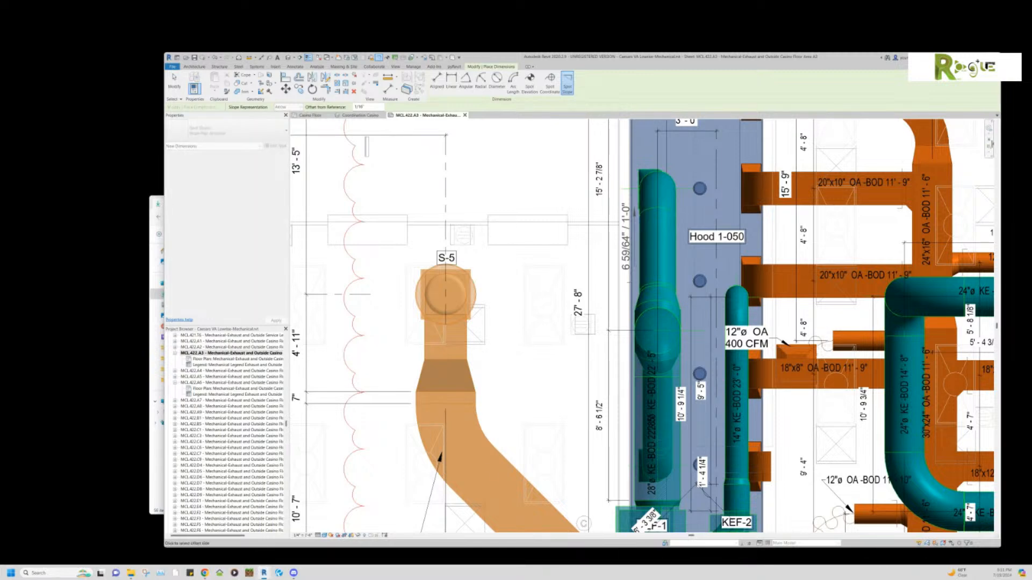
left_click(608, 279)
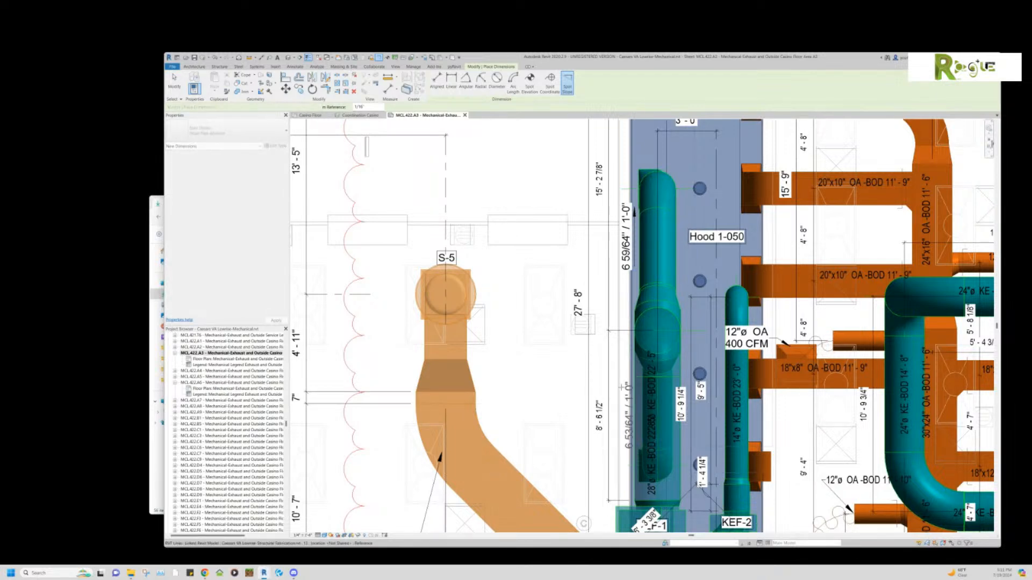
left_click(635, 395)
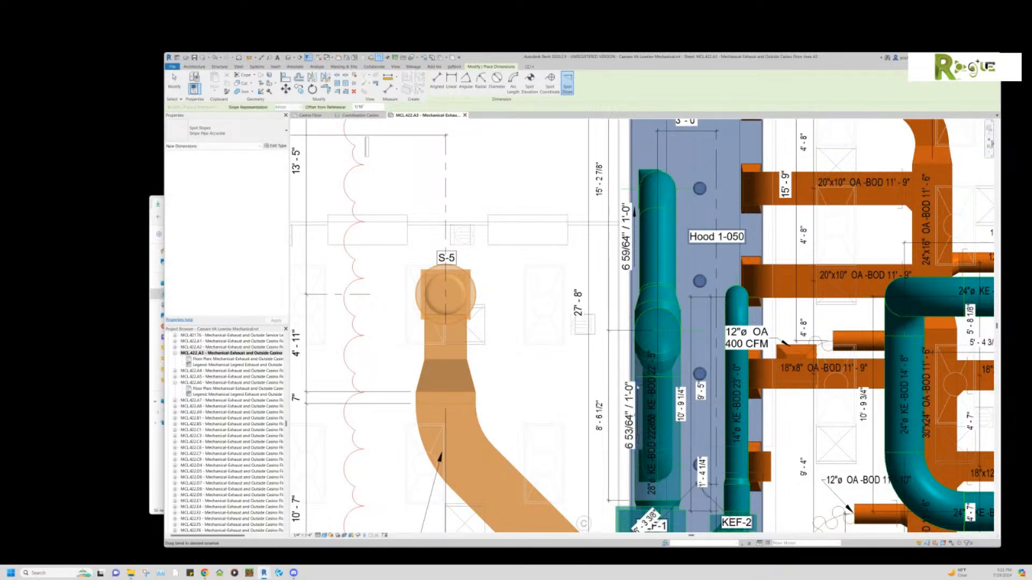
Finish placing the lower spot slope beside the kitchen exhaust duct and shift the upper spot slope left, clear of the duct.
left_click(625, 425)
key("Escape")
key("Escape")
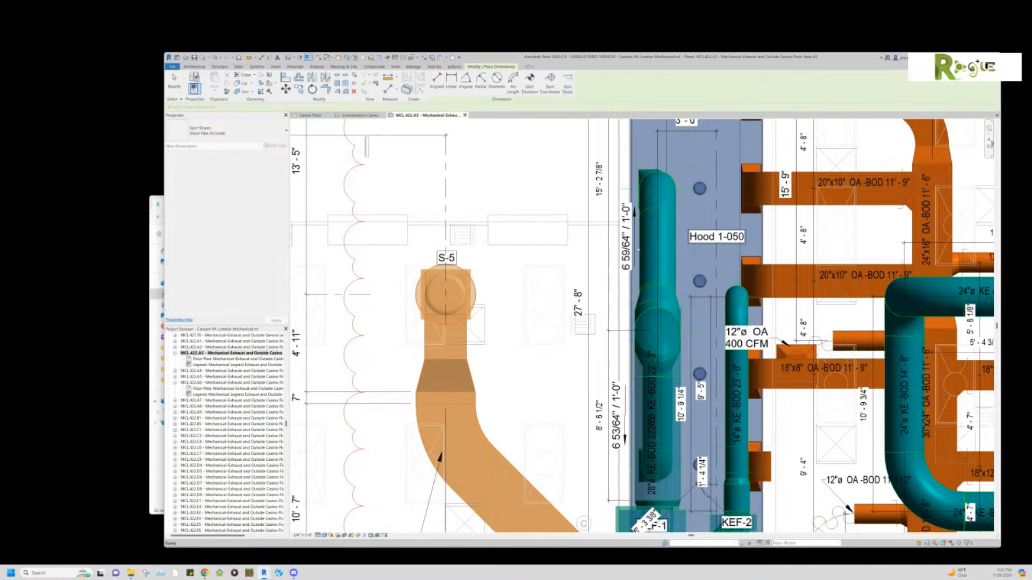
left_click_drag(635, 273, 624, 268)
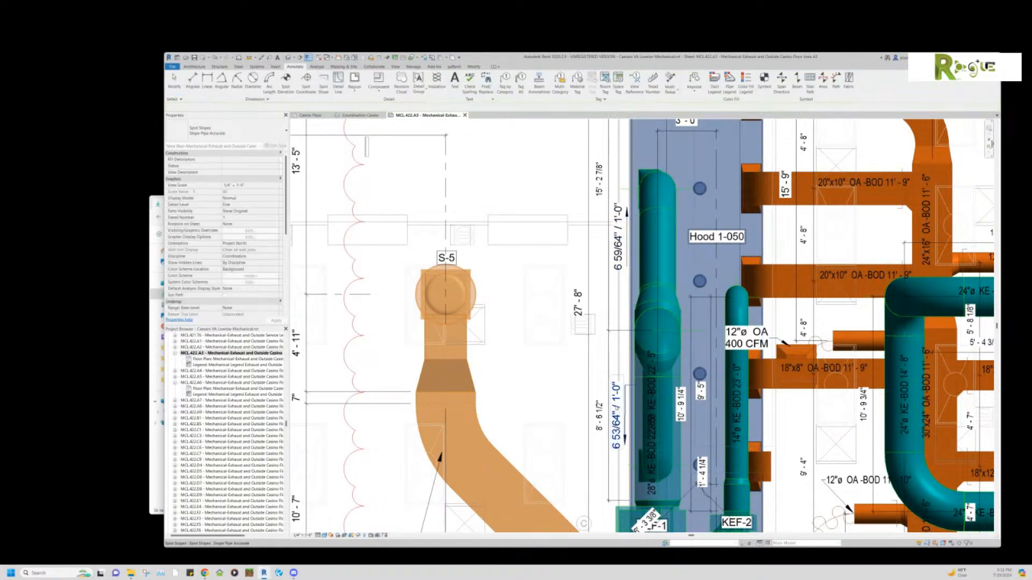
left_click(624, 382, "ctrl")
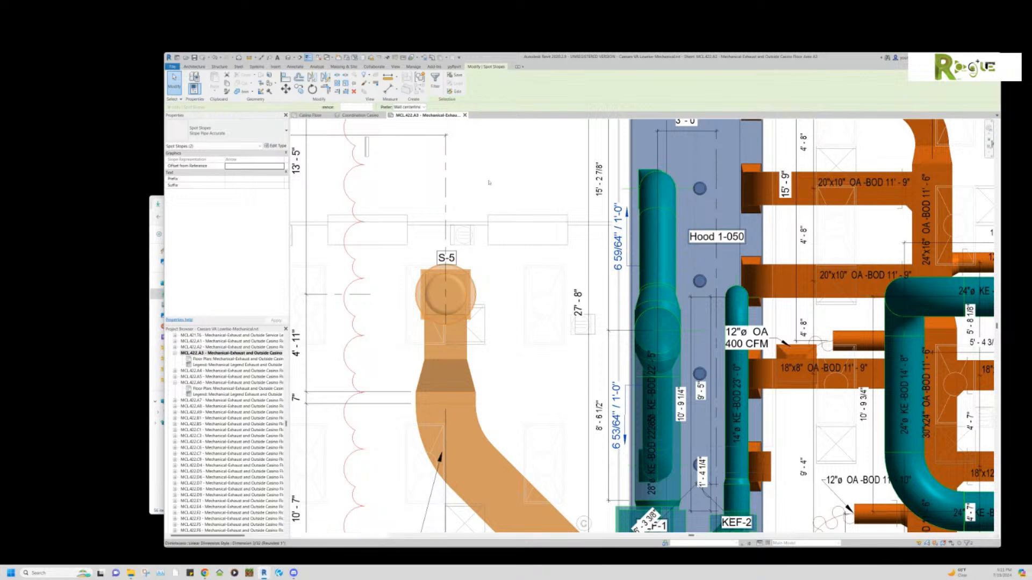
key("Escape")
left_click(625, 213)
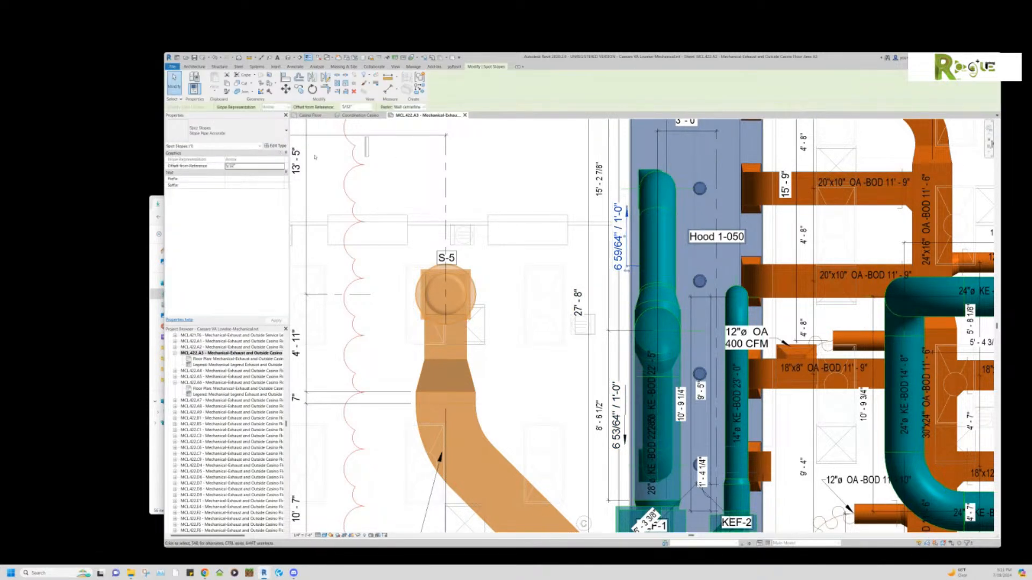
left_click(243, 131)
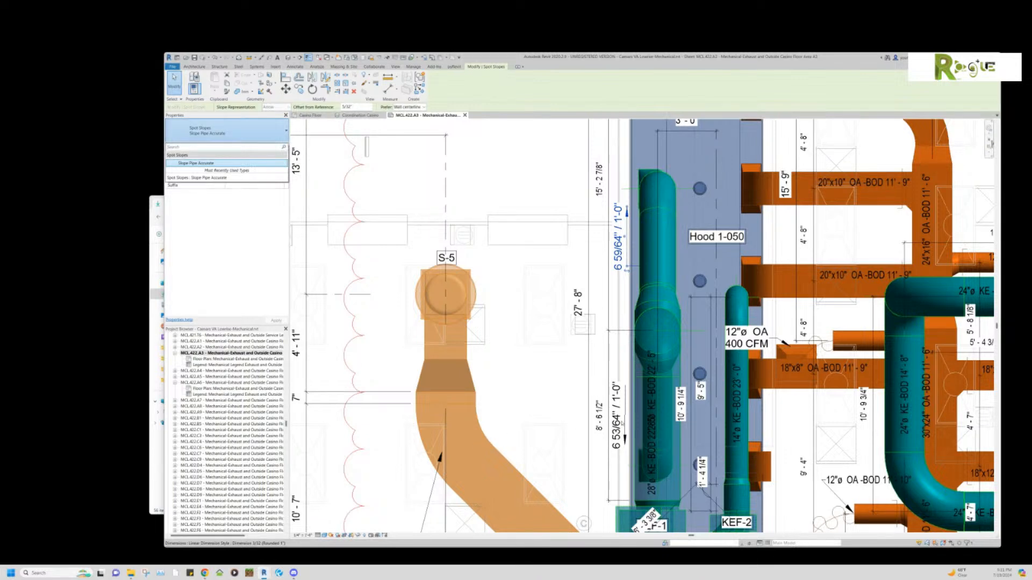
key("Escape")
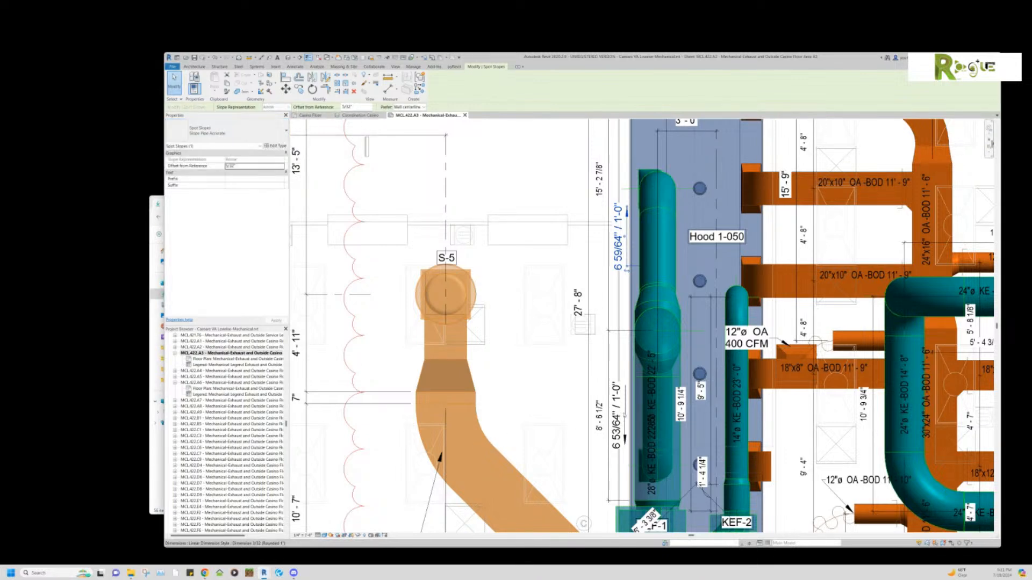
key("Escape")
Duplicate the type of the lower spot slope beside the kitchen exhaust duct as a new type named Angle.
scroll(659, 440, "up", 1)
scroll(659, 441, "up", 1)
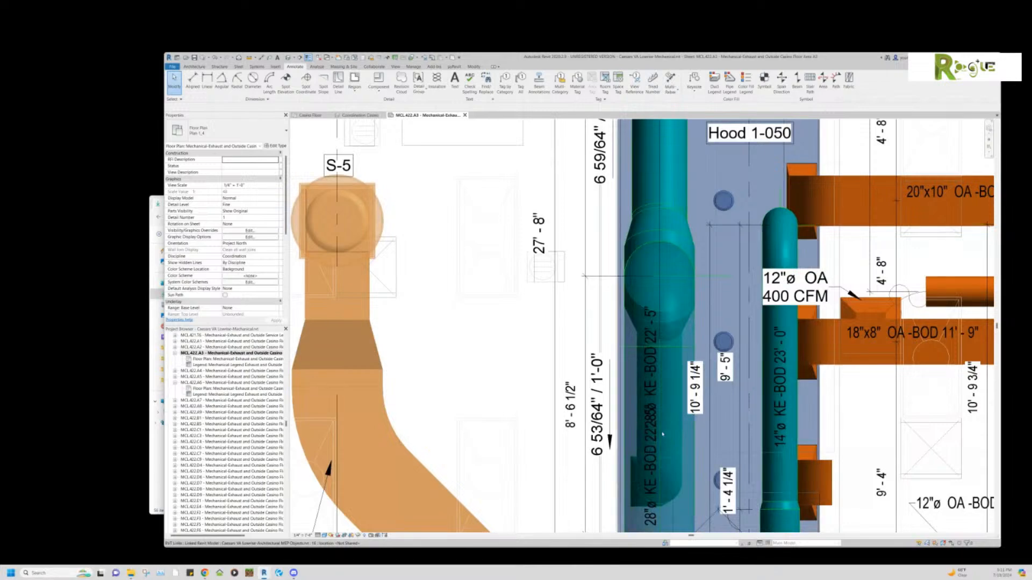
scroll(622, 411, "up", 2)
scroll(622, 411, "down", 3)
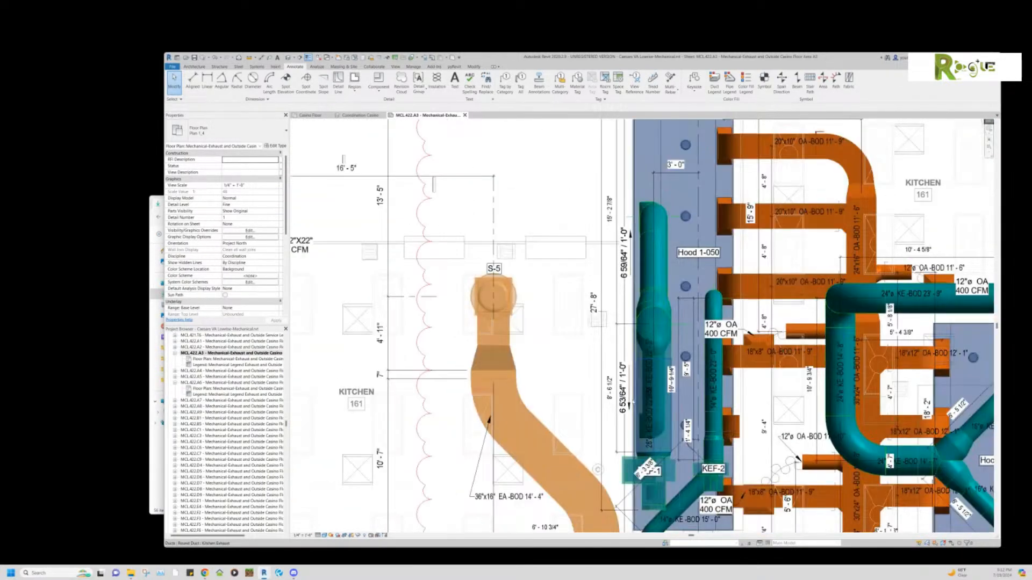
scroll(637, 380, "up", 4)
scroll(635, 385, "down", 3)
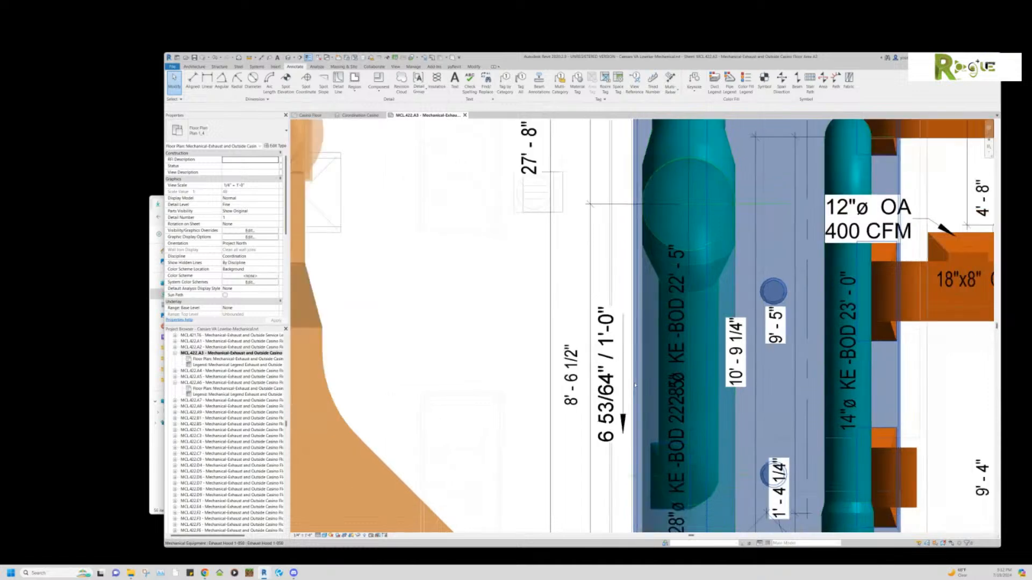
left_click(626, 376)
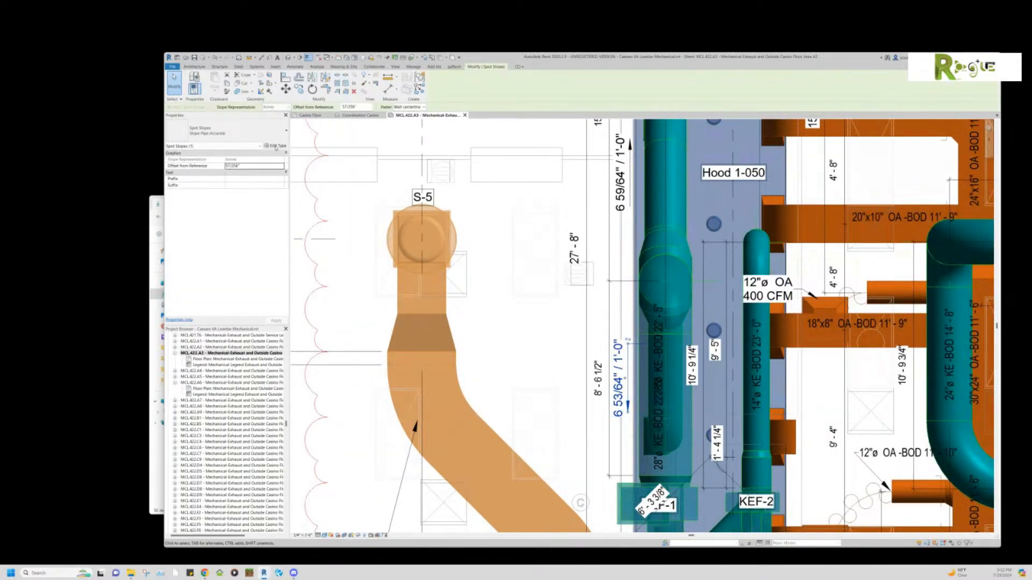
left_click(279, 138)
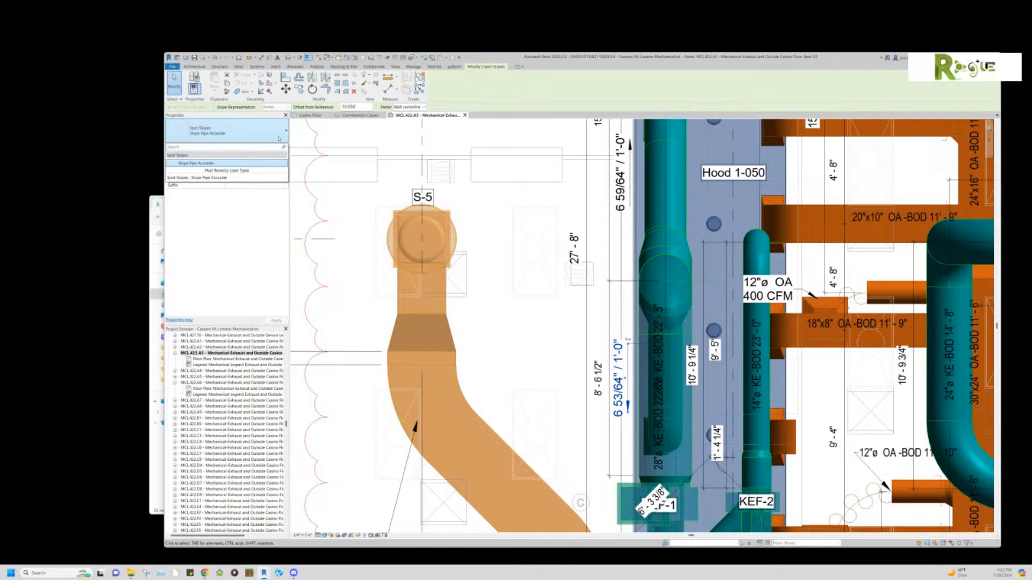
left_click(279, 139)
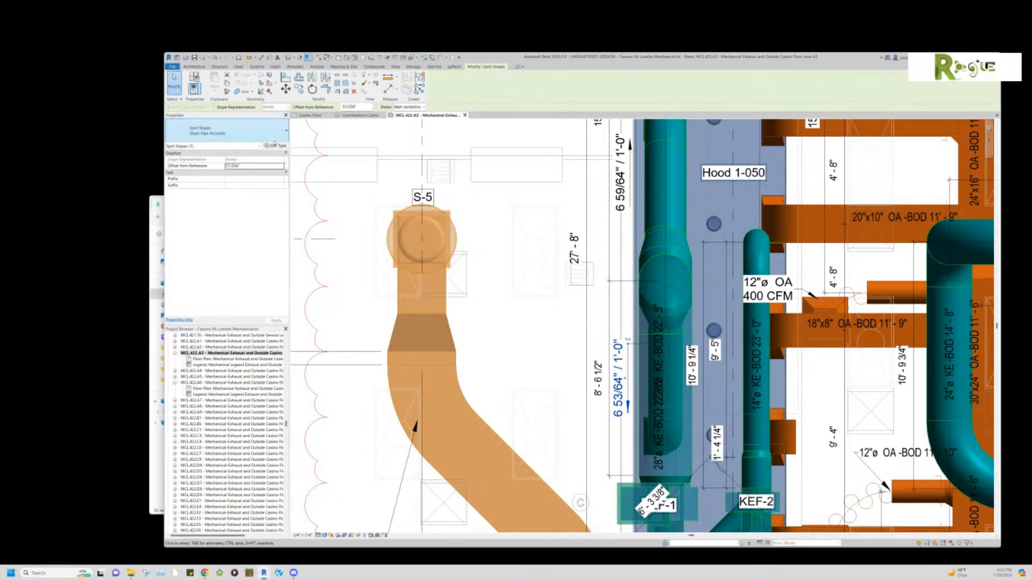
left_click(276, 145)
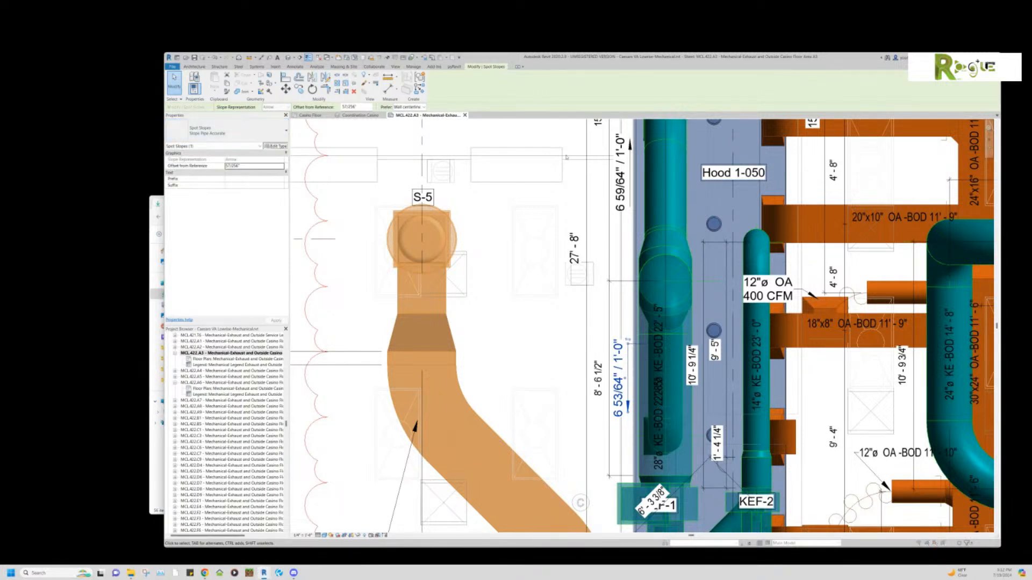
left_click(694, 268)
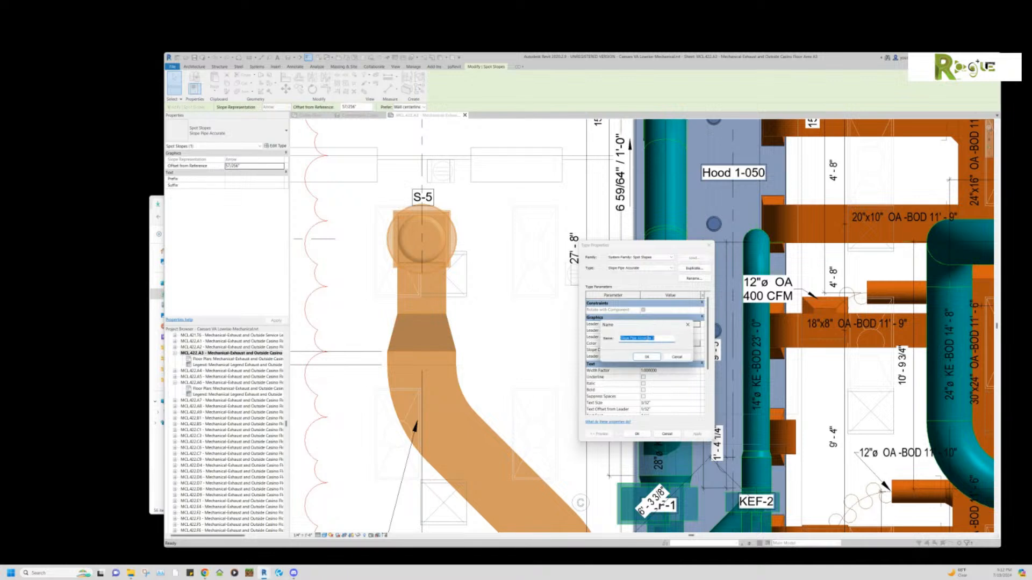
type("All")
left_click(648, 357)
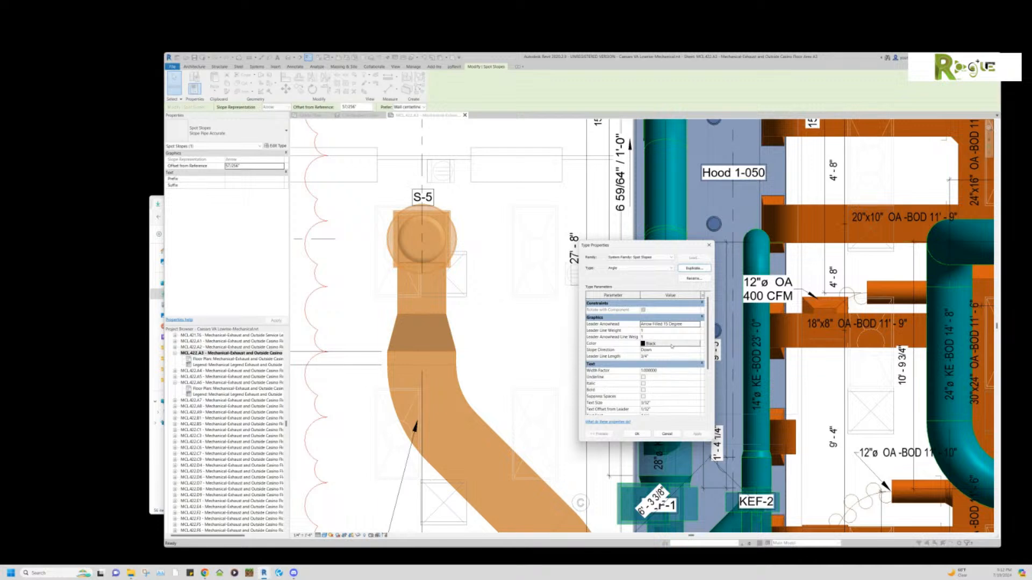
Set the Angle spot slope type's units format to decimal degrees with 0 decimal places and apply it to the lower spot slope.
scroll(672, 347, "down", 3)
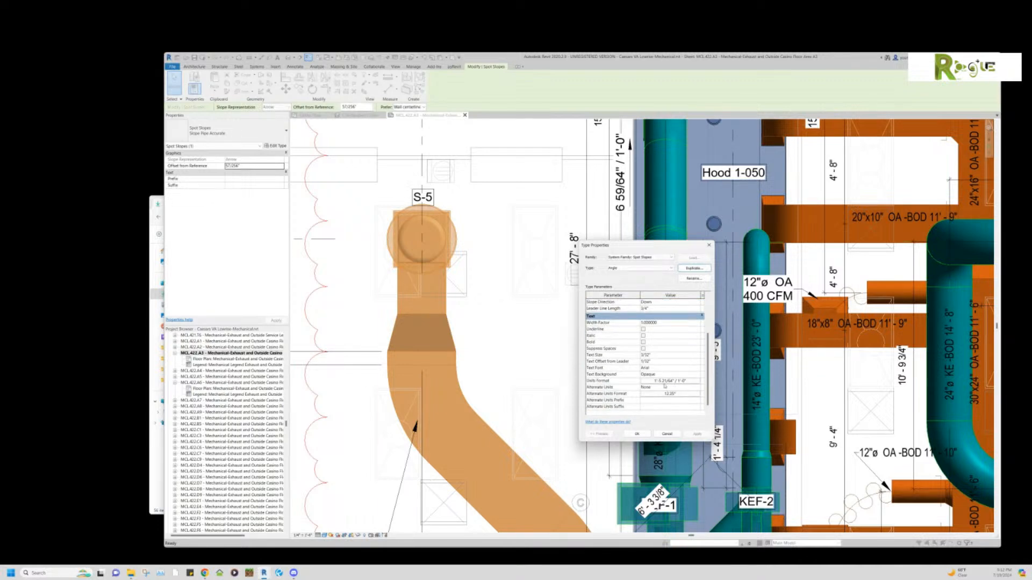
left_click(664, 384)
left_click(646, 308)
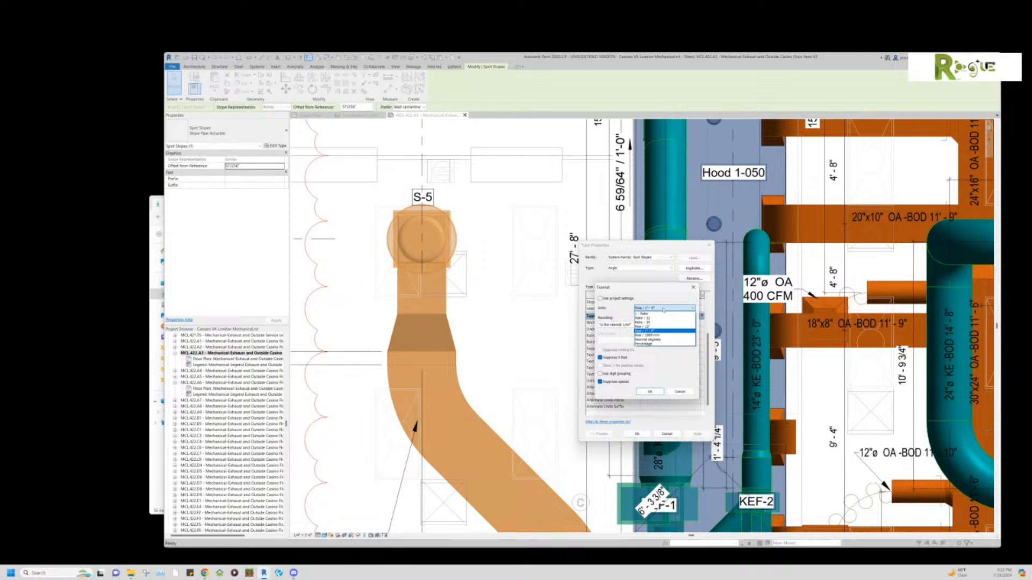
left_click(651, 340)
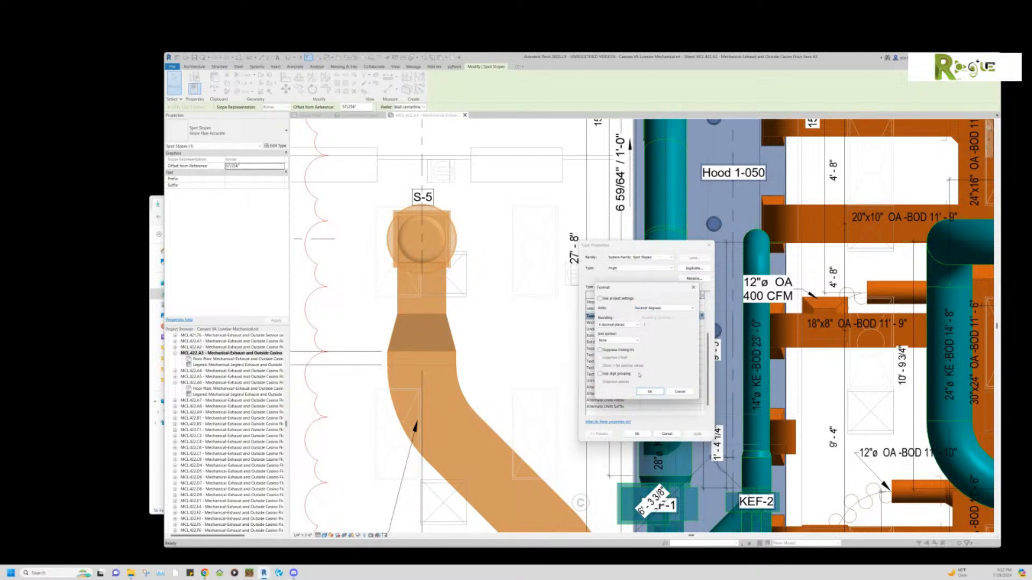
left_click(618, 324)
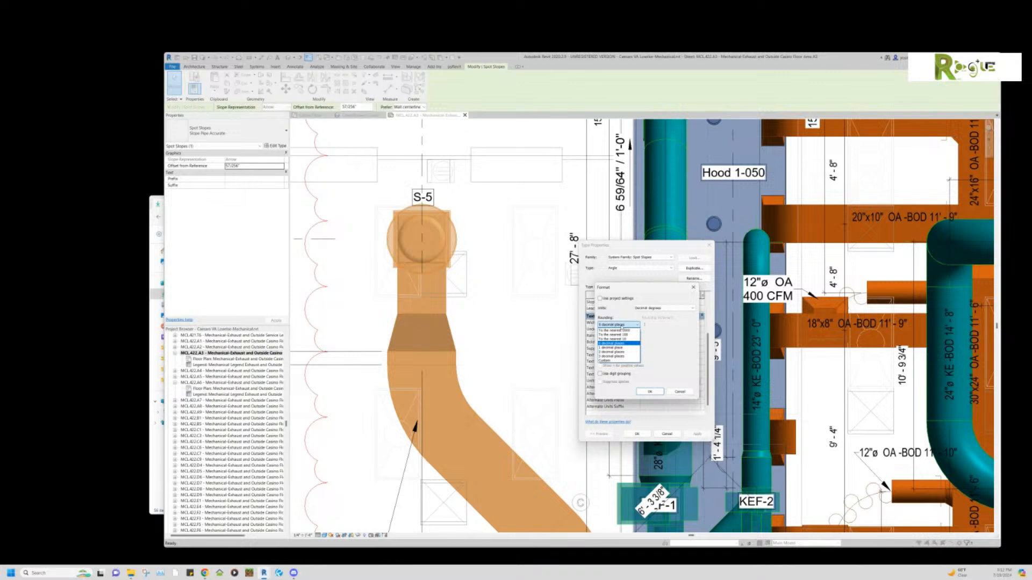
left_click(618, 344)
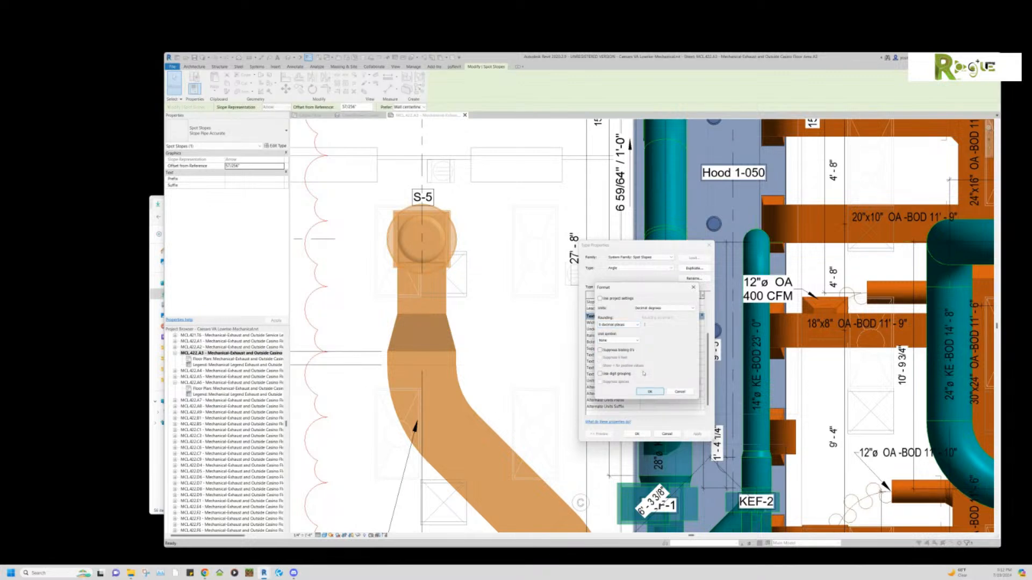
left_click(621, 326)
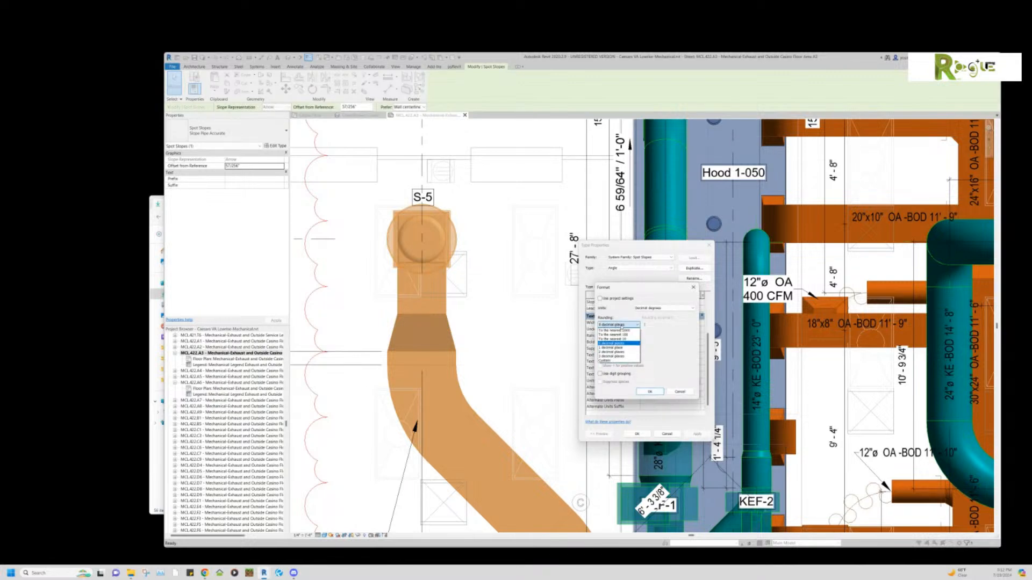
left_click(621, 357)
left_click(618, 325)
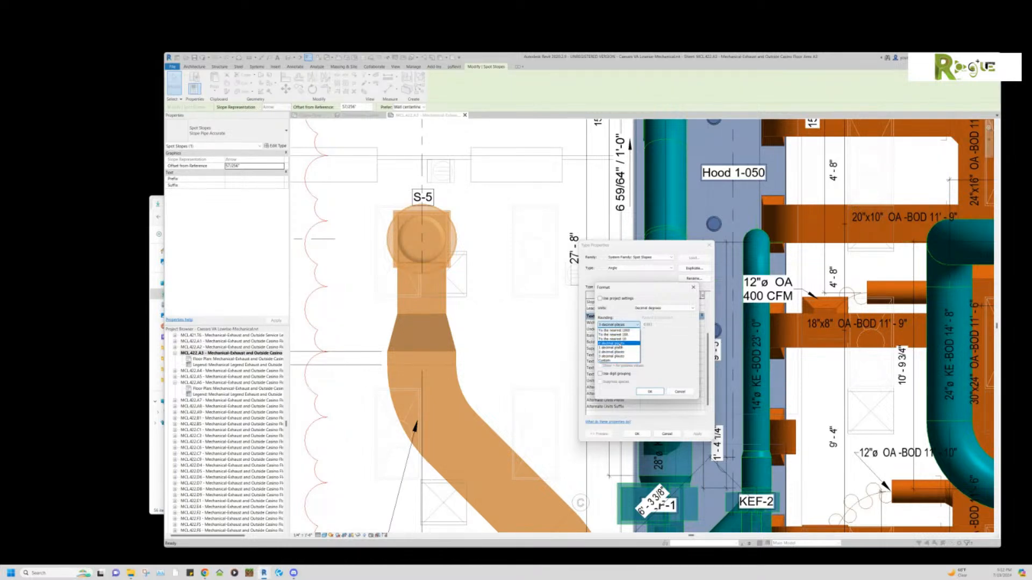
left_click(619, 344)
left_click(649, 391)
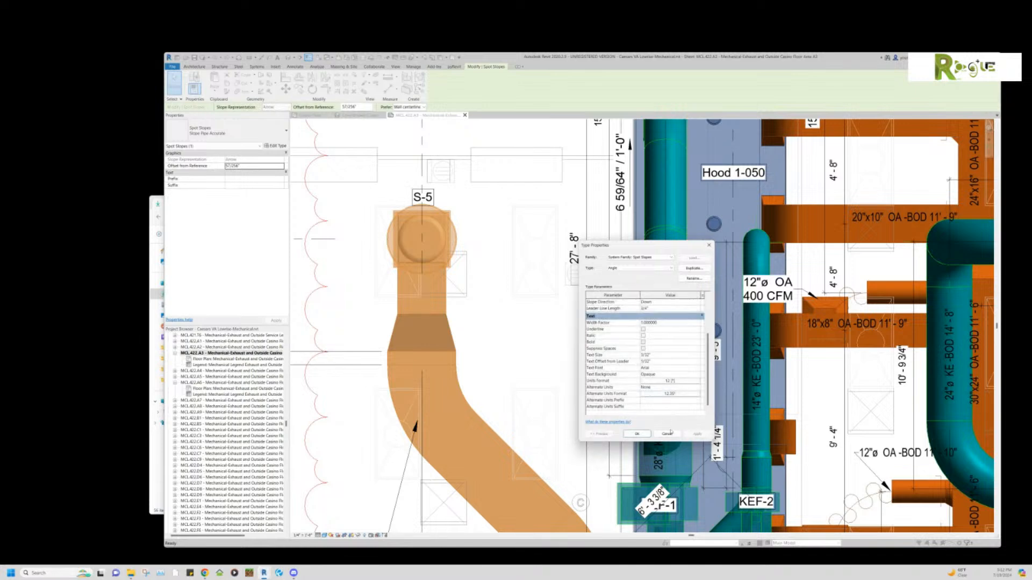
left_click(637, 433)
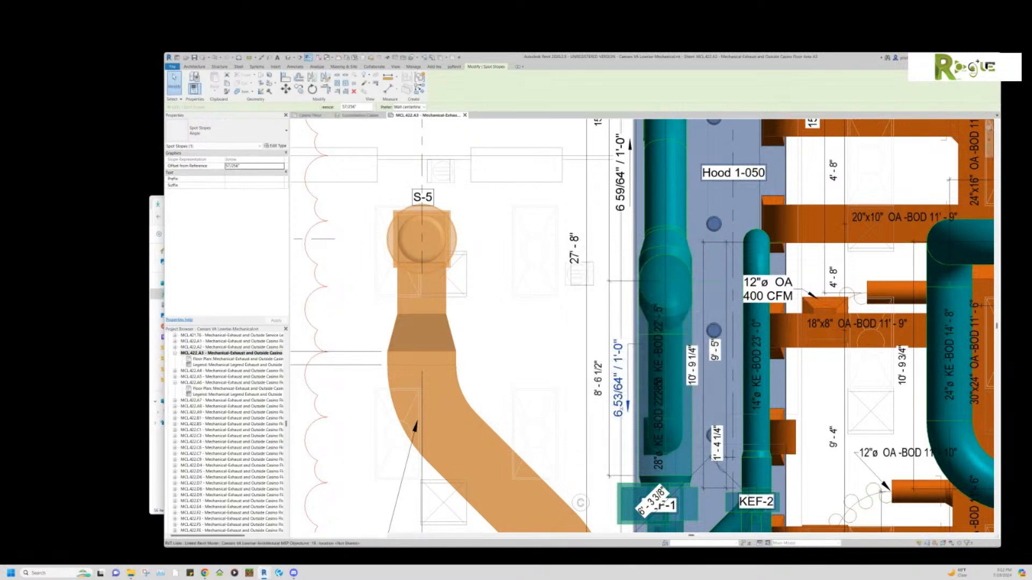
left_click(565, 332)
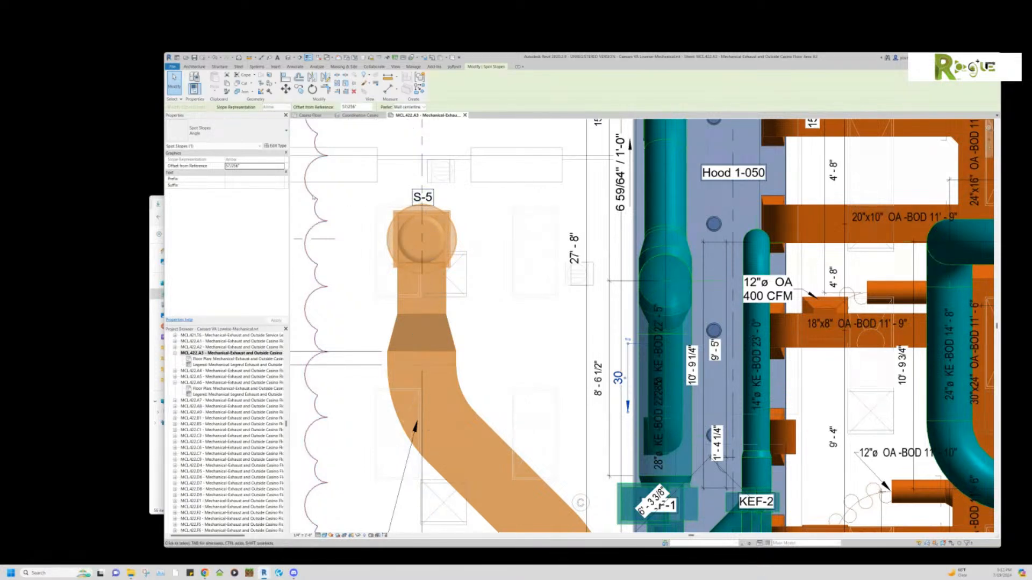
Add the degree unit symbol to the Angle spot slope type's units format, then clear the selection.
left_click(276, 146)
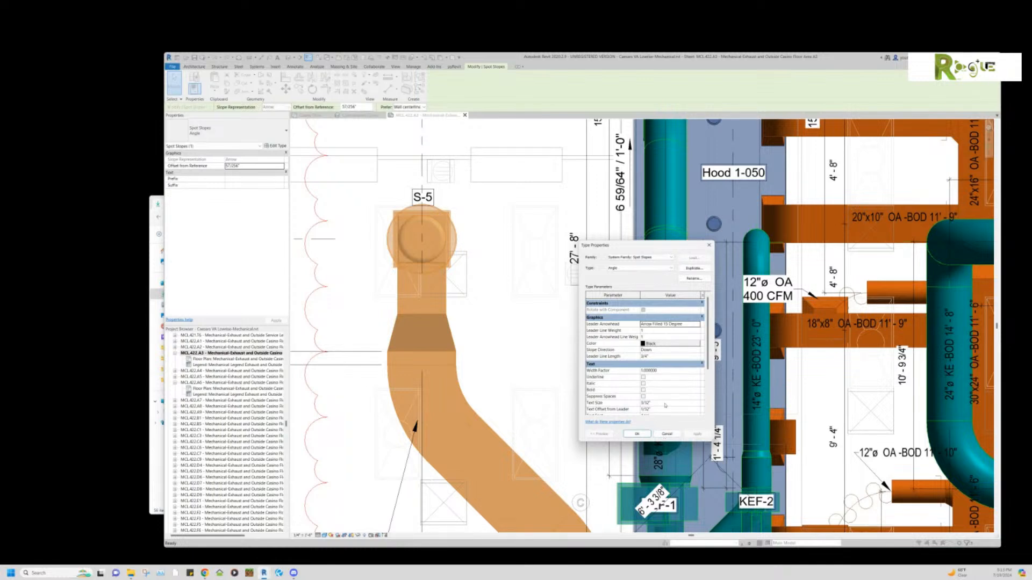
left_click(666, 435)
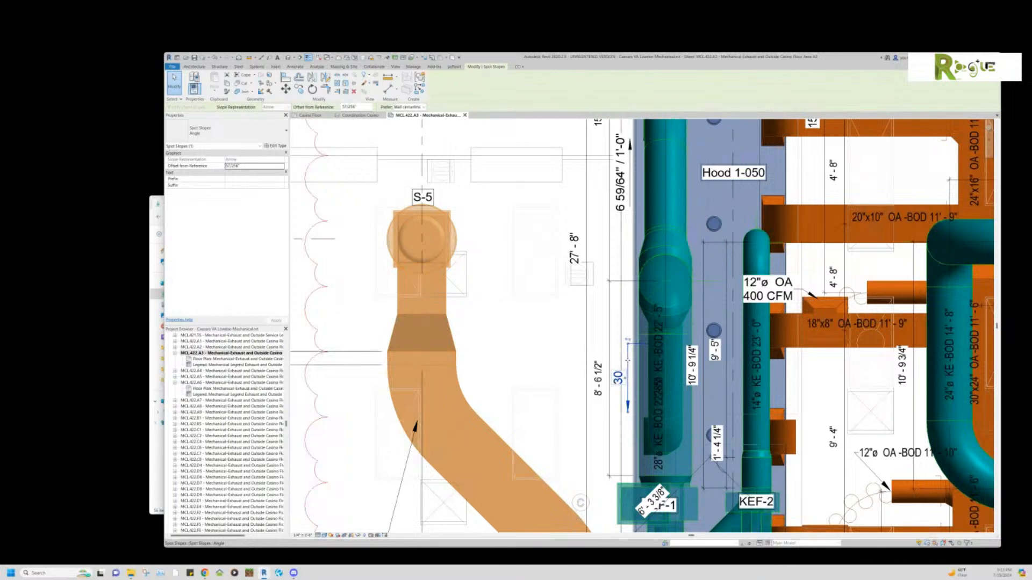
left_click(276, 145)
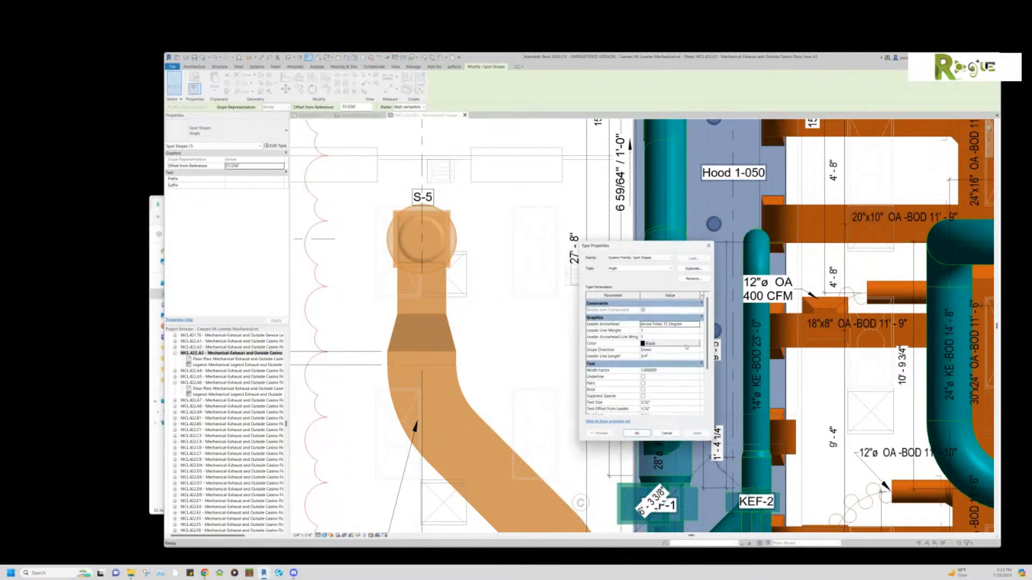
scroll(658, 374, "down", 3)
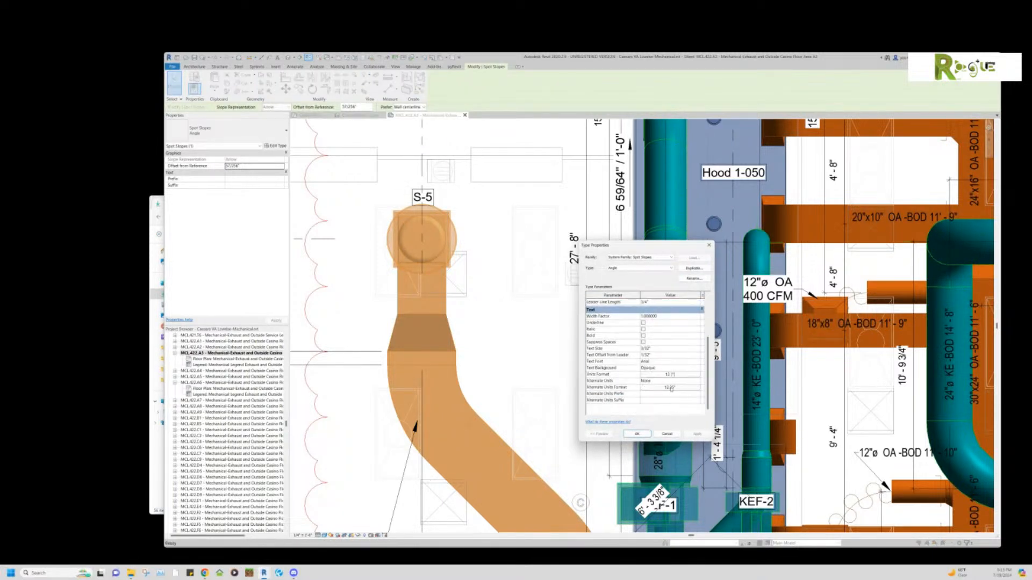
left_click(666, 376)
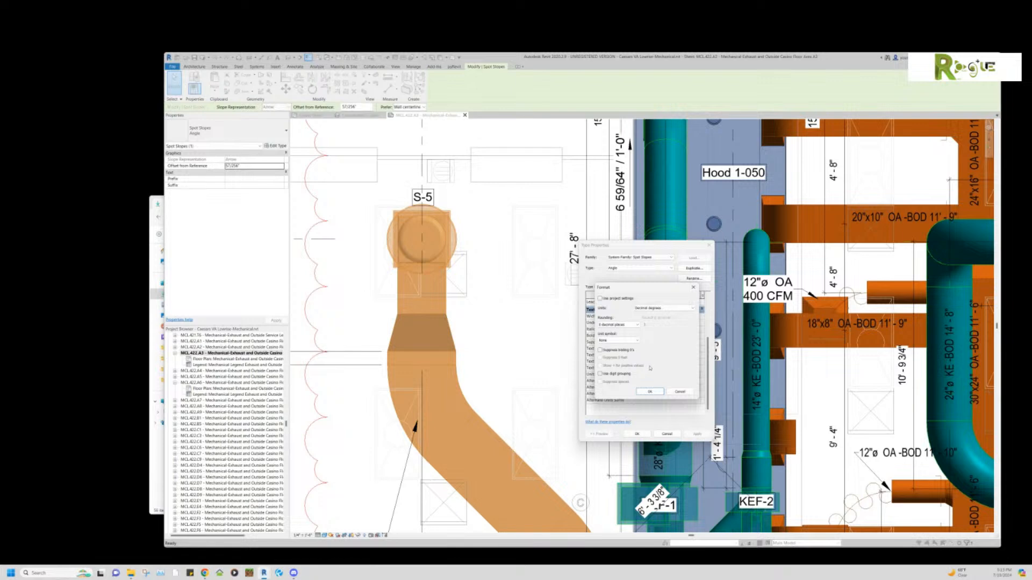
left_click(618, 340)
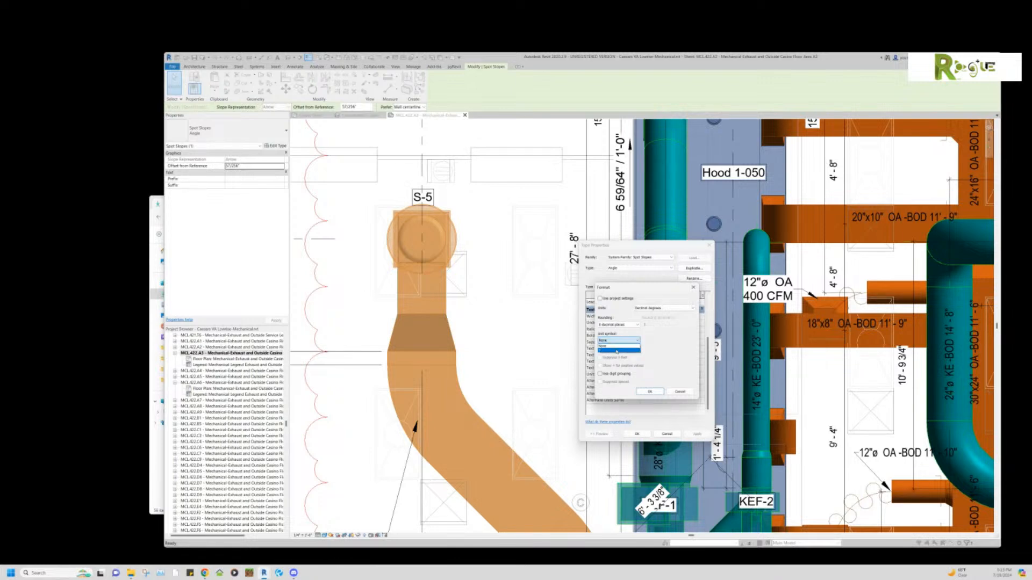
left_click(617, 348)
left_click(650, 392)
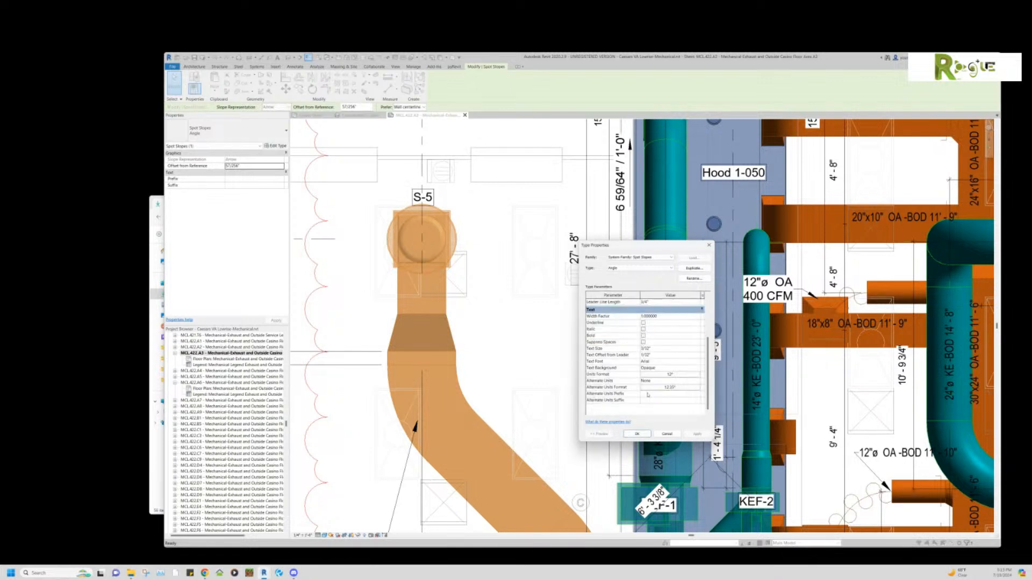
left_click(637, 433)
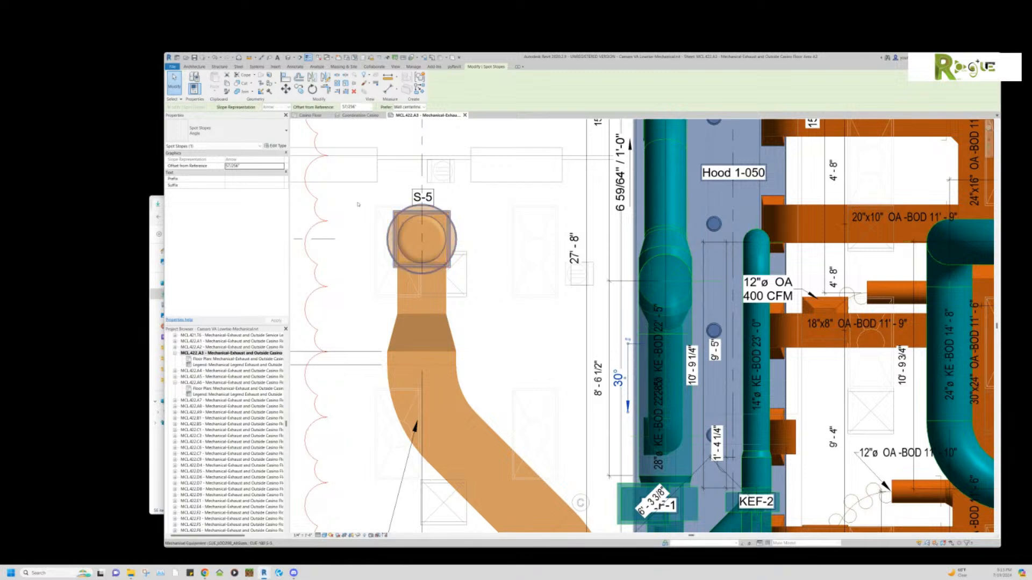
key("Escape")
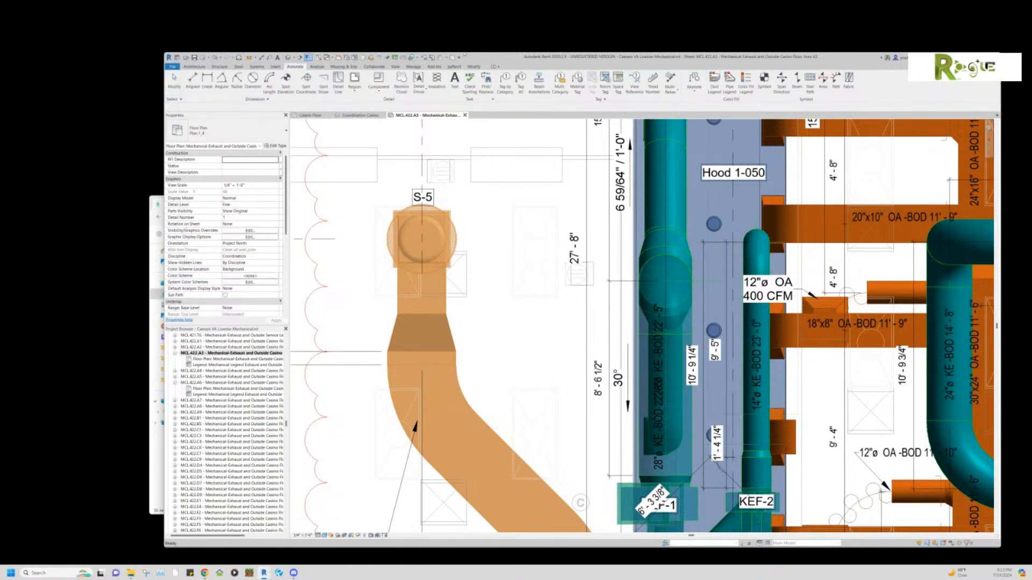
left_click(474, 67)
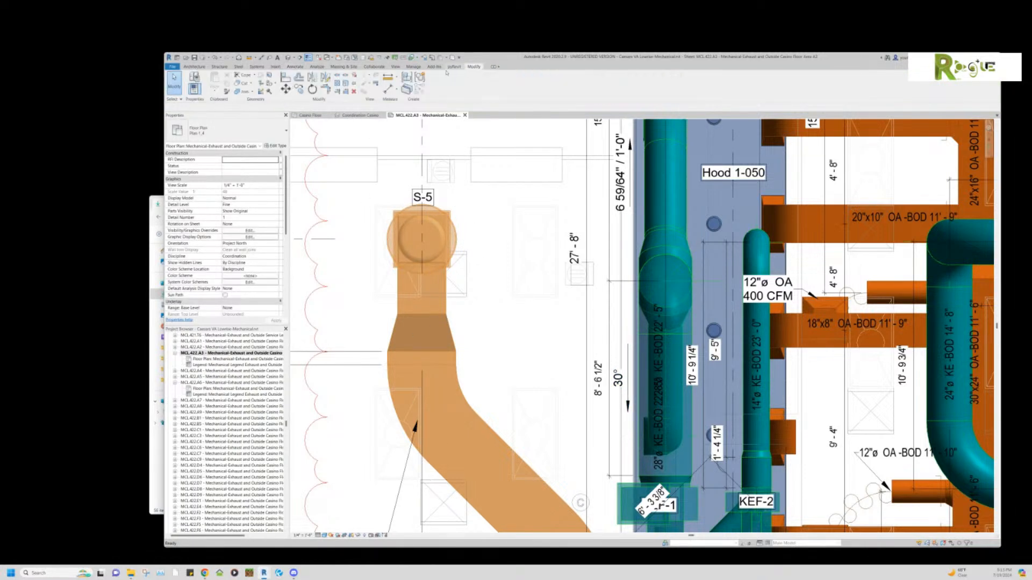
Match the upper spot slope beside the kitchen exhaust duct to the Angle type of the lower spot slope.
left_click(226, 91)
left_click(619, 377)
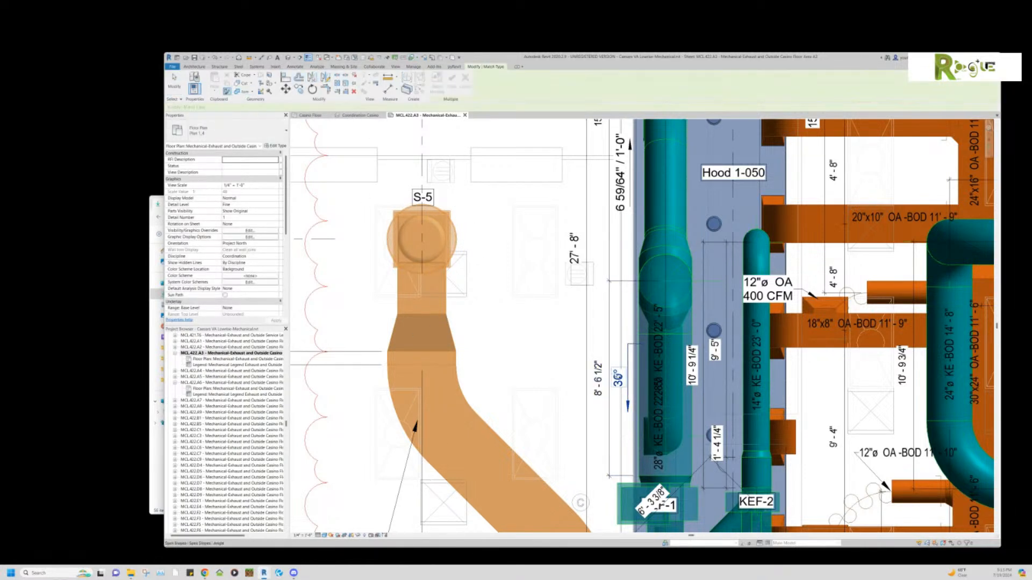
left_click(626, 206)
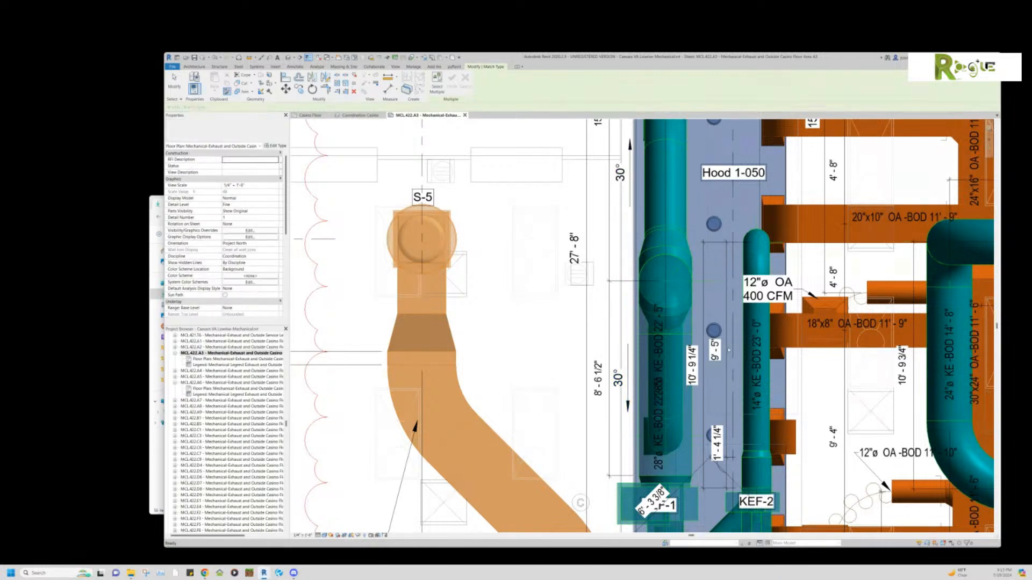
scroll(728, 350, "down", 2)
key("Escape")
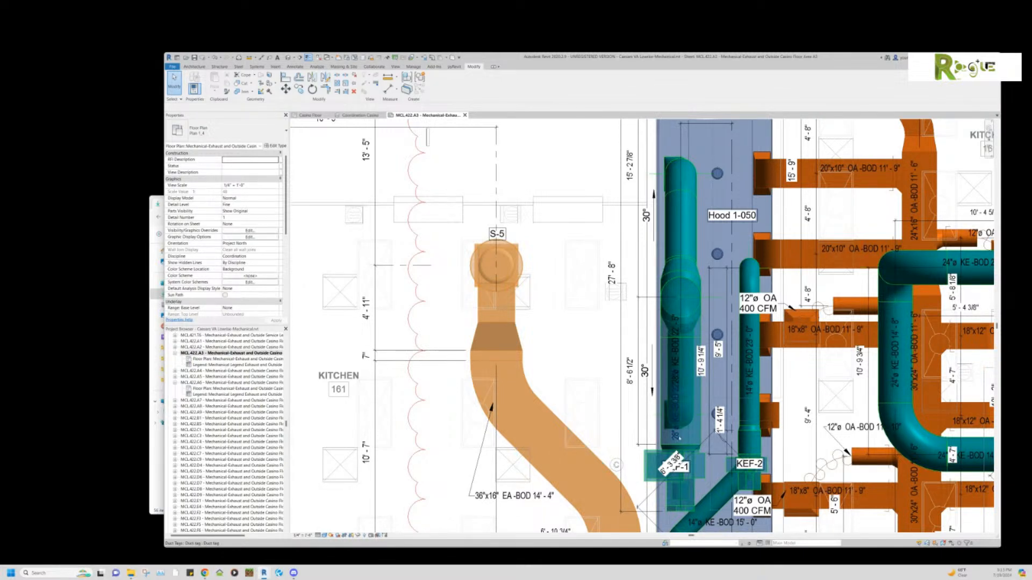
Delete the duplicate 28"ø duct tag overlapping the other tag on the kitchen exhaust duct above KEF-1.
middle_click_drag(678, 438, 674, 411)
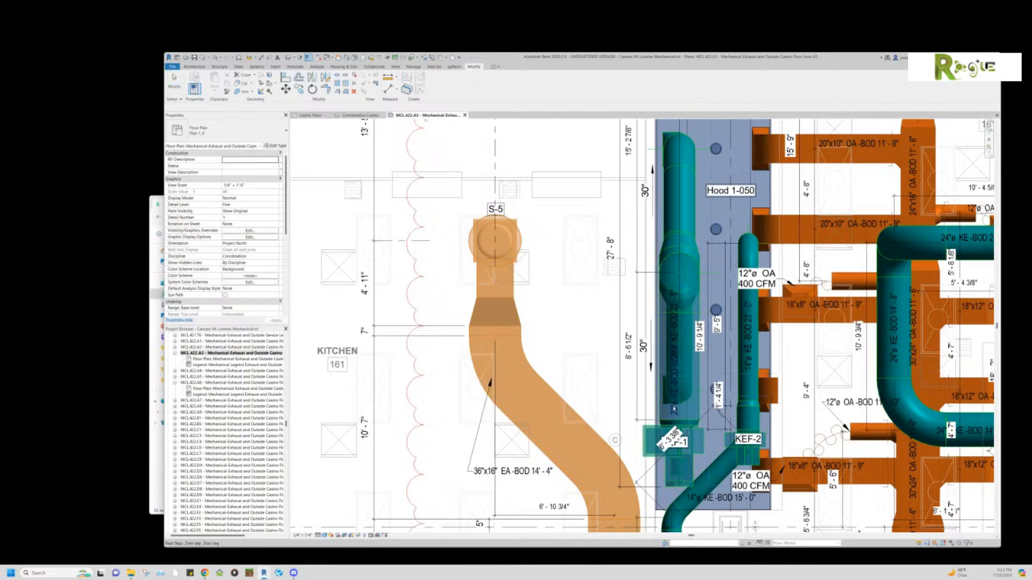
left_click(676, 330)
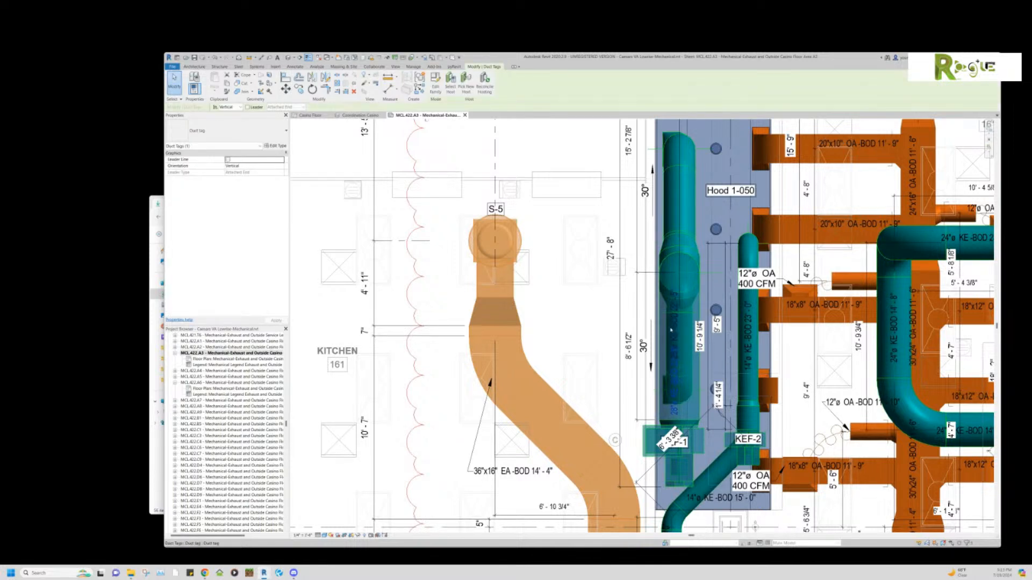
left_click(669, 325)
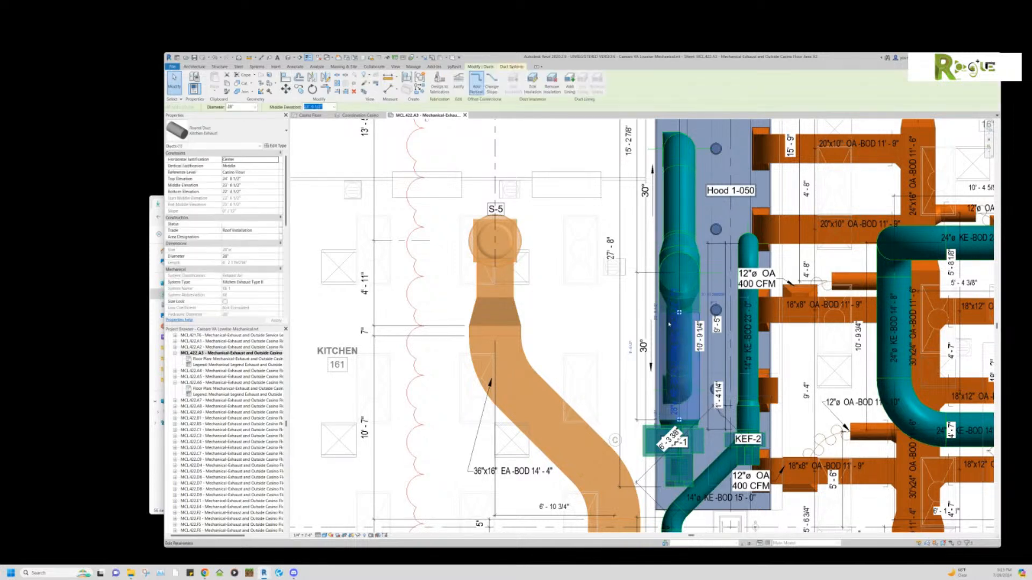
left_click(670, 325)
left_click(637, 345)
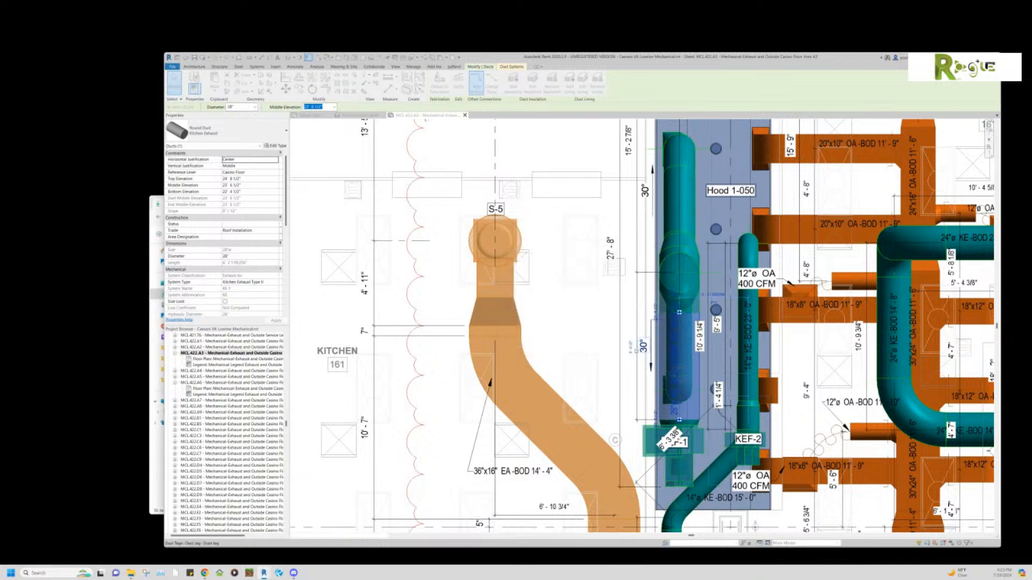
key("Escape")
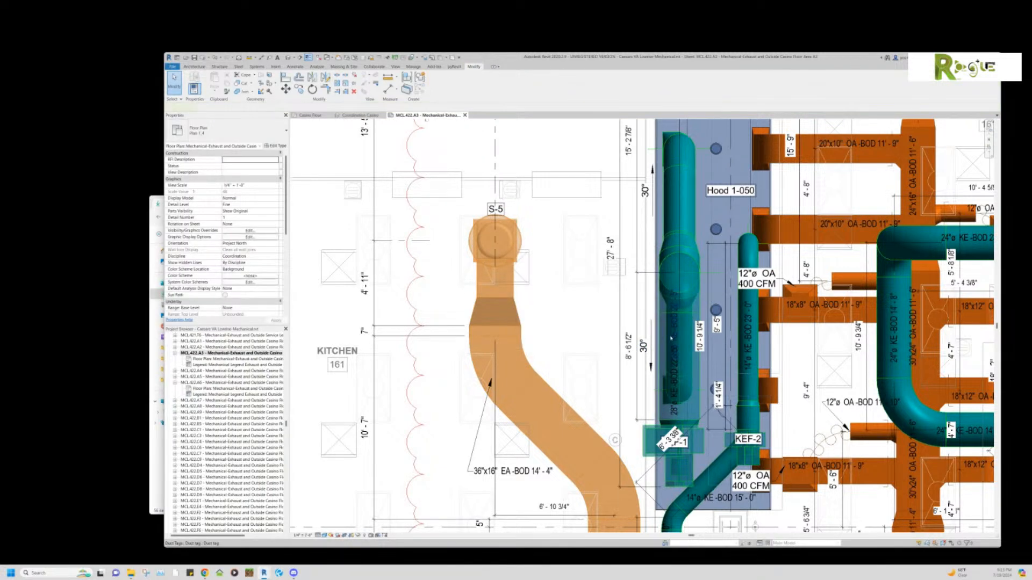
left_click(671, 338)
key("Delete")
left_click(677, 371)
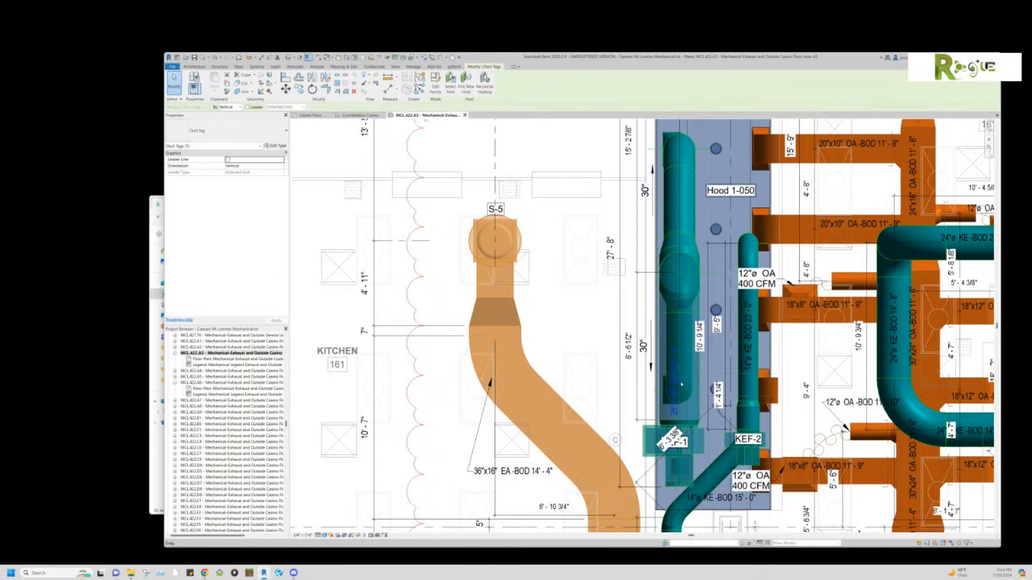
left_click(661, 341)
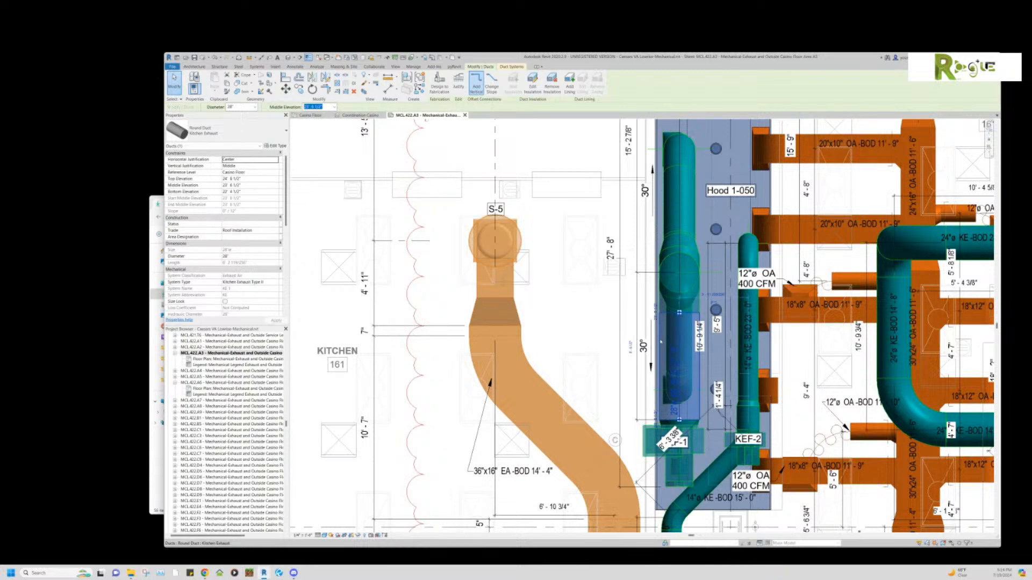
key("Escape")
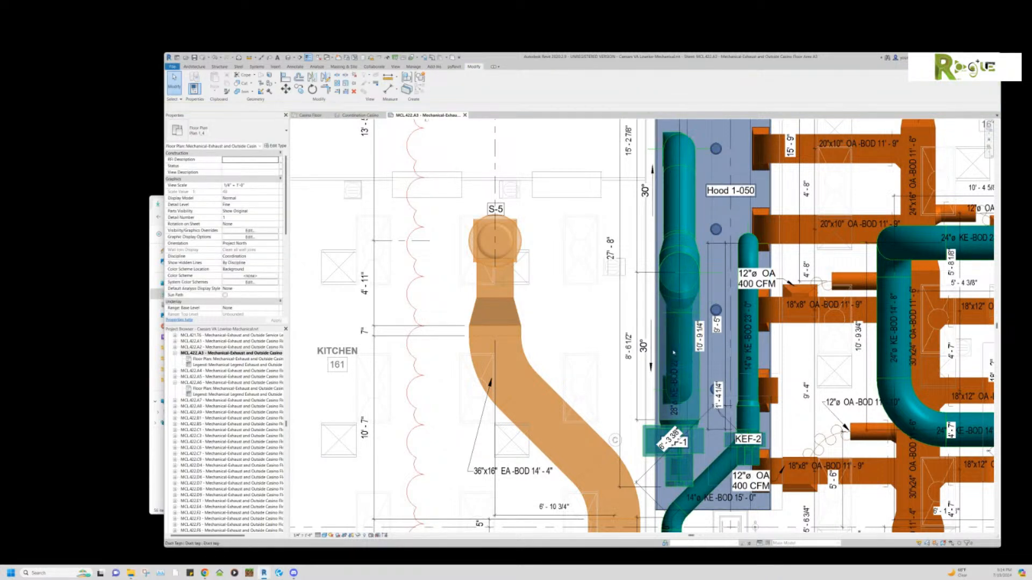
left_click(674, 352)
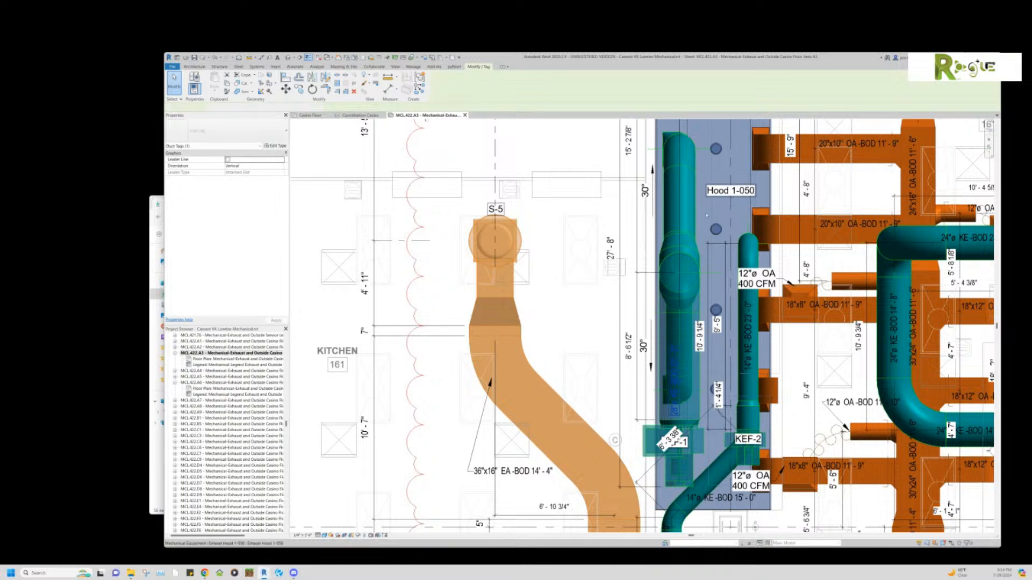
Tag the 22"ø and 18"ø sloped kitchen exhaust ducts beside Hood 1-050 with vertical duct tags without leaders.
key("t")
key("g")
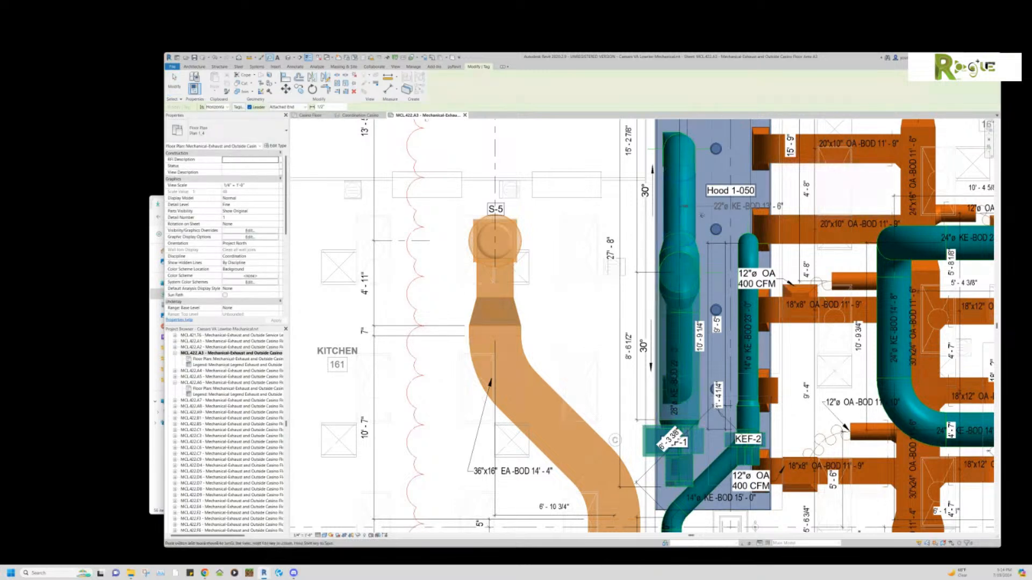
middle_click_drag(698, 214, 703, 309)
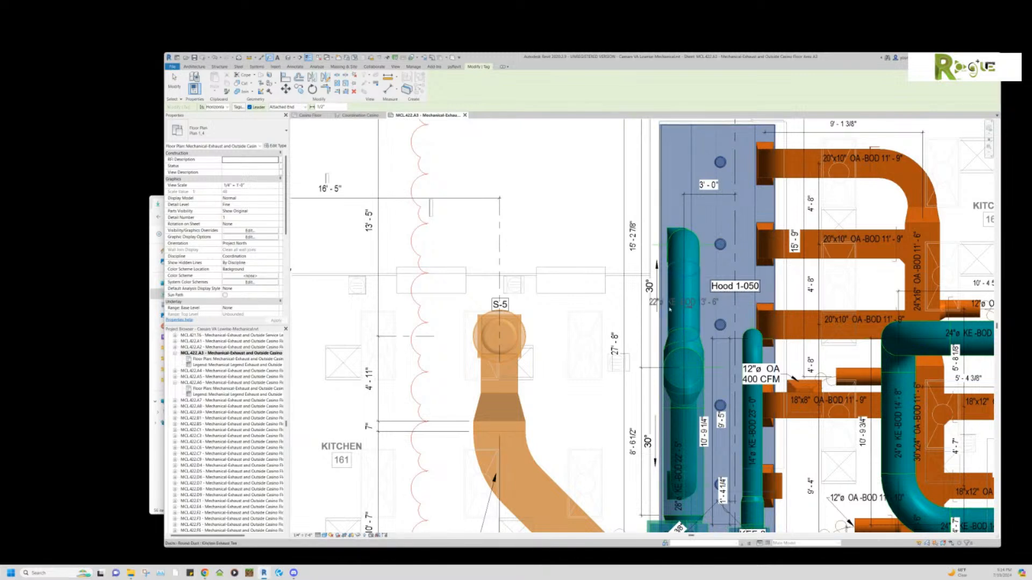
middle_click_drag(670, 309, 675, 282)
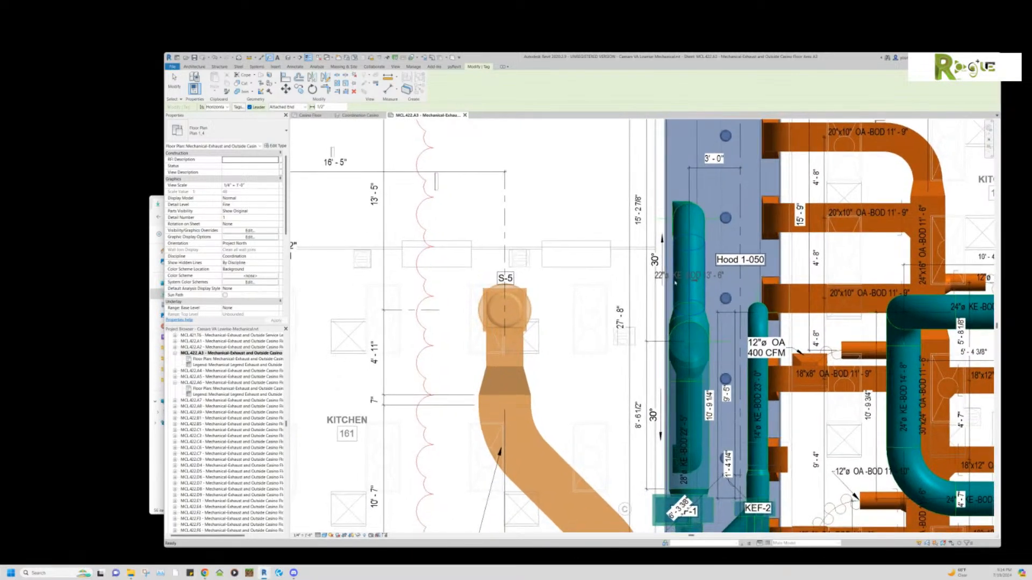
key("space")
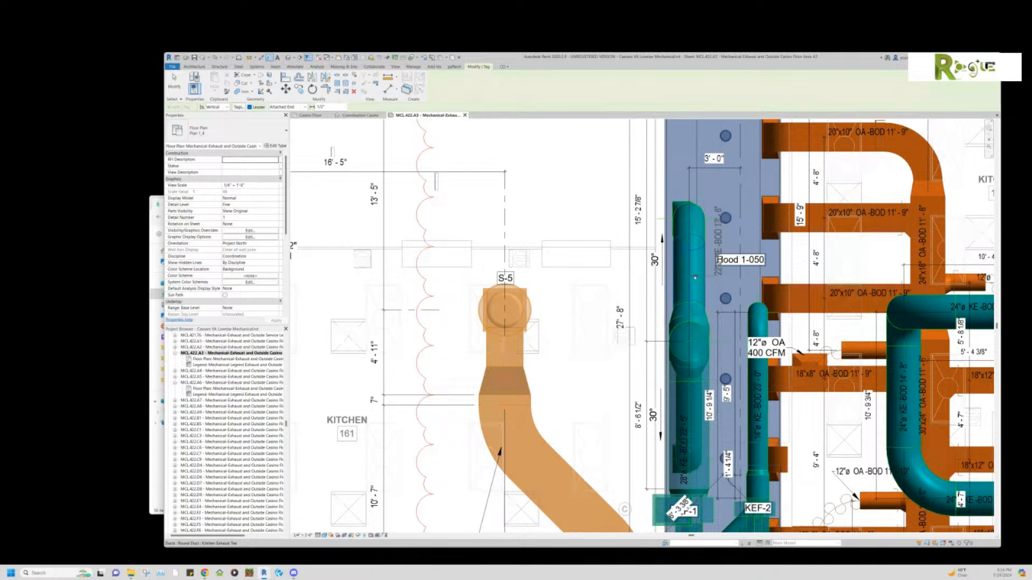
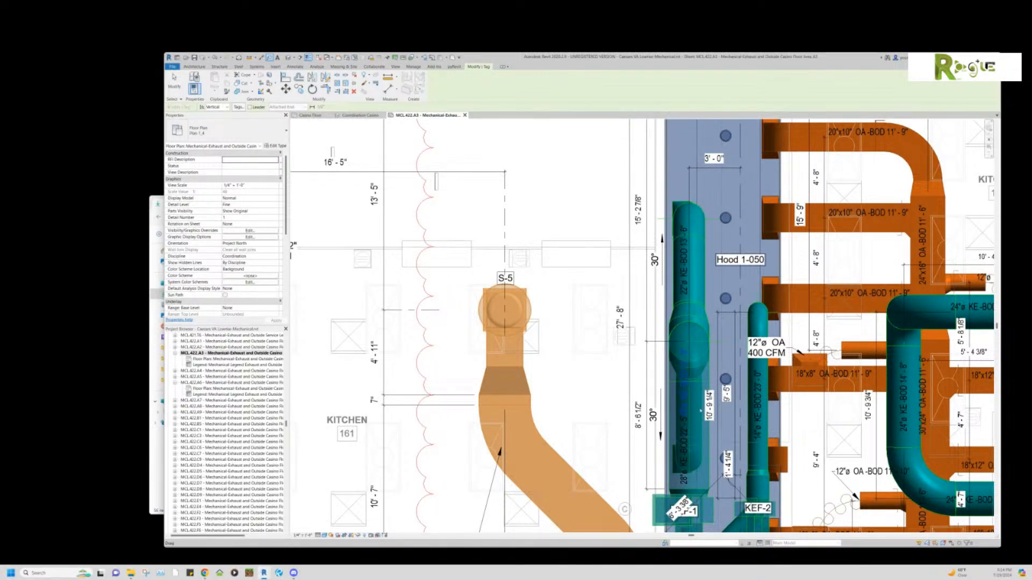
left_click_drag(699, 421, 711, 434)
key("Escape")
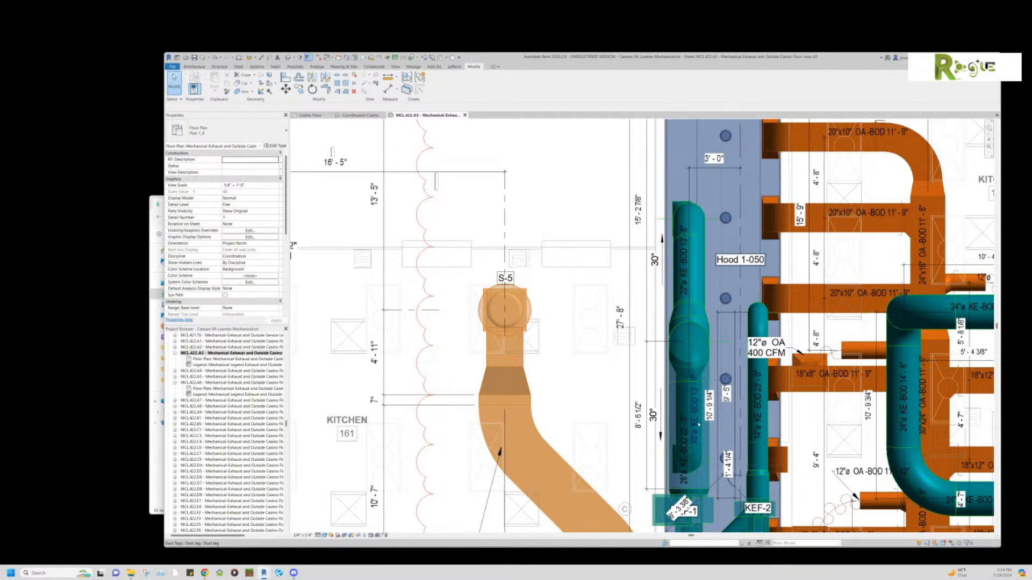
Change the type of the new 22"ø and 18"ø duct tags to Duct tag no elev.
left_click(698, 424)
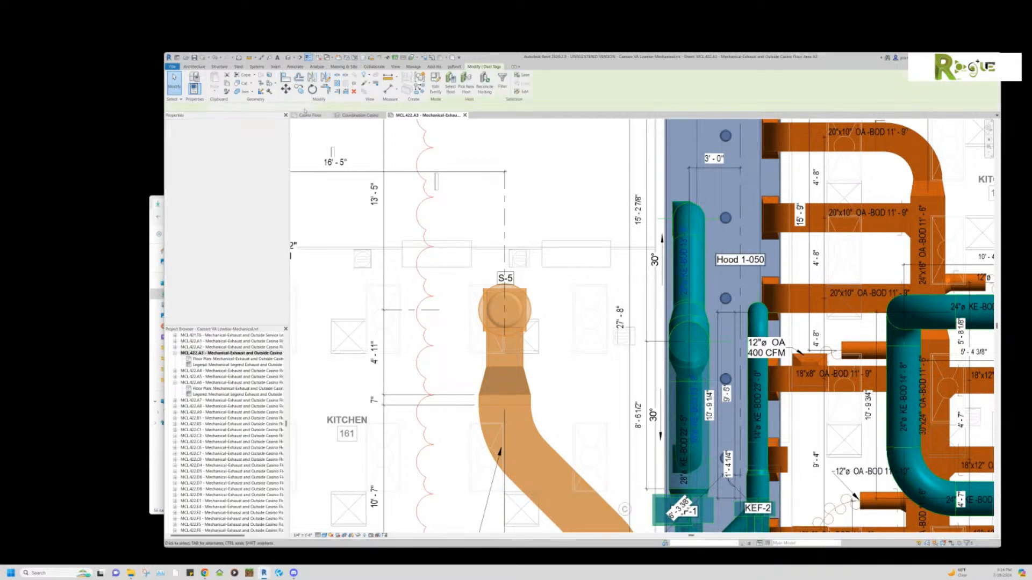
left_click(236, 131)
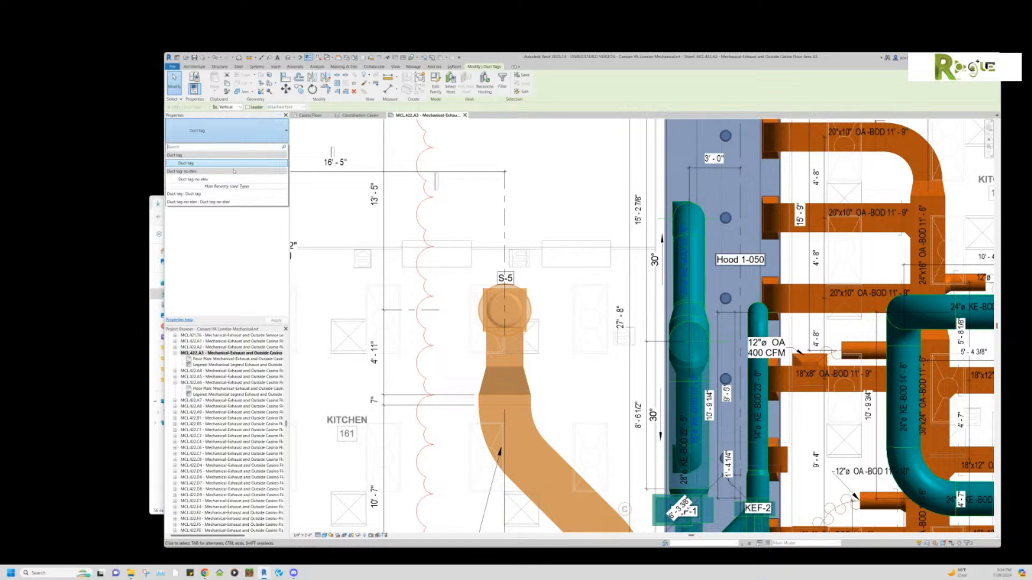
left_click(234, 171)
left_click(600, 315)
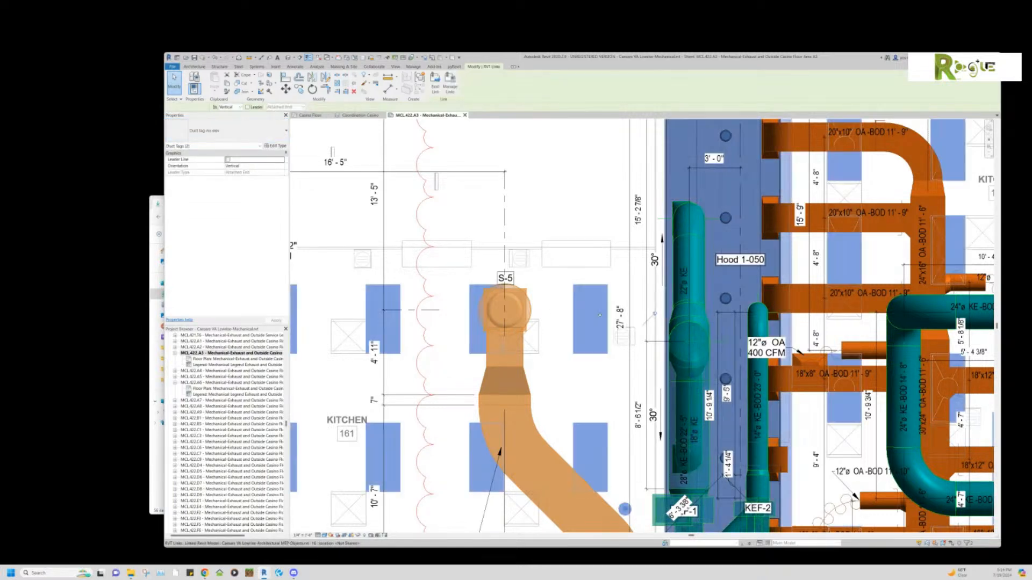
Nudge the 22"ø KE and 18"ø KE tags upward along their sloped kitchen exhaust ducts.
left_click(687, 275)
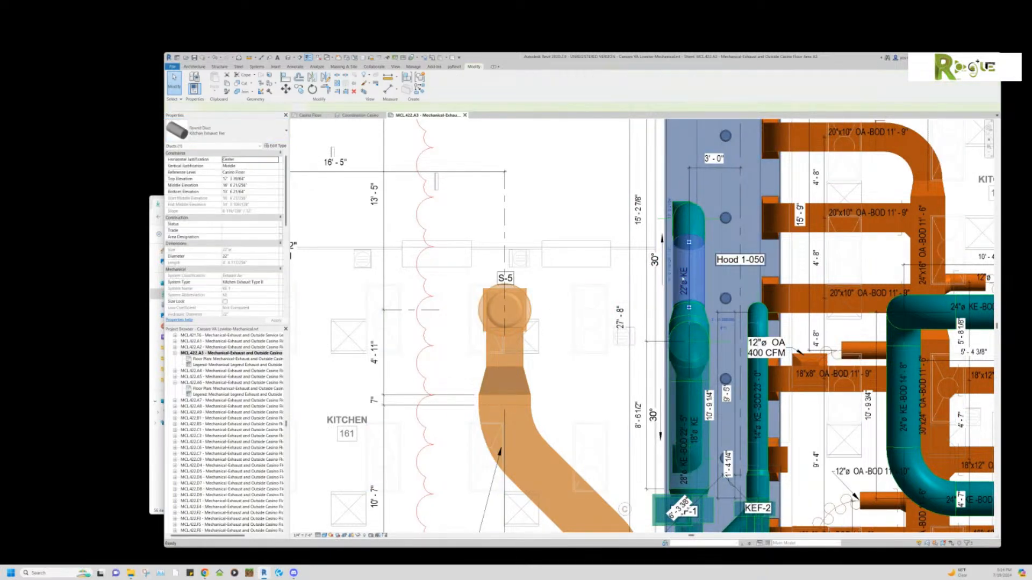
left_click(686, 277)
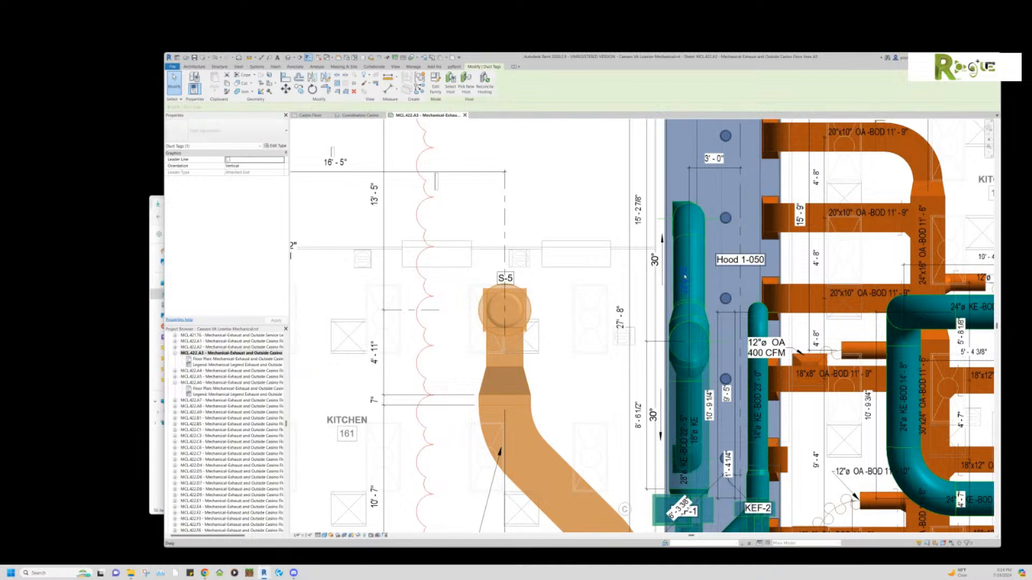
left_click(697, 434)
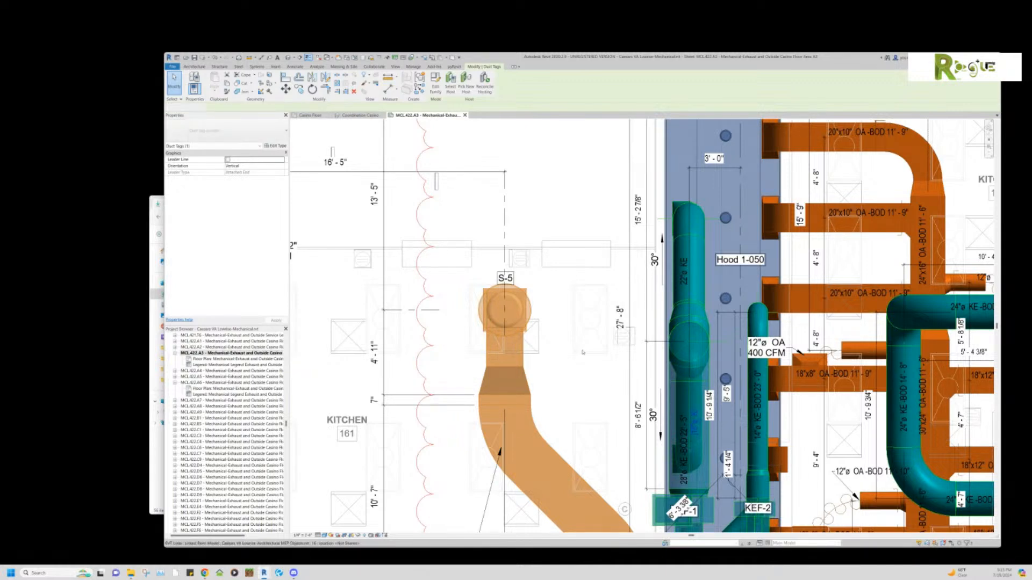
left_click(591, 382)
key("Escape")
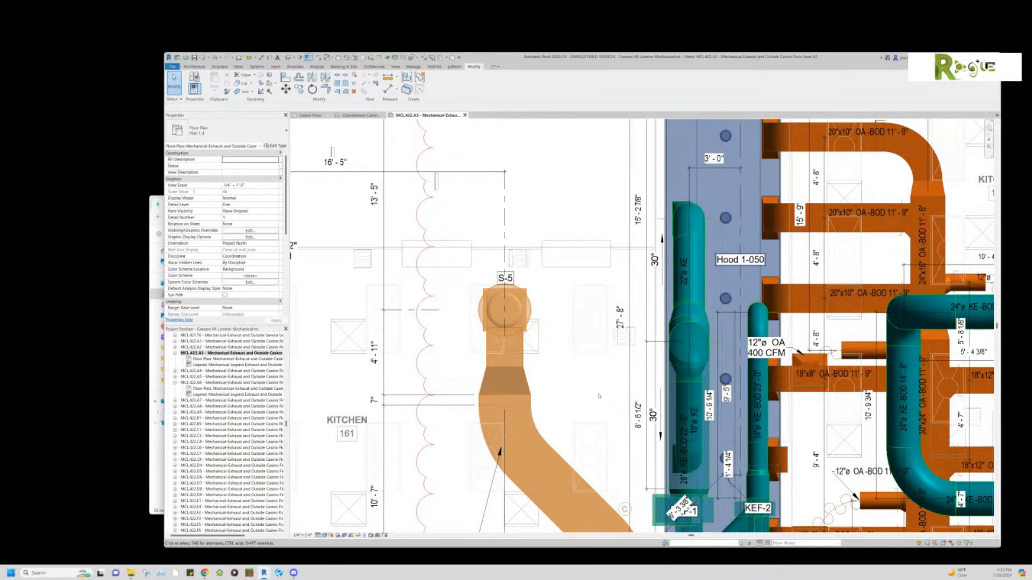
Move the slanted 6' - 3 3/8" dimension at KEF-1 down toward the angled duct, clear of the KEF-1 tag.
scroll(598, 396, "down", 5)
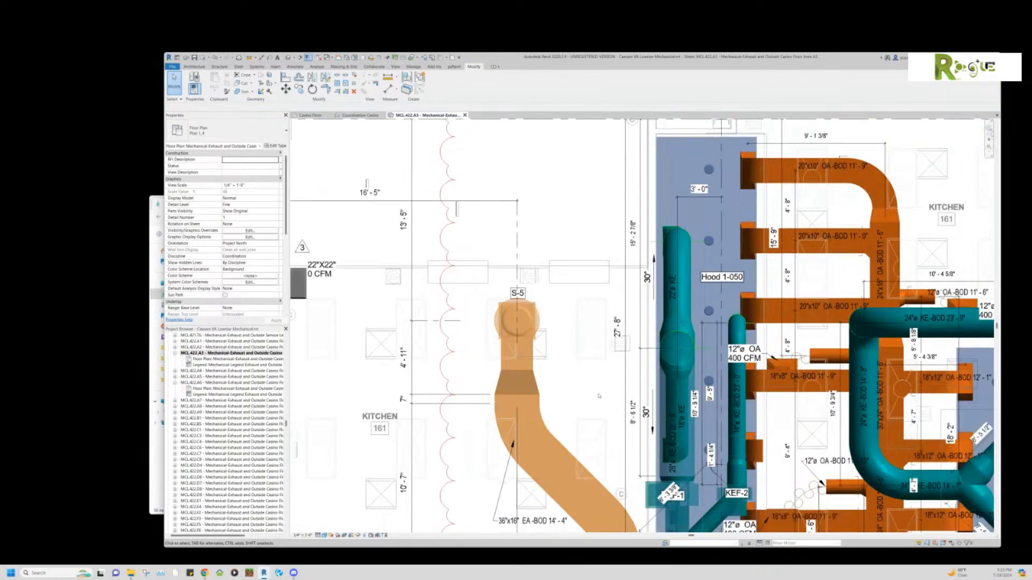
scroll(599, 396, "up", 3)
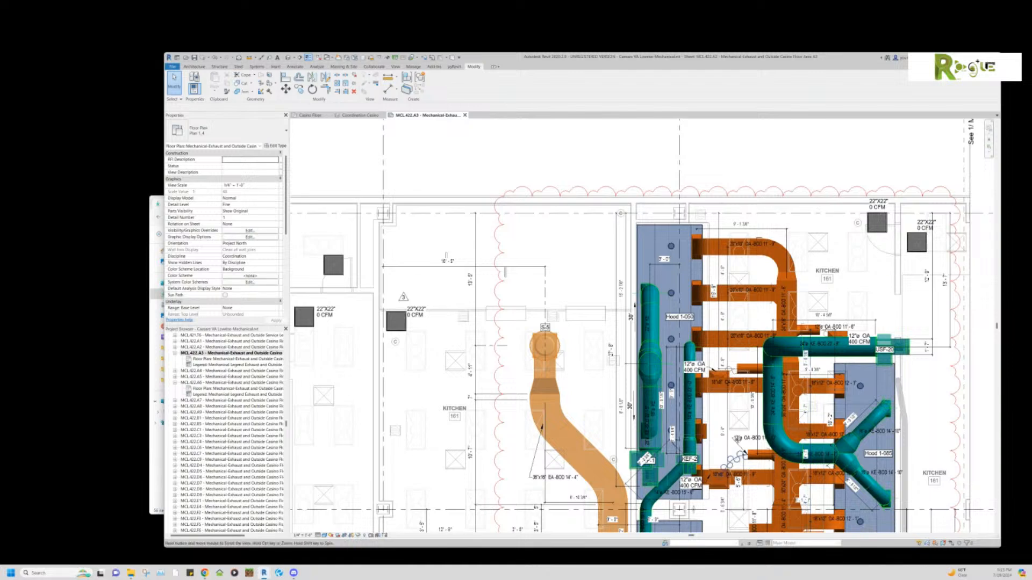
middle_click_drag(735, 461, 762, 369)
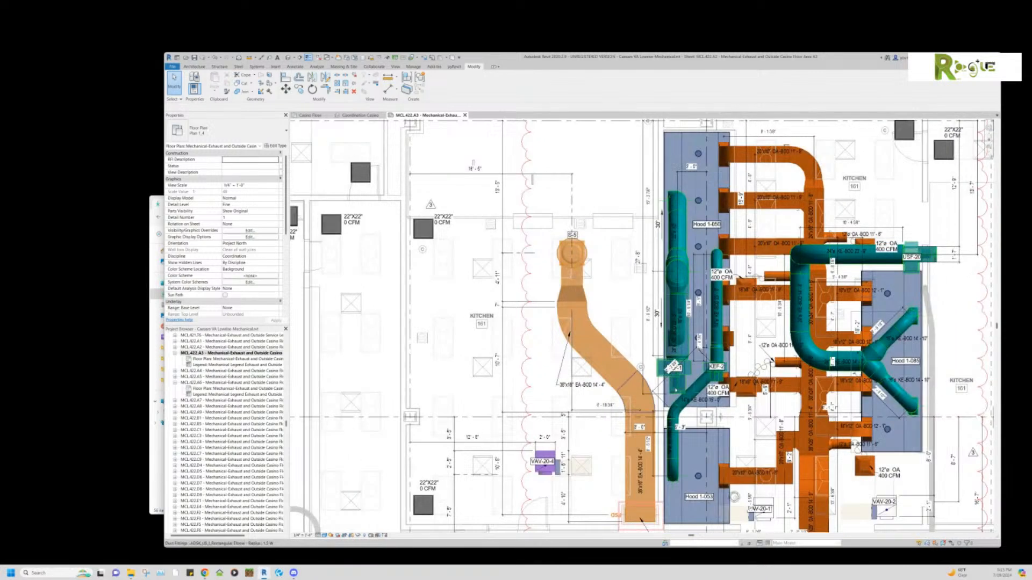
scroll(644, 391, "up", 3)
left_click(652, 380)
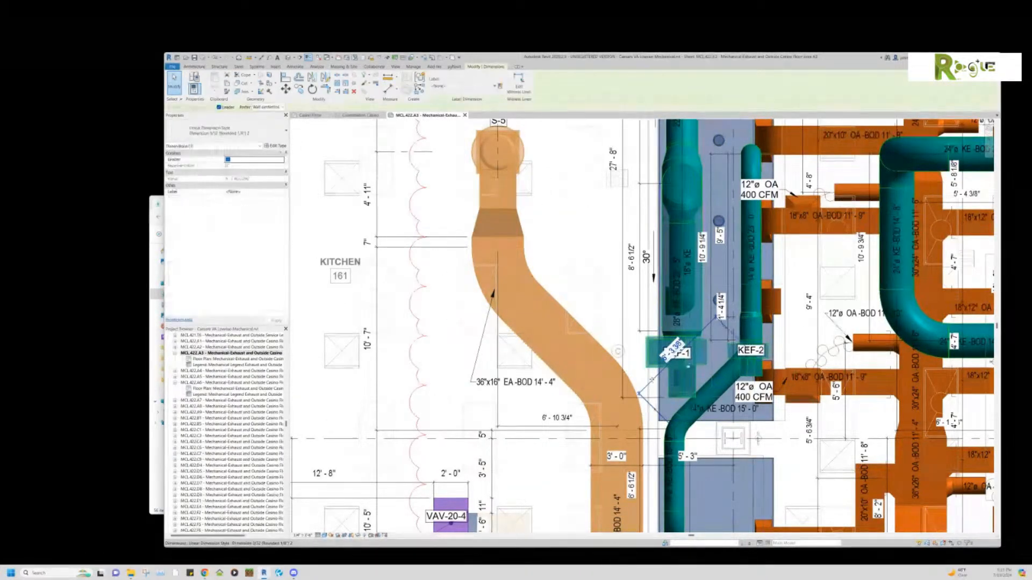
left_click_drag(653, 380, 683, 414)
key("Escape")
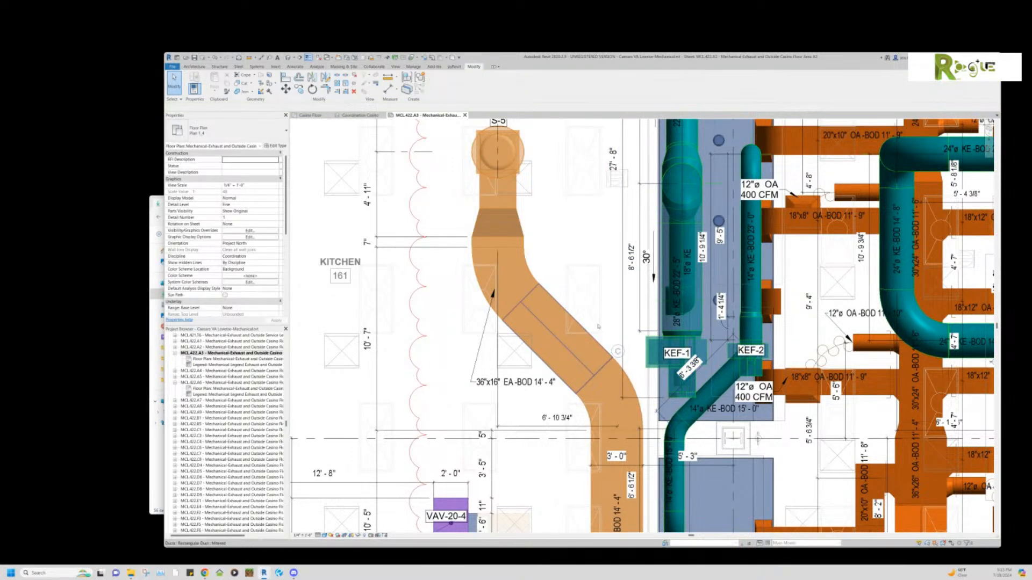
Review the annotated Area A3 sheet as a whole and switch to the Coordination Casino 3D view.
scroll(601, 322, "down", 3)
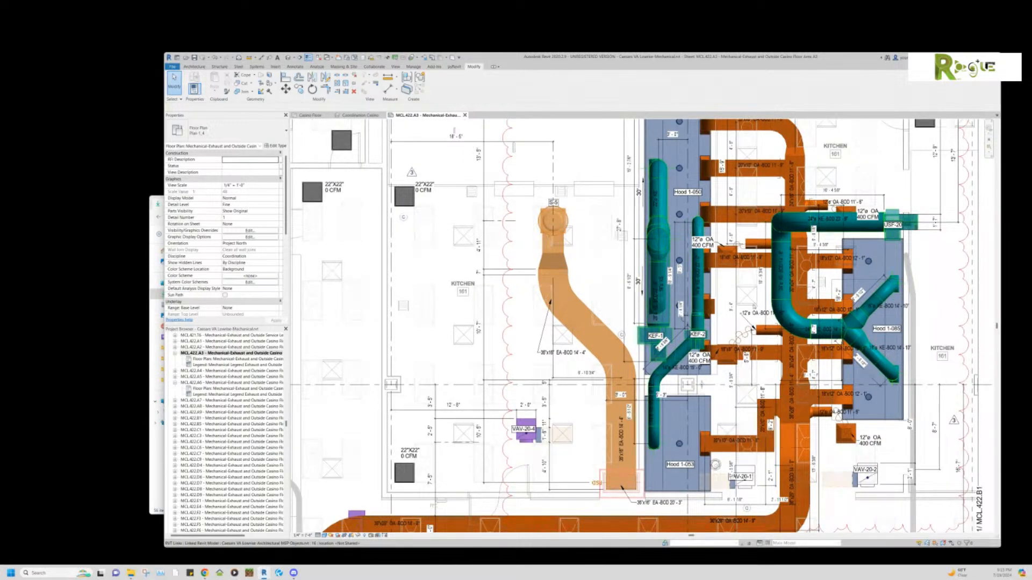
middle_click_drag(749, 314, 713, 323)
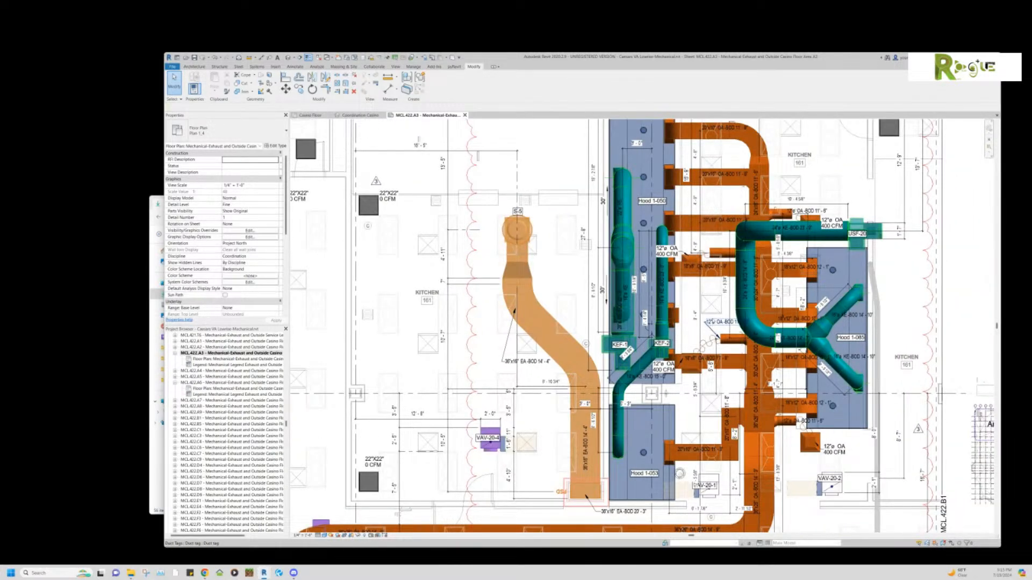
scroll(714, 323, "down", 2)
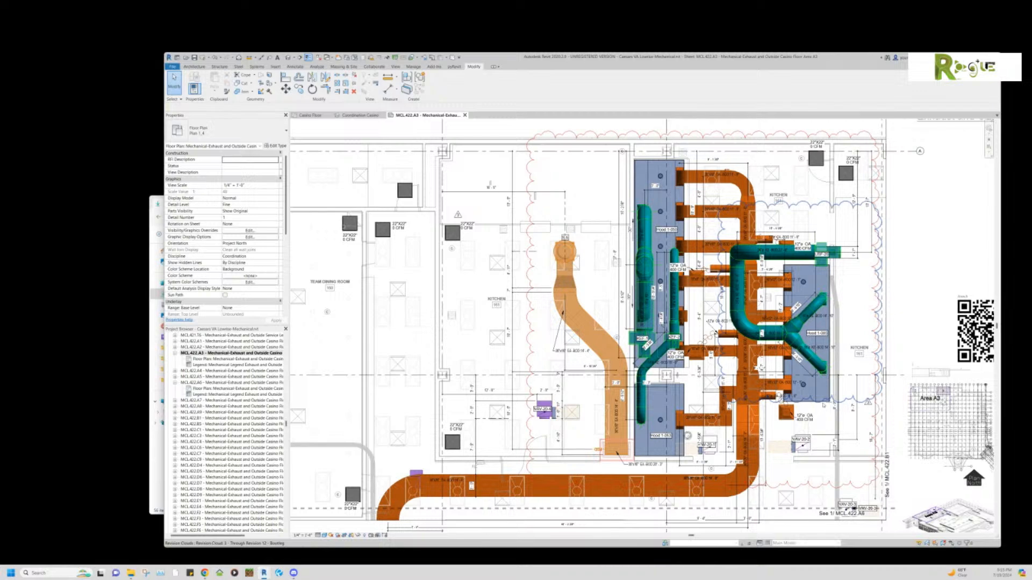
middle_click_drag(834, 509, 833, 411)
scroll(833, 411, "down", 3)
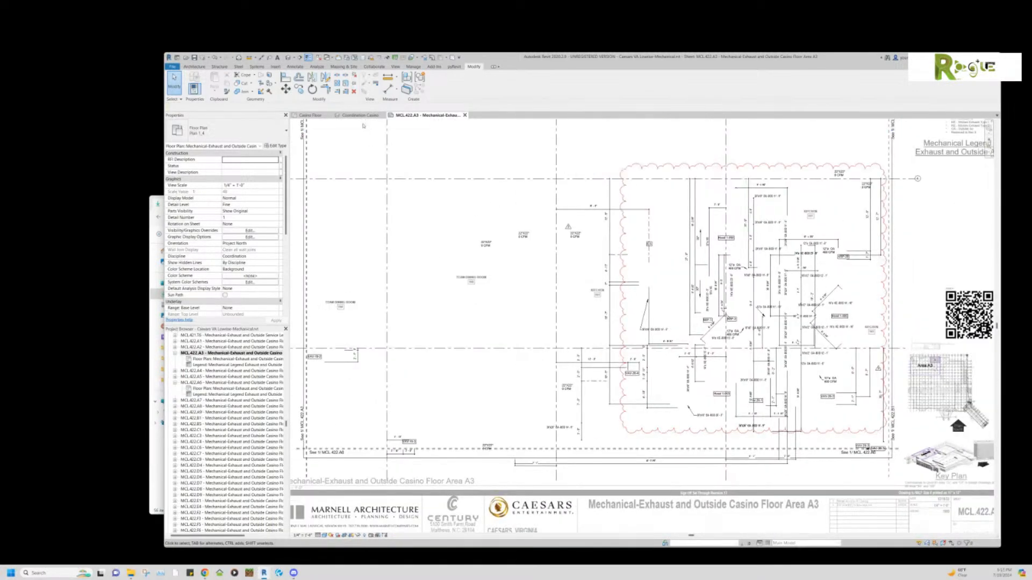
left_click(359, 116)
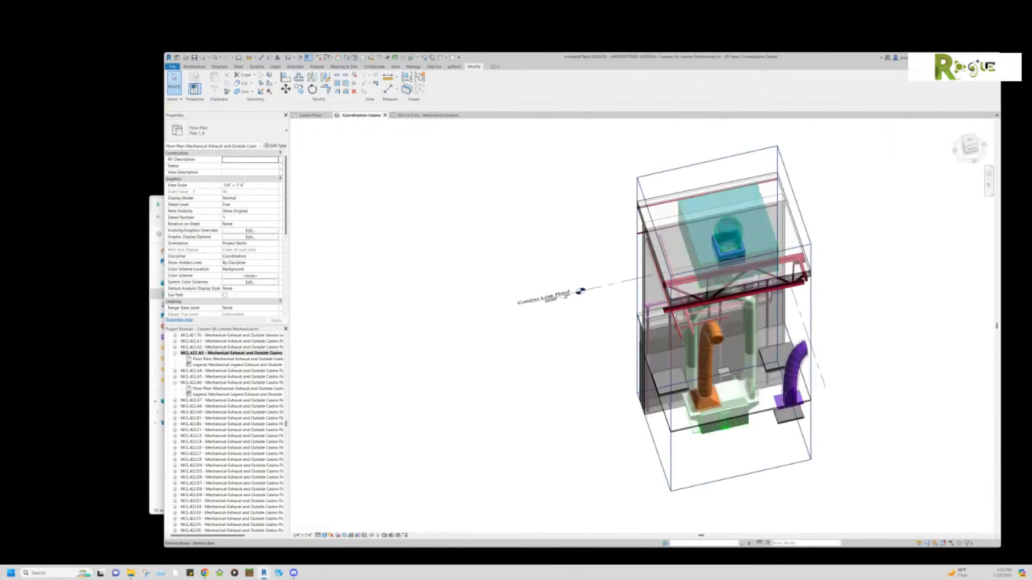
Open the Casino Floor plan and look for the teal kitchen exhaust duct run and its connected equipment.
left_click(310, 115)
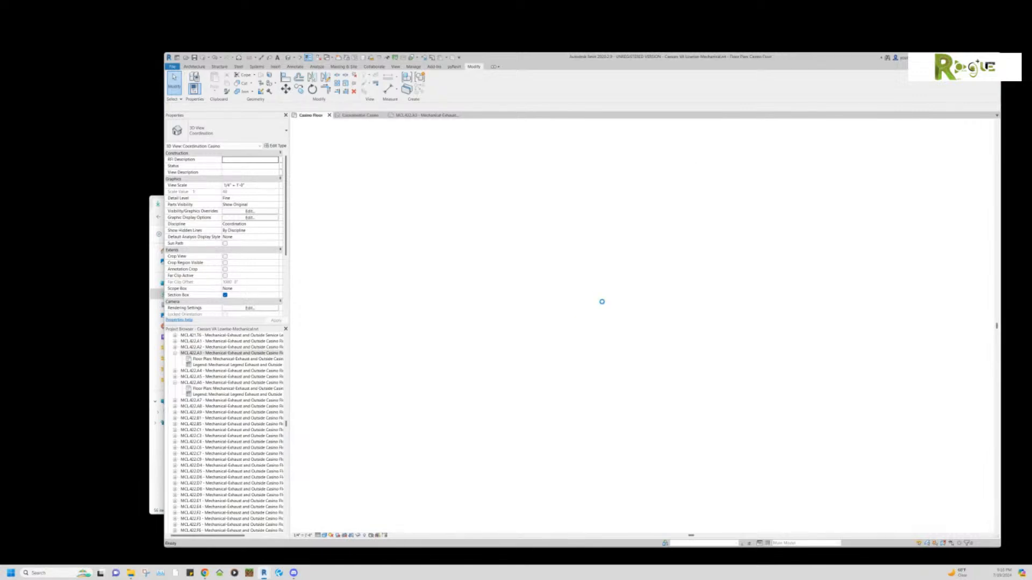
middle_click_drag(608, 307, 817, 559)
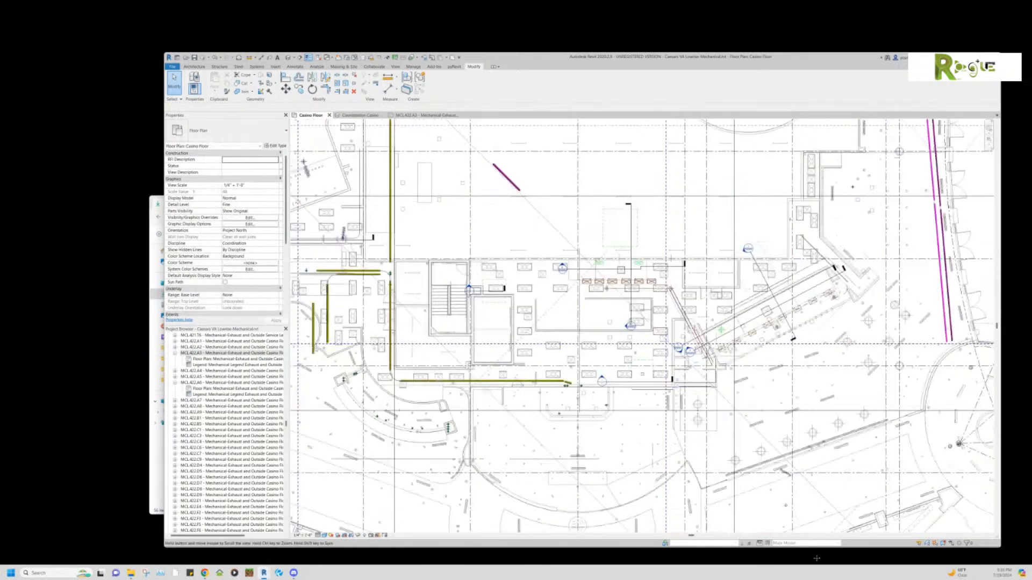
middle_click_drag(599, 274, 801, 549)
middle_click_drag(594, 322, 755, 549)
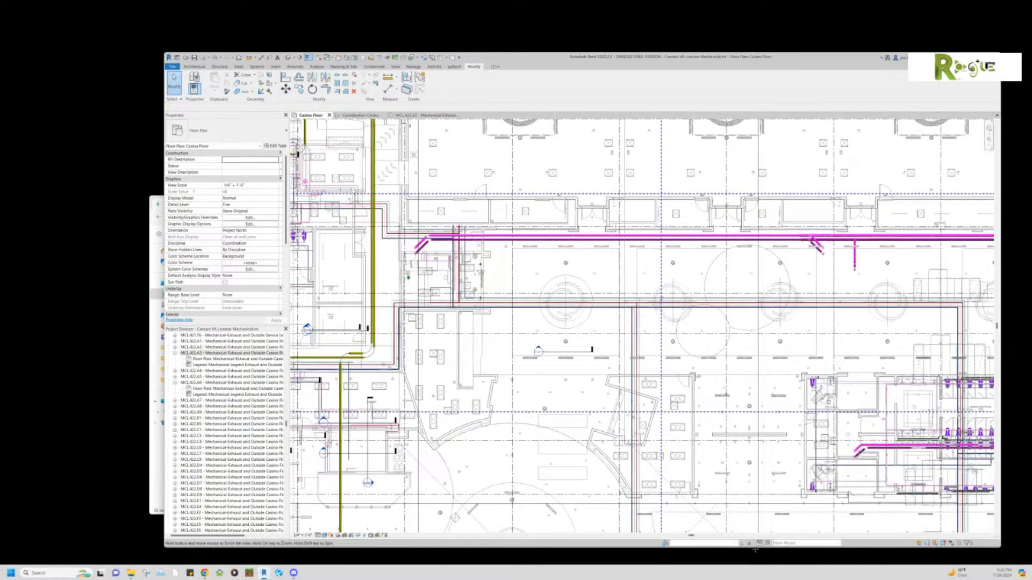
scroll(727, 488, "up", 1)
middle_click_drag(596, 204, 690, 416)
middle_click_drag(618, 340, 741, 537)
middle_click_drag(624, 136, 769, 460)
scroll(636, 174, "up", 1)
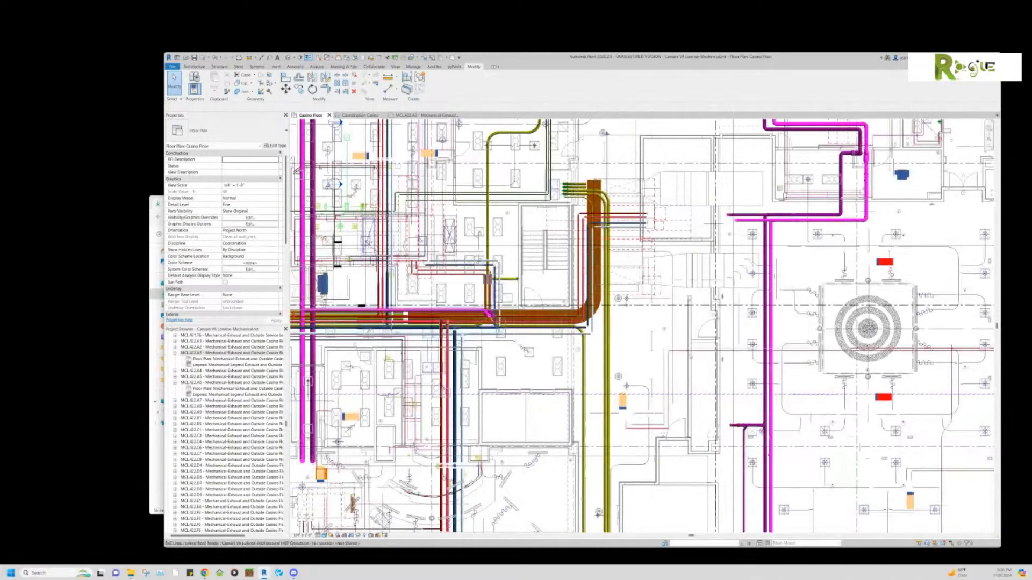
middle_click_drag(718, 153, 702, 388)
scroll(716, 180, "up", 1)
scroll(701, 388, "down", 1)
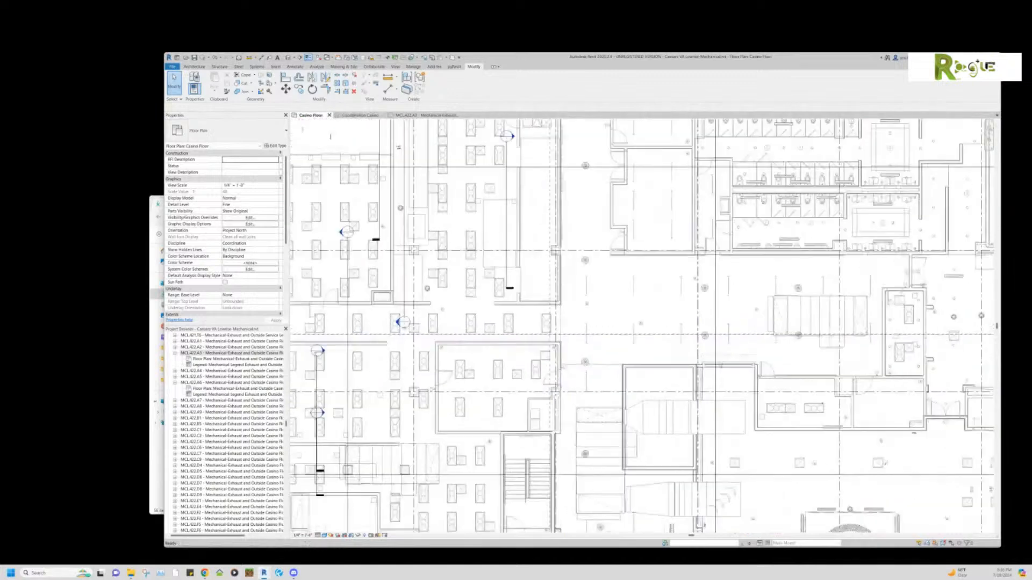
scroll(735, 149, "up", 1)
middle_click_drag(735, 149, 698, 570)
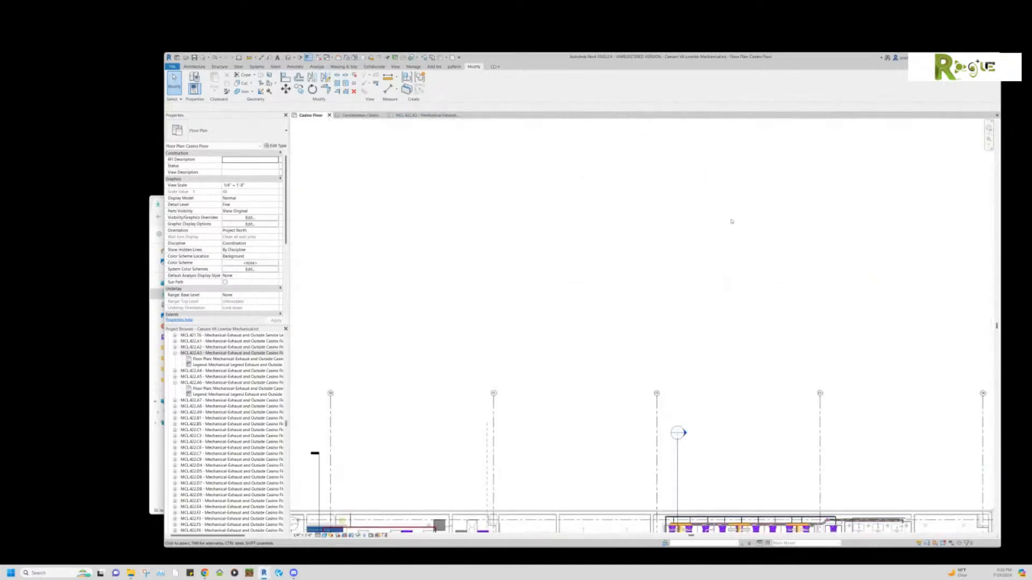
scroll(709, 230, "down", 2)
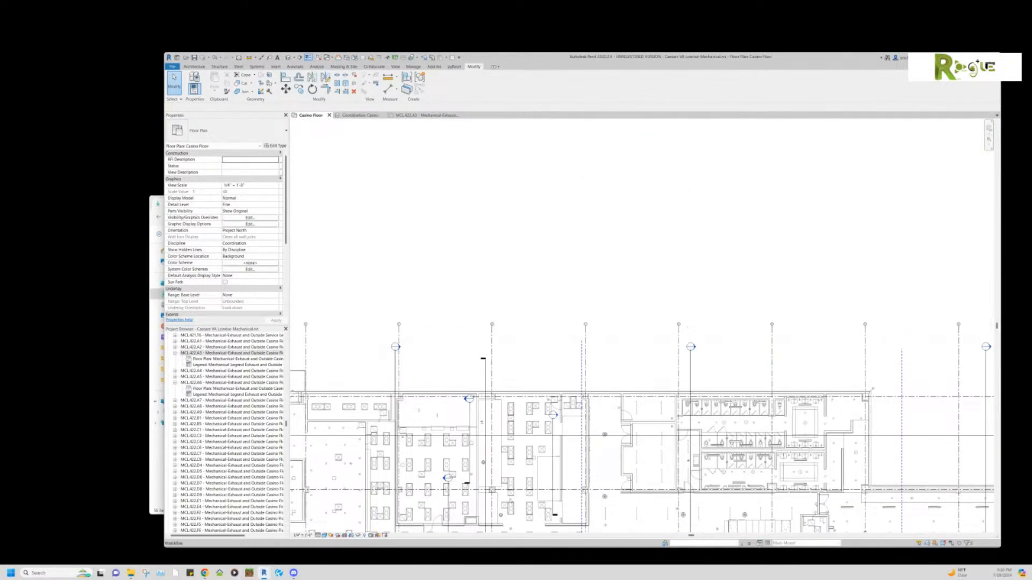
scroll(487, 528, "up", 7)
middle_click_drag(486, 528, 641, 333)
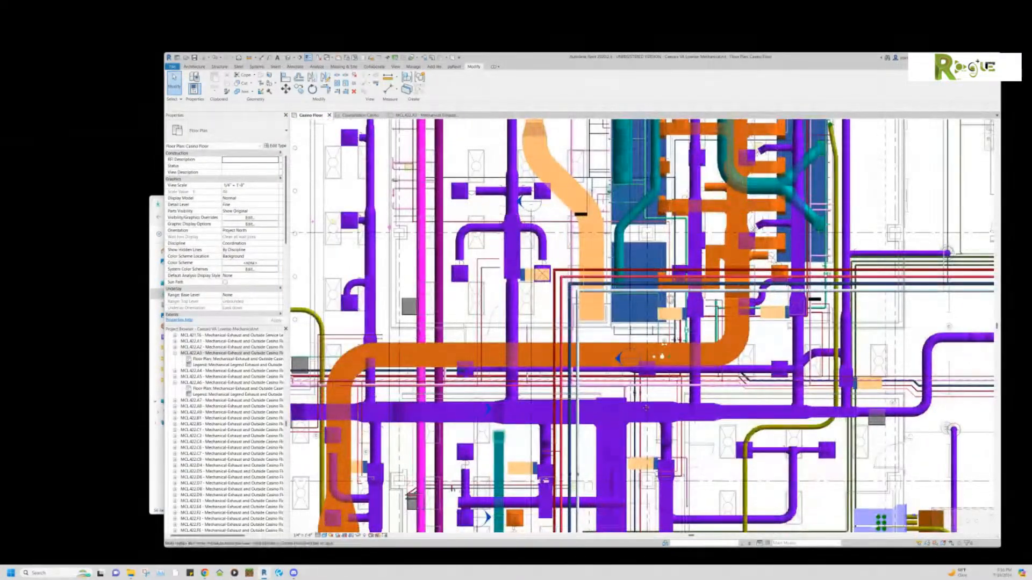
middle_click_drag(669, 380, 701, 206)
scroll(672, 262, "down", 2)
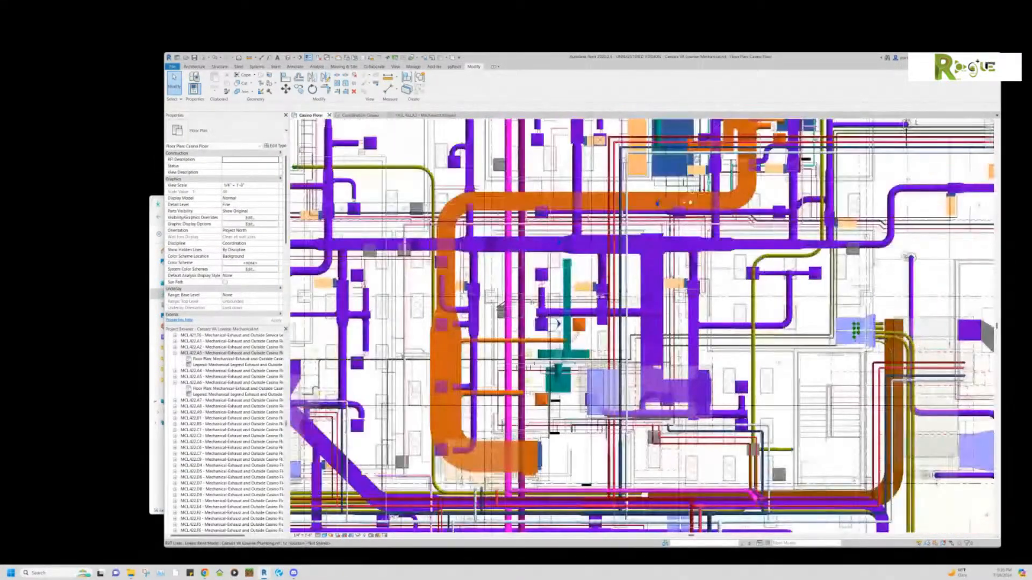
scroll(554, 371, "up", 7)
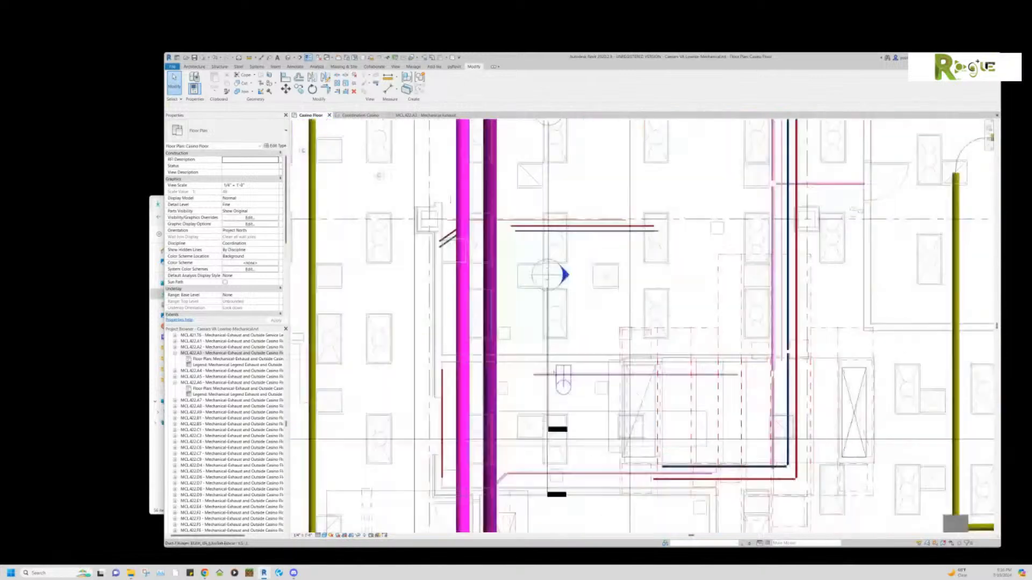
scroll(553, 371, "down", 2)
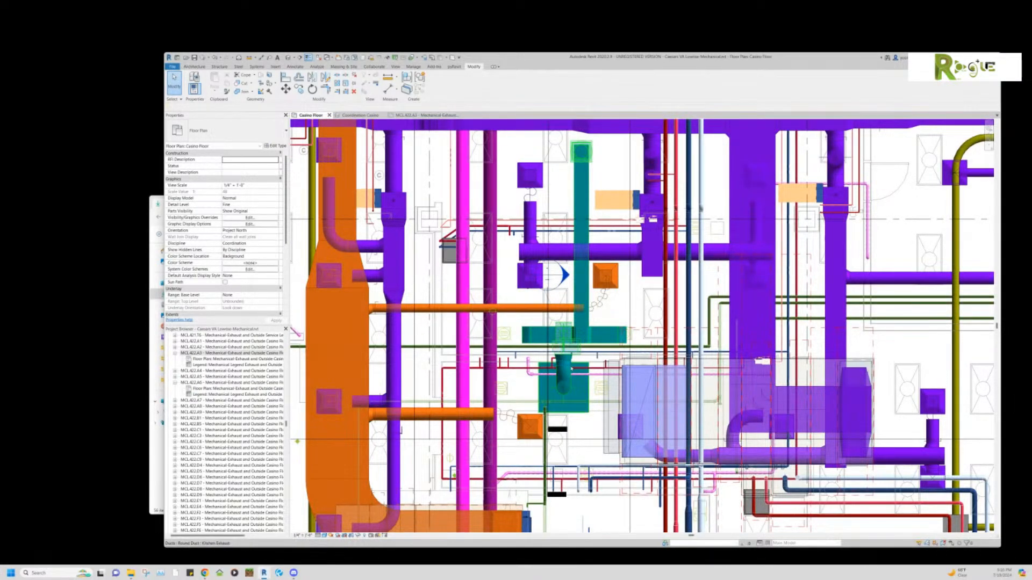
Check the properties of the teal exhaust hood and of the long rectangular kitchen exhaust duct near it.
left_click(588, 394)
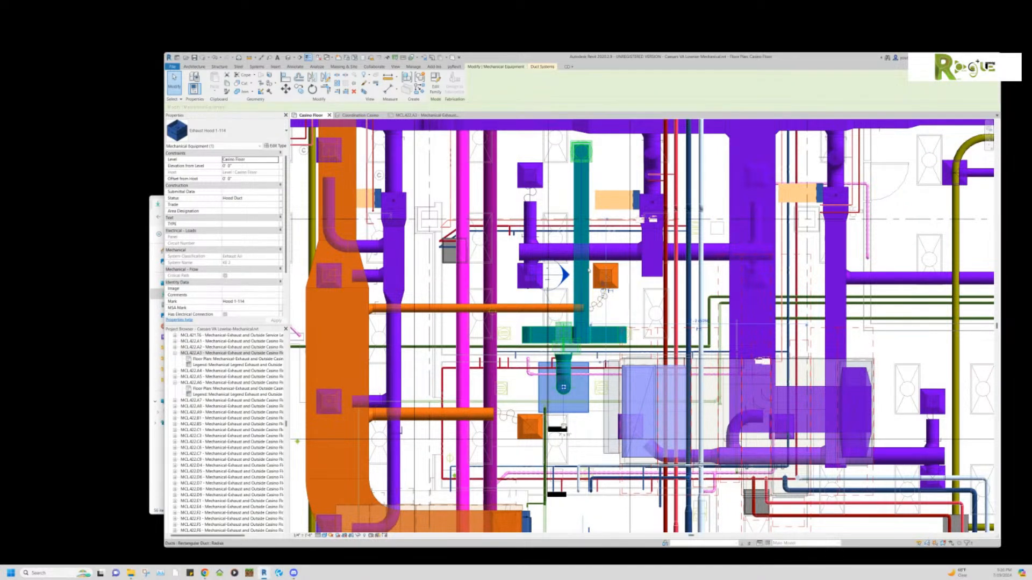
left_click(589, 271)
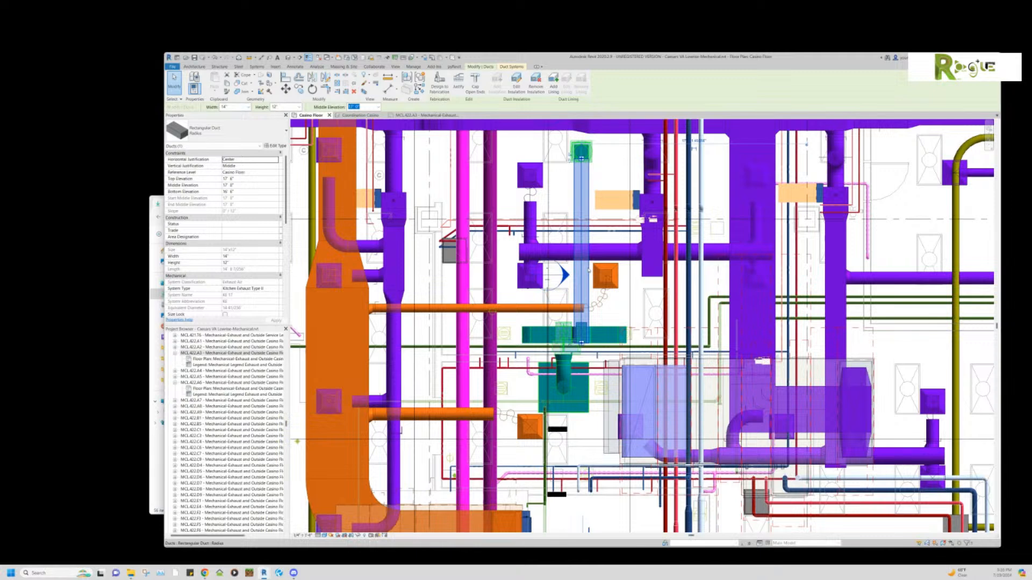
key("Tab")
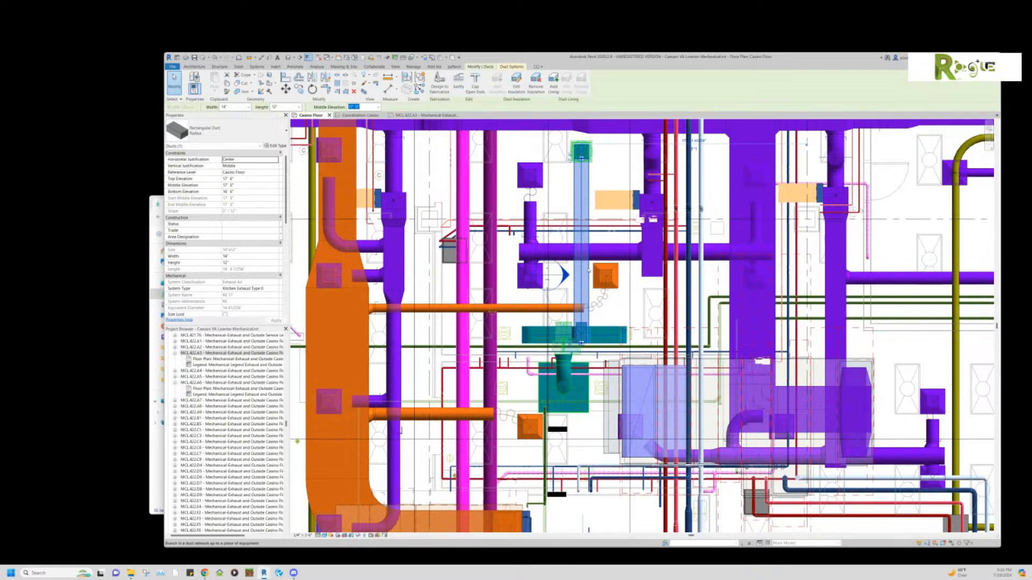
key("Escape")
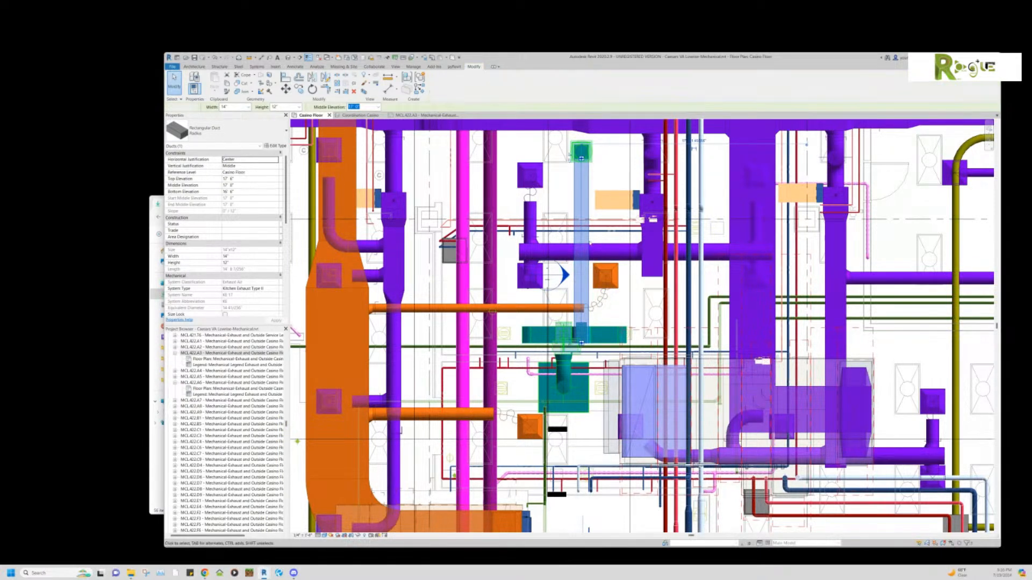
key("Escape")
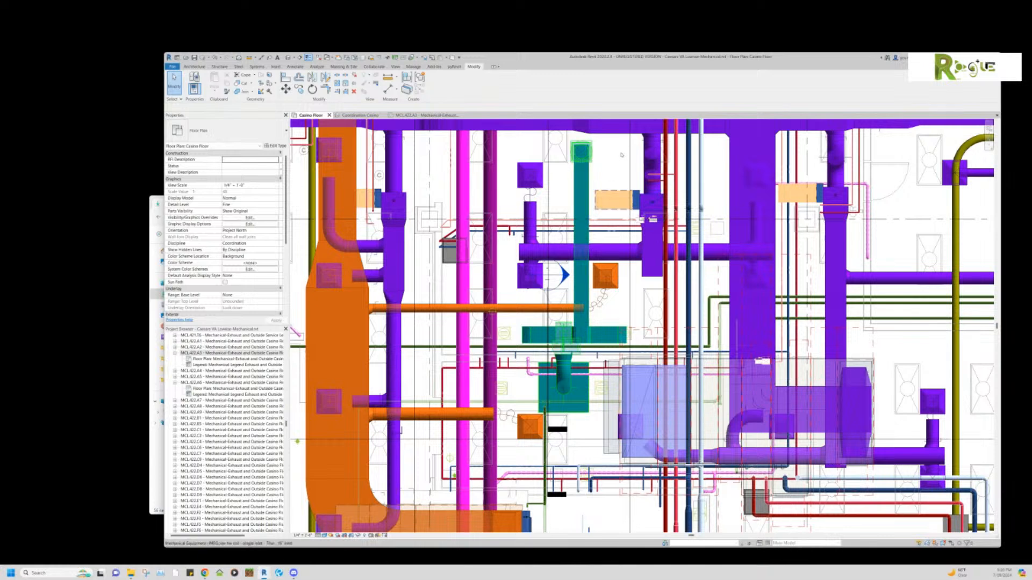
Examine the mechanical and identity data of the roof exhaust fan at the far end of the rectangular duct.
left_click(593, 152)
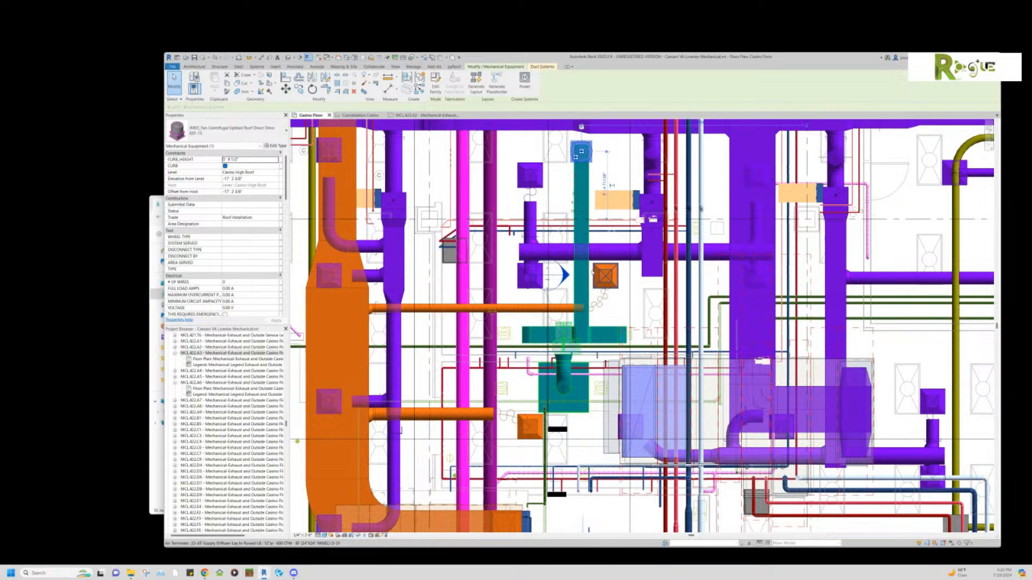
scroll(247, 247, "down", 10)
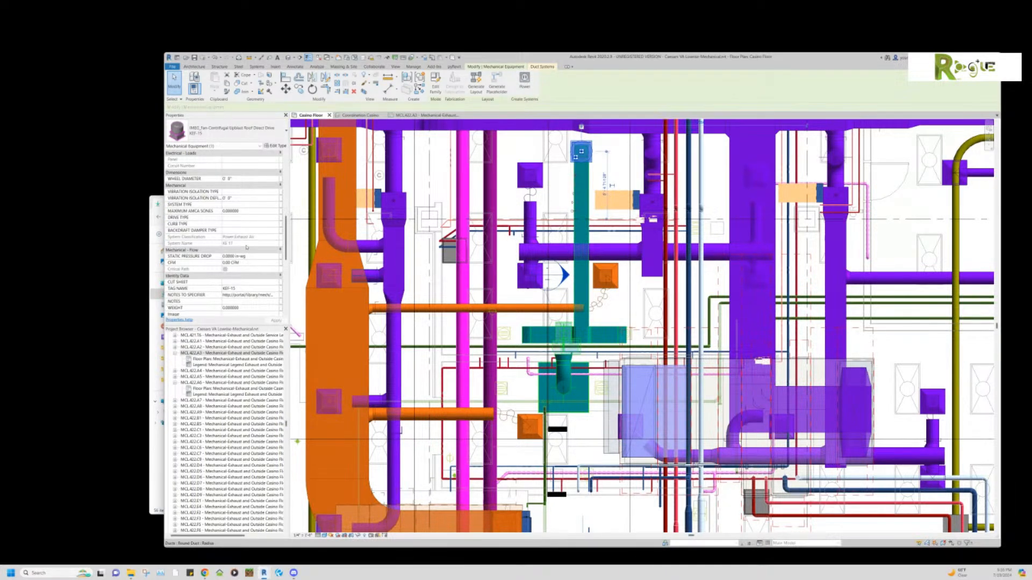
scroll(246, 247, "down", 2)
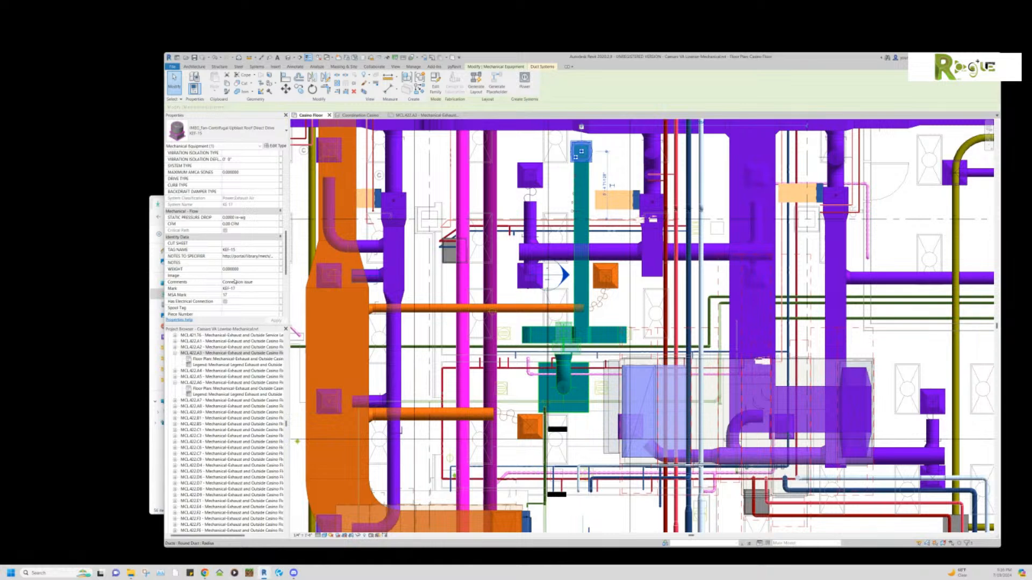
Check the properties of the neighboring air handling unit, the utility fan above the hood and the rectangular exhaust duct.
left_click(620, 357)
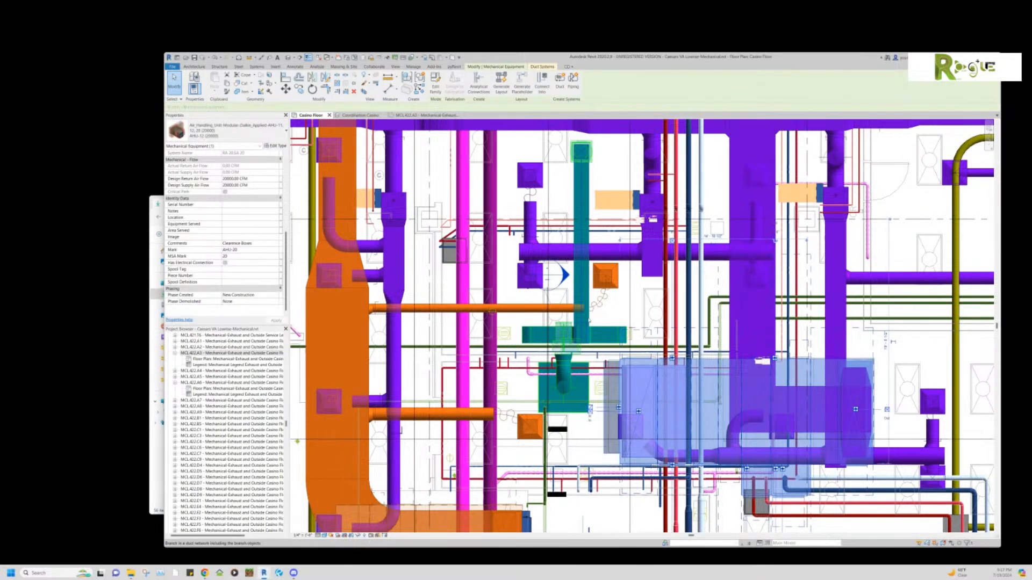
left_click(568, 338)
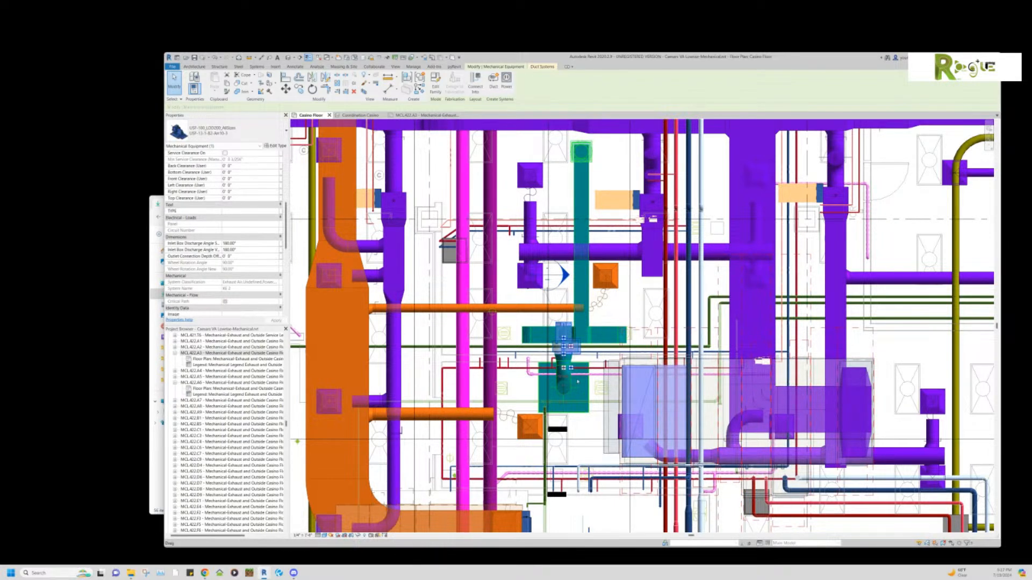
left_click(590, 281)
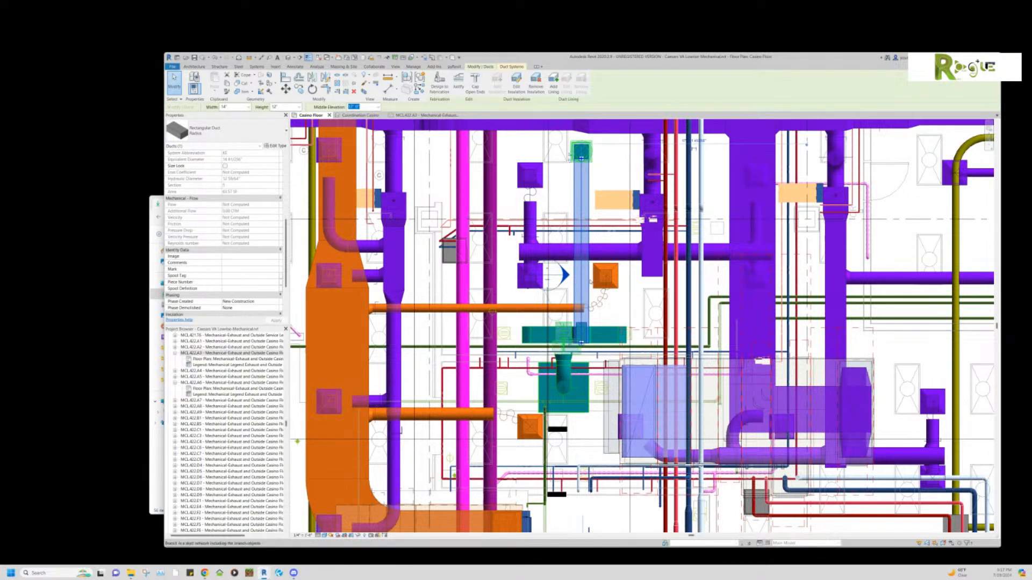
key("Escape")
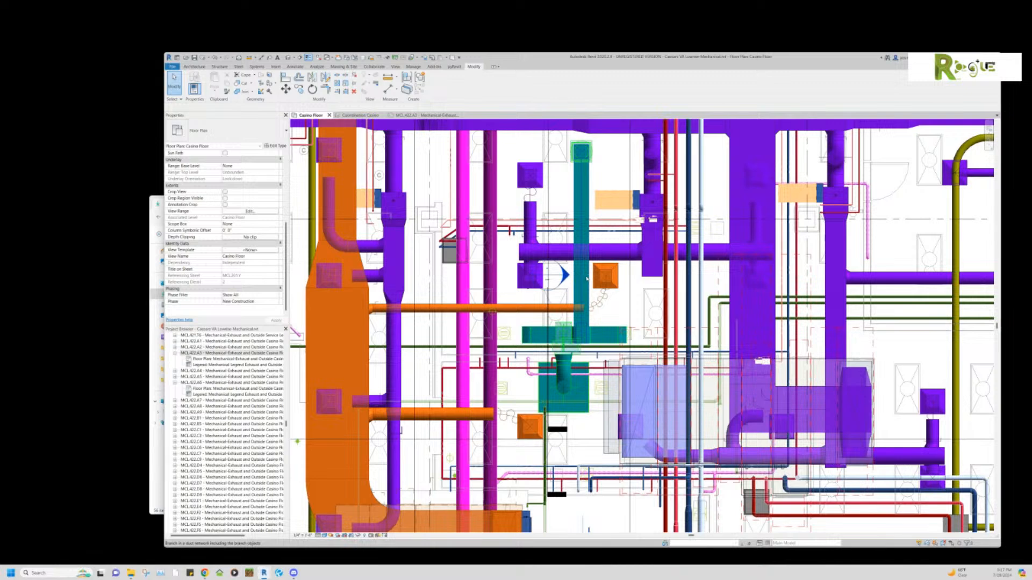
Select the whole rectangular kitchen exhaust duct run and isolate it with a section box in the Coordination Casino 3D view.
key("Tab")
left_click(589, 275)
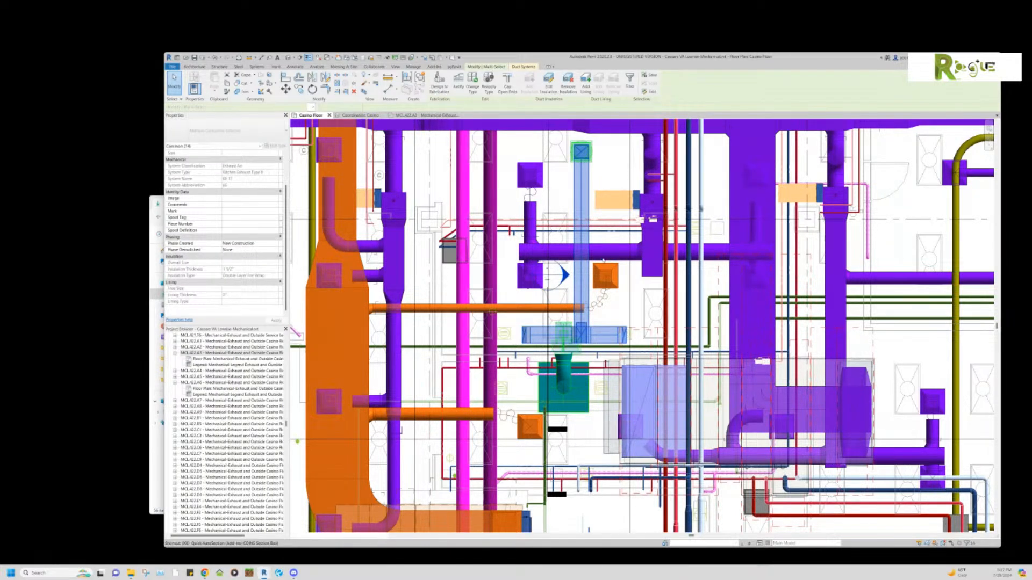
key("b")
key("x")
Examine the kitchen exhaust duct's route relative to the roof trusses and nearby piping from several angles.
middle_click_drag(689, 339, 905, 150, "shift")
scroll(677, 316, "up", 1)
scroll(625, 291, "up", 6)
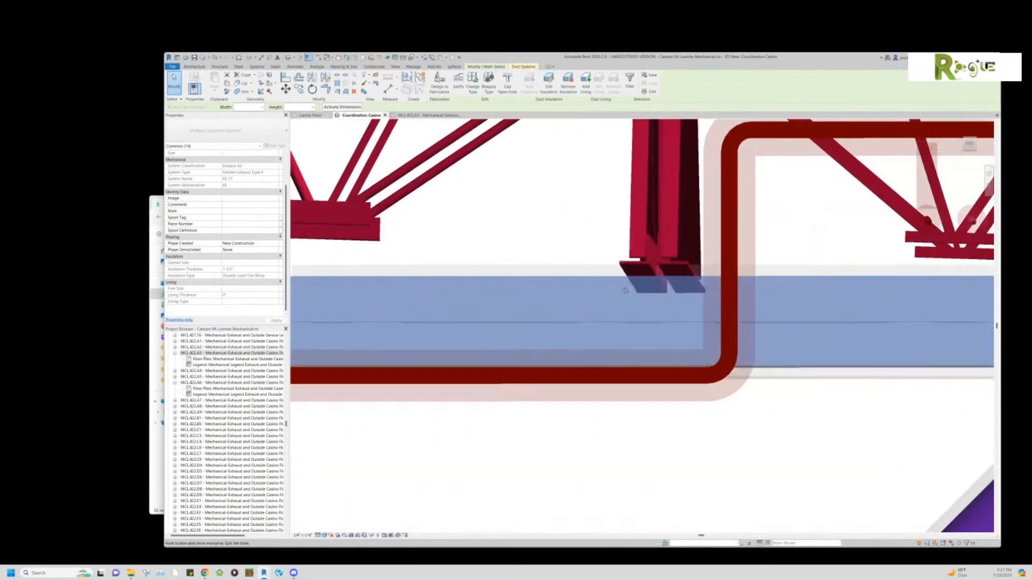
middle_click_drag(625, 290, 626, 295, "shift")
scroll(662, 366, "down", 5)
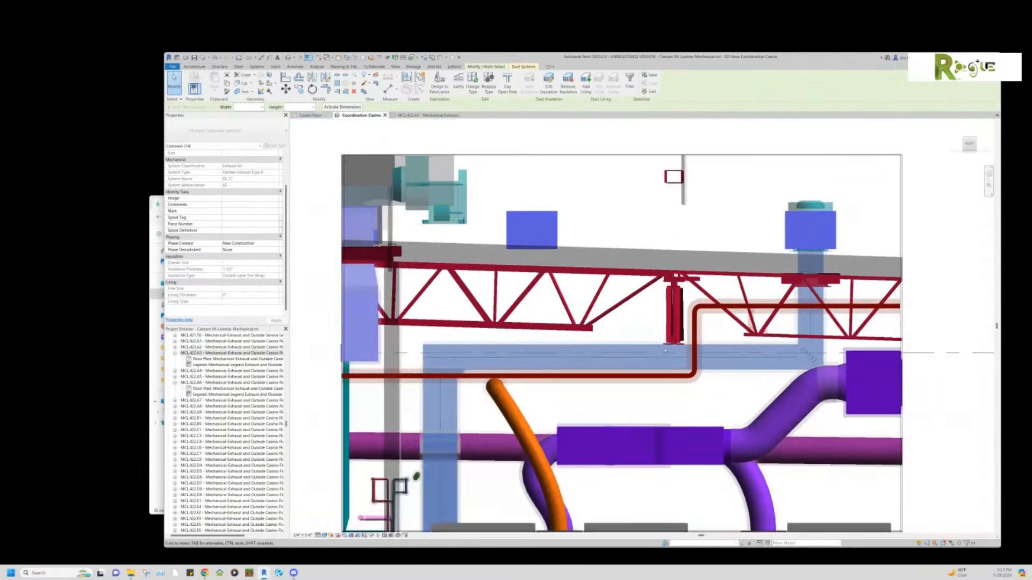
middle_click_drag(665, 351, 323, 349, "shift")
middle_click_drag(687, 366, 597, 267, "shift")
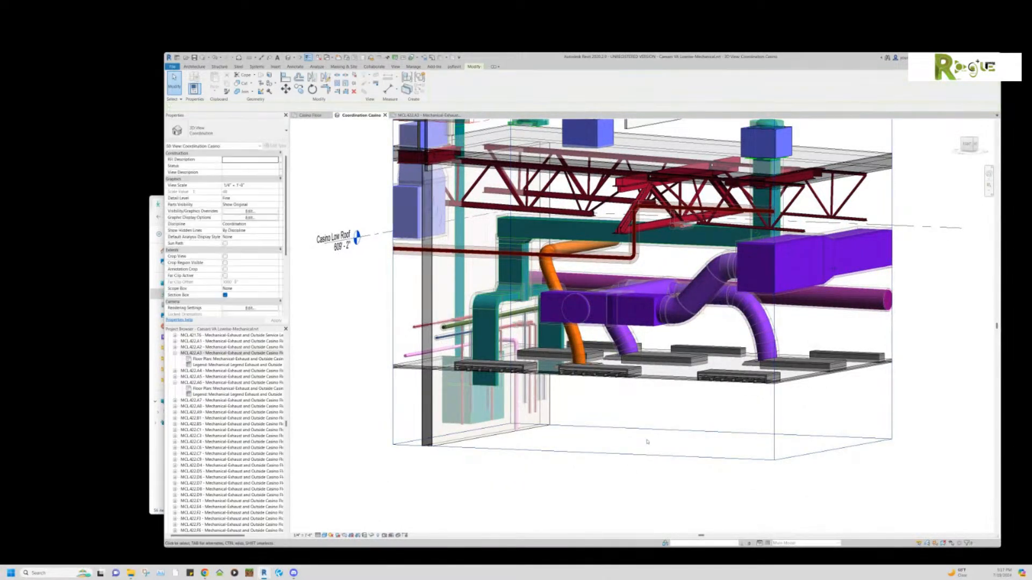
Extend the underside of the 3D view's section box down past the Casino Floor level to include the floor slab.
left_click(634, 456)
left_click_drag(636, 455, 641, 508)
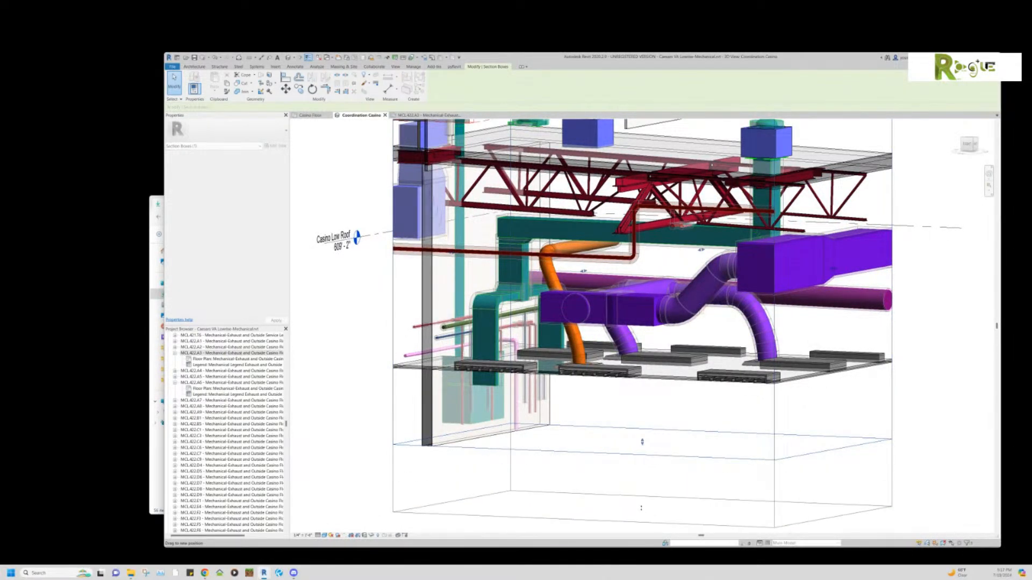
left_click_drag(637, 461, 636, 460)
mouse_move(590, 493)
middle_mouse_down()
mouse_move(595, 427)
mouse_move(647, 392)
mouse_move(661, 437)
middle_mouse_up()
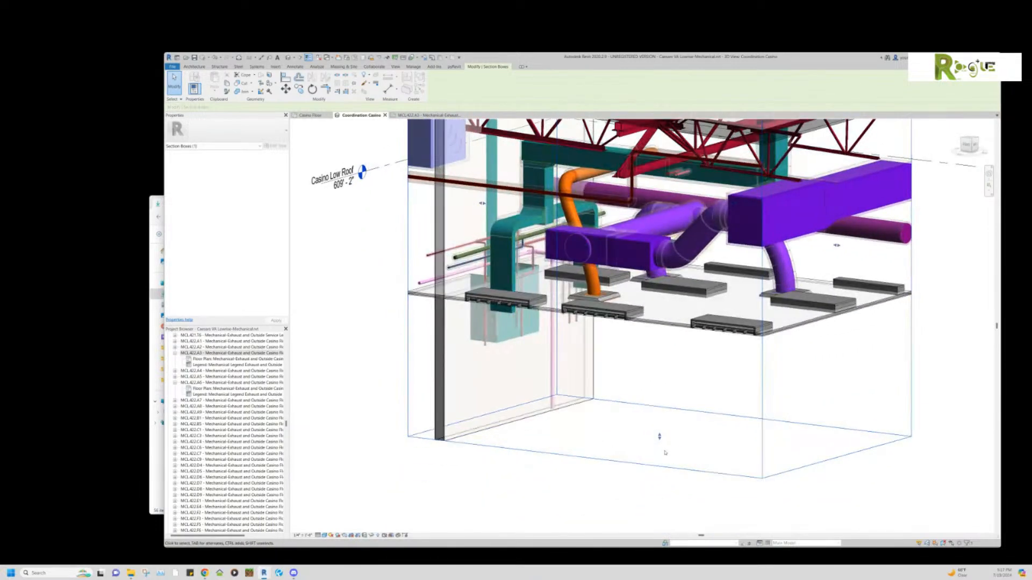
left_click_drag(660, 438, 660, 505)
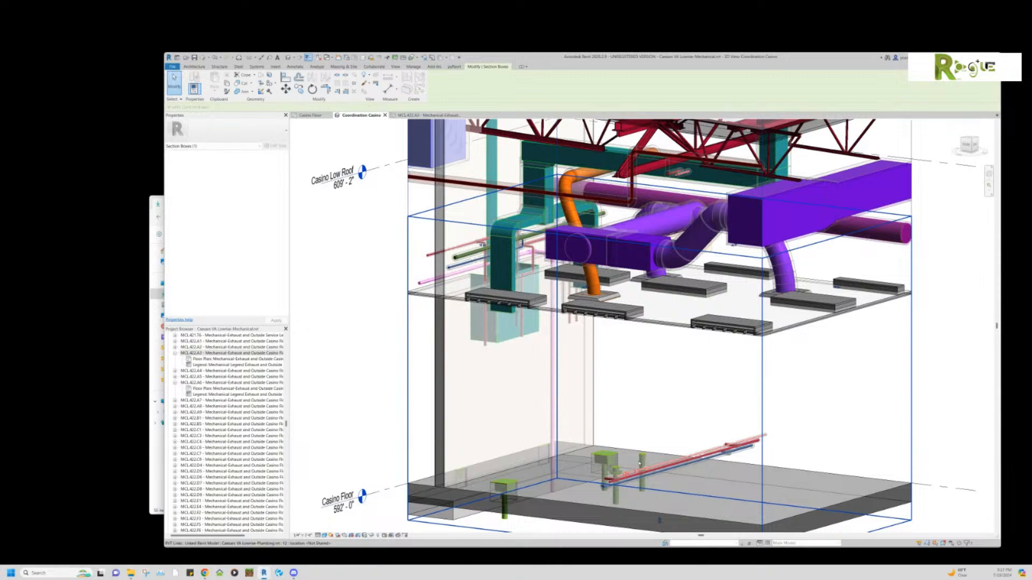
View the enlarged section box from above and check the properties of the roof exhaust fan serving the teal duct.
middle_click_drag(639, 463, 679, 477, "shift")
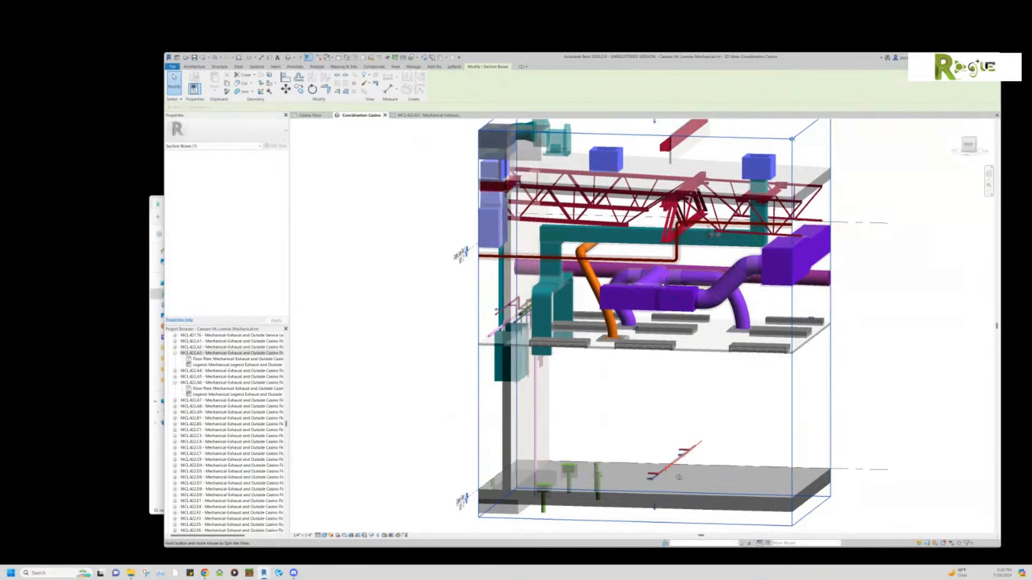
middle_click_drag(679, 477, 682, 368, "shift")
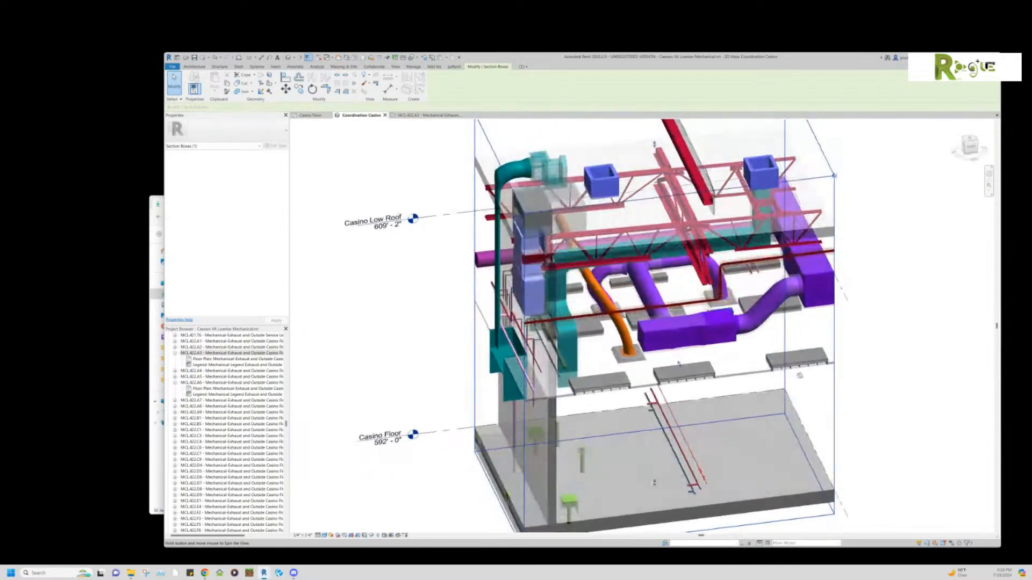
left_click(761, 169)
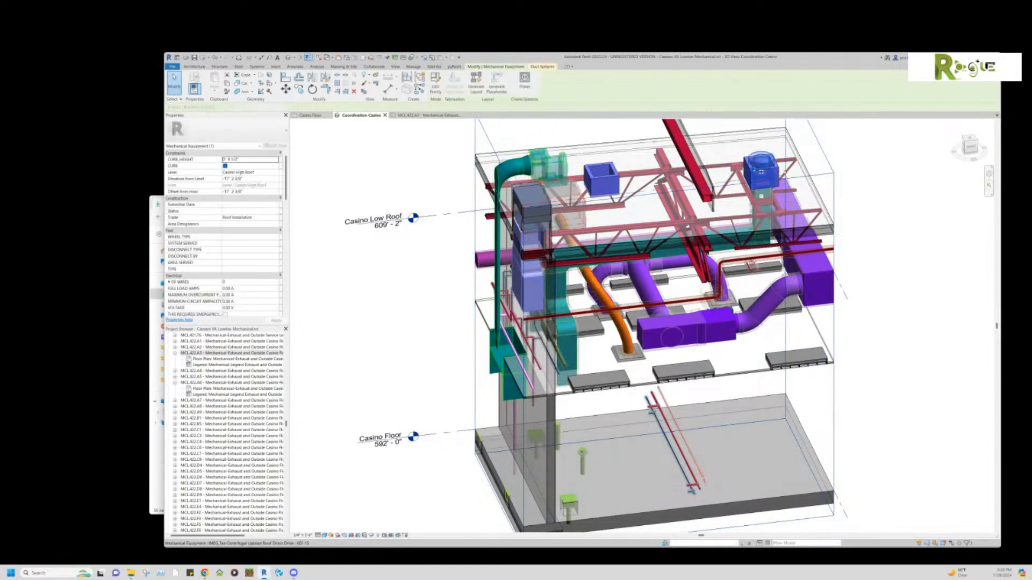
left_click(919, 253)
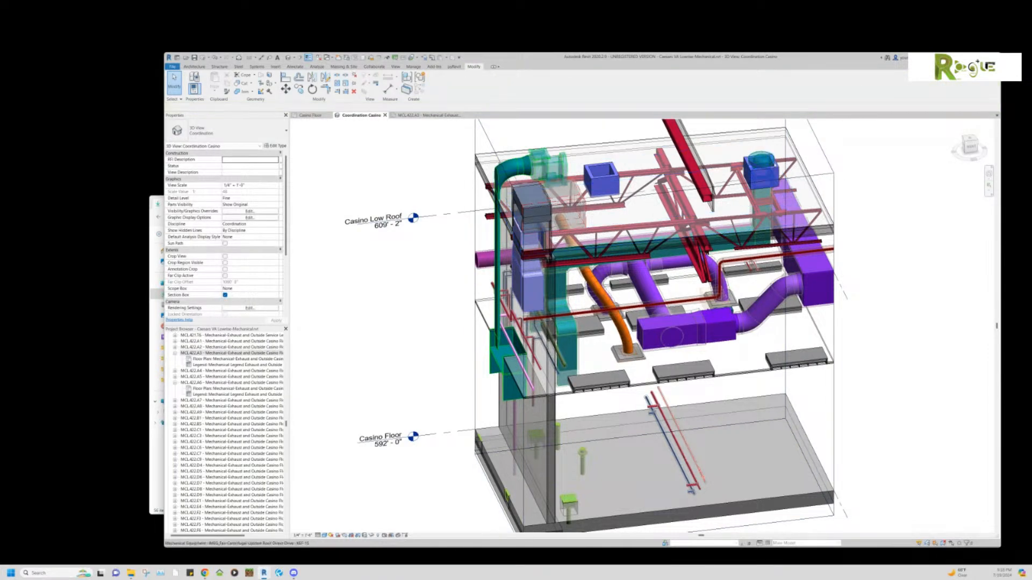
left_click(765, 167)
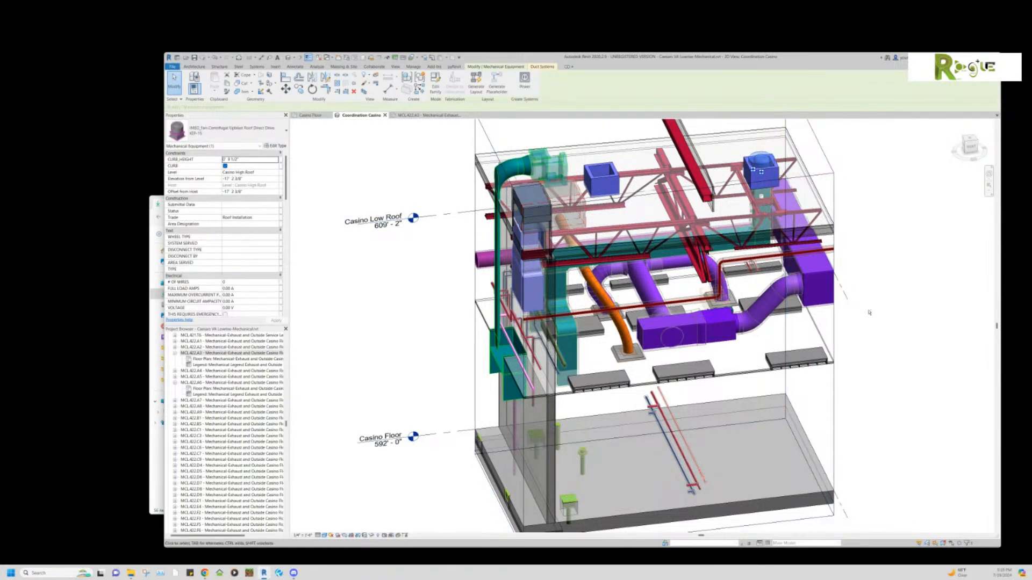
View the roof exhaust fan square-on from the side and nudge it upward until its base sits just above the blue box beneath it.
middle_click_drag(848, 296, 873, 191, "shift")
left_click(969, 149)
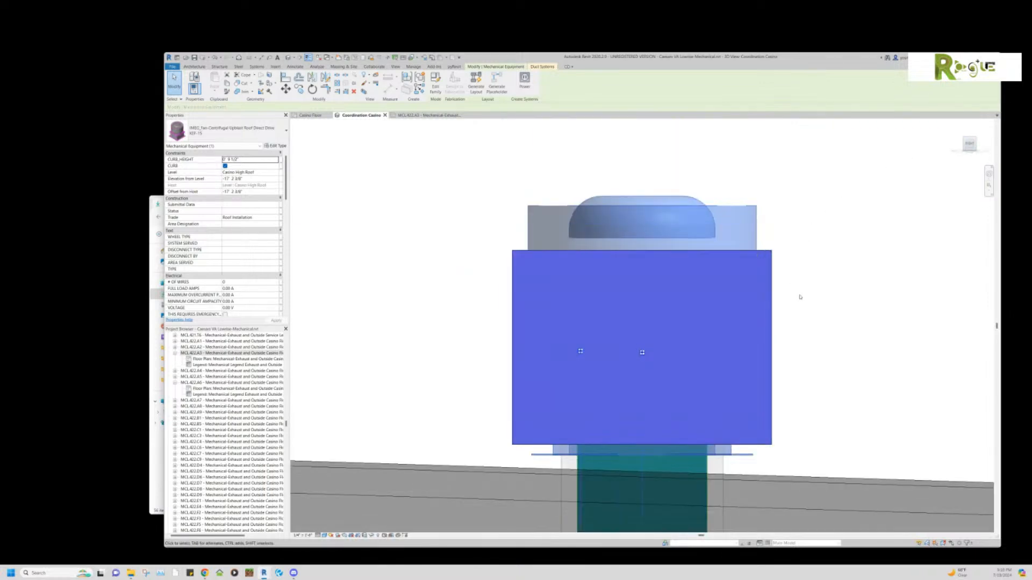
scroll(811, 309, "down", 1)
key("Up")
key("Up")
key("Up")
key("Up")
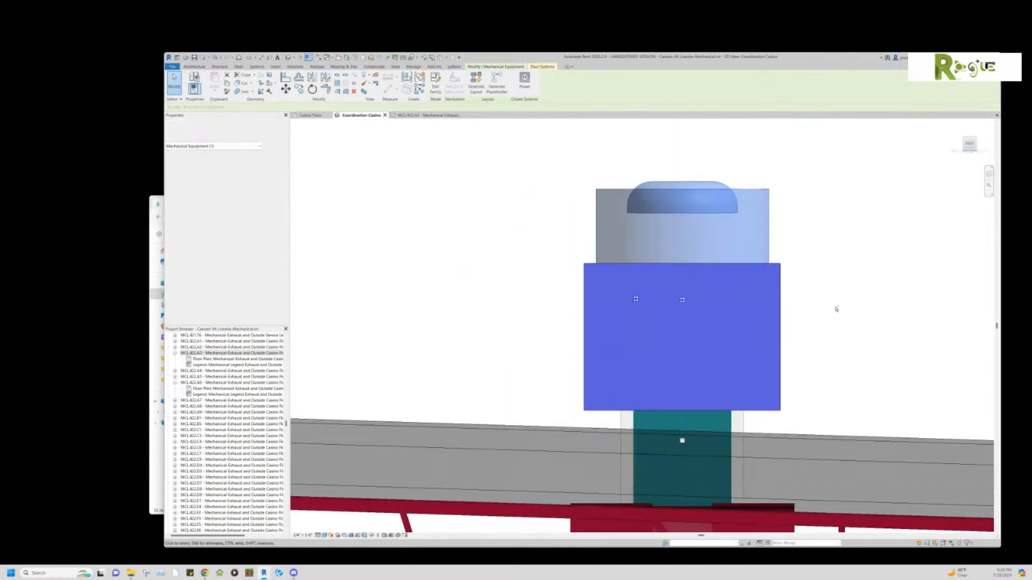
key("Up")
key("Up")
key("Up")
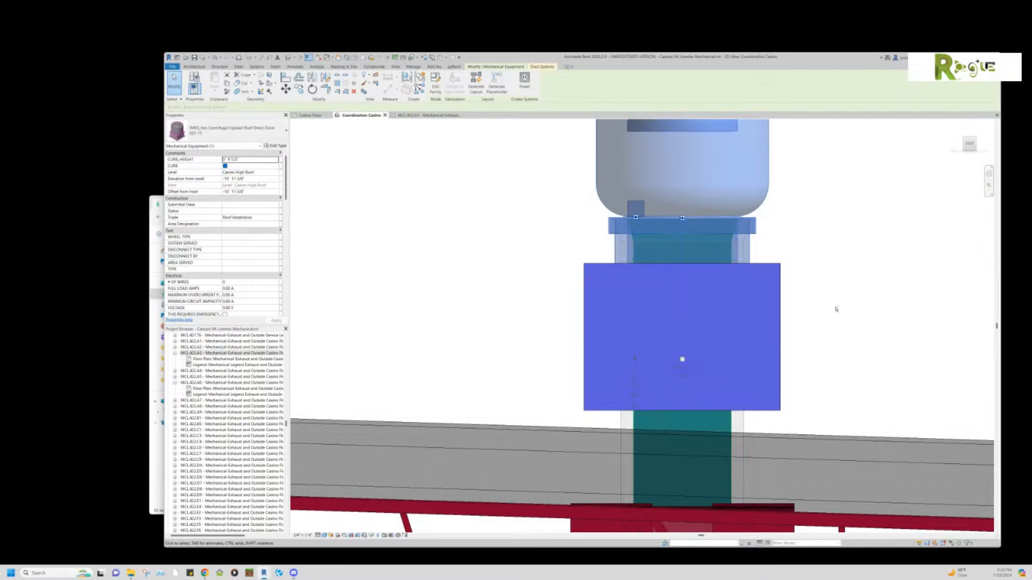
key("Up")
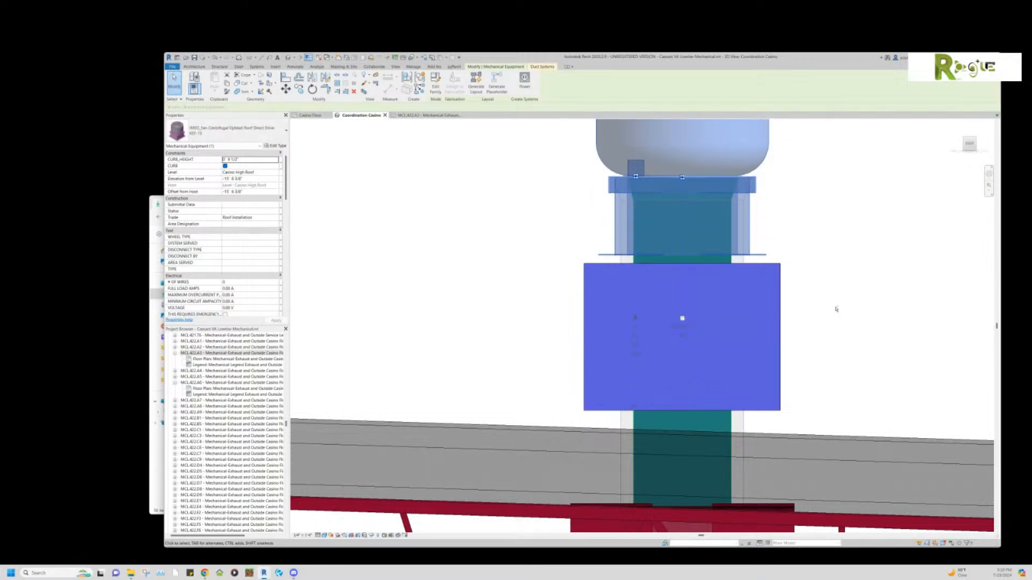
key("Down")
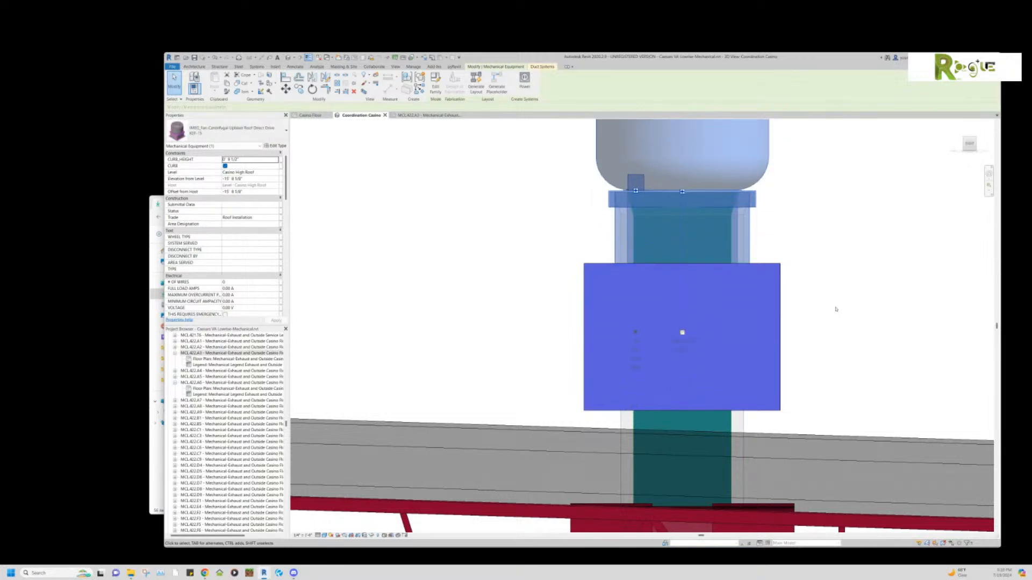
key("Up")
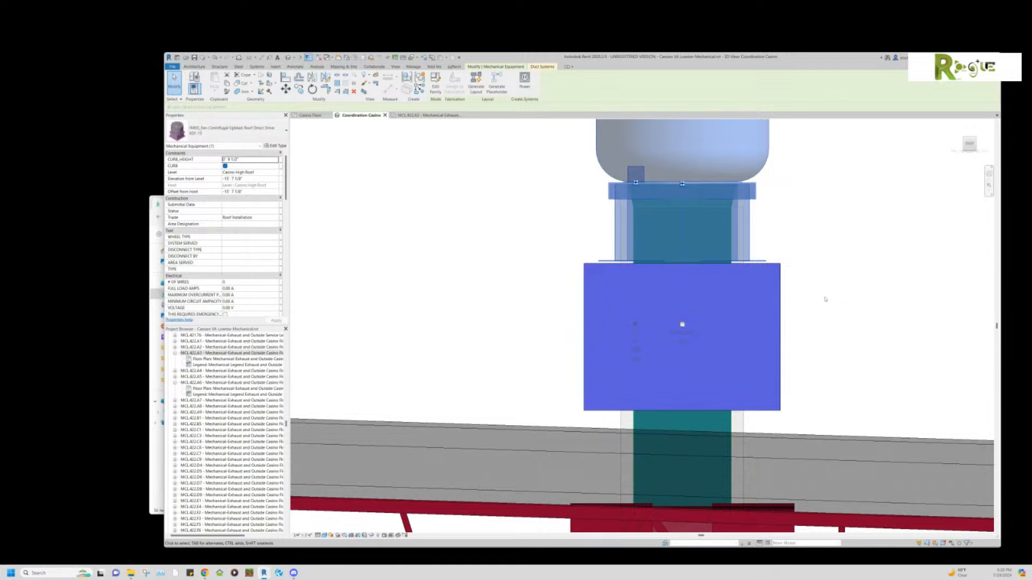
Align the underside of the roof exhaust fan's base with the top face of the blue box.
scroll(750, 274, "up", 4)
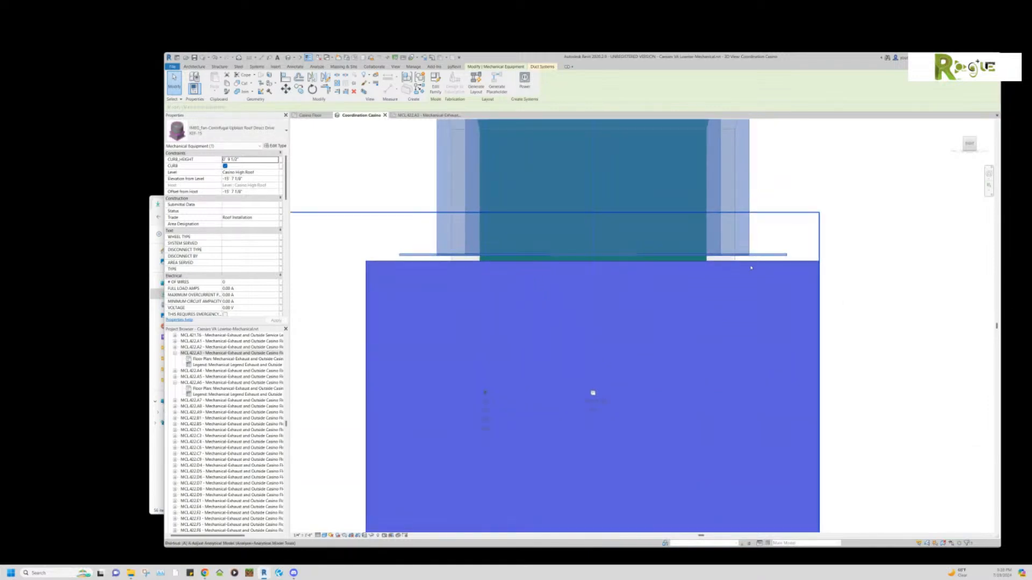
key("a")
key("l")
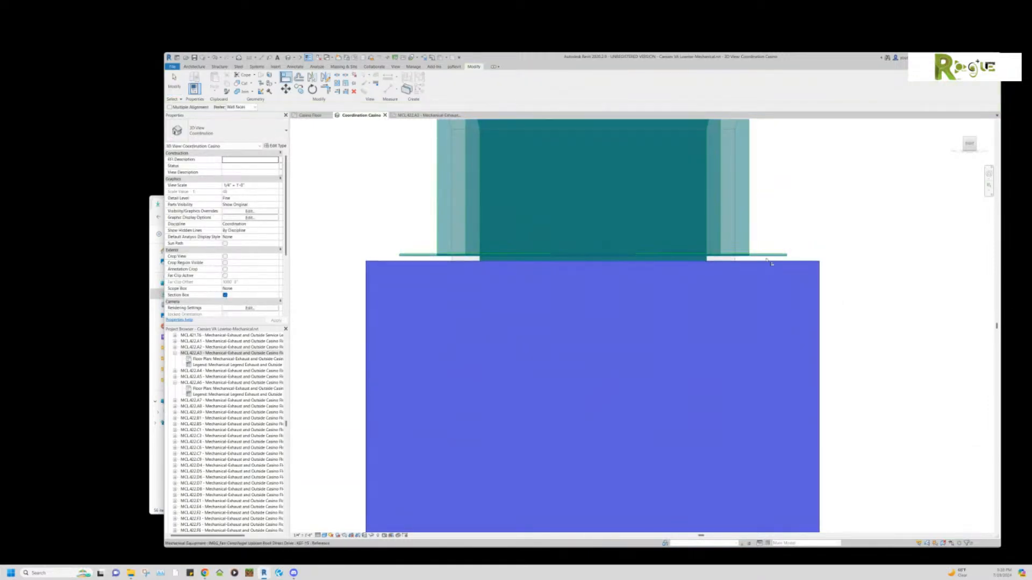
scroll(882, 277, "down", 5)
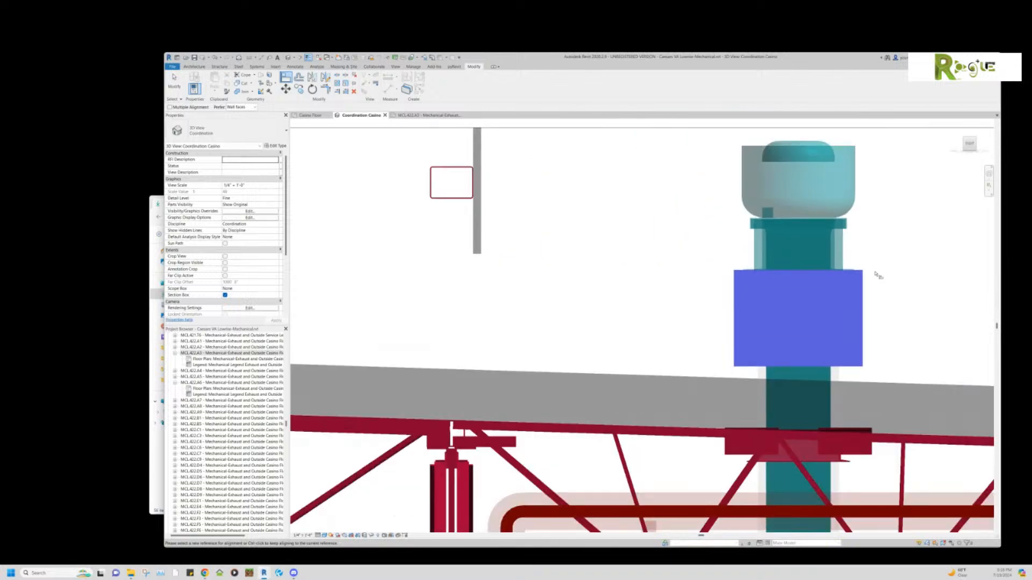
scroll(878, 276, "down", 3)
key("Escape")
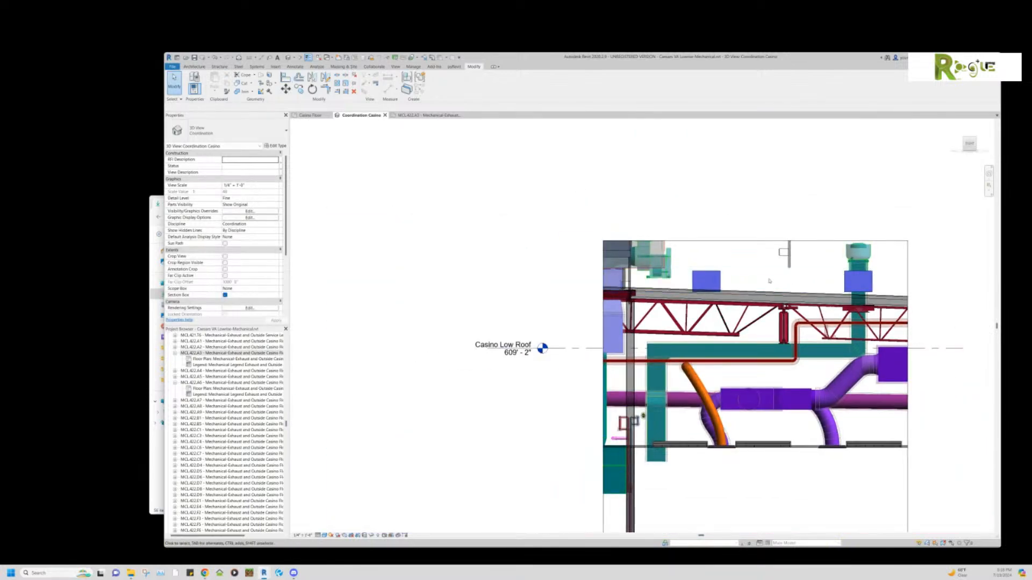
Check the linked ceiling's properties and examine how the ductwork runs between the ceiling and the roof trusses.
scroll(708, 281, "down", 1)
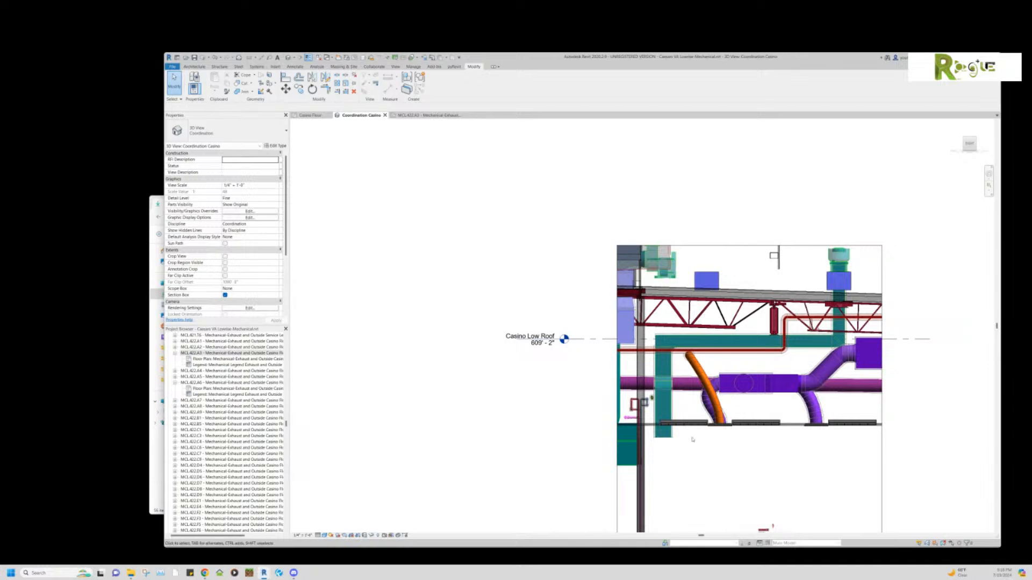
left_click(804, 426)
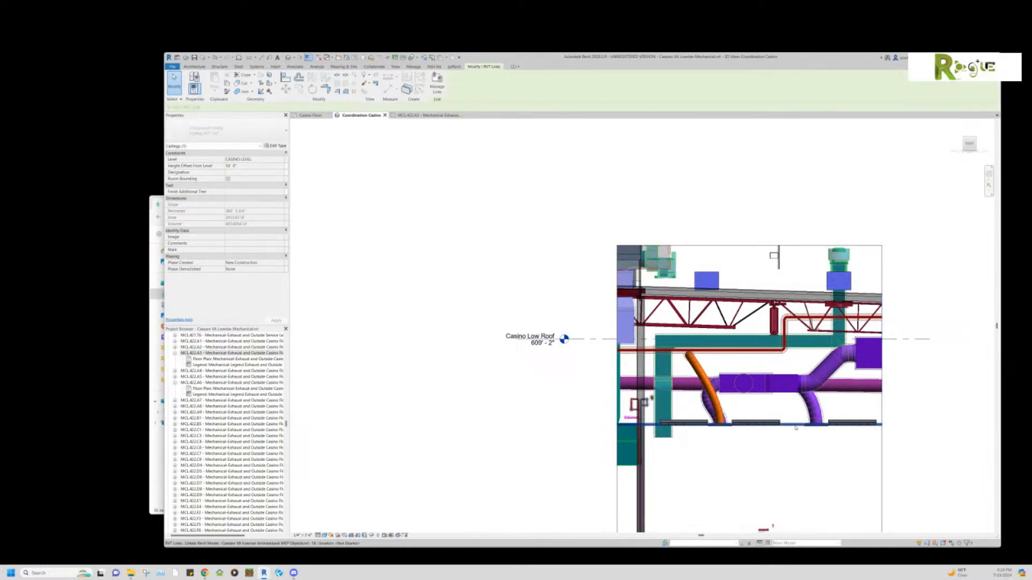
middle_click_drag(795, 427, 765, 397, "shift")
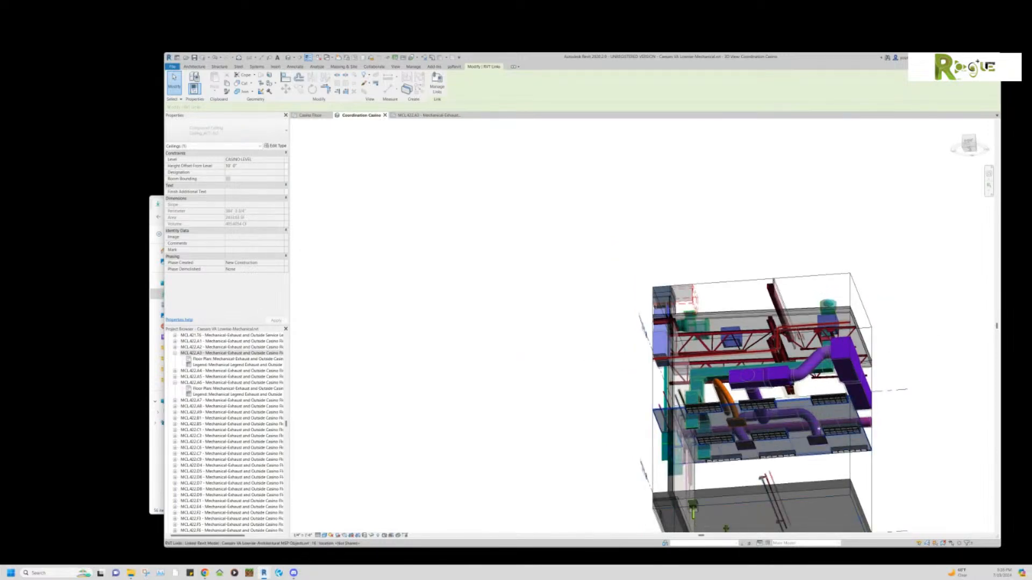
scroll(822, 451, "up", 3)
key("Escape")
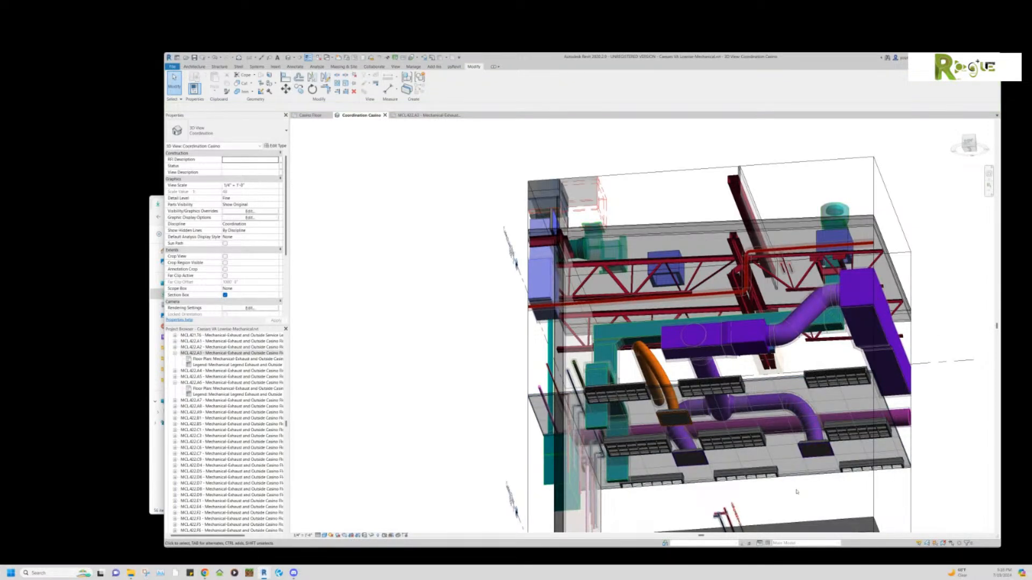
middle_click_drag(755, 359, 743, 477, "shift")
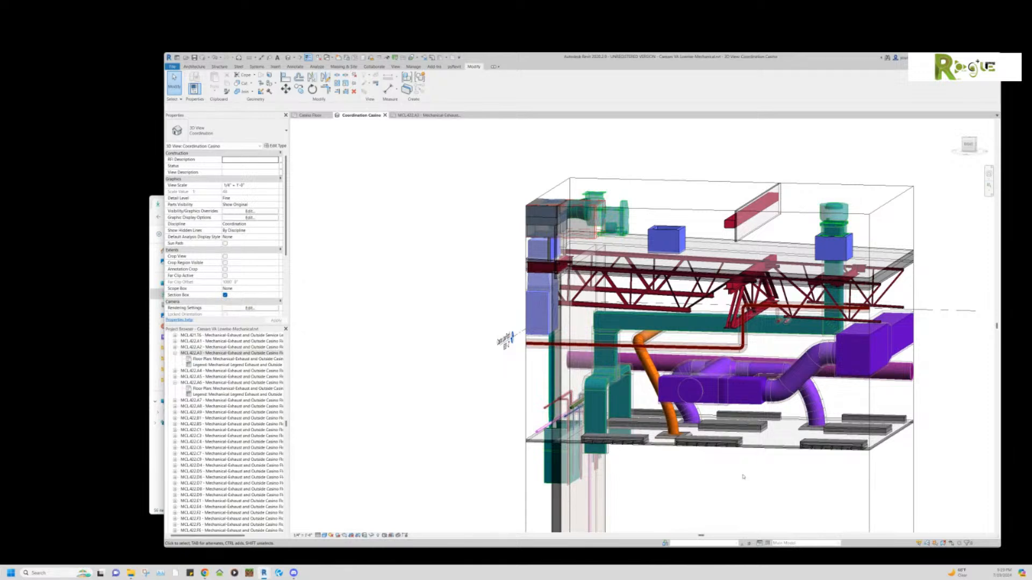
middle_click_drag(817, 491, 780, 468, "shift")
Return to sheet MCL.422.A3 and shift the vertical OA-BOD duct tag beside the teal kitchen exhaust duct slightly away from that duct.
left_click(427, 116)
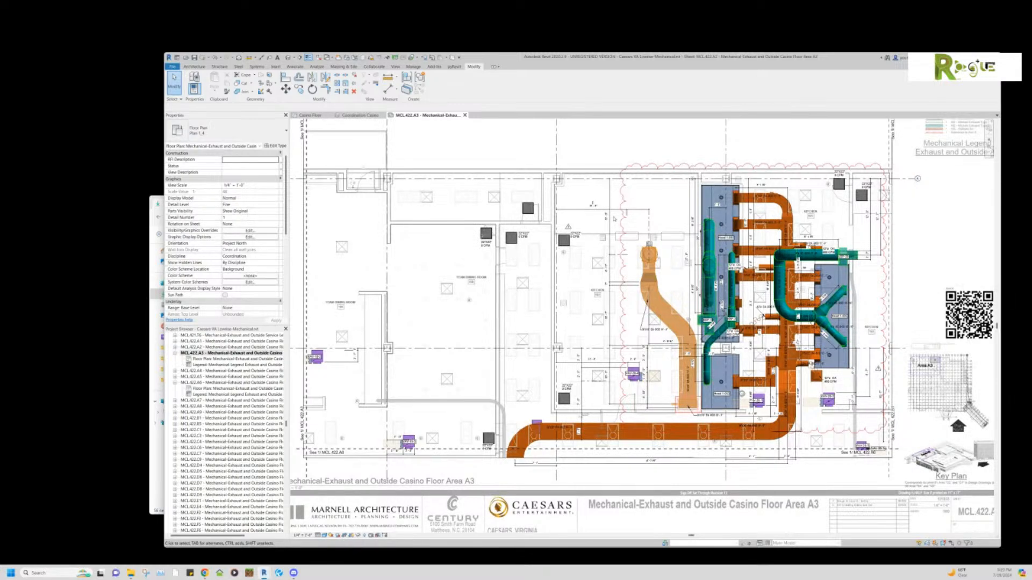
scroll(801, 282, "up", 5)
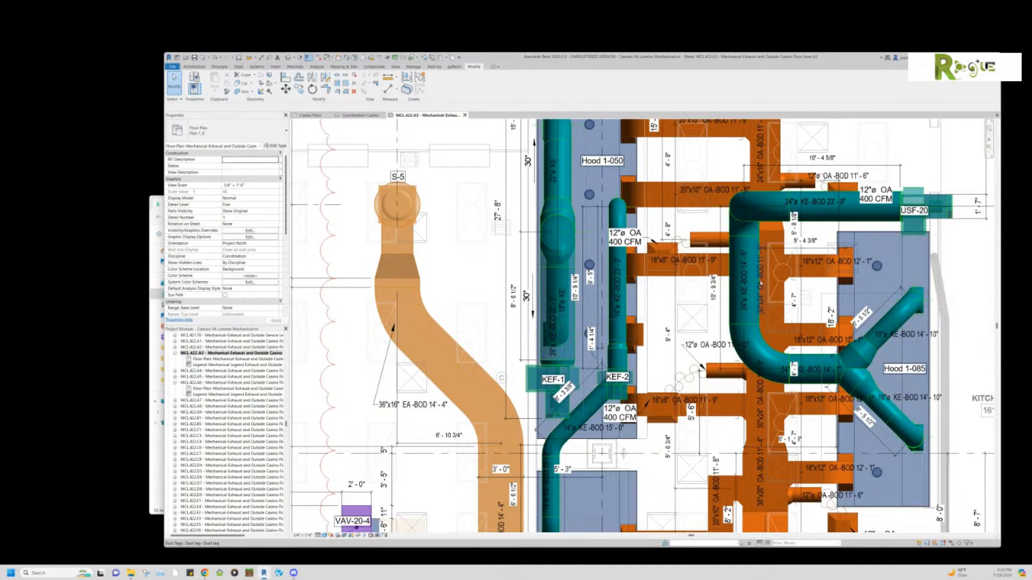
left_click(762, 276)
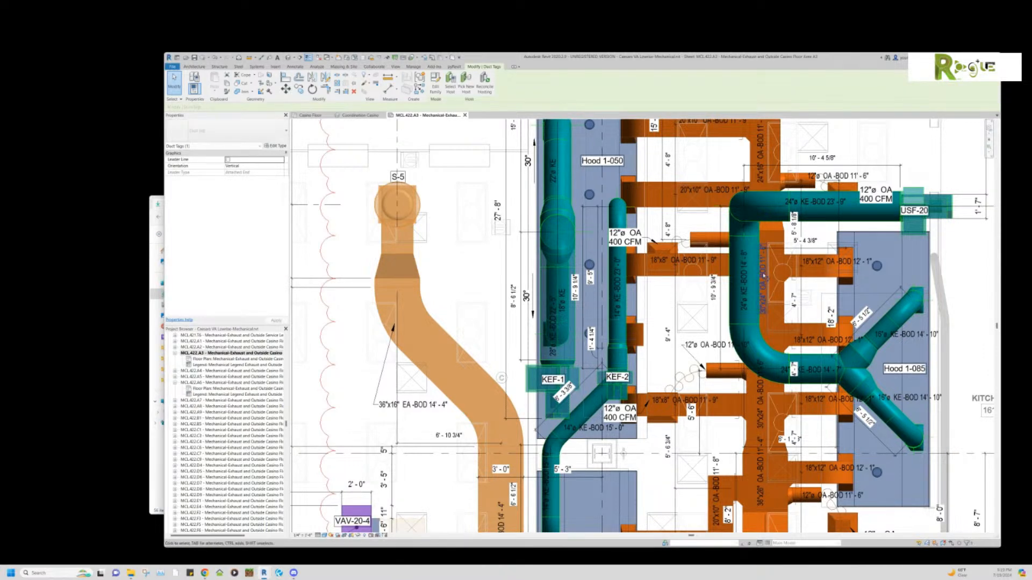
left_click_drag(762, 278, 768, 279)
left_click(973, 284)
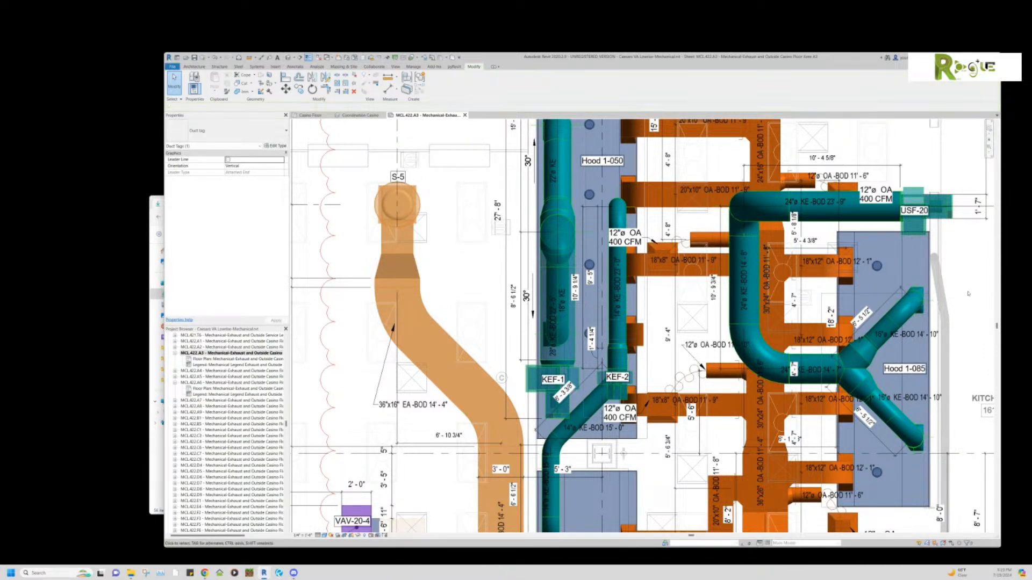
scroll(973, 285, "down", 3)
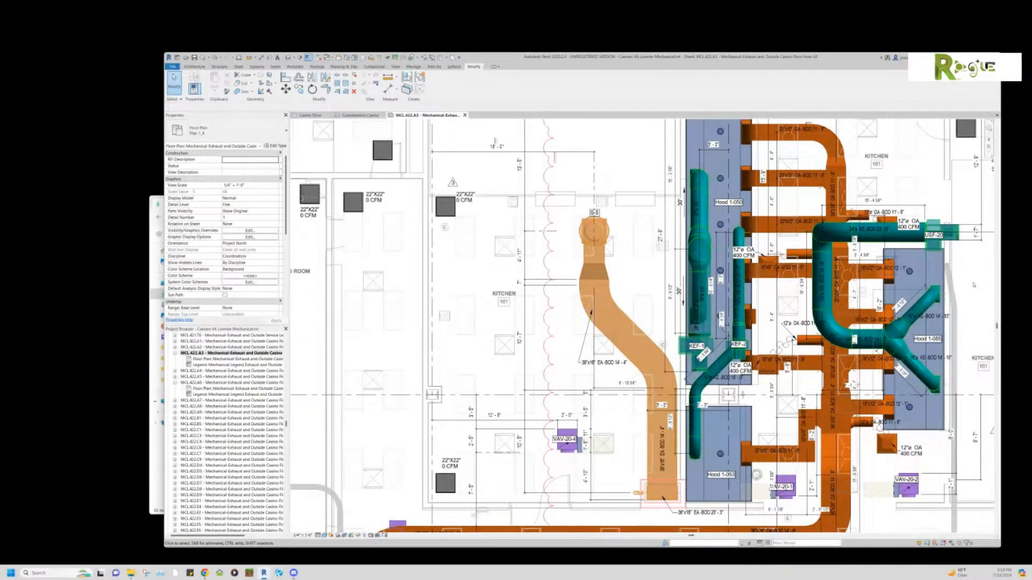
Turn off the crop of the floor plan view on the sheet to show the plan beyond Area A3.
scroll(755, 222, "down", 4)
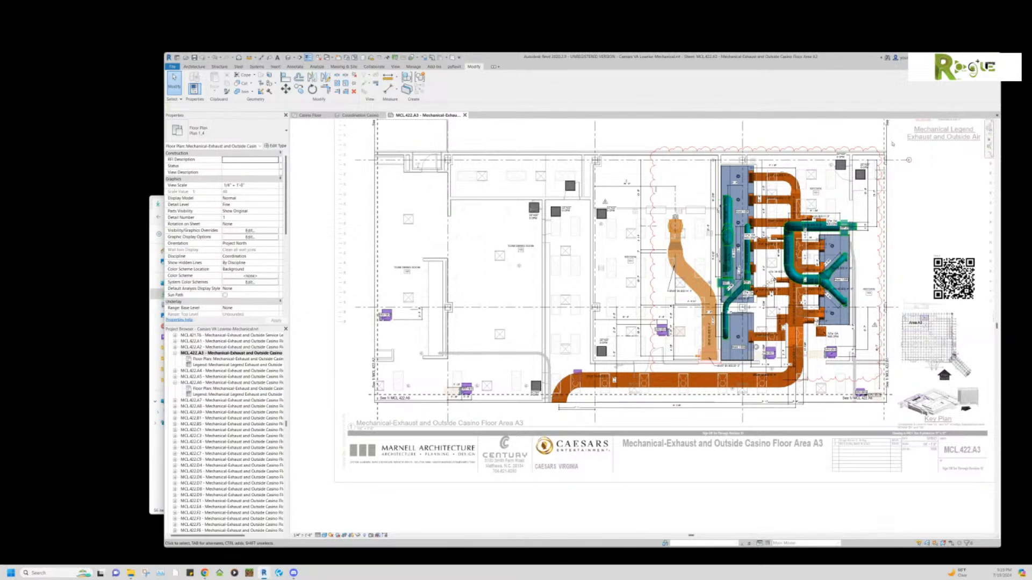
left_click(390, 485)
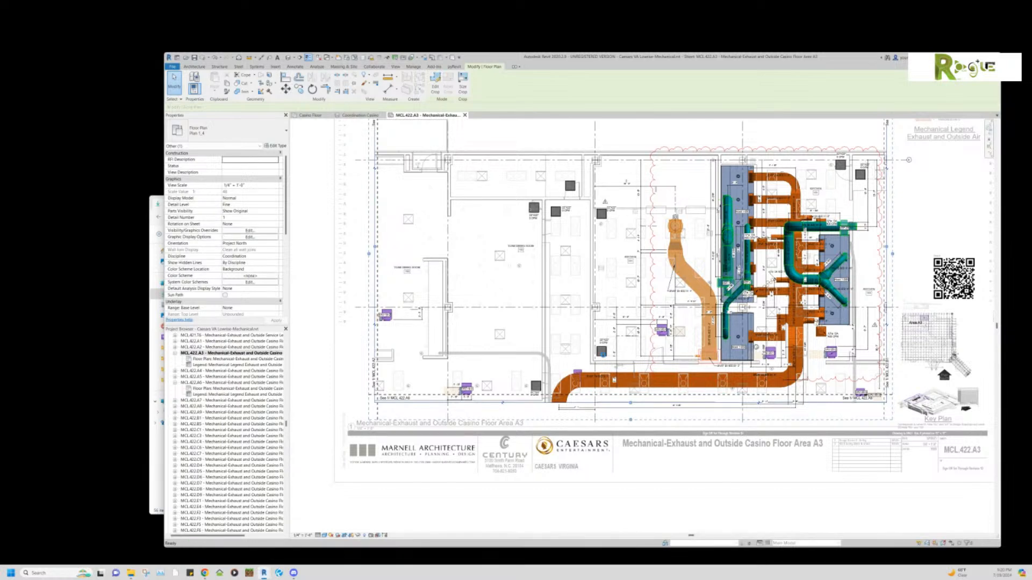
key("ctrl+z")
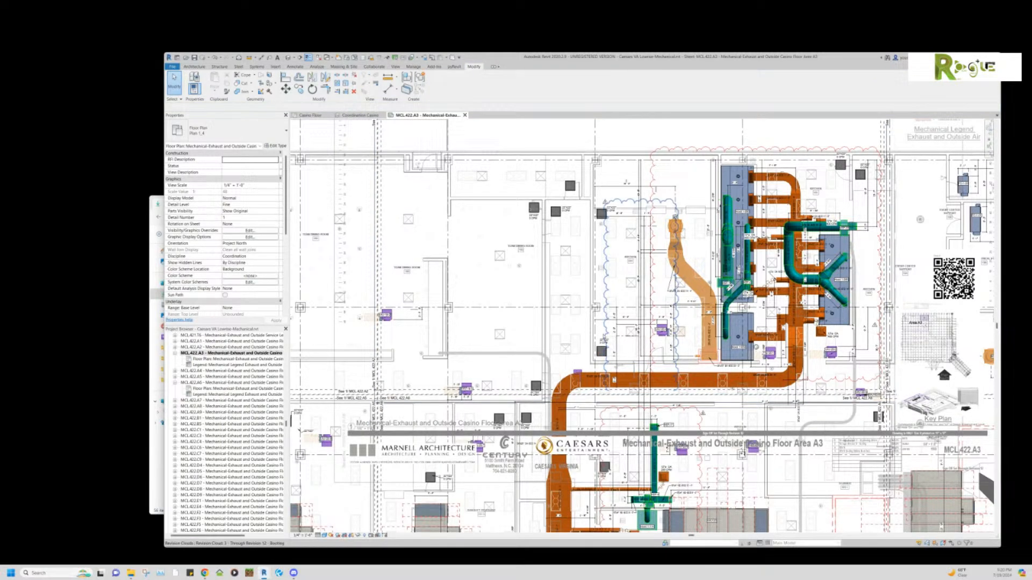
scroll(601, 333, "down", 1)
scroll(603, 336, "down", 3)
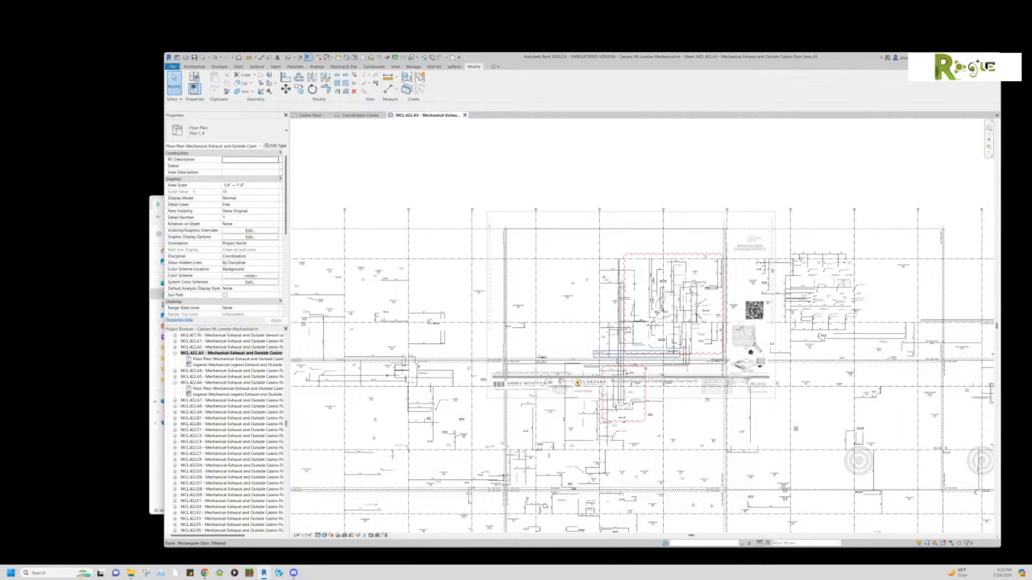
Hide all linked Revit models in the floor plan through its Visibility/Graphic Overrides.
key("v")
key("v")
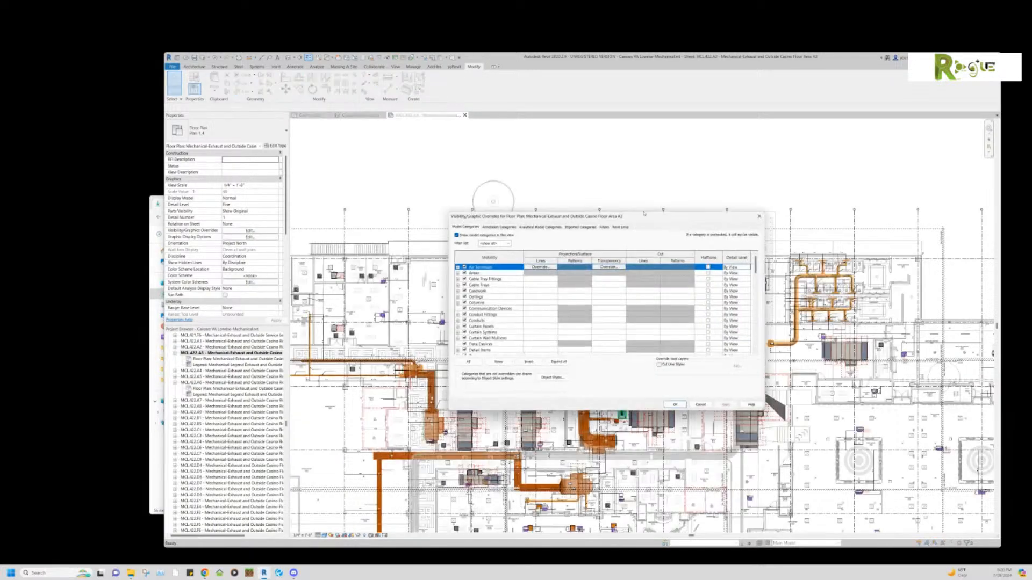
left_click(620, 227)
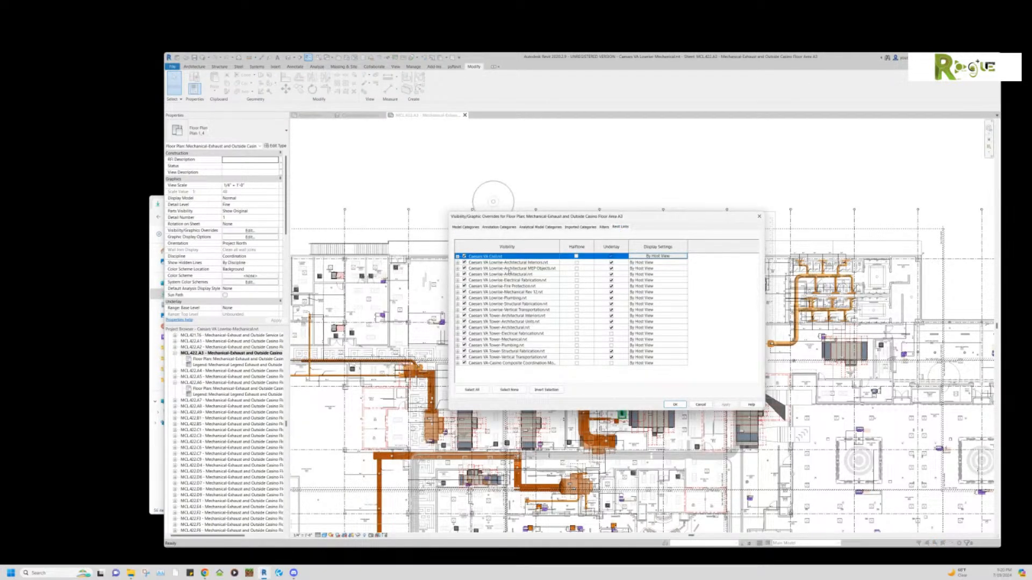
left_click(508, 262)
left_click(497, 269, "shift")
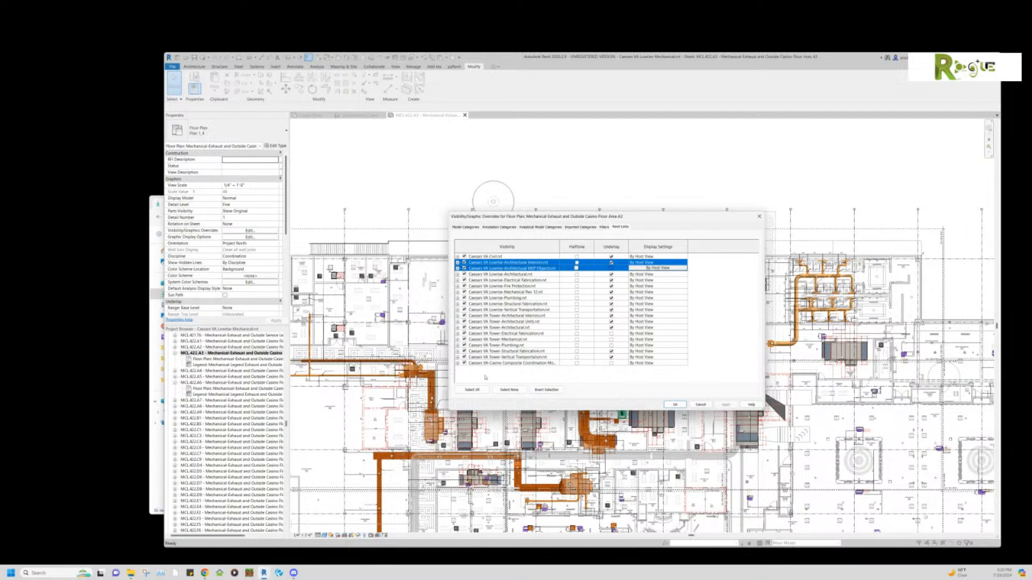
left_click(472, 389)
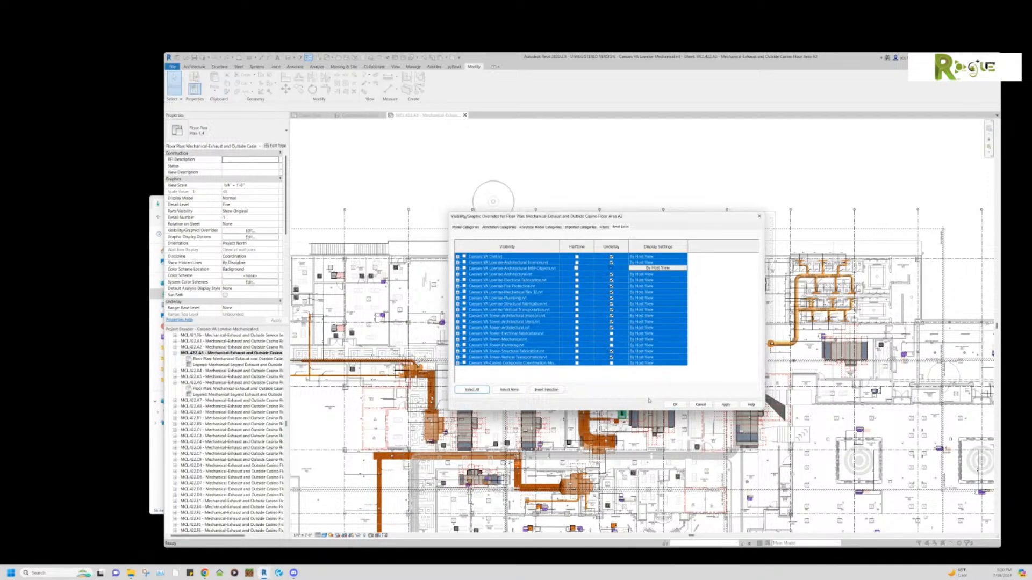
left_click(675, 404)
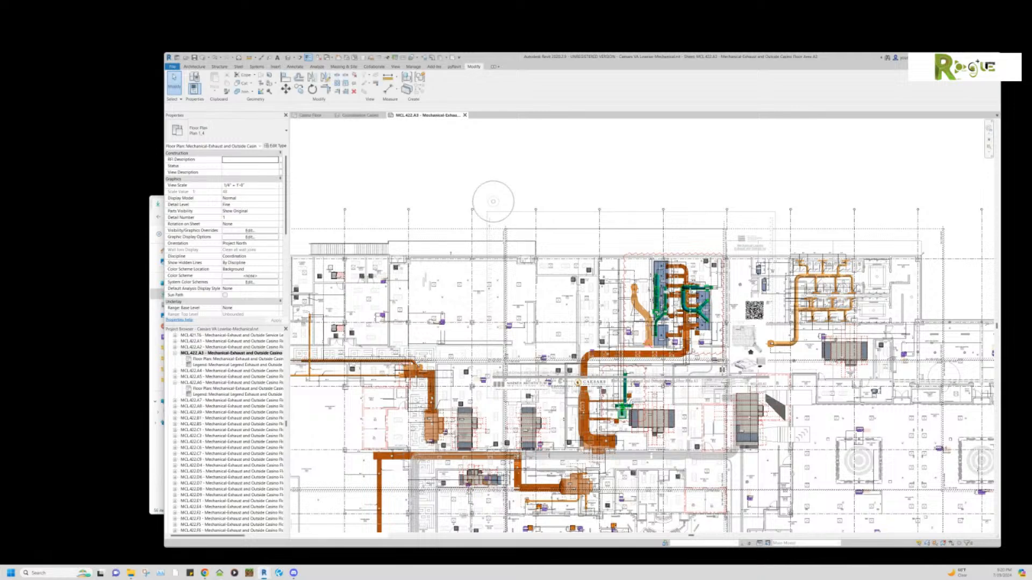
Examine the mechanical ductwork across the uncropped casino floor plan, ending at the teal kitchen exhaust duct and hood tagged USF-16.
scroll(692, 351, "up", 4)
scroll(725, 375, "down", 1)
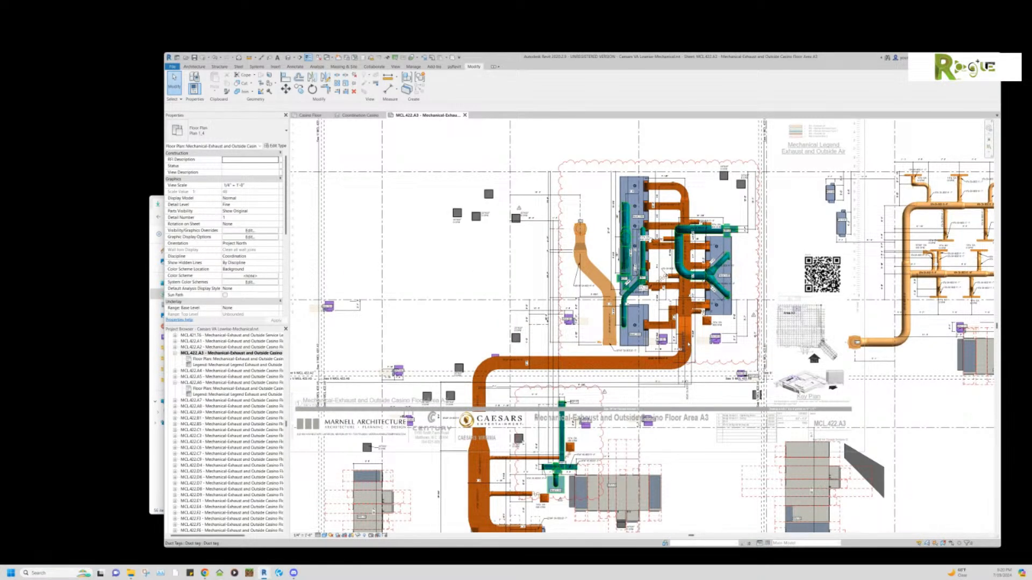
scroll(688, 344, "down", 4)
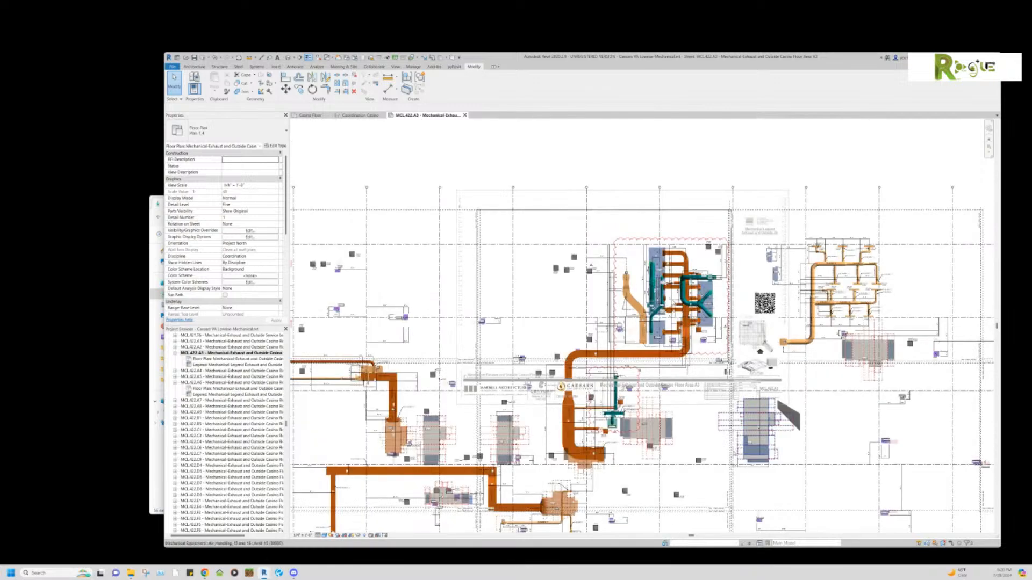
middle_click_drag(747, 379, 728, 310)
middle_click_drag(703, 383, 833, 234)
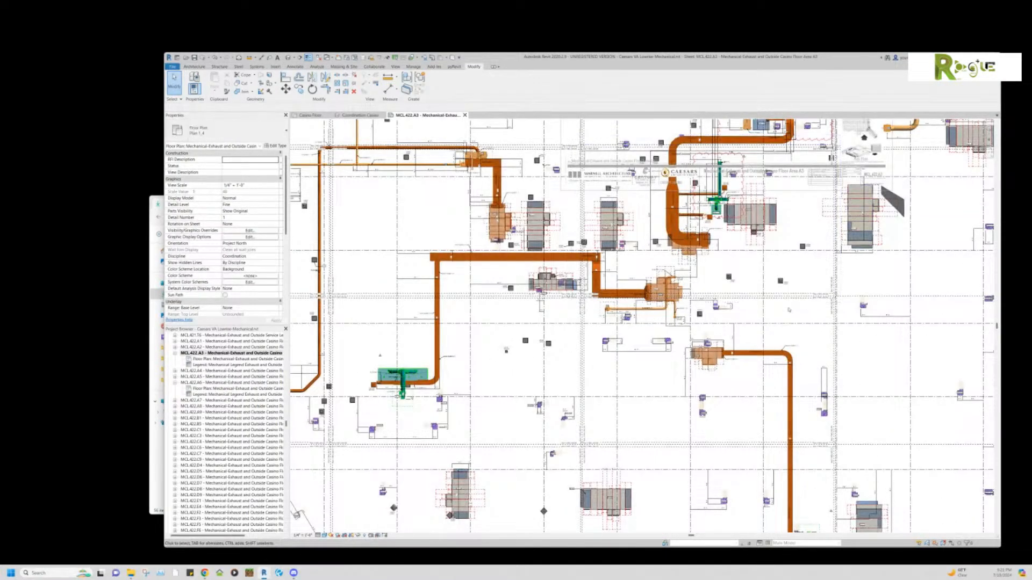
scroll(789, 310, "up", 1)
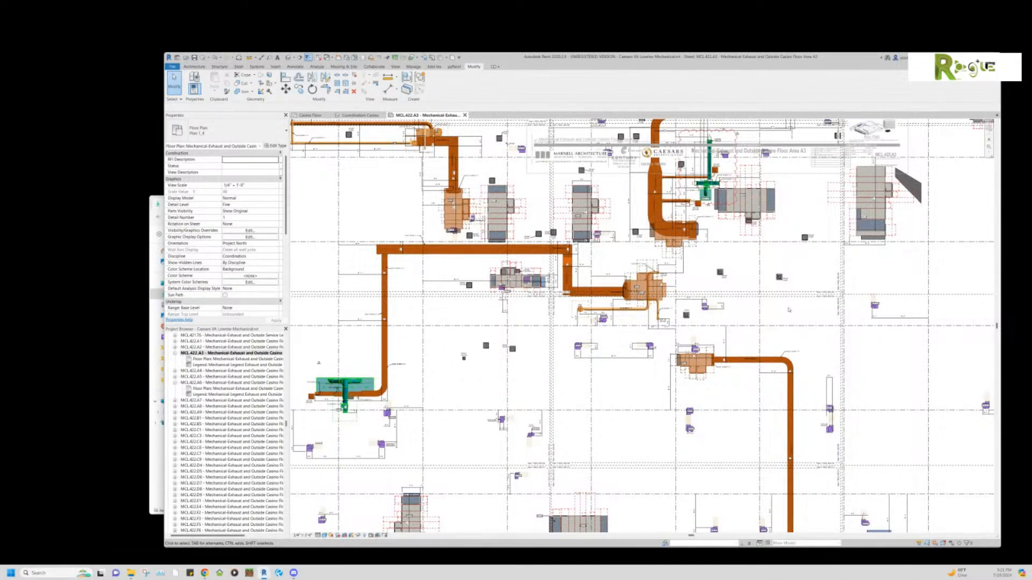
scroll(320, 404, "up", 5)
scroll(285, 383, "up", 1)
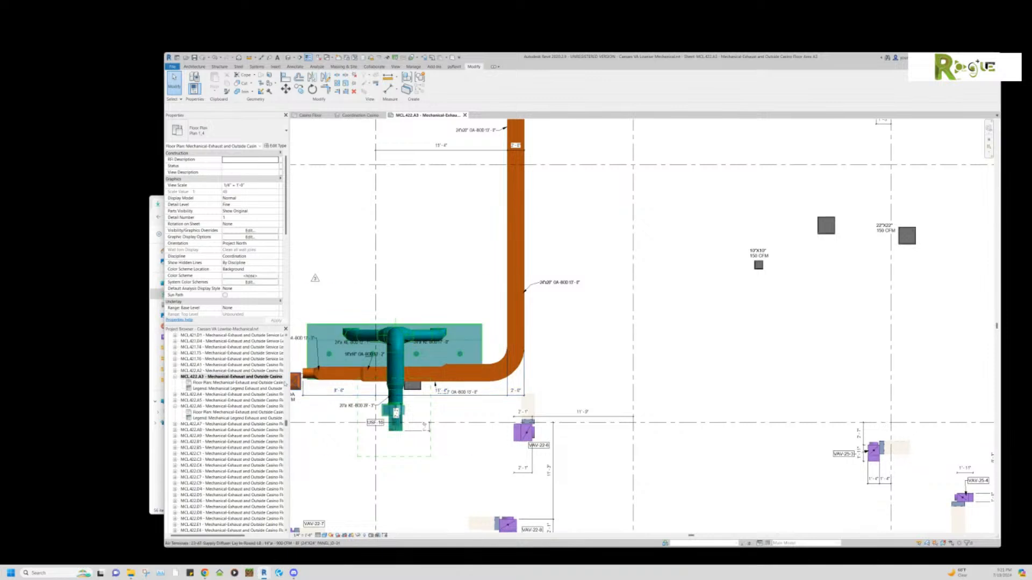
scroll(389, 382, "up", 1)
middle_click_drag(389, 382, 587, 351)
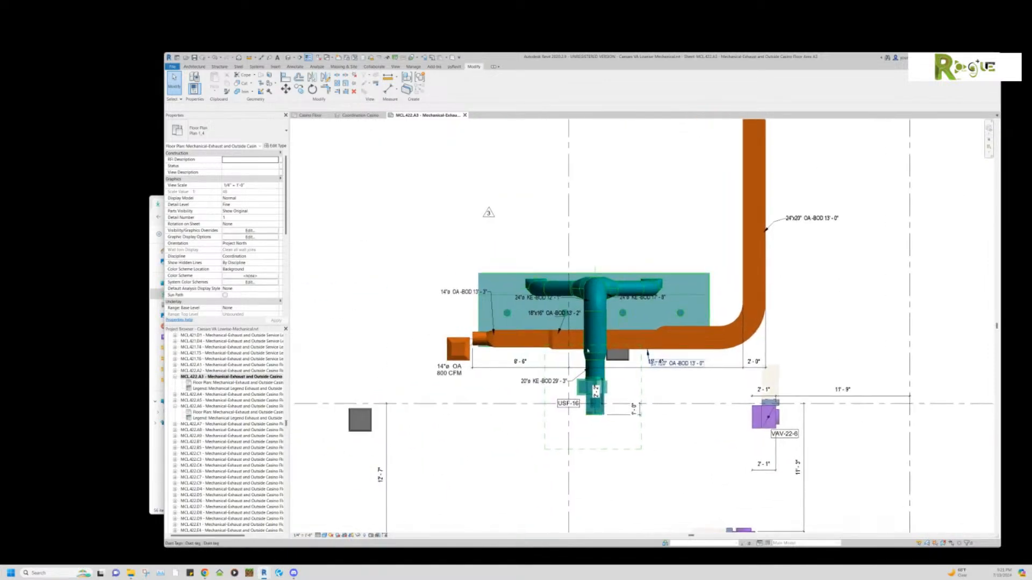
Shift the 24"ø KE-BOD 12'-1" tag and one of the overlapping 18"x16" OA-BOD 13'-2" tags away from the vertical teal duct.
scroll(476, 331, "up", 1)
left_click(558, 289)
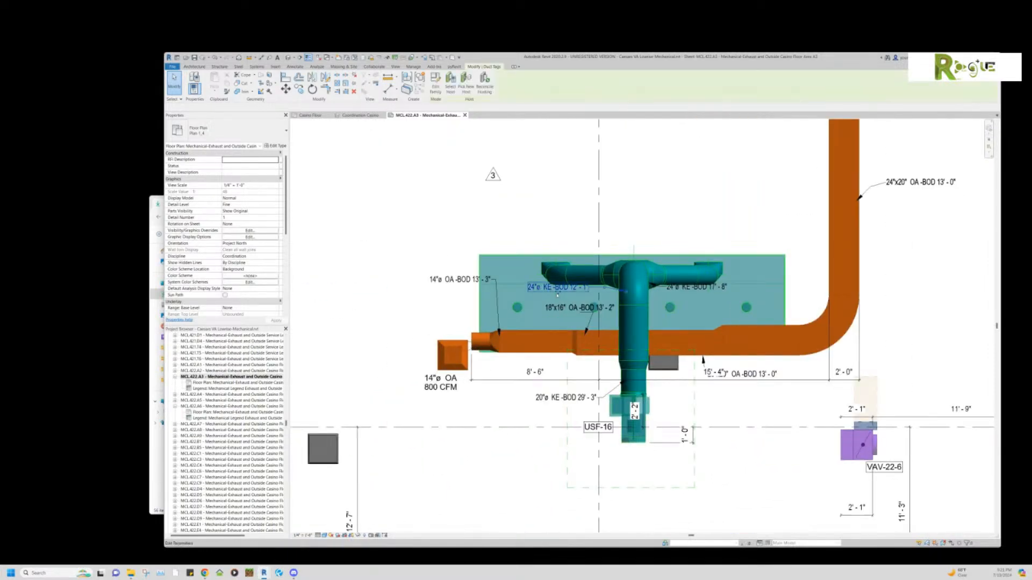
mouse_move(558, 288)
left_mouse_down()
mouse_move(554, 313)
mouse_move(542, 296)
left_mouse_up()
left_click(567, 308)
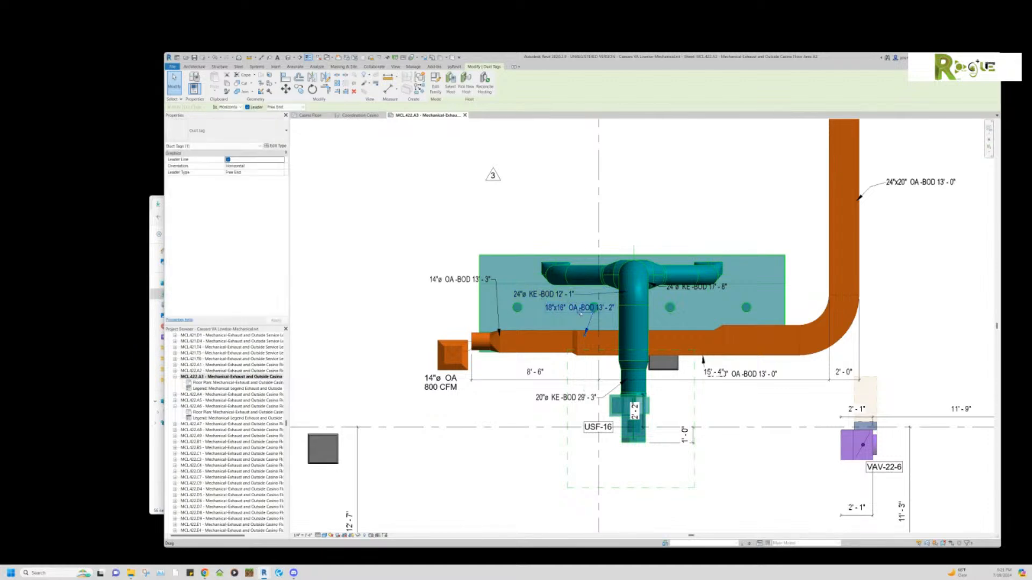
left_click_drag(550, 333, 592, 314)
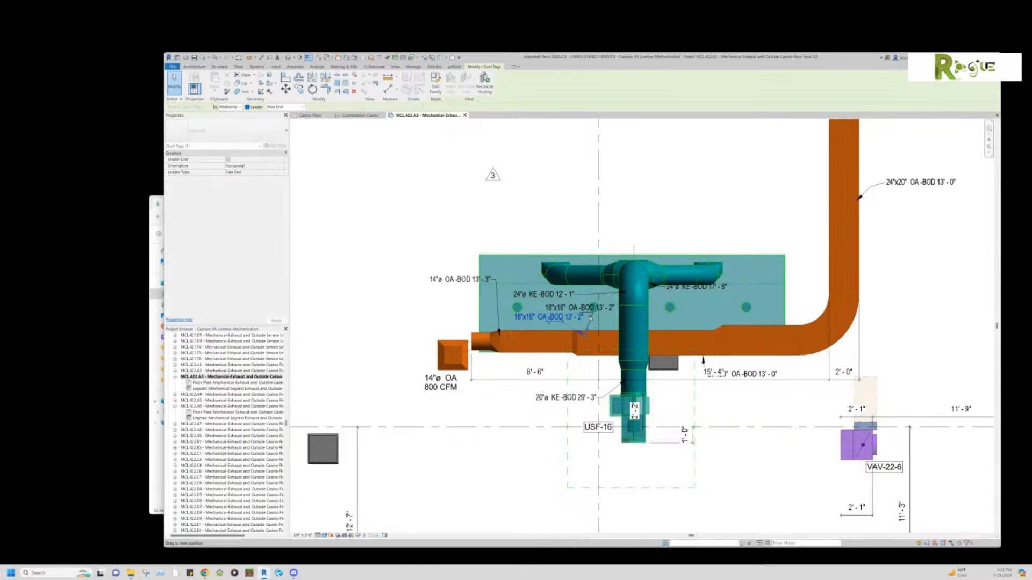
Move the 14"ø OA-BOD 13'-3" duct tag farther away from the teal kitchen hood and deselect it.
left_click(459, 282)
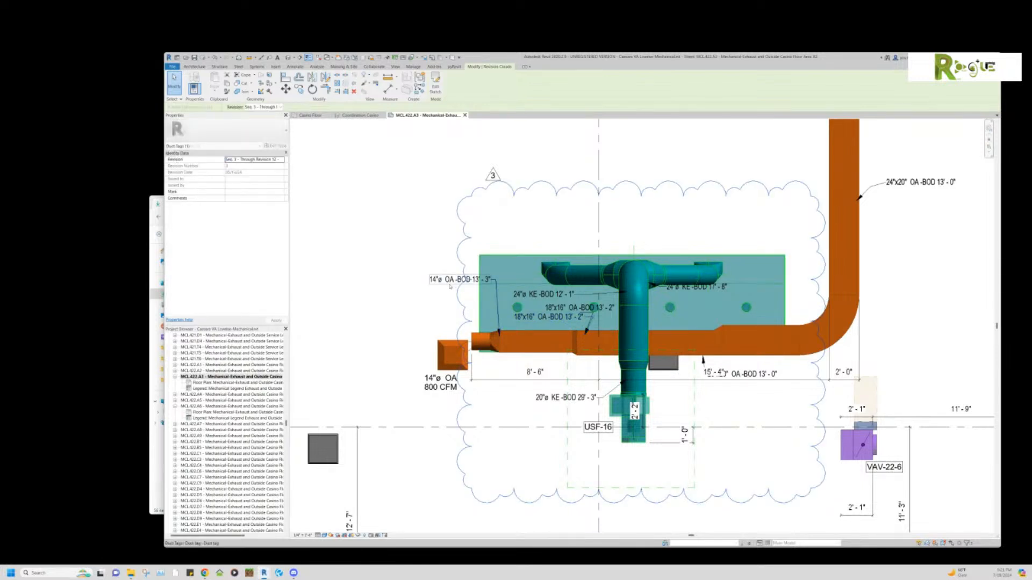
left_click_drag(459, 287, 441, 309)
left_click(382, 339)
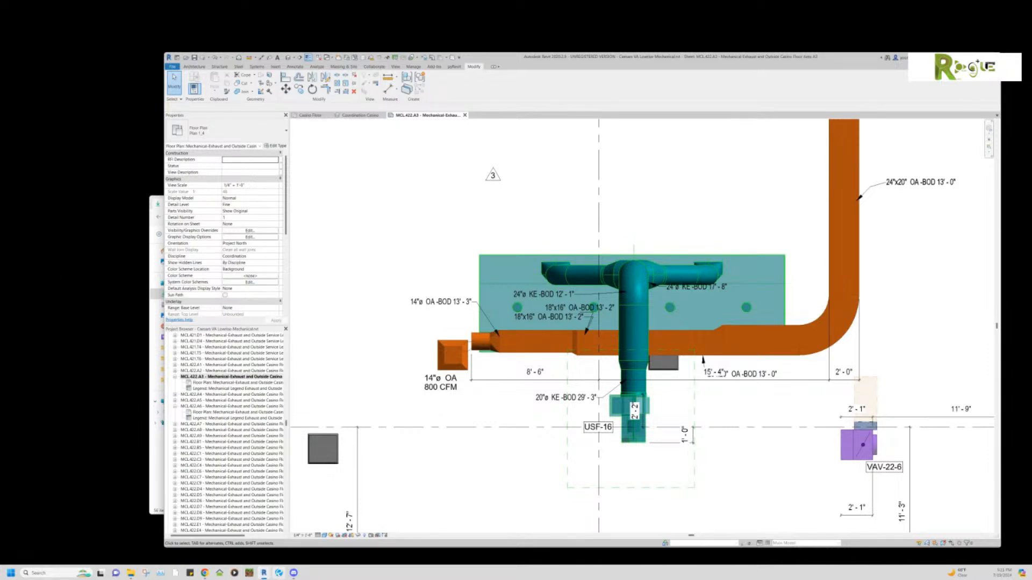
Switch to the Caesars VA Lowrise Plumbing project window and start a new Sheet List.
mouse_move(264, 573)
left_click(232, 532)
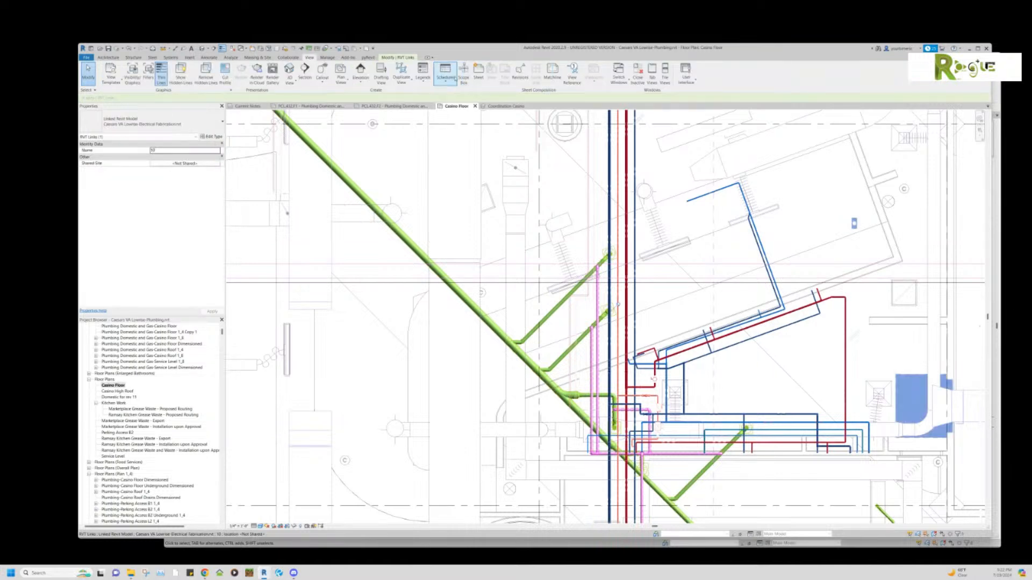
left_click(445, 79)
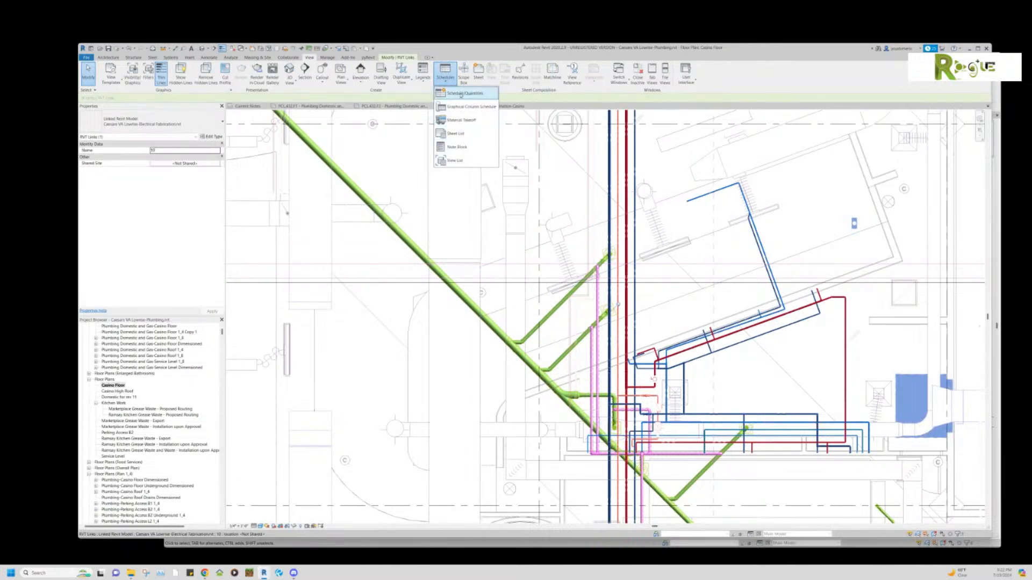
left_click(457, 133)
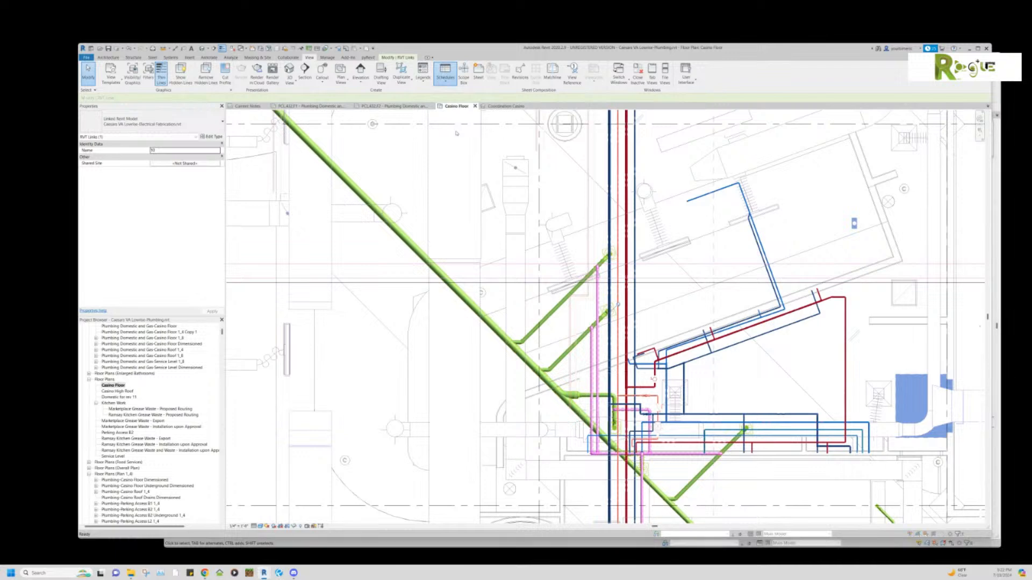
Add Sheet Issue Date and Sheet Number as the scheduled fields and create the sheet list.
scroll(483, 285, "down", 3)
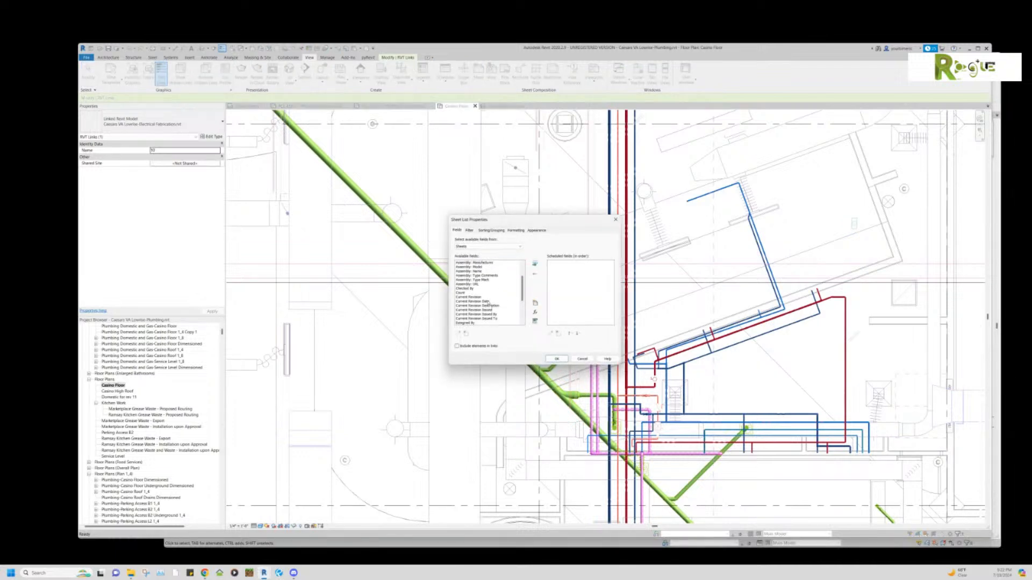
scroll(486, 295, "up", 3)
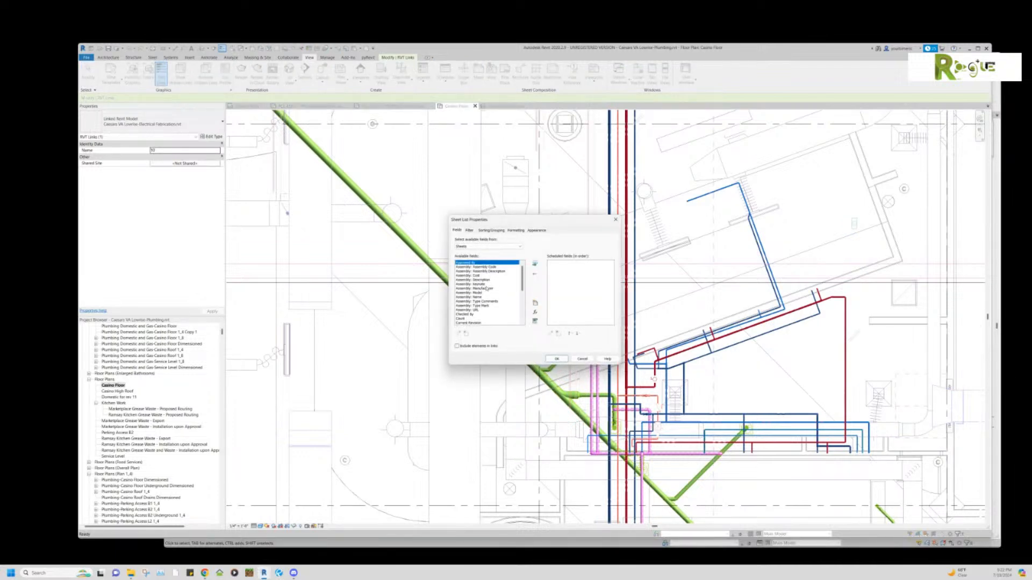
scroll(476, 282, "down", 8)
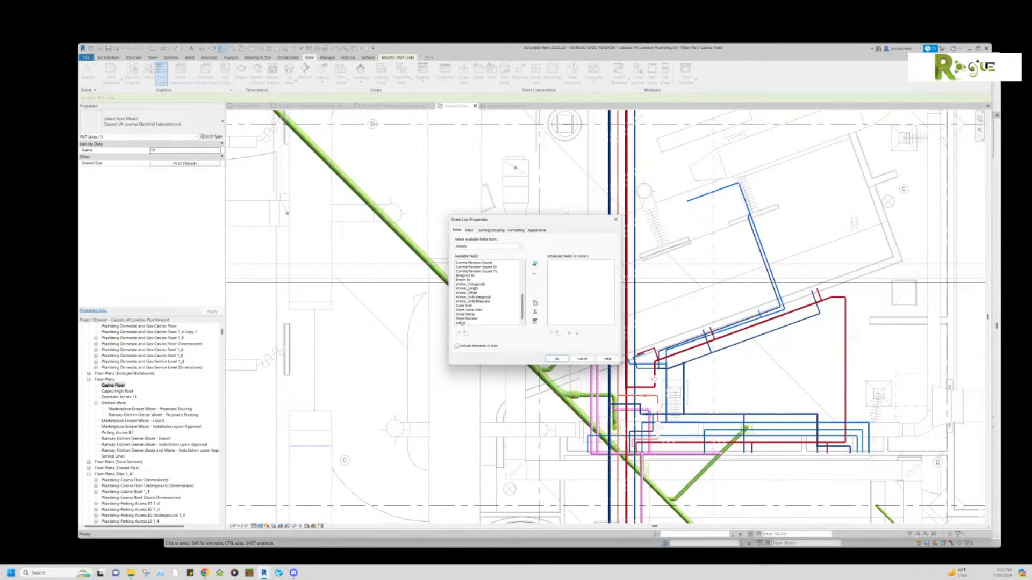
left_click(467, 319)
left_click(465, 310, "ctrl")
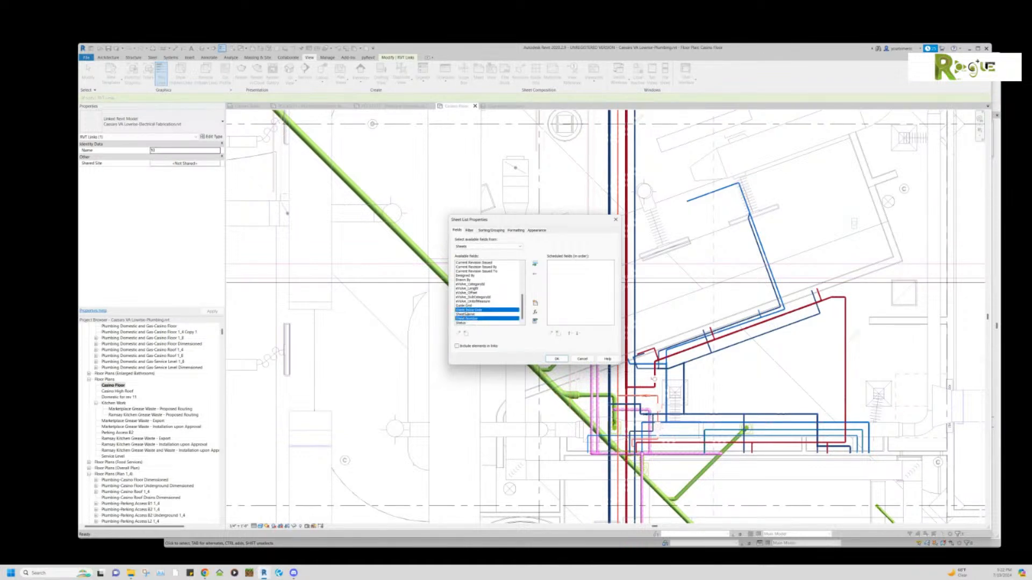
left_click(551, 361)
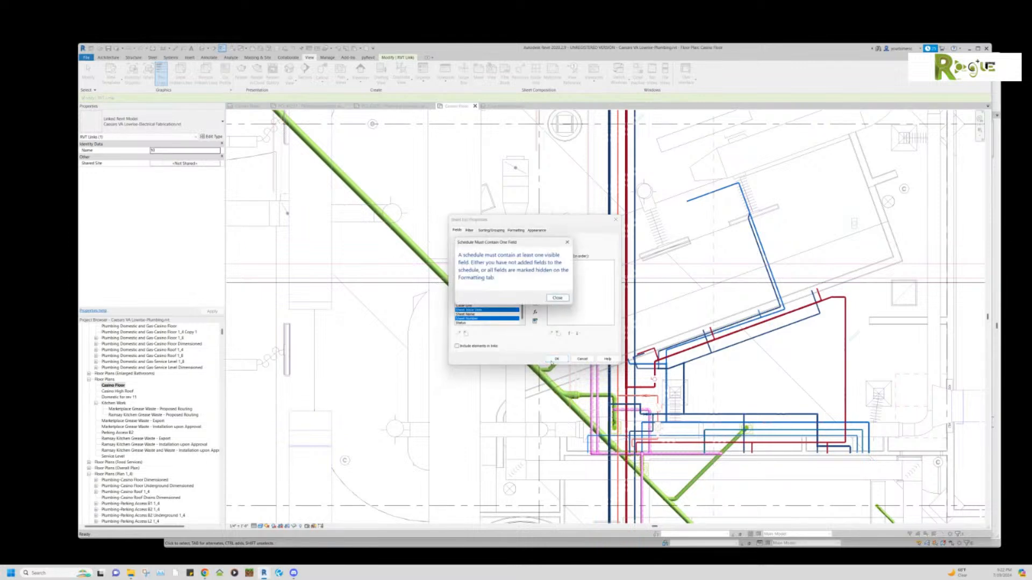
left_click(555, 298)
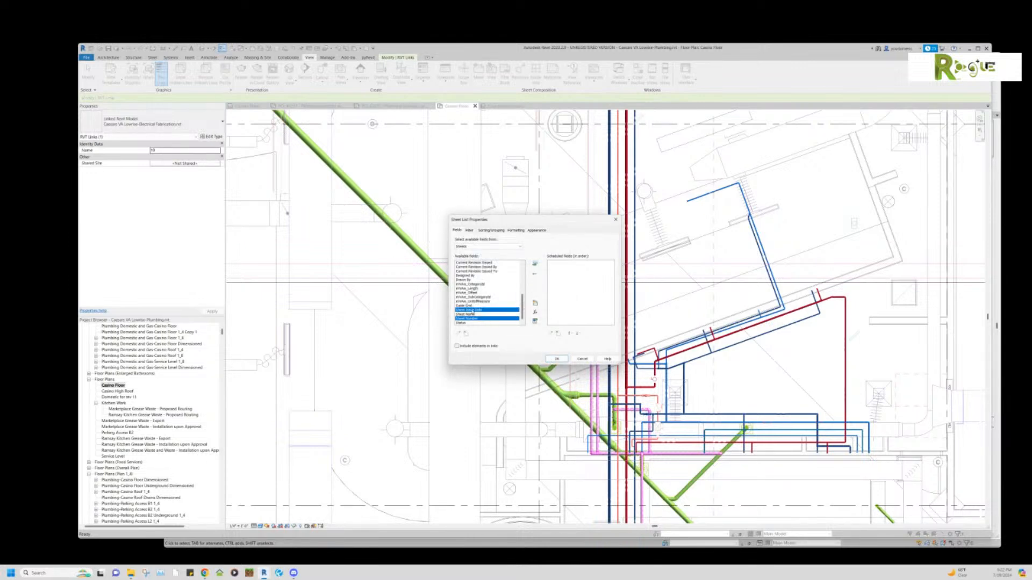
double_click(473, 311)
double_click(469, 319)
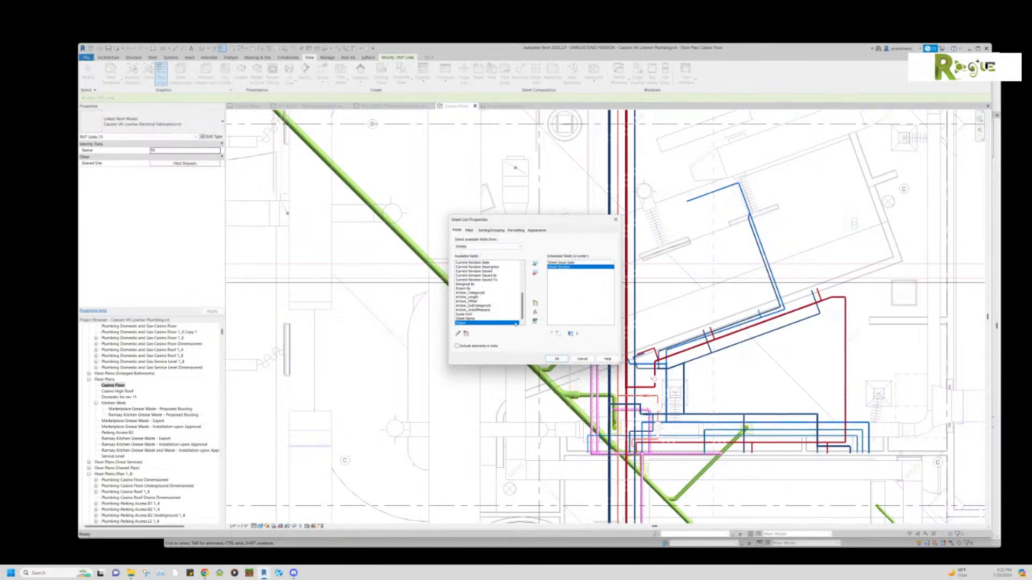
left_click(557, 359)
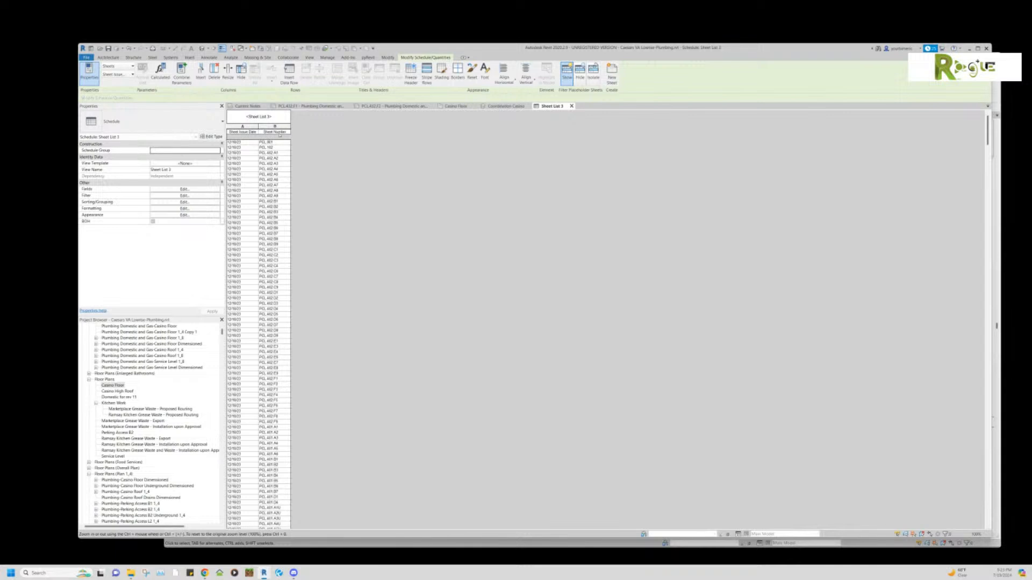
Sort the sheet list by Sheet Issue Date in ascending order.
left_click(169, 203)
left_click(516, 240)
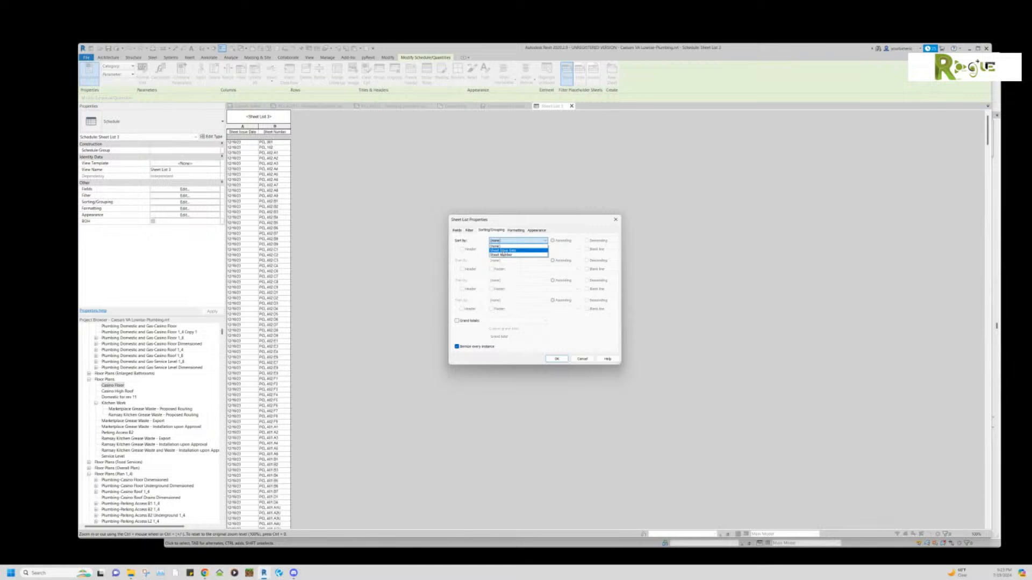
left_click(503, 250)
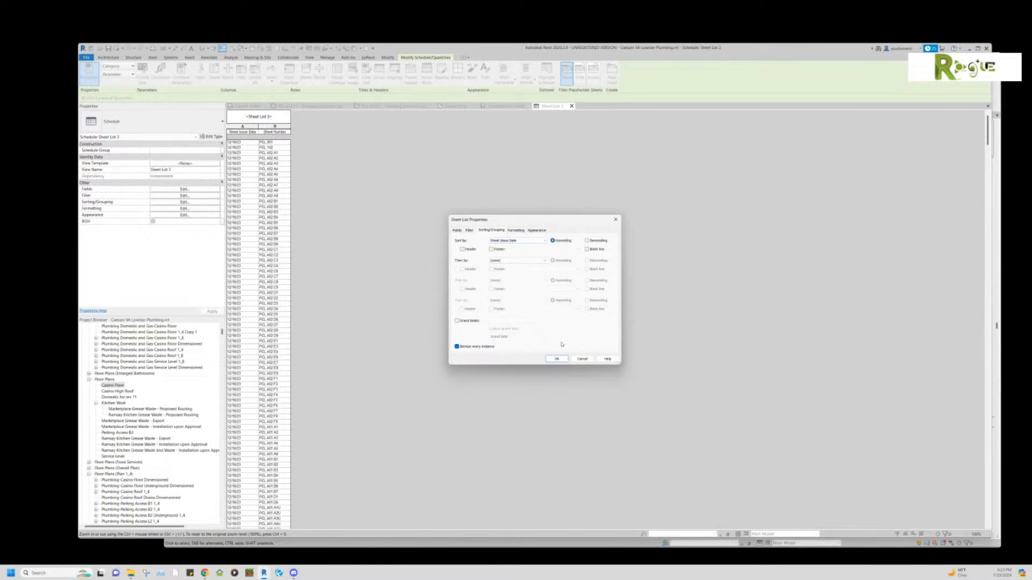
left_click(557, 359)
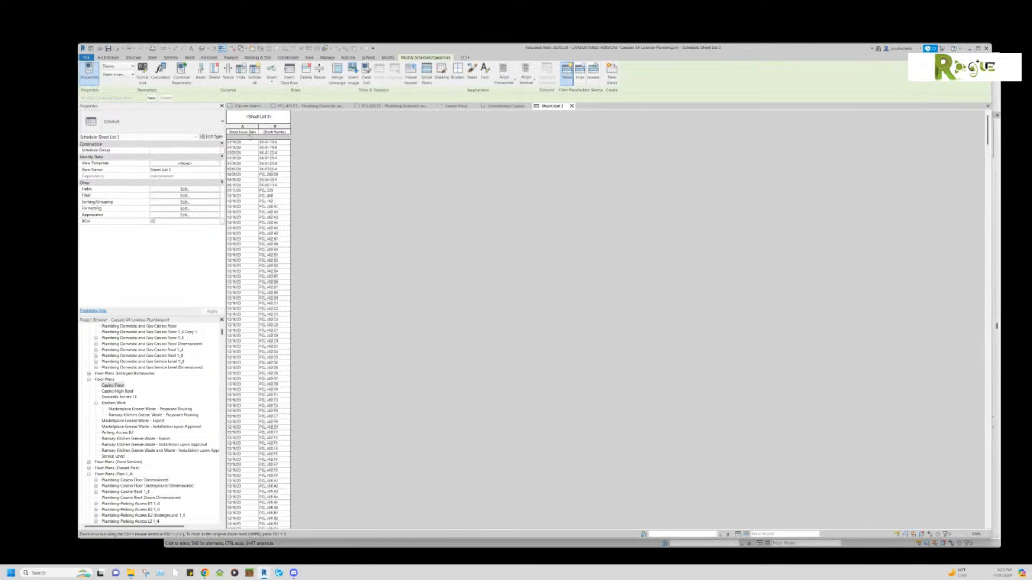
Change the sheet list's Sheet Issue Date sorting to descending order.
left_click(249, 137)
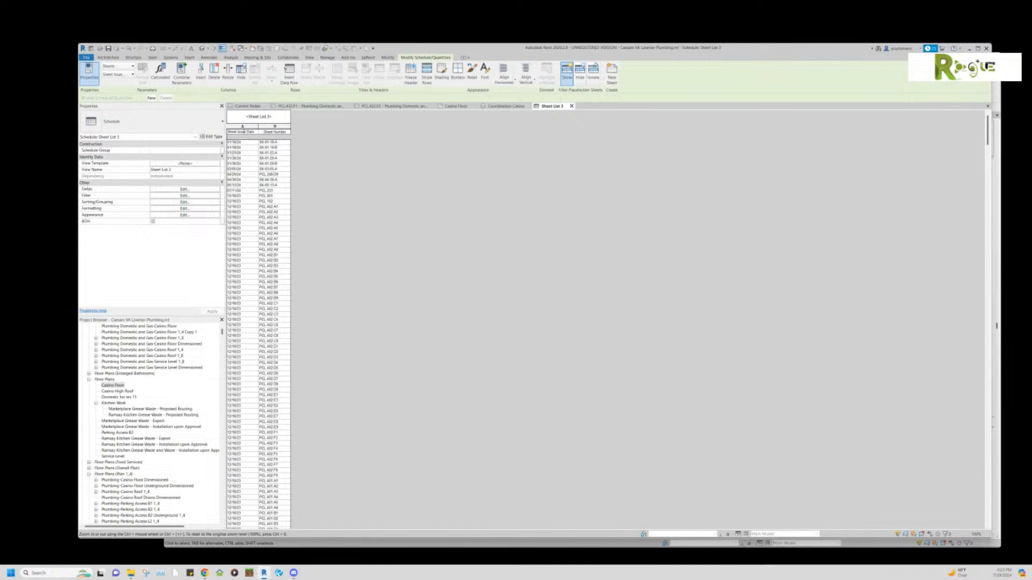
left_click(249, 127)
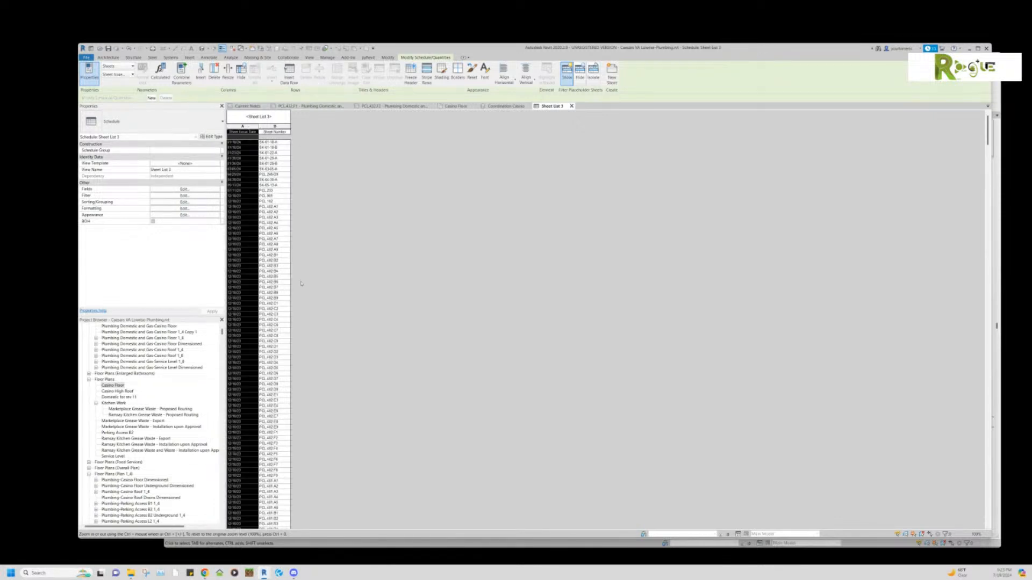
scroll(301, 283, "down", 3)
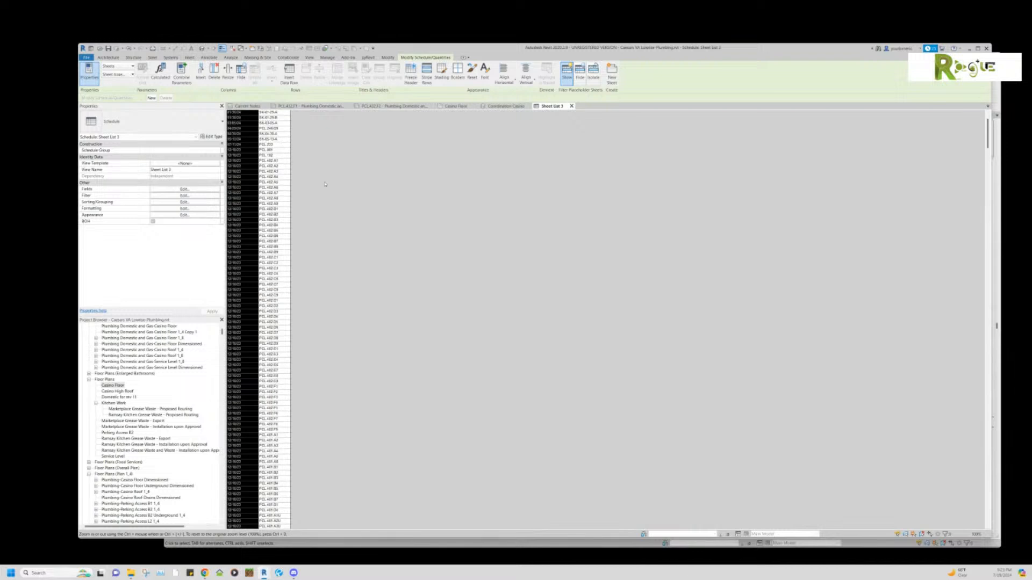
scroll(322, 185, "up", 3)
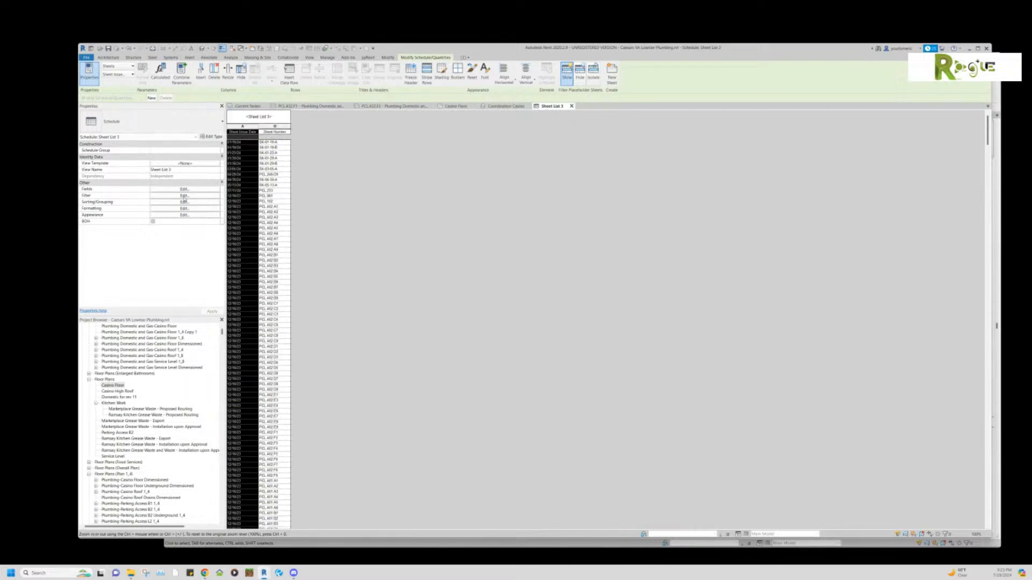
left_click(179, 202)
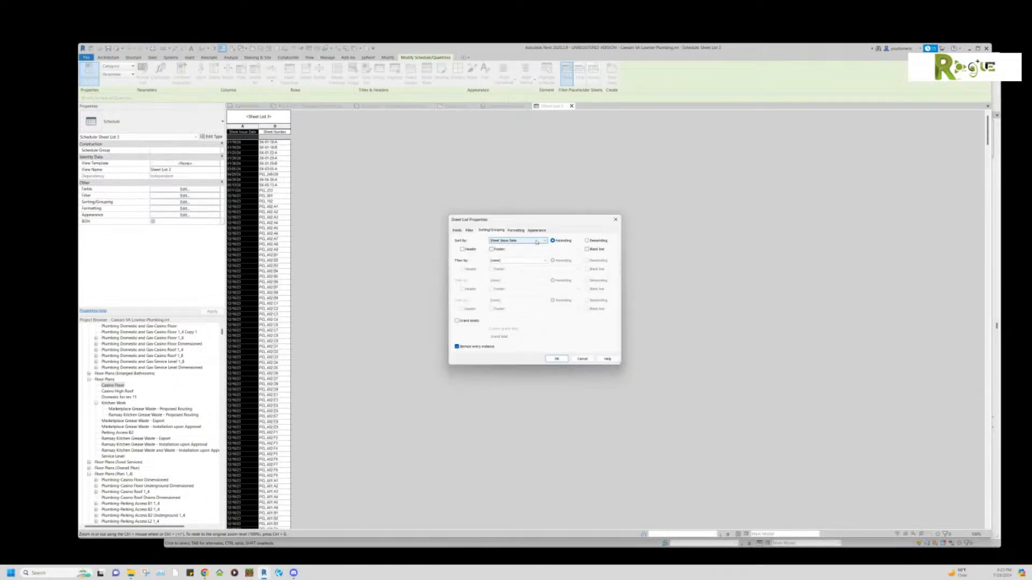
left_click(557, 359)
Examine the issue dates and sheet numbers through the plumbing sheet list down to its last rows.
left_click(240, 146)
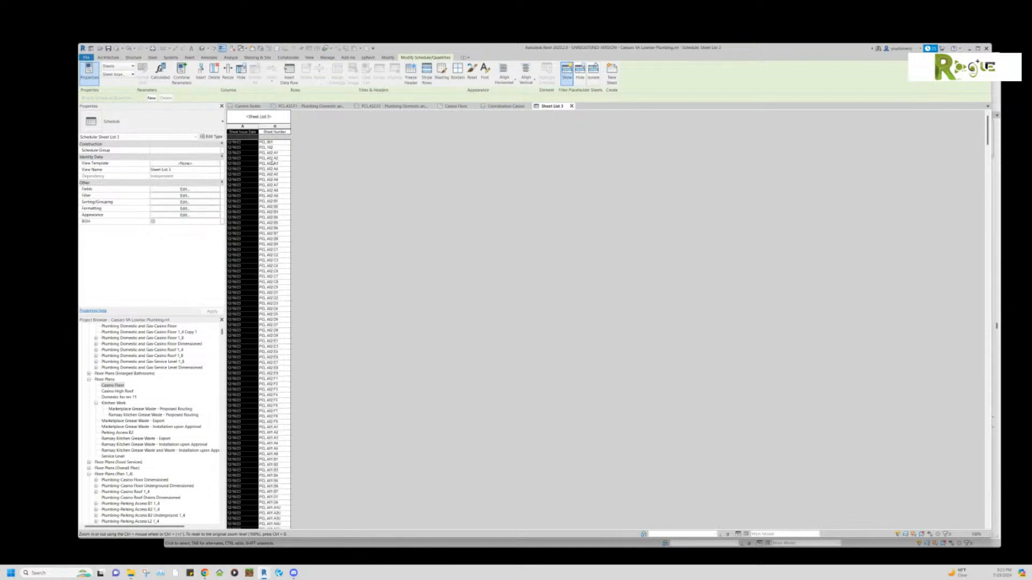
left_click(239, 143)
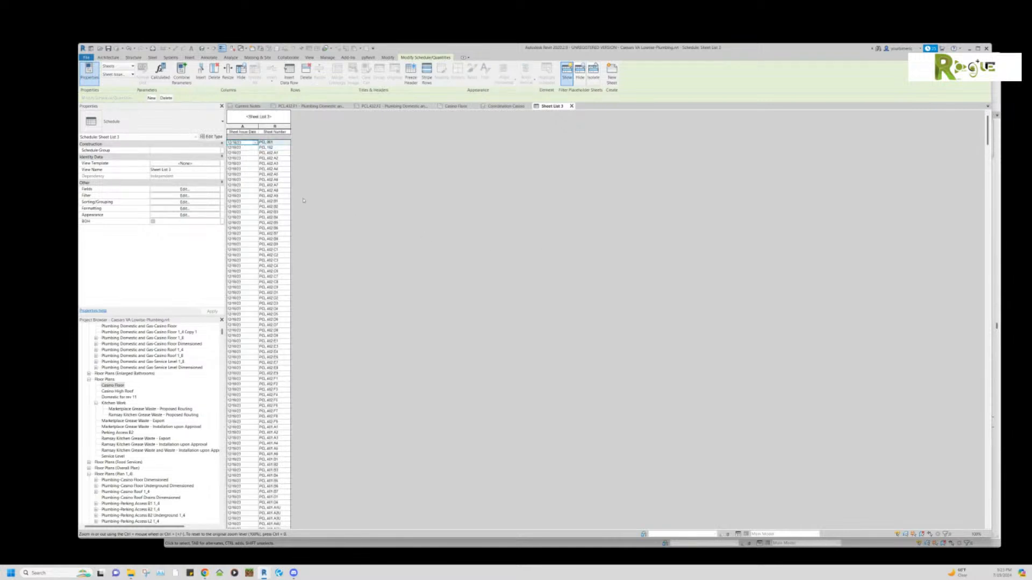
scroll(362, 235, "down", 3)
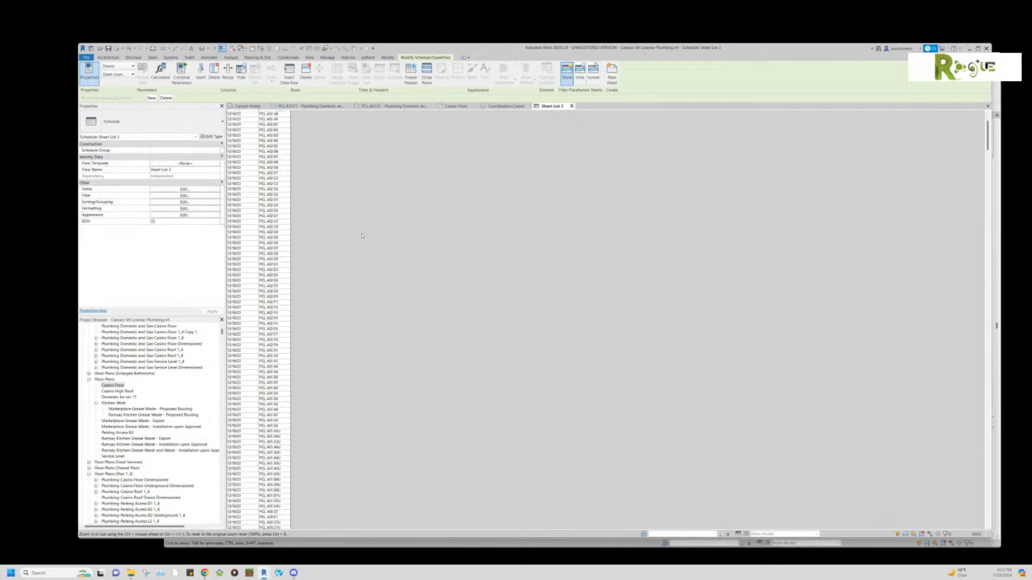
scroll(371, 252, "down", 10)
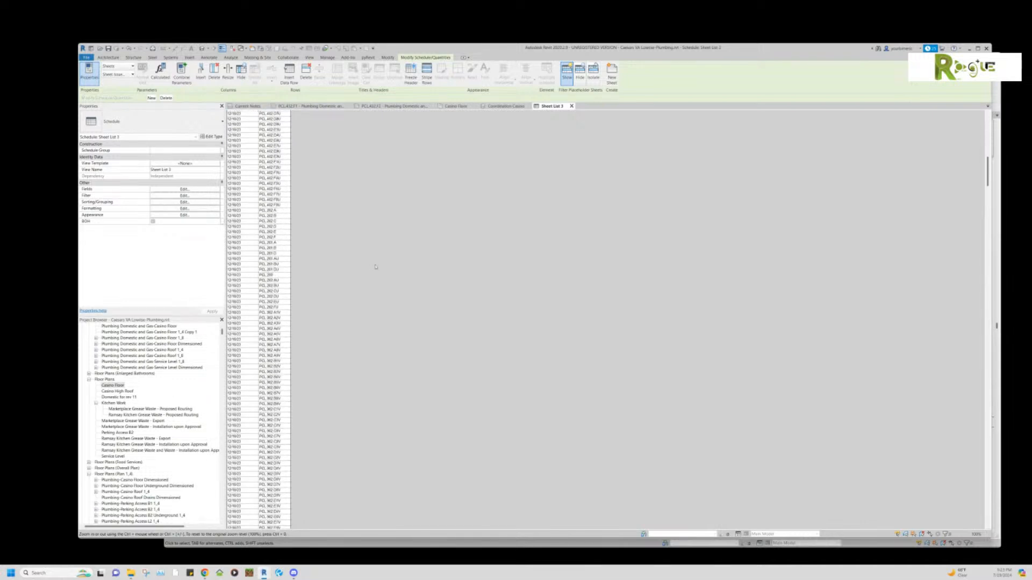
scroll(375, 266, "down", 15)
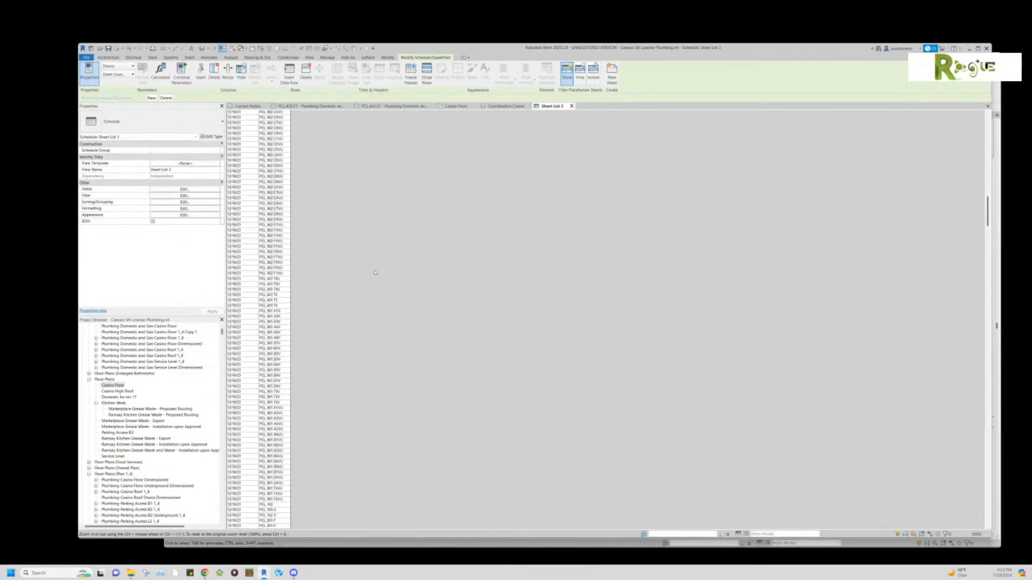
scroll(375, 272, "down", 15)
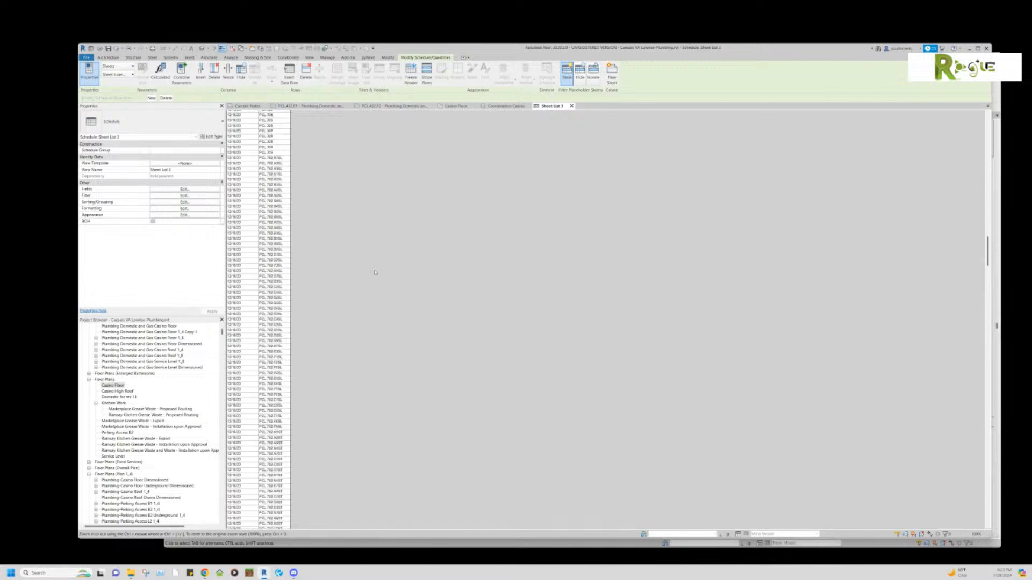
scroll(375, 272, "down", 15)
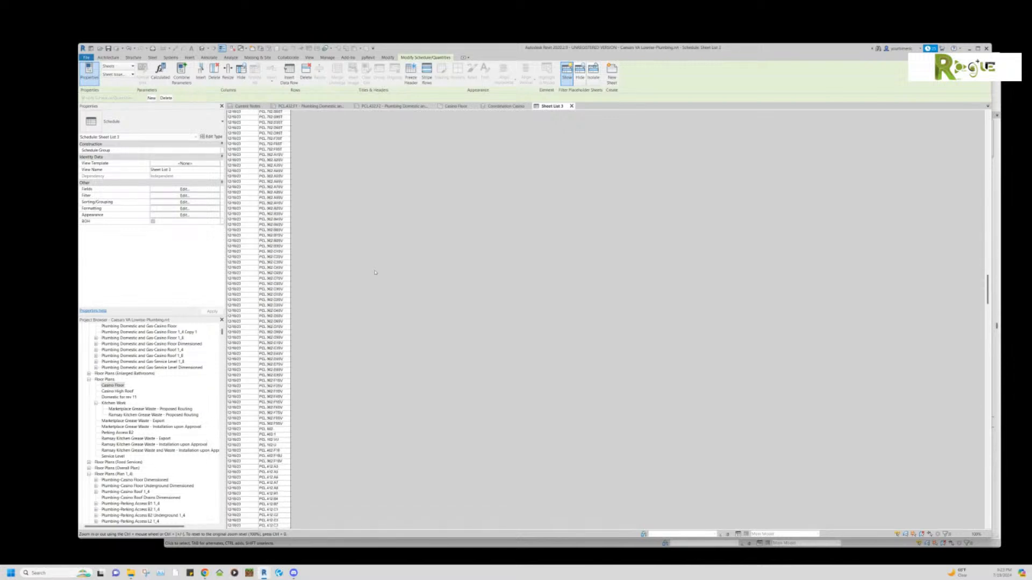
scroll(375, 273, "down", 10)
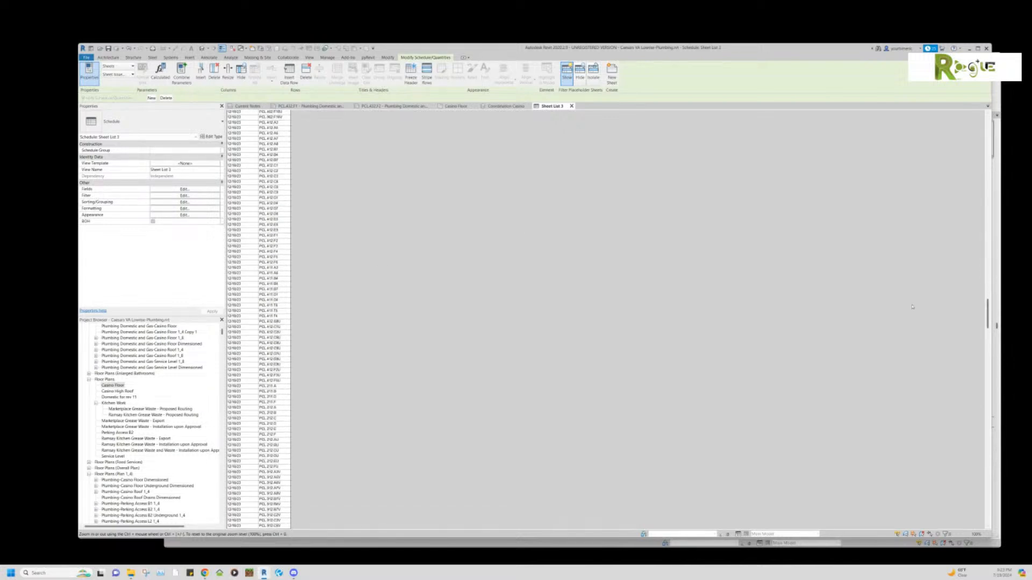
left_click_drag(988, 305, 938, 522)
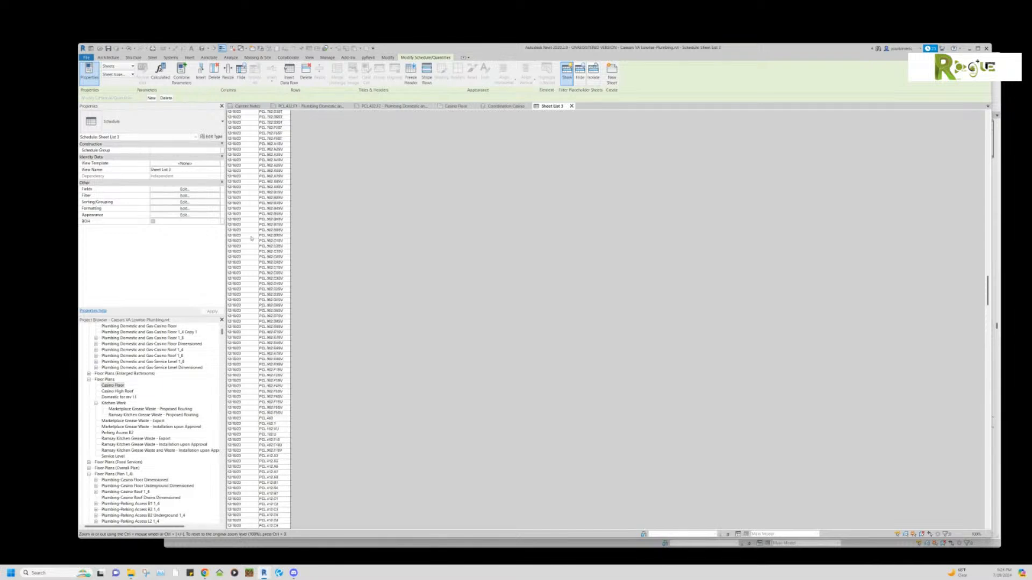
scroll(252, 237, "up", 5)
scroll(252, 237, "up", 5)
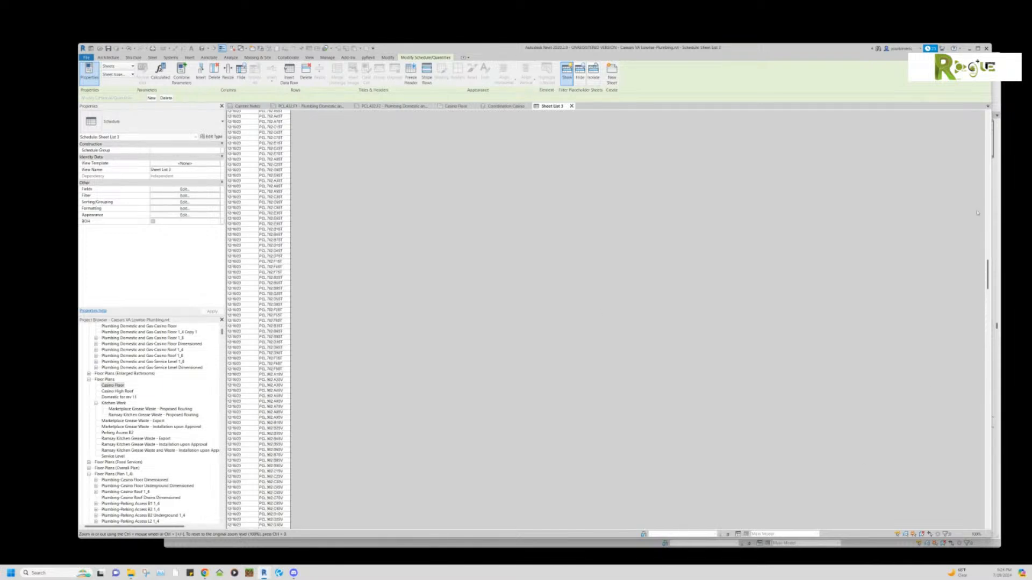
left_click_drag(985, 275, 983, 519)
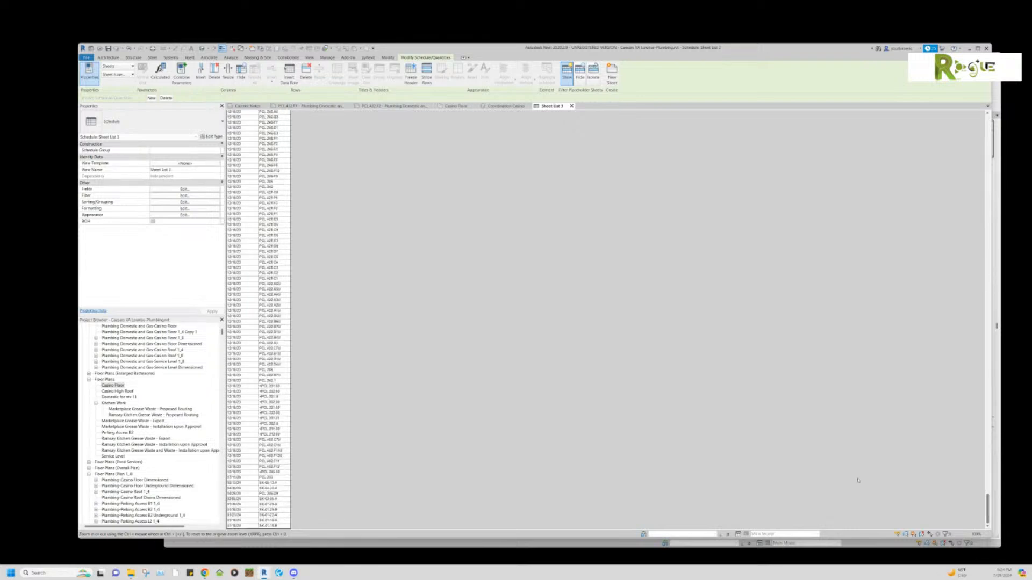
Select the PCL.233 entry in the sheet list and open sheet PCL.233 - Overall Casino Level Domestic and Gas.
scroll(608, 415, "down", 1)
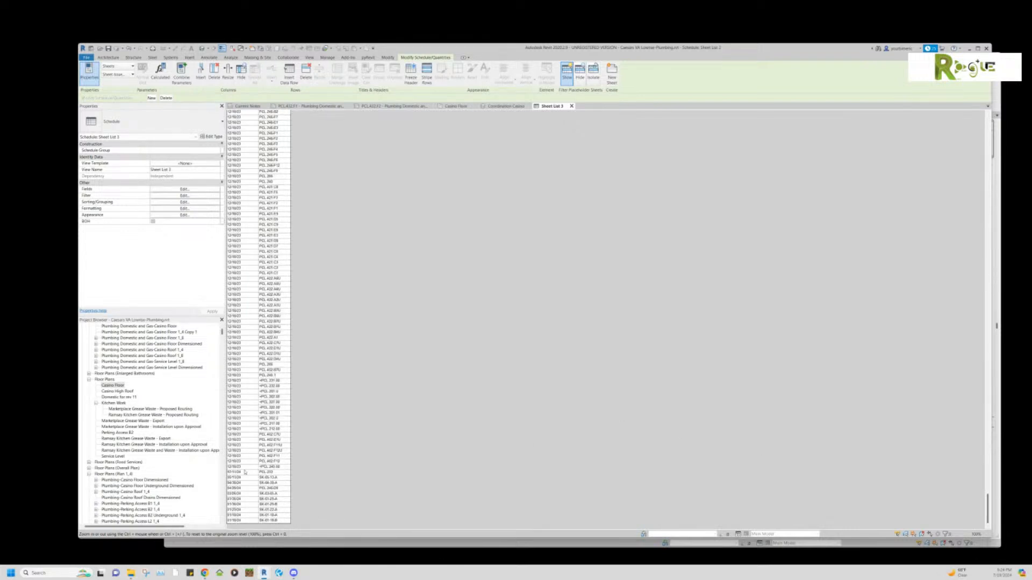
left_click(237, 473)
scroll(204, 397, "down", 10)
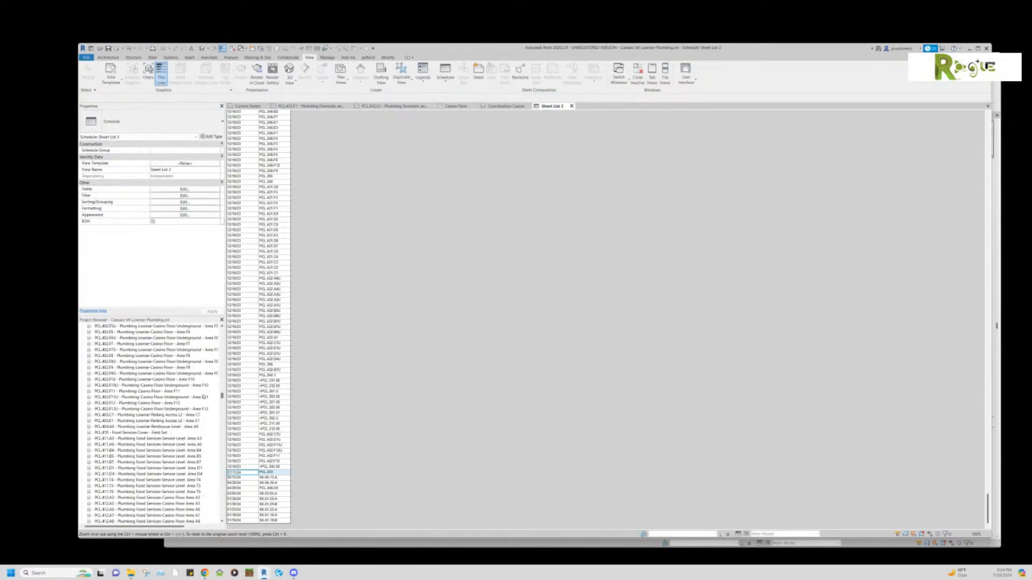
scroll(206, 387, "up", 6)
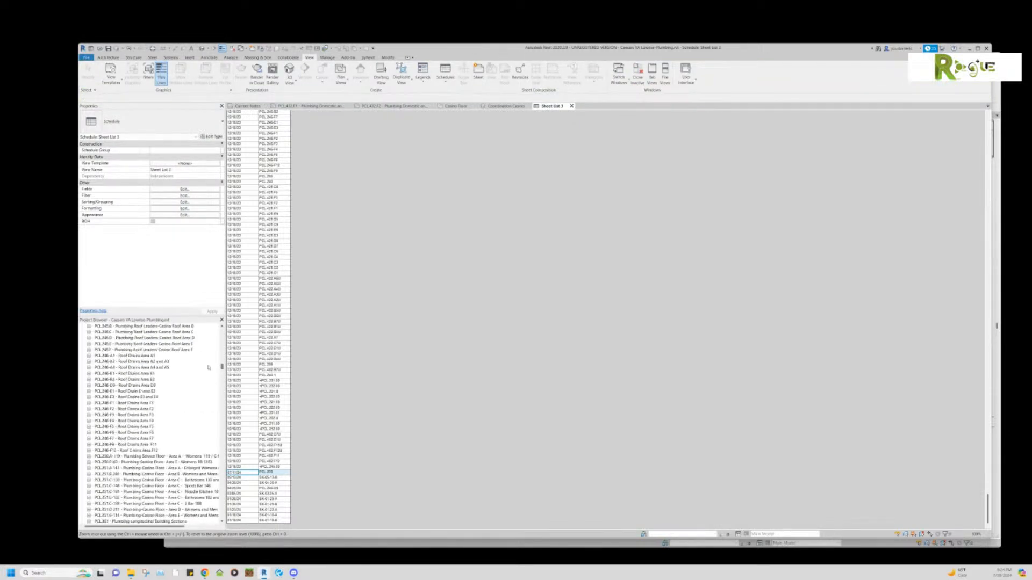
scroll(209, 368, "up", 5)
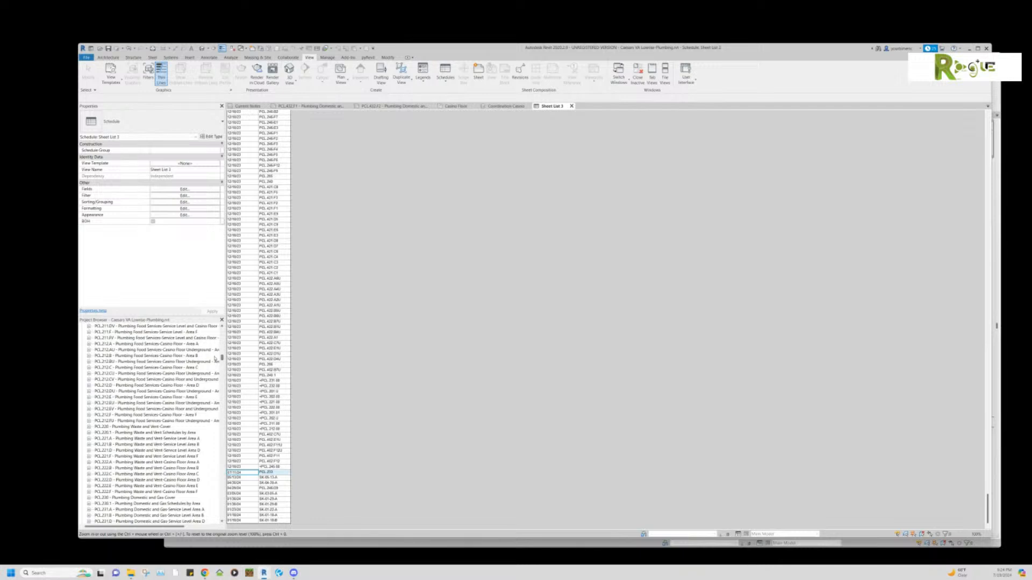
scroll(214, 359, "down", 6)
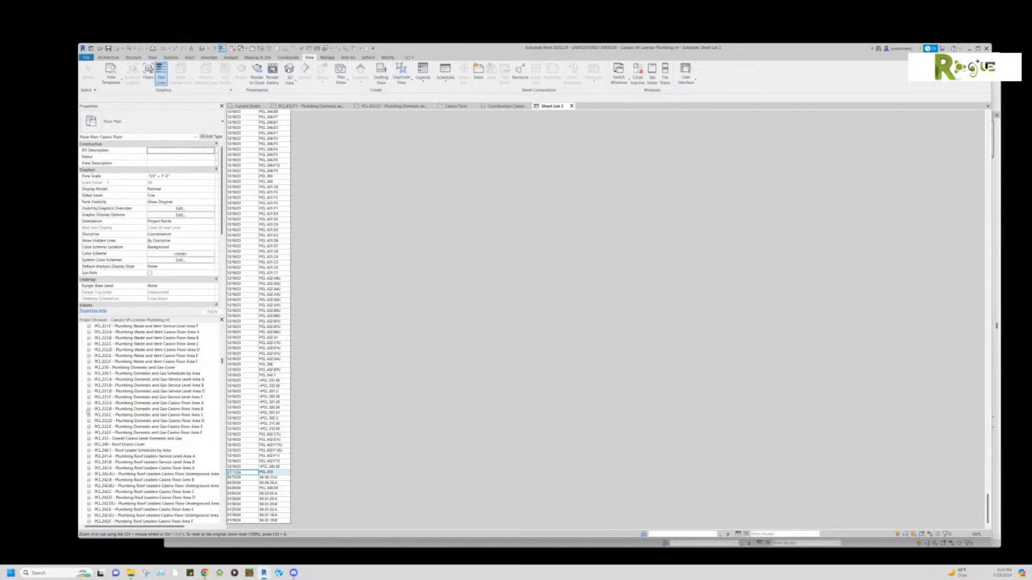
left_click(106, 439)
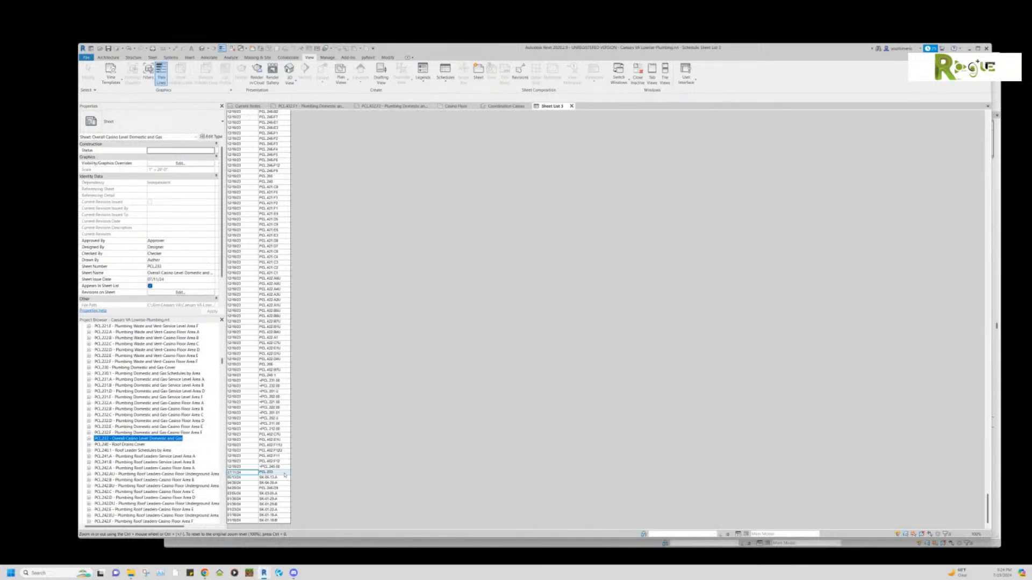
right_click(267, 475)
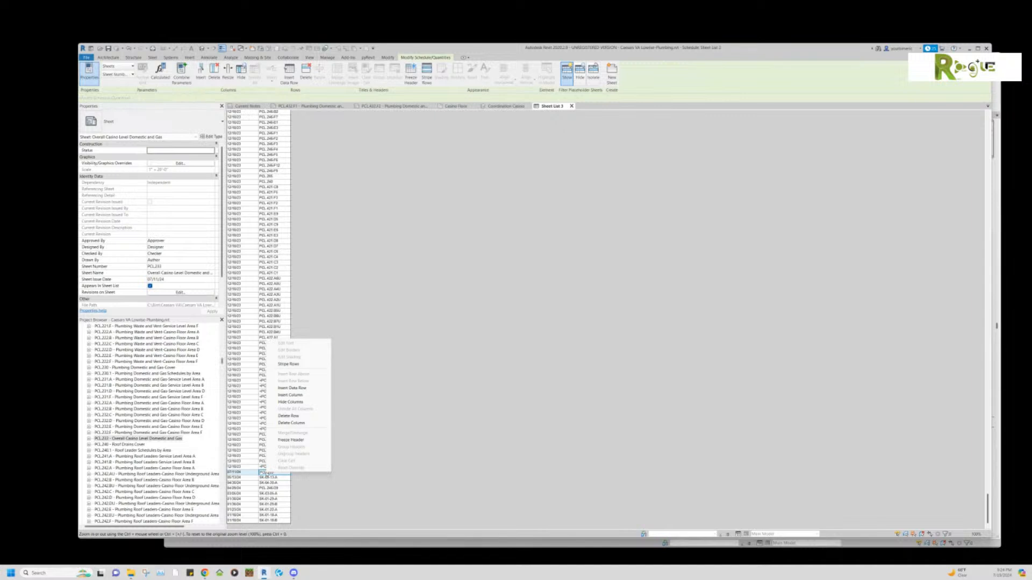
left_click(113, 440)
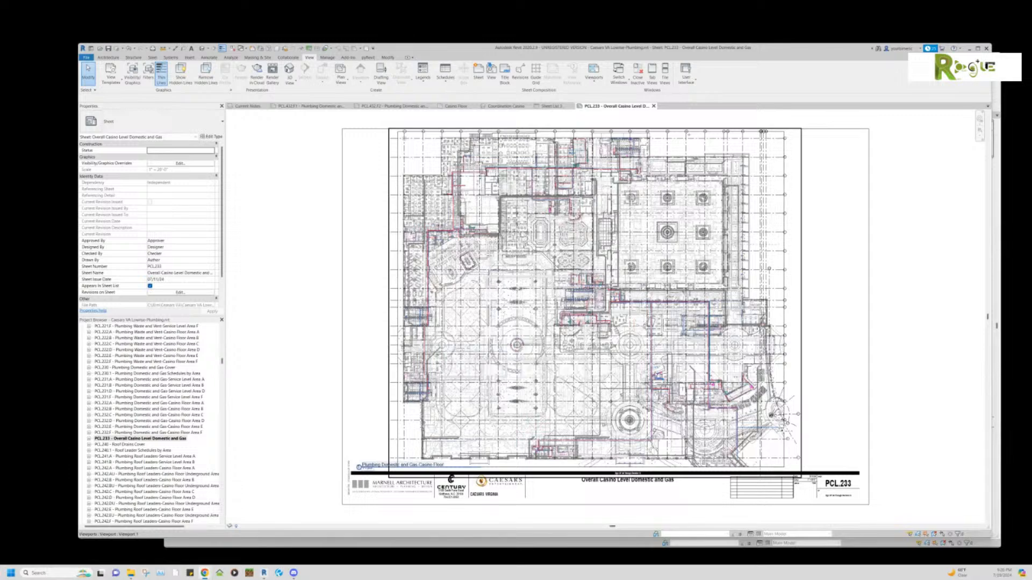
Examine the domestic and gas piping across the casino floor plan on sheet PCL.233, including the bar areas and the central rotunda.
scroll(655, 400, "up", 5)
scroll(655, 401, "up", 3)
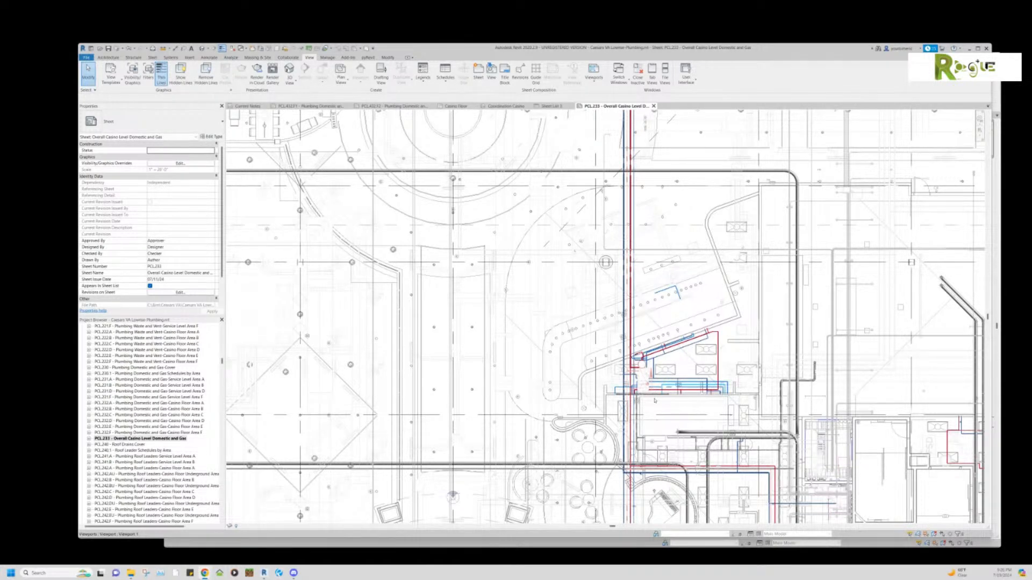
scroll(655, 400, "down", 5)
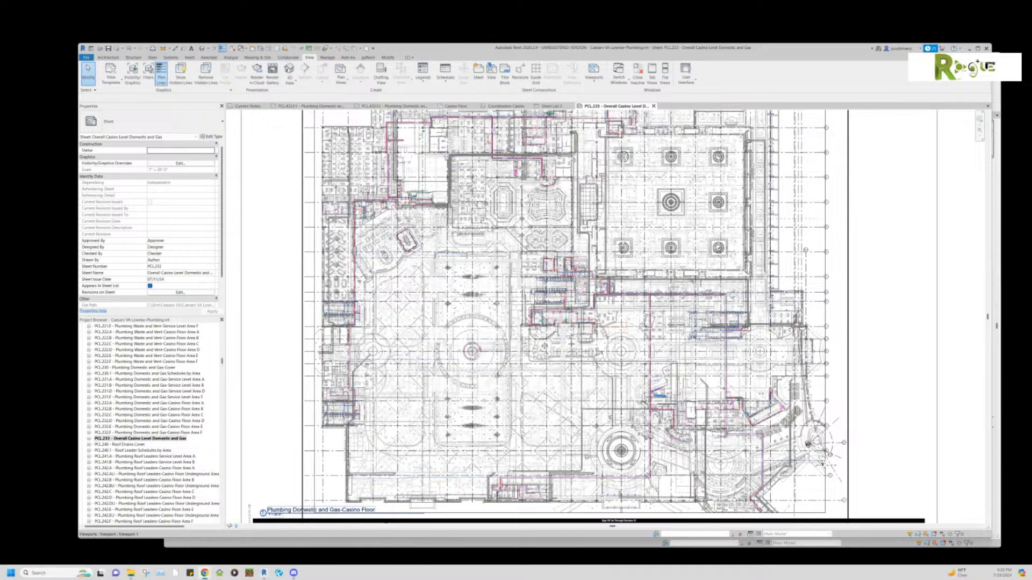
scroll(646, 372, "up", 10)
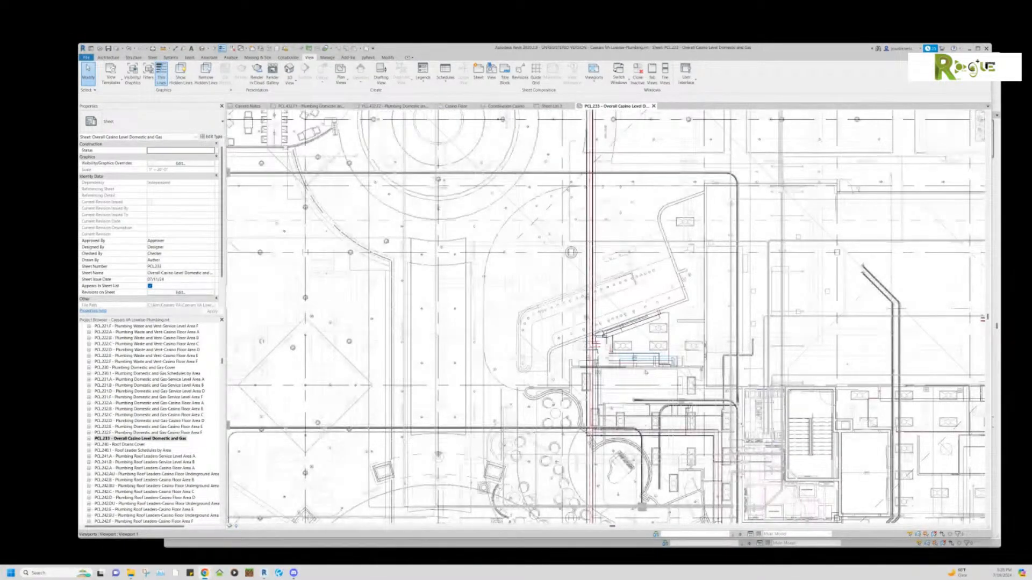
scroll(645, 372, "up", 4)
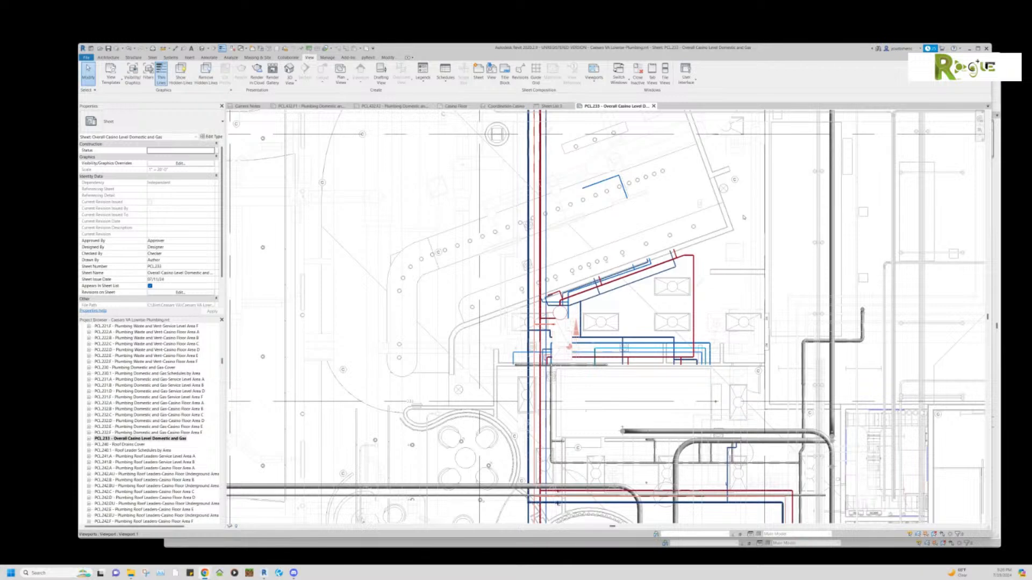
scroll(744, 217, "down", 3)
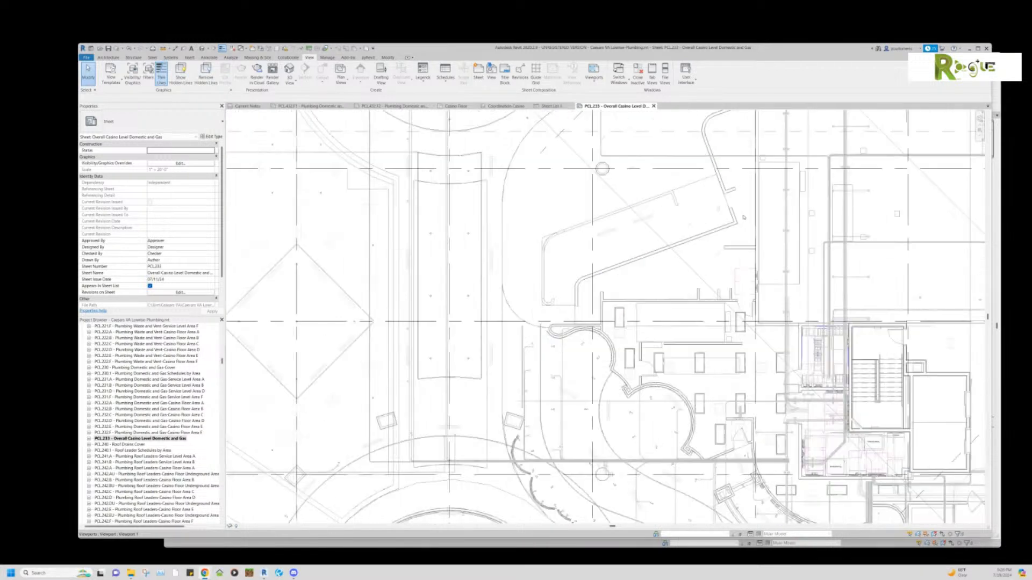
middle_click_drag(557, 286, 966, 289)
scroll(965, 288, "down", 2)
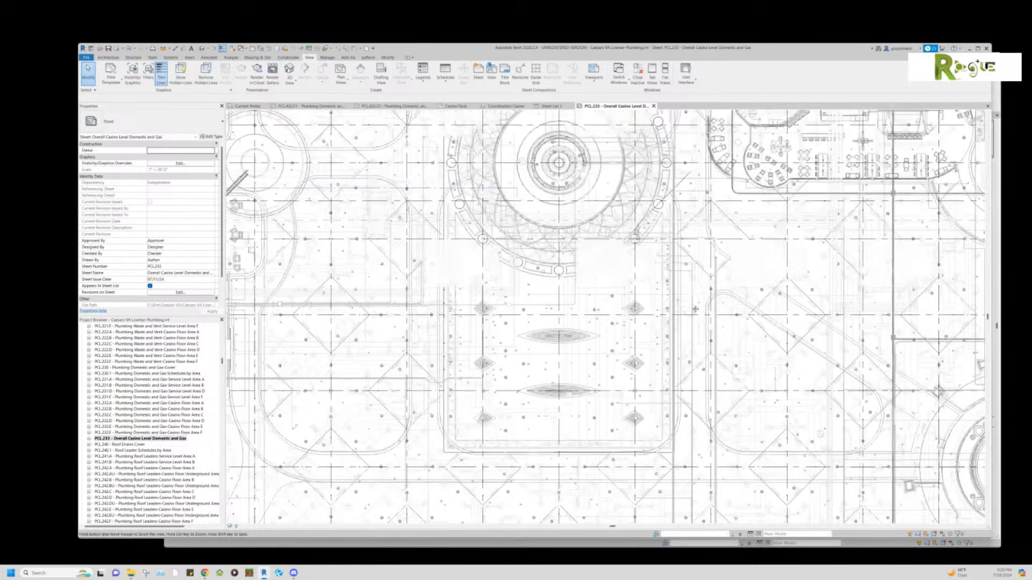
middle_click_drag(565, 138, 593, 257)
scroll(592, 257, "up", 2)
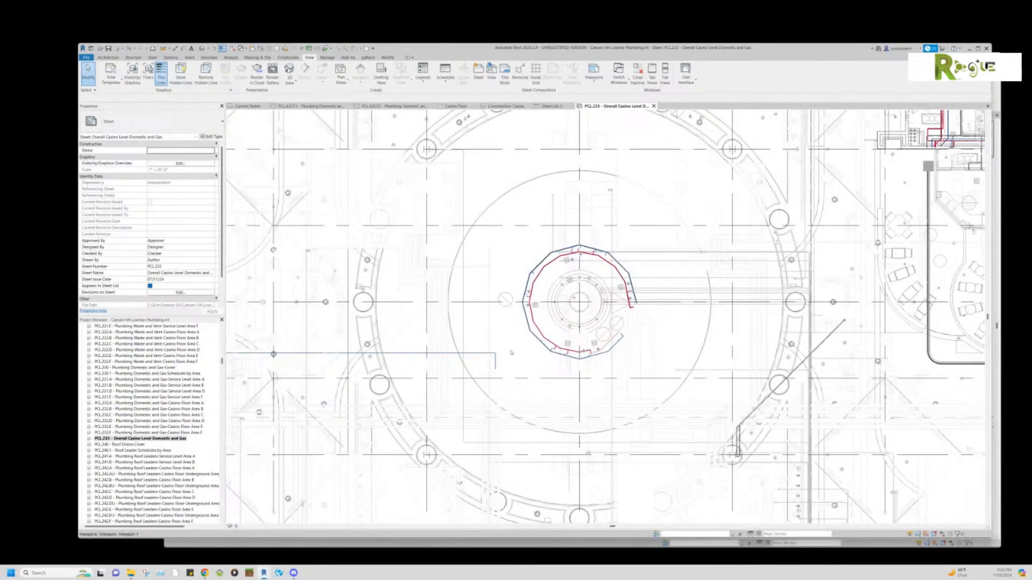
scroll(664, 329, "down", 1)
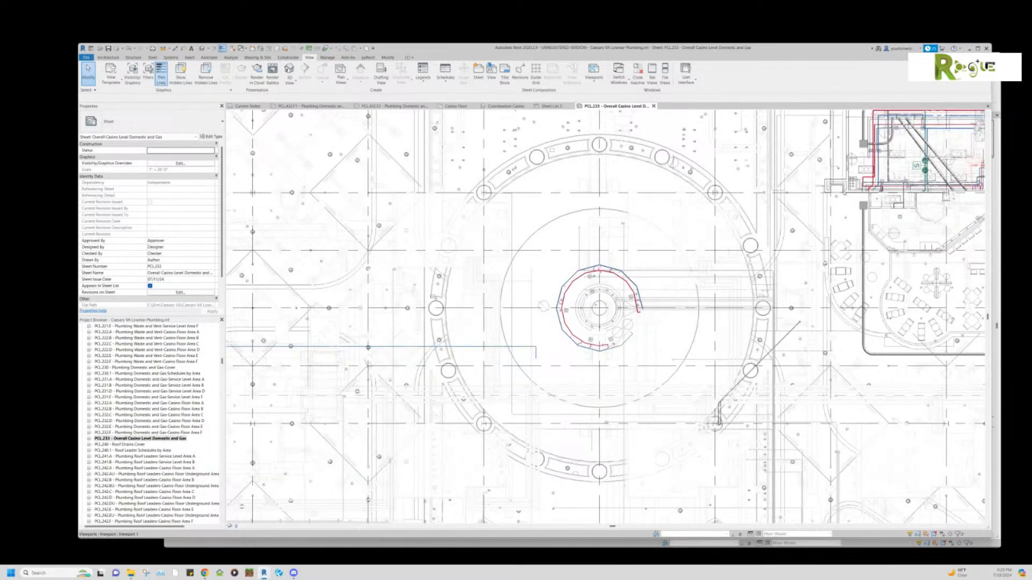
scroll(845, 194, "down", 1)
scroll(861, 214, "down", 1)
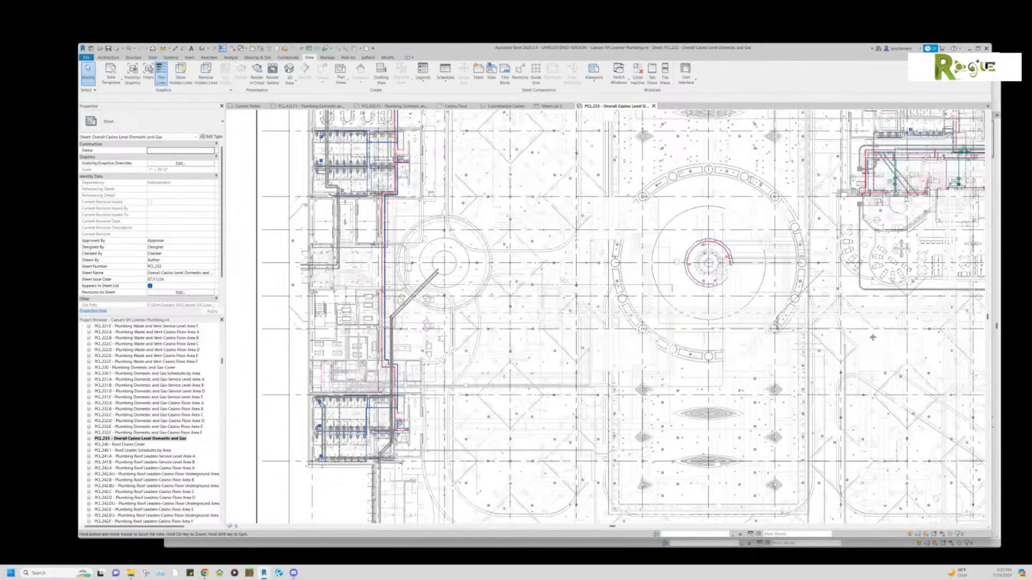
middle_click_drag(889, 341, 714, 340)
middle_click_drag(382, 273, 341, 285)
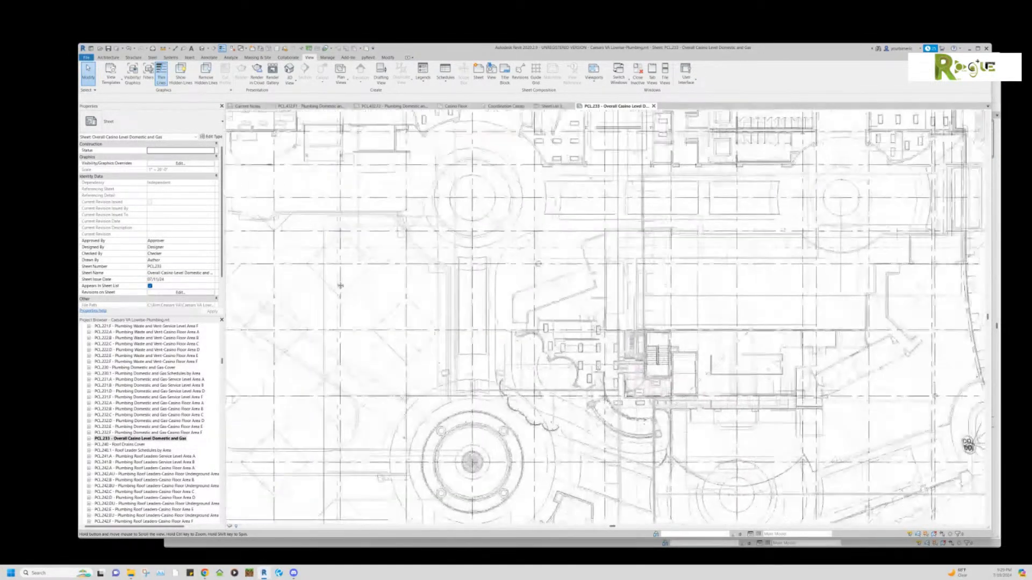
middle_click_drag(905, 376, 666, 272)
scroll(578, 328, "up", 3)
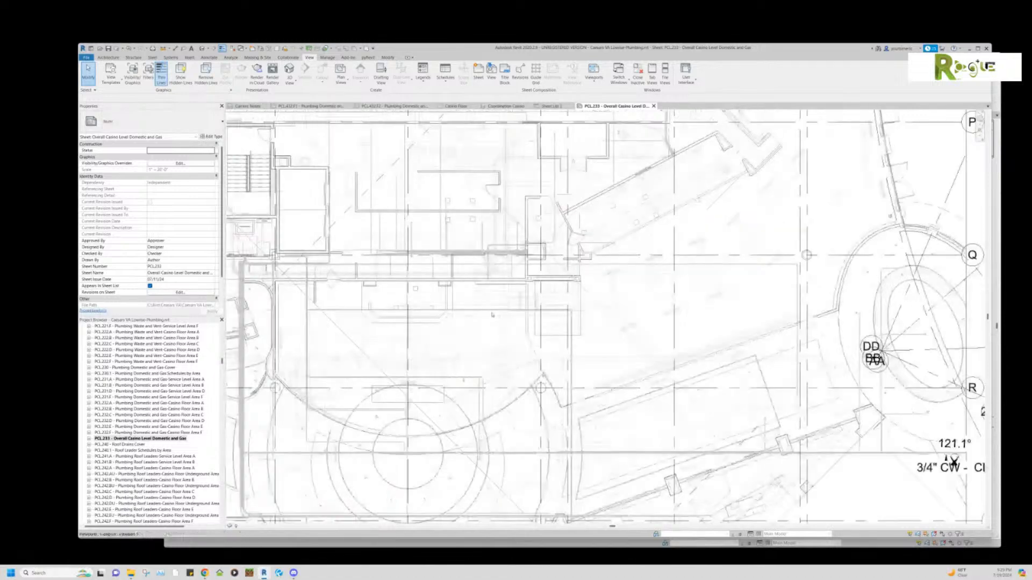
middle_click_drag(382, 300, 509, 314)
scroll(537, 327, "up", 4)
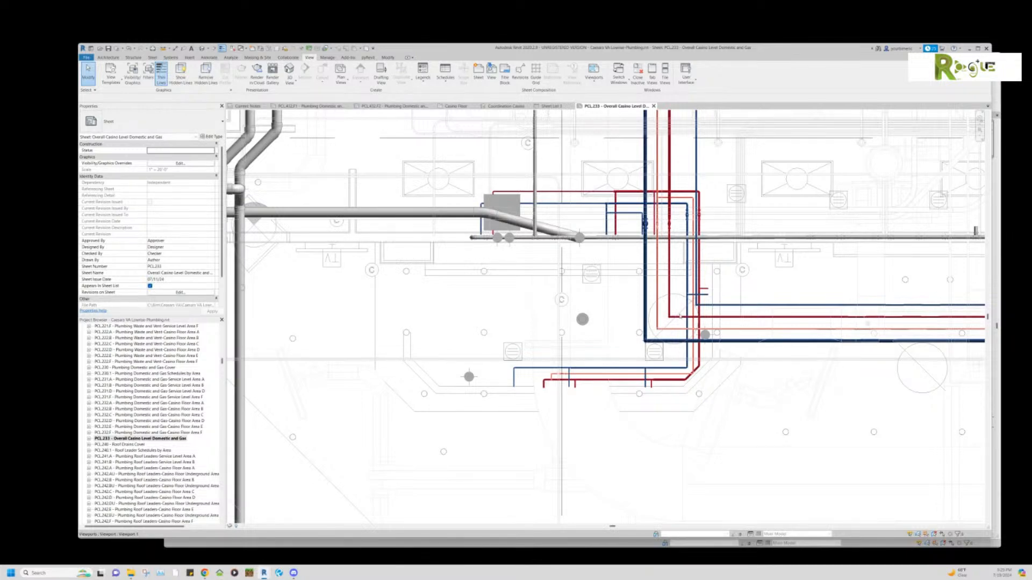
Activate the Plumbing Domestic and Gas-Casino Floor viewport on sheet PCL.233 for editing in place.
scroll(681, 317, "down", 3)
scroll(665, 327, "up", 2)
left_click(634, 340)
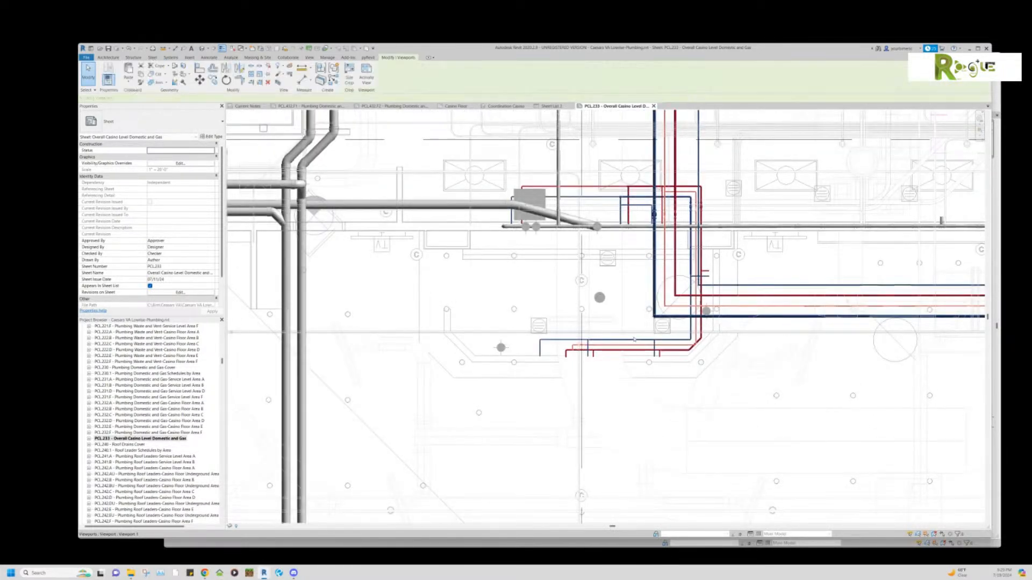
key("Escape")
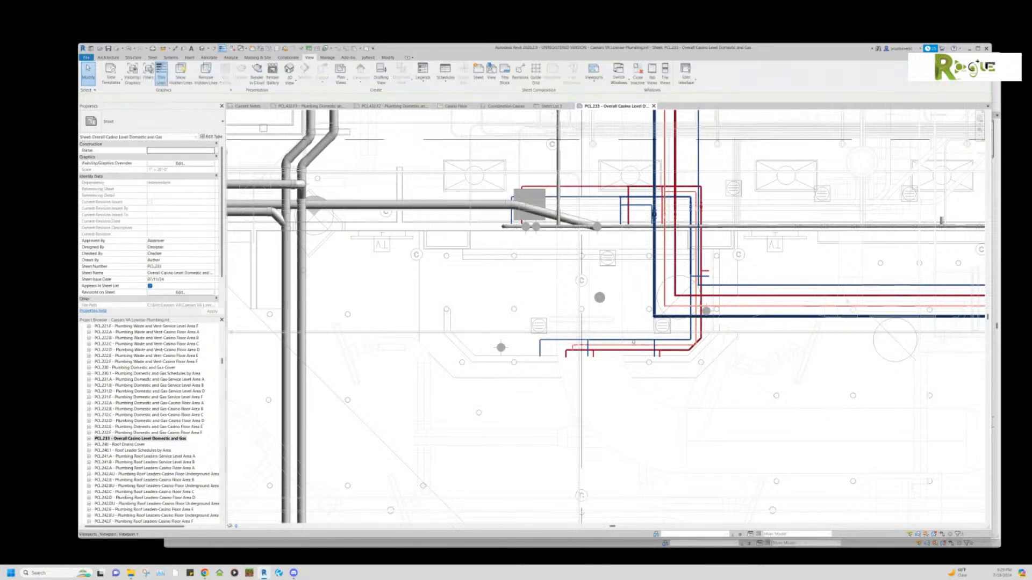
left_click(633, 339)
key("Escape")
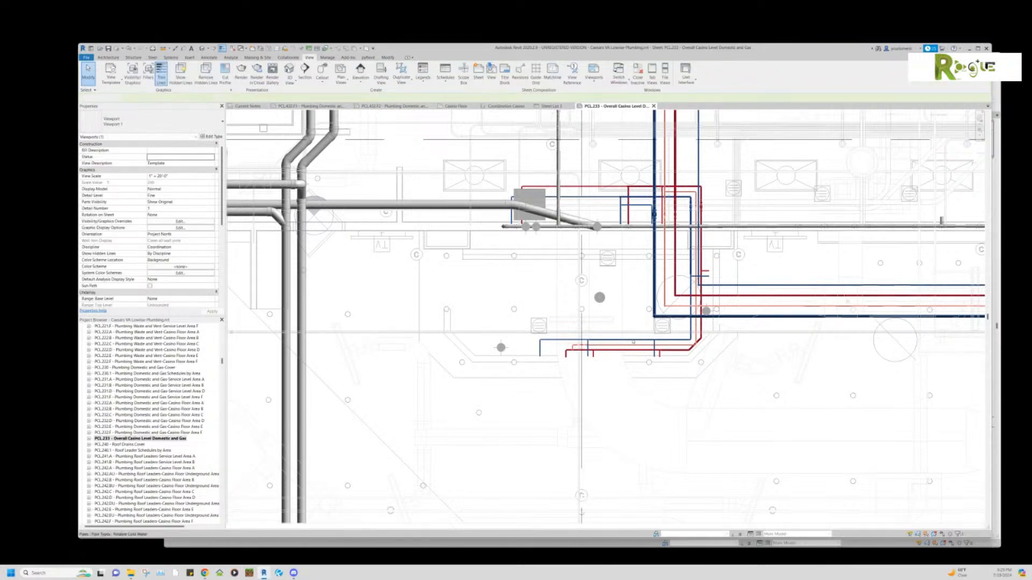
double_click(632, 341)
Examine the pipe routing around the bars, stairs and restrooms within the activated casino floor plan.
scroll(643, 294, "down", 4)
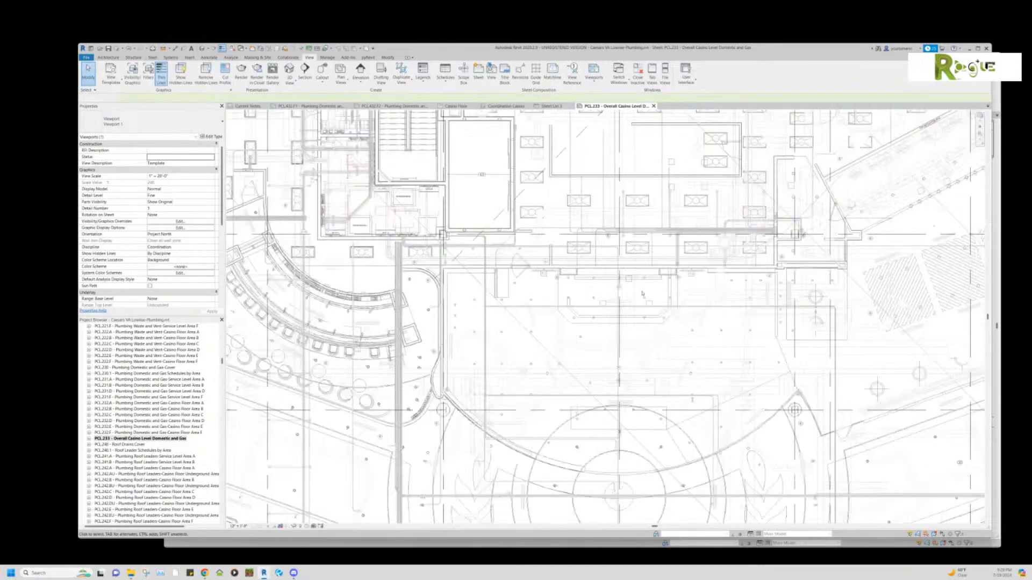
scroll(642, 294, "down", 5)
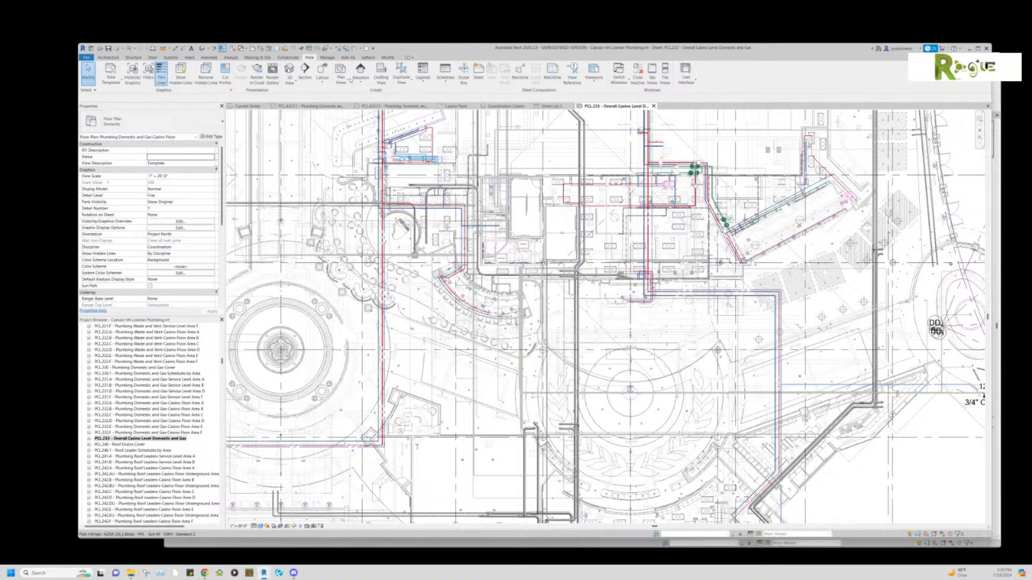
scroll(431, 129, "up", 2)
scroll(426, 125, "up", 1)
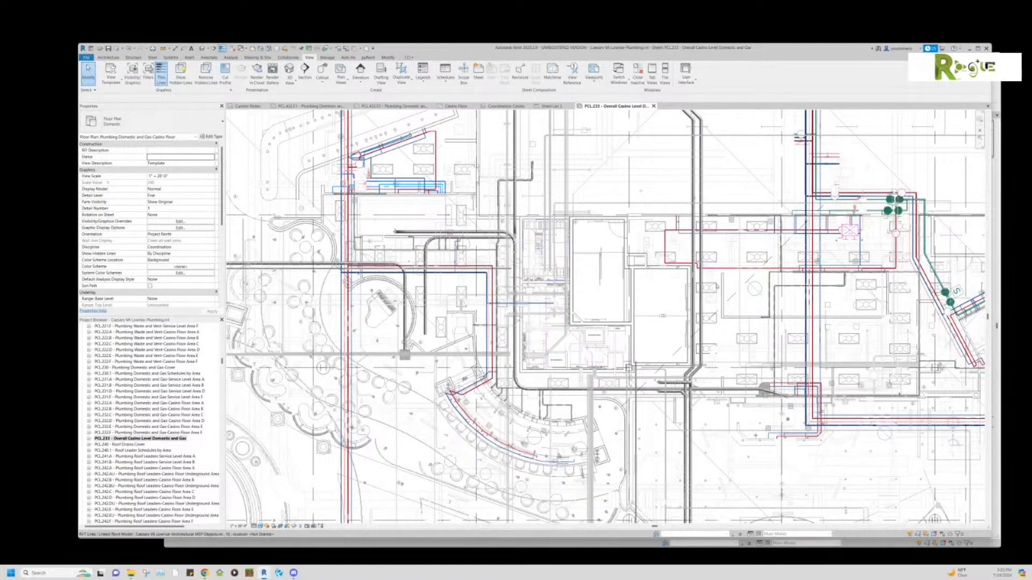
scroll(715, 289, "down", 2)
scroll(471, 160, "up", 3)
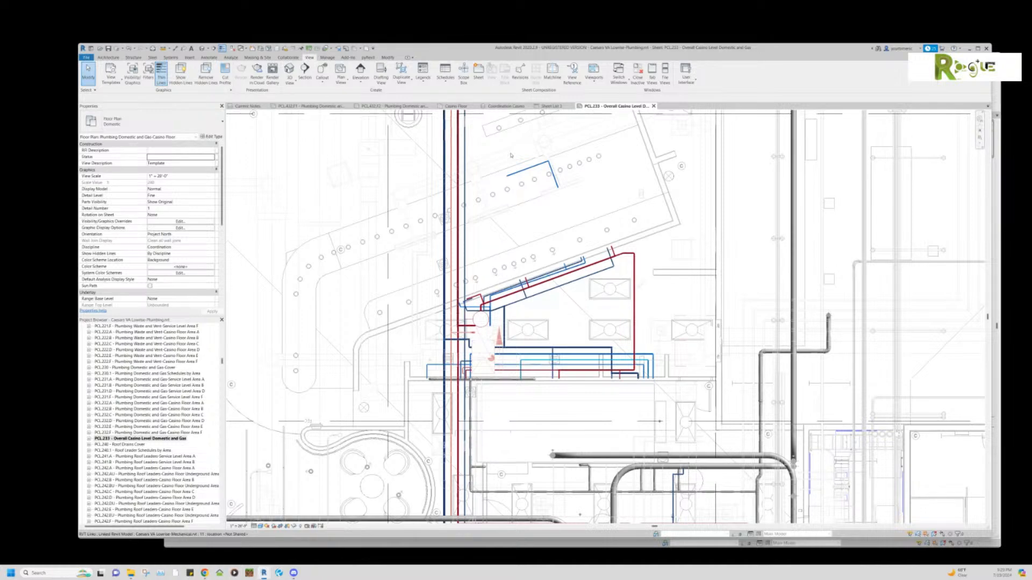
scroll(530, 163, "down", 3)
scroll(698, 314, "down", 4)
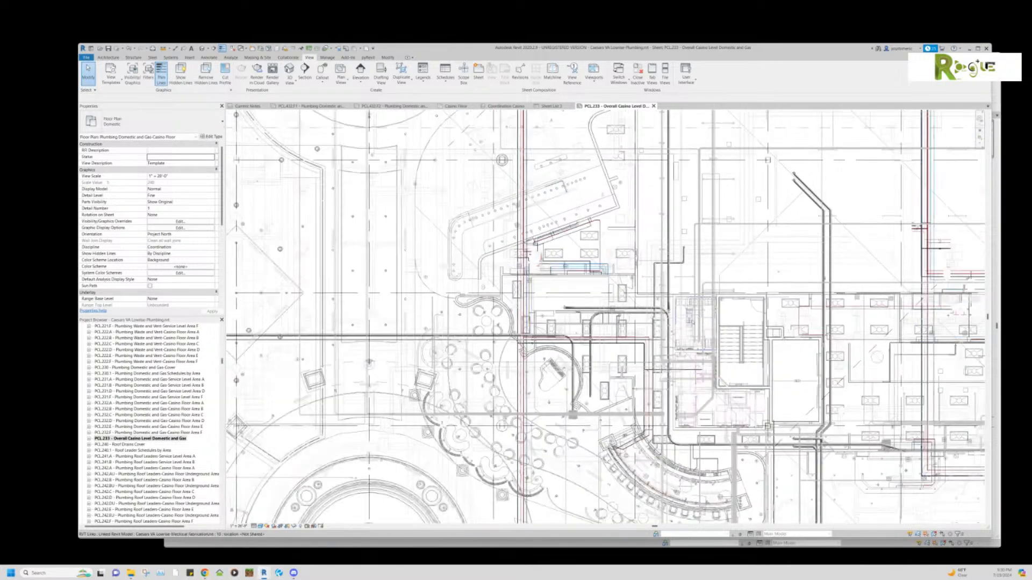
scroll(733, 383, "down", 1)
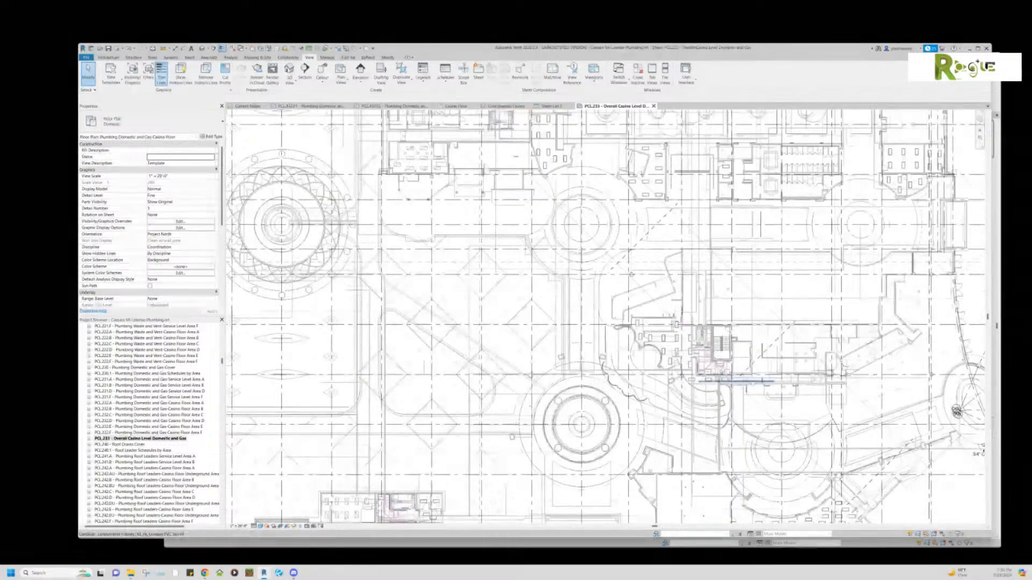